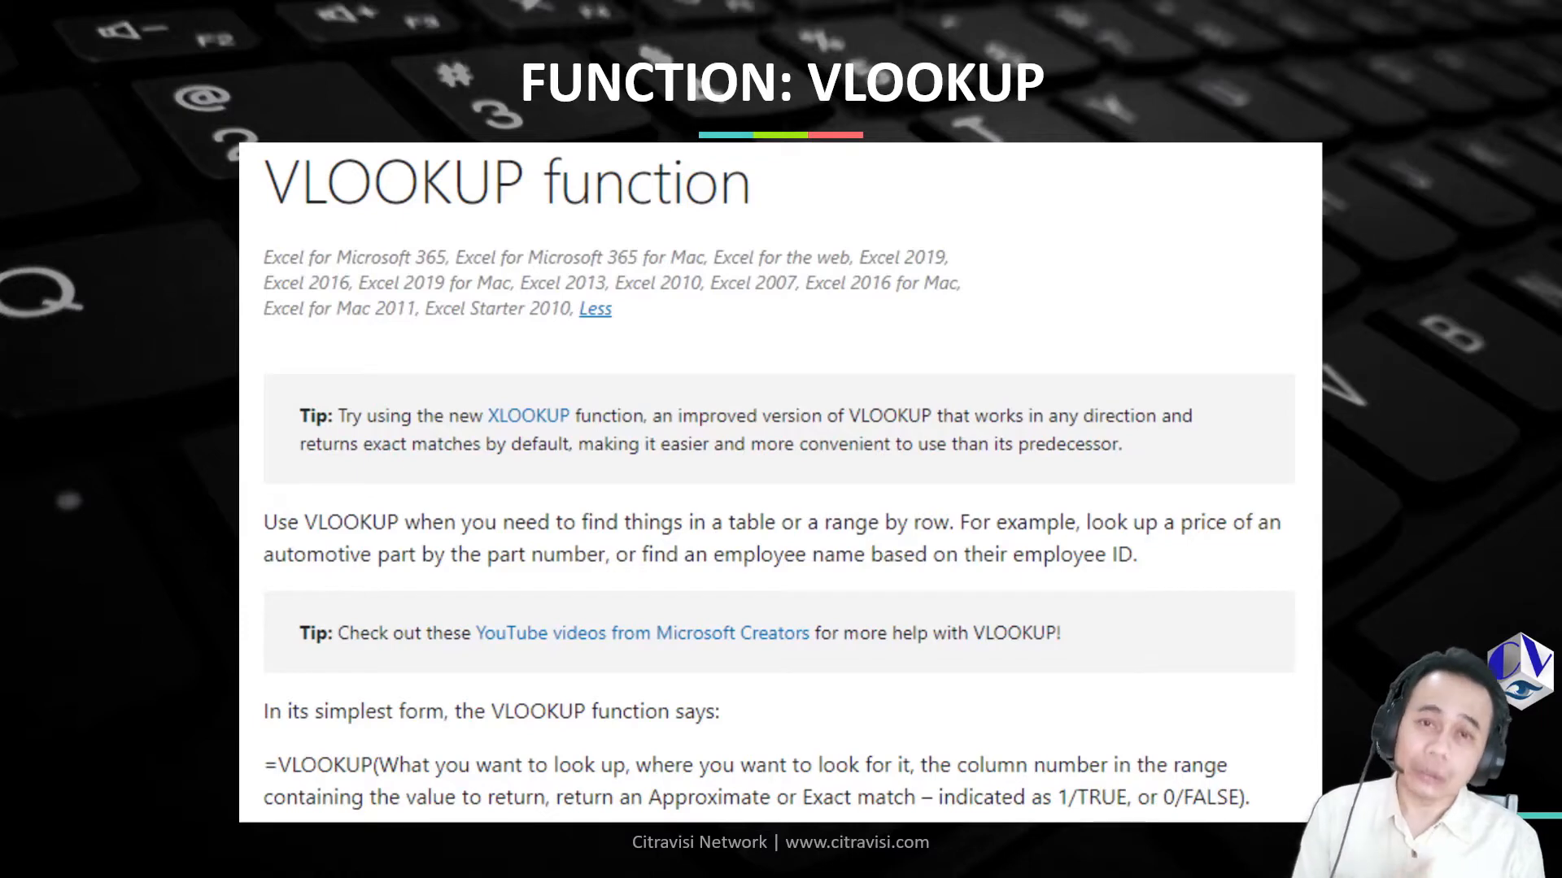
# Switch from the slideshow to the Excel Functions2.xlsx workbook in Excel and open the Contoh 1 example from its home sheet
pyautogui.press('Right')
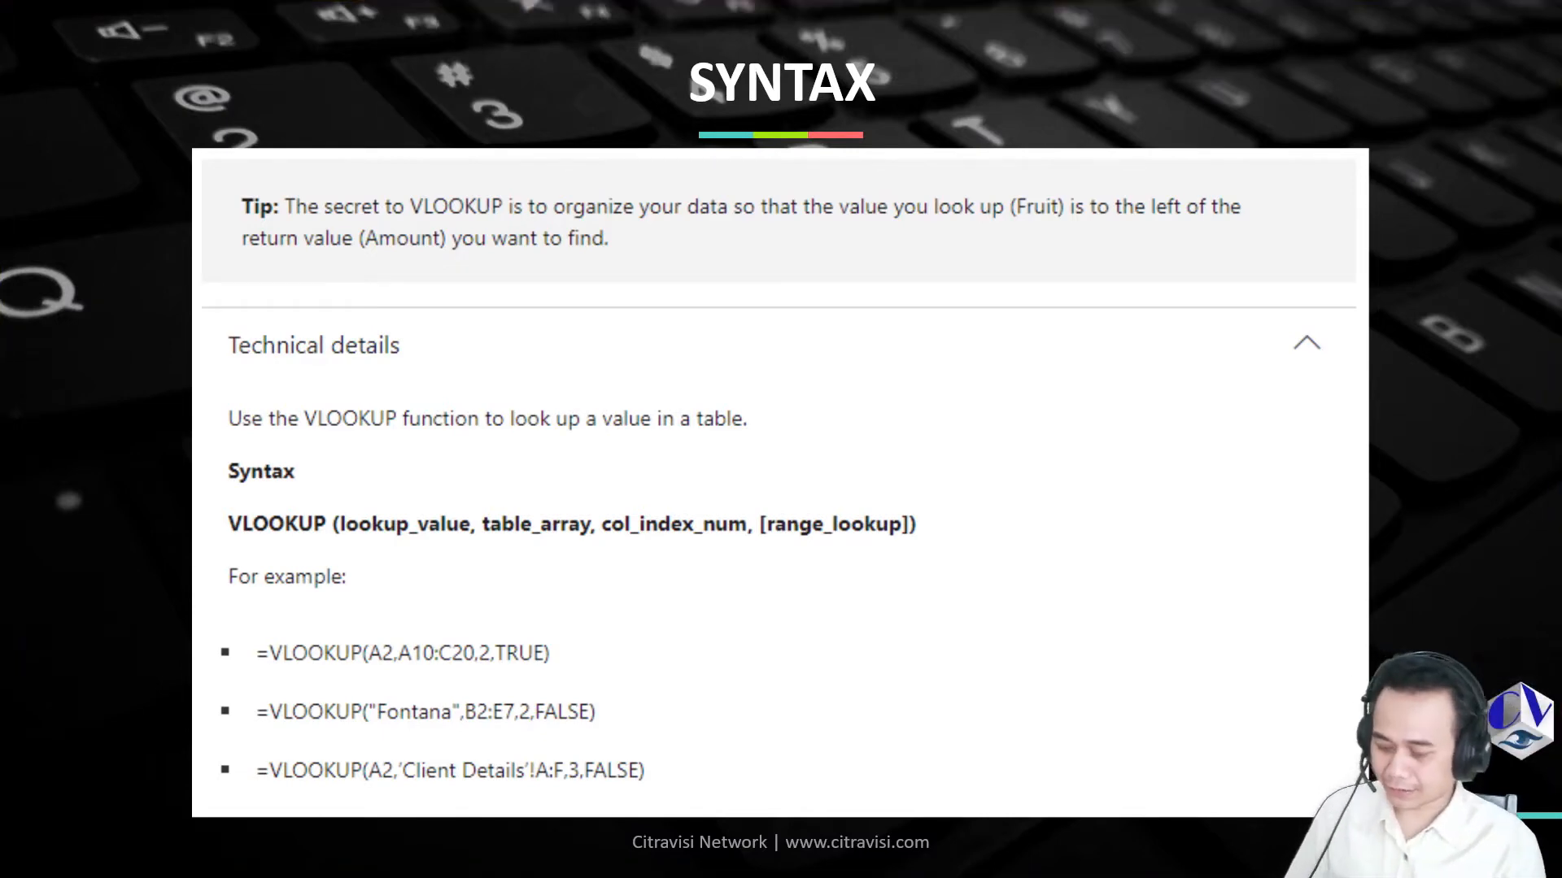
pyautogui.press('super')
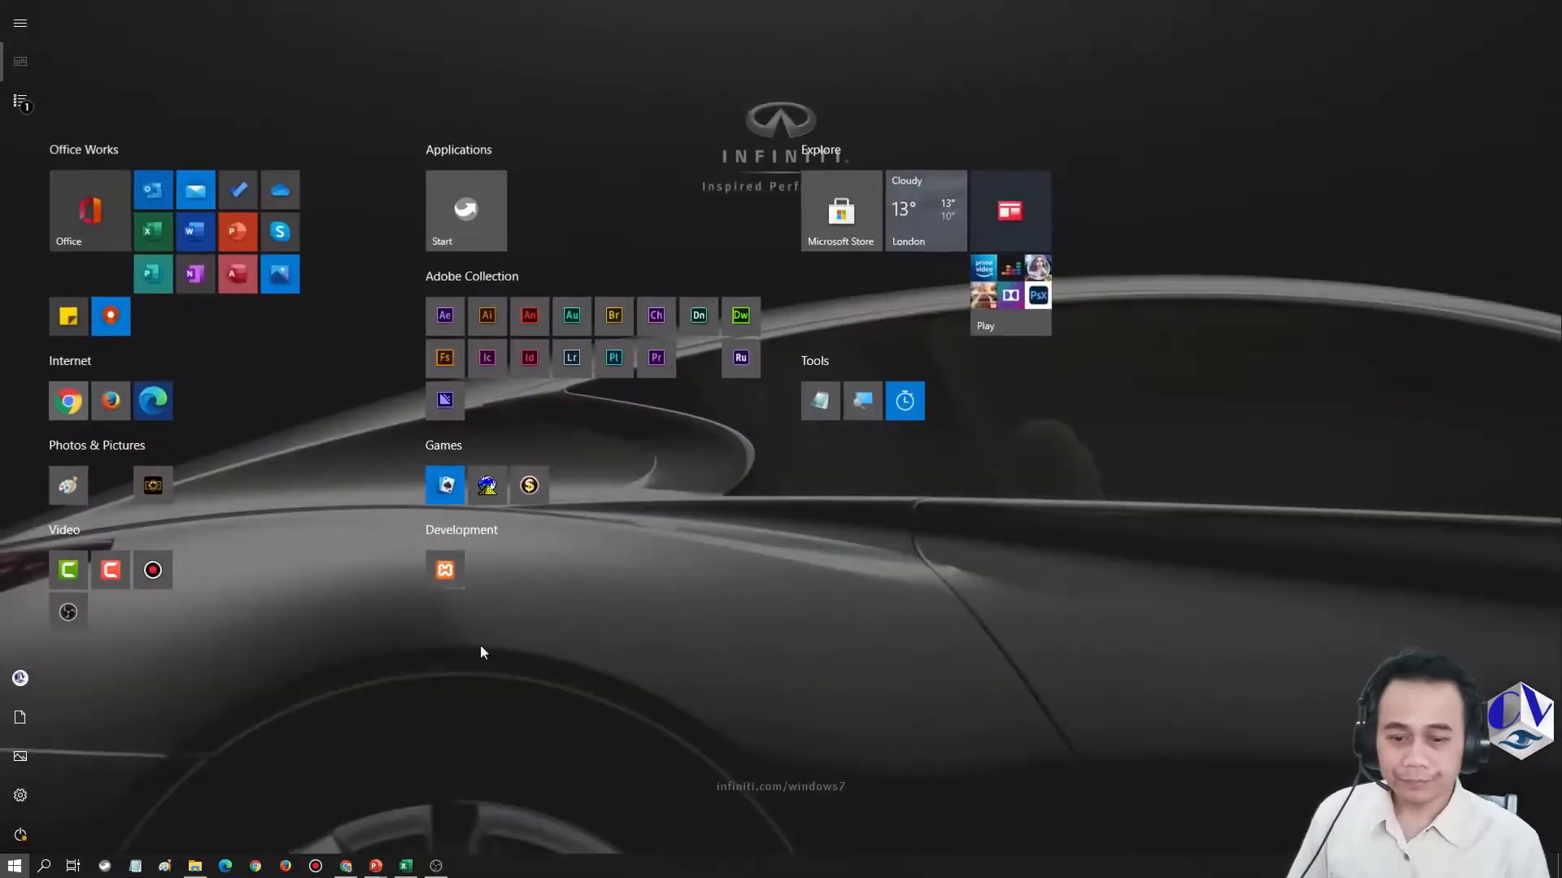
pyautogui.click(406, 867)
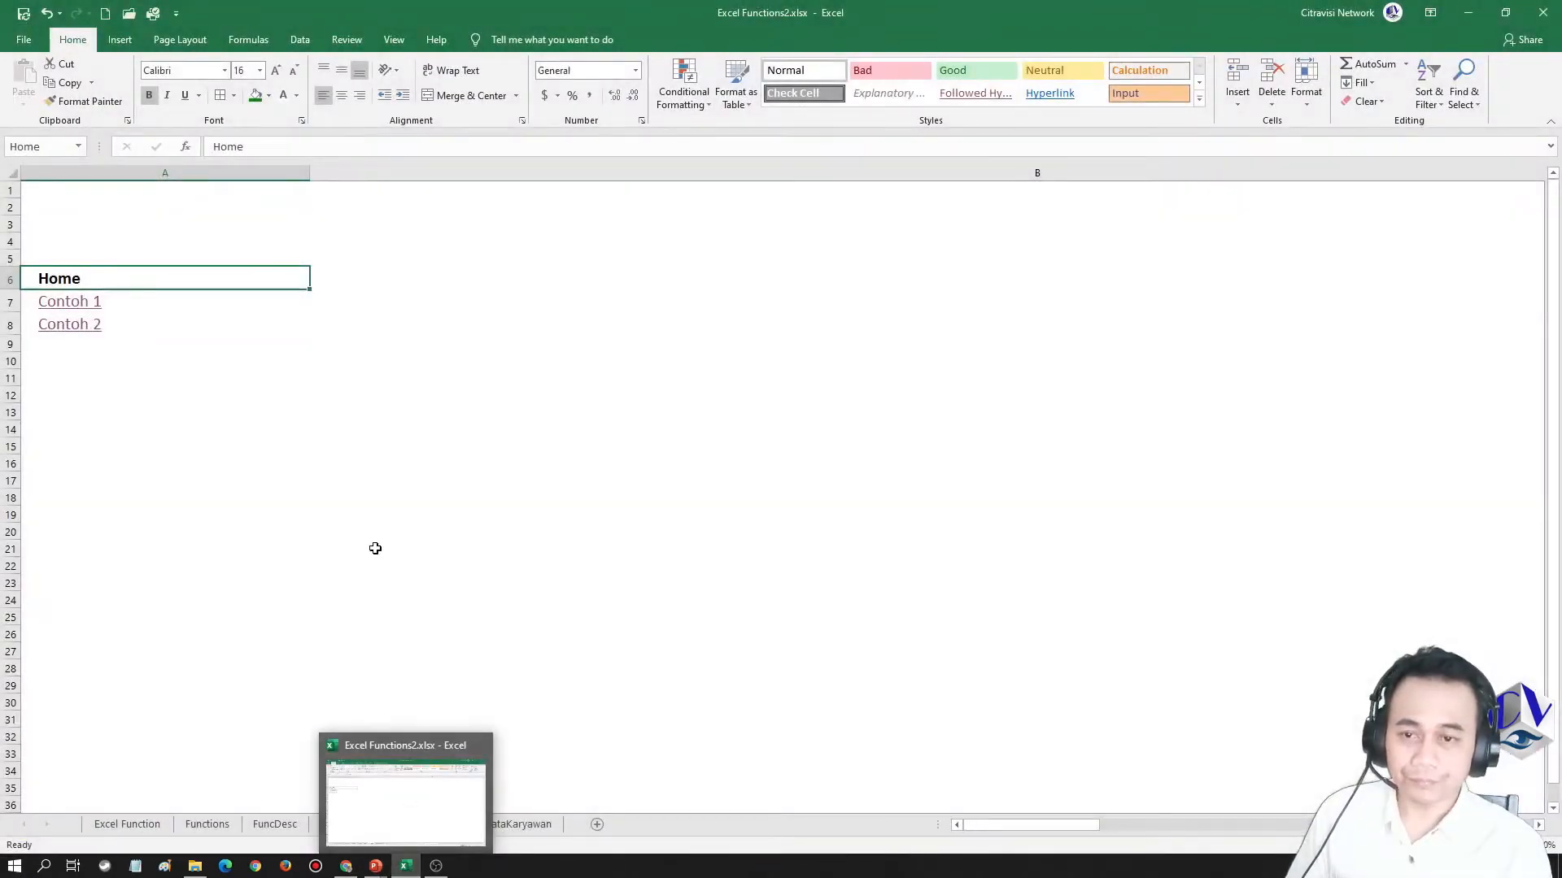
pyautogui.click(342, 459)
pyautogui.click(70, 301)
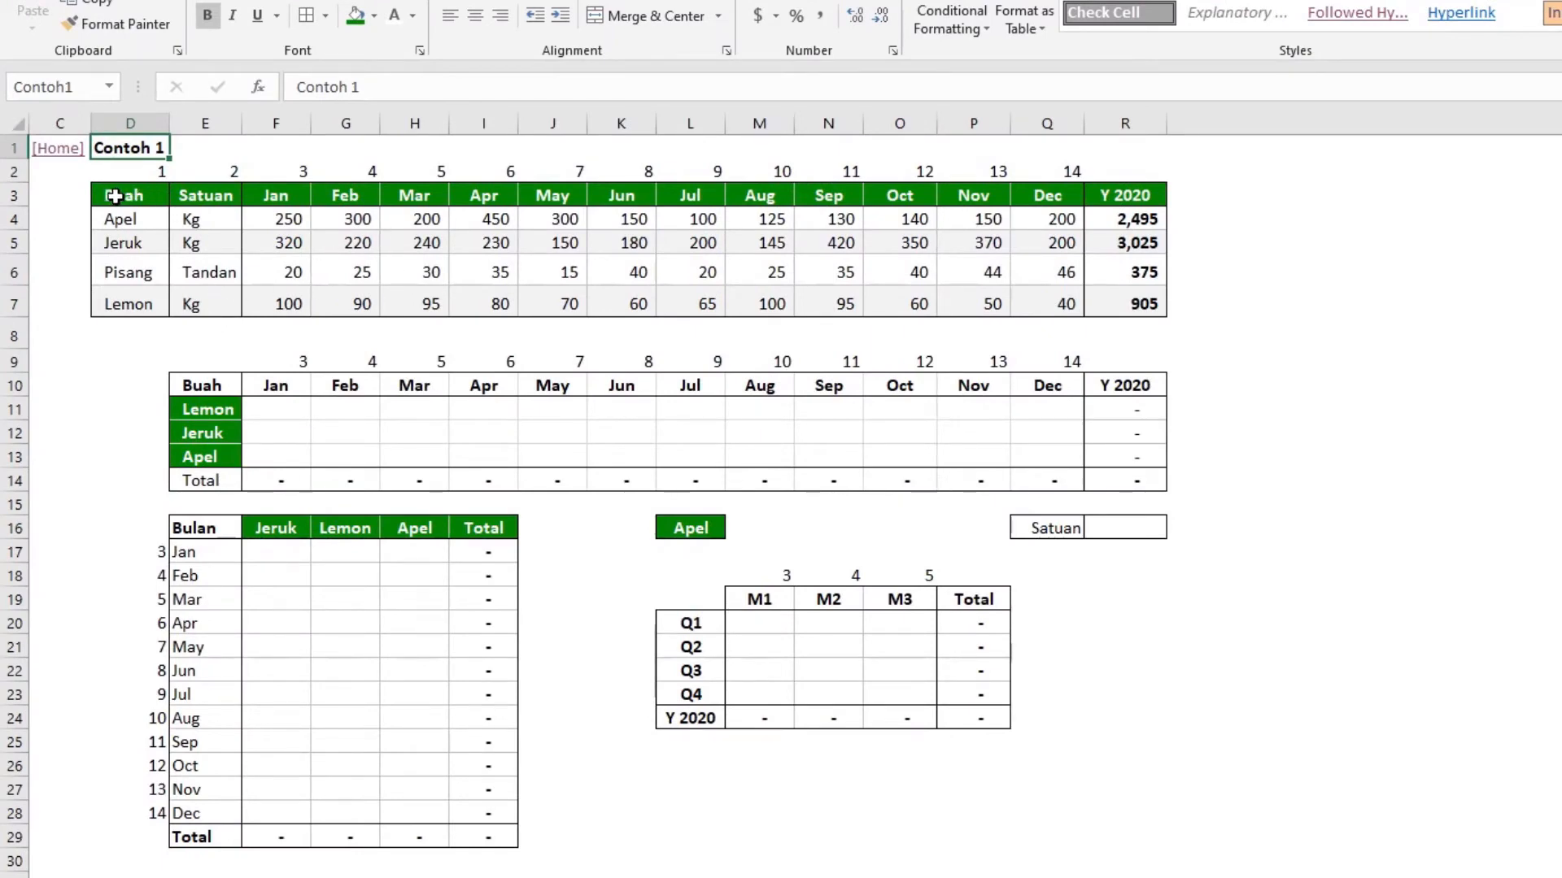
pyautogui.click(114, 196)
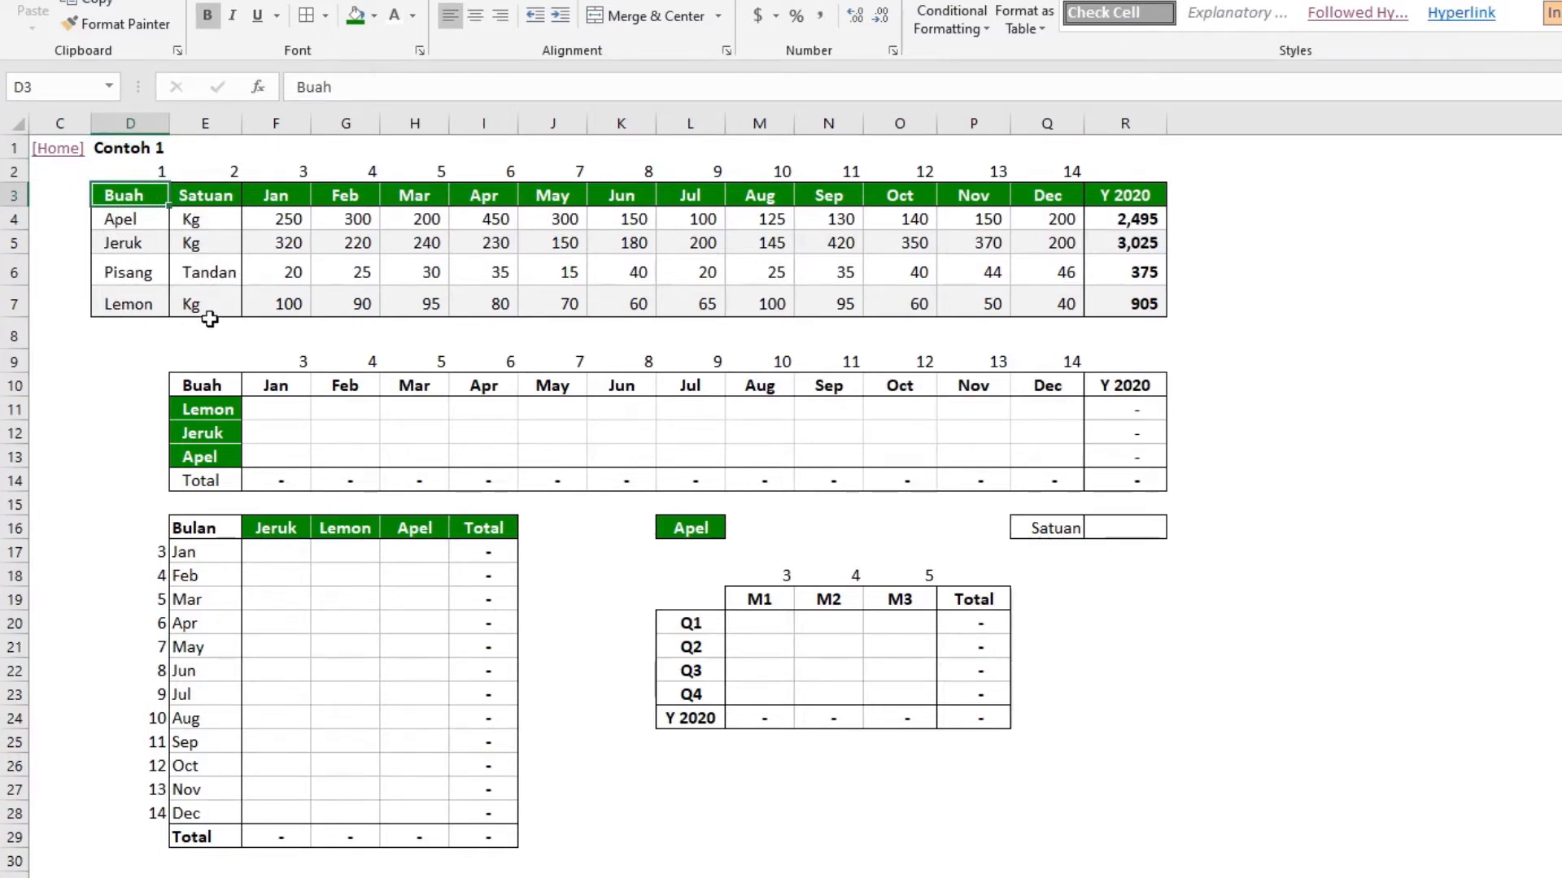
pyautogui.click(277, 193)
pyautogui.click(1019, 187)
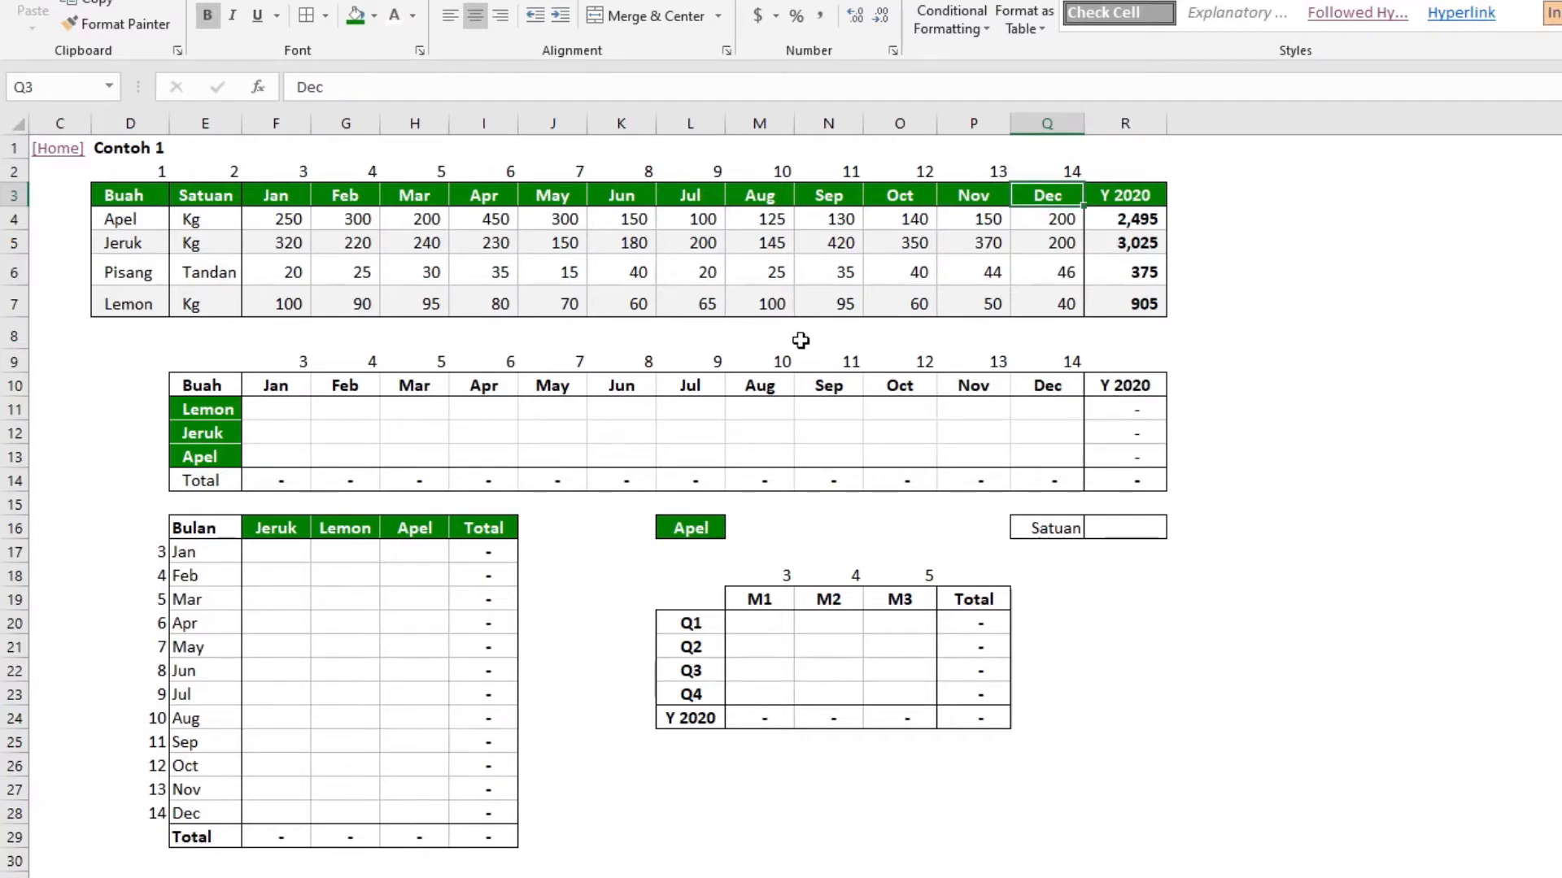
# Make the Satuan label in cell Q16 bold
pyautogui.click(1045, 524)
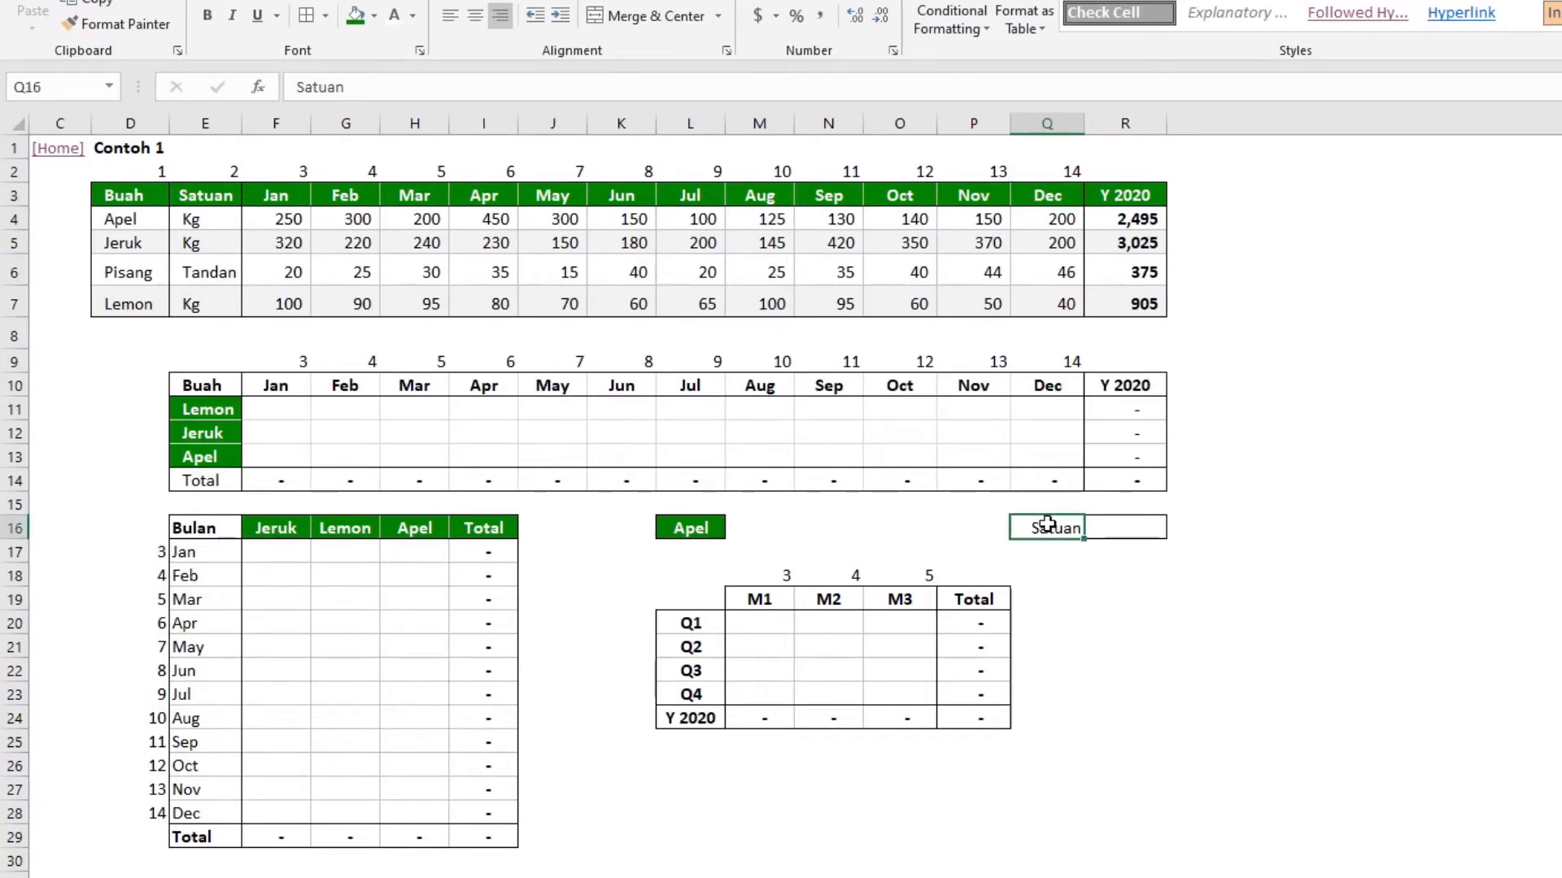
pyautogui.hotkey('ctrl', 'b')
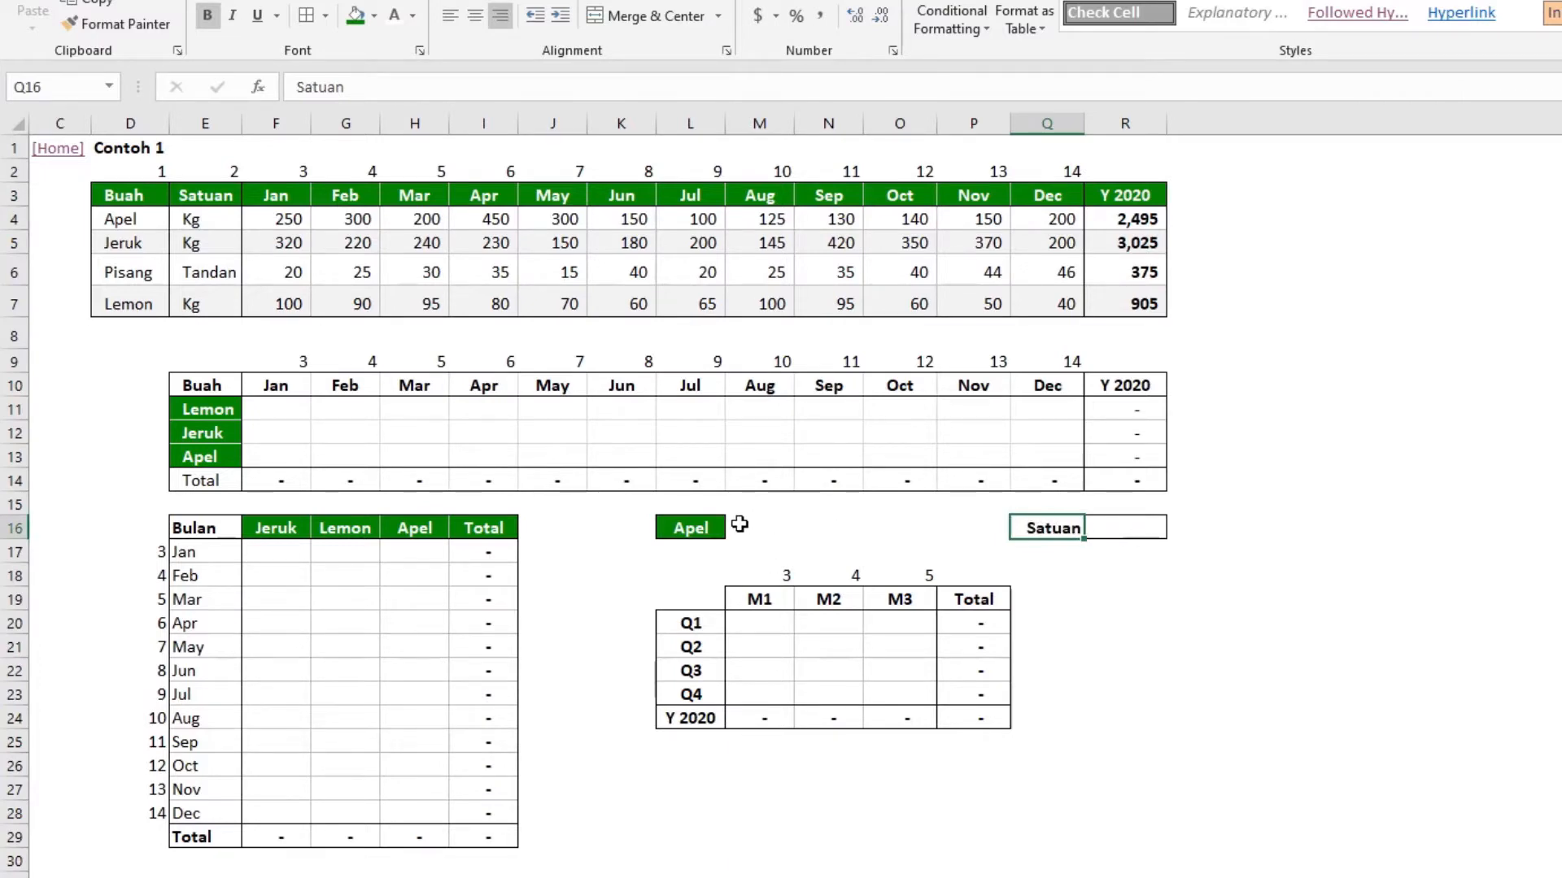
# Start a VLOOKUP formula in cell M16 with the column-locked reference $L16 as its lookup value
pyautogui.click(739, 526)
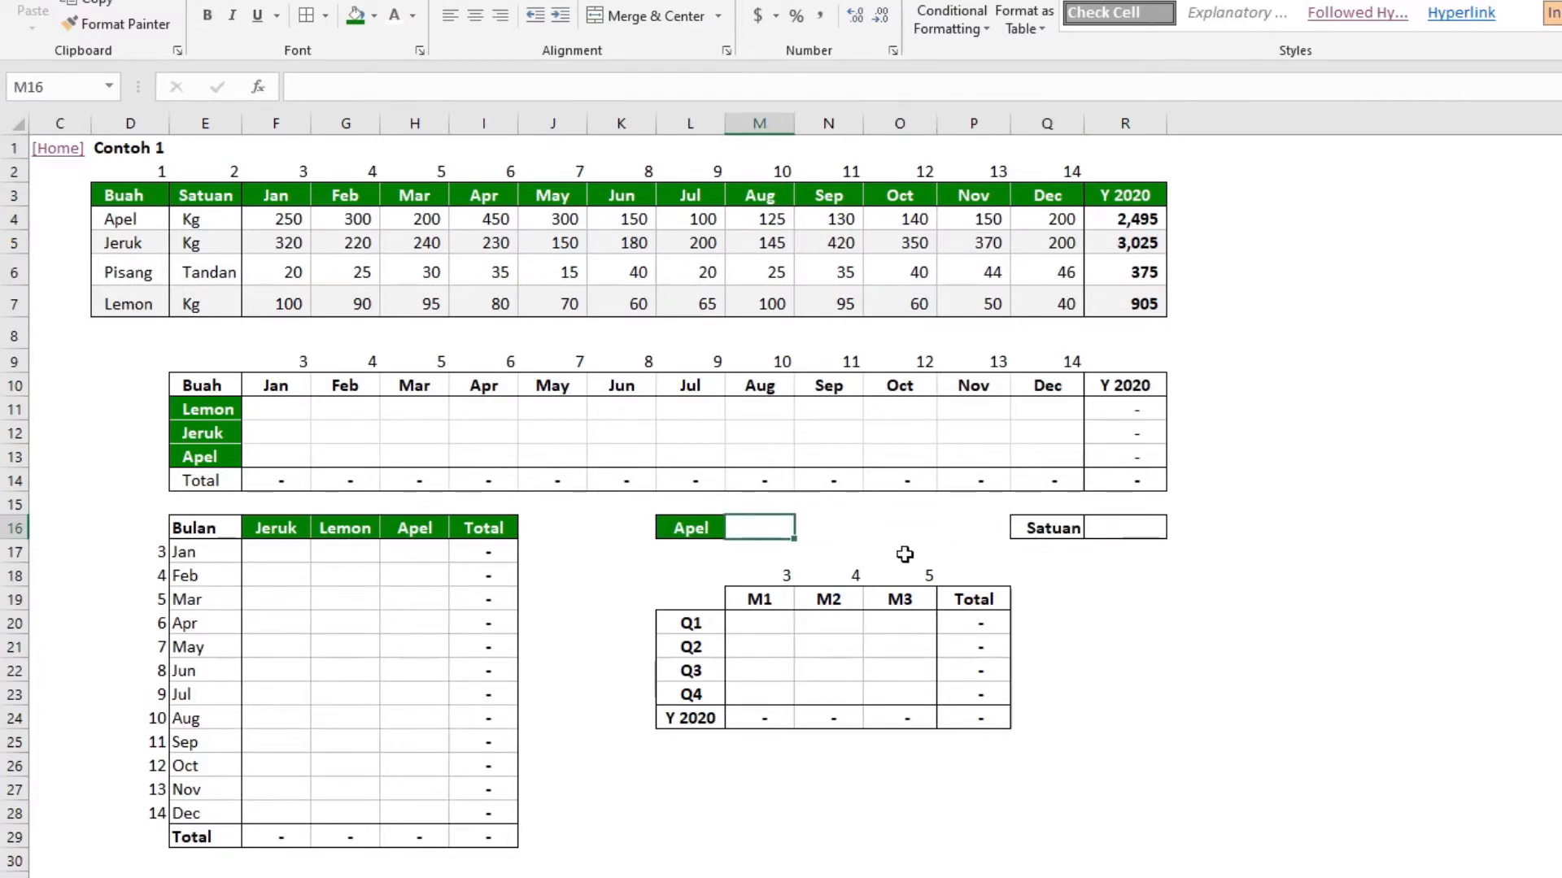
pyautogui.write('=')
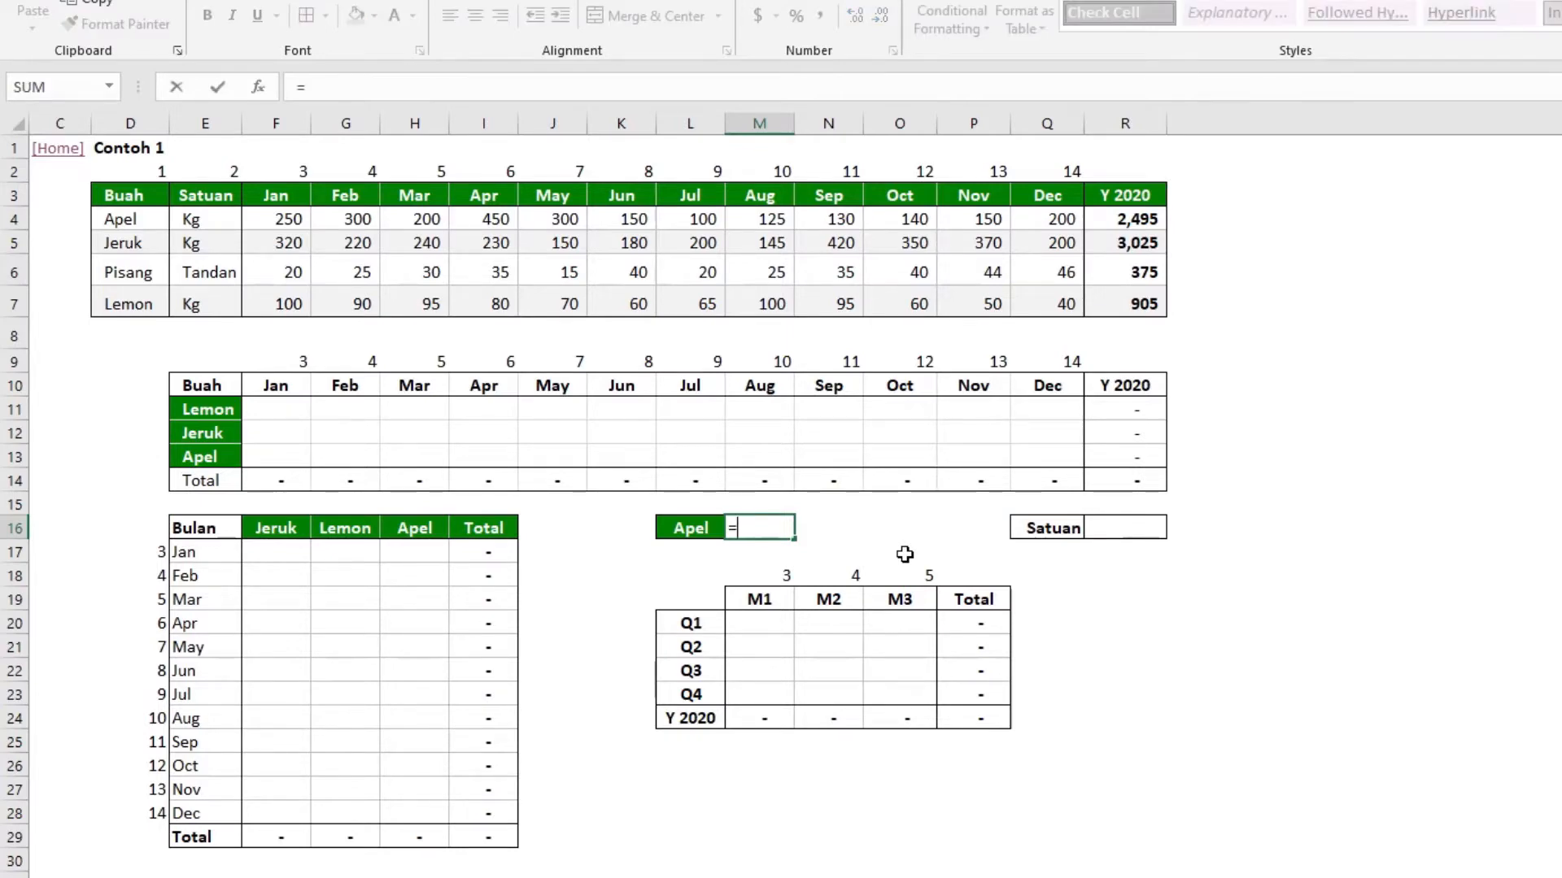
pyautogui.write('vloo')
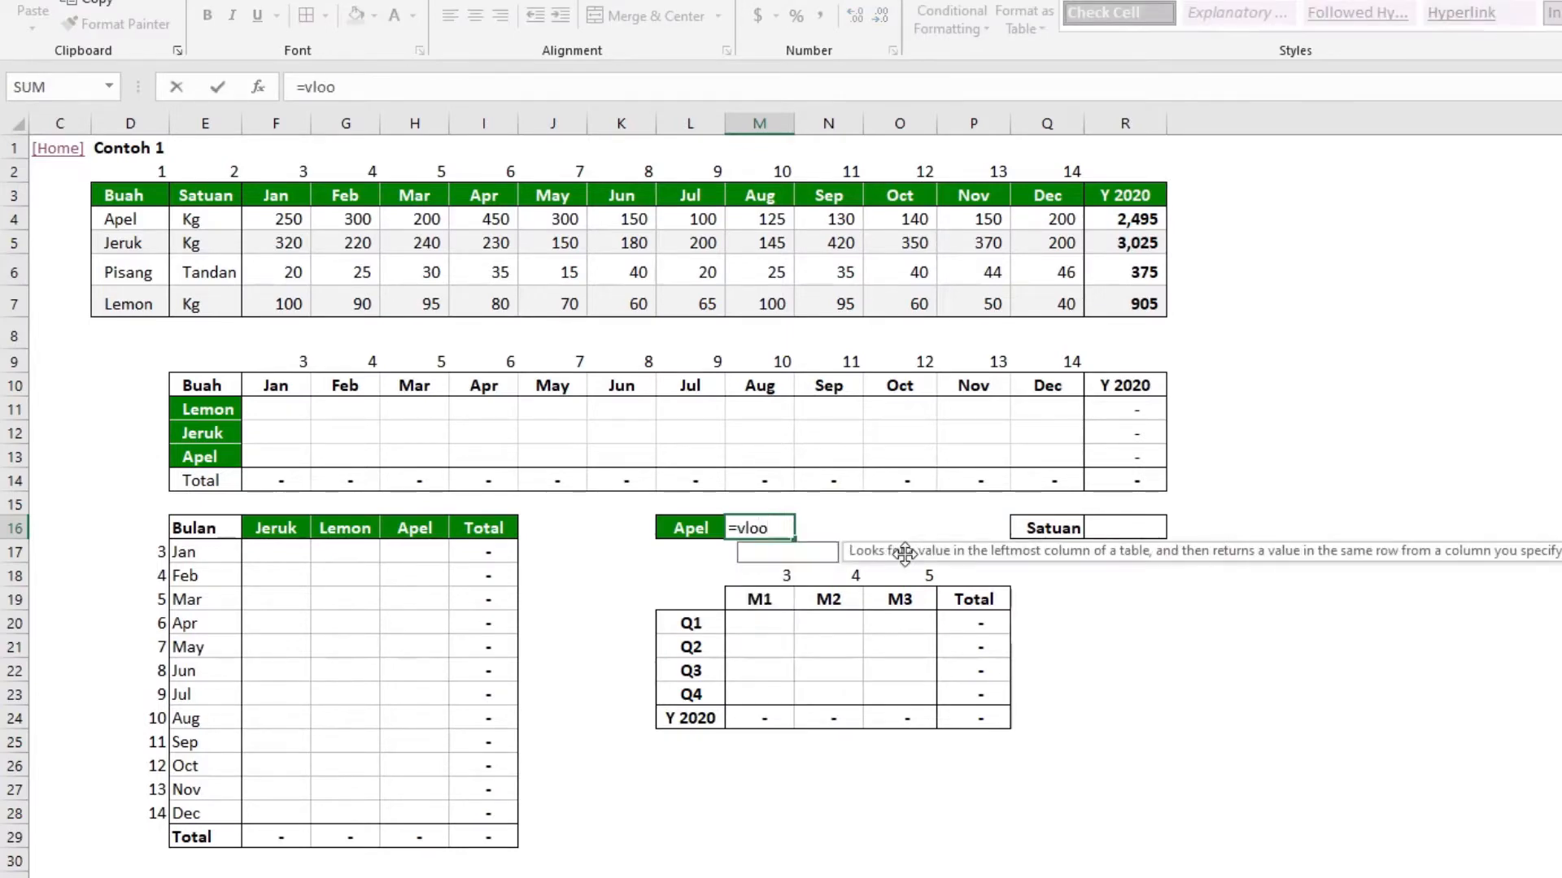
pyautogui.write('kup(')
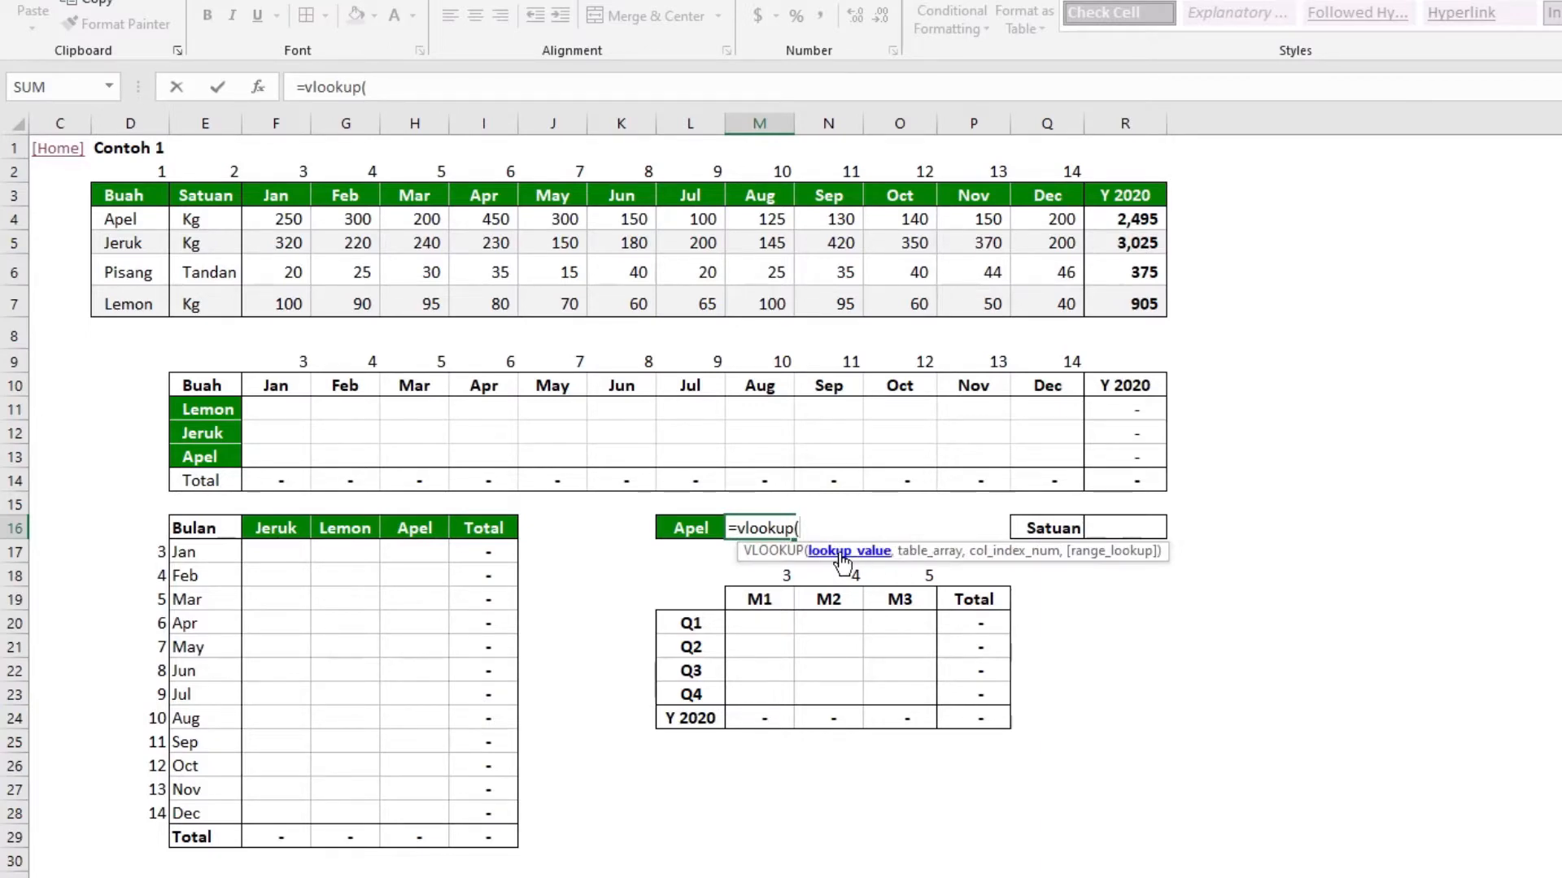
pyautogui.click(673, 525)
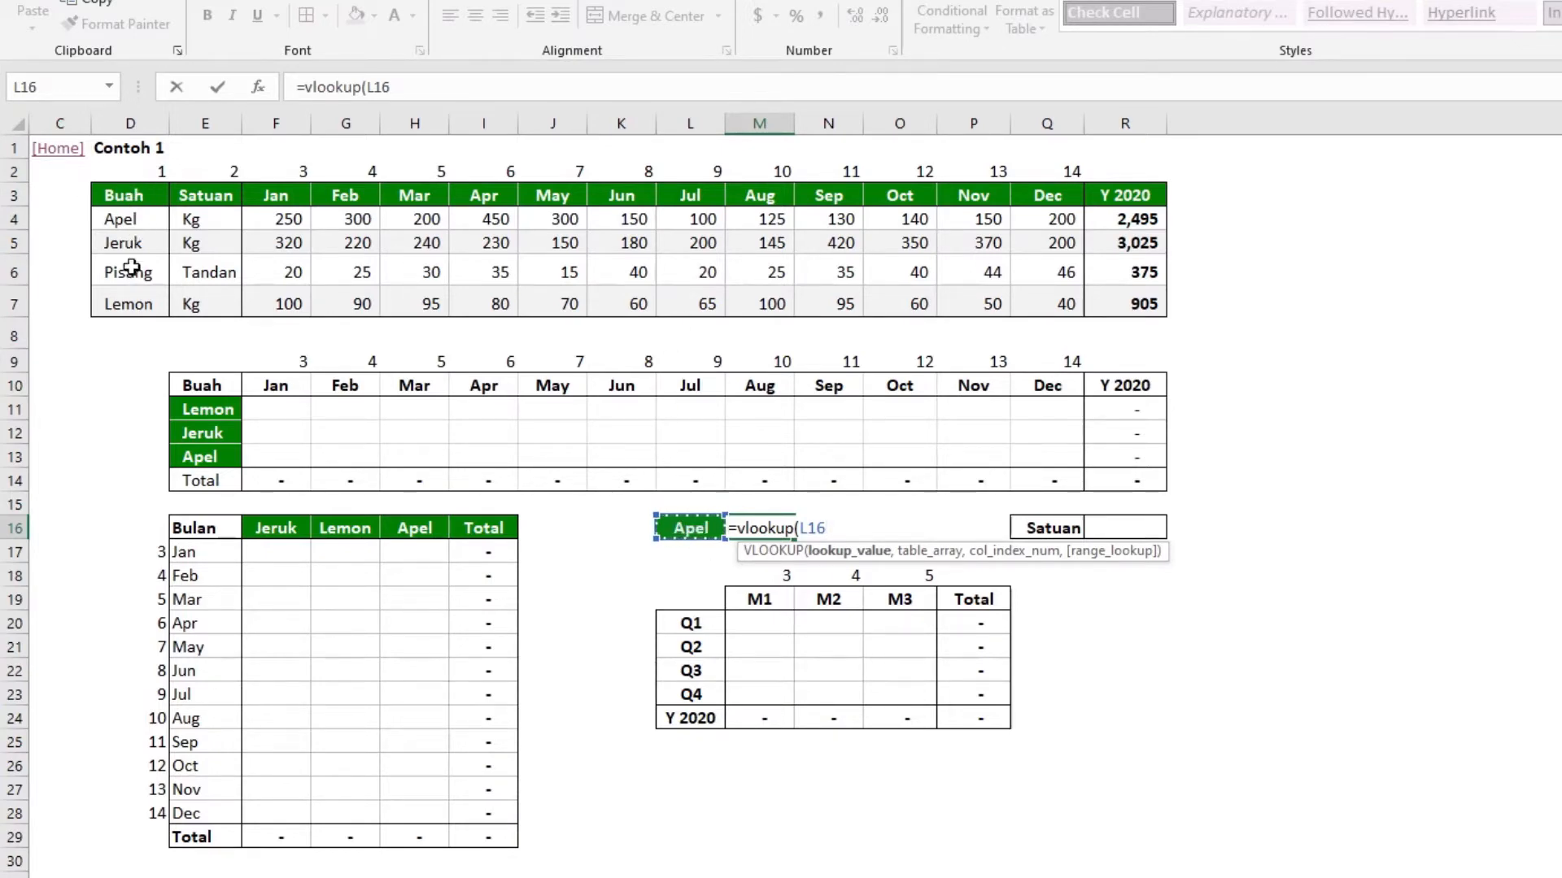
pyautogui.press('F4')
pyautogui.press('F4')
pyautogui.press('F4')
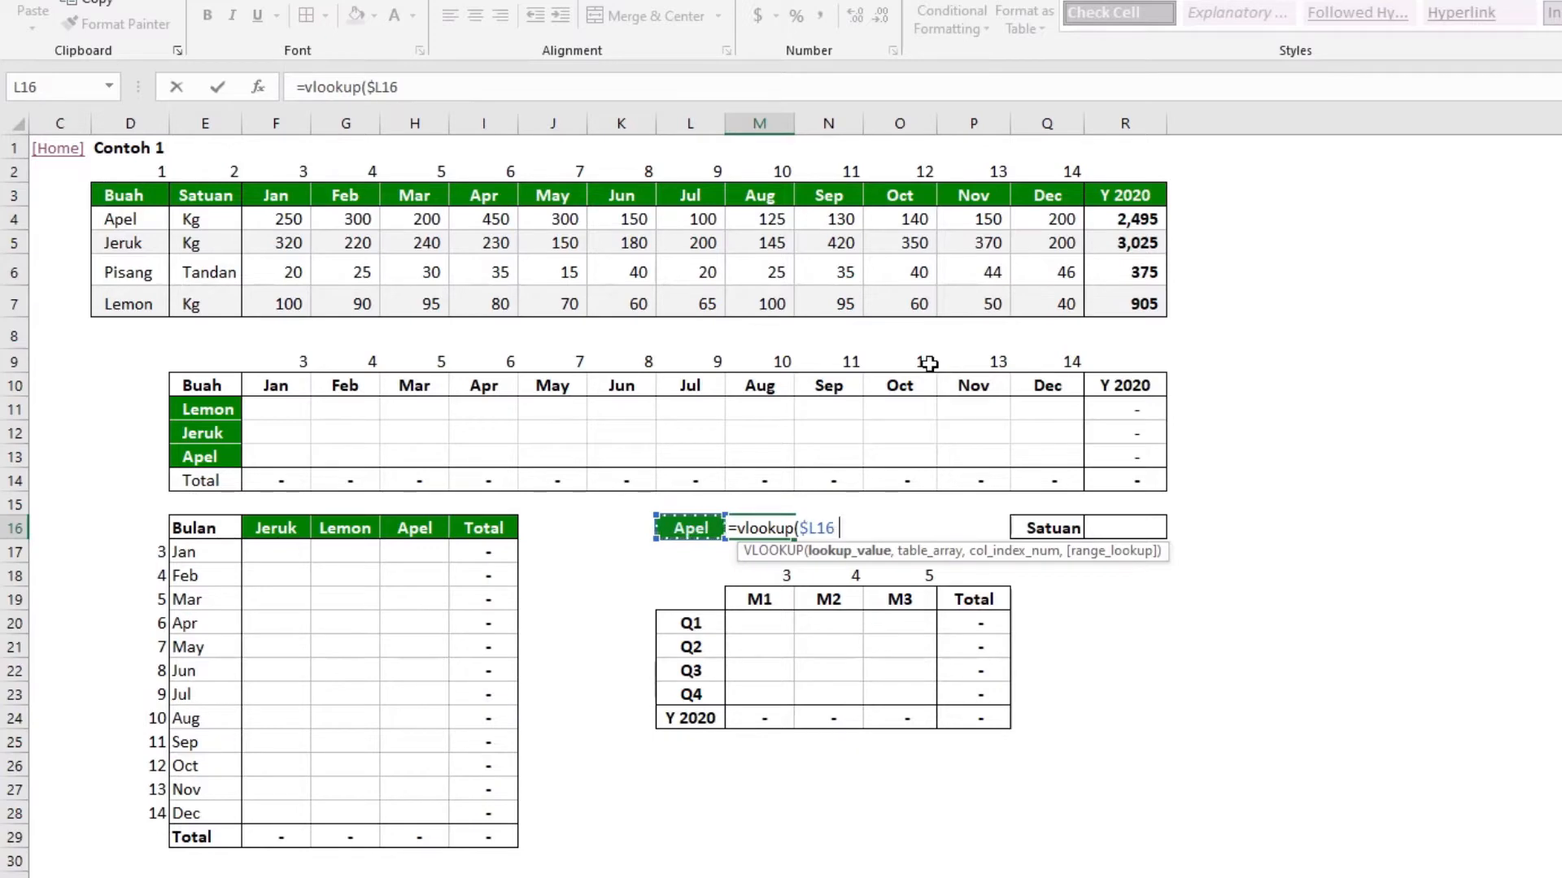
# Complete the M16 VLOOKUP with table range D3:R7, column index 1 and FALSE for an exact match
pyautogui.write(';')
pyautogui.press('BackSpace')
pyautogui.write(',')
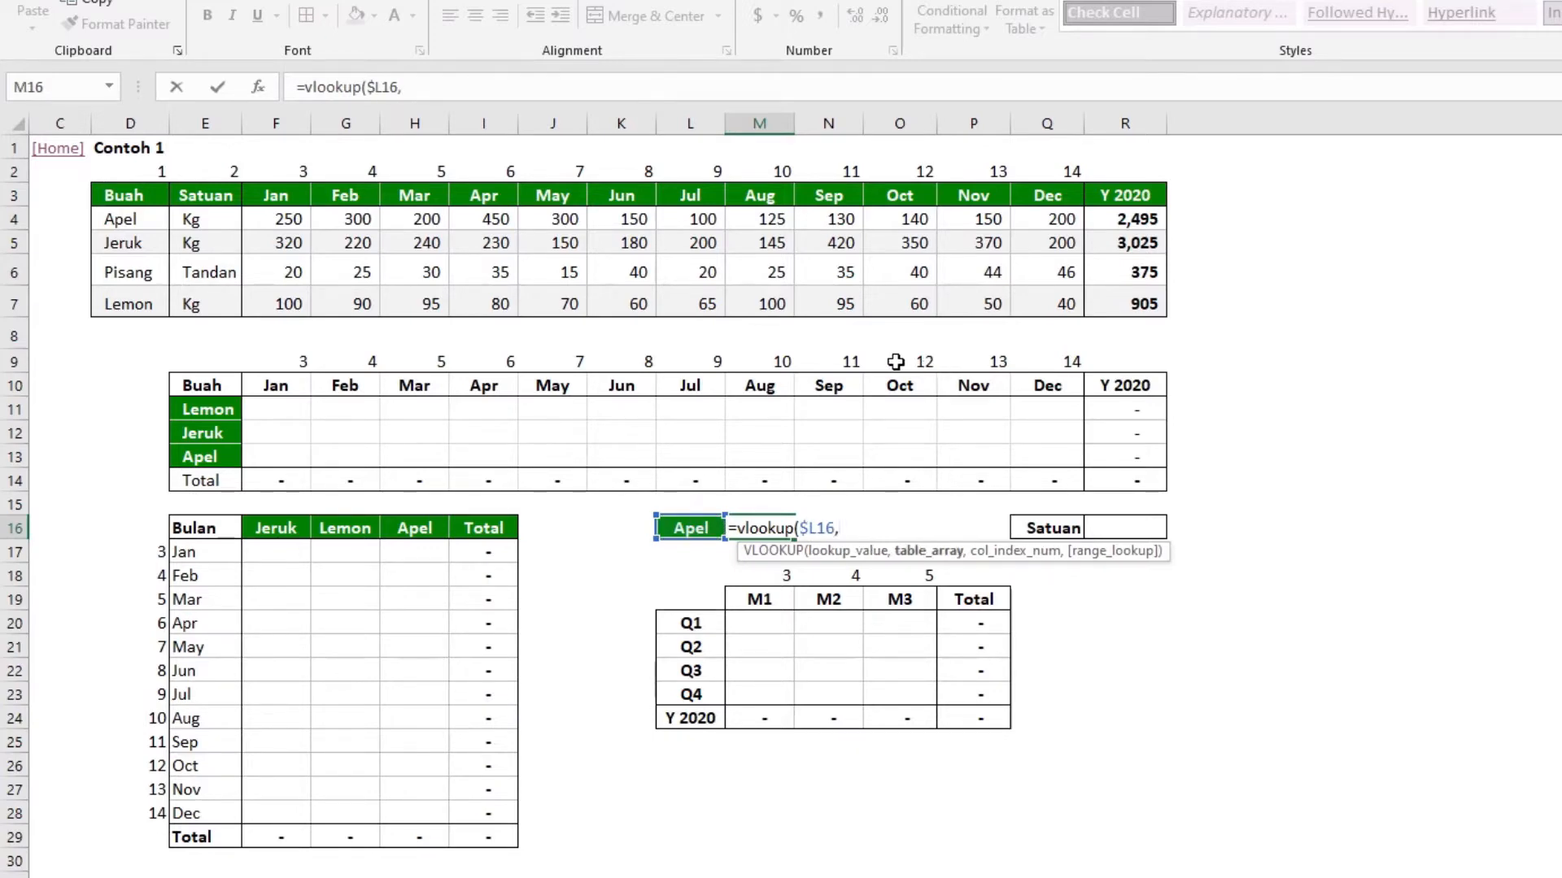
pyautogui.moveTo(119, 189); pyautogui.dragTo(1164, 305)
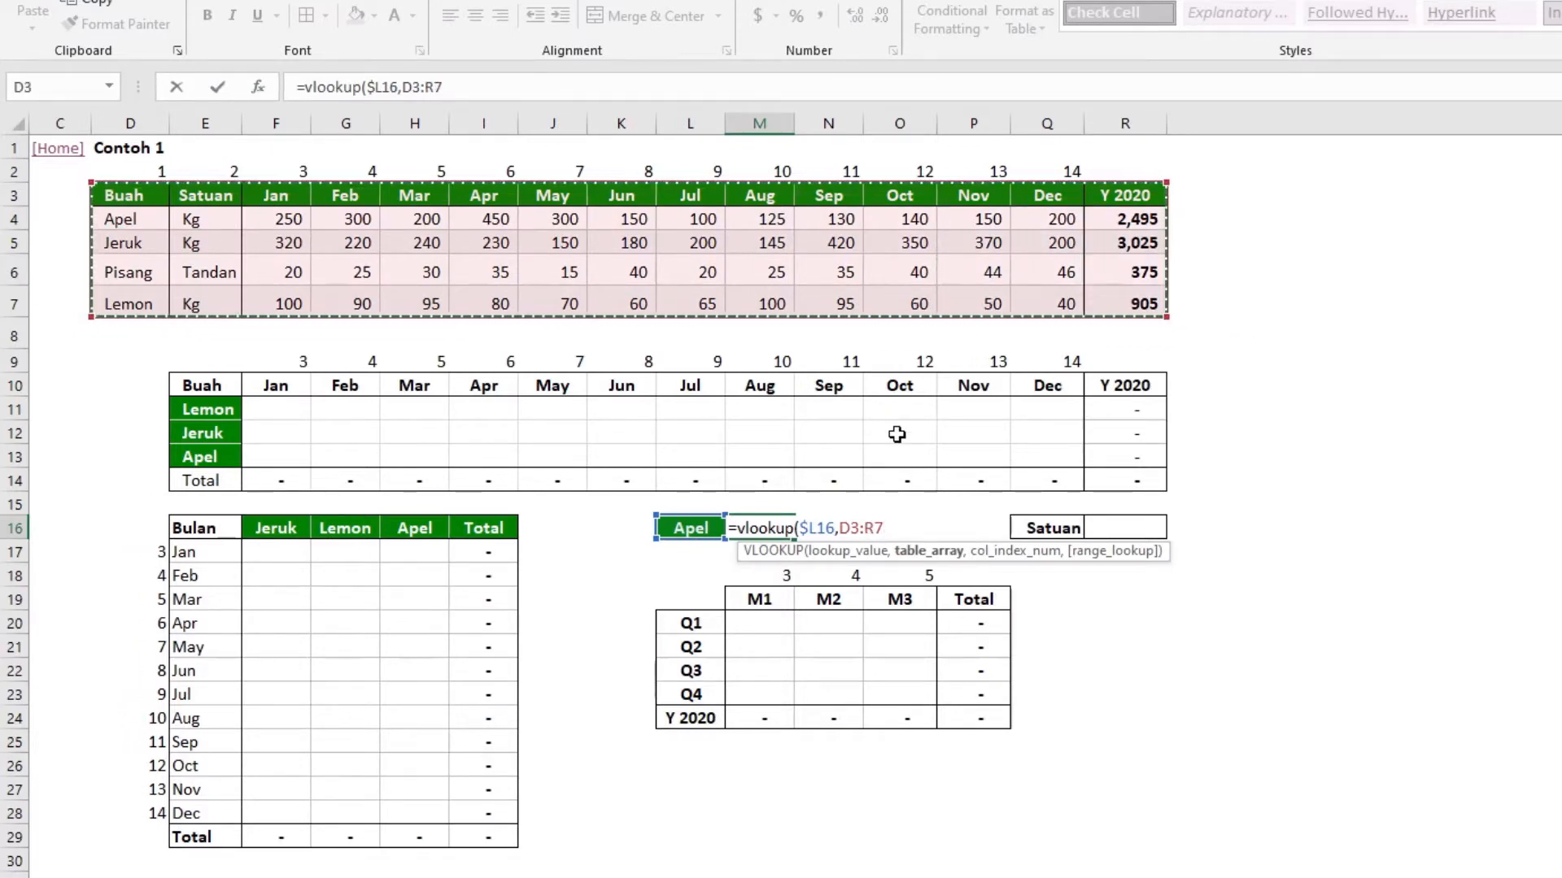
pyautogui.write(',')
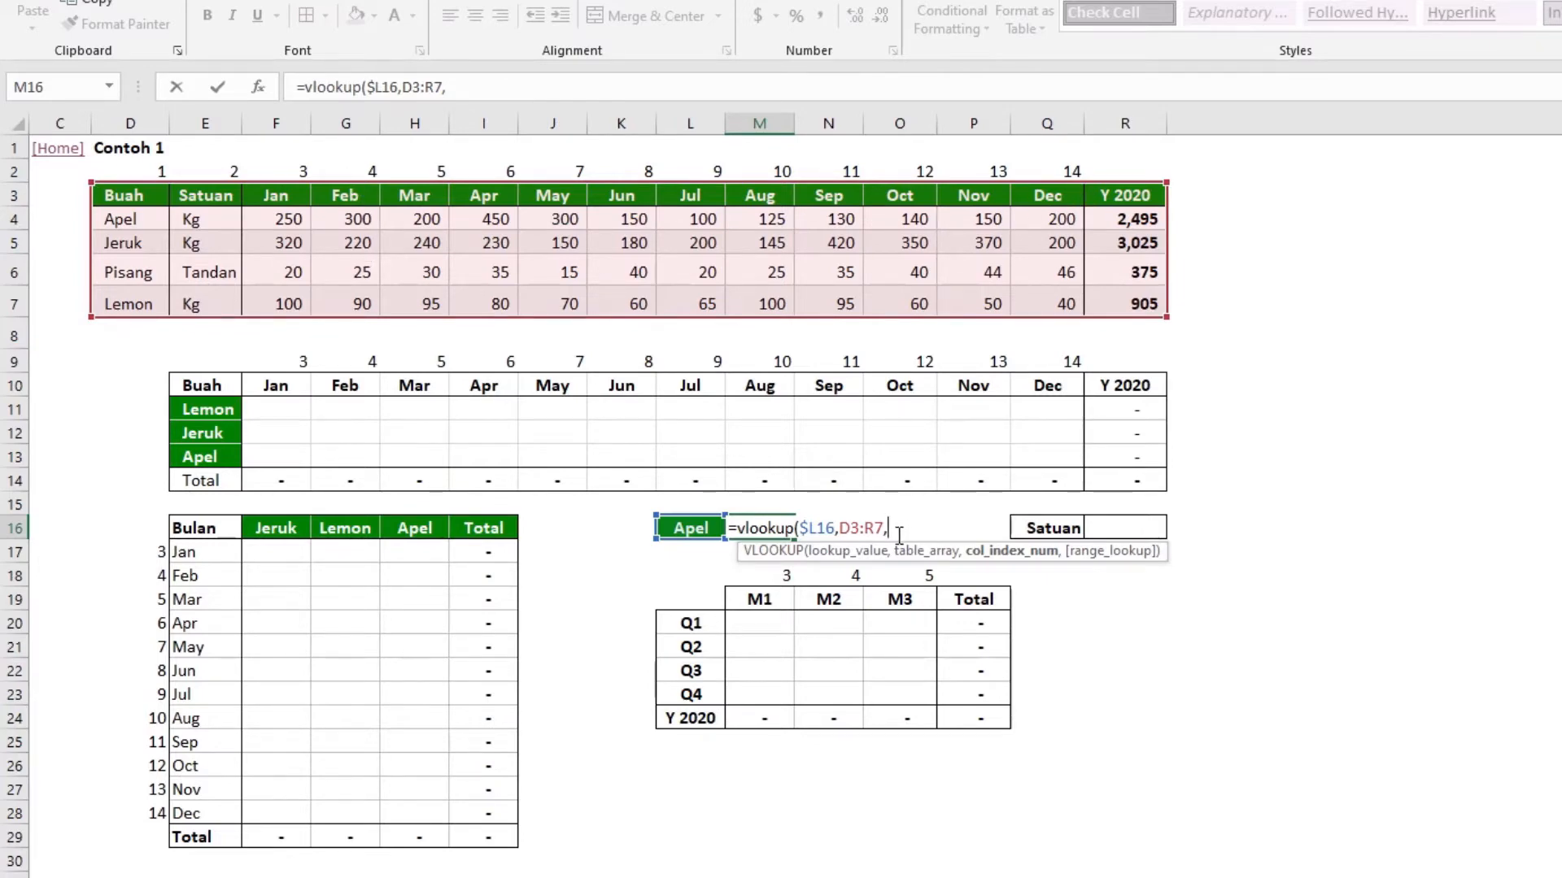
pyautogui.write('1,')
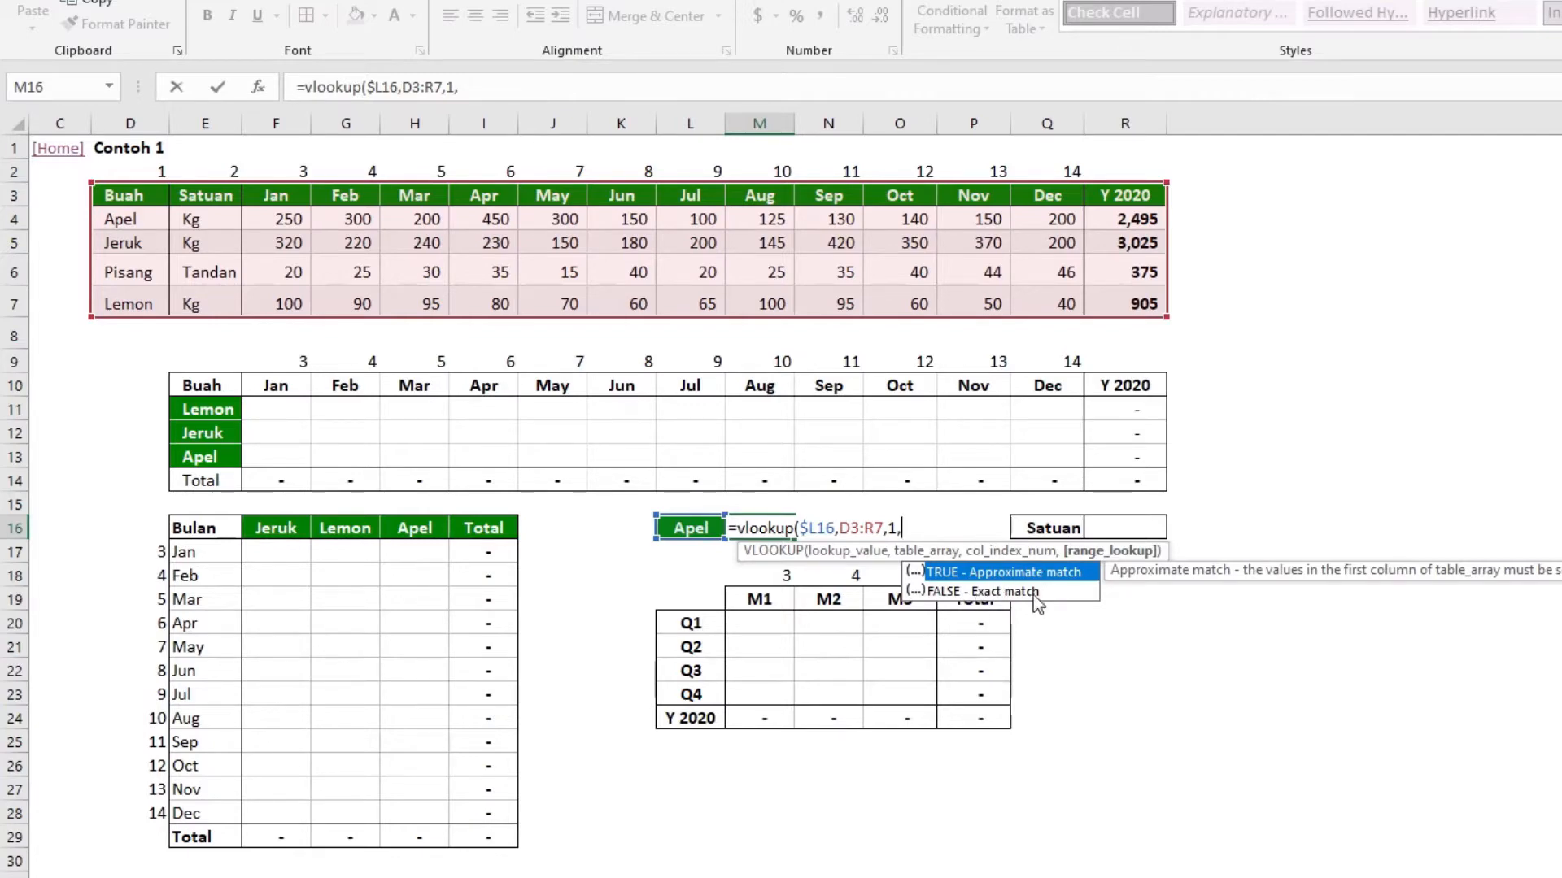
pyautogui.write('false')
pyautogui.write(')')
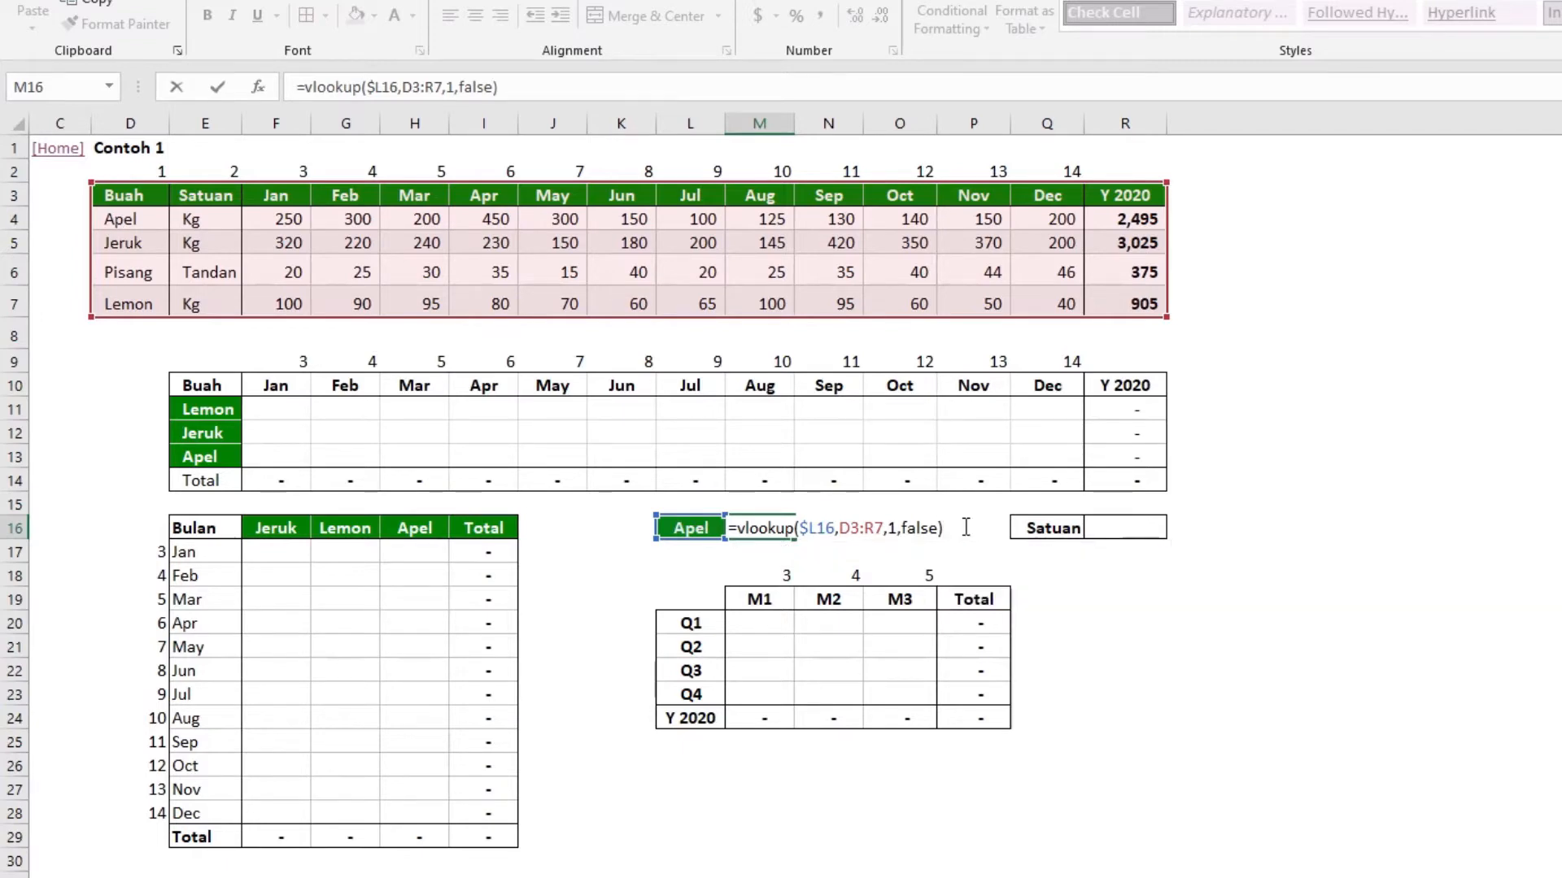
pyautogui.press('Return')
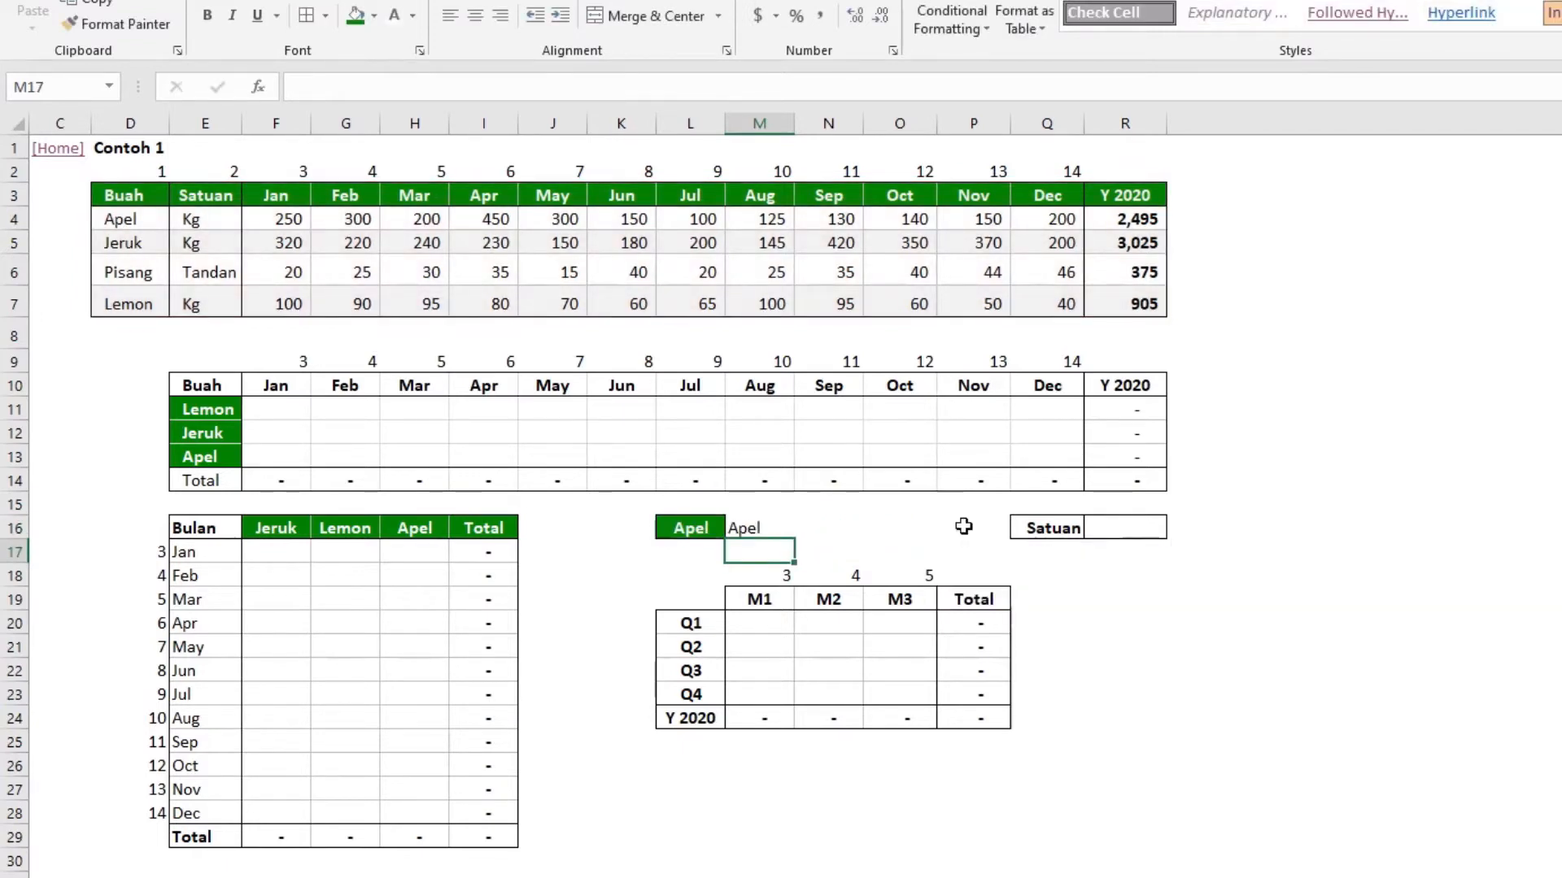
# Replace the FALSE range-lookup argument in the M16 formula with 0
pyautogui.click(761, 528)
pyautogui.press('F2')
pyautogui.press('Left')
pyautogui.press('Left')
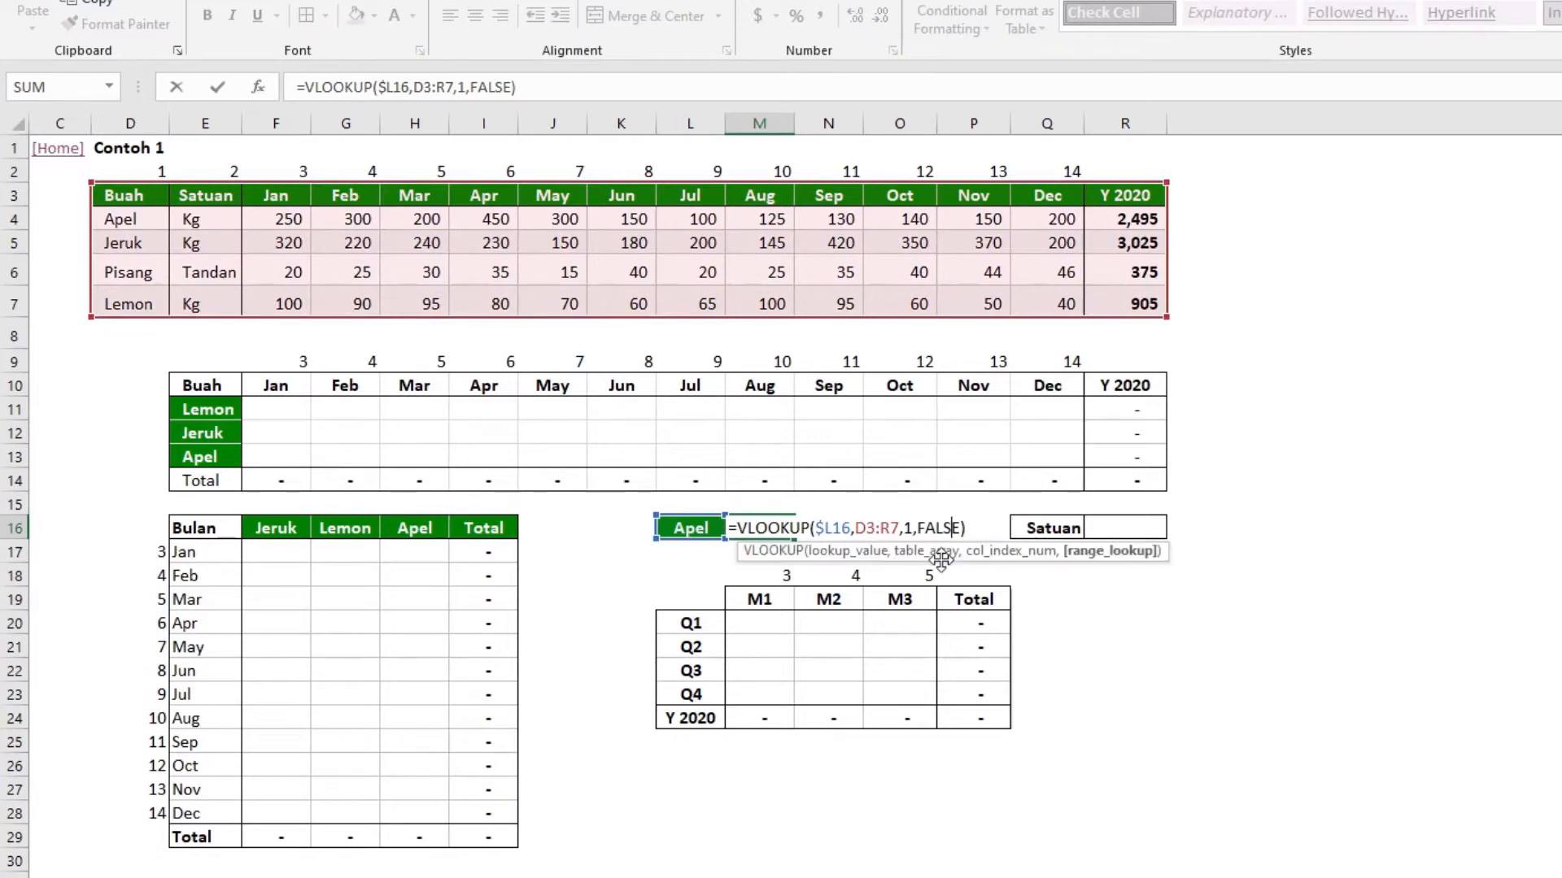
pyautogui.hotkey('ctrl', 'shift', 'Left')
pyautogui.write('0')
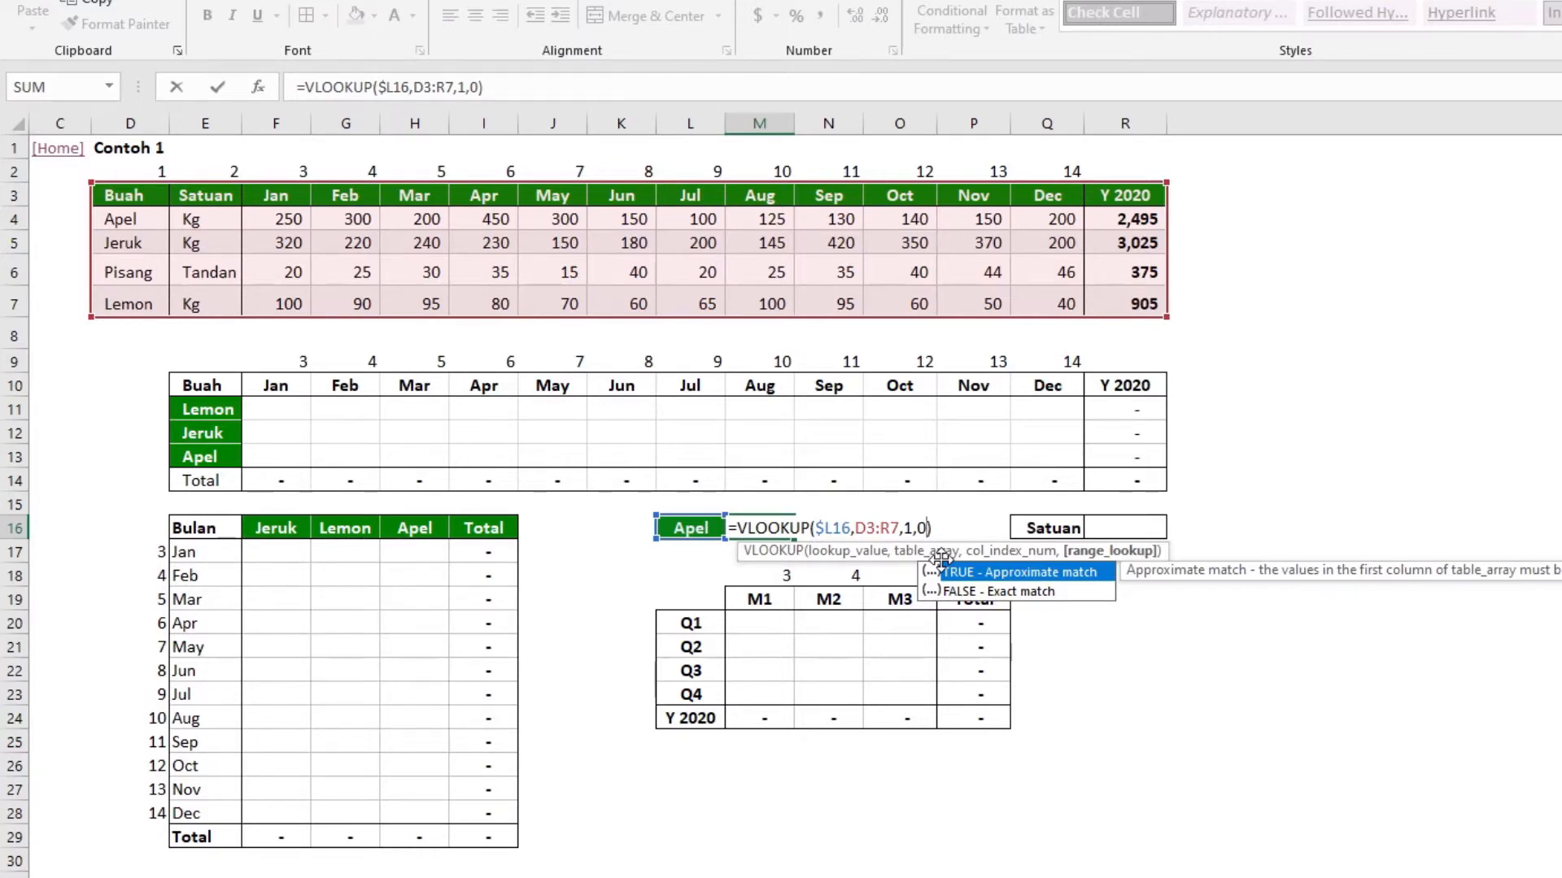
pyautogui.hotkey('ctrl', 'Return')
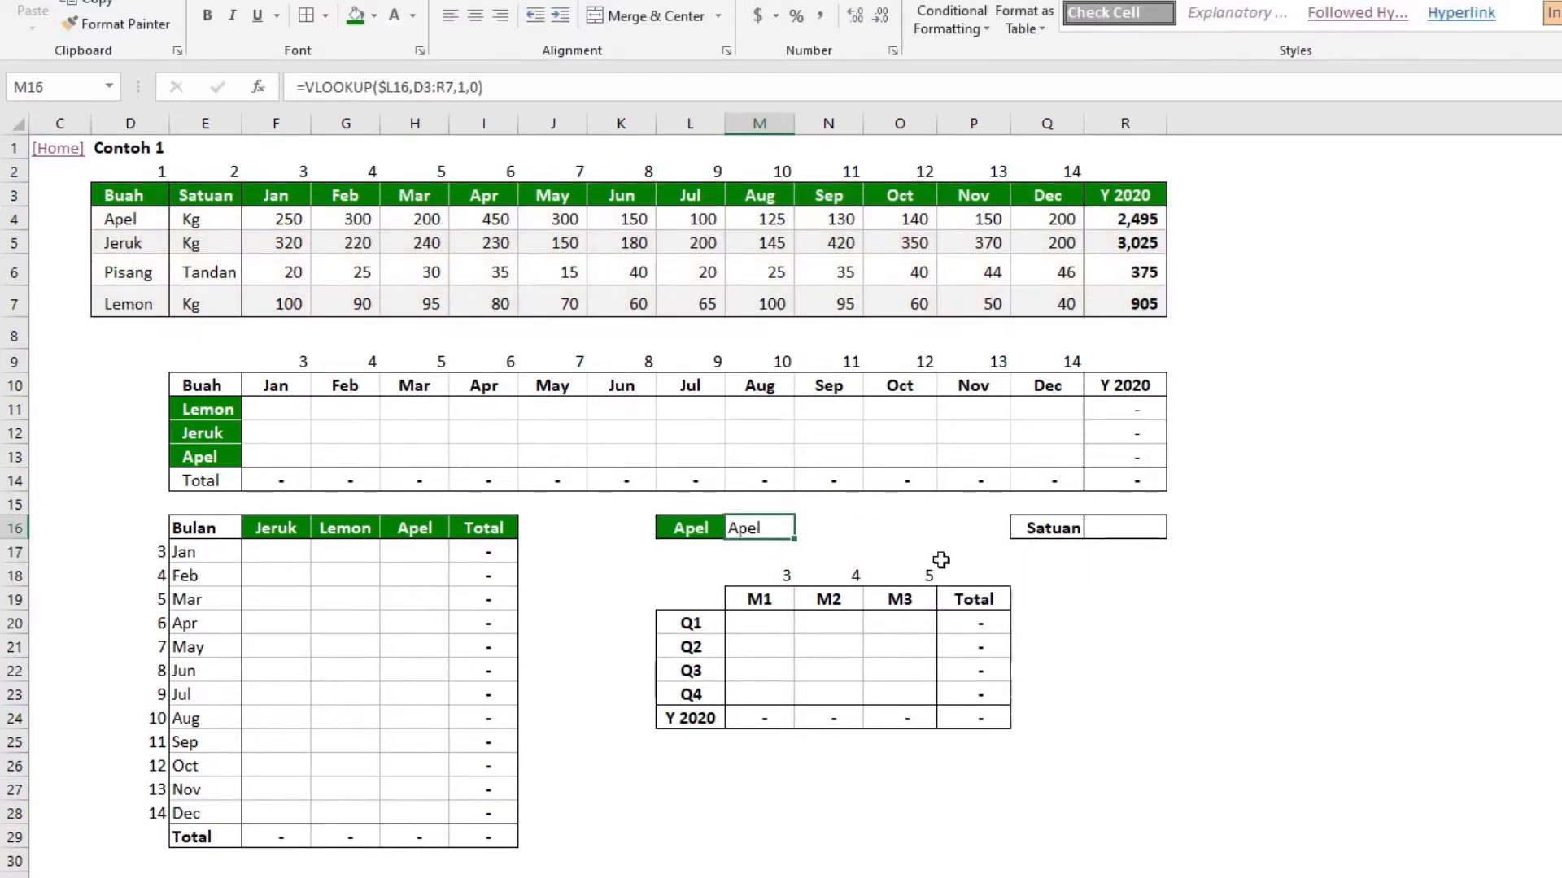
# Review the arguments of the VLOOKUP formula in M16, and clear the cell
pyautogui.click(404, 87)
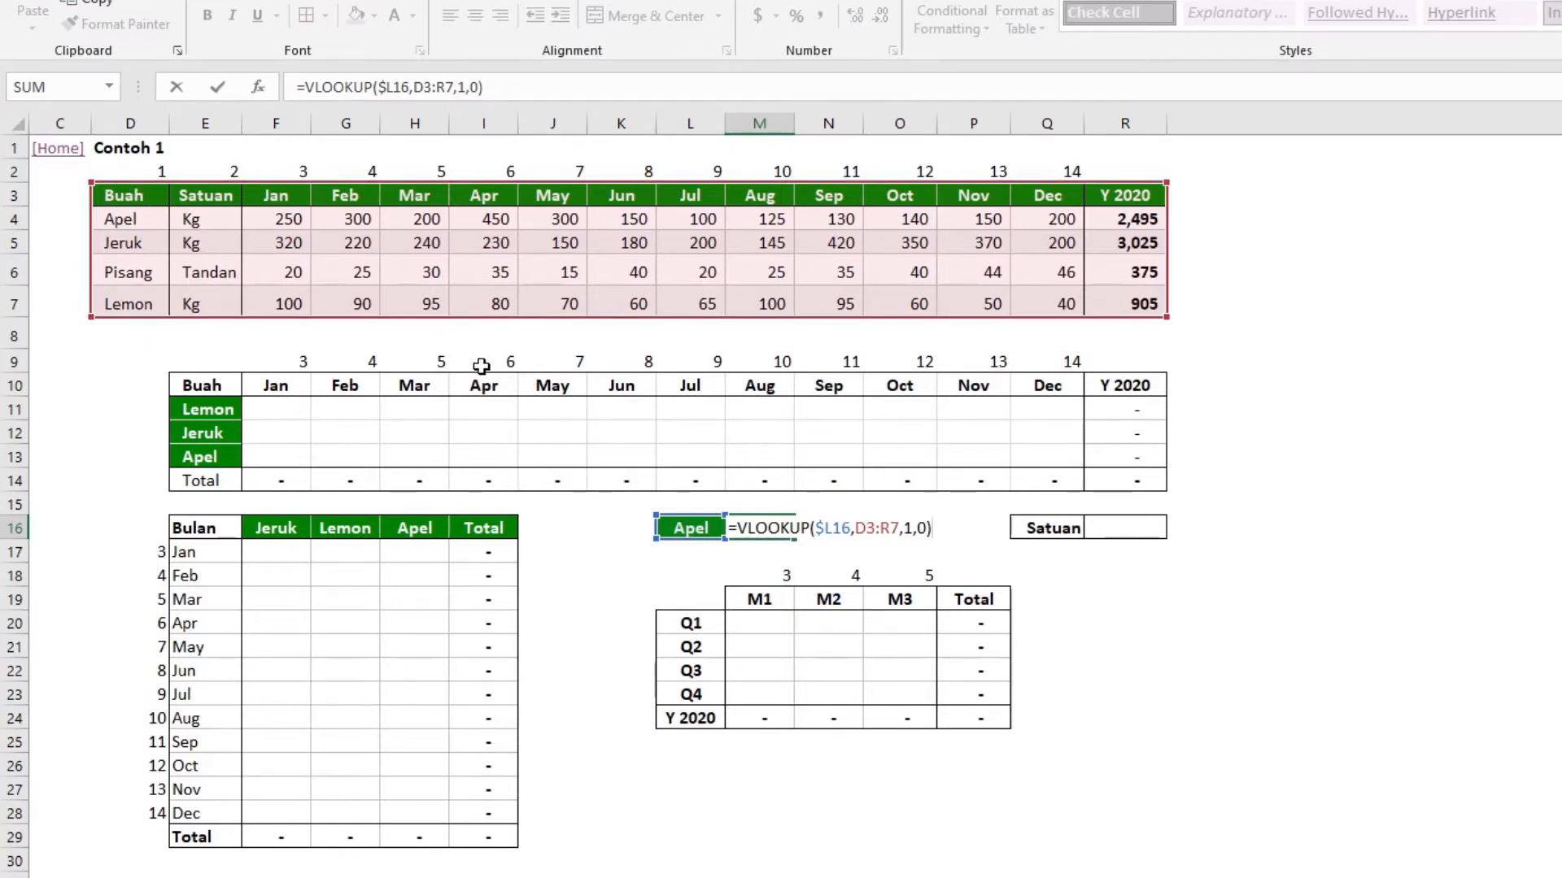
pyautogui.hotkey('ctrl', 'Return')
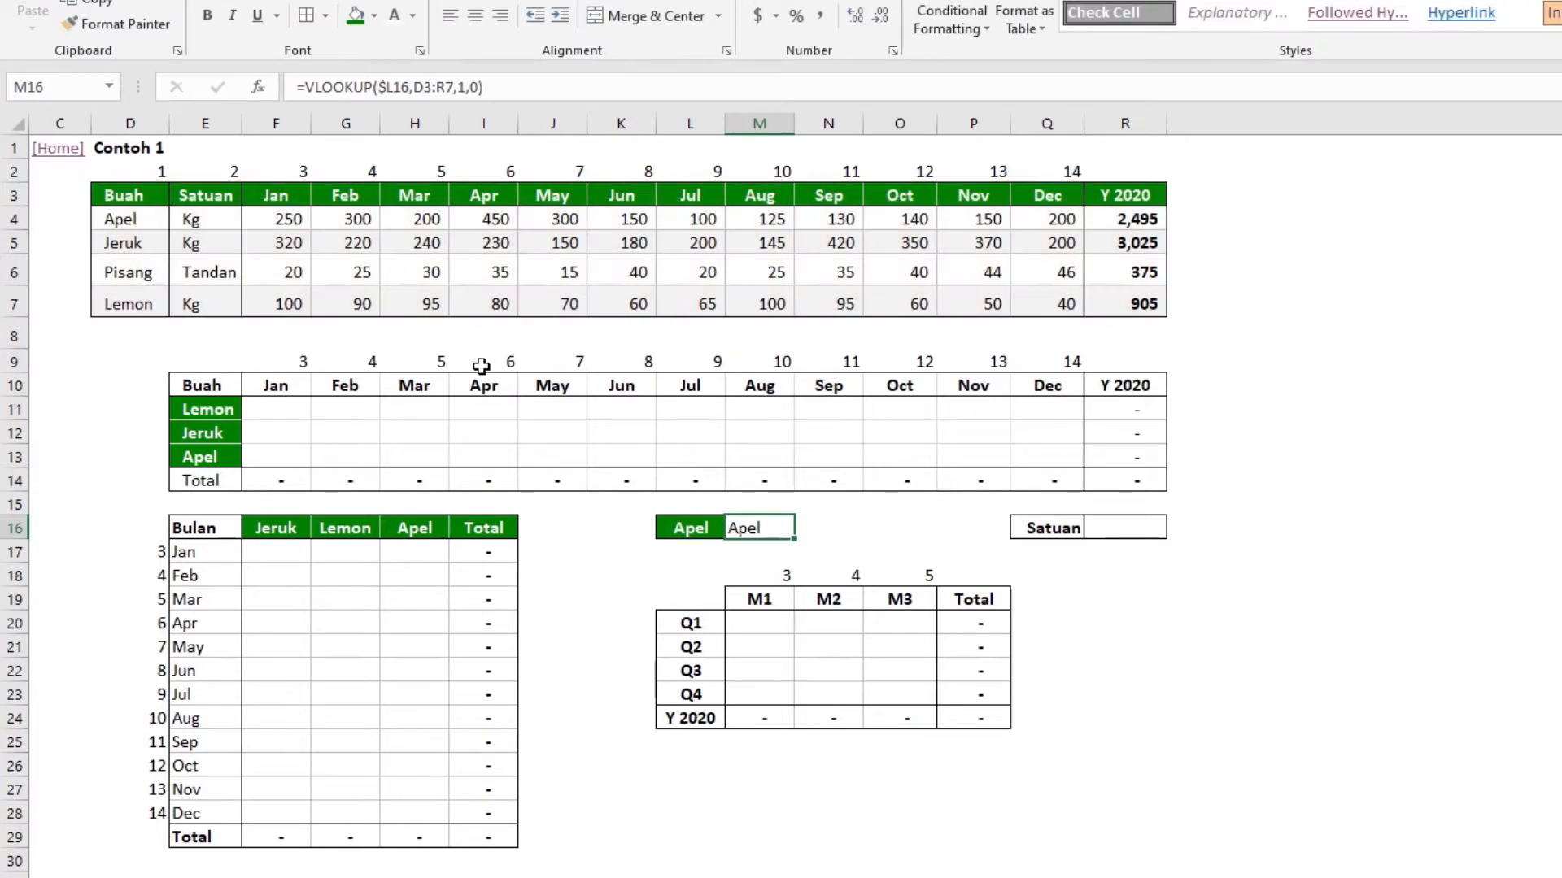
pyautogui.press('Delete')
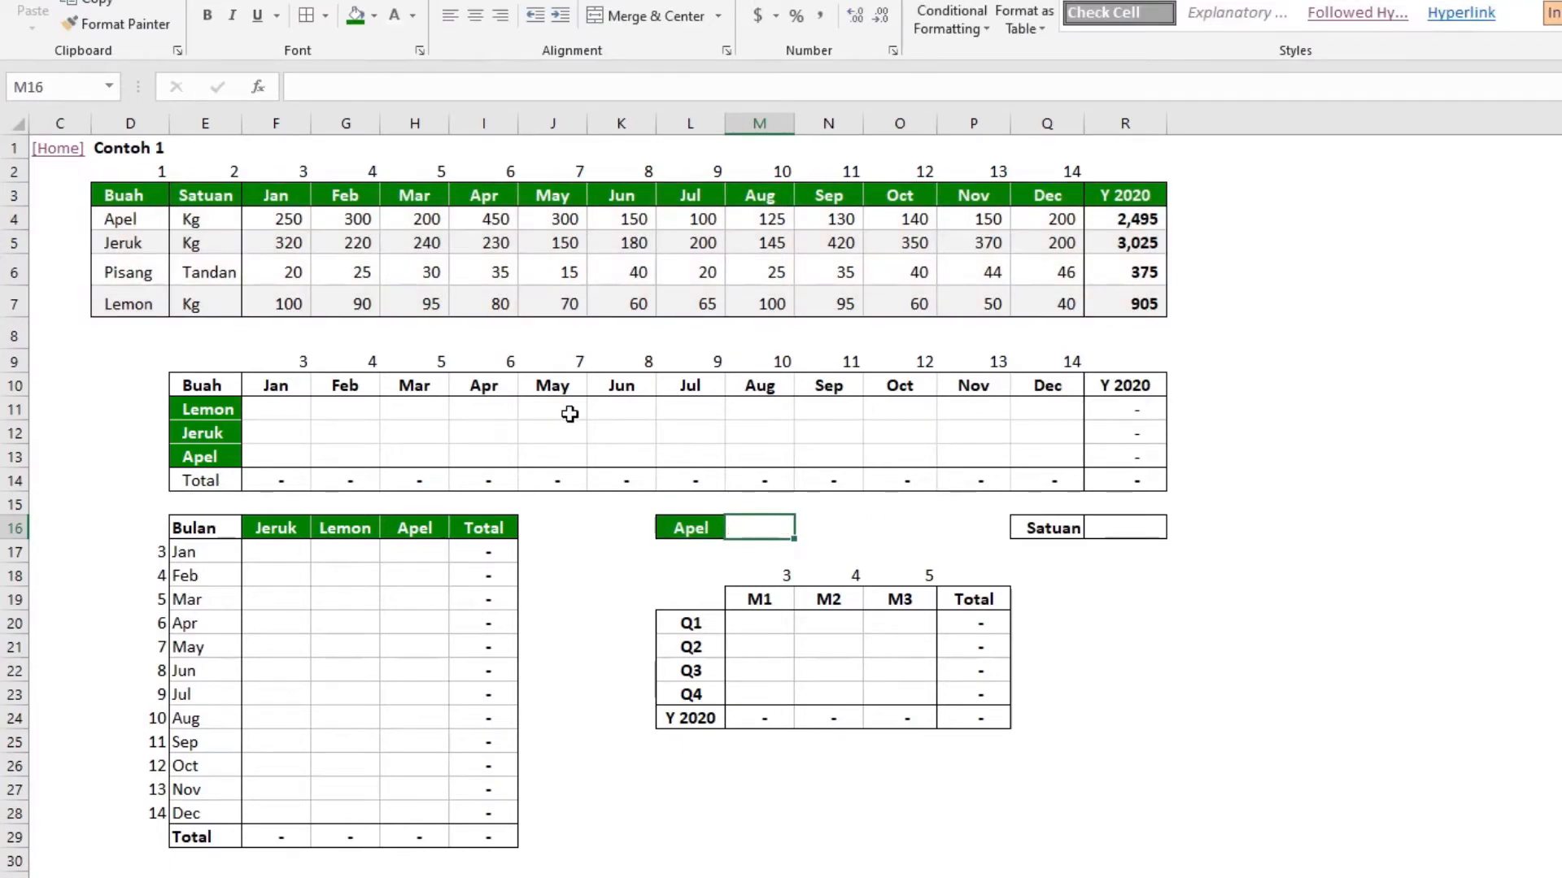
# Enter =VLOOKUP(L16,D3:R7,2,0) in cell R16 to return the unit of the fruit named in L16
pyautogui.click(1115, 524)
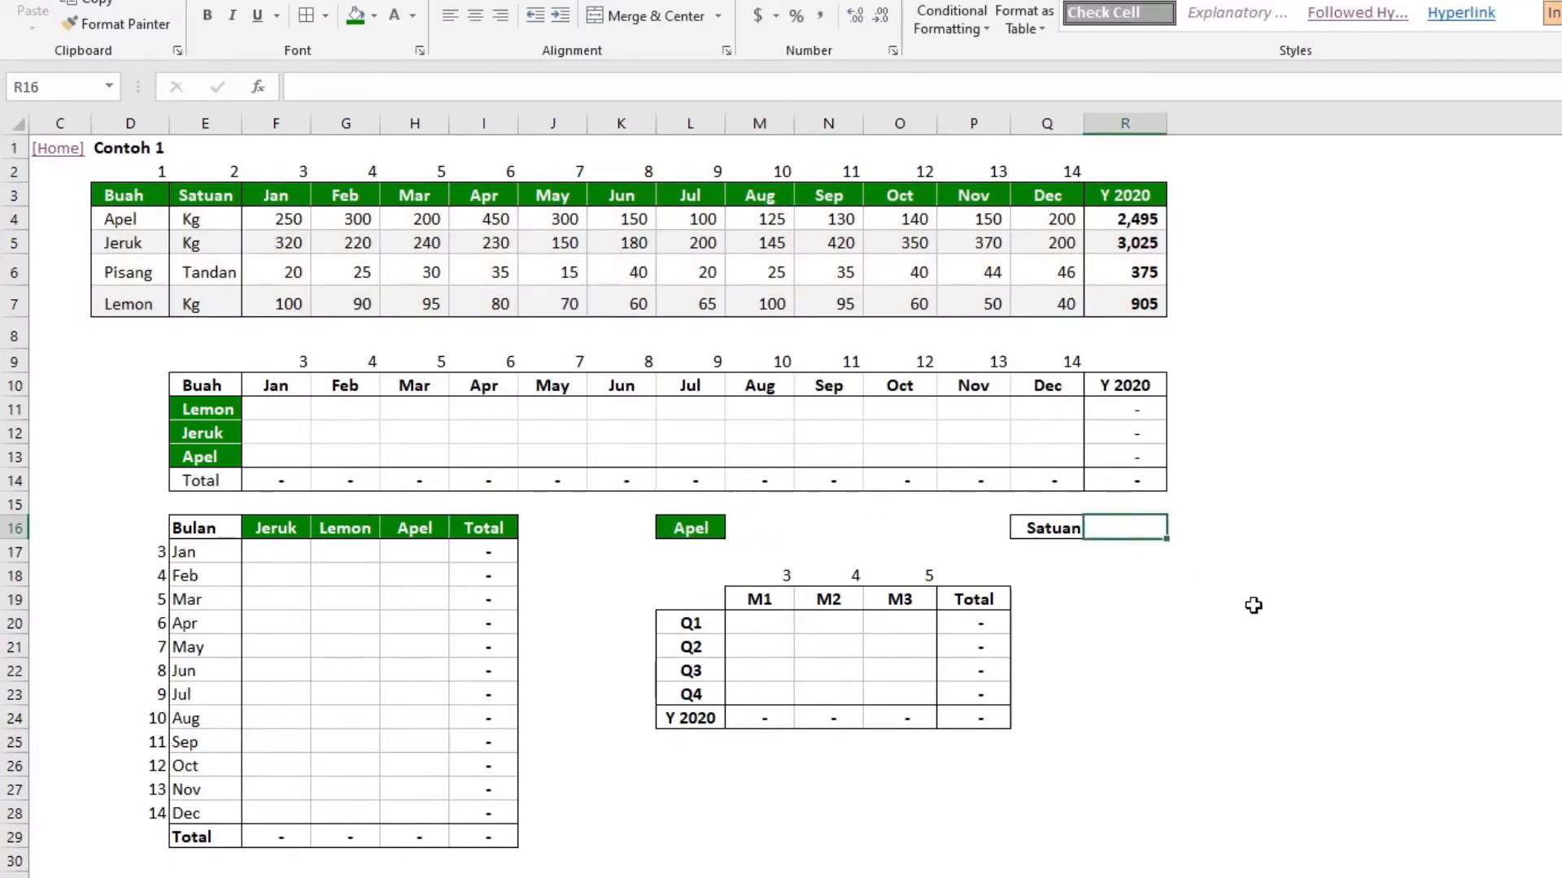
pyautogui.write('=vlookup(')
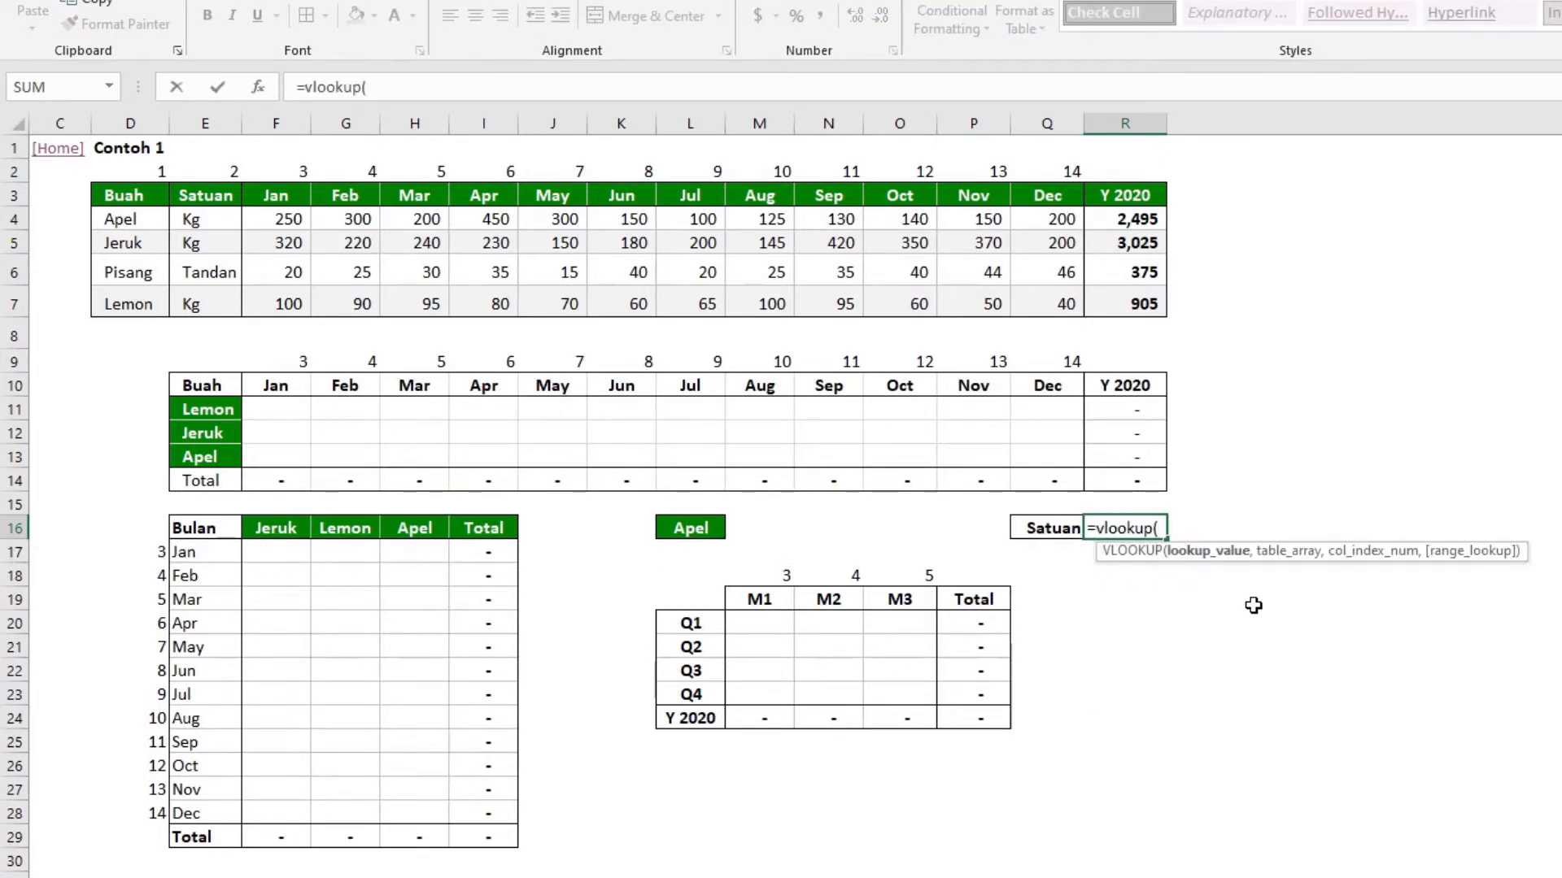
pyautogui.click(683, 529)
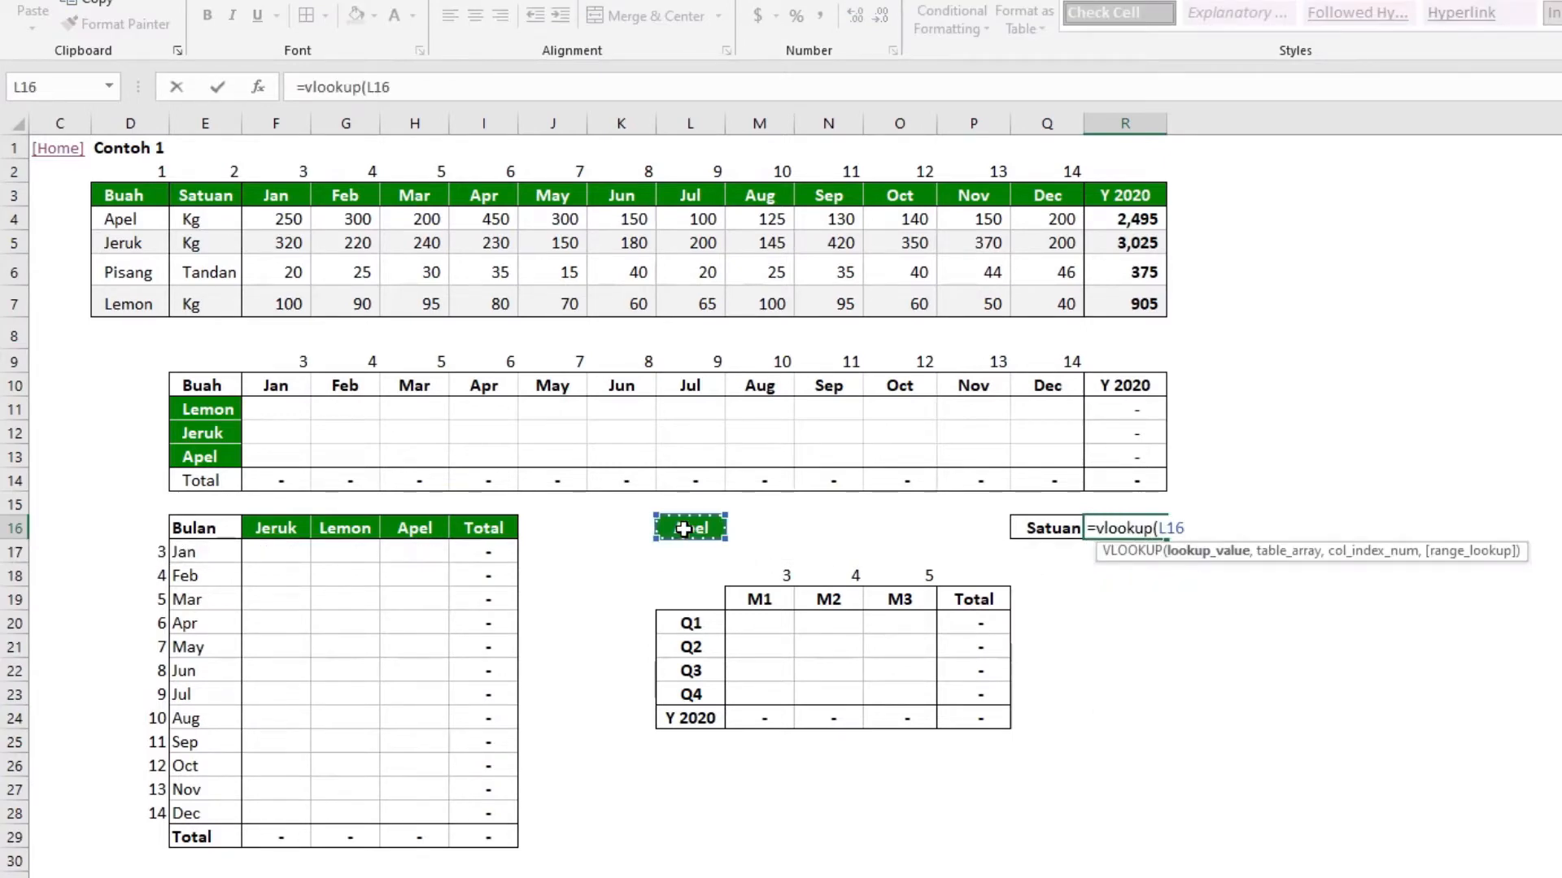
pyautogui.write(';')
pyautogui.press('BackSpace')
pyautogui.write(',')
pyautogui.moveTo(122, 195); pyautogui.dragTo(1157, 304)
pyautogui.write(',')
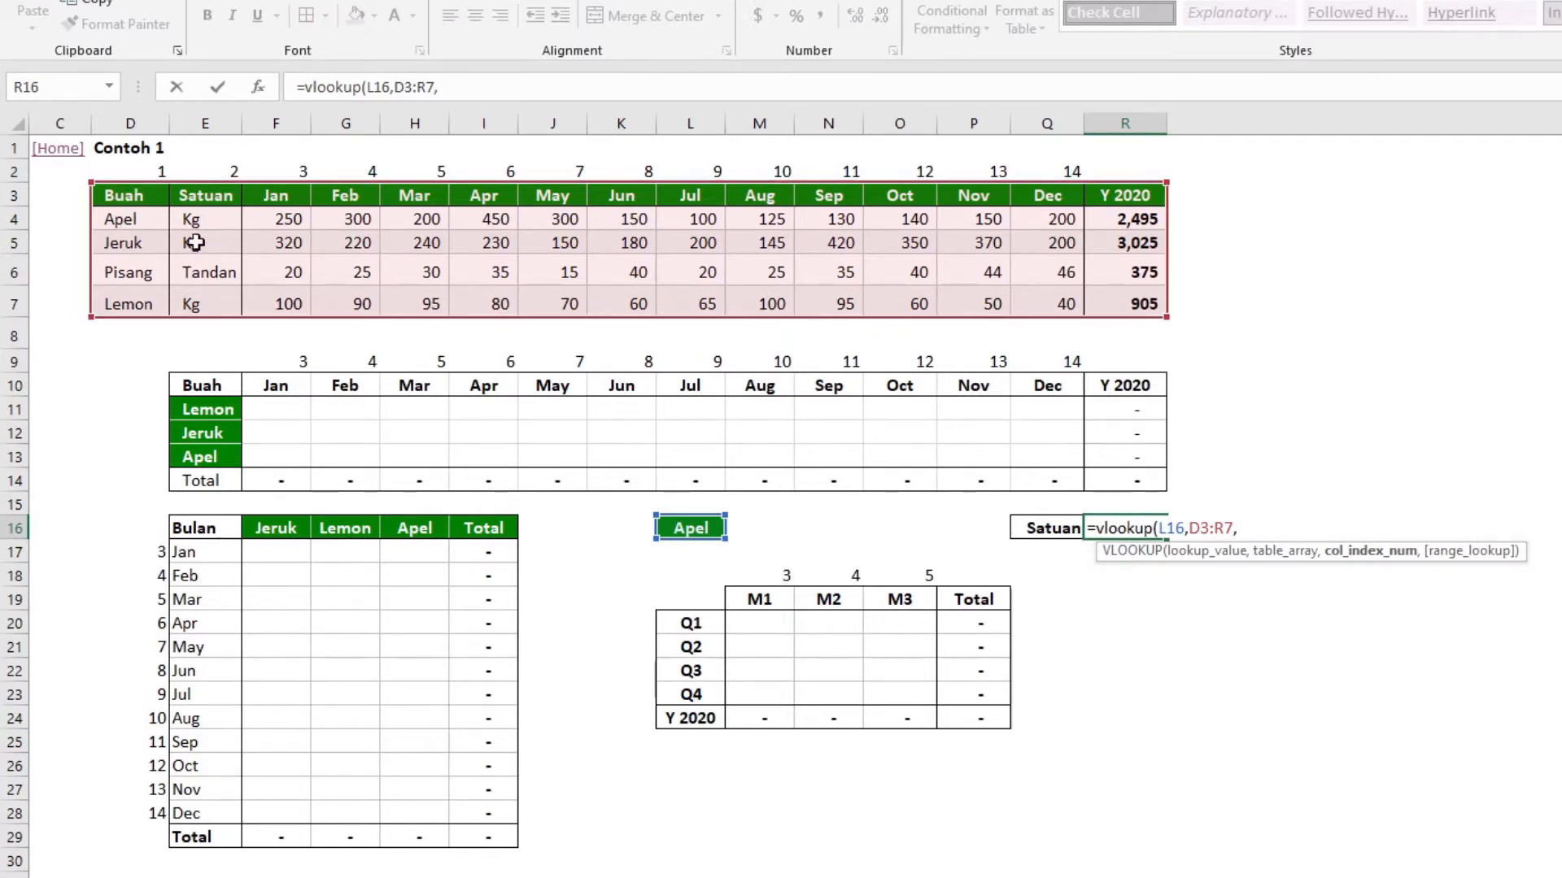
pyautogui.write('2,')
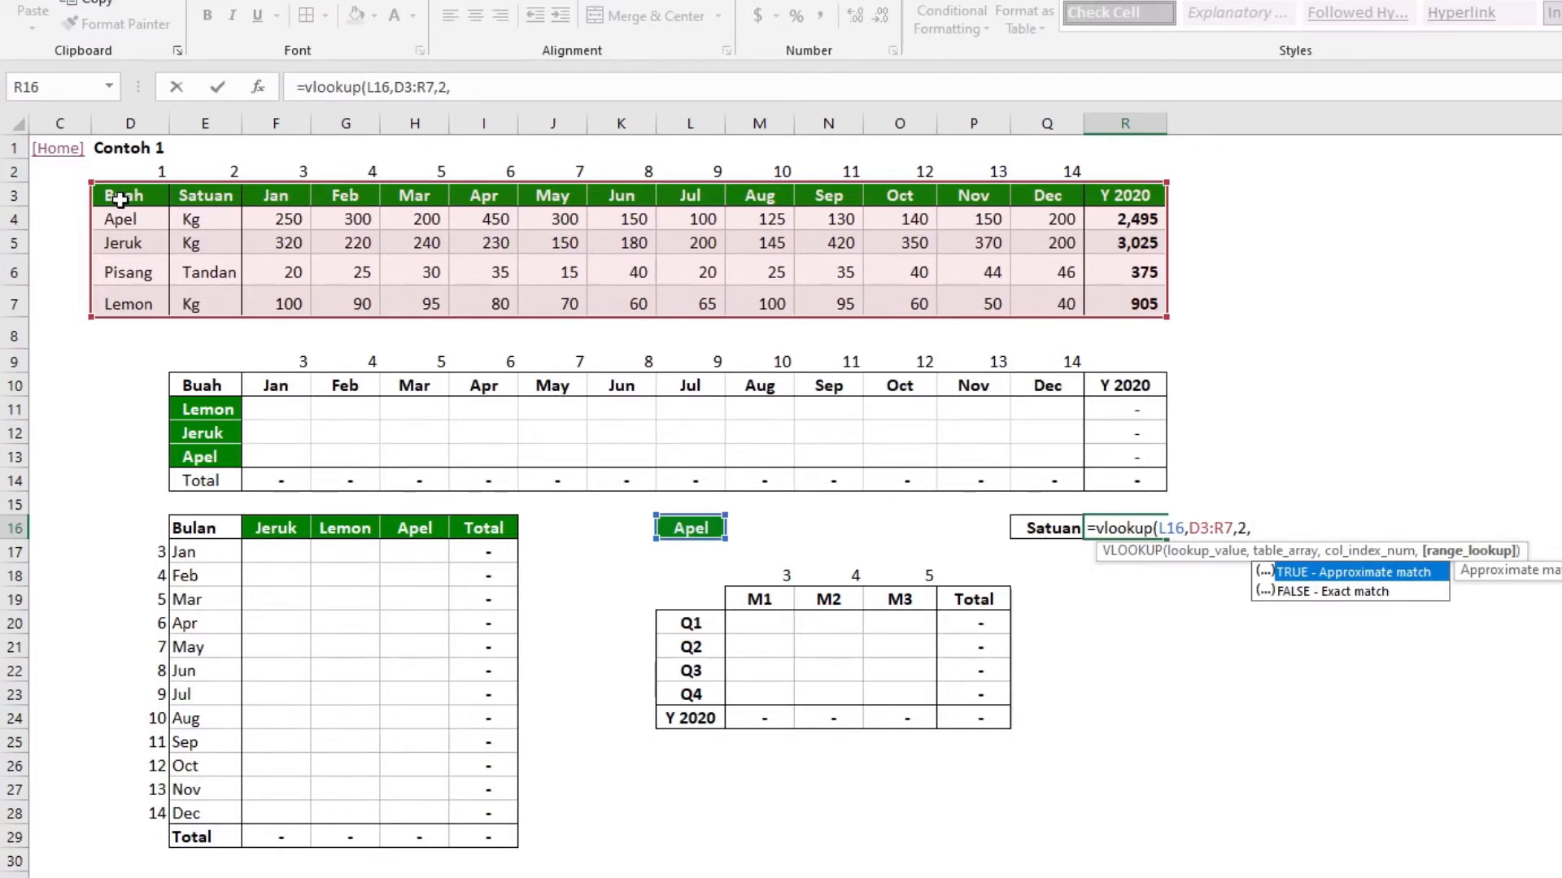
pyautogui.write('0)')
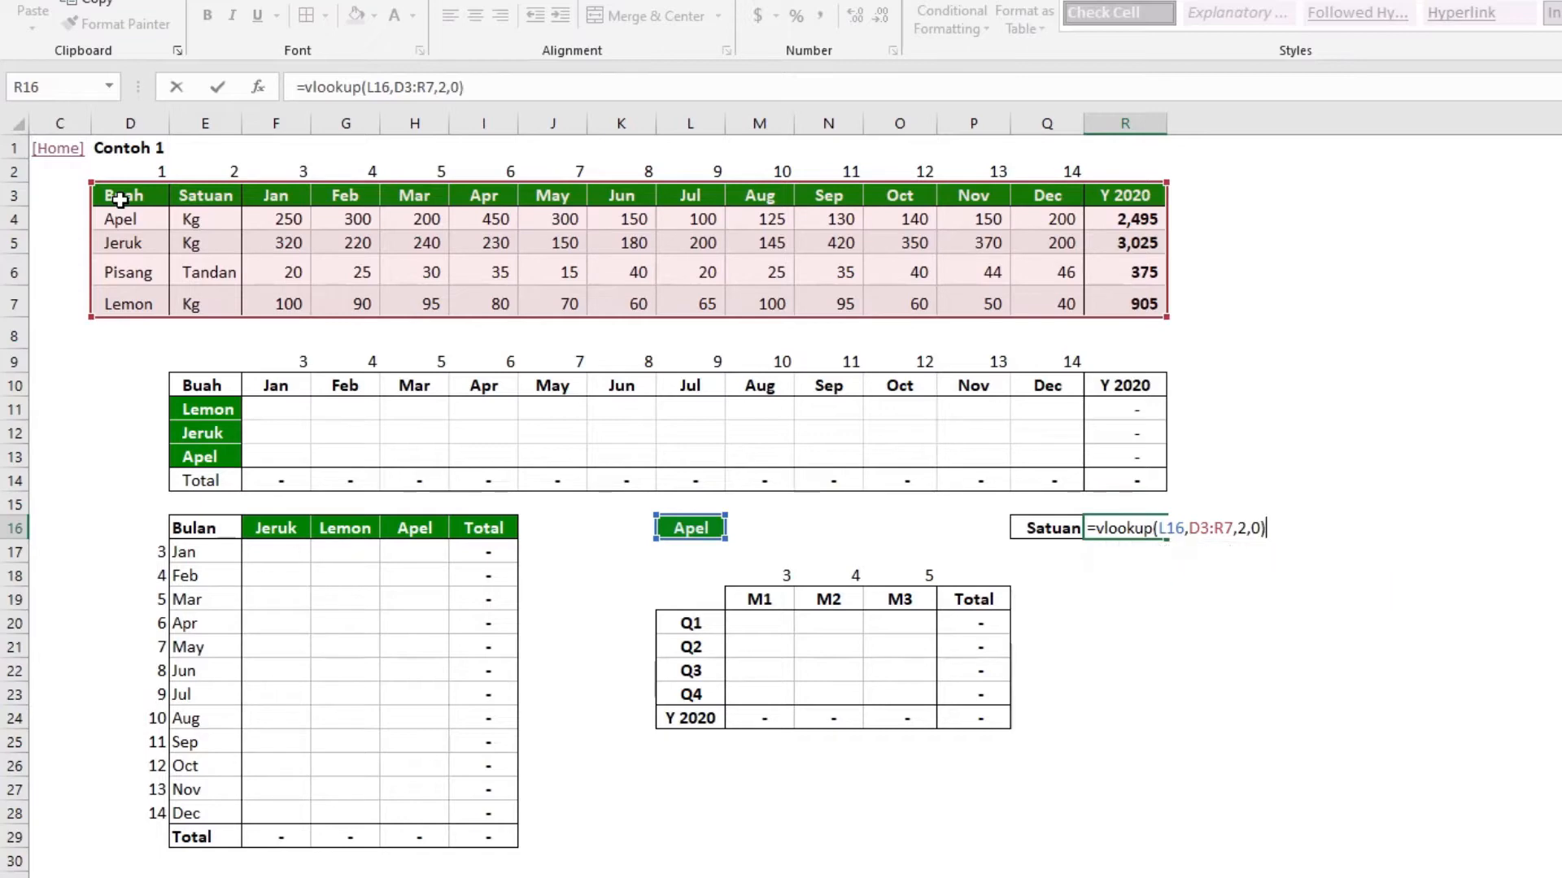
pyautogui.hotkey('ctrl', 'Return')
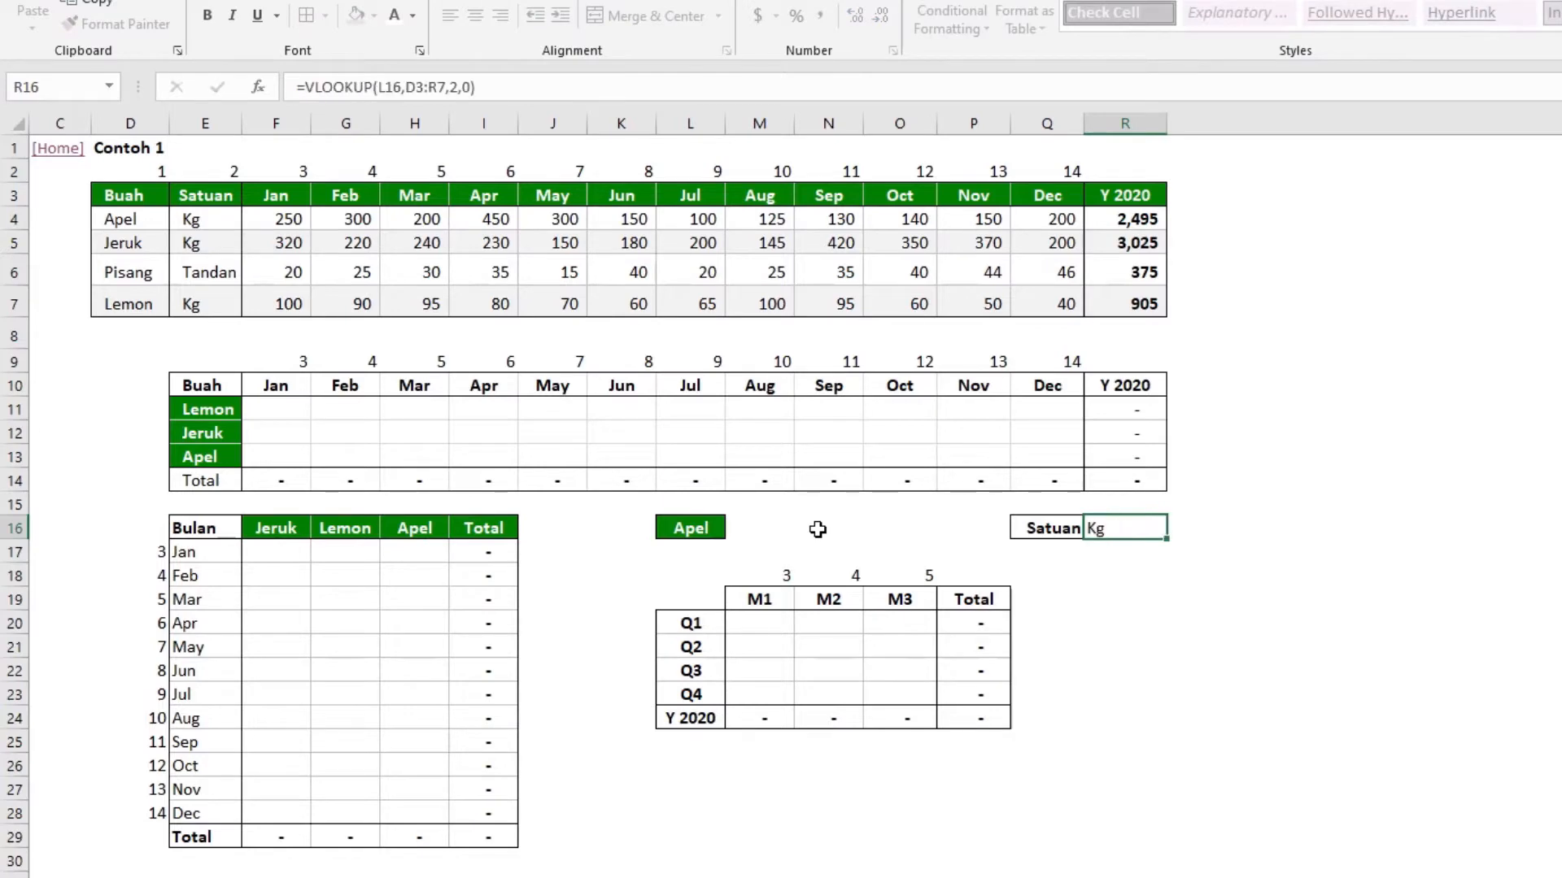
# Change the fruit name in cell L16 to Pisang
pyautogui.click(692, 530)
pyautogui.write('Pisang')
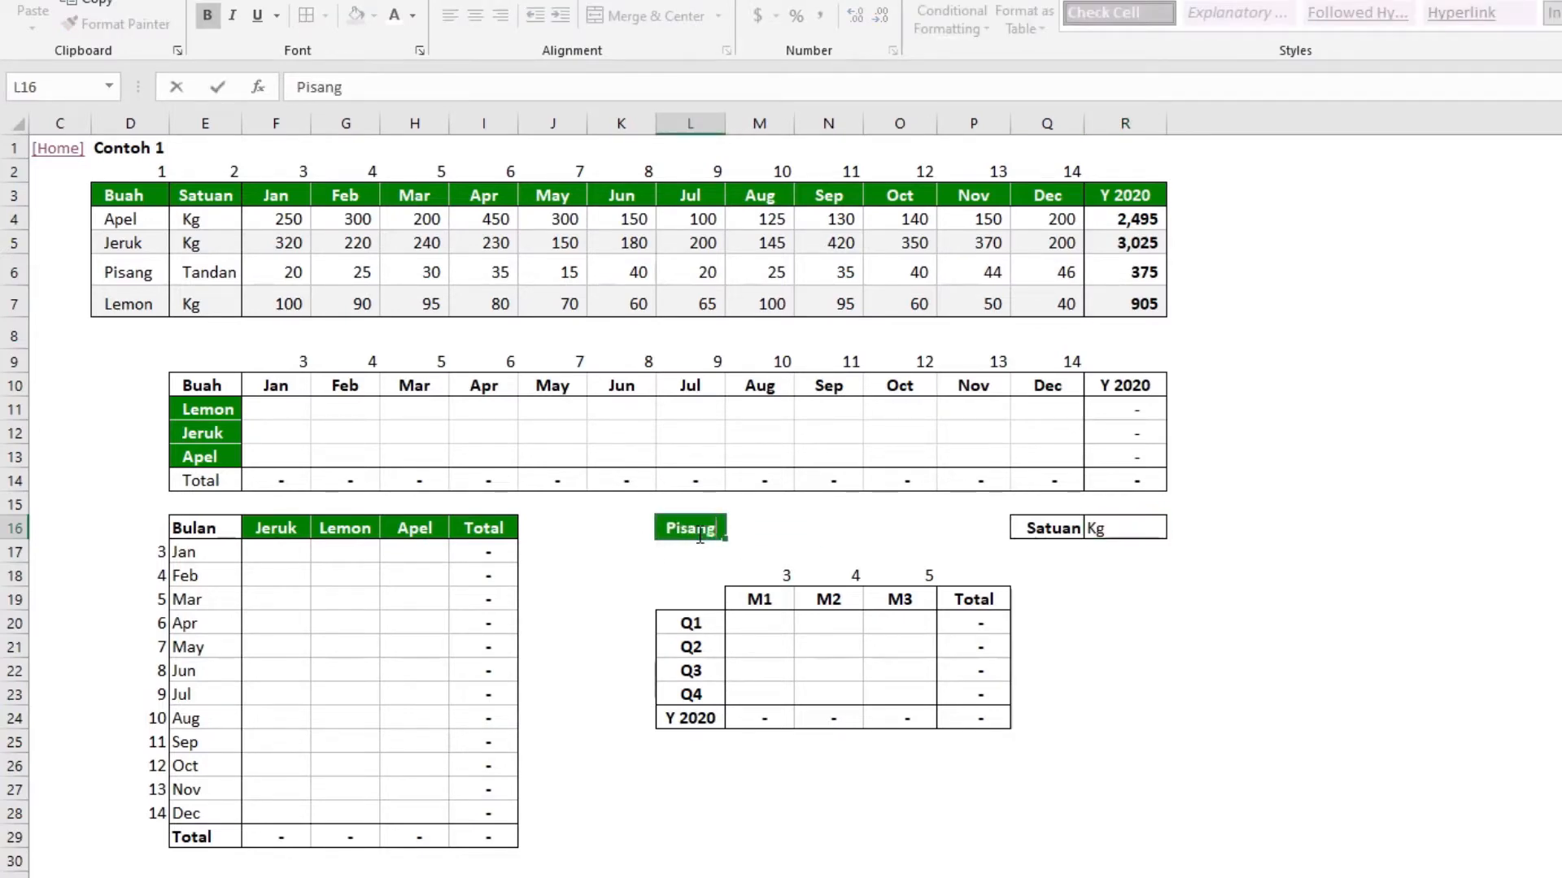
pyautogui.press('Return')
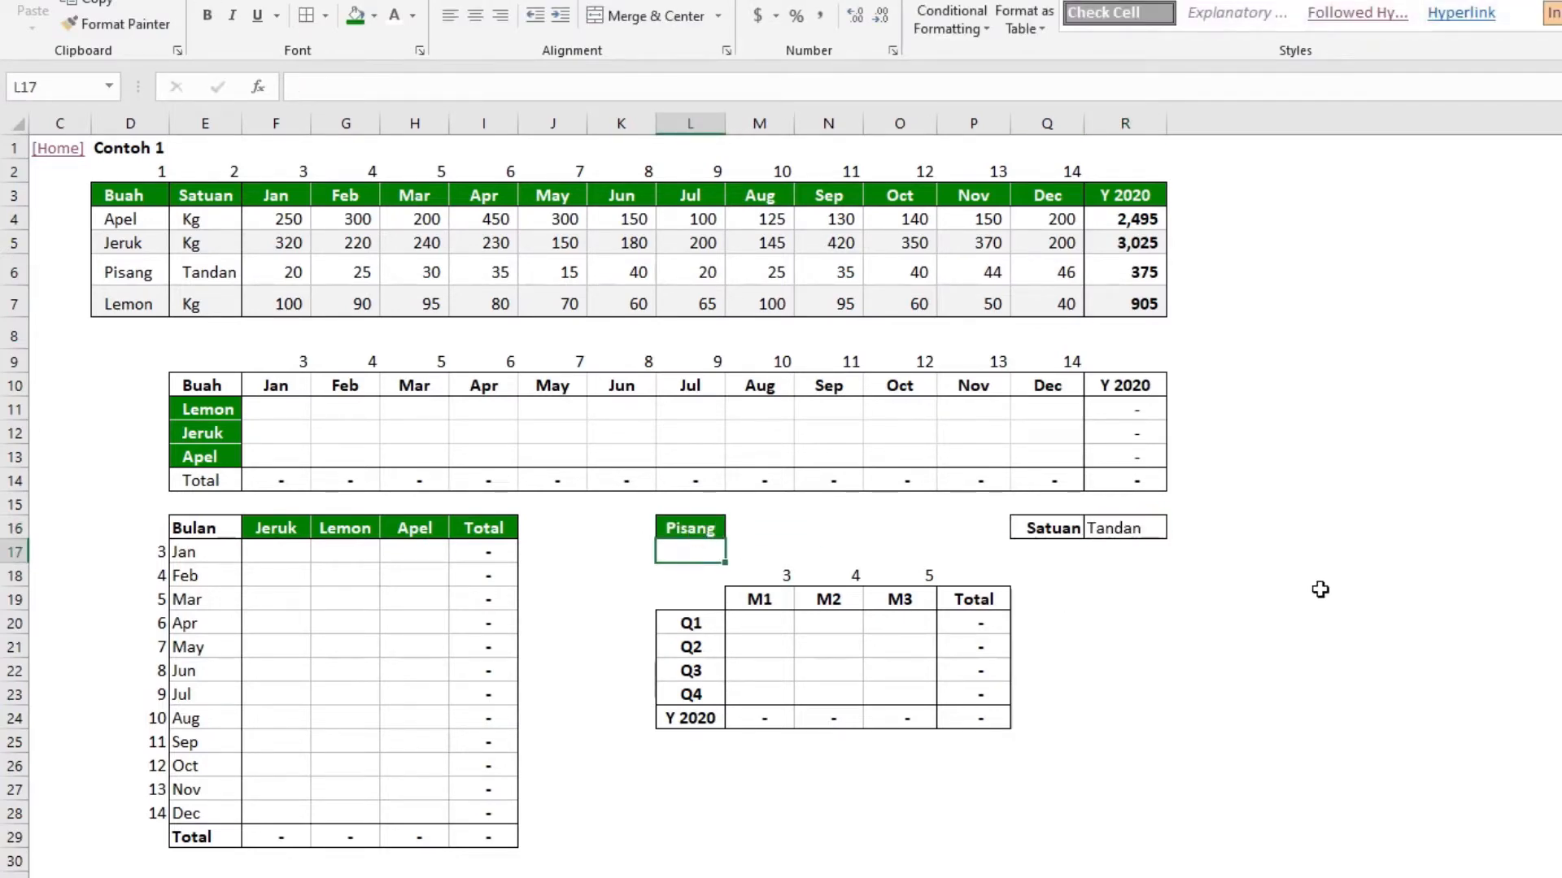
# Compare the unit lookup formula in R16 with the Satuan entry for Pisang in the main table
pyautogui.click(1115, 530)
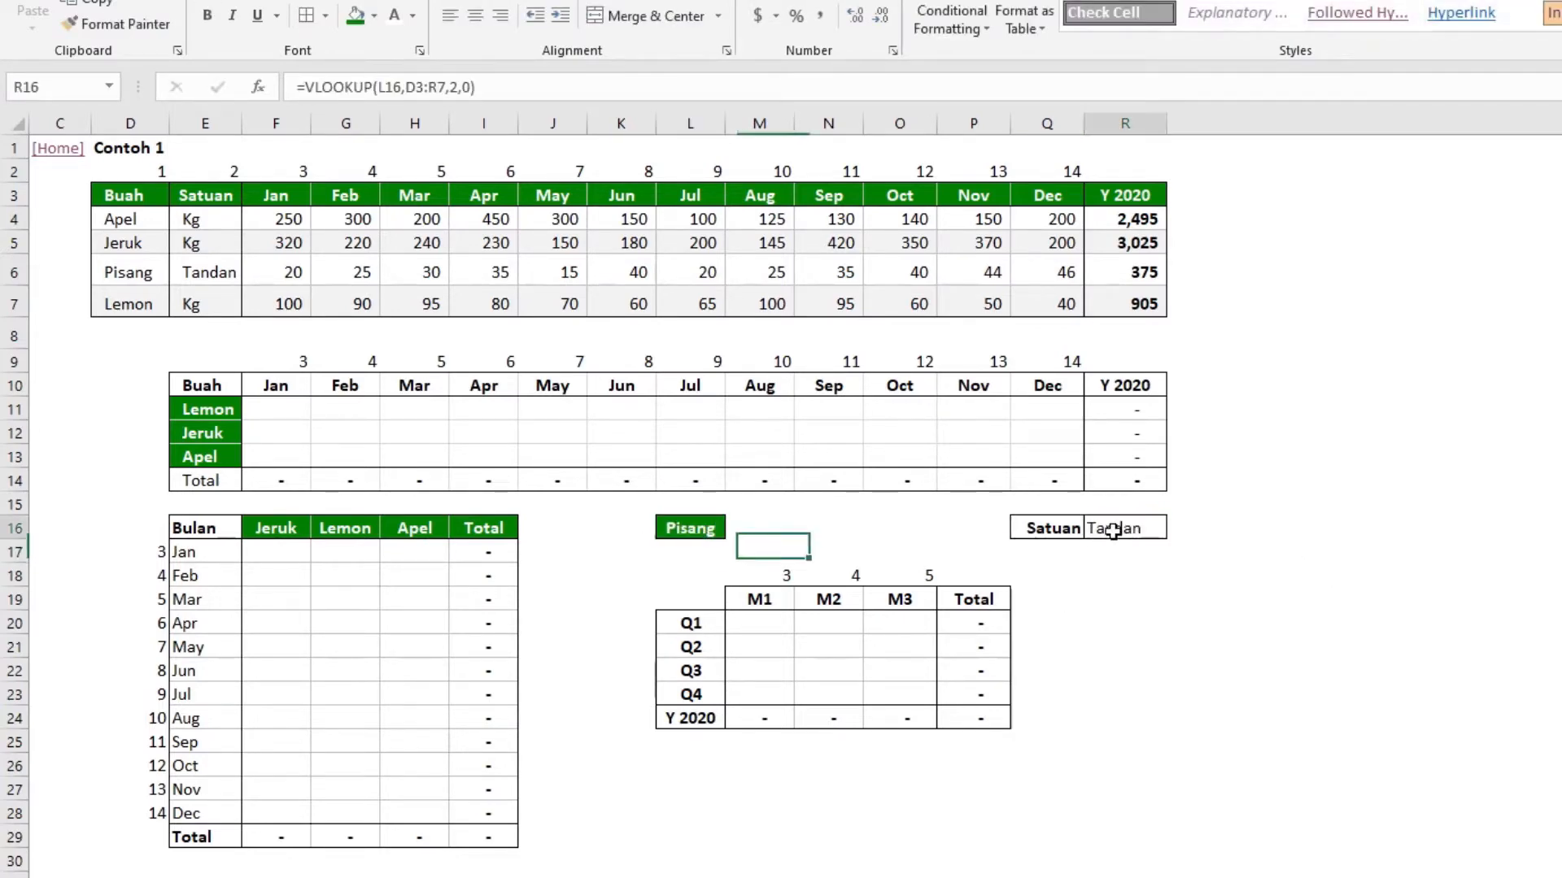
pyautogui.click(196, 274)
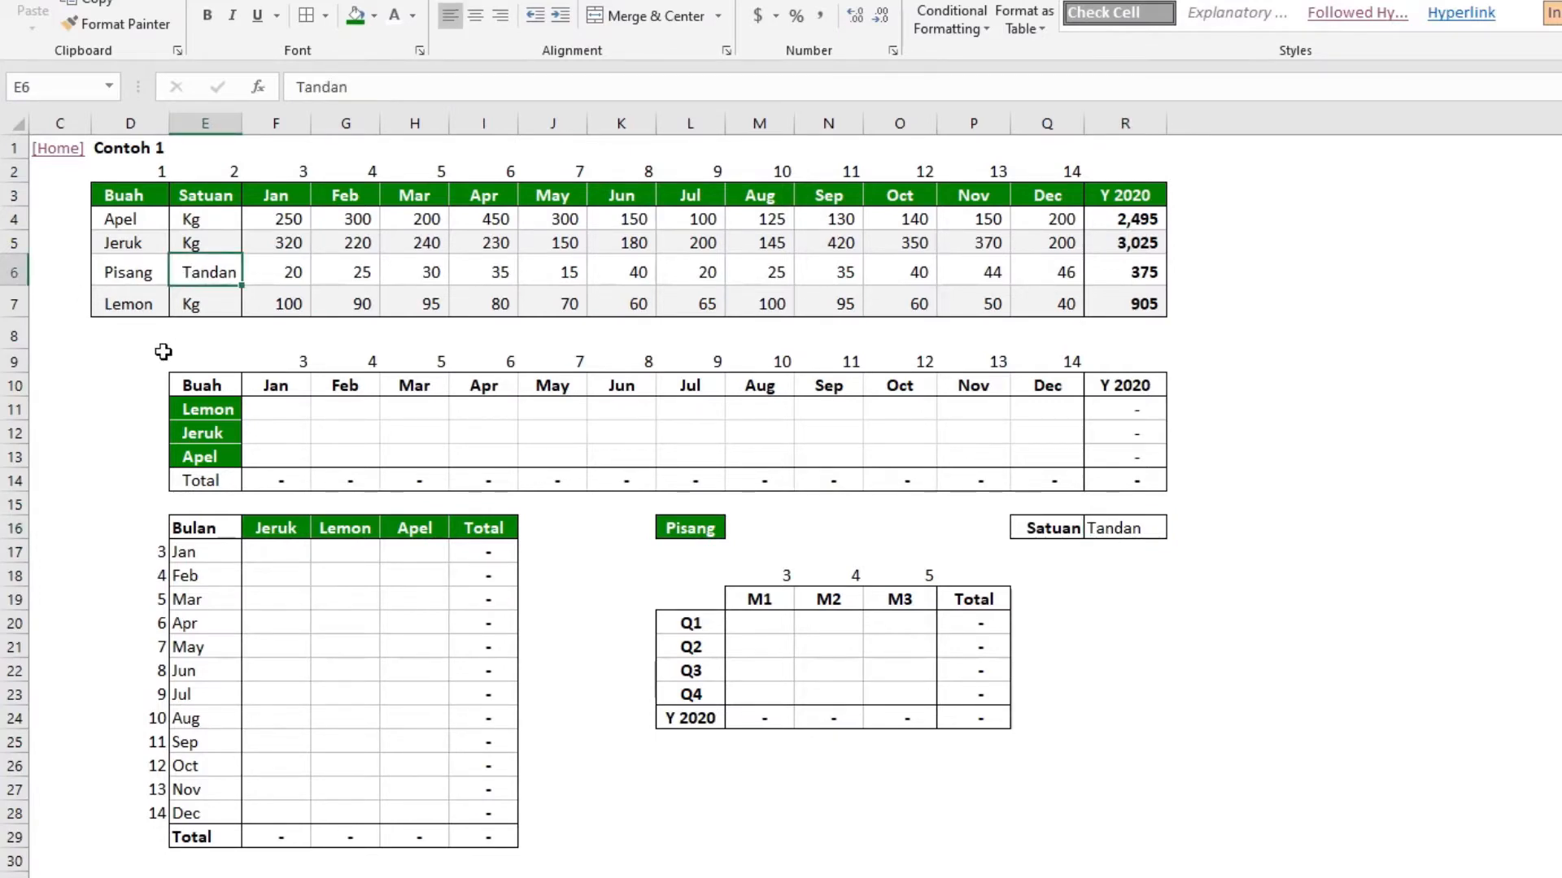
pyautogui.click(1108, 526)
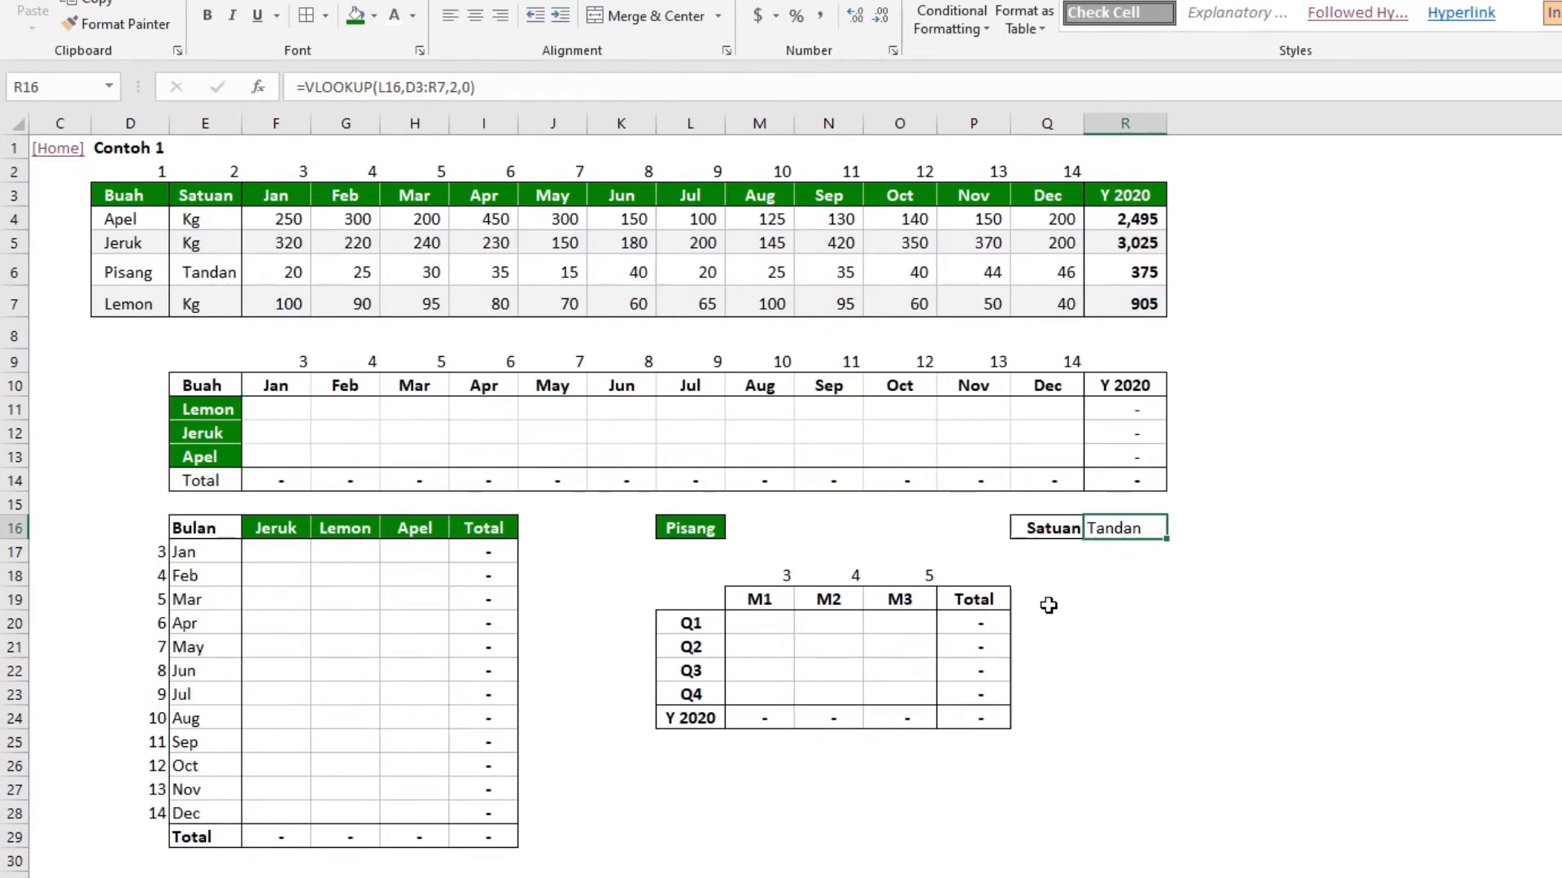
# Switch to the PowerPoint slide show and review the VLOOKUP argument slides up to the TIP slide
pyautogui.hotkey('alt', 'Tab')
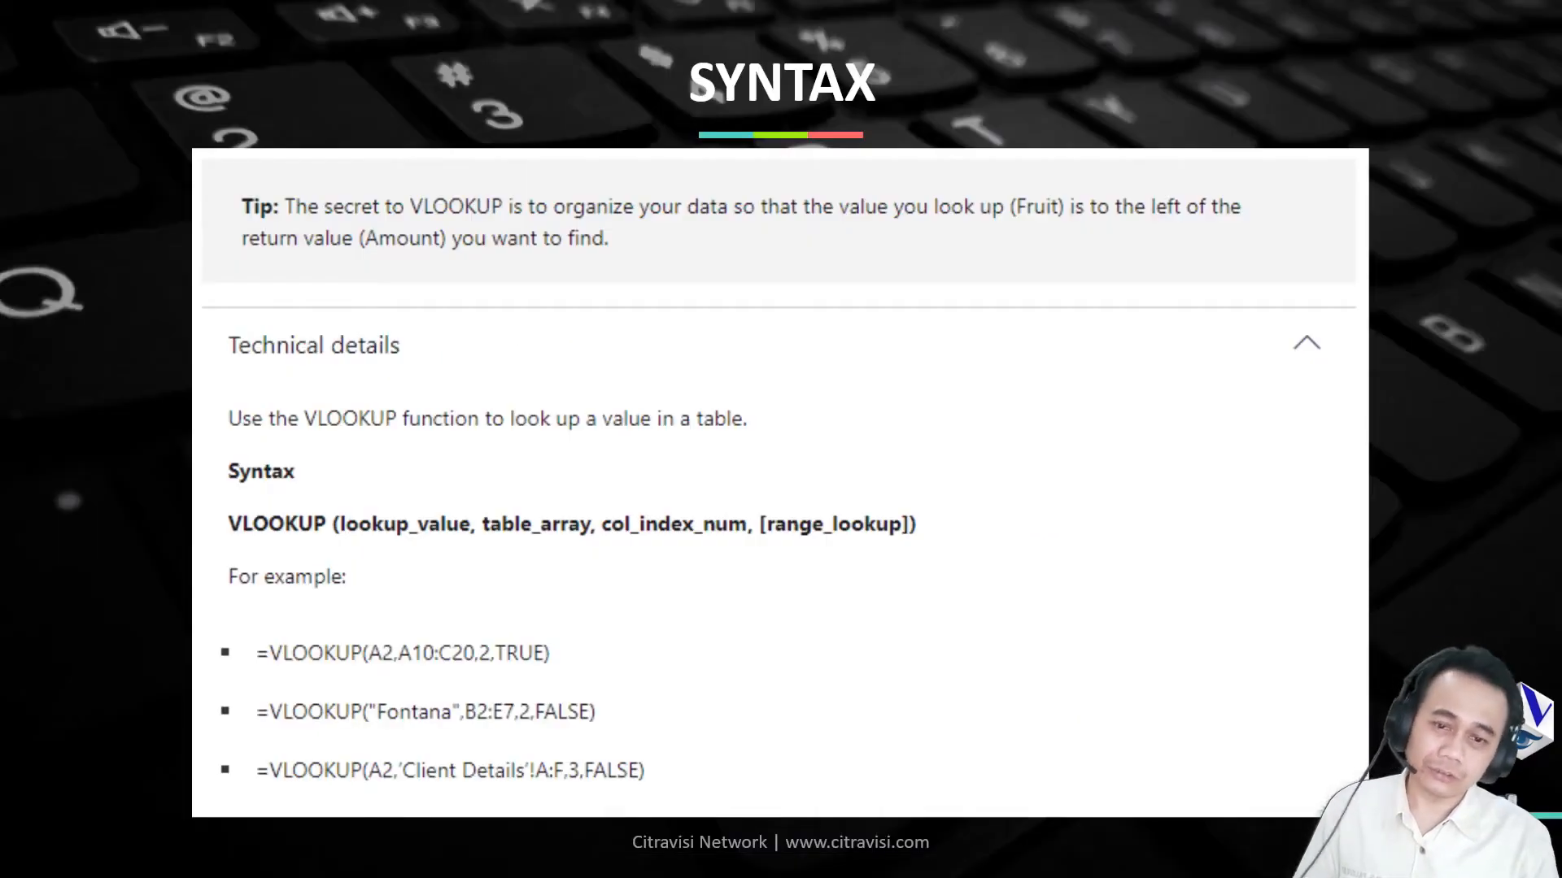
pyautogui.press('Right')
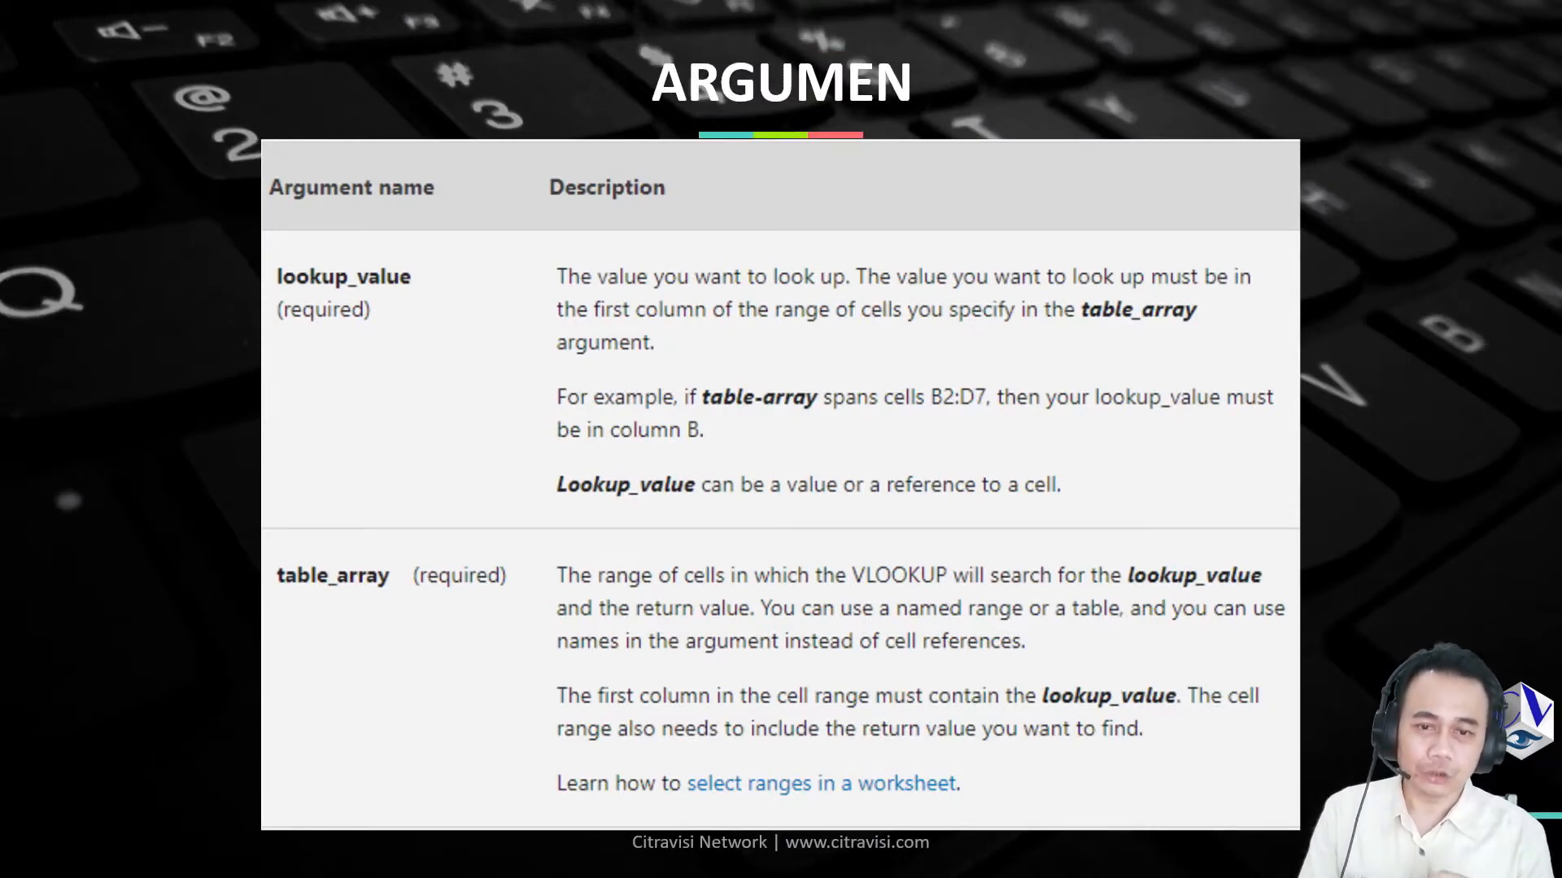
pyautogui.press('Right')
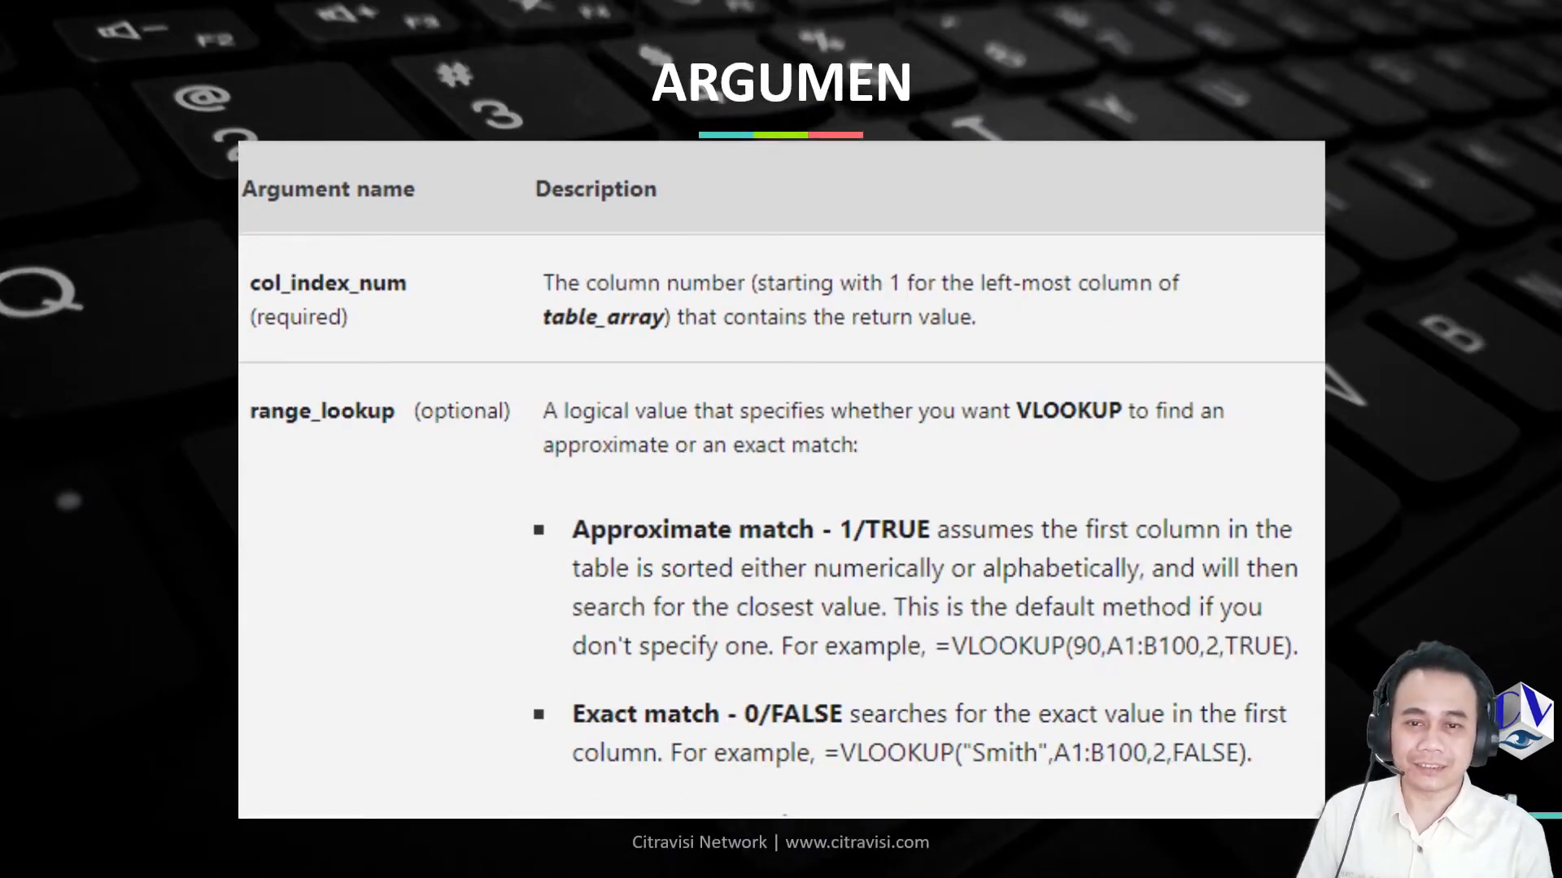
pyautogui.press('Right')
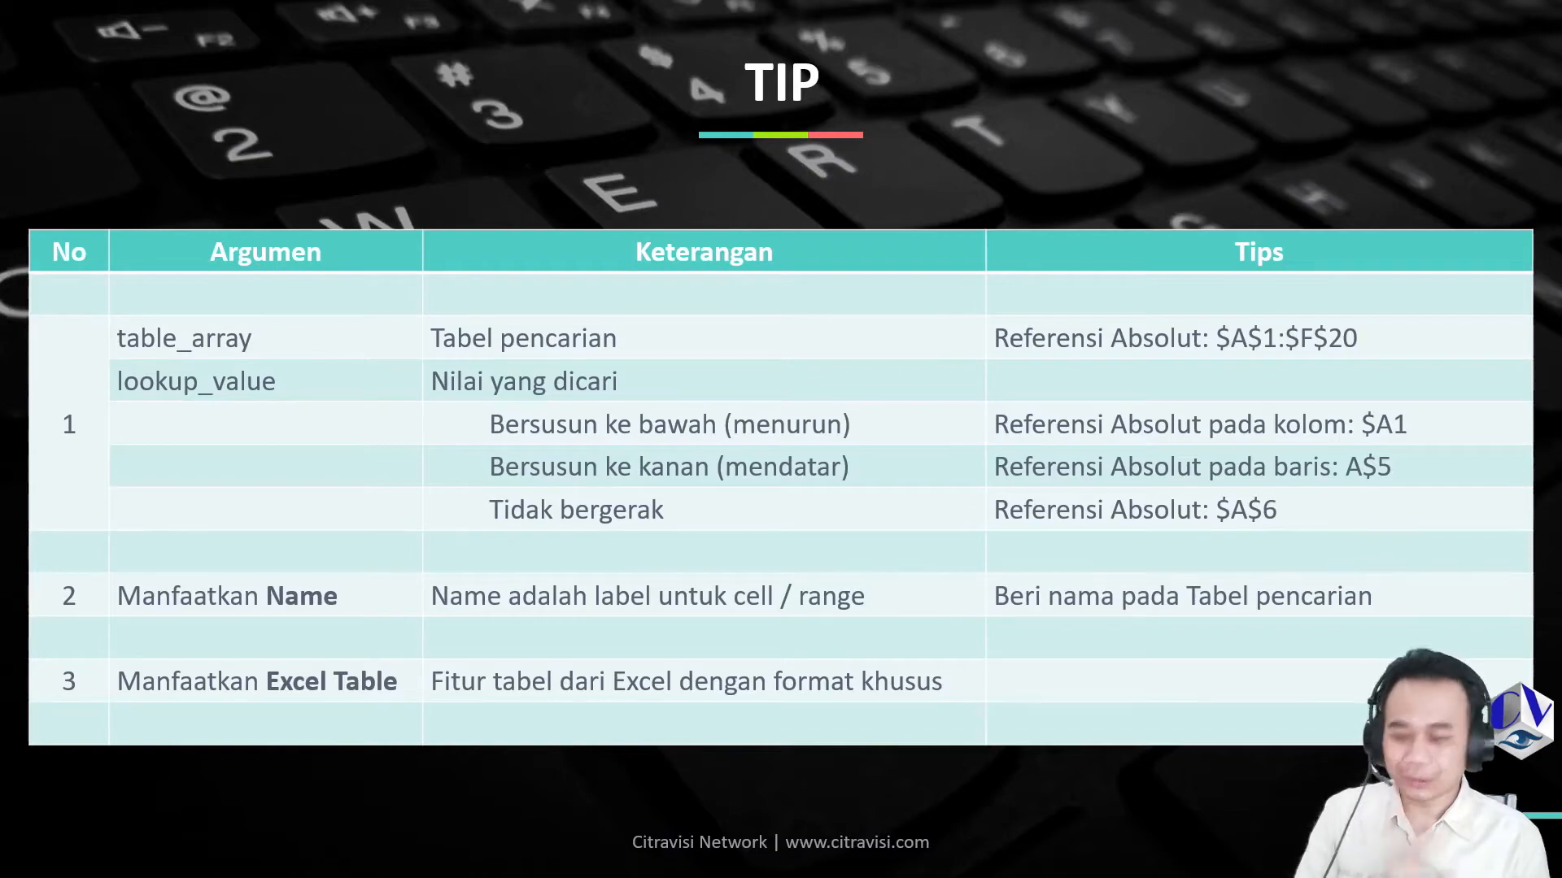
# Switch back to the Excel workbook and go through the Home links to the Contoh 2 example
pyautogui.hotkey('alt', 'Tab')
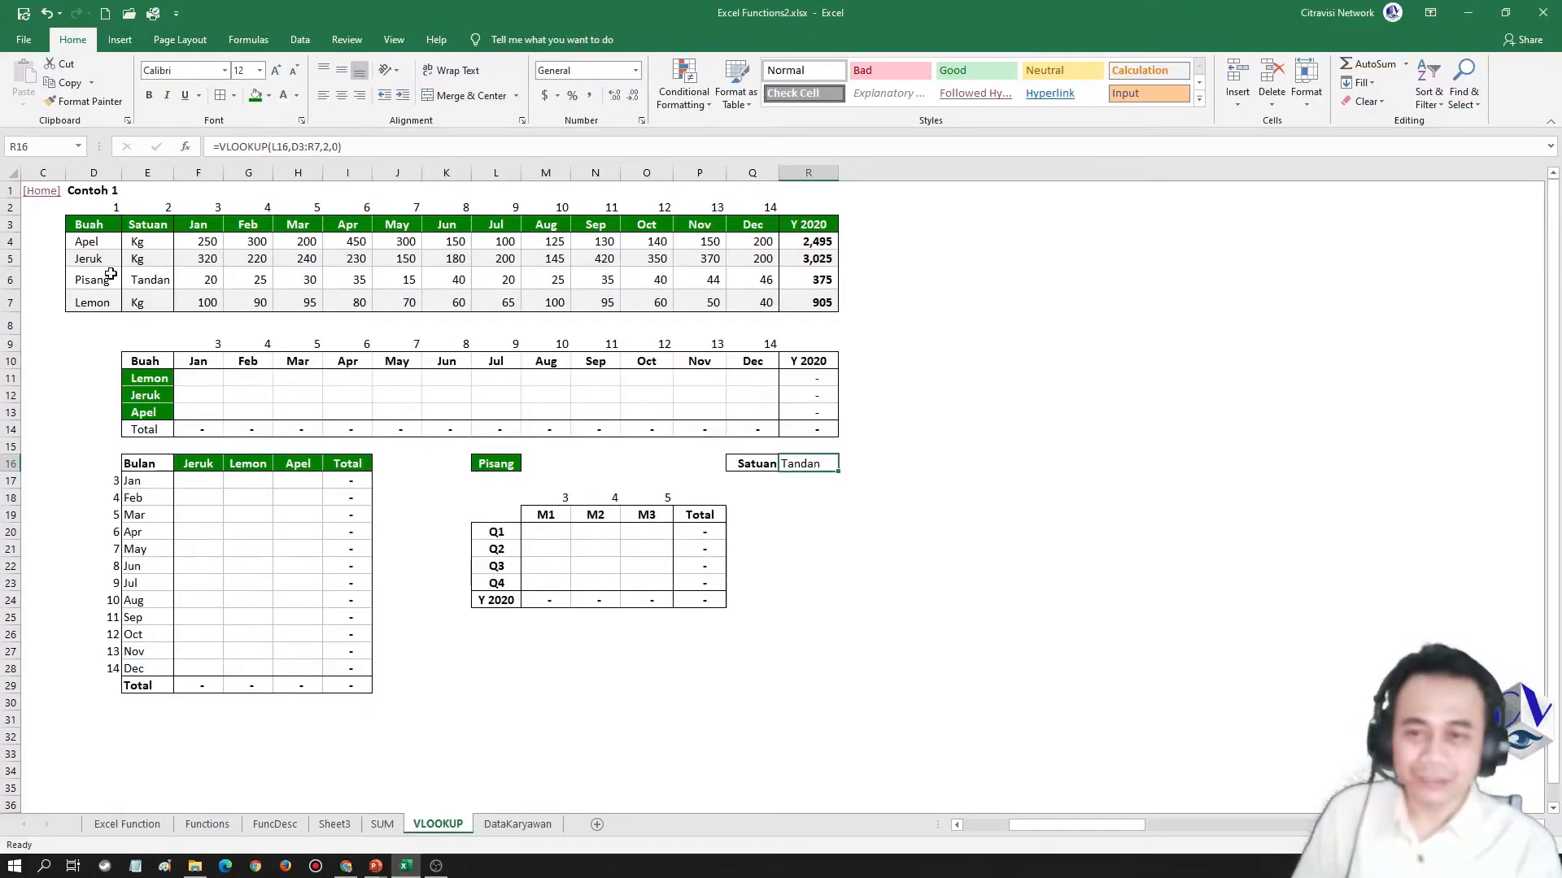
pyautogui.click(42, 192)
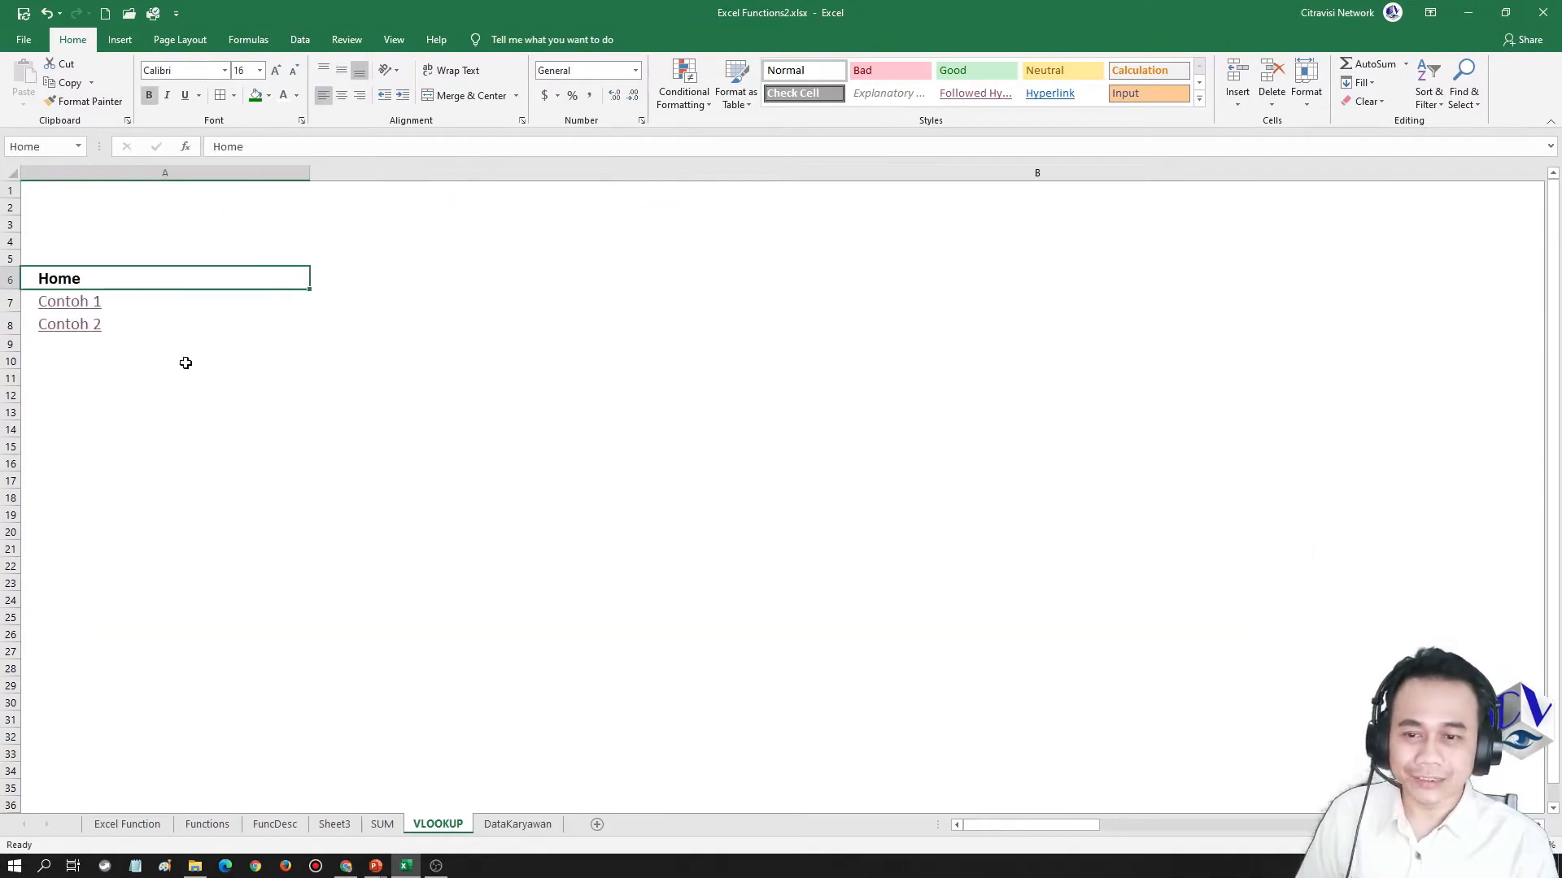
pyautogui.click(72, 327)
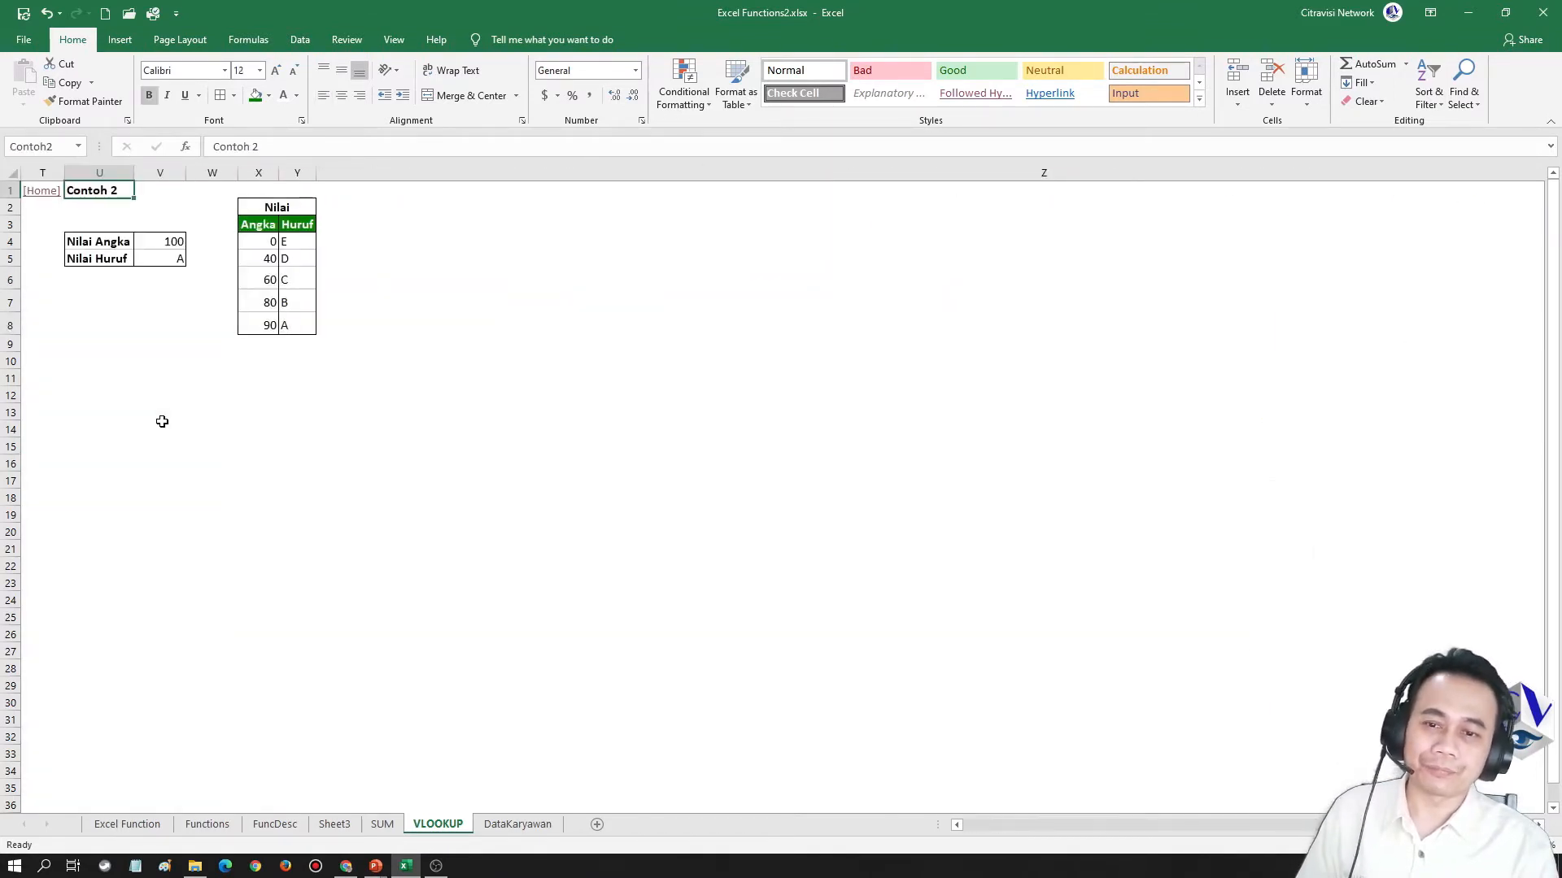
# Clear the Nilai Angka and Nilai Huruf values in cells V4:V5
pyautogui.click(160, 242)
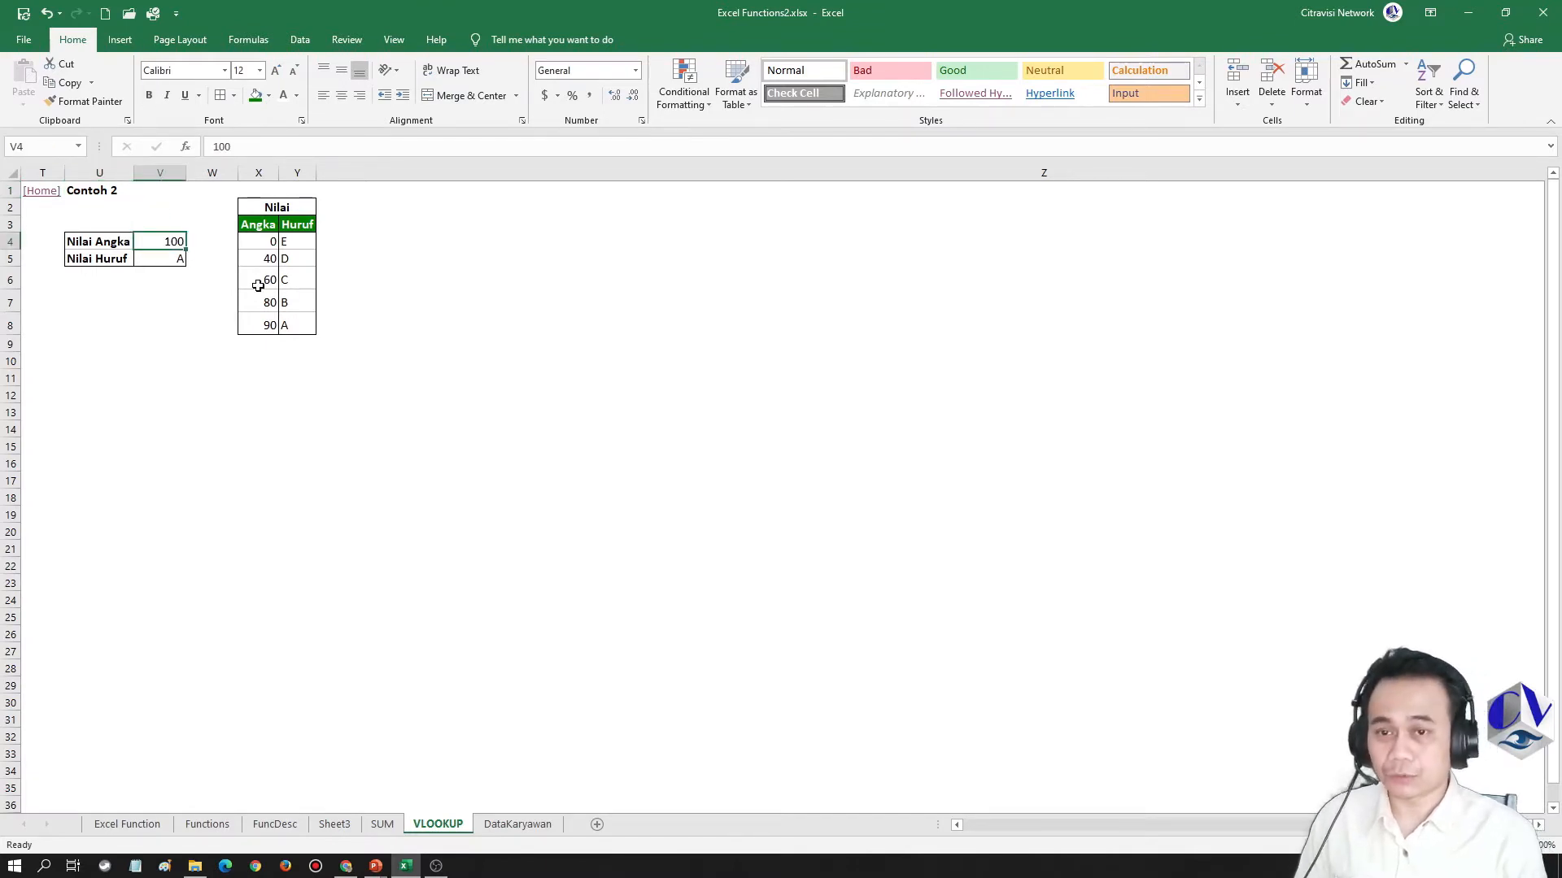
pyautogui.press('Down')
pyautogui.press('Up')
pyautogui.hotkey('shift', 'Down')
pyautogui.press('Delete')
# Examine how the Angka thresholds correspond to the Huruf grades in the Nilai table
pyautogui.press('Right')
pyautogui.press('Right')
pyautogui.press('Right')
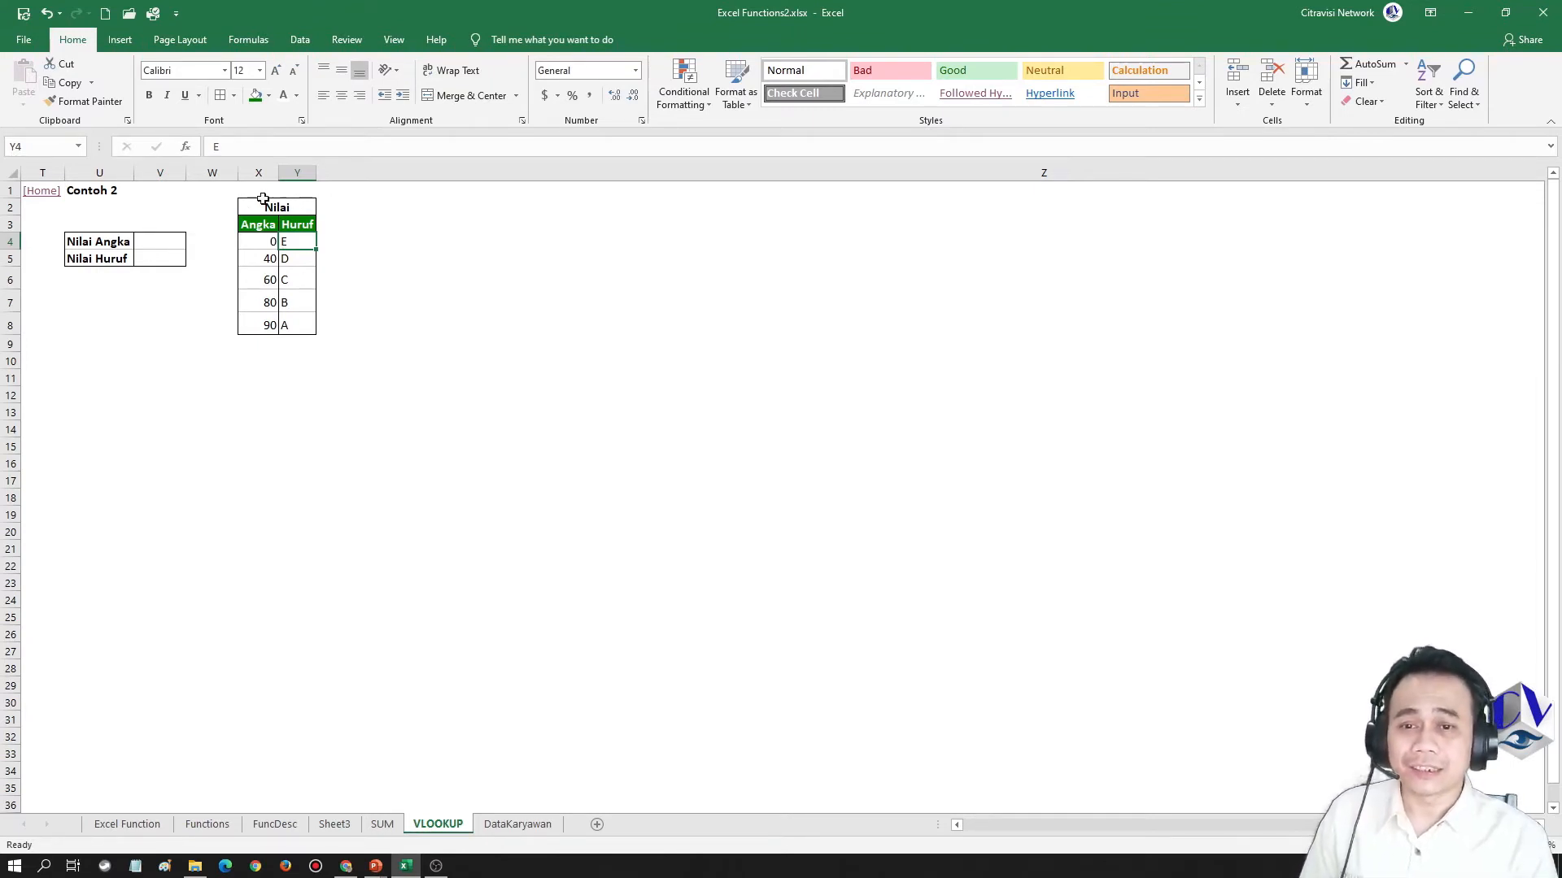
pyautogui.click(257, 241)
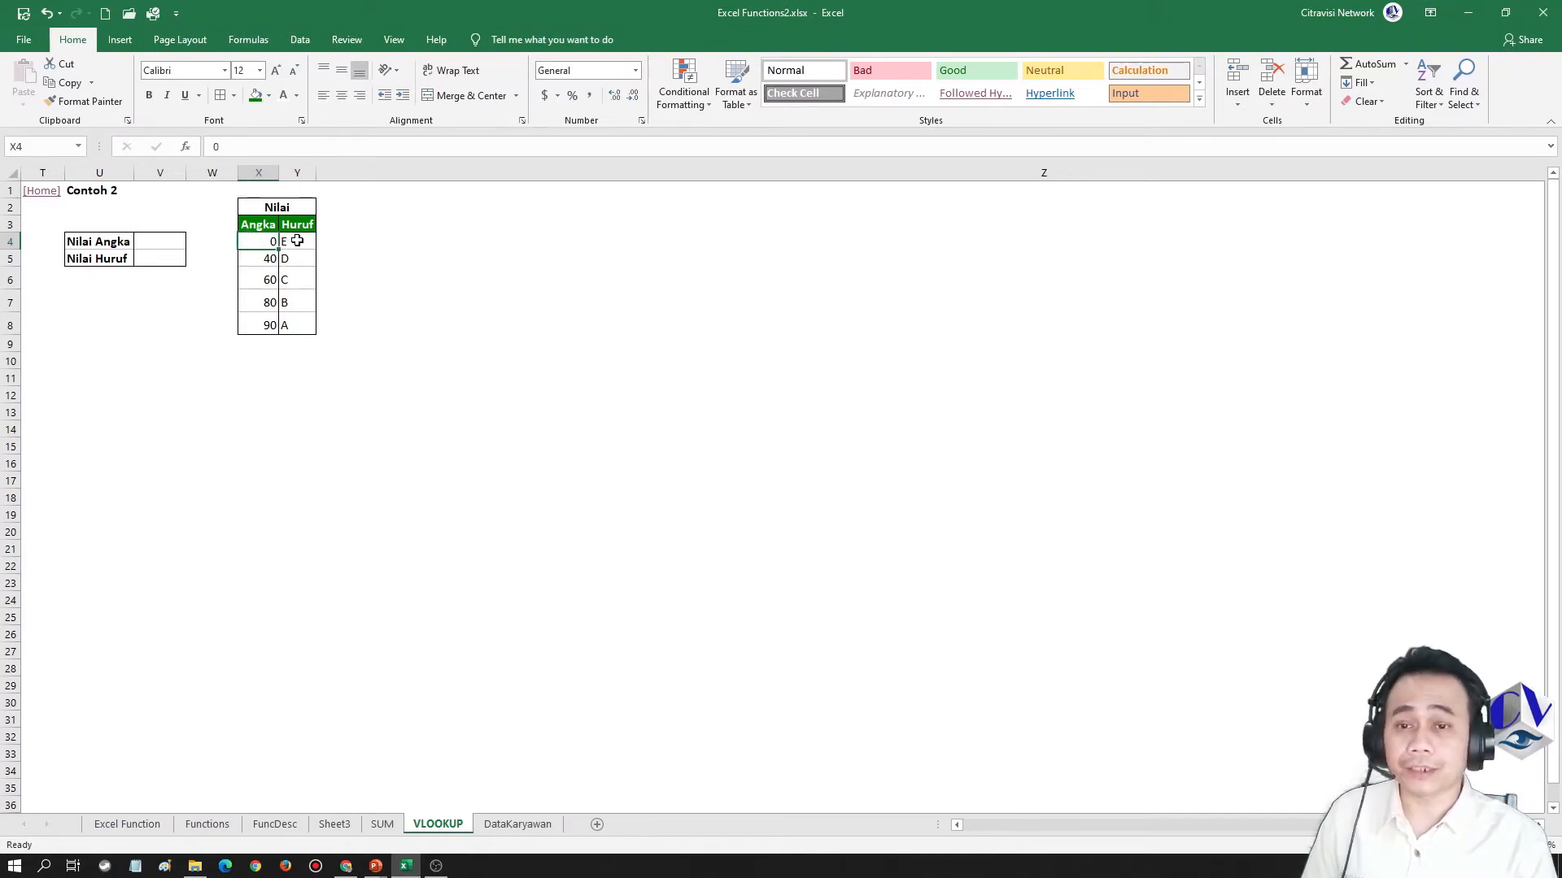
pyautogui.click(296, 243)
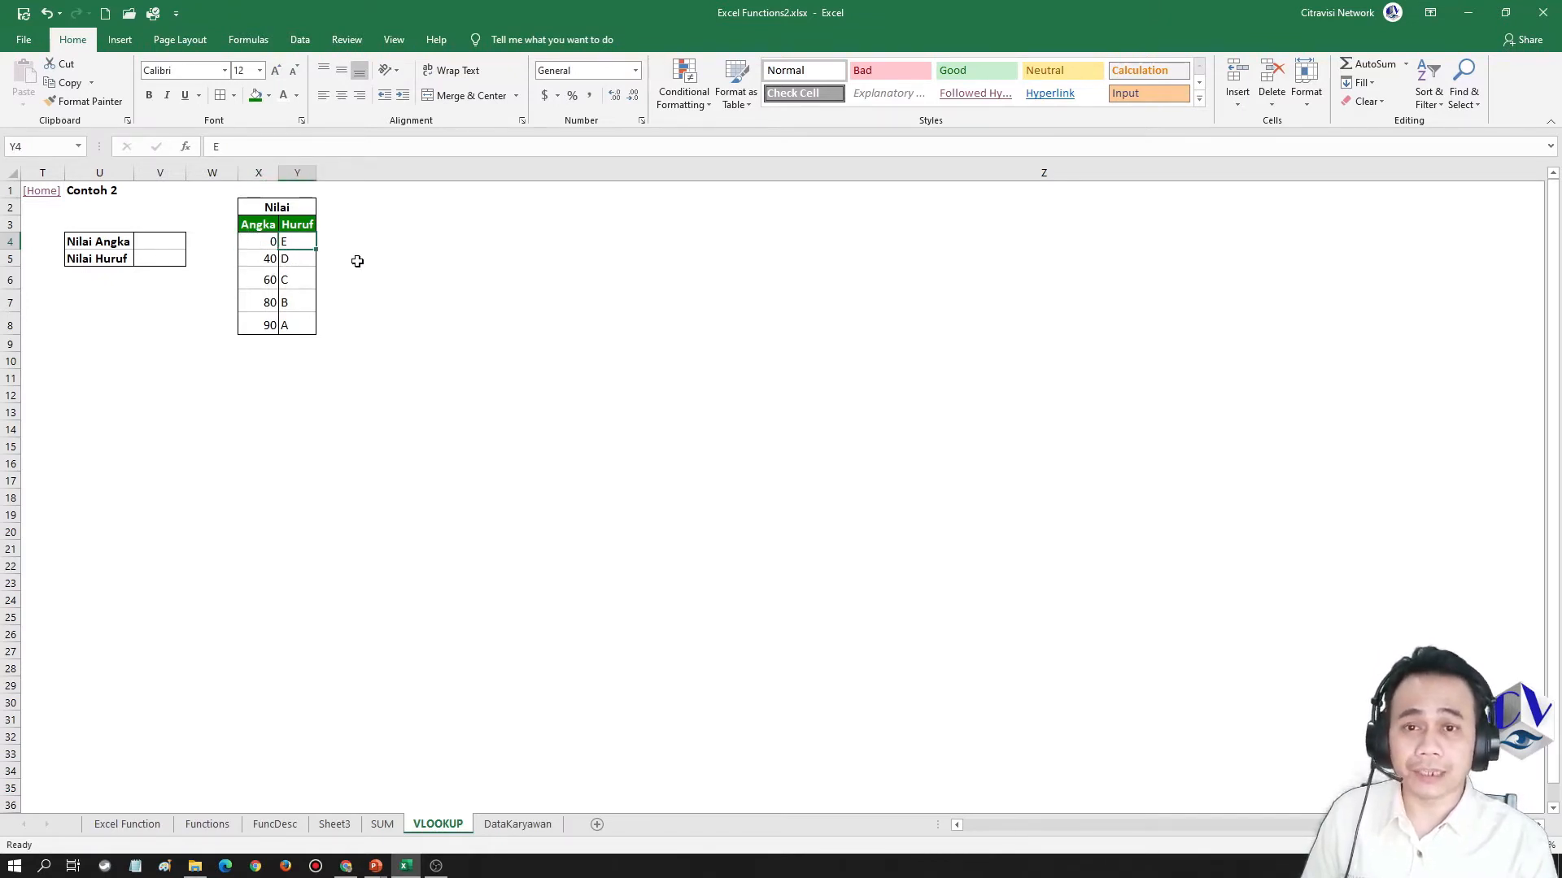
pyautogui.click(253, 260)
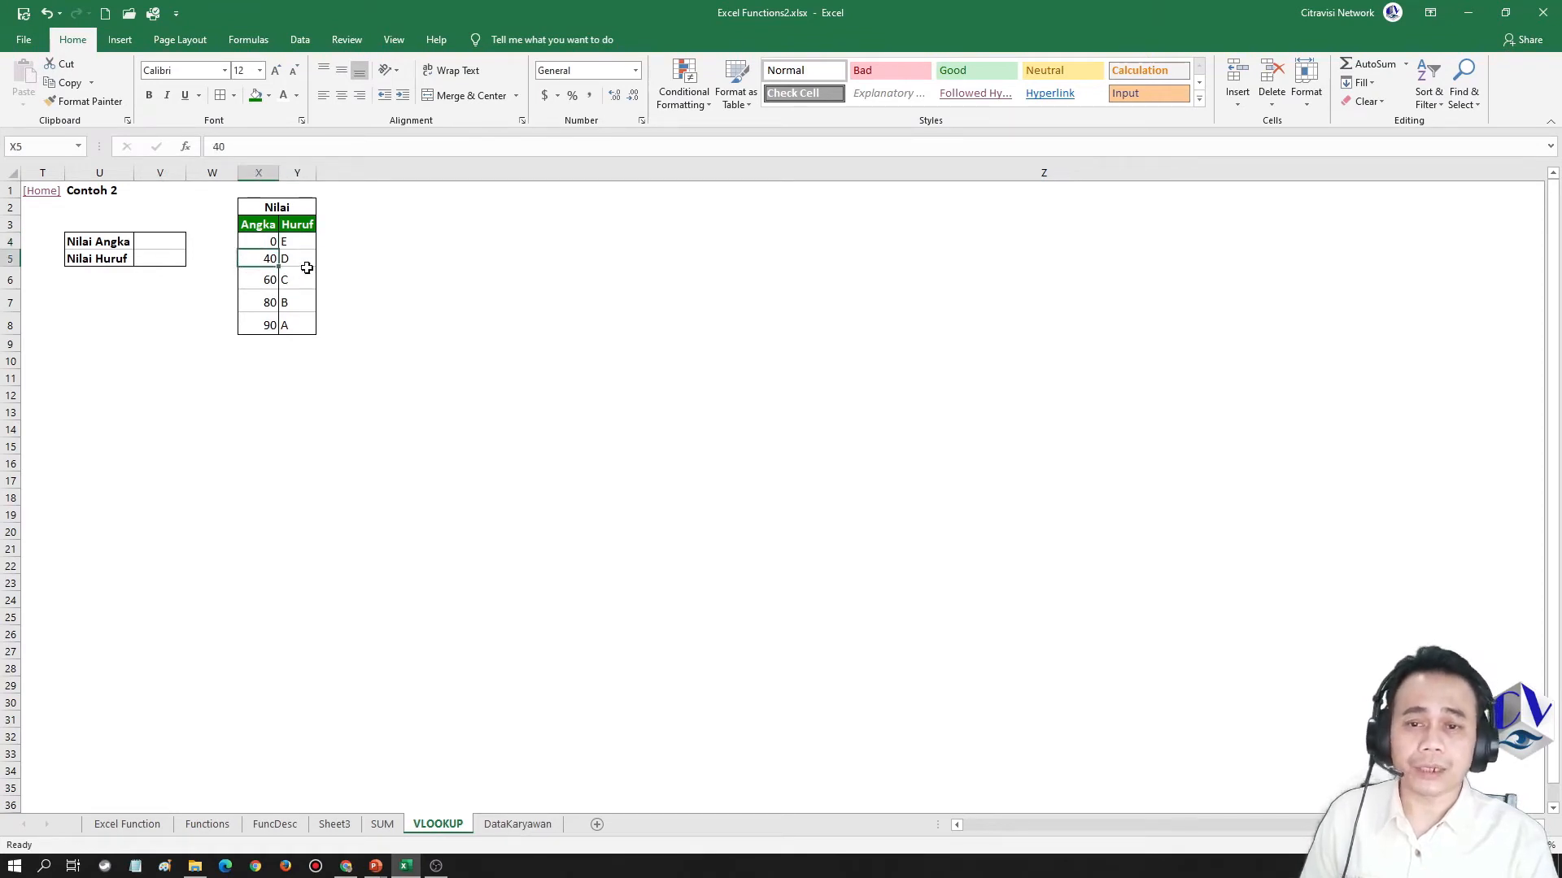
pyautogui.click(304, 262)
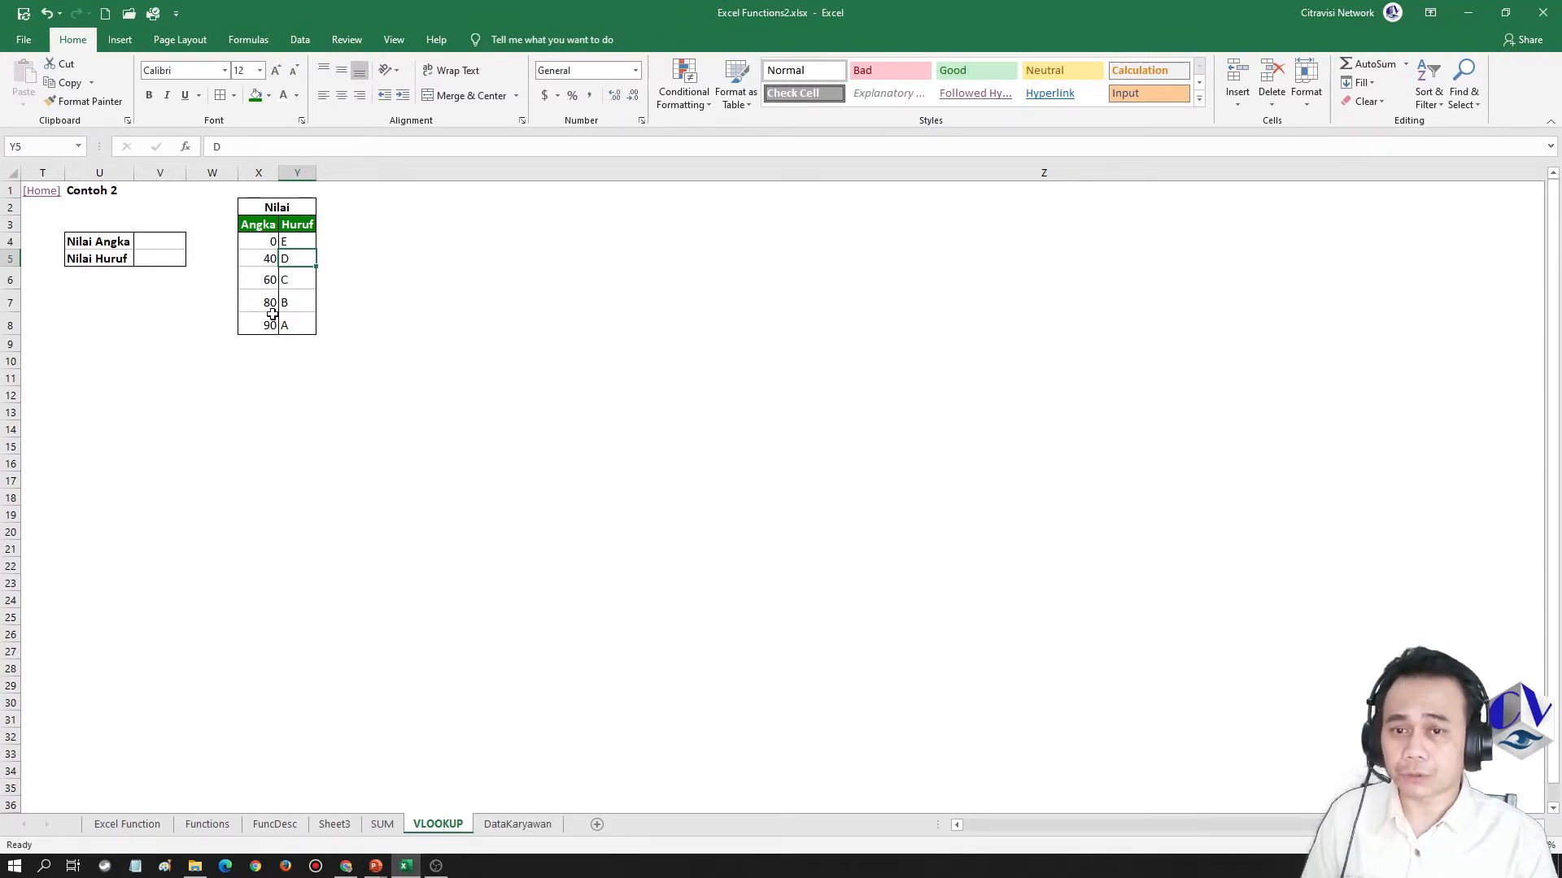
pyautogui.click(299, 304)
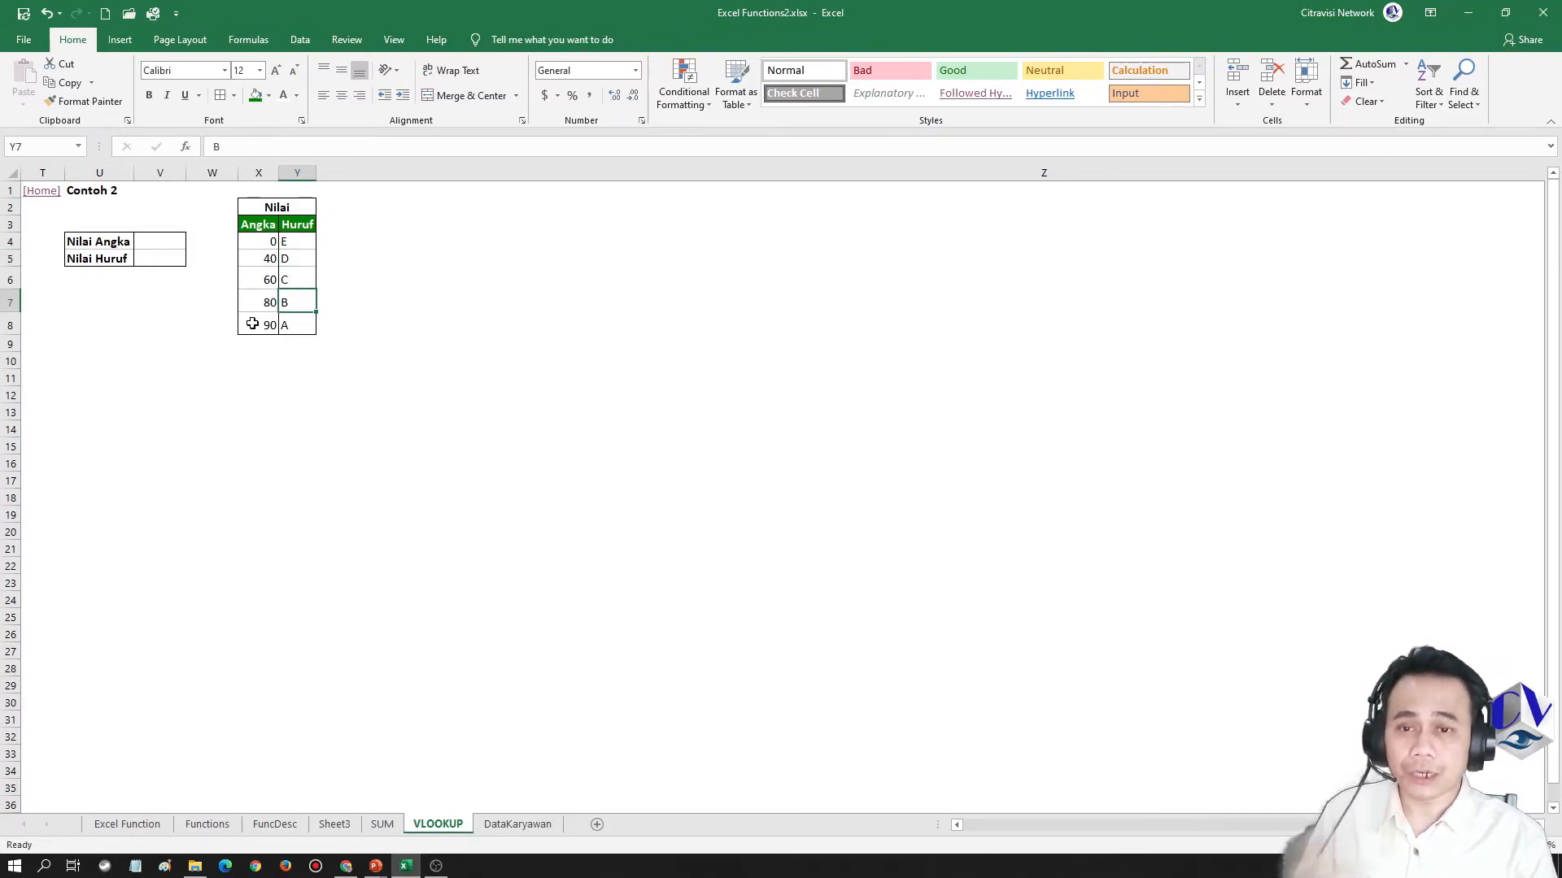
# Enter 65 as the Nilai Angka score in cell V4
pyautogui.click(160, 244)
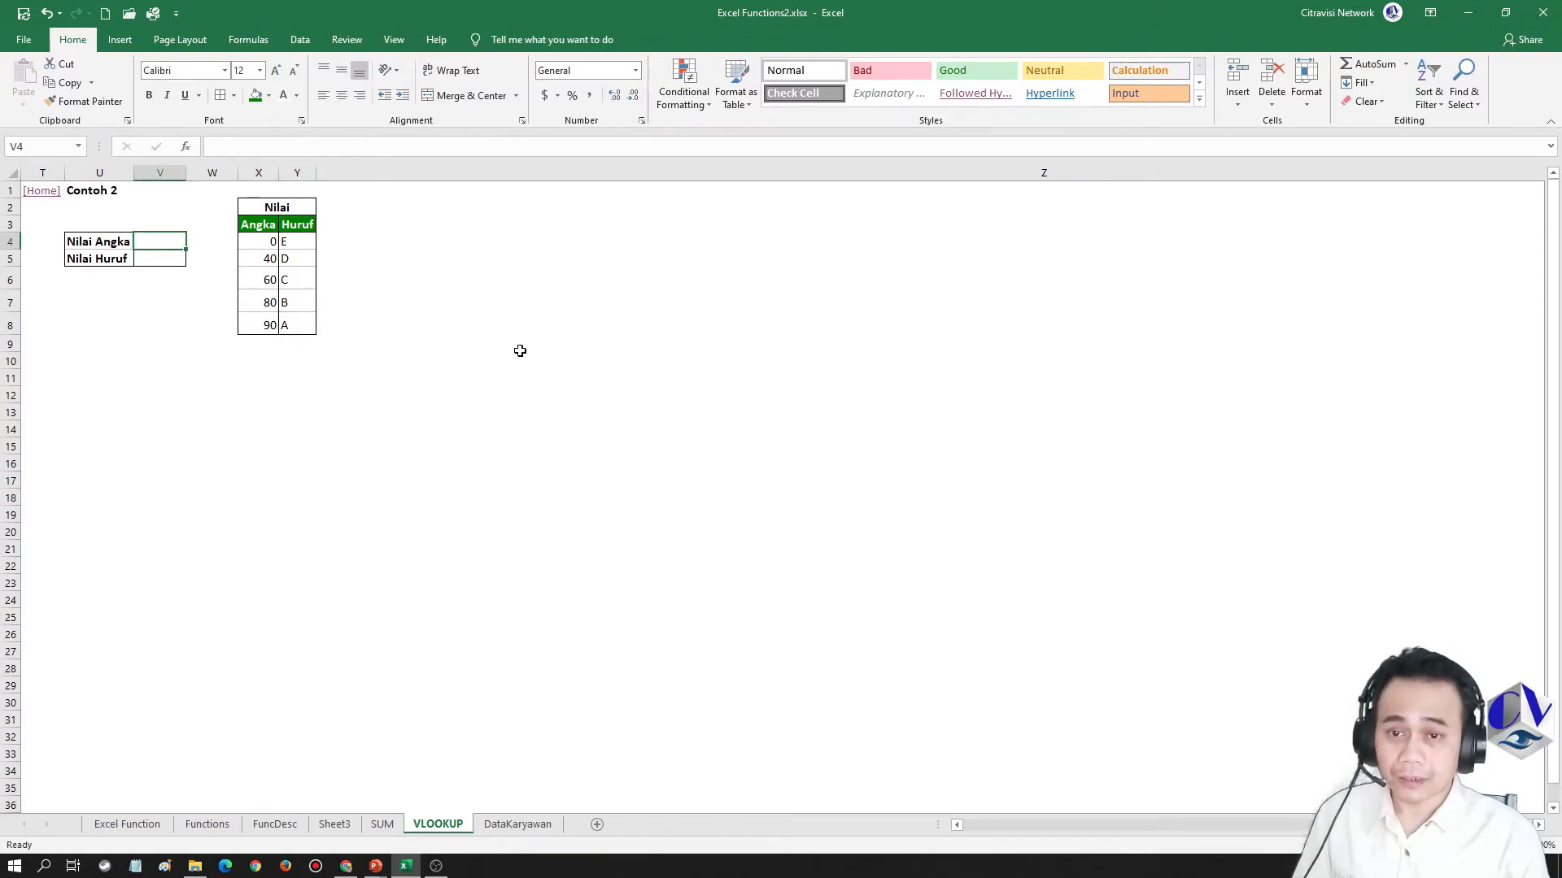
pyautogui.write('65')
pyautogui.hotkey('ctrl', 'Return')
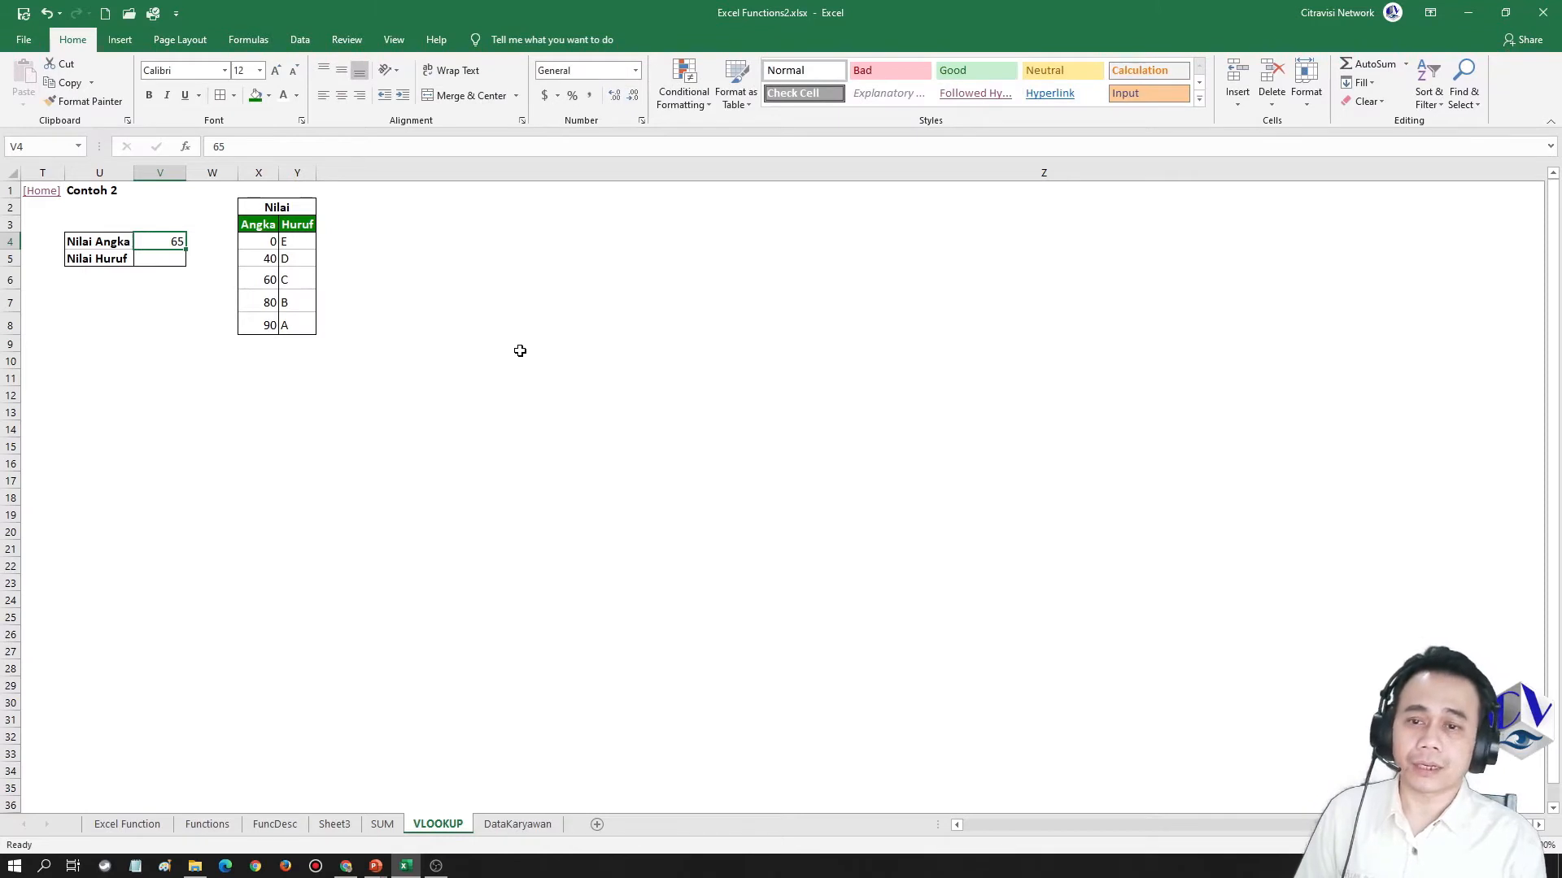
# Enter =VLOOKUP(V4,X3:Y8,2,FALSE) in cell V5 to look up the letter grade by exact match
pyautogui.press('Down')
pyautogui.write('=')
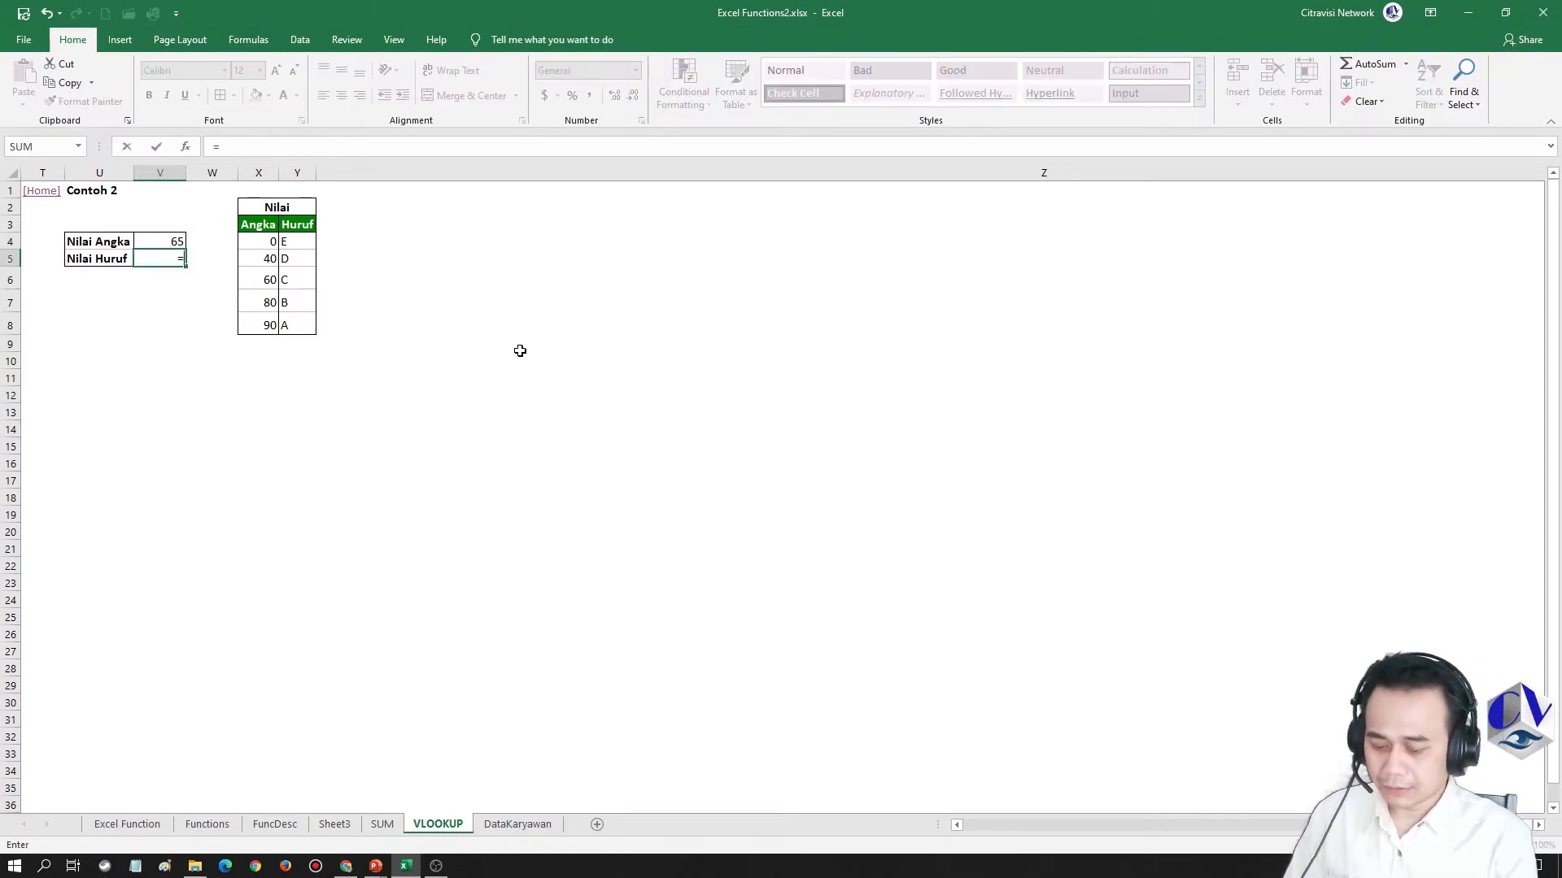
pyautogui.write('vlookup(')
pyautogui.press('Up')
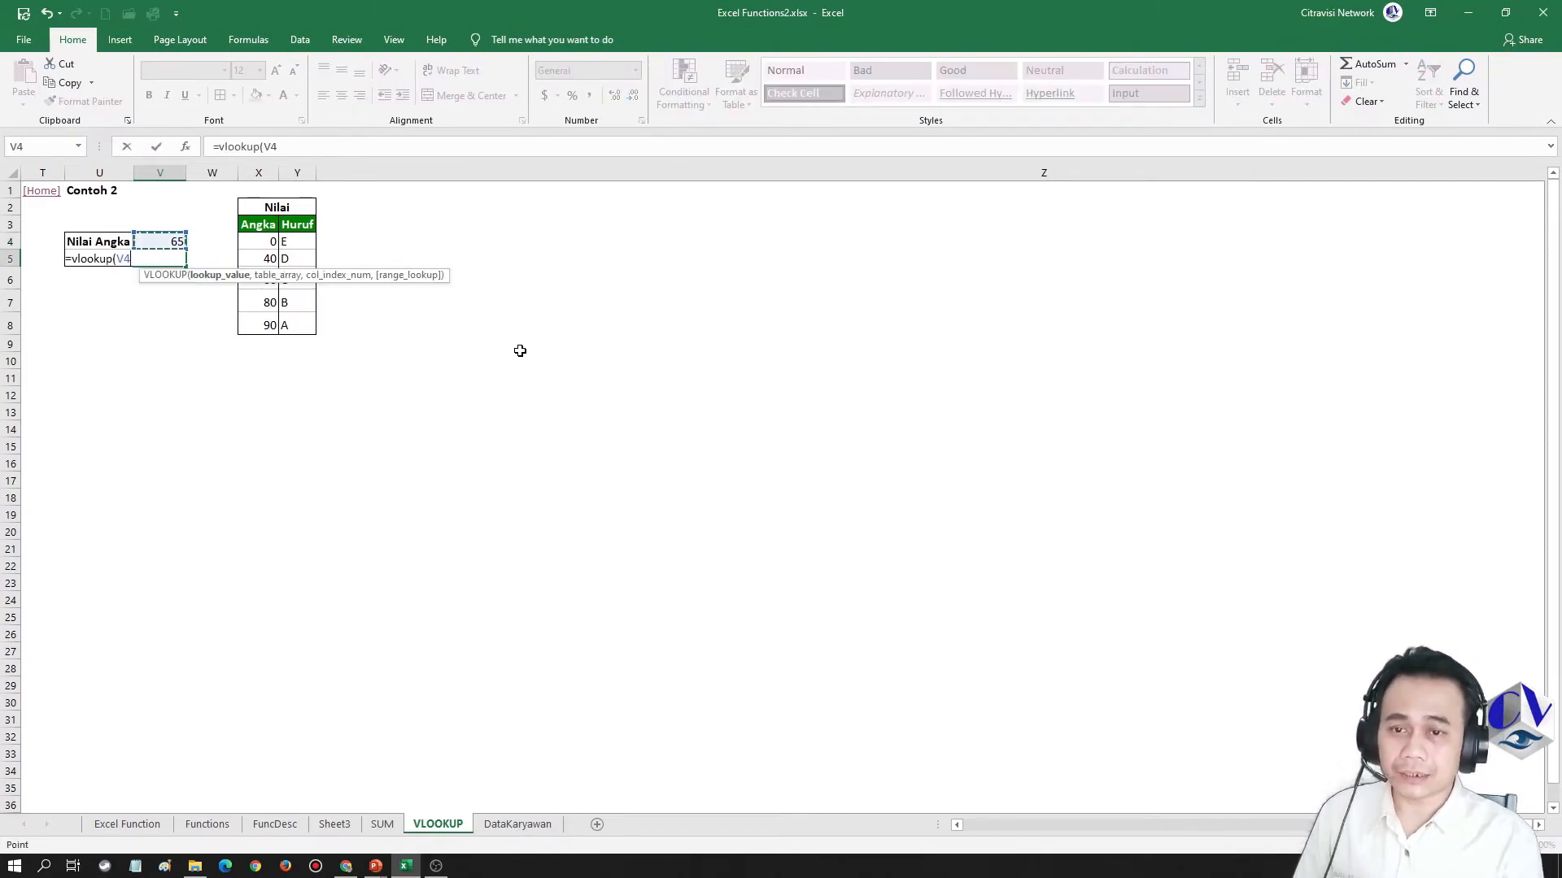
pyautogui.write(',')
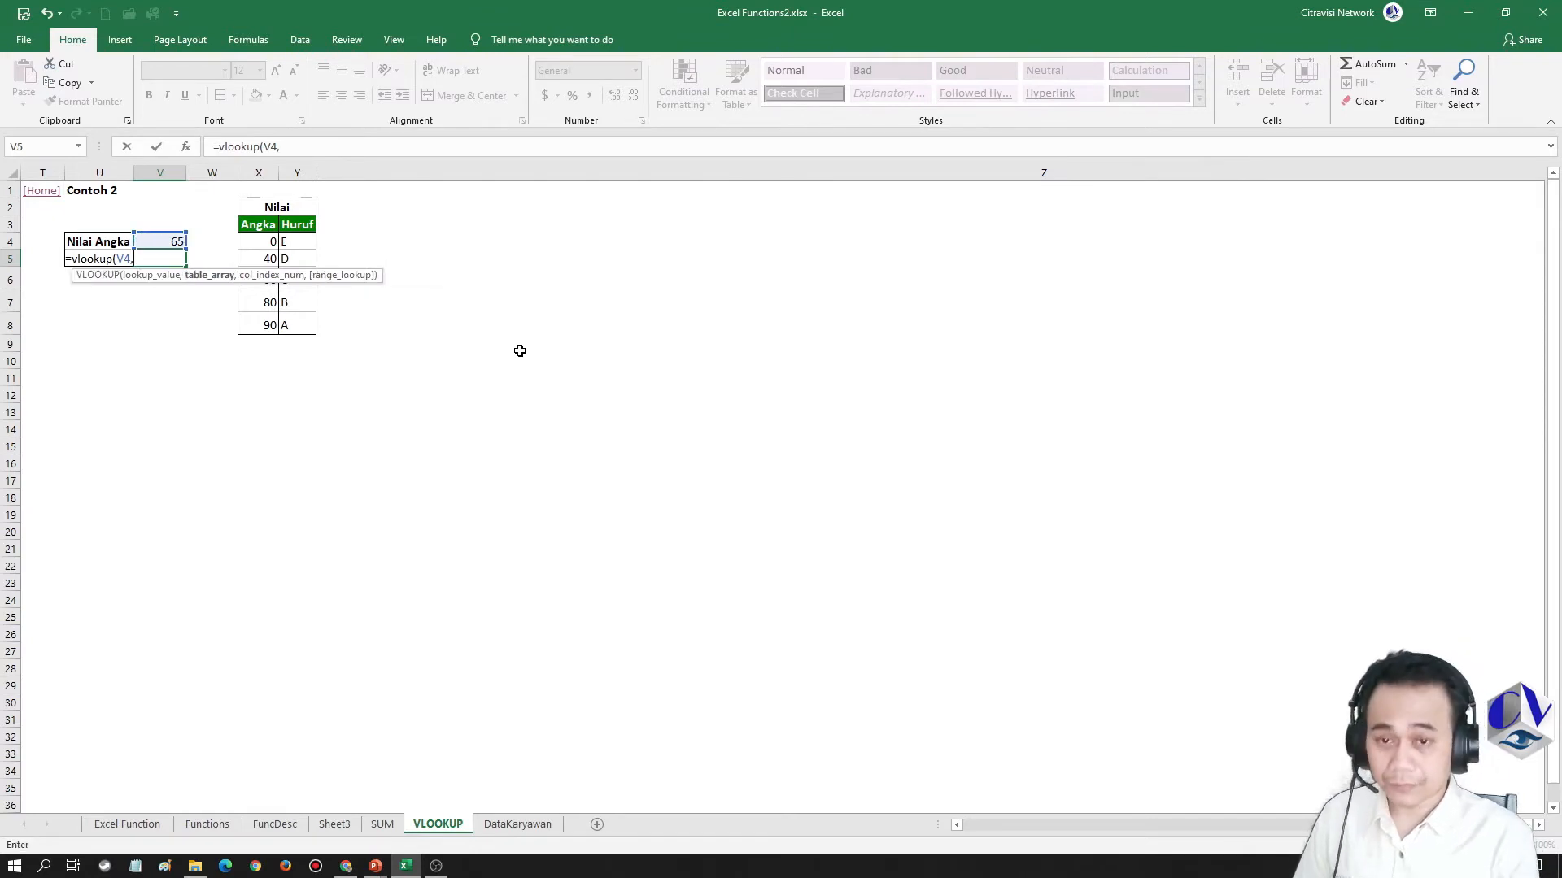
pyautogui.moveTo(244, 224); pyautogui.dragTo(298, 328)
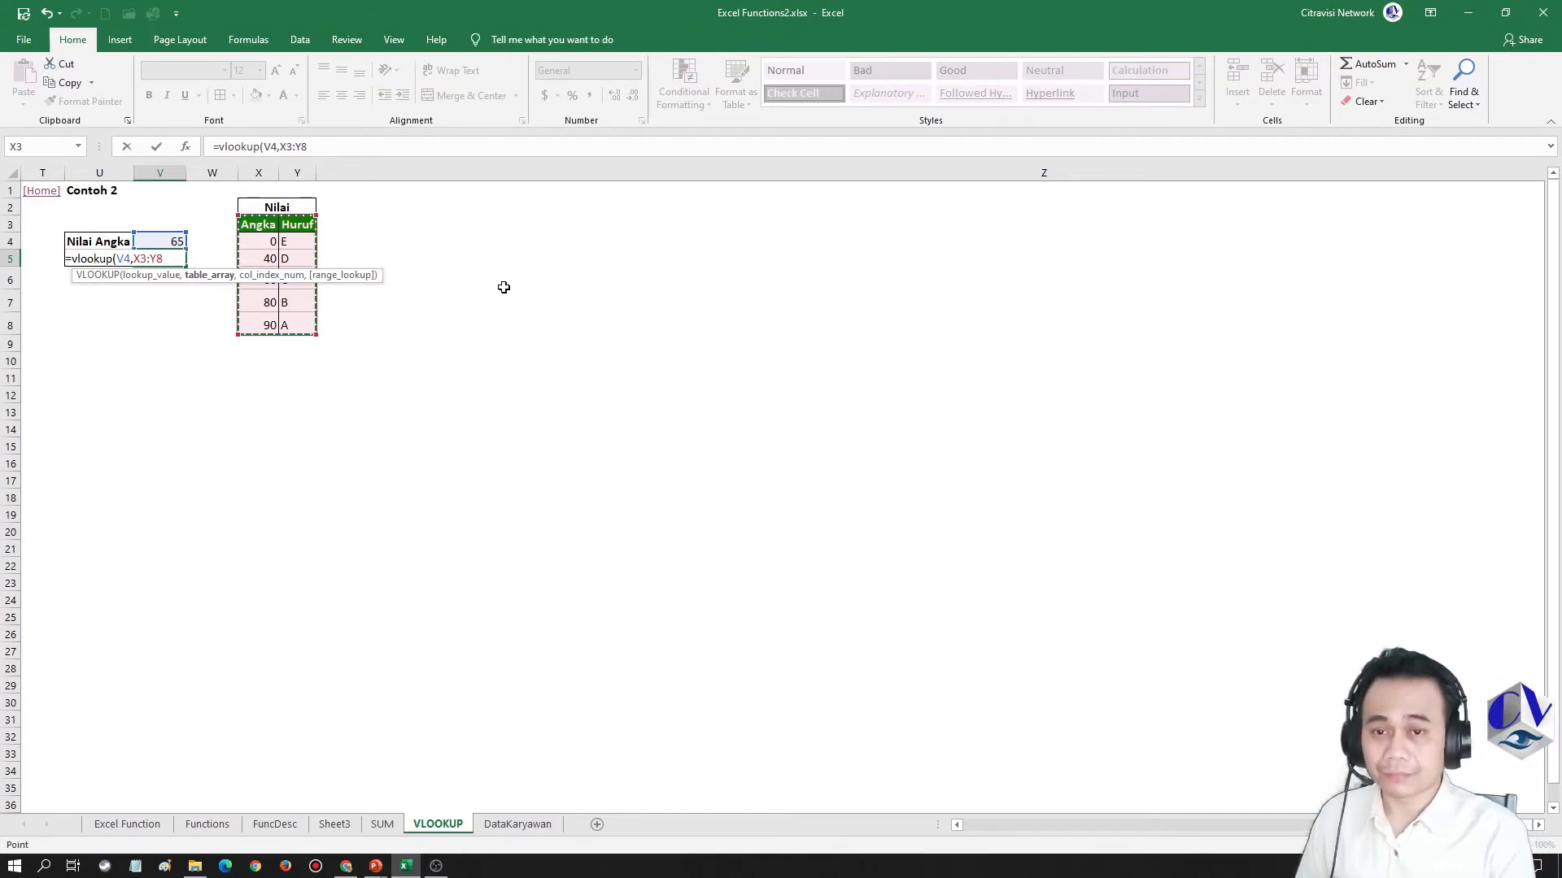
pyautogui.write(',')
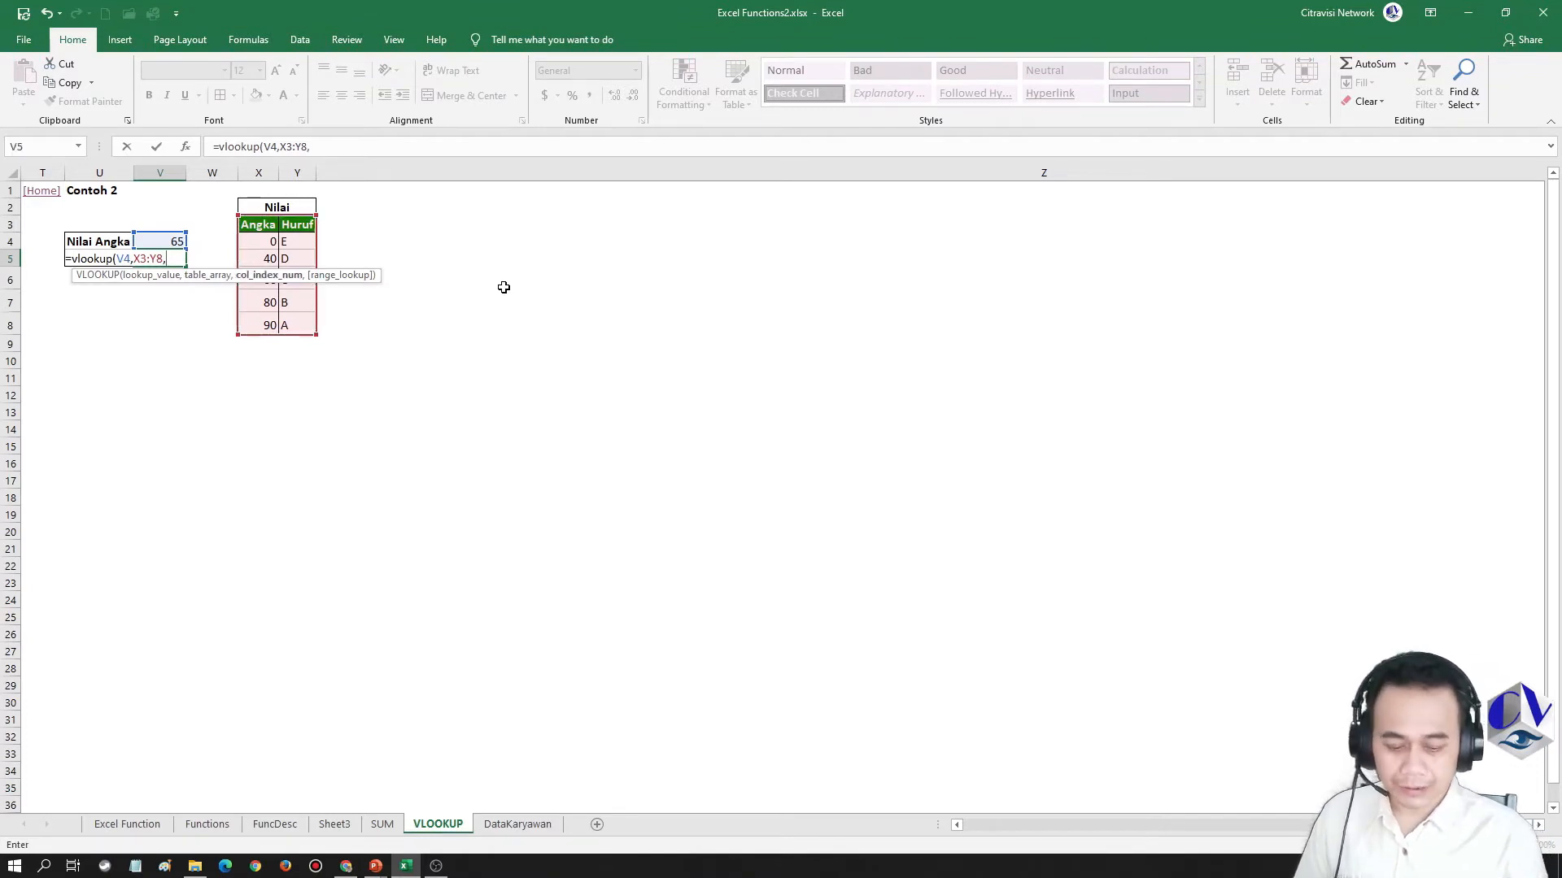
pyautogui.write('2,')
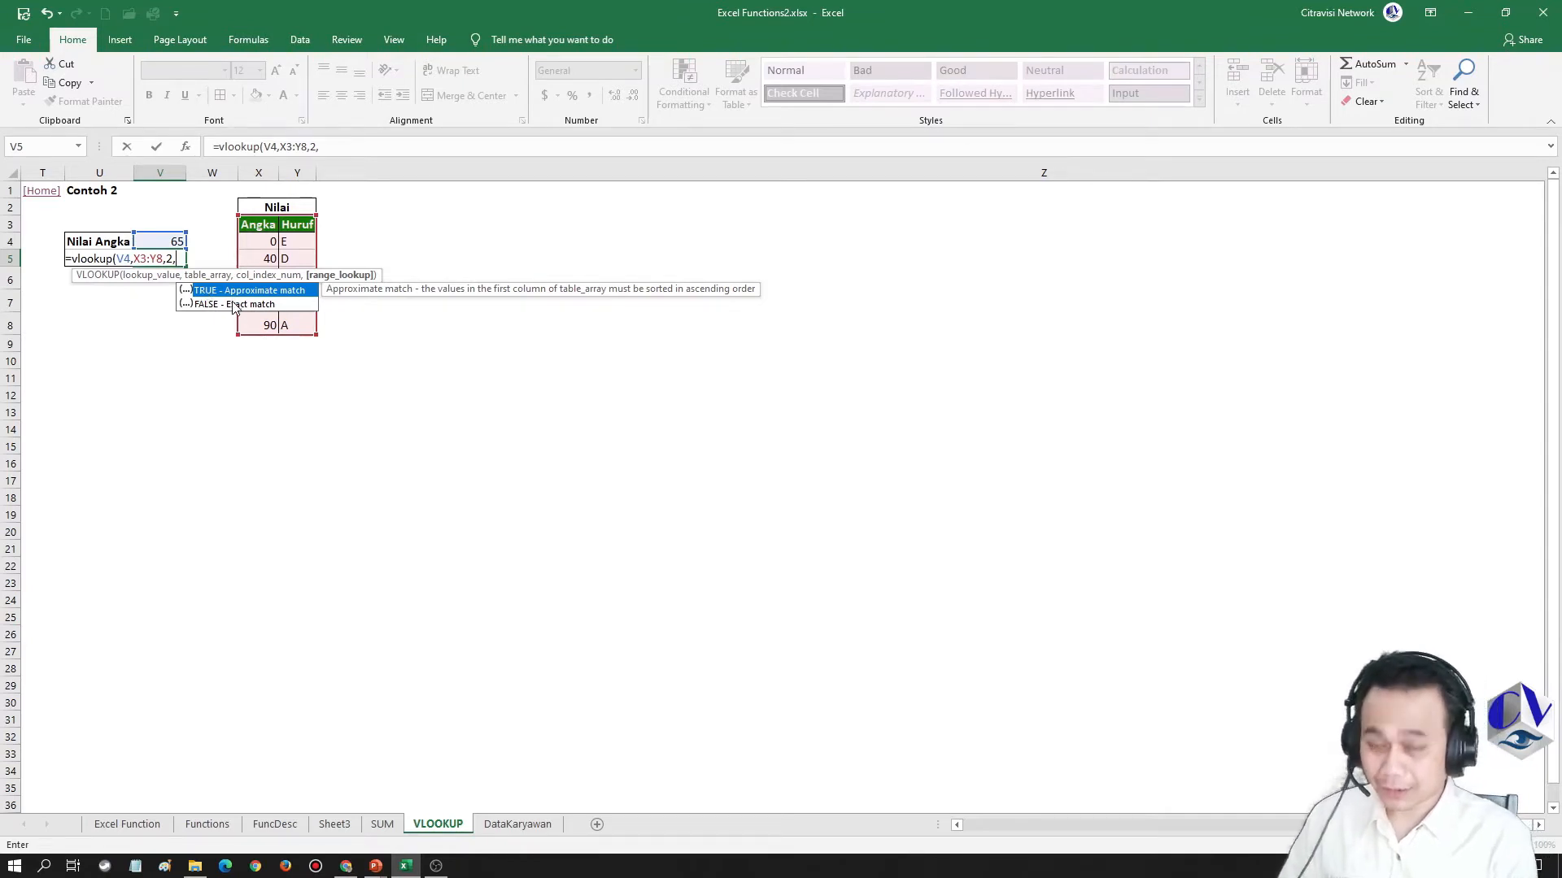
pyautogui.write('false)')
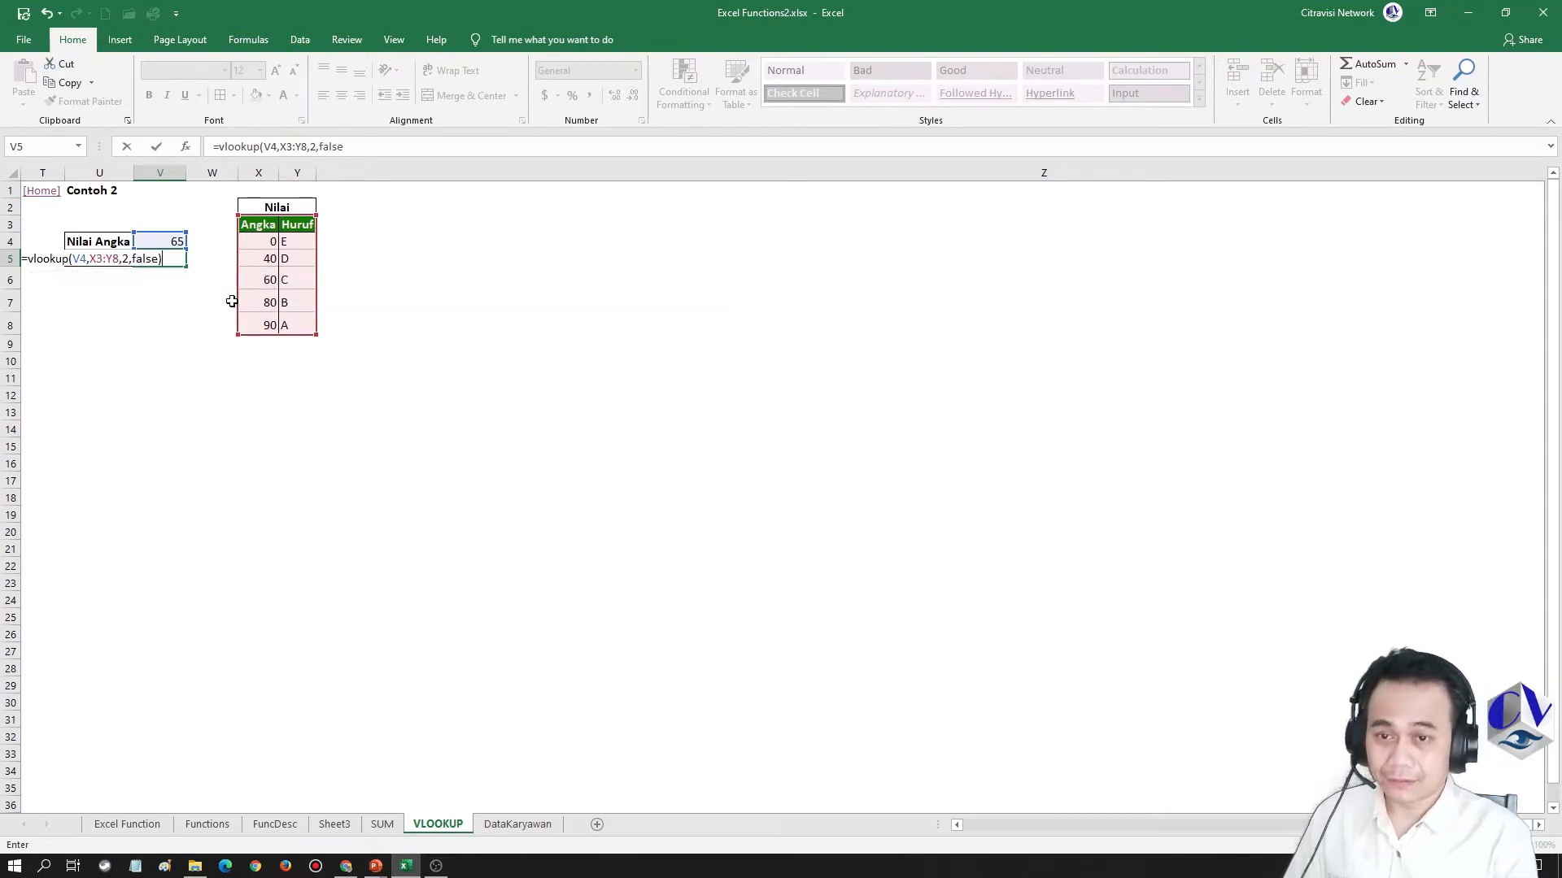
pyautogui.press('Return')
pyautogui.press('Up')
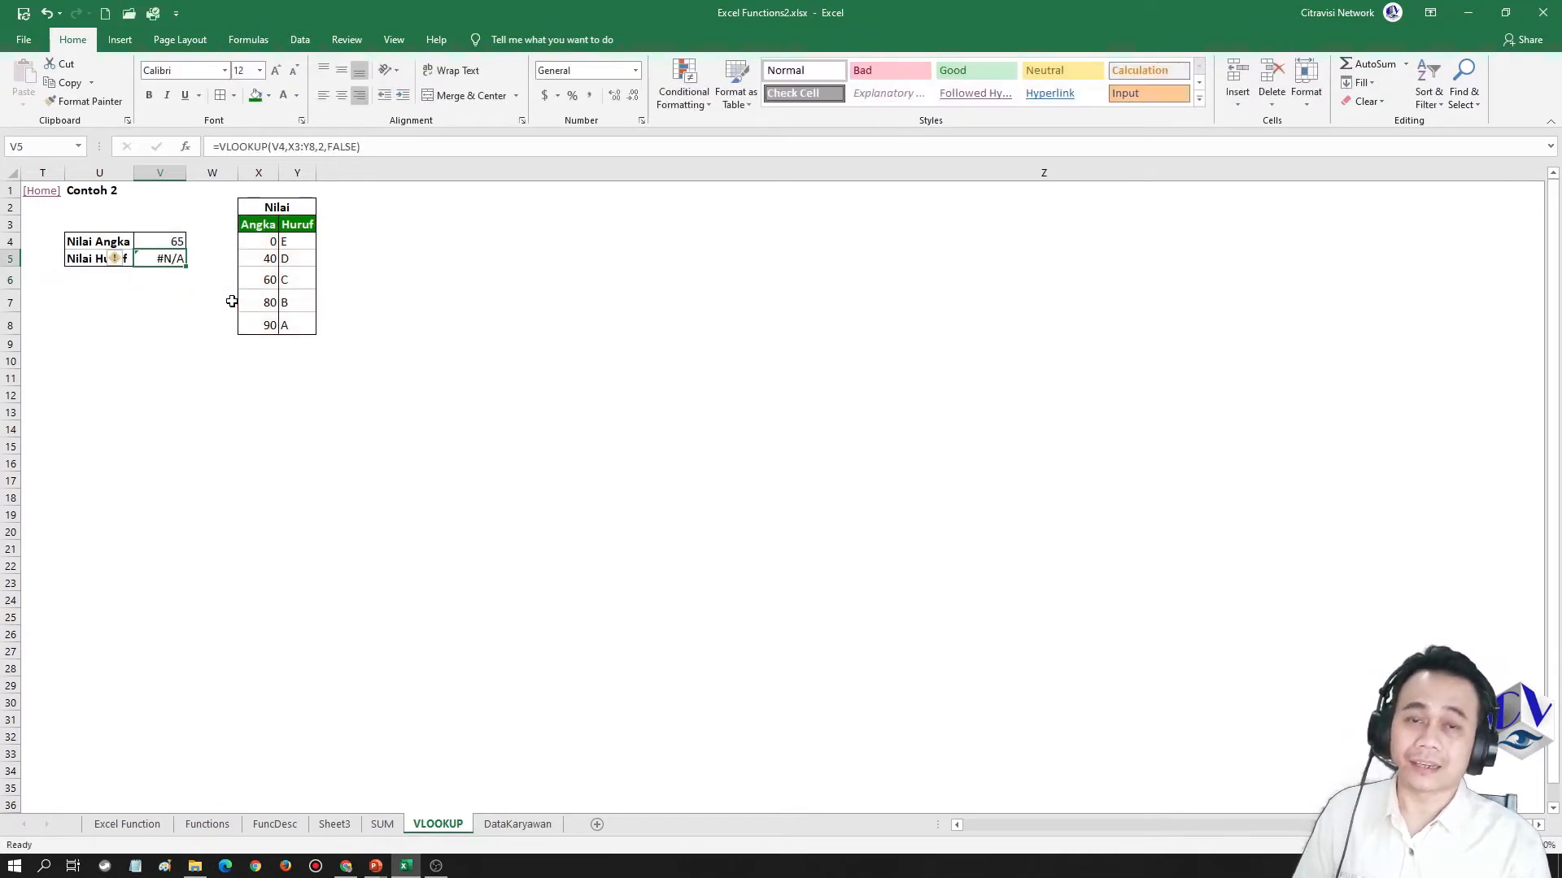
# Replace the FALSE range-lookup argument in the V5 formula with TRUE for an approximate match
pyautogui.doubleClick(146, 258)
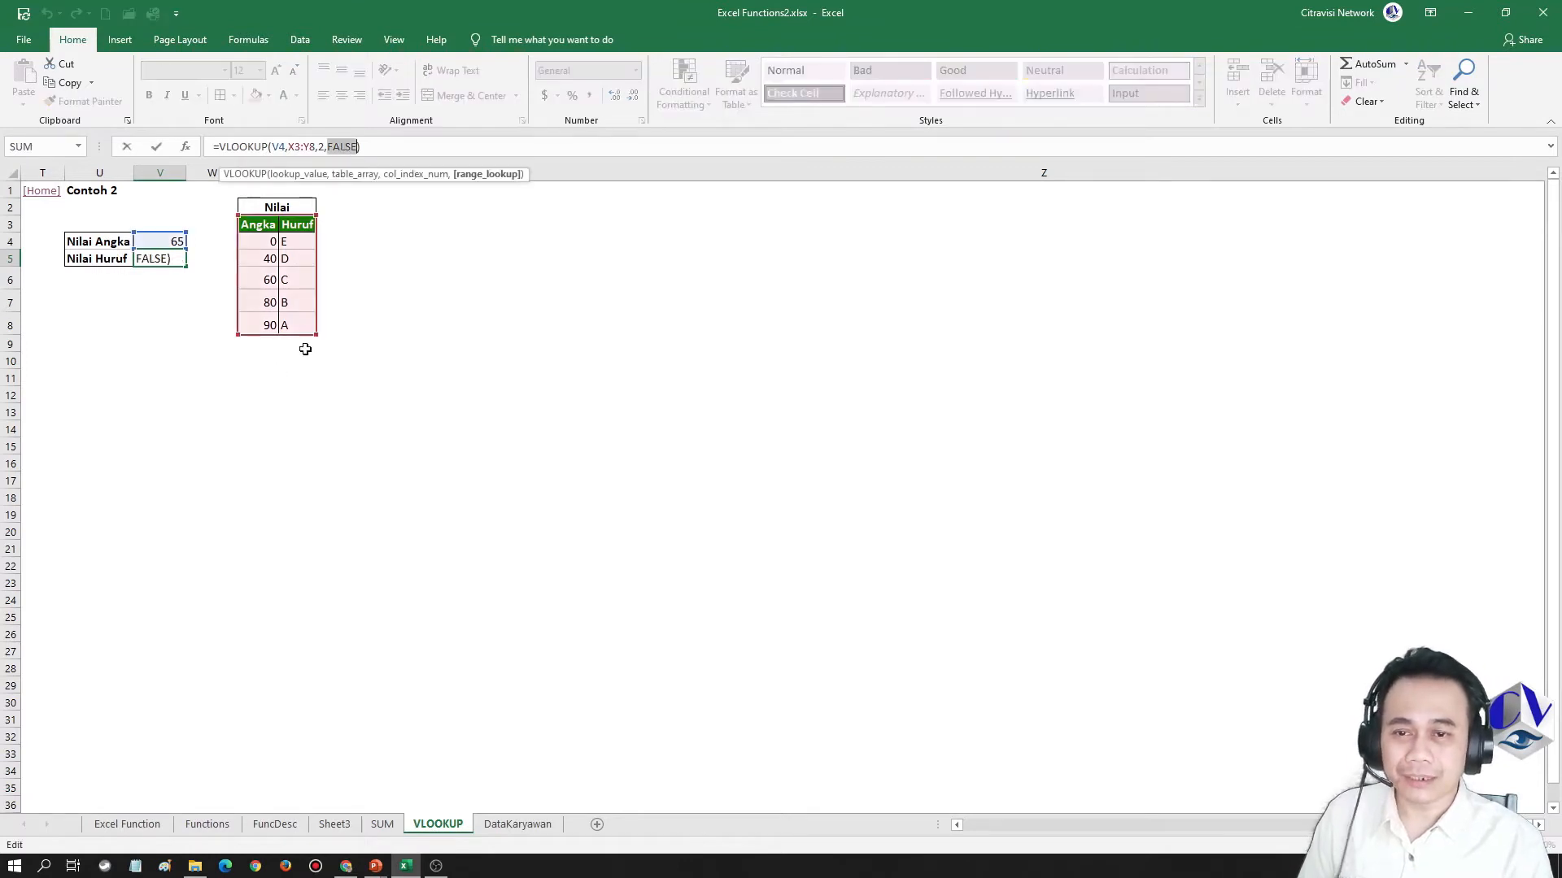
pyautogui.write('true')
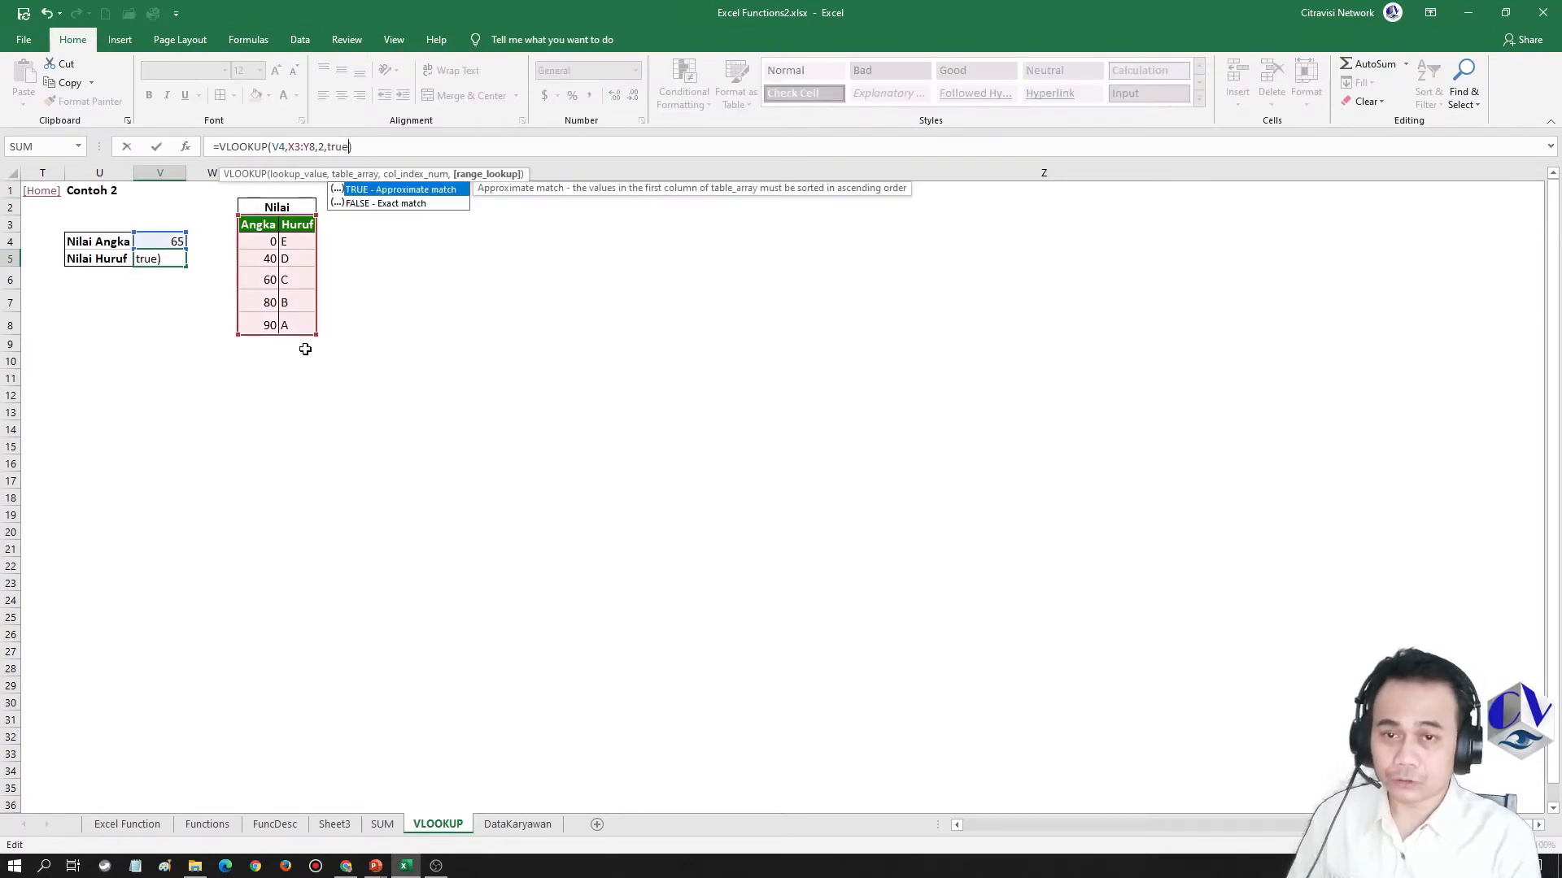
pyautogui.hotkey('ctrl', 'Return')
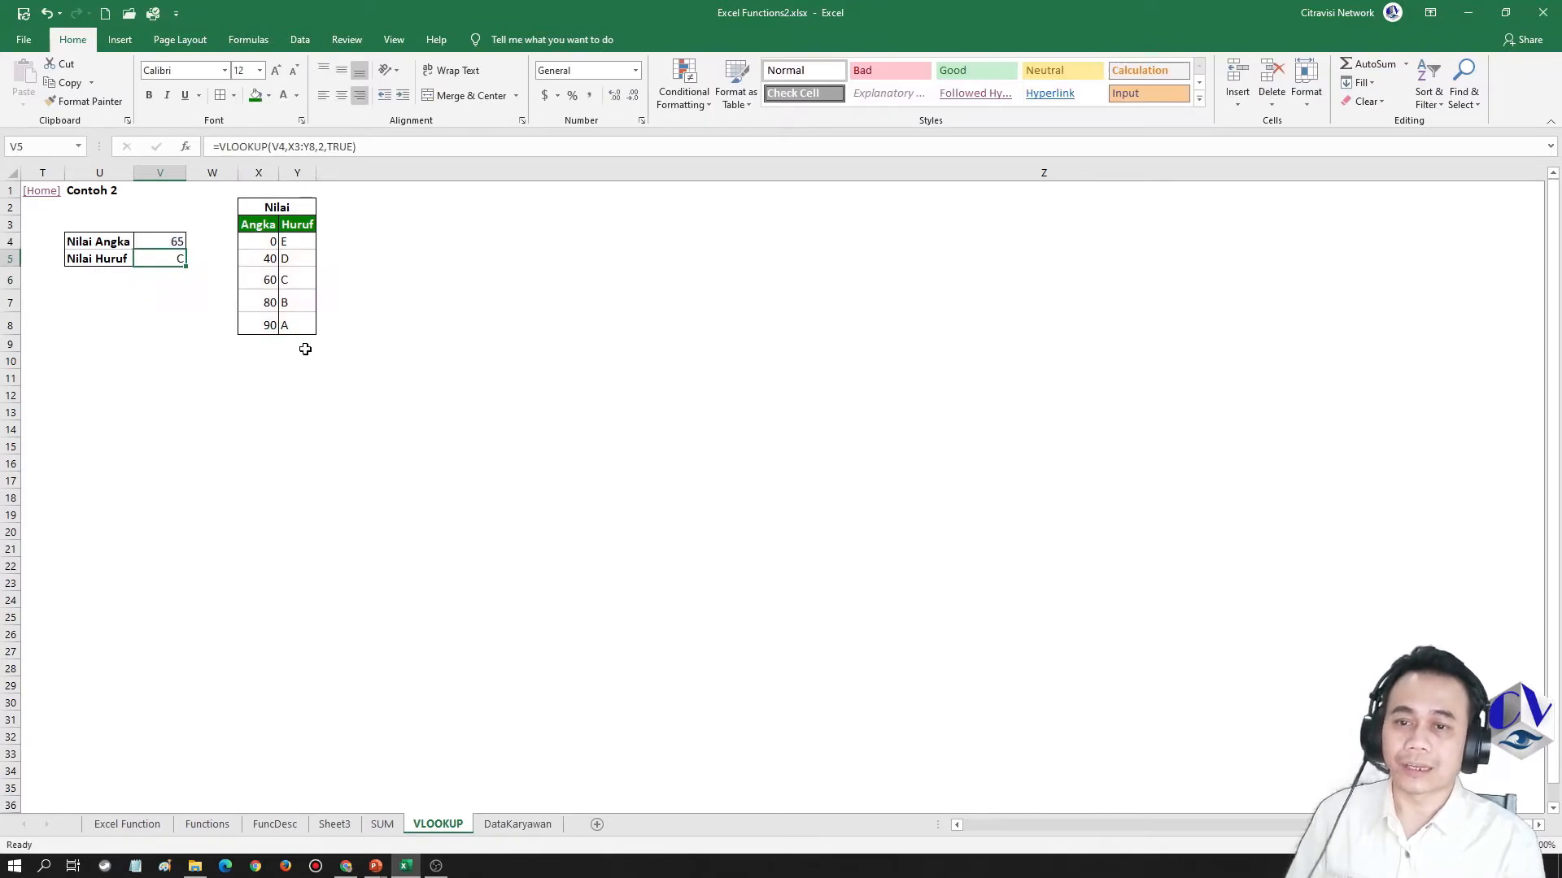
# Compare the score in V4 with the Nilai table's thresholds, and change the score to 80
pyautogui.click(177, 240)
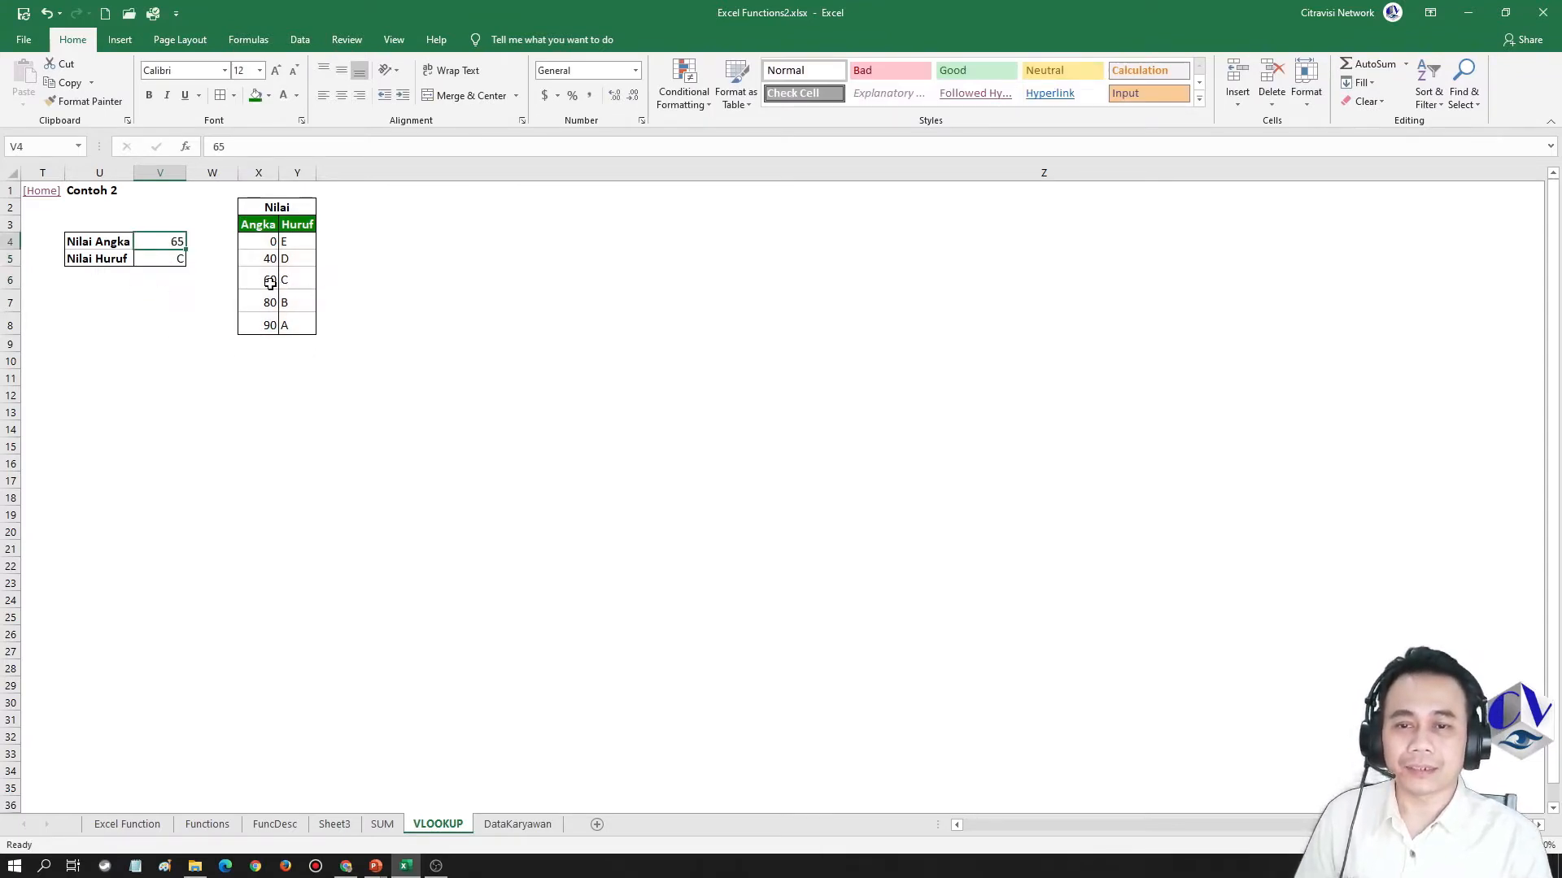
pyautogui.click(302, 279)
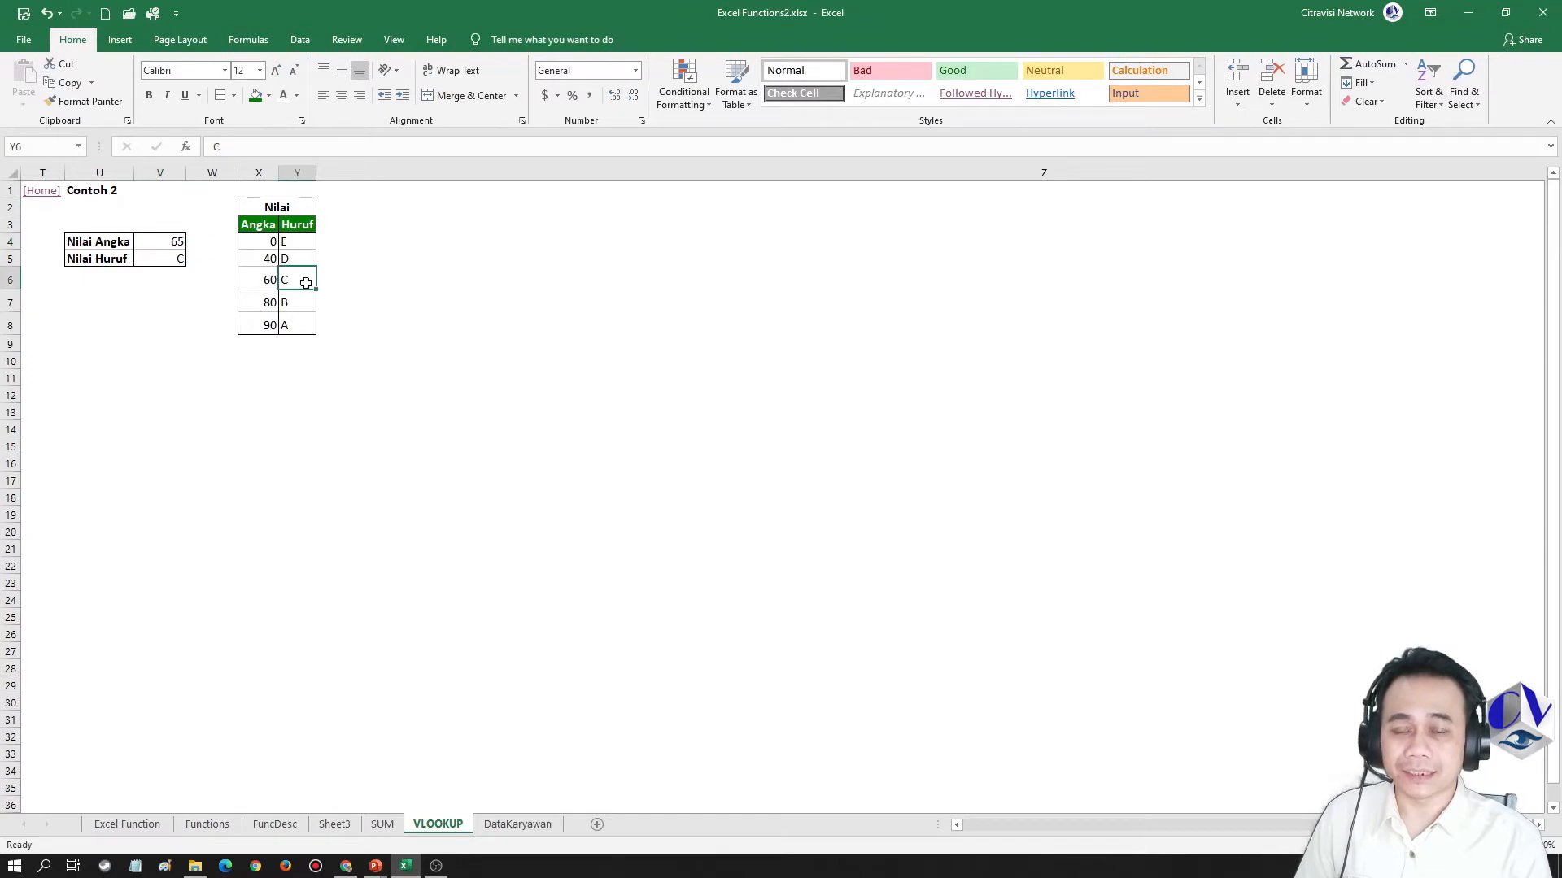
pyautogui.click(255, 280)
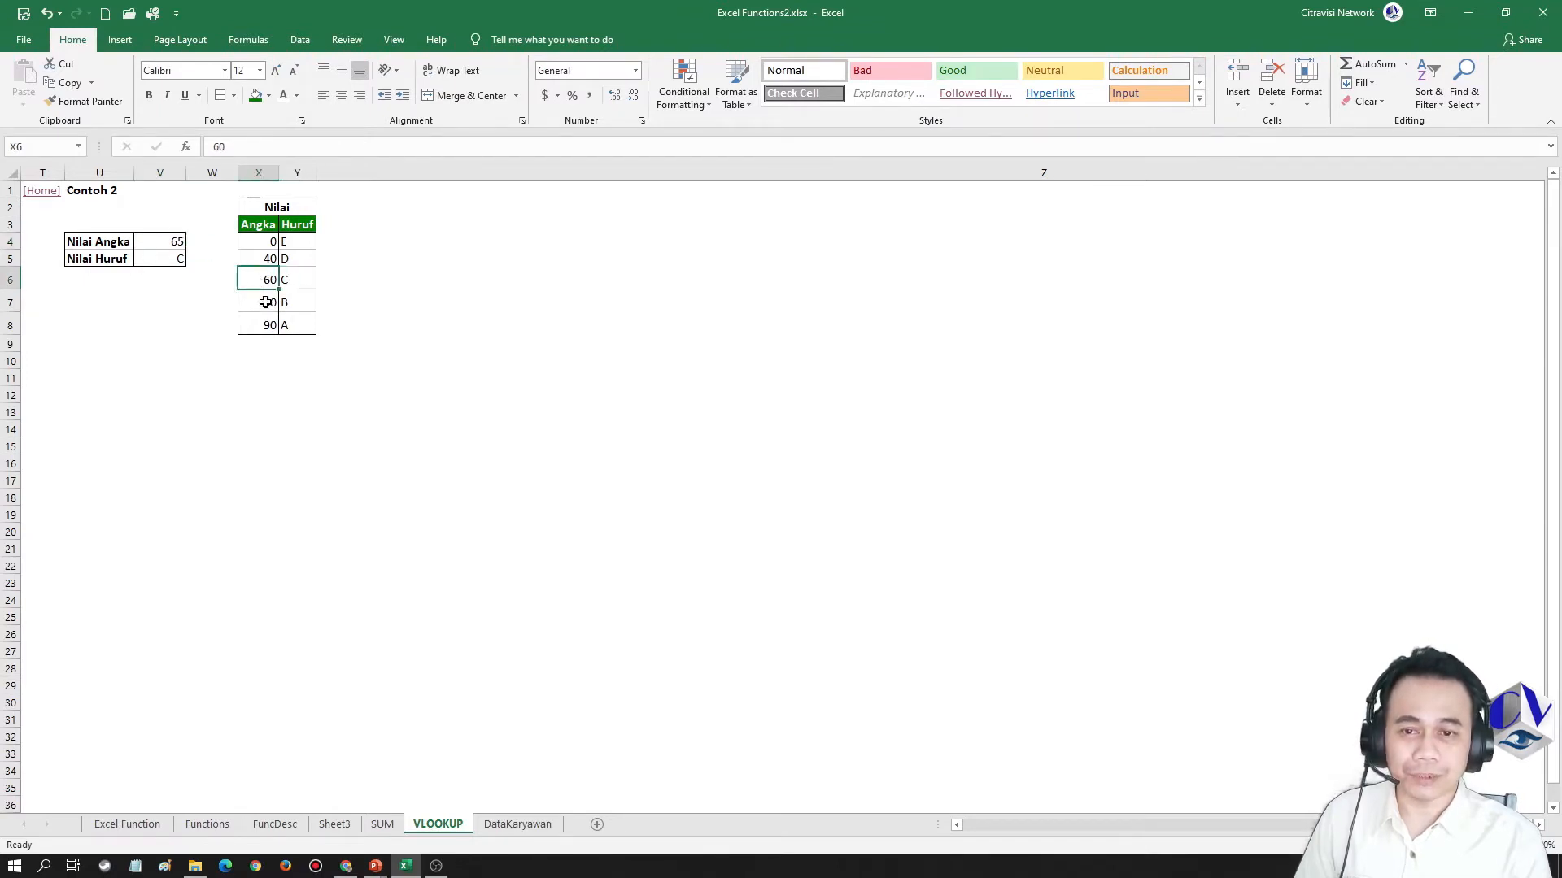
pyautogui.click(154, 241)
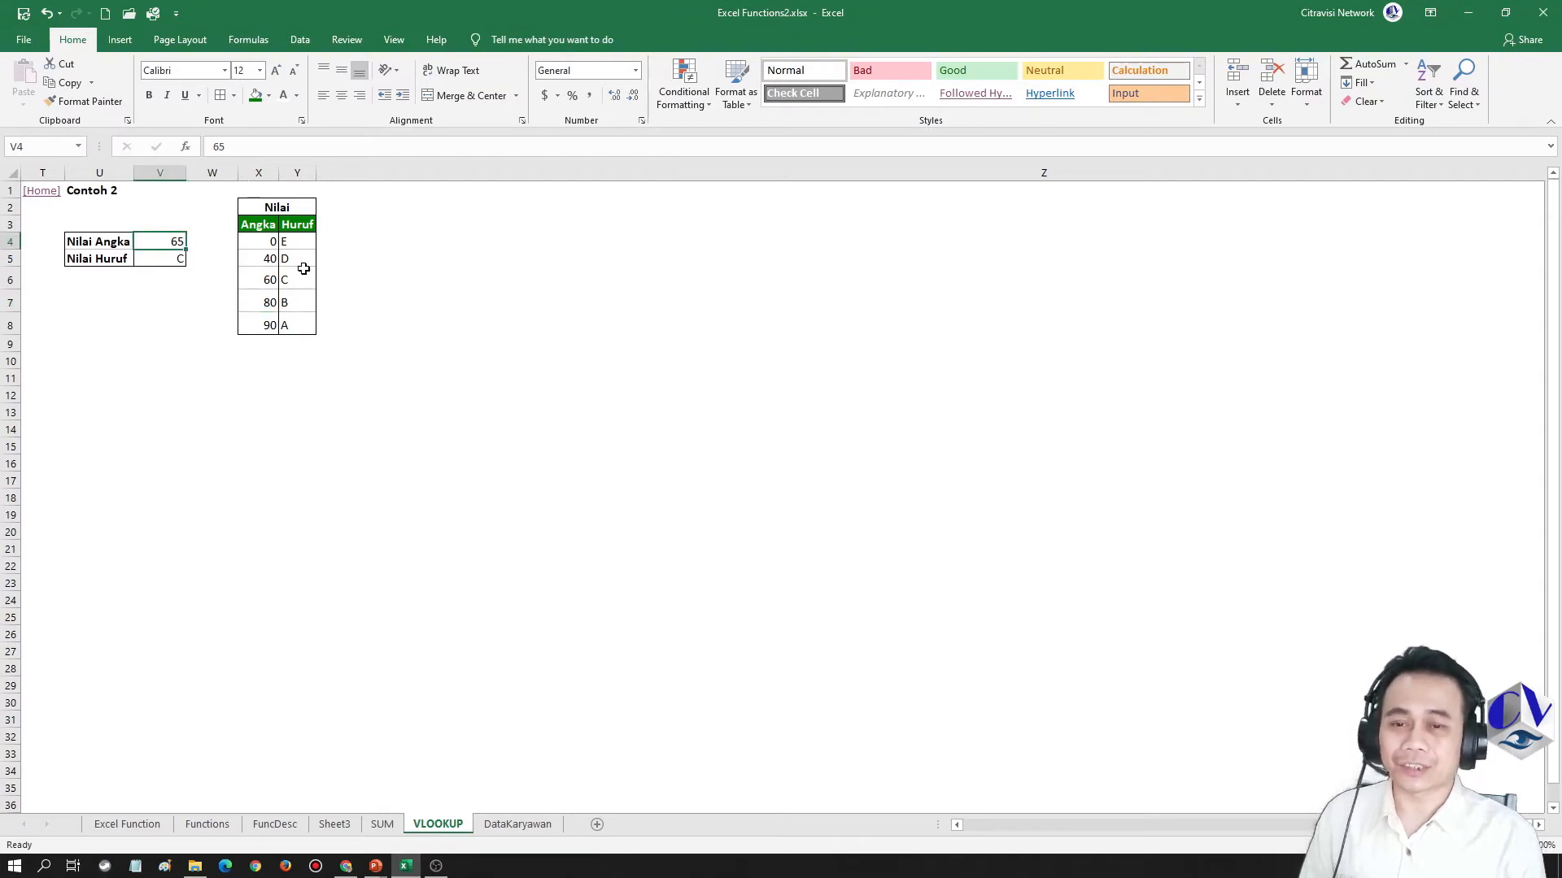
pyautogui.write('80')
pyautogui.press('Return')
pyautogui.press('Up')
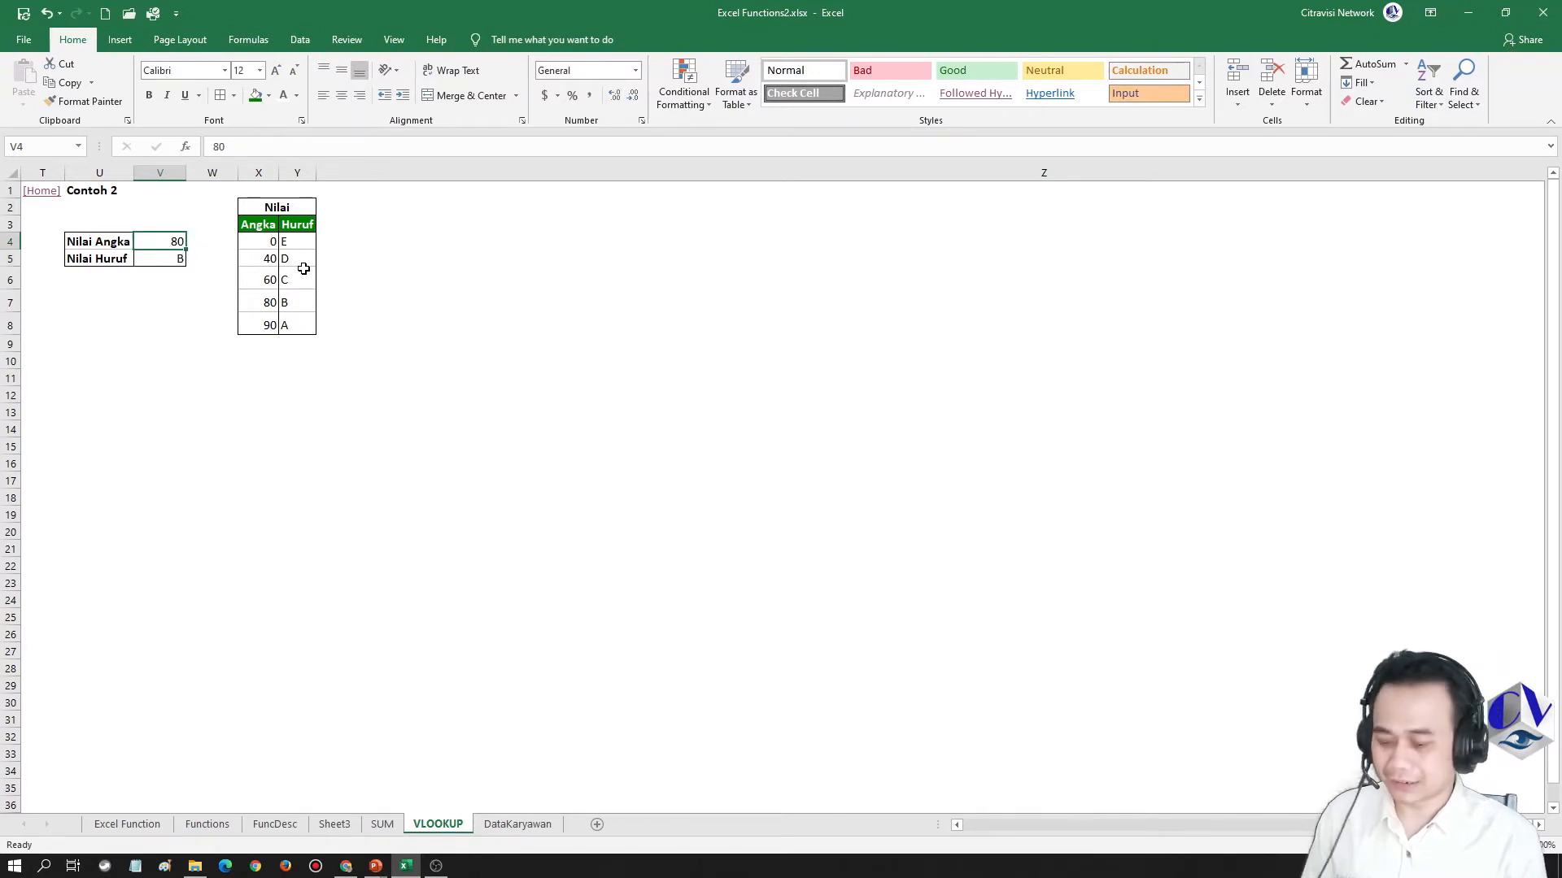
# Set the Nilai Angka score in cell V4 to 95
pyautogui.write('95')
pyautogui.press('Return')
pyautogui.press('Up')
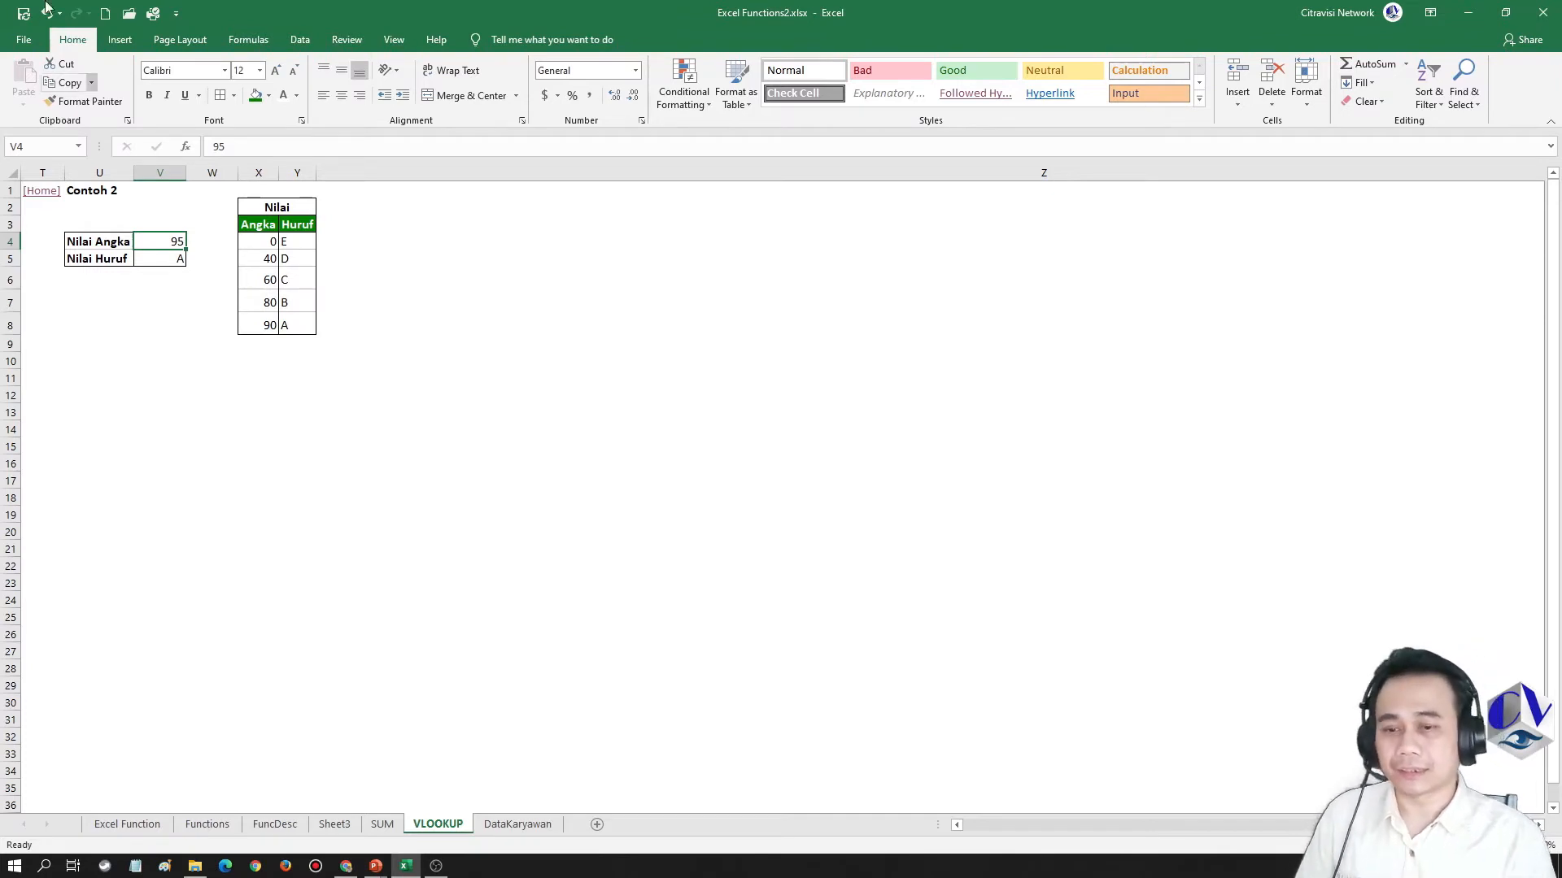
# Review the TIP slide on VLOOKUP argument references in the presentation, and return to the Contoh 1 fruit tables in Excel
pyautogui.hotkey('alt', 'Tab')
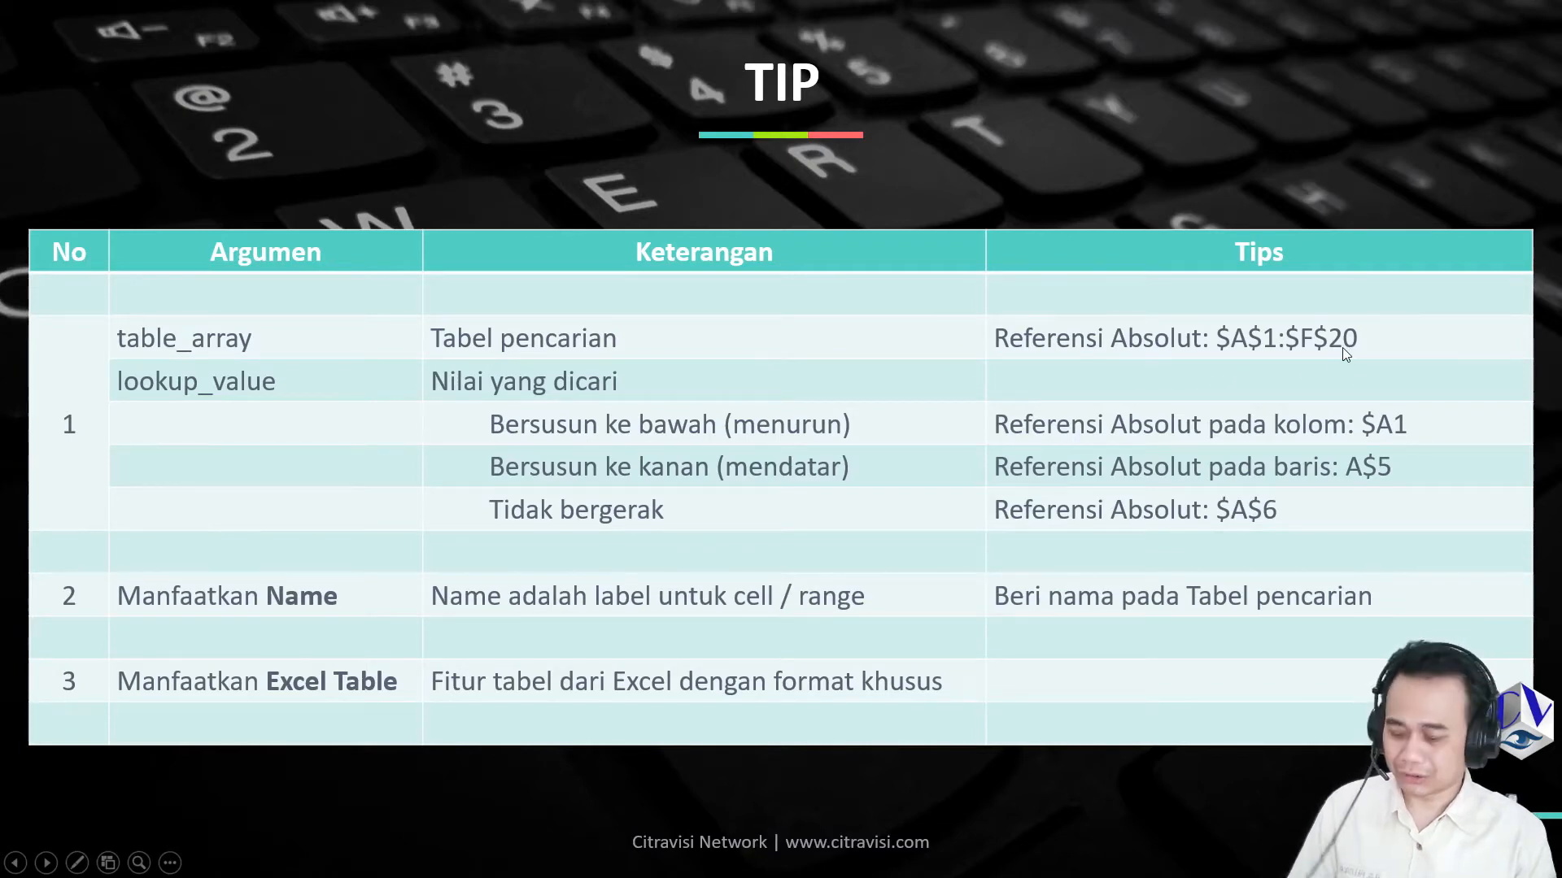
pyautogui.hotkey('alt', 'Tab')
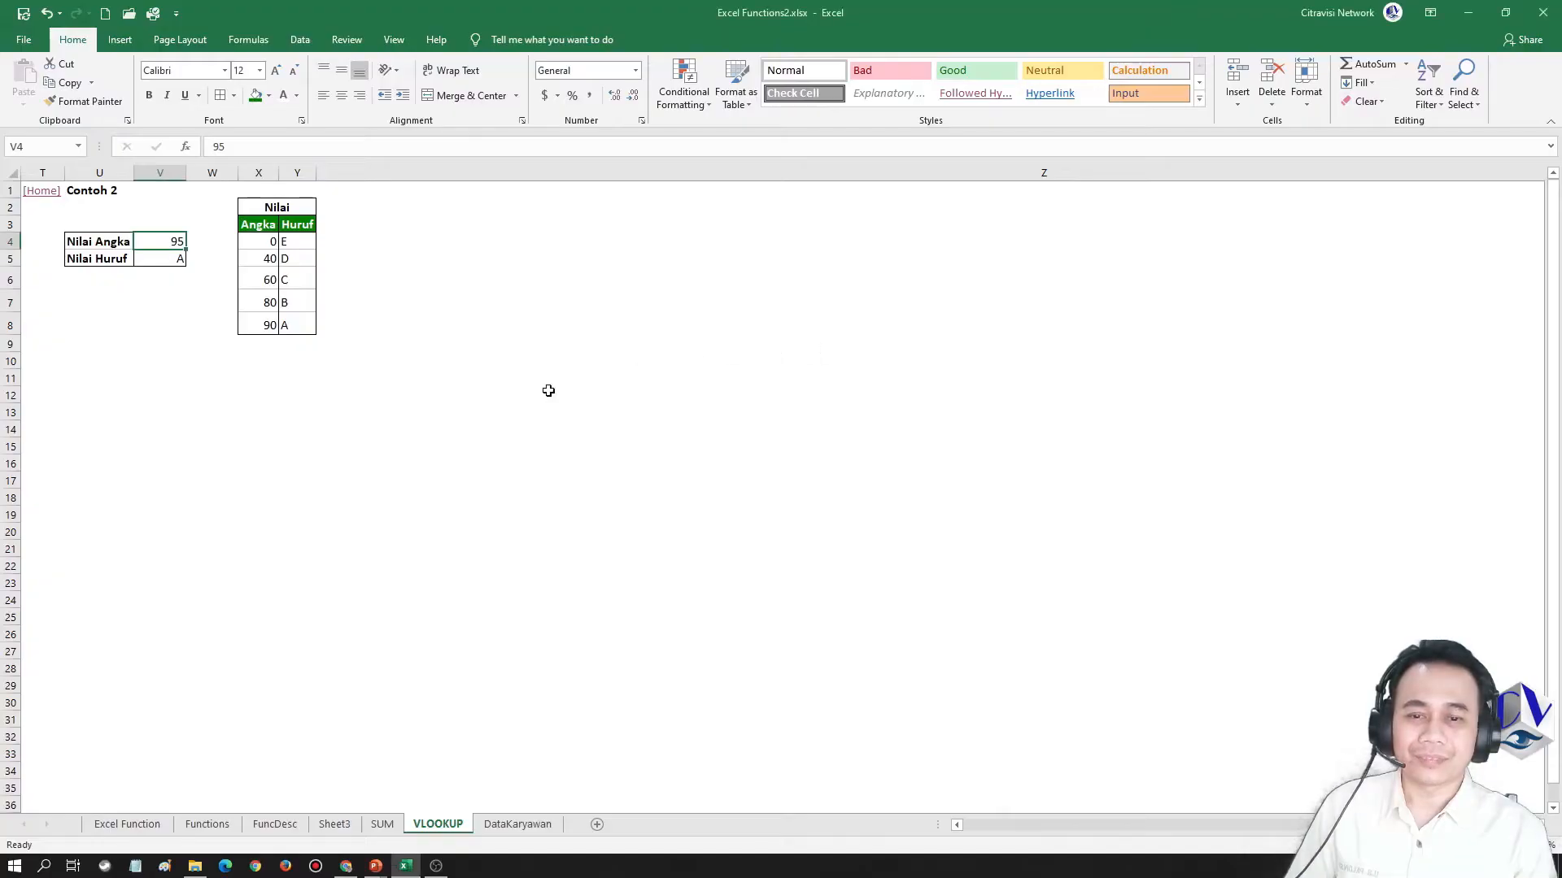
pyautogui.click(41, 193)
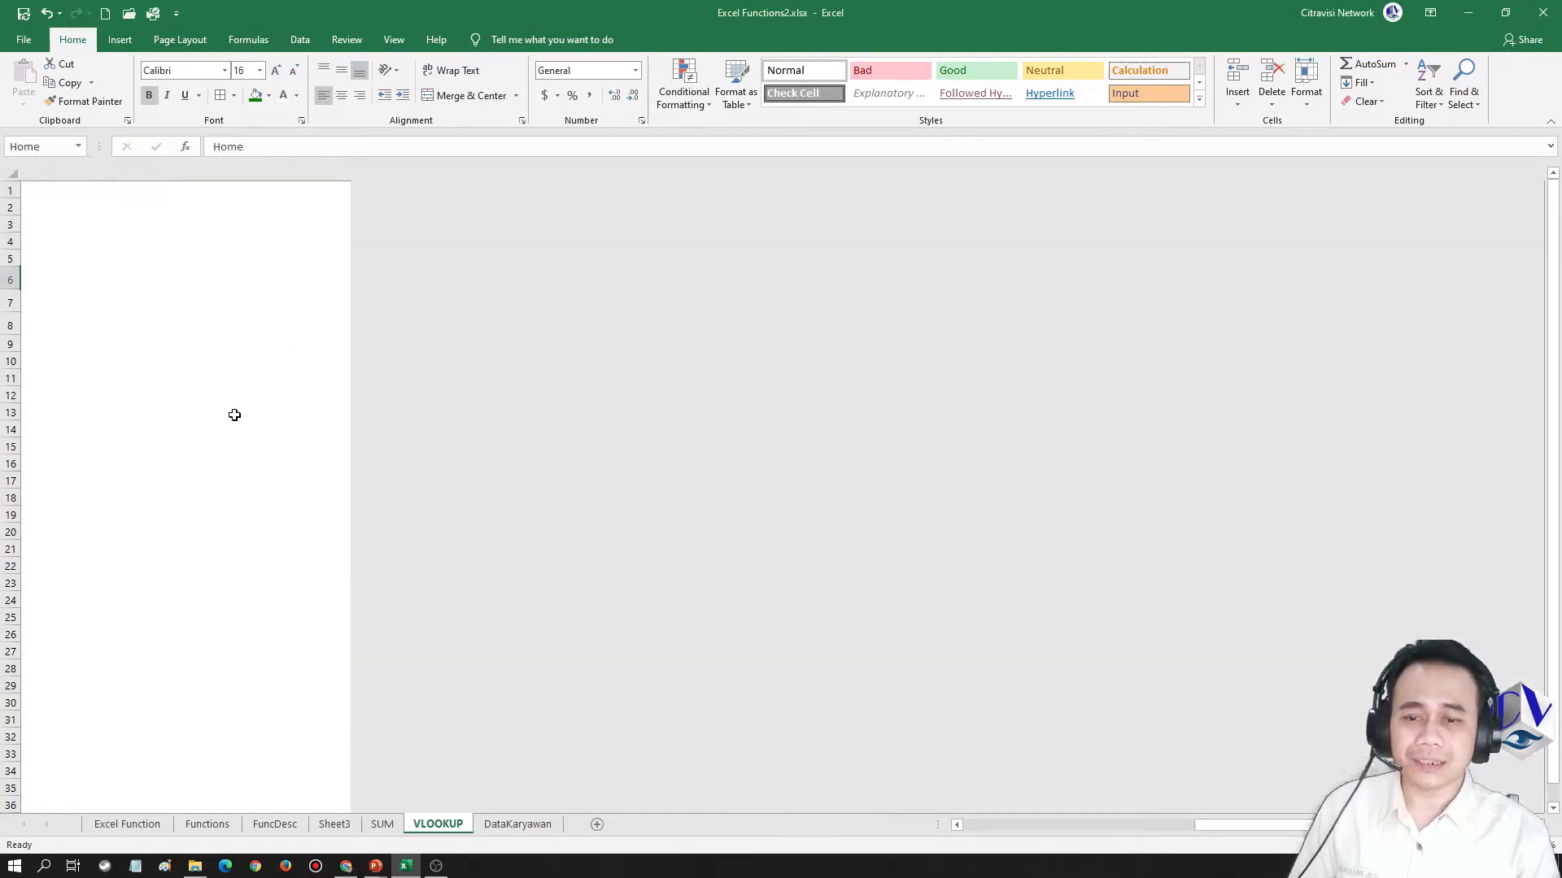
pyautogui.click(56, 303)
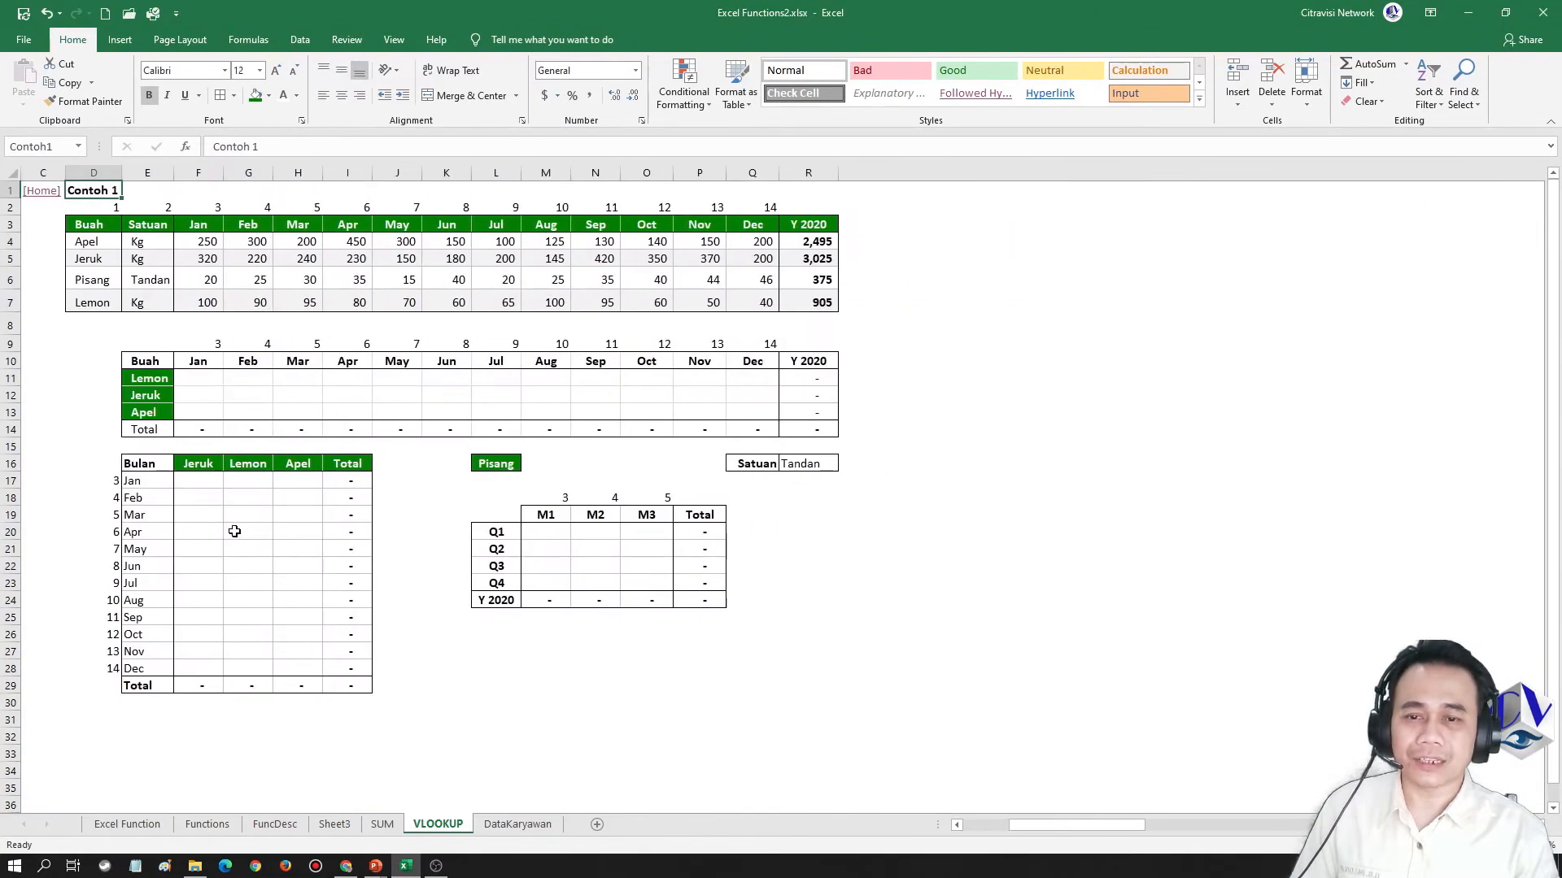
pyautogui.click(207, 242)
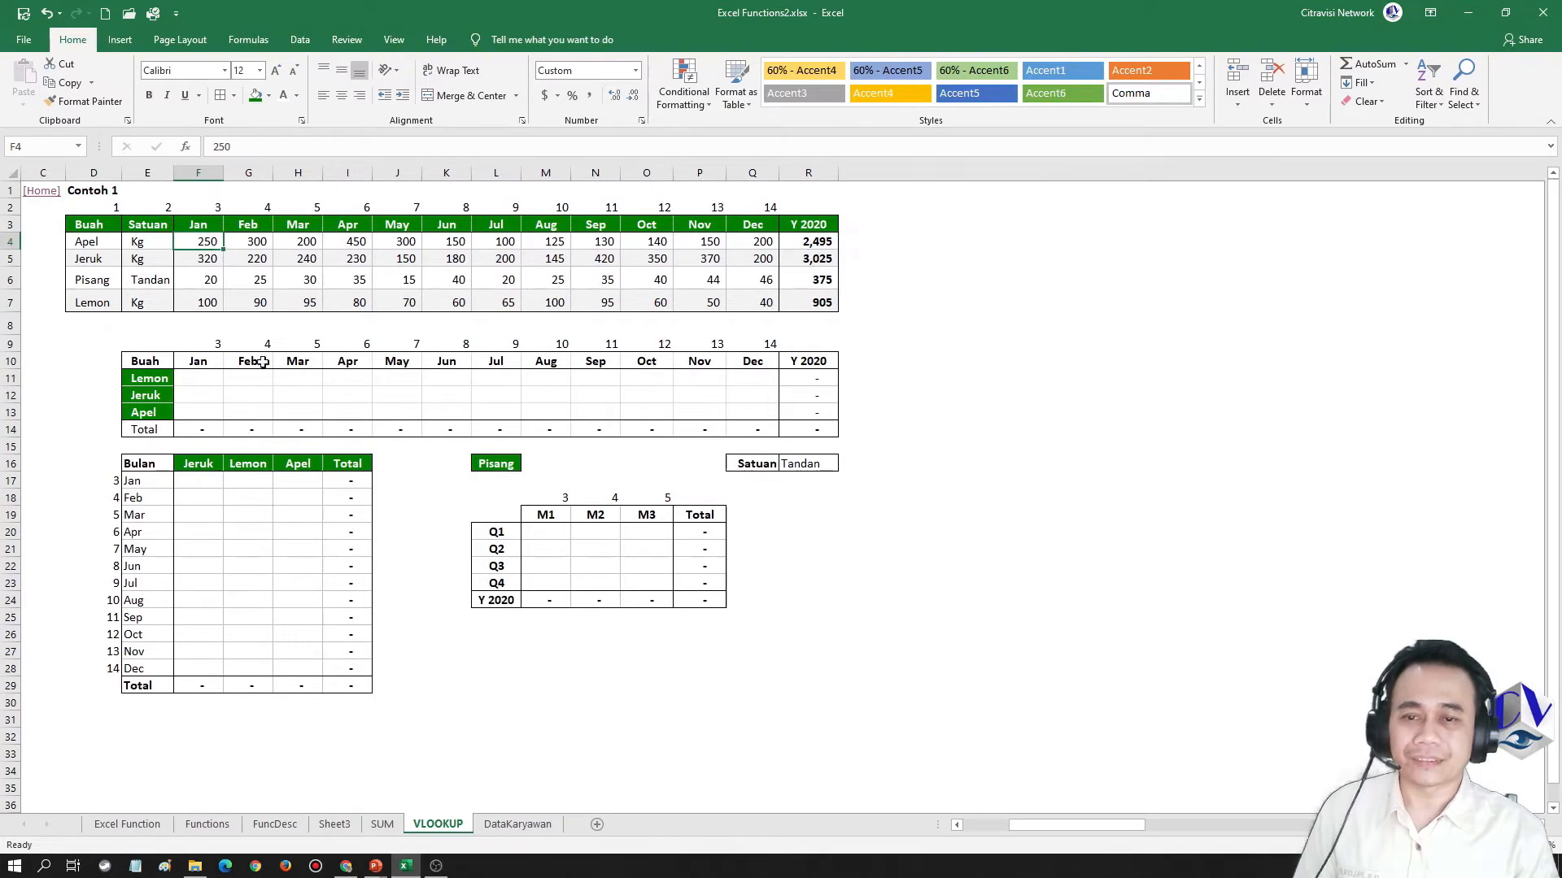
# Enter =VLOOKUP(E11,$D$3:$R$7,3,0) in cell F11 to look up Lemon's January figure with an absolute table reference
pyautogui.click(201, 379)
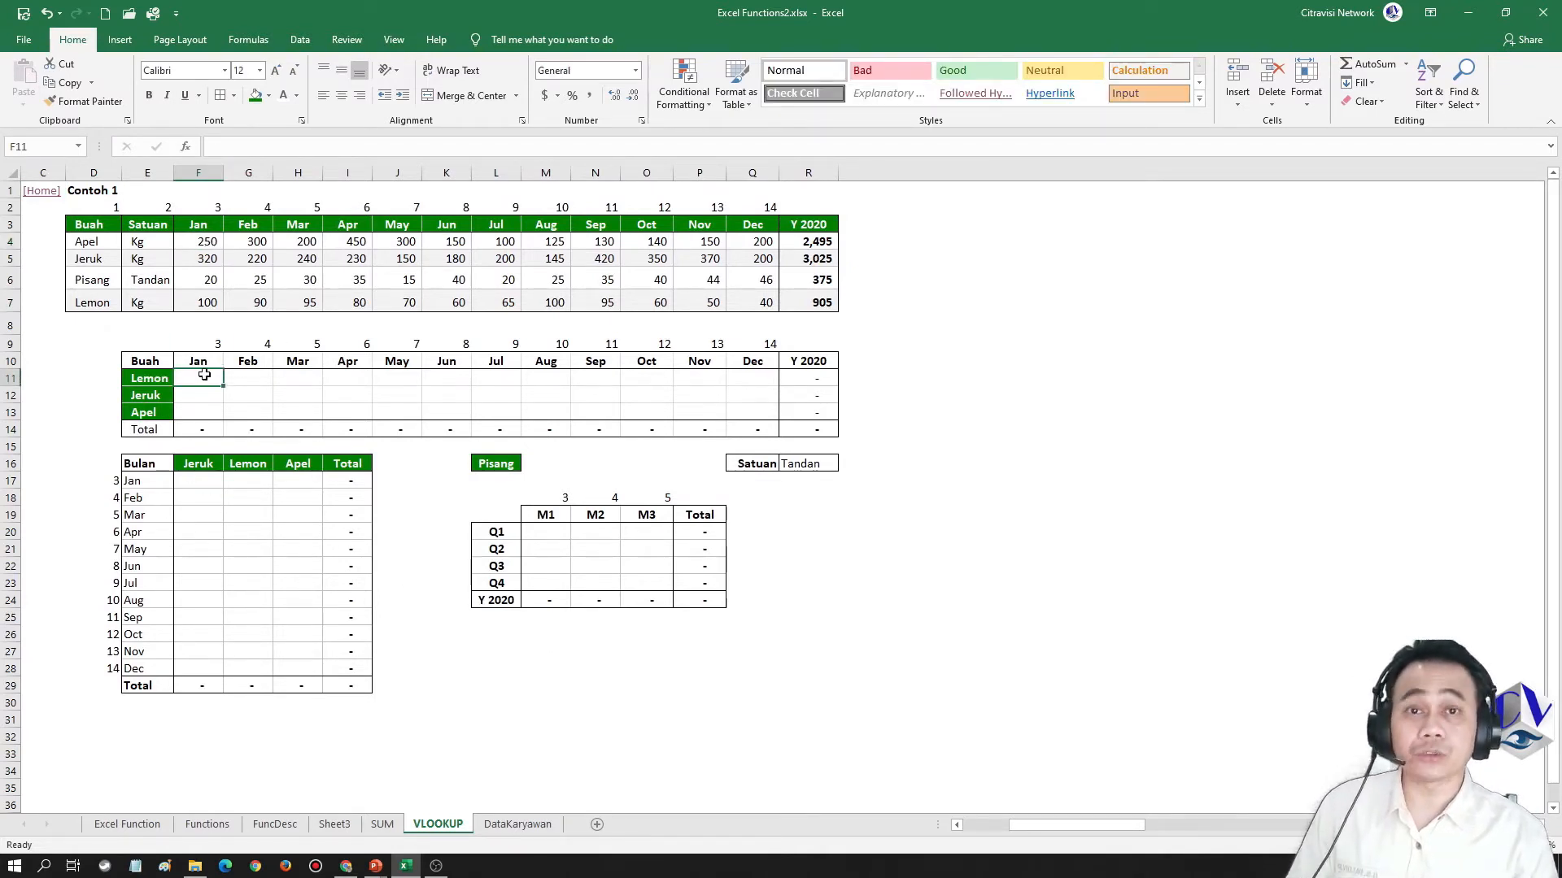
pyautogui.write('=vloo')
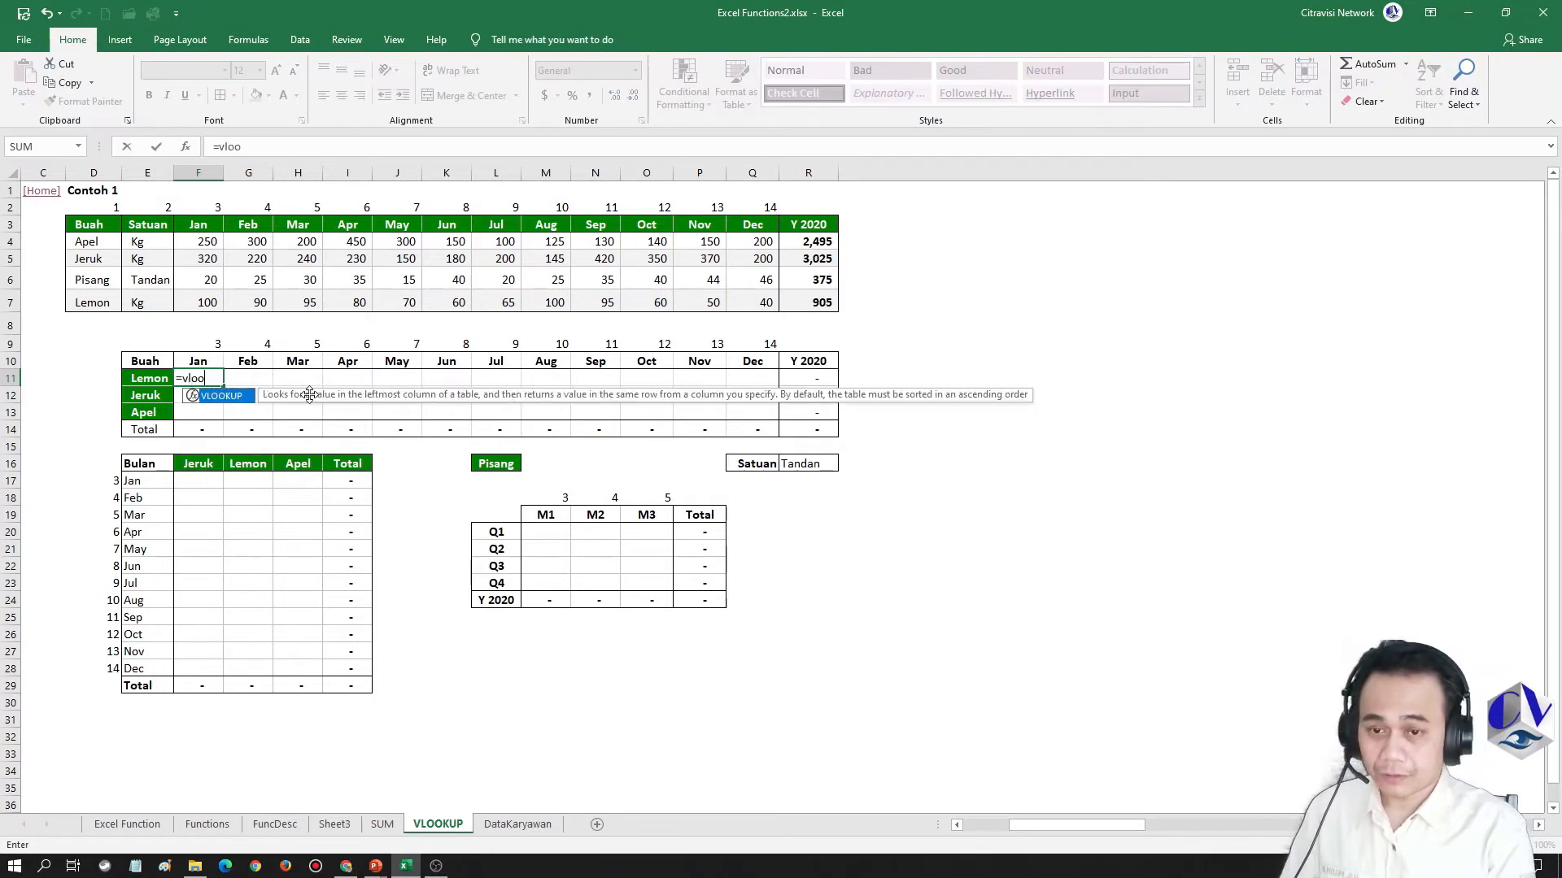
pyautogui.write('kup(')
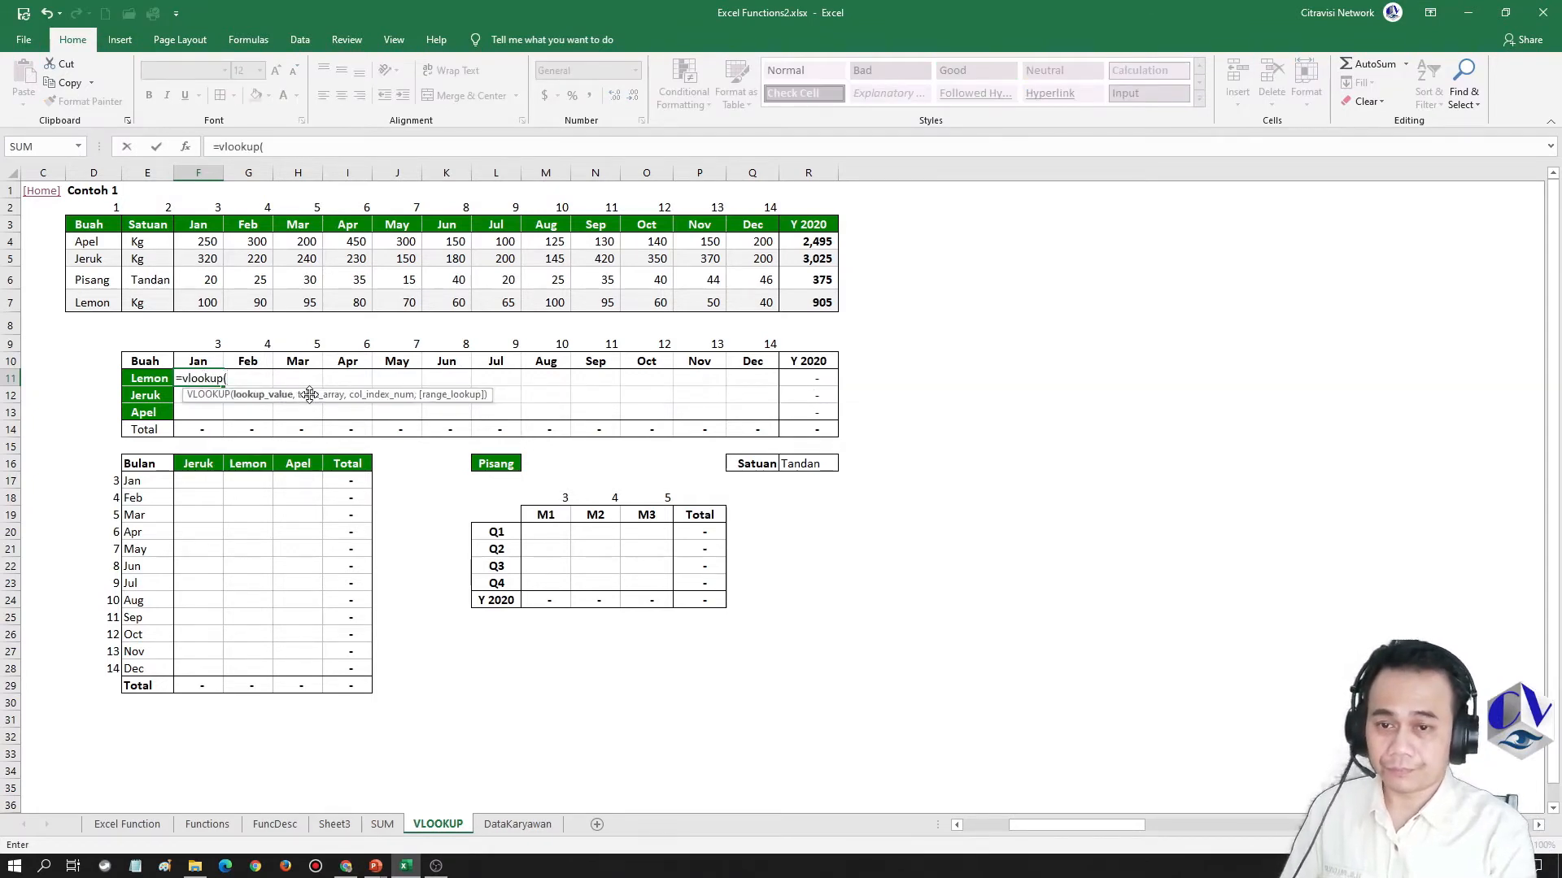
pyautogui.press('Left')
pyautogui.write(',')
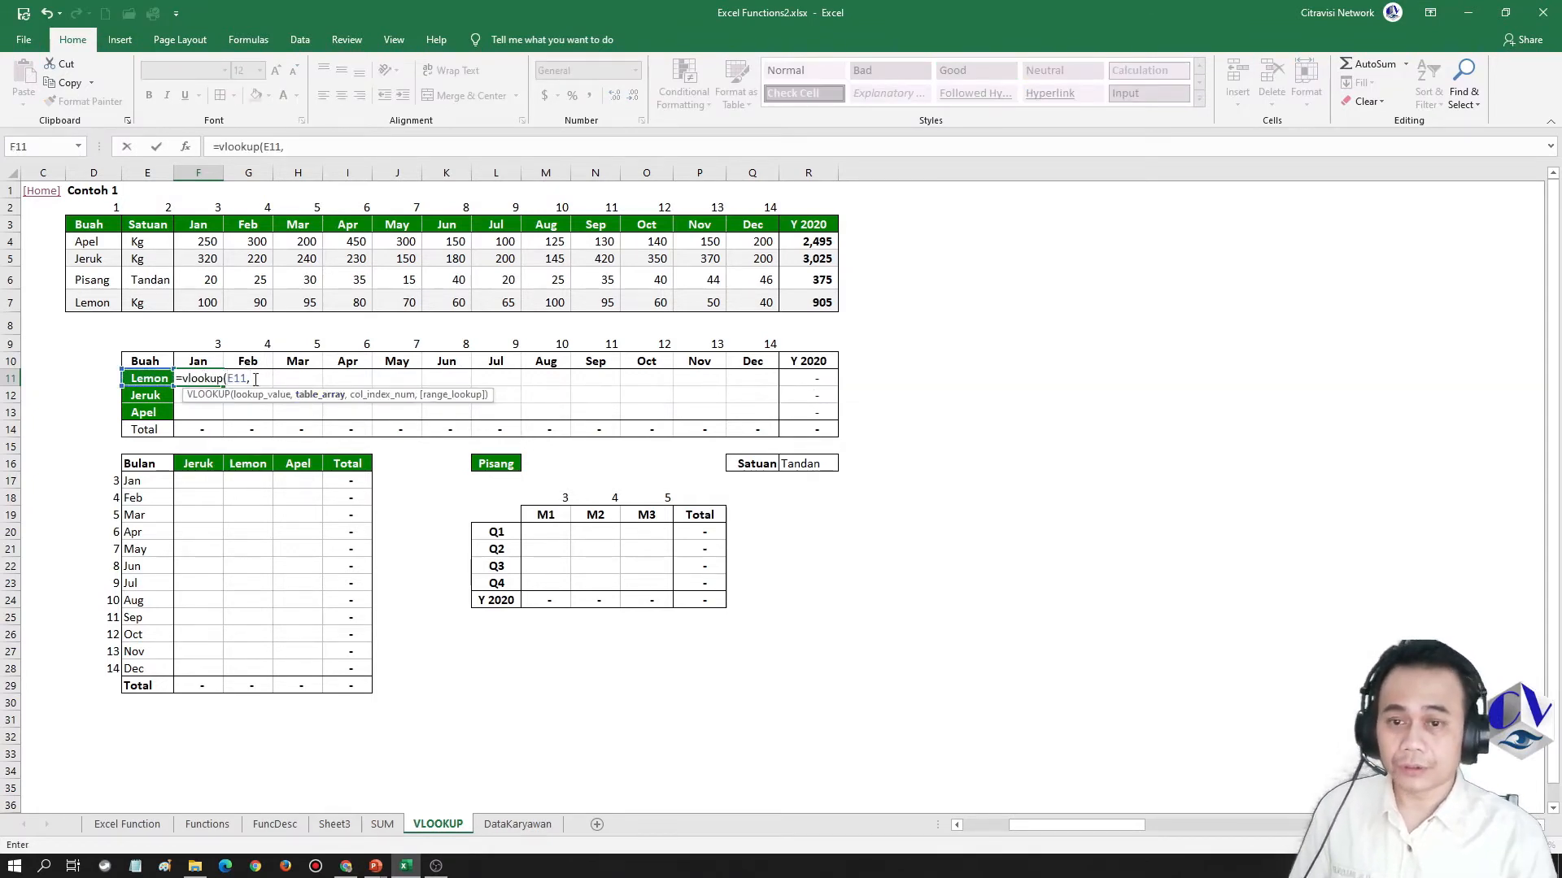
pyautogui.moveTo(82, 228); pyautogui.dragTo(811, 296)
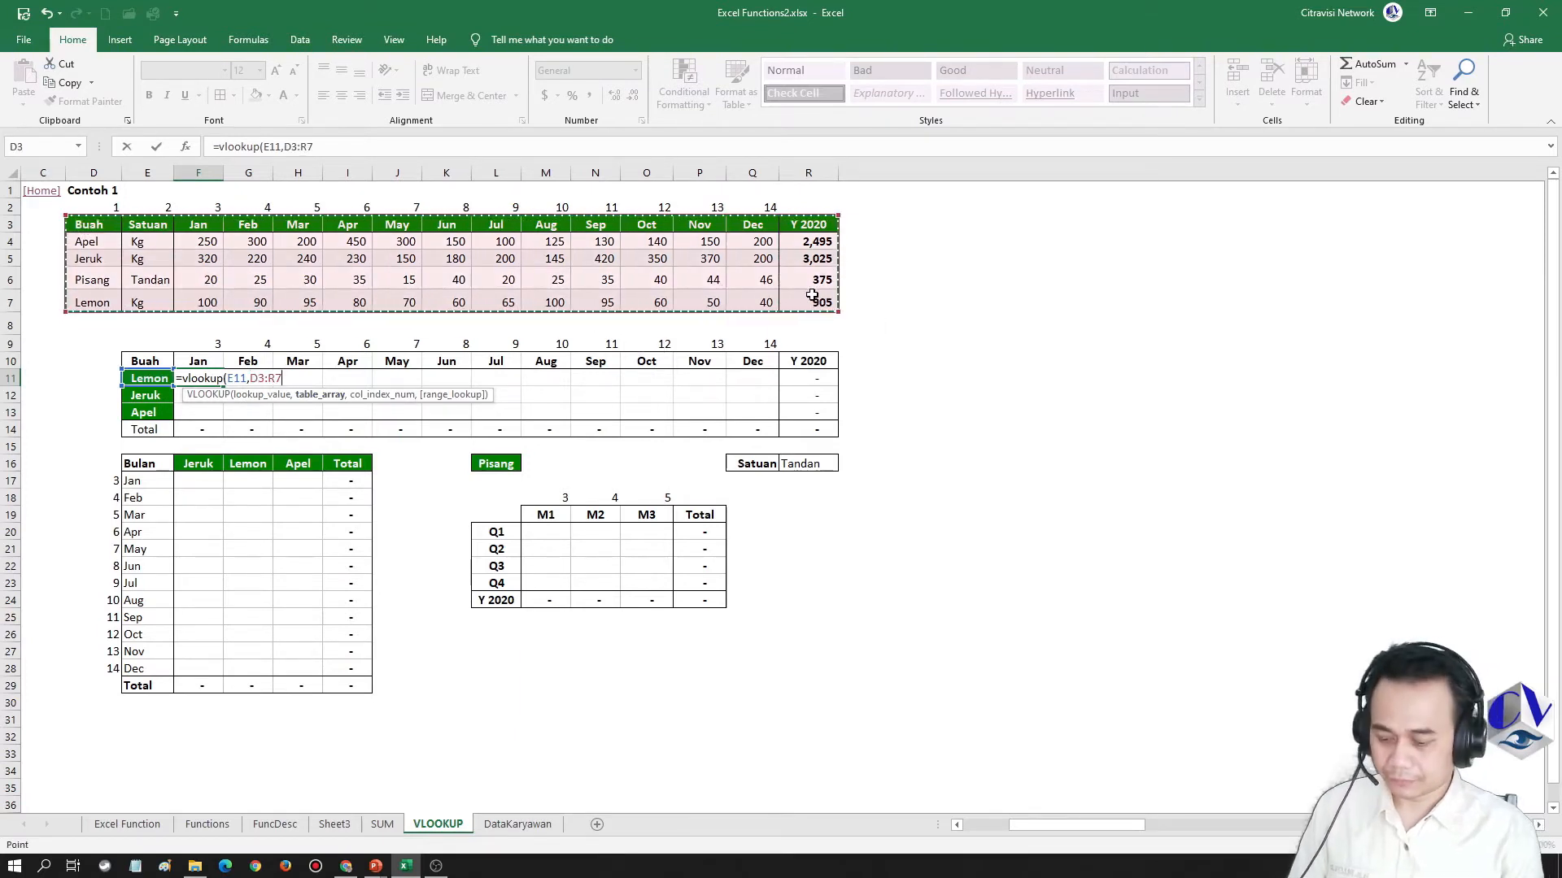
pyautogui.press('F4')
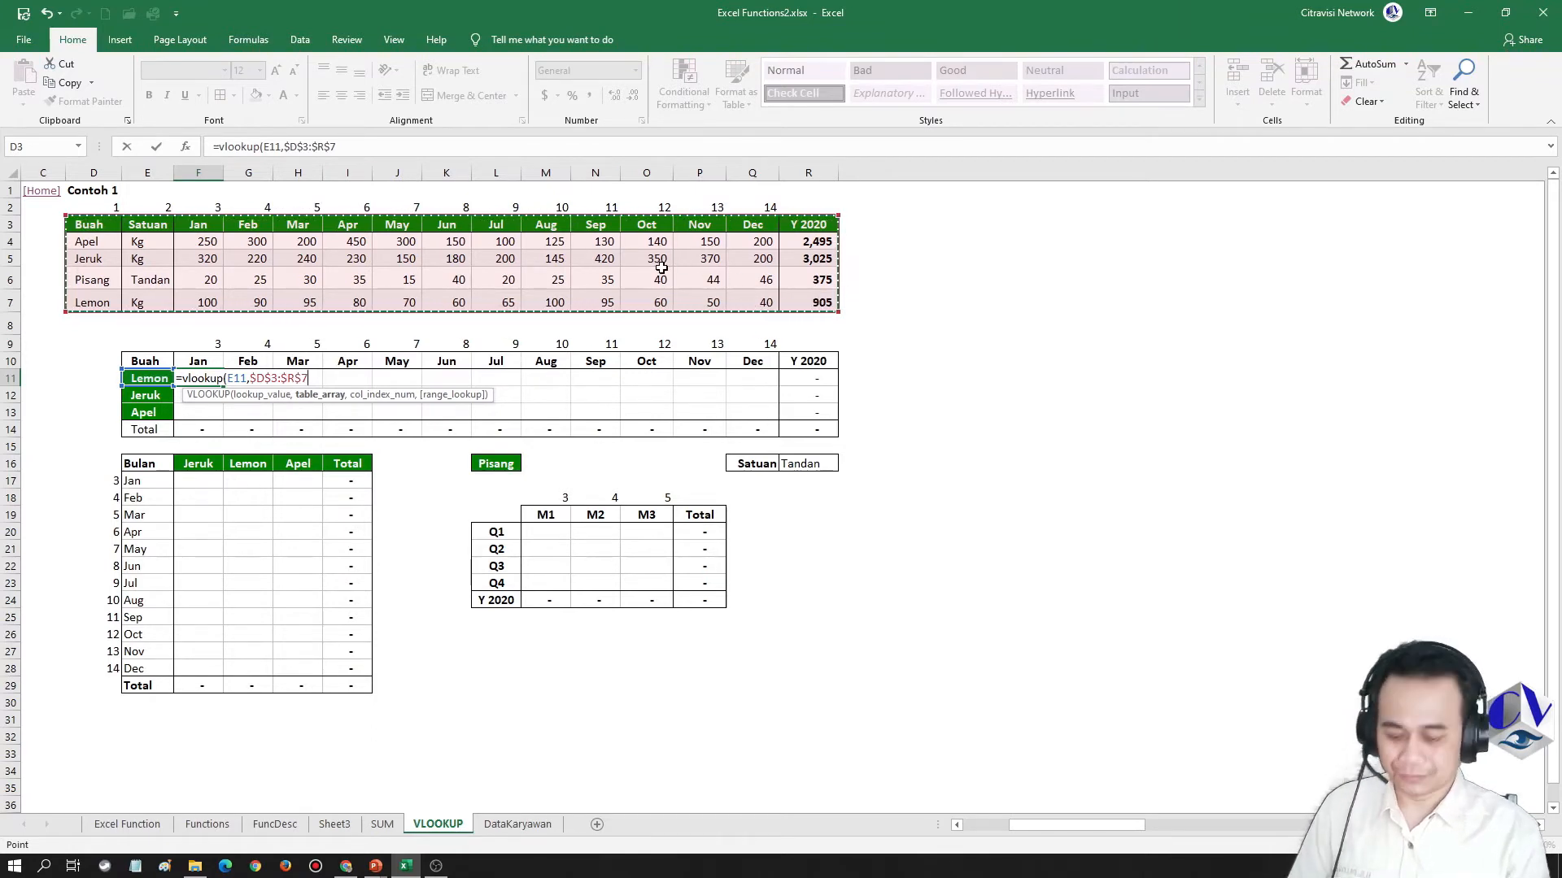
pyautogui.write(',')
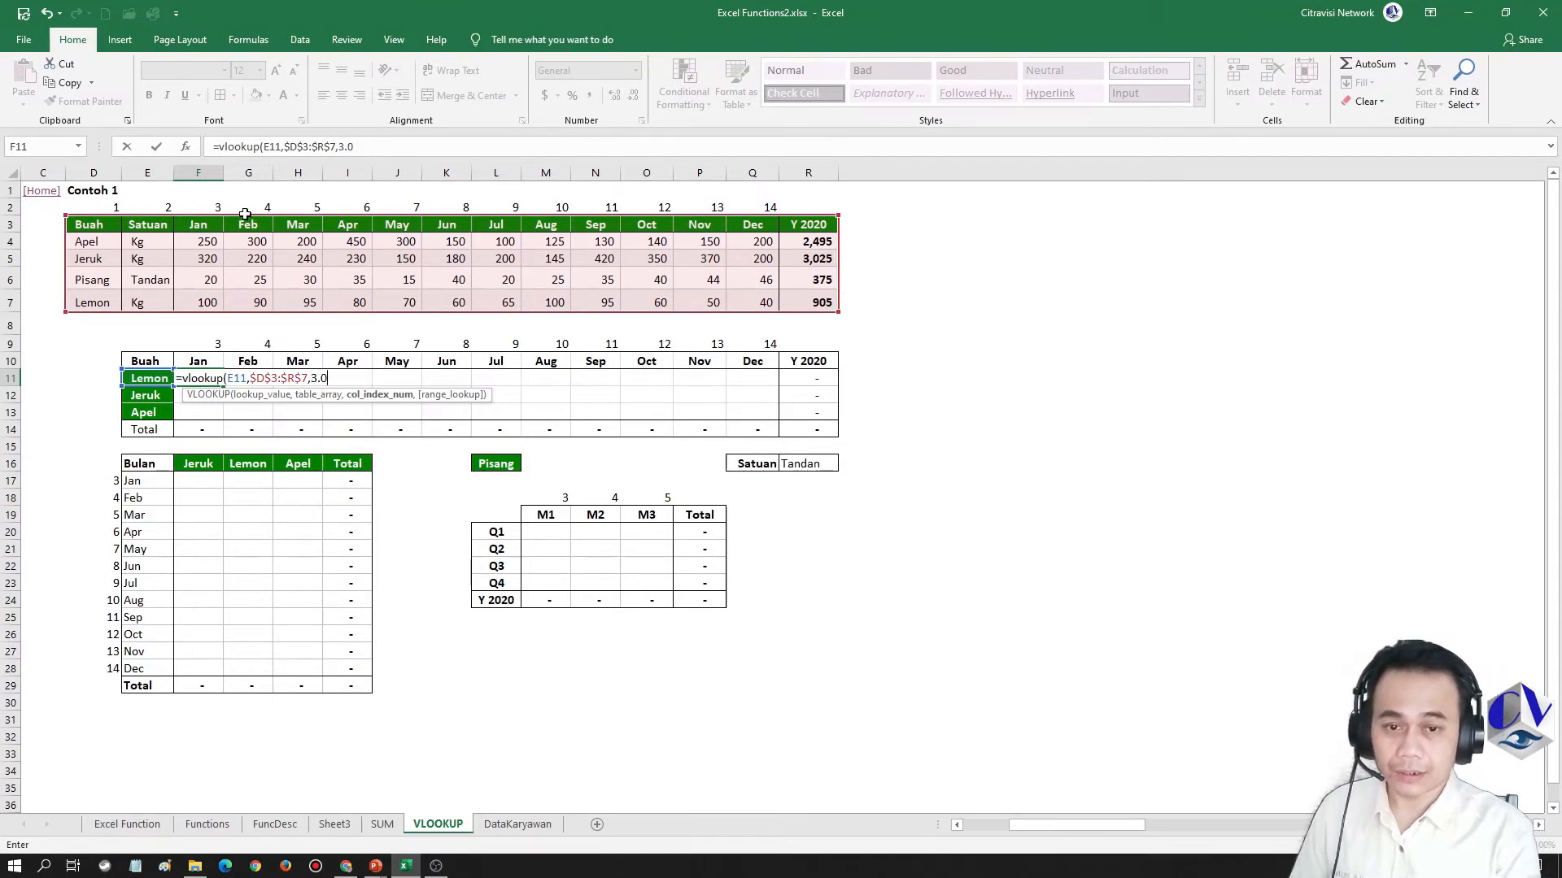
pyautogui.write('3')
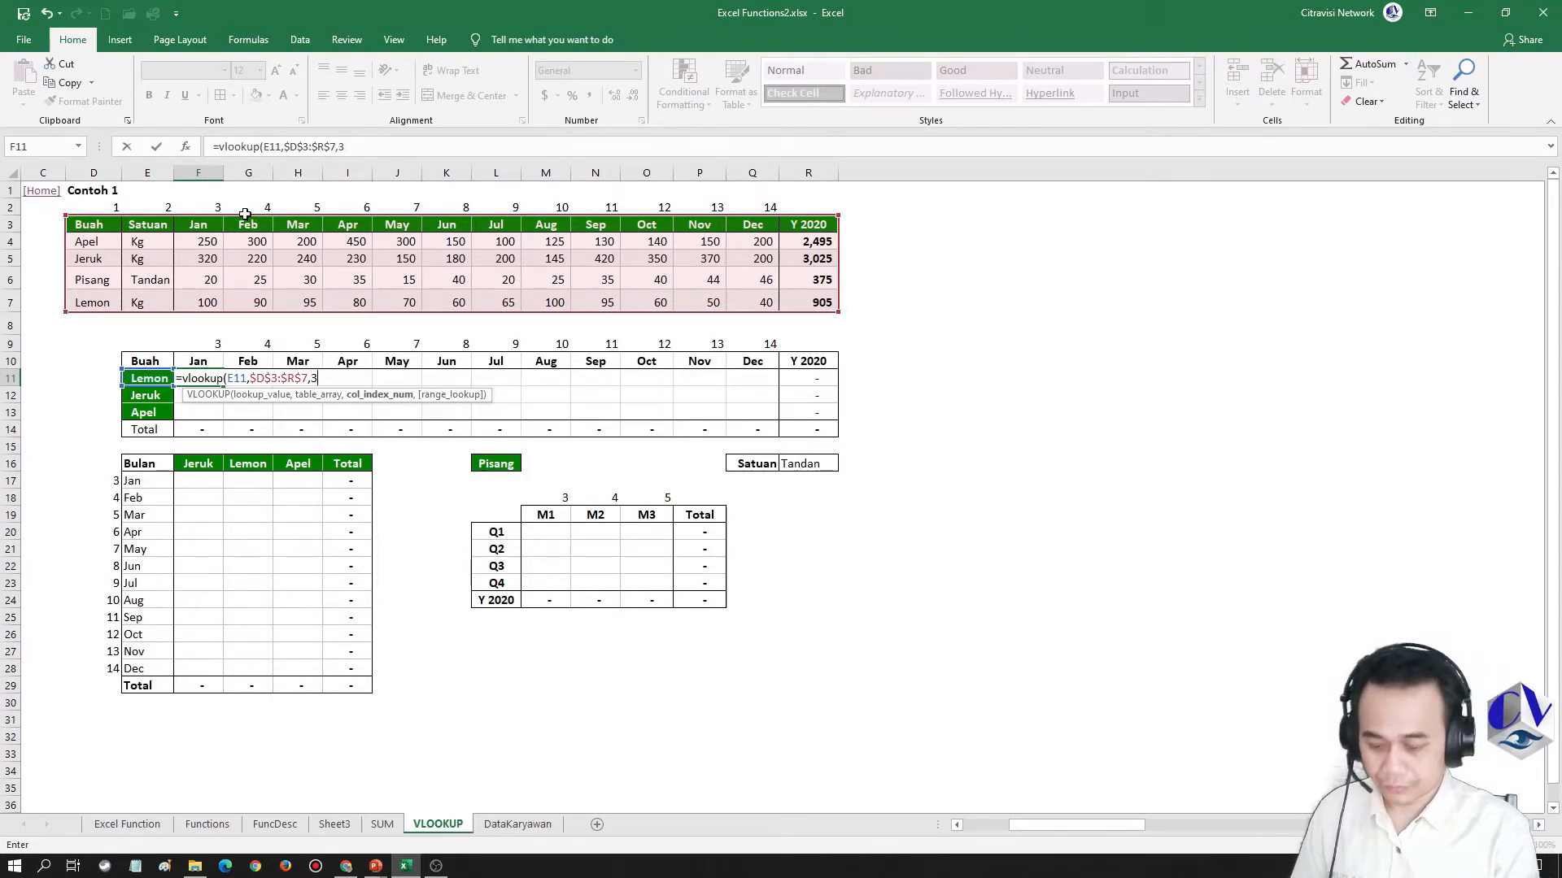
pyautogui.write(',0')
pyautogui.press('Return')
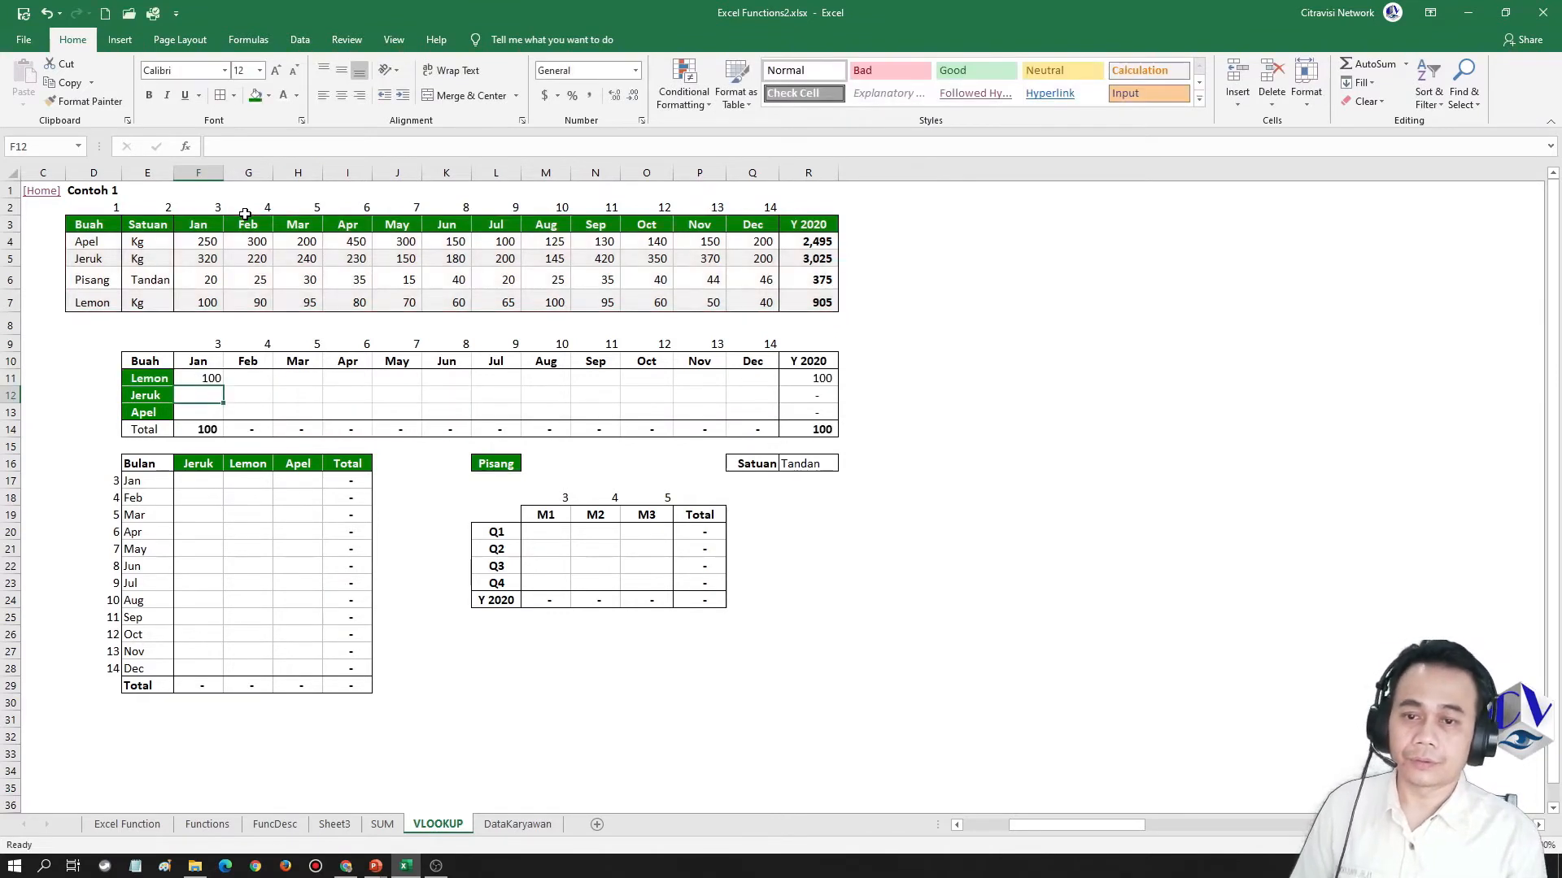
# Compare F11 with Lemon's January figure in the source table, and examine the table_array argument of its formula
pyautogui.press('Up')
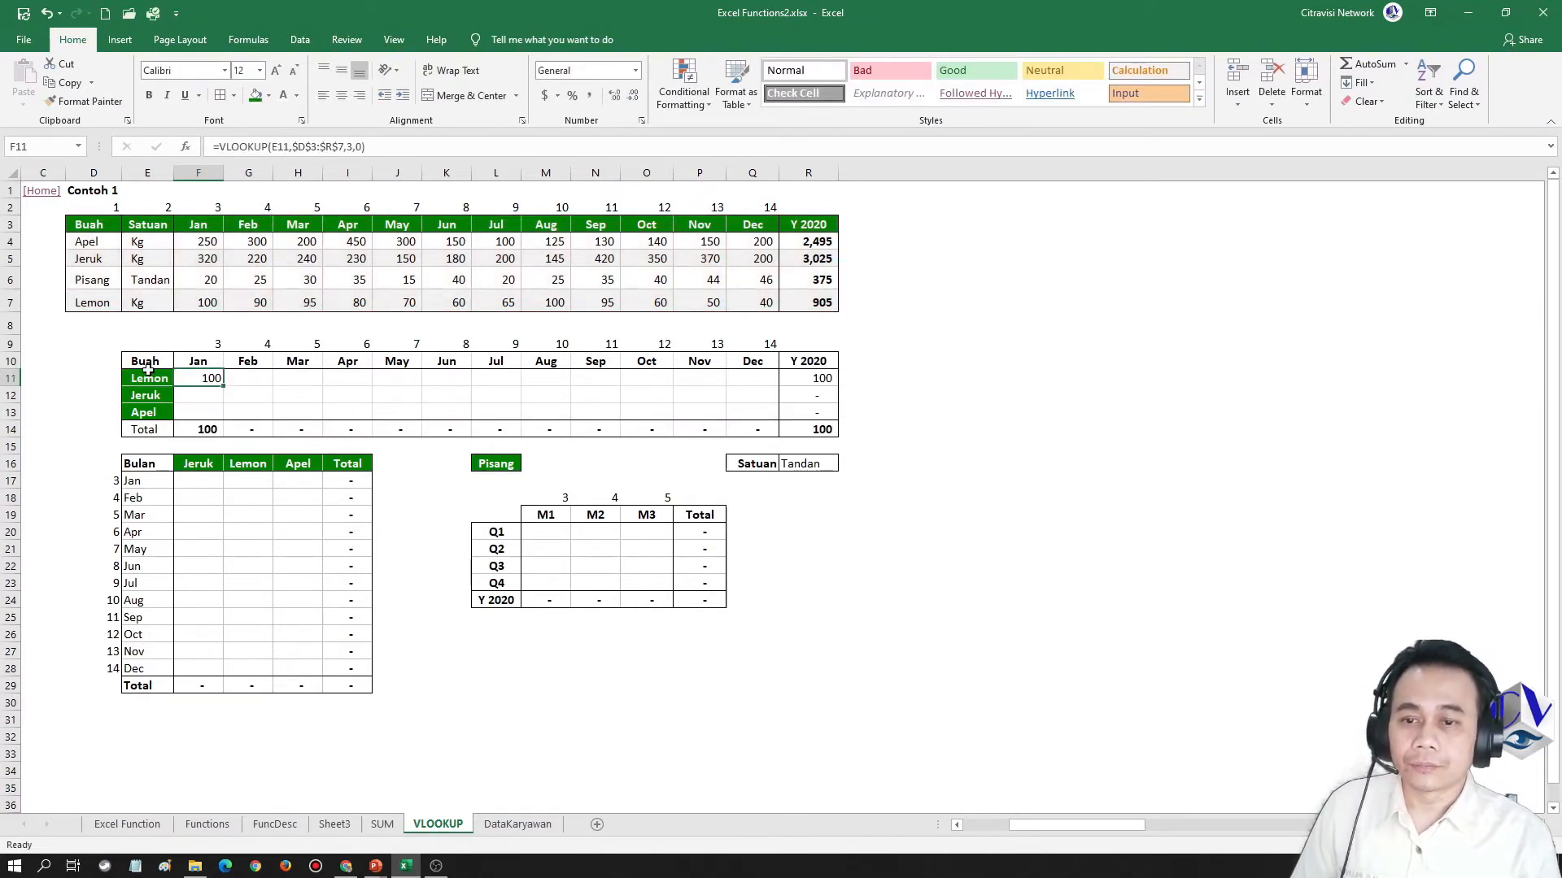
pyautogui.click(101, 304)
pyautogui.click(208, 303)
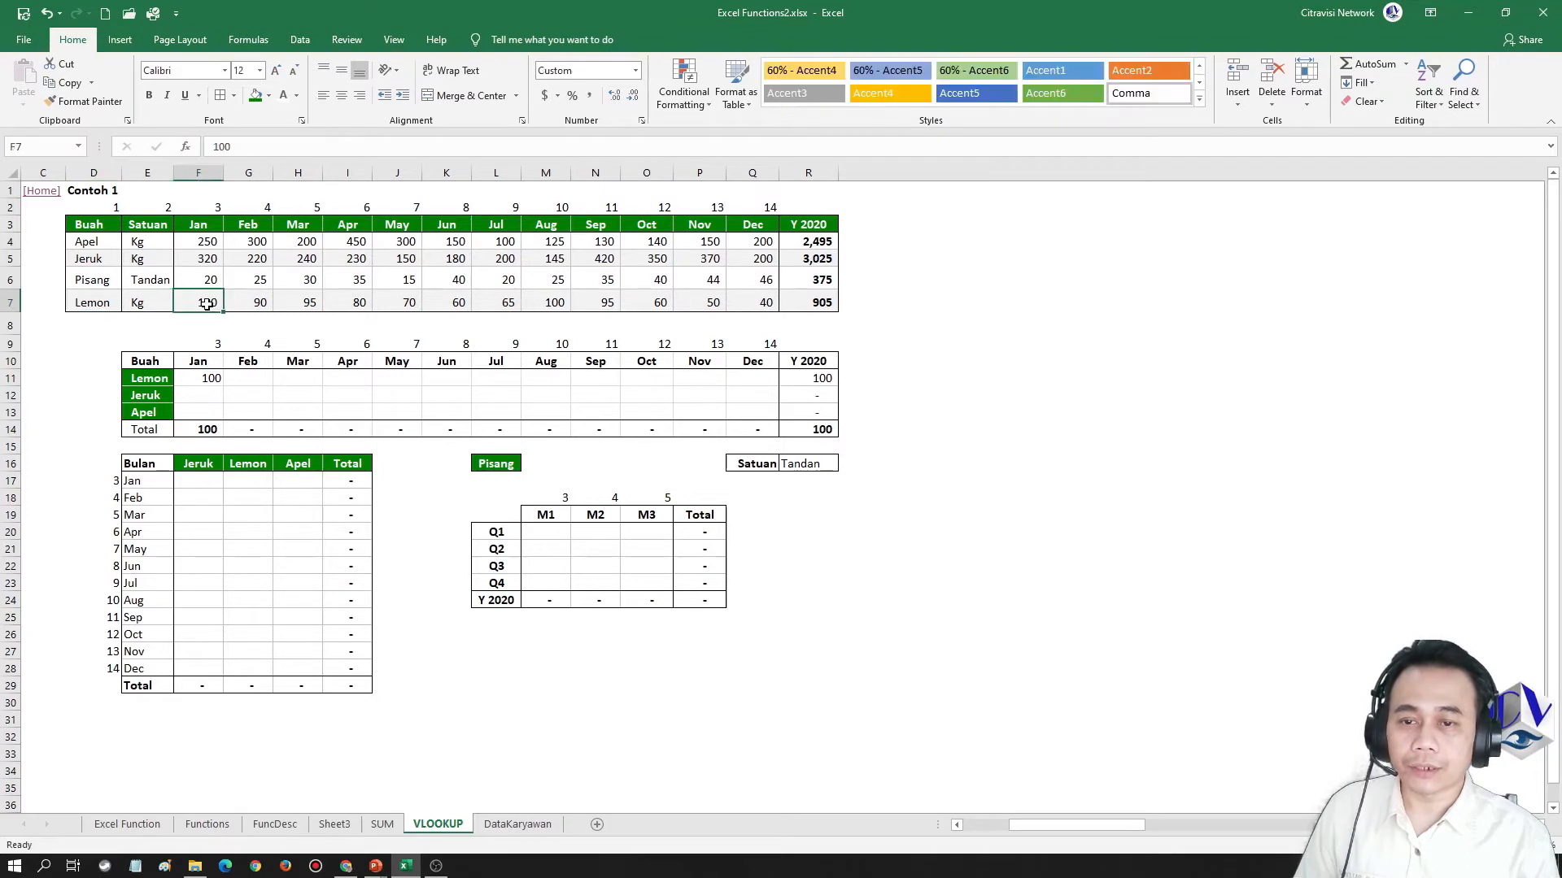
pyautogui.click(210, 378)
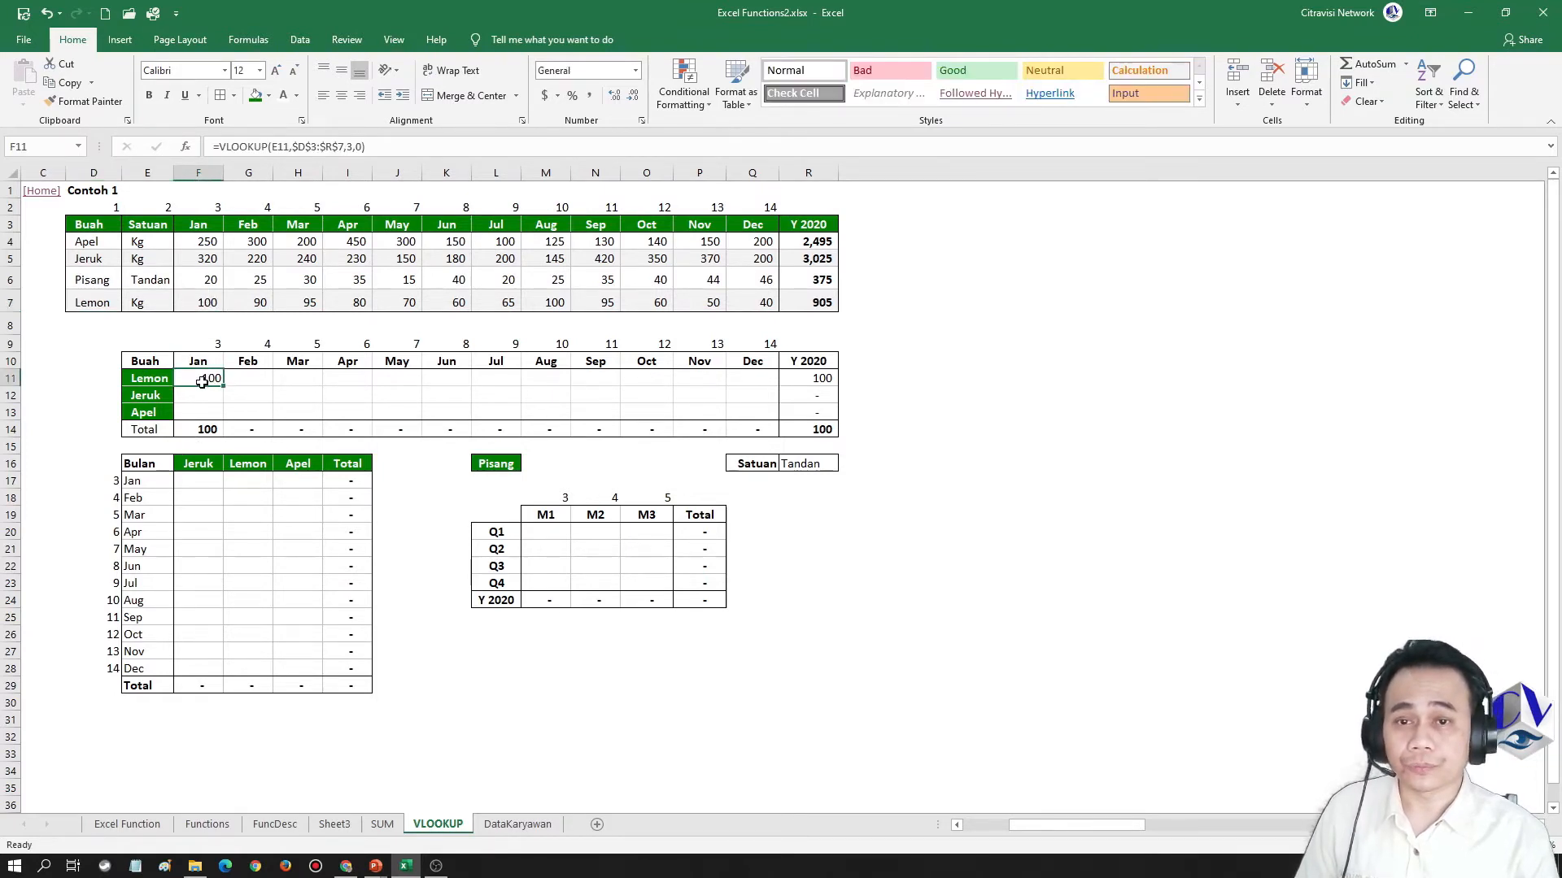
pyautogui.moveTo(293, 148); pyautogui.dragTo(347, 150)
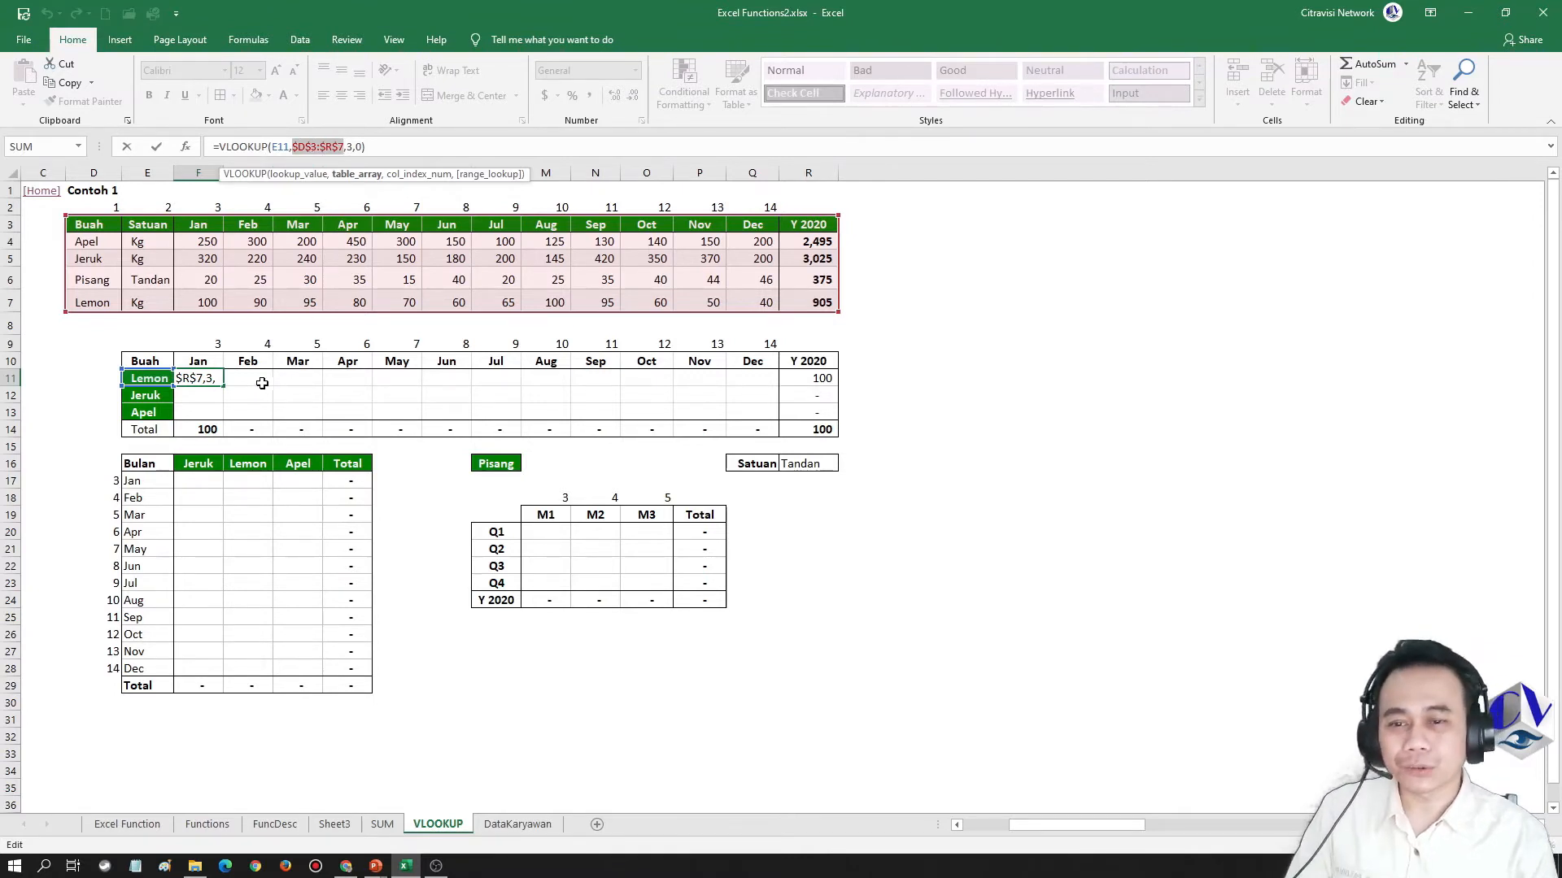
pyautogui.hotkey('ctrl', 'Return')
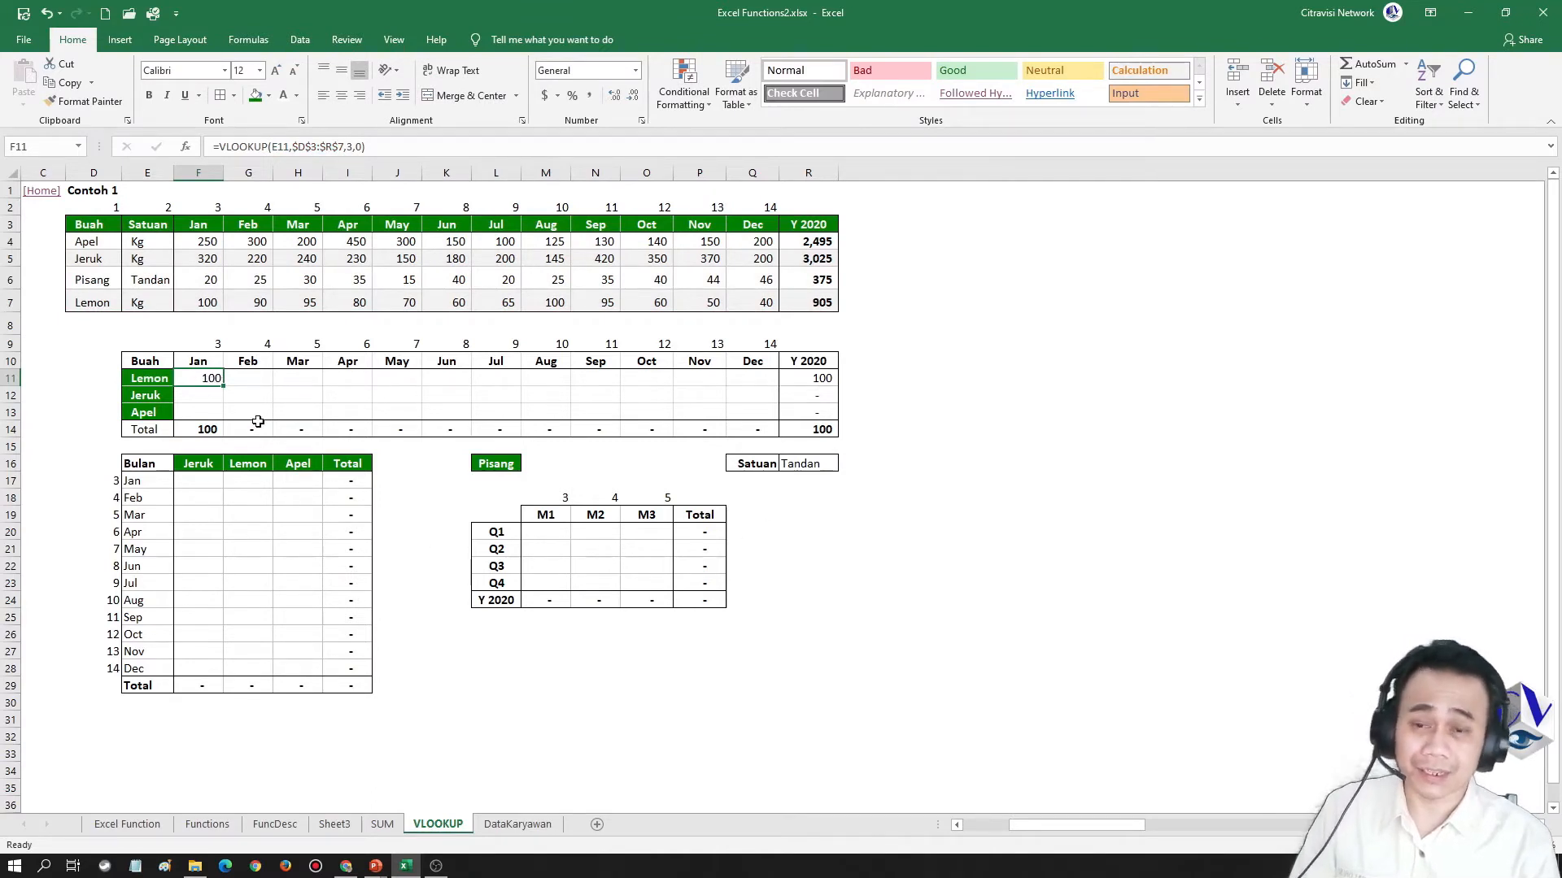
# Change the table reference in the F11 formula to the relative range D3:R7
pyautogui.press('F2')
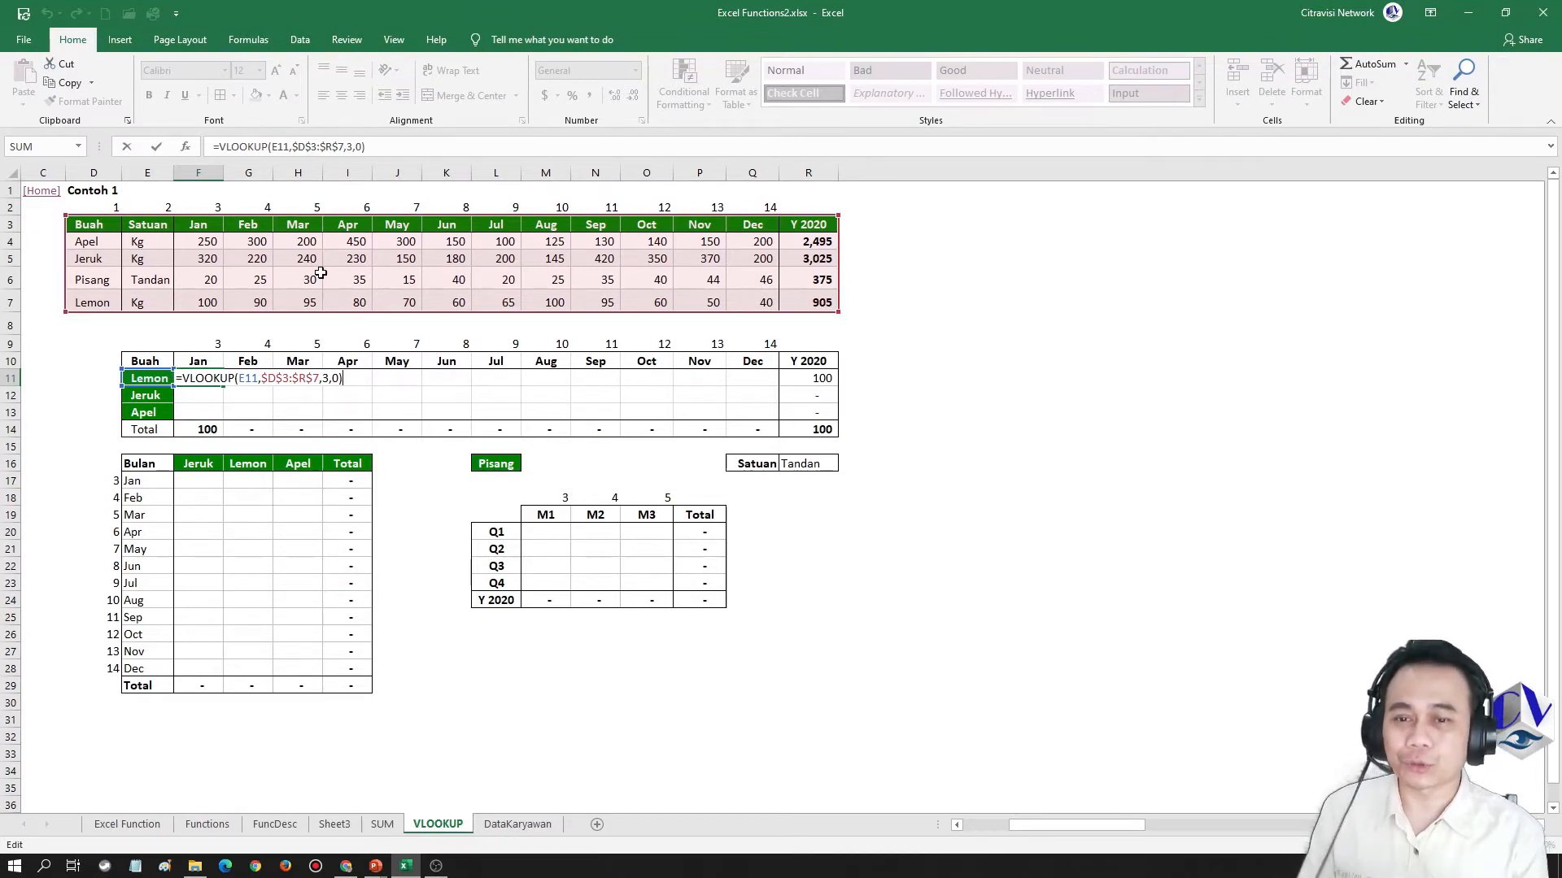
pyautogui.click(273, 379)
pyautogui.press('F4')
pyautogui.press('F4')
pyautogui.press('F4')
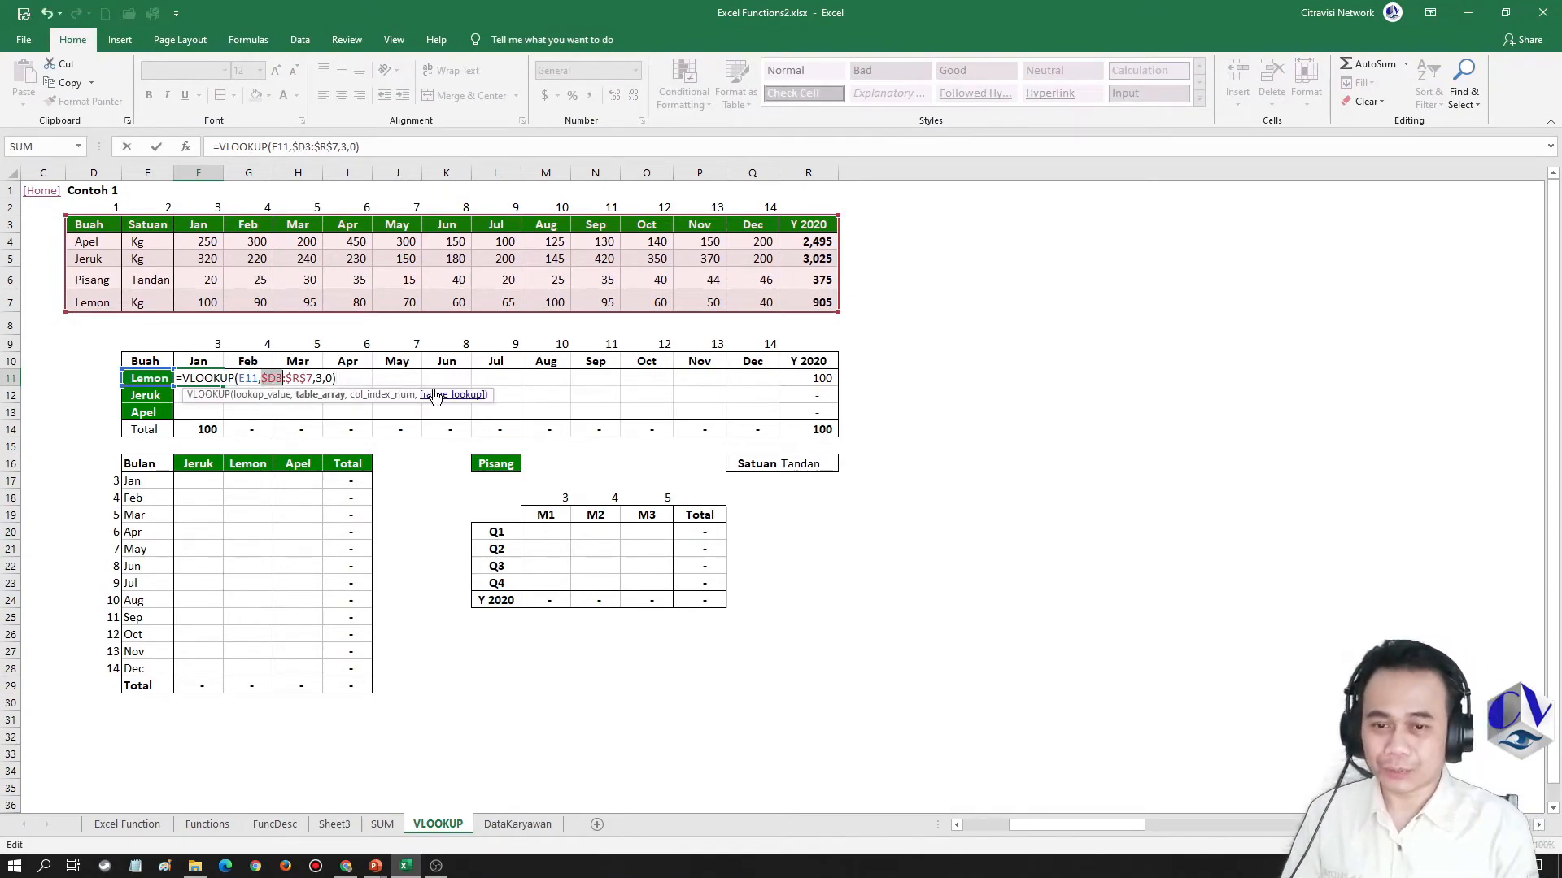
pyautogui.press('Right')
pyautogui.press('F4')
pyautogui.press('F4')
pyautogui.press('F4')
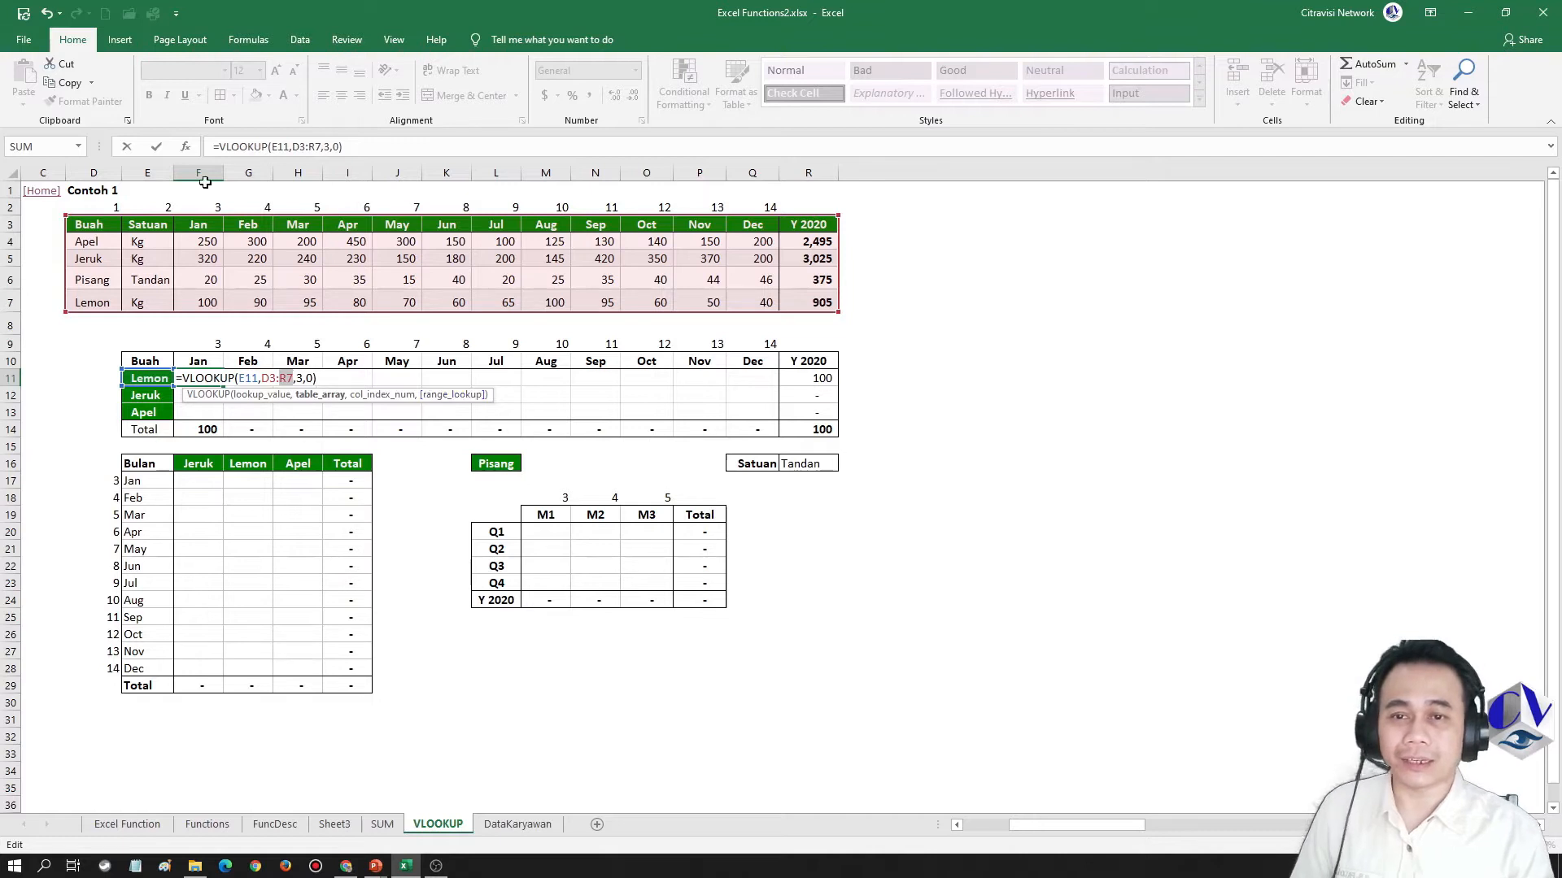
pyautogui.press('Return')
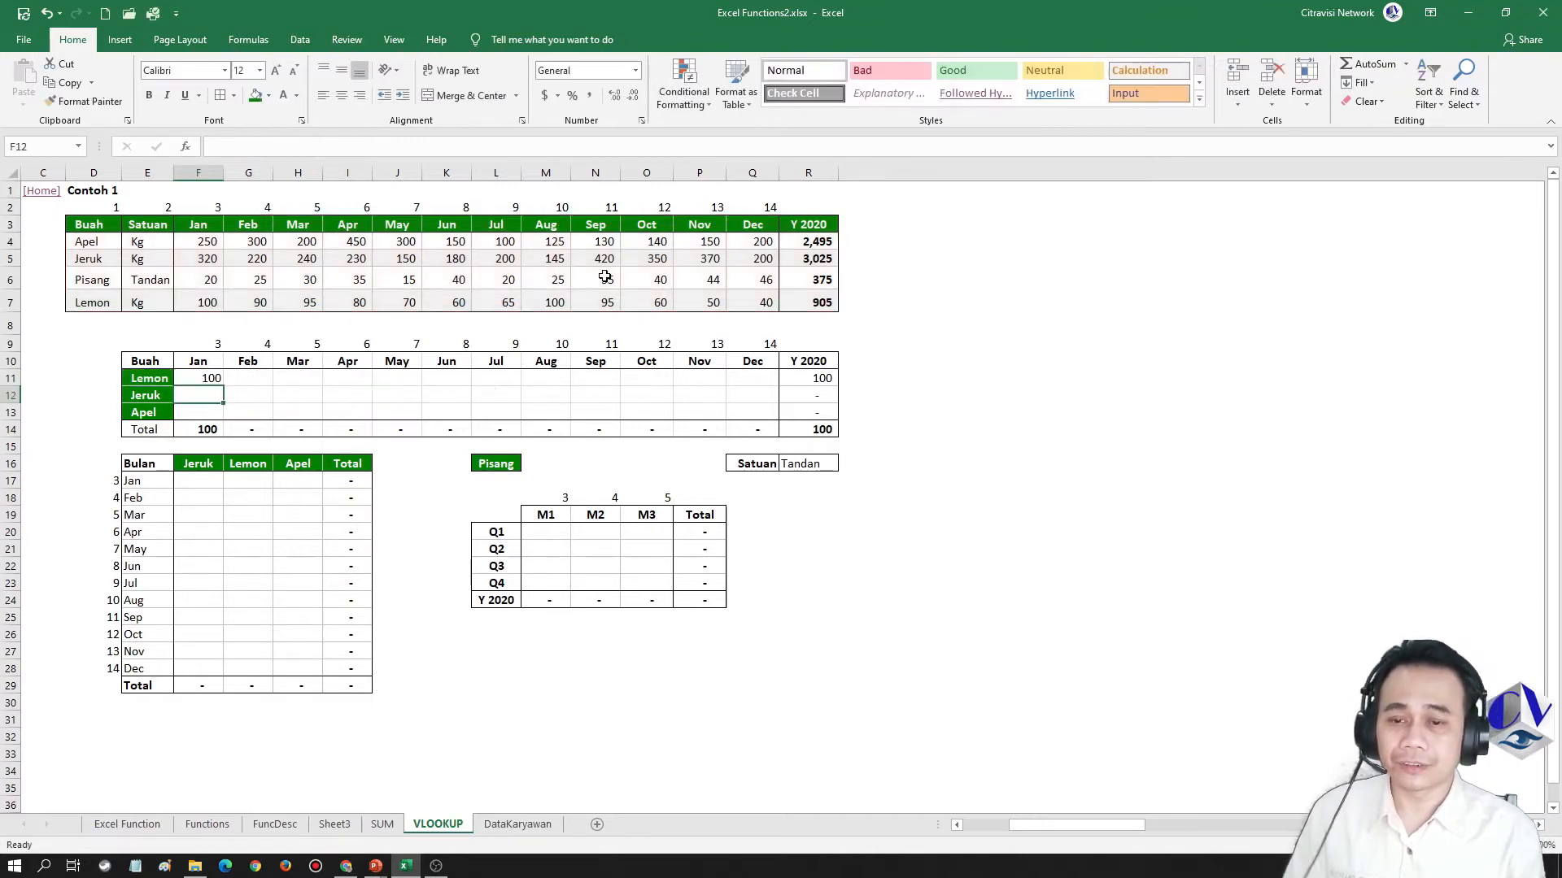
# Copy the F11 formula across the Lemon row into the Feb to May cells, G11:J11
pyautogui.press('Up')
pyautogui.hotkey('ctrl', 'c')
pyautogui.press('Right')
pyautogui.hotkey('shift', 'Right')
pyautogui.hotkey('shift', 'Right')
pyautogui.hotkey('shift', 'Right')
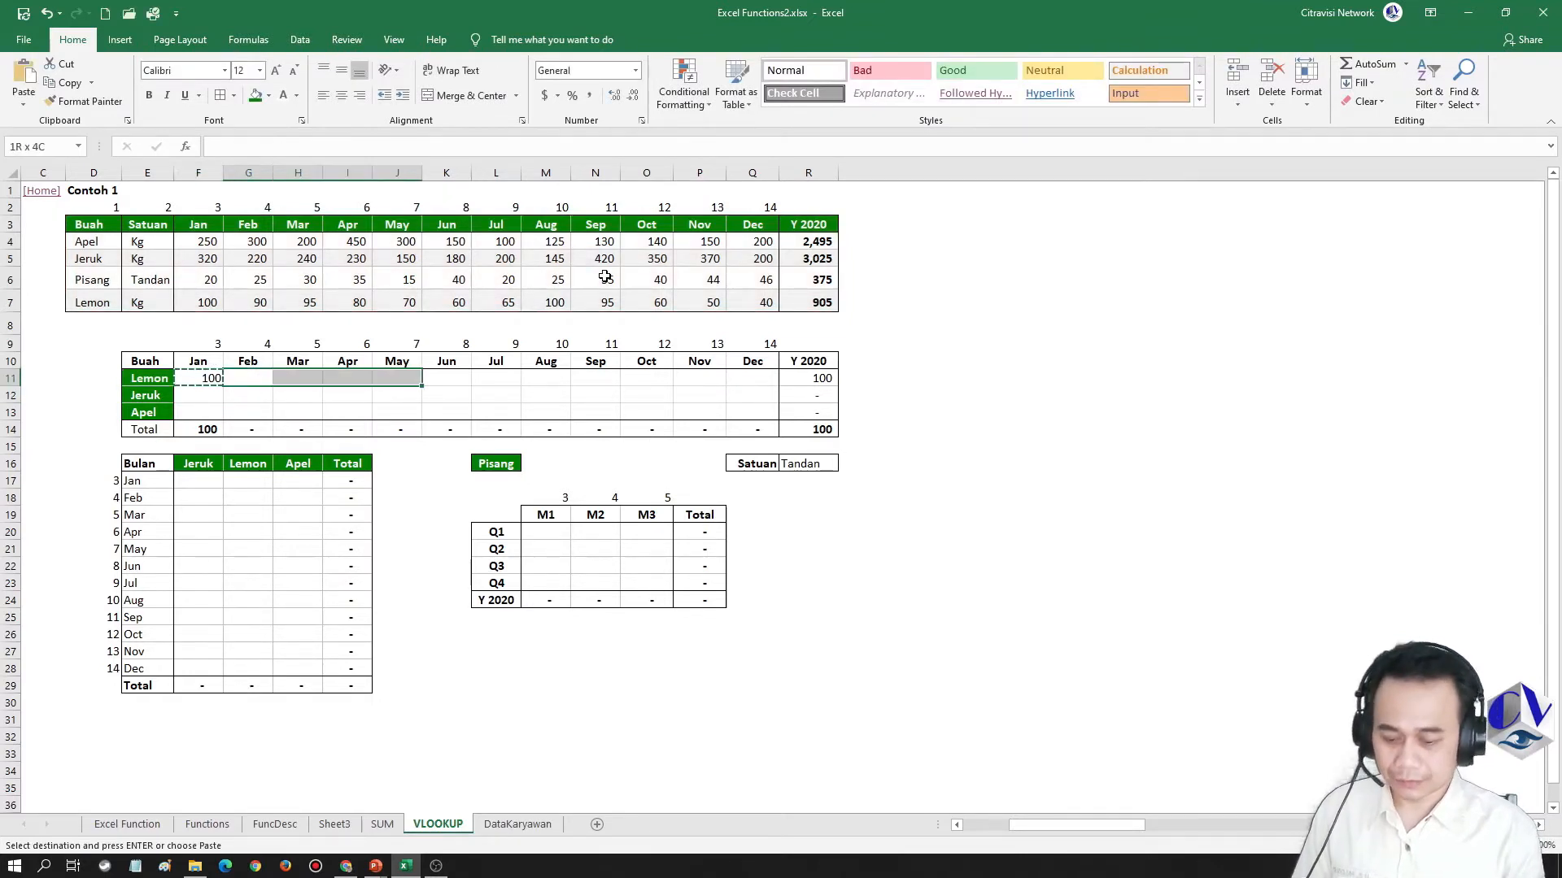
pyautogui.hotkey('shift', 'F10')
pyautogui.press('Return')
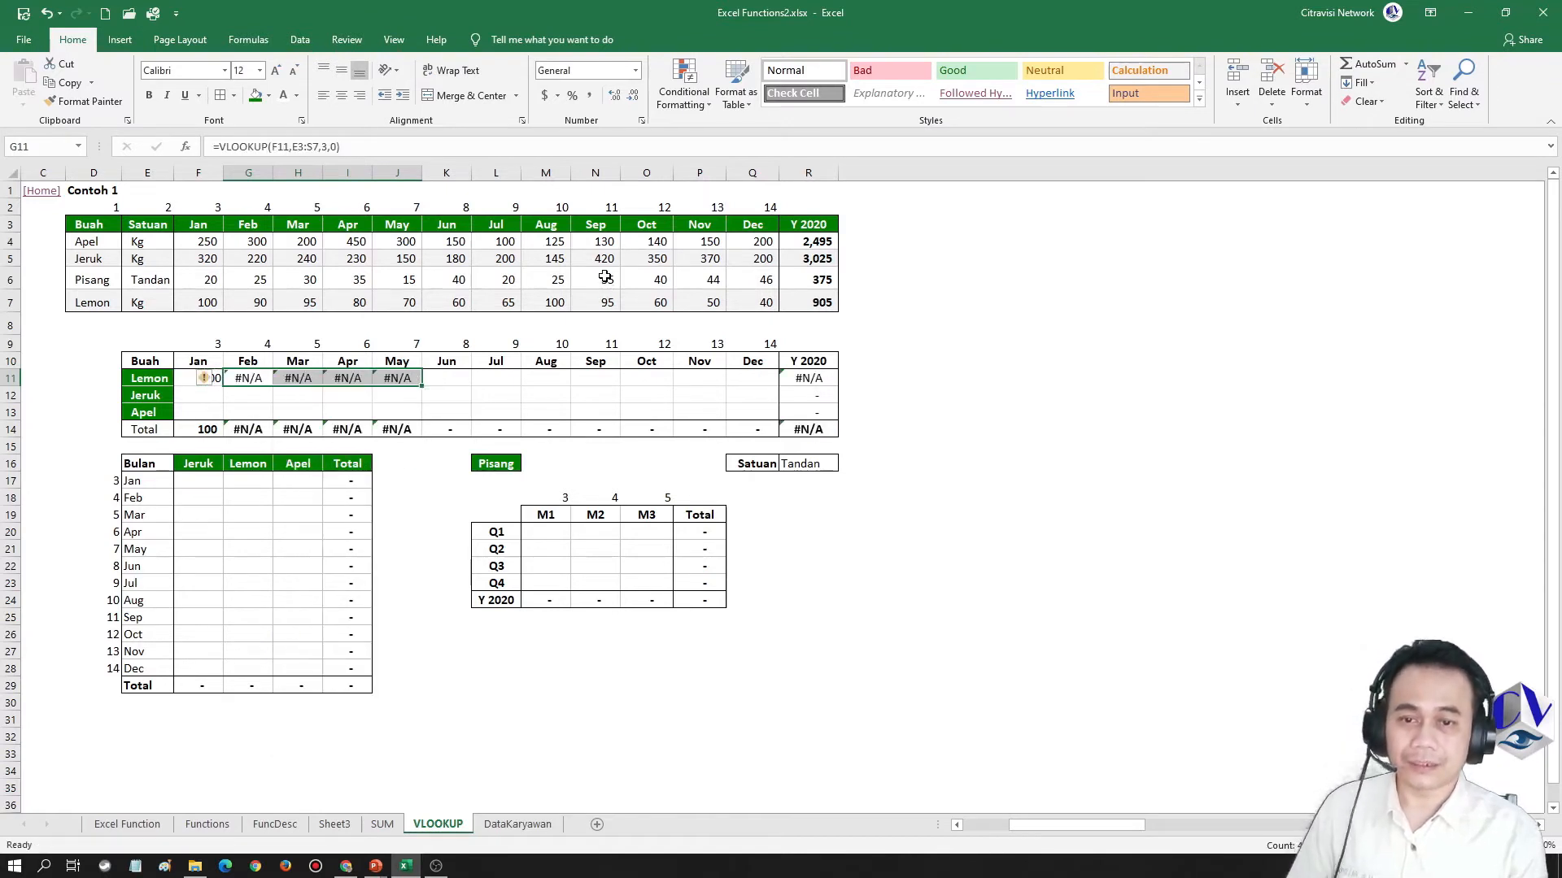
# Examine which cells the copied formula in J11 references for its lookup value and table
pyautogui.press('Right')
pyautogui.press('Right')
pyautogui.press('Right')
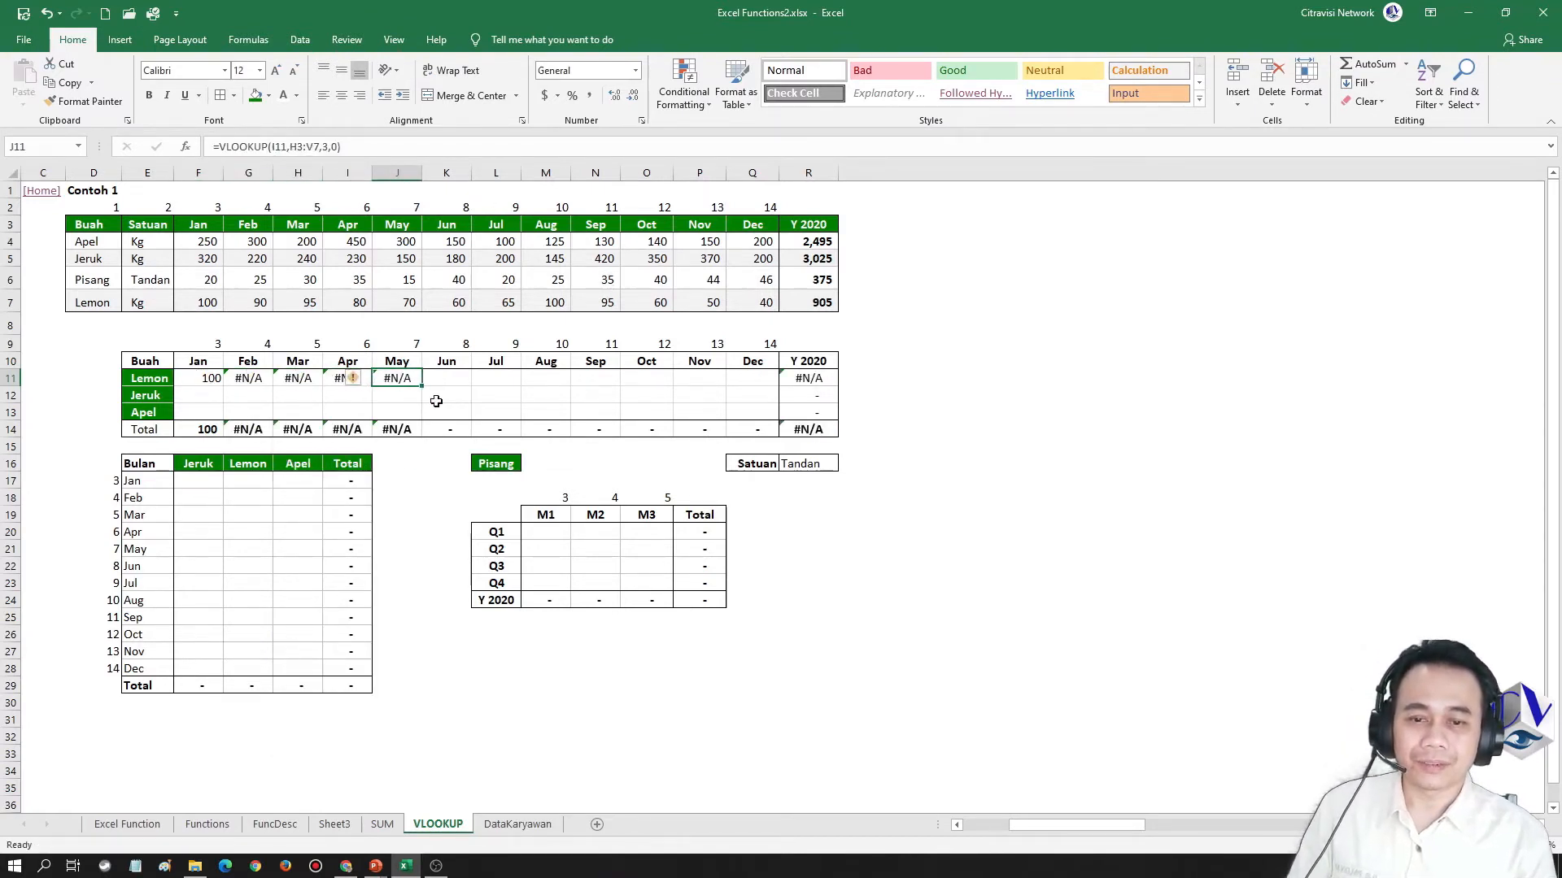
pyautogui.press('F2')
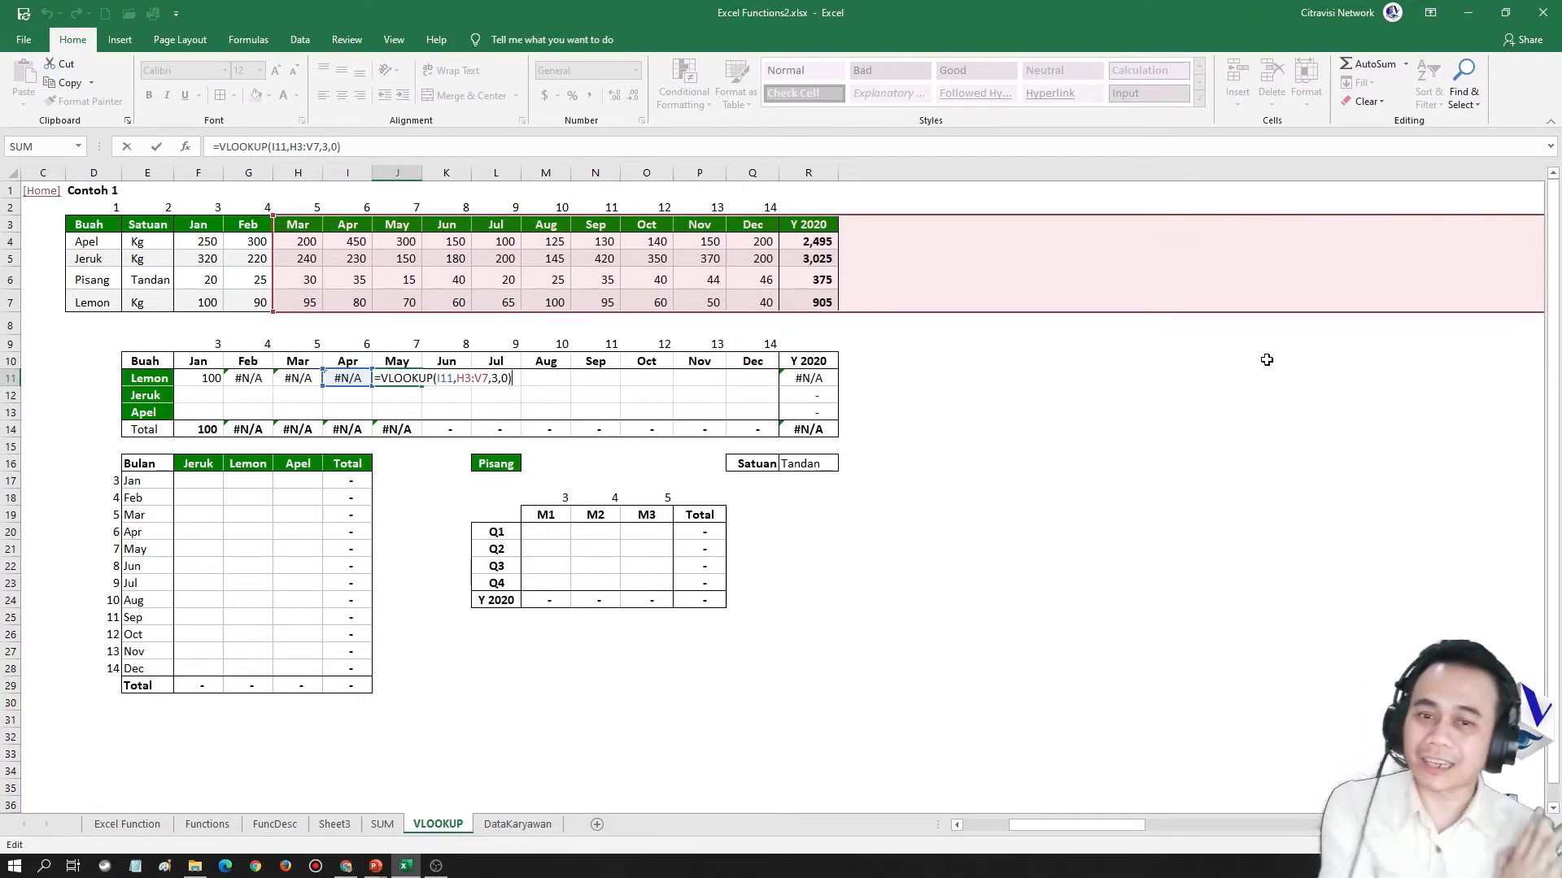
pyautogui.hotkey('ctrl', 'Return')
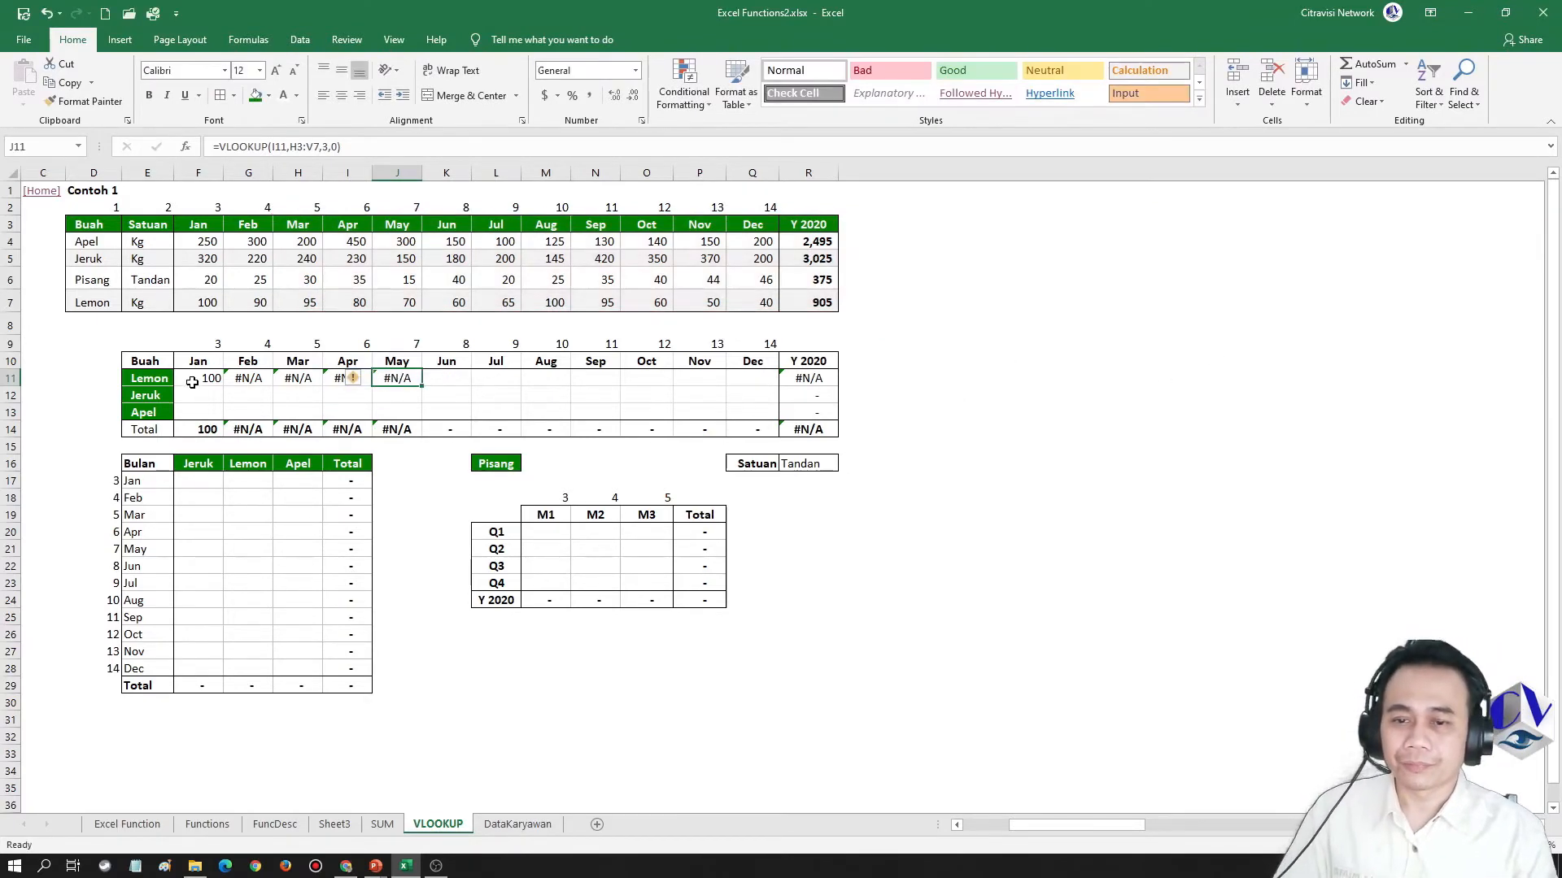
# Copy the F11 formula down to the Jeruk and Apel cells F12:F13, and examine the ranges referenced in F13
pyautogui.click(192, 382)
pyautogui.hotkey('ctrl', 'c')
pyautogui.press('Down')
pyautogui.hotkey('shift', 'Down')
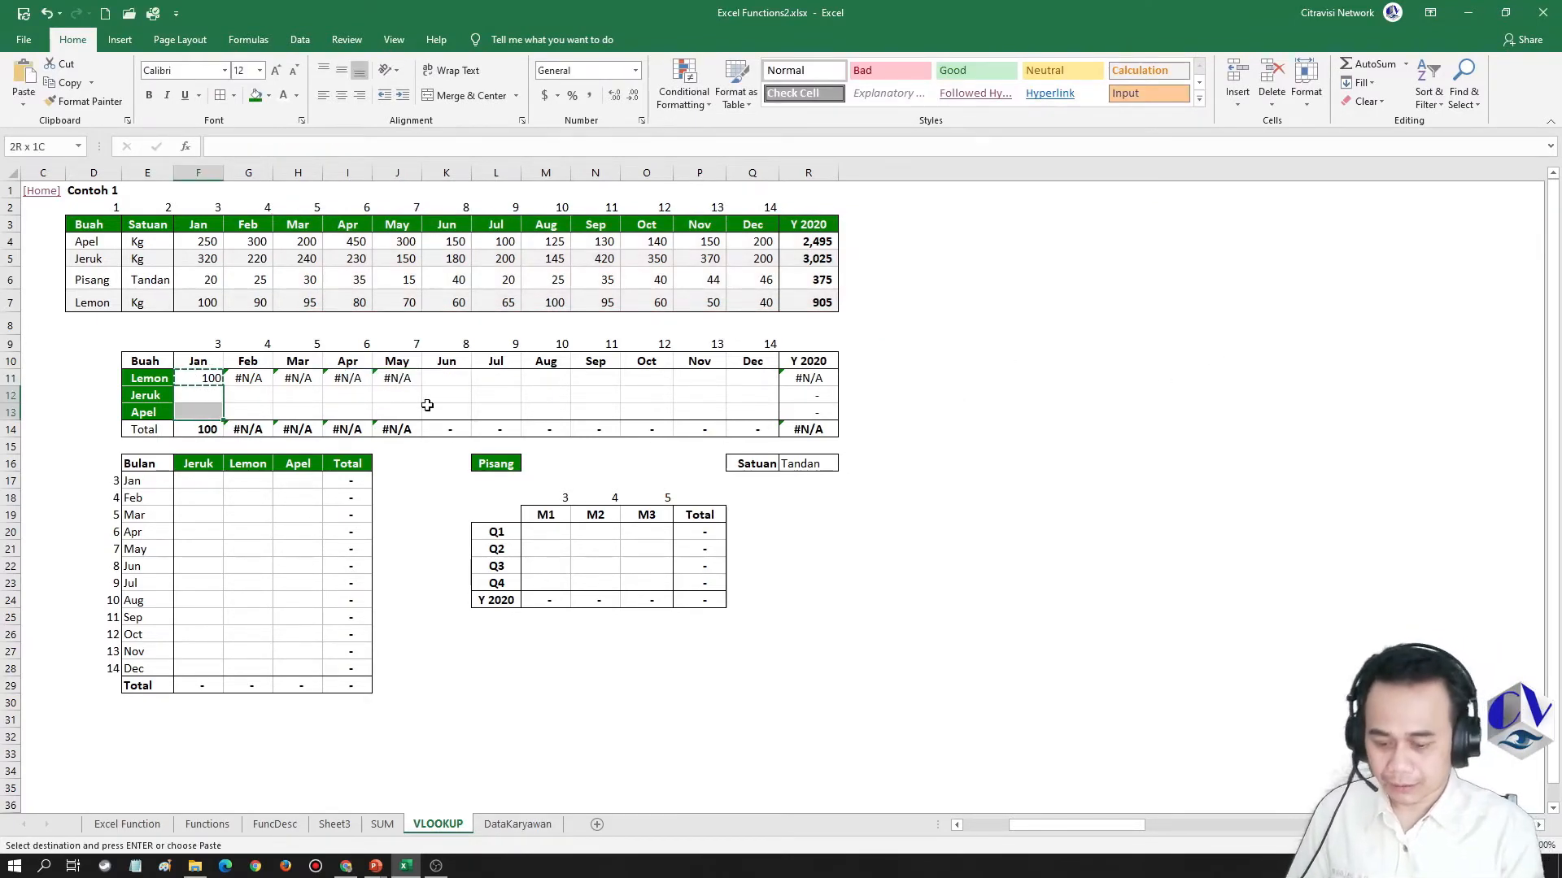
pyautogui.rightClick(427, 405)
pyautogui.click(511, 474)
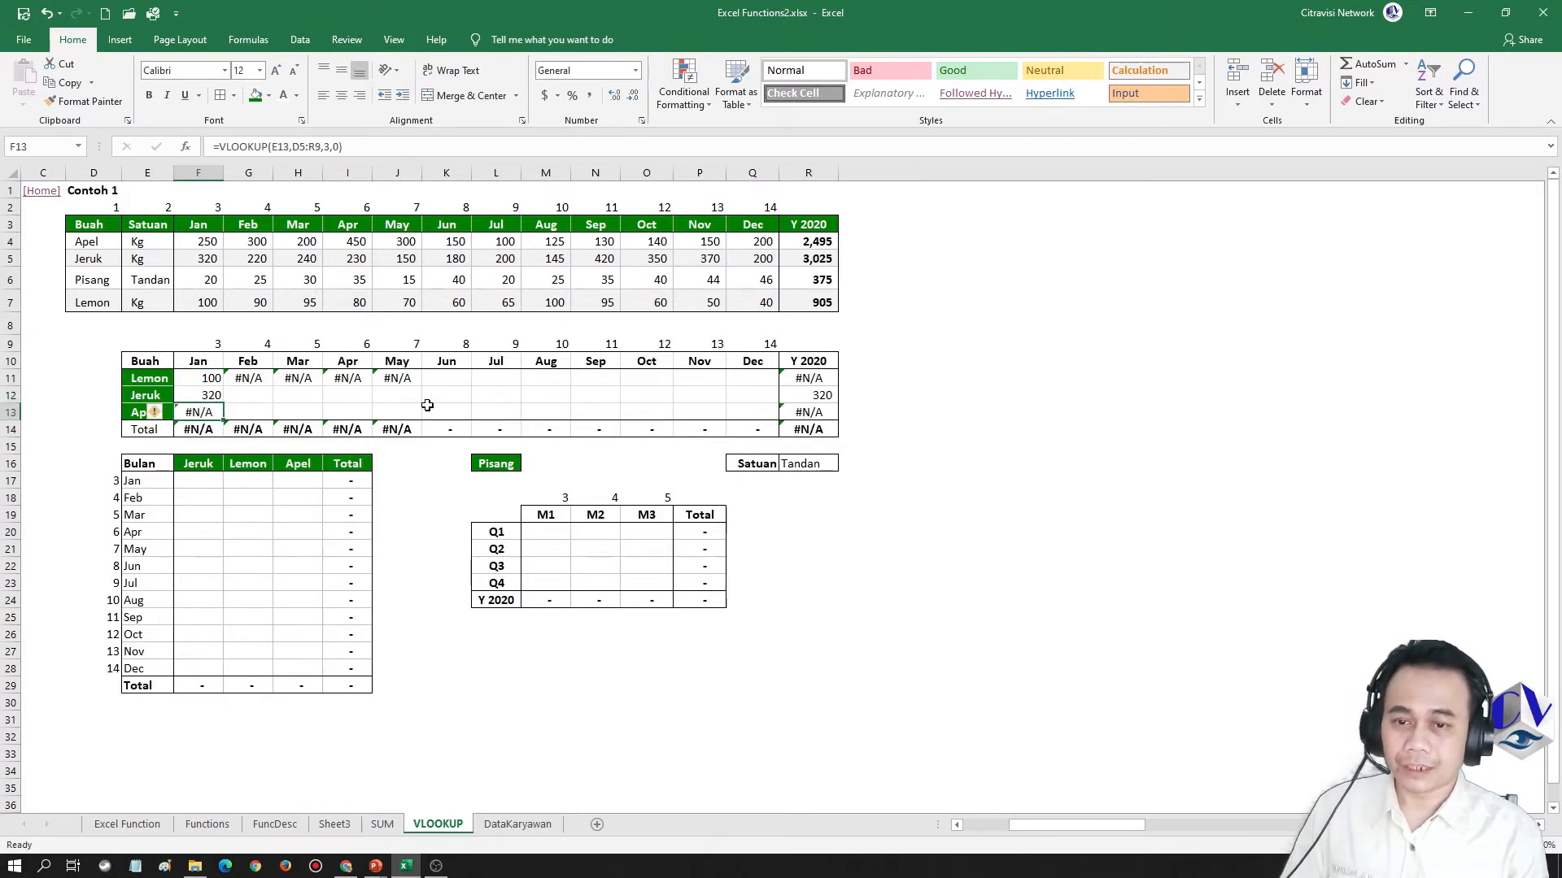
pyautogui.press('F2')
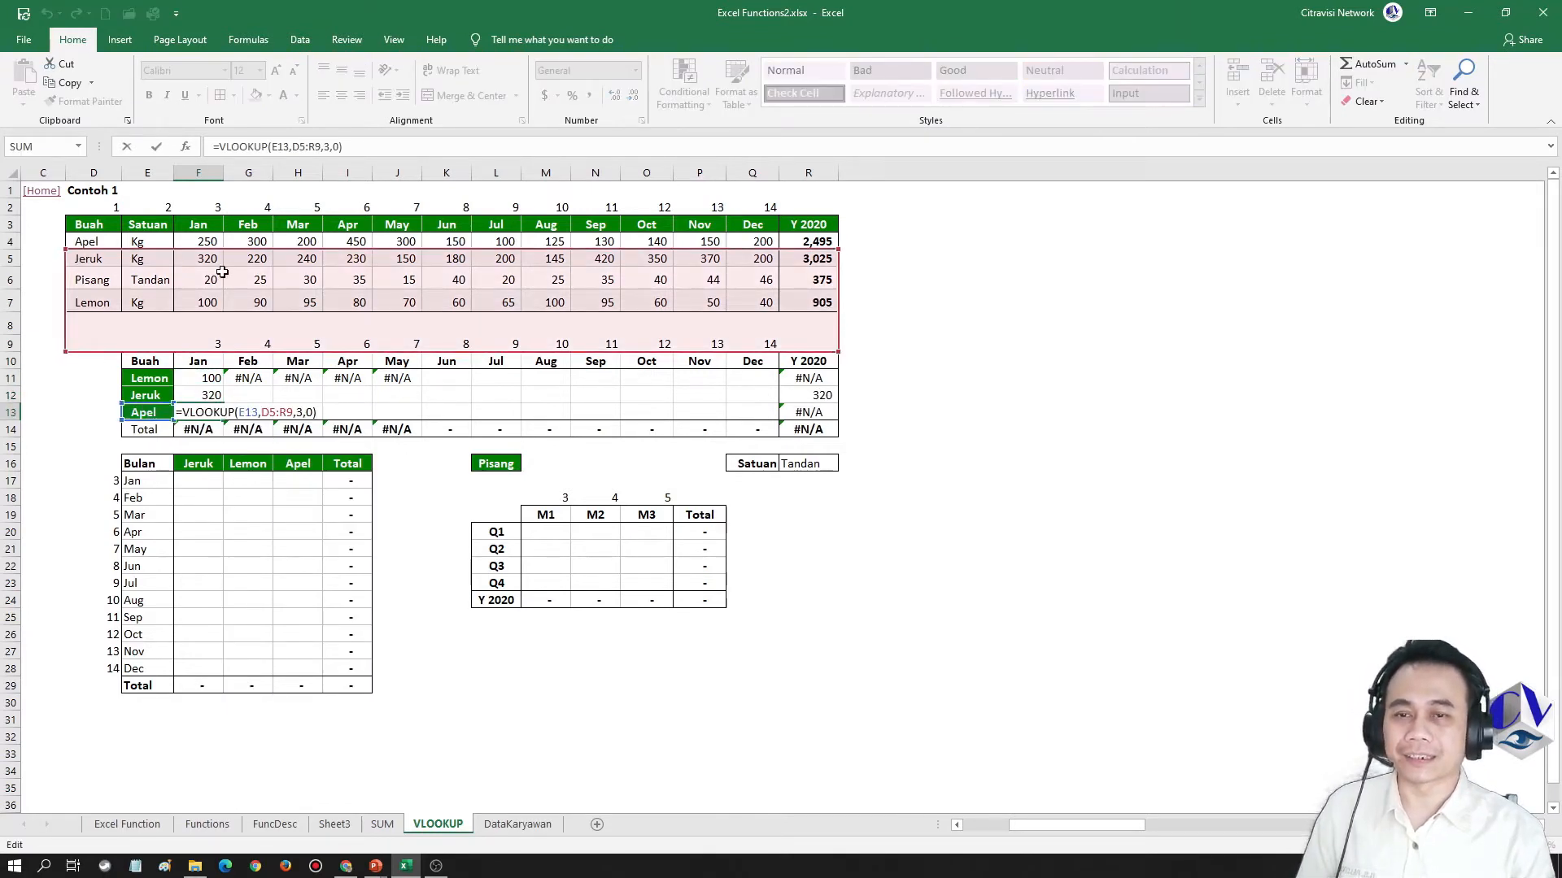
pyautogui.press('Escape')
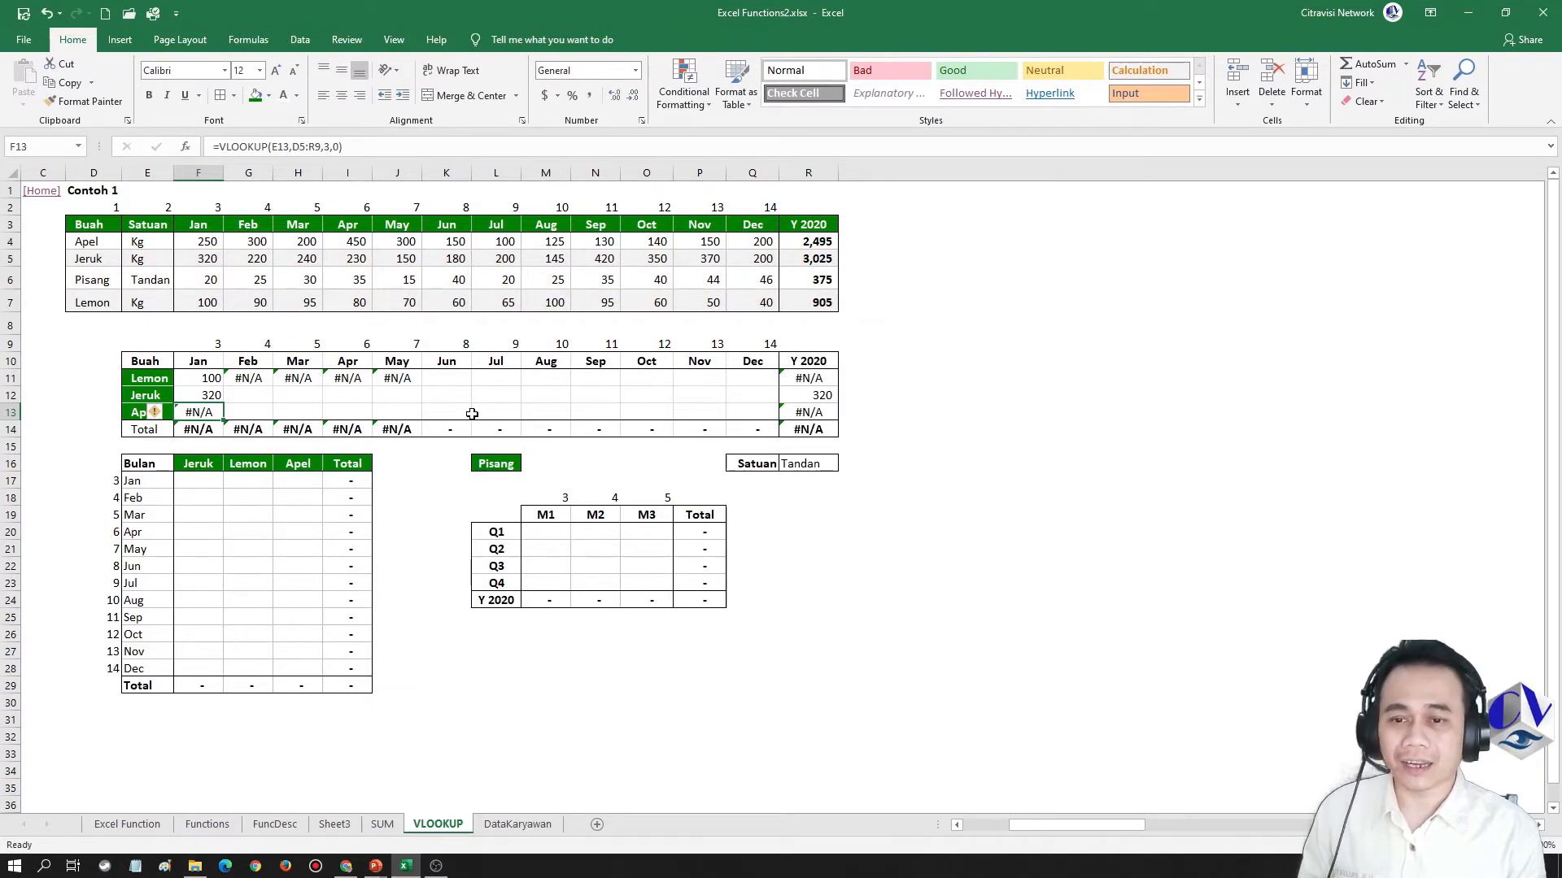
# Clear the copied formulas from the Jeruk and Apel January cells, F12:F13
pyautogui.press('Right')
pyautogui.press('Left')
pyautogui.press('Up')
pyautogui.press('Up')
pyautogui.press('Down')
pyautogui.hotkey('shift', 'Down')
pyautogui.press('Delete')
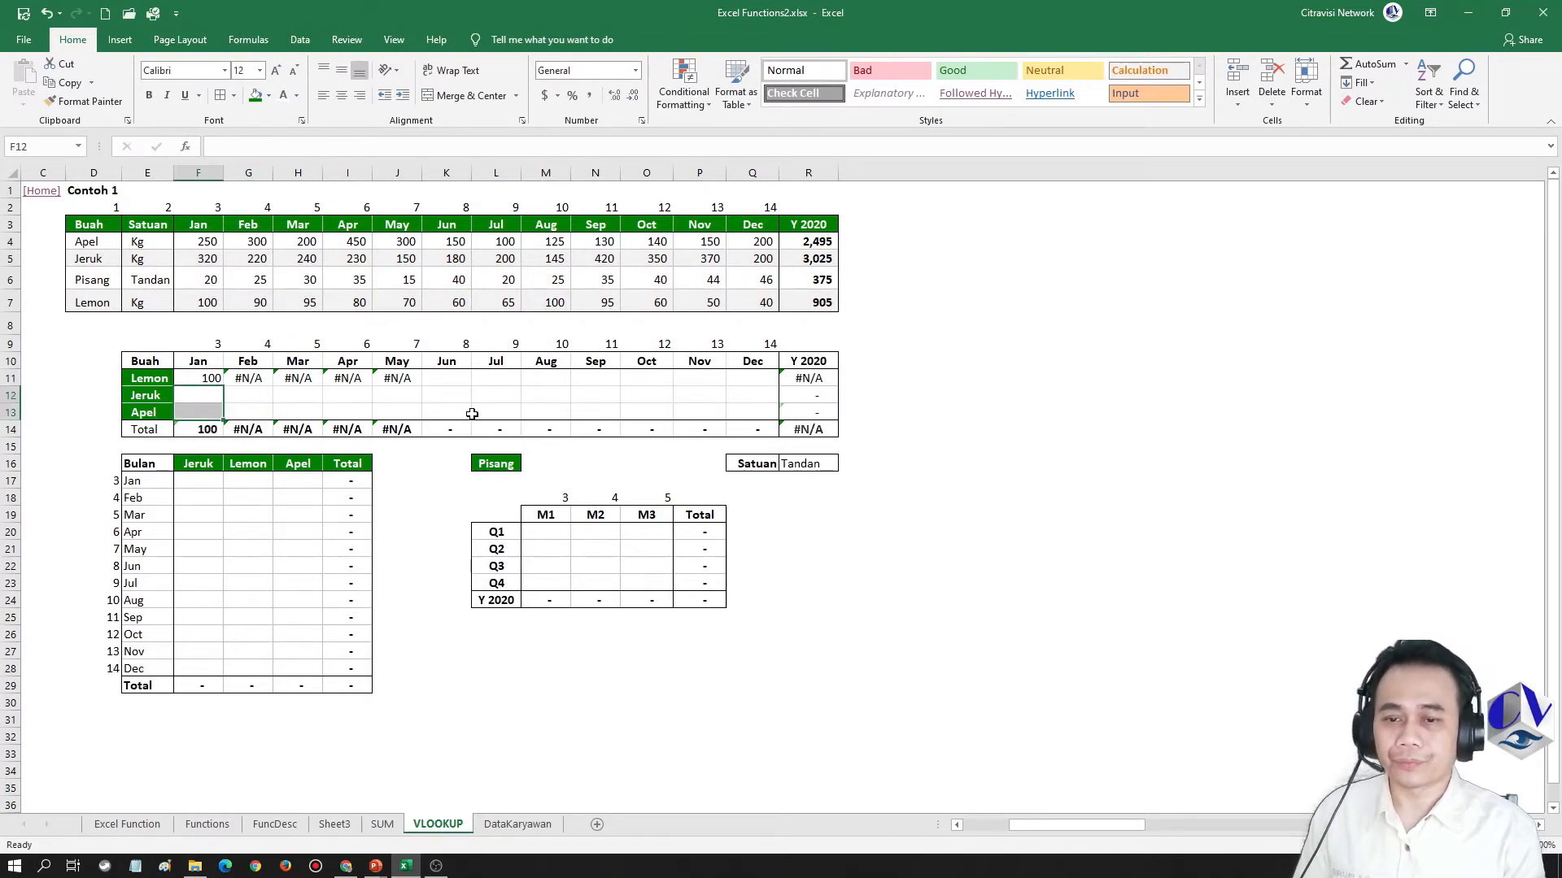
# Clear the copied formulas from the Lemon row's Feb to May cells, G11:J11
pyautogui.press('Up')
pyautogui.press('Right')
pyautogui.hotkey('shift', 'Right')
pyautogui.hotkey('shift', 'Right')
pyautogui.hotkey('shift', 'Right')
pyautogui.press('Delete')
# Make the table range in the F11 VLOOKUP formula fully absolute as $D$3:$R$7
pyautogui.press('Left')
pyautogui.press('F2')
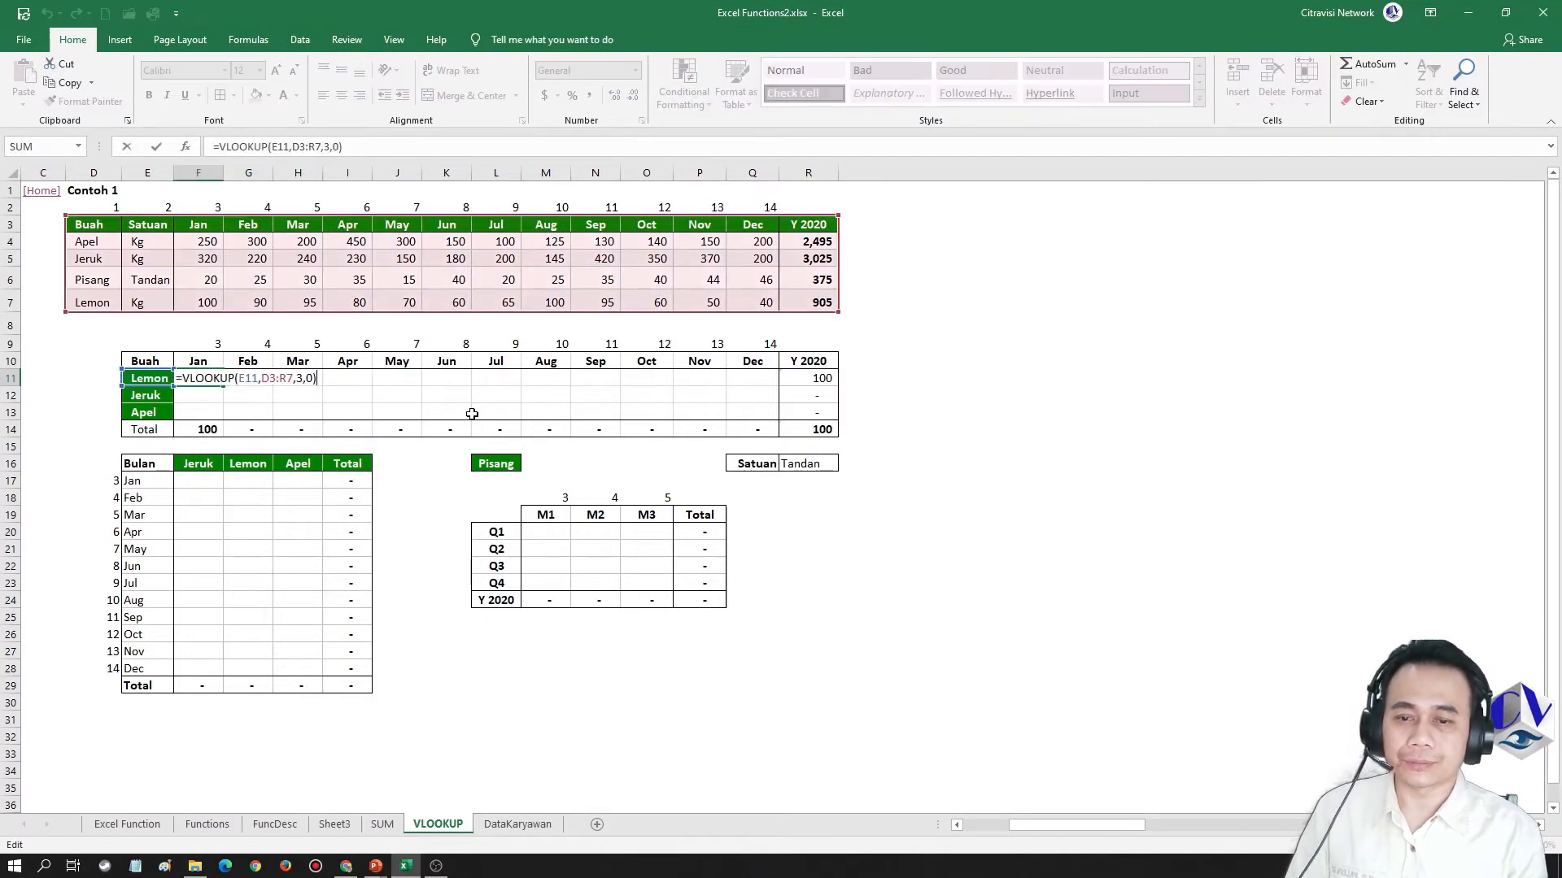
pyautogui.press('Left')
pyautogui.press('Left')
pyautogui.press('Left')
pyautogui.press('Left')
pyautogui.press('Left')
pyautogui.press('Left')
pyautogui.press('Left')
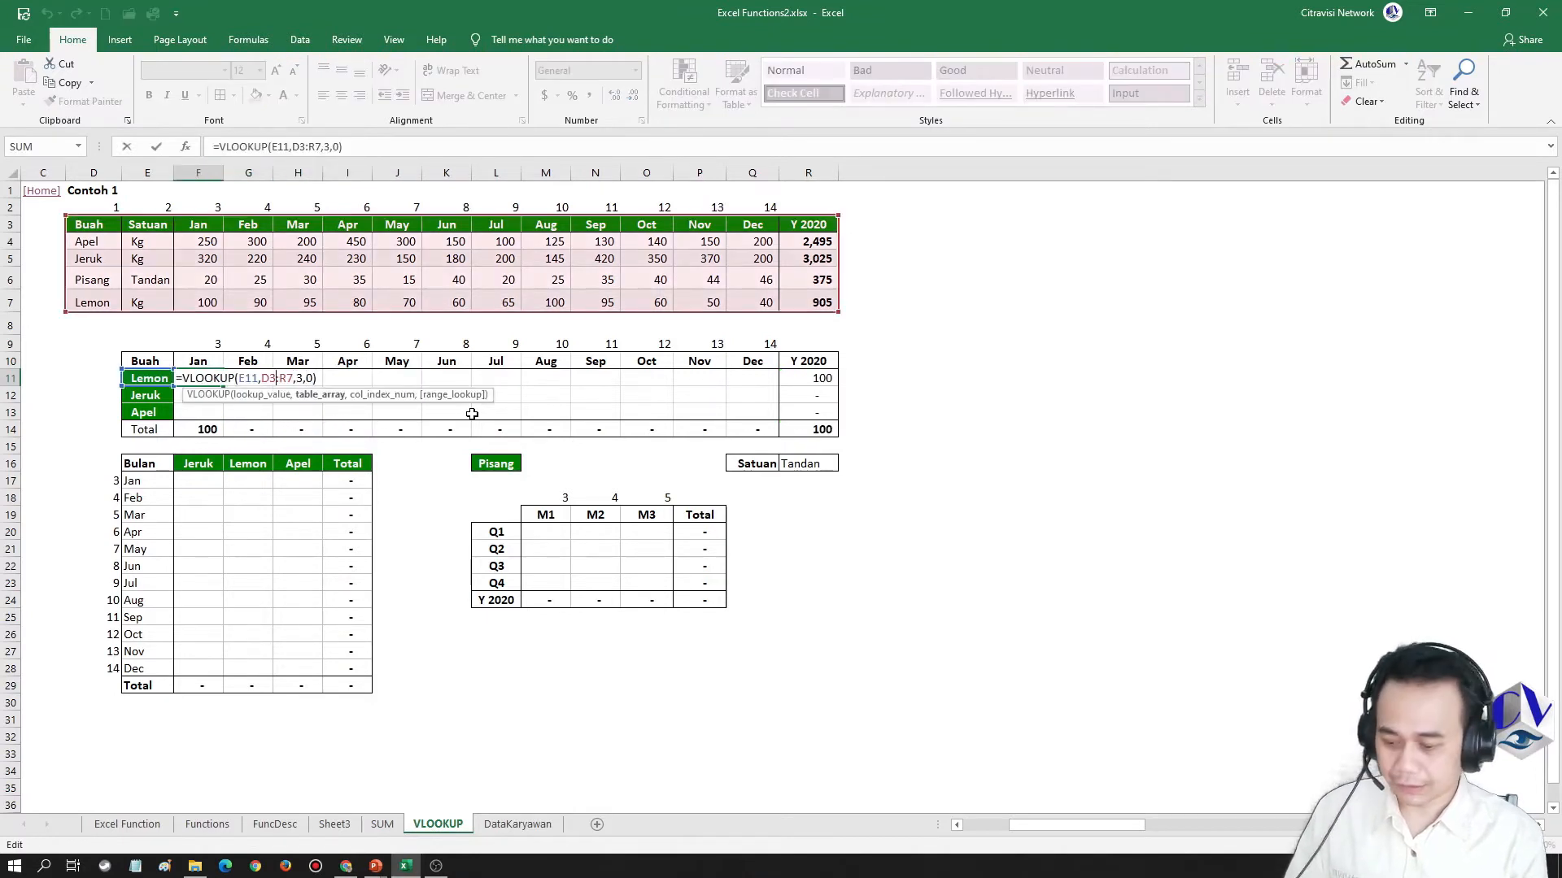
pyautogui.press('F3')
pyautogui.press('Escape')
pyautogui.press('F4')
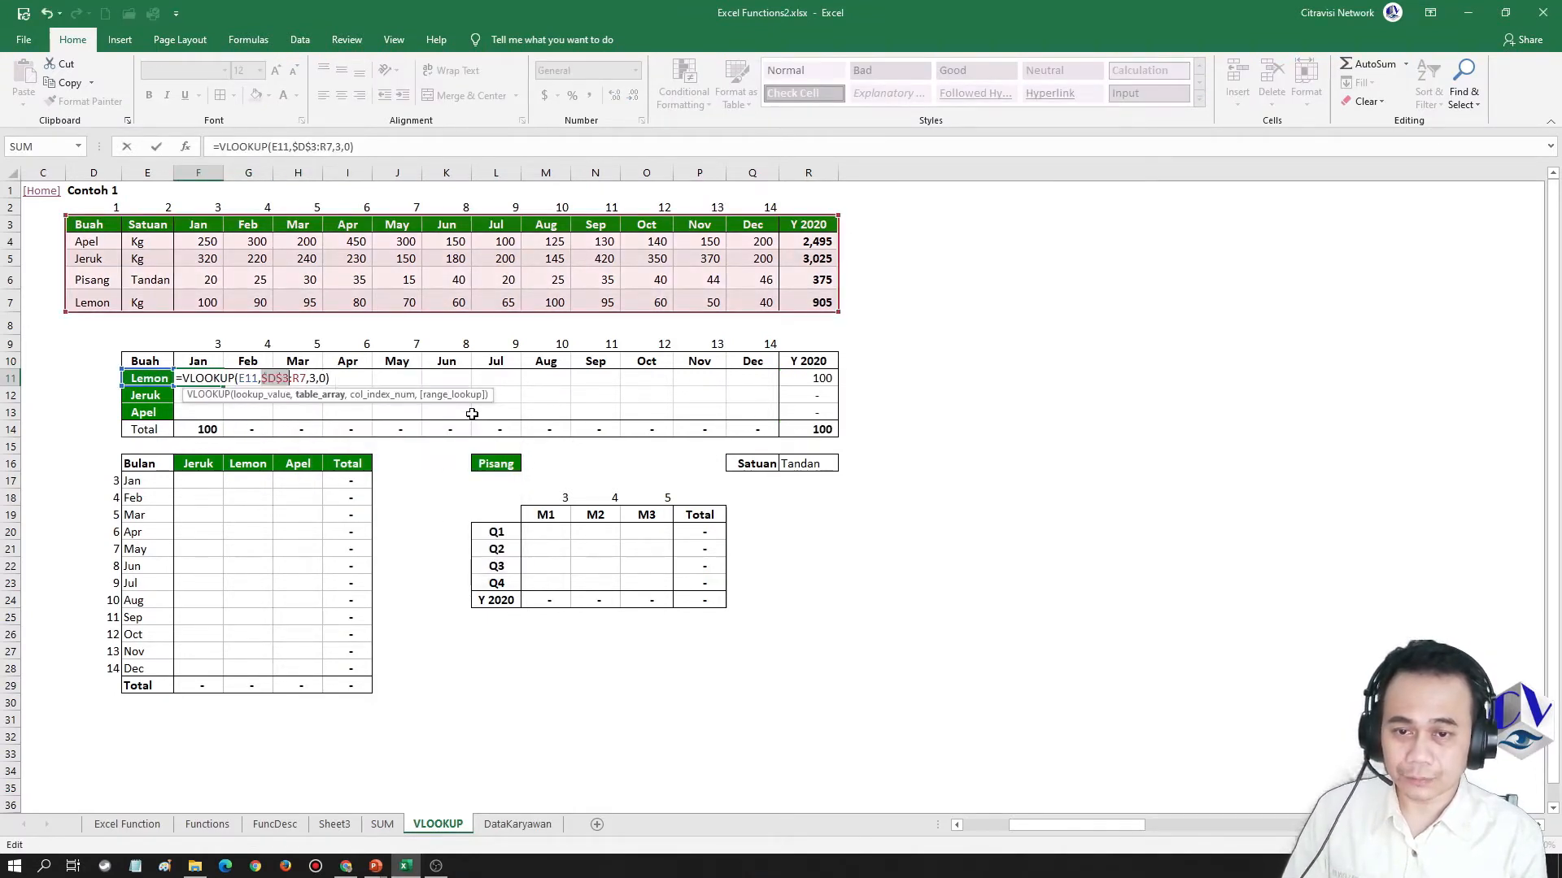
pyautogui.press('Right')
pyautogui.press('F4')
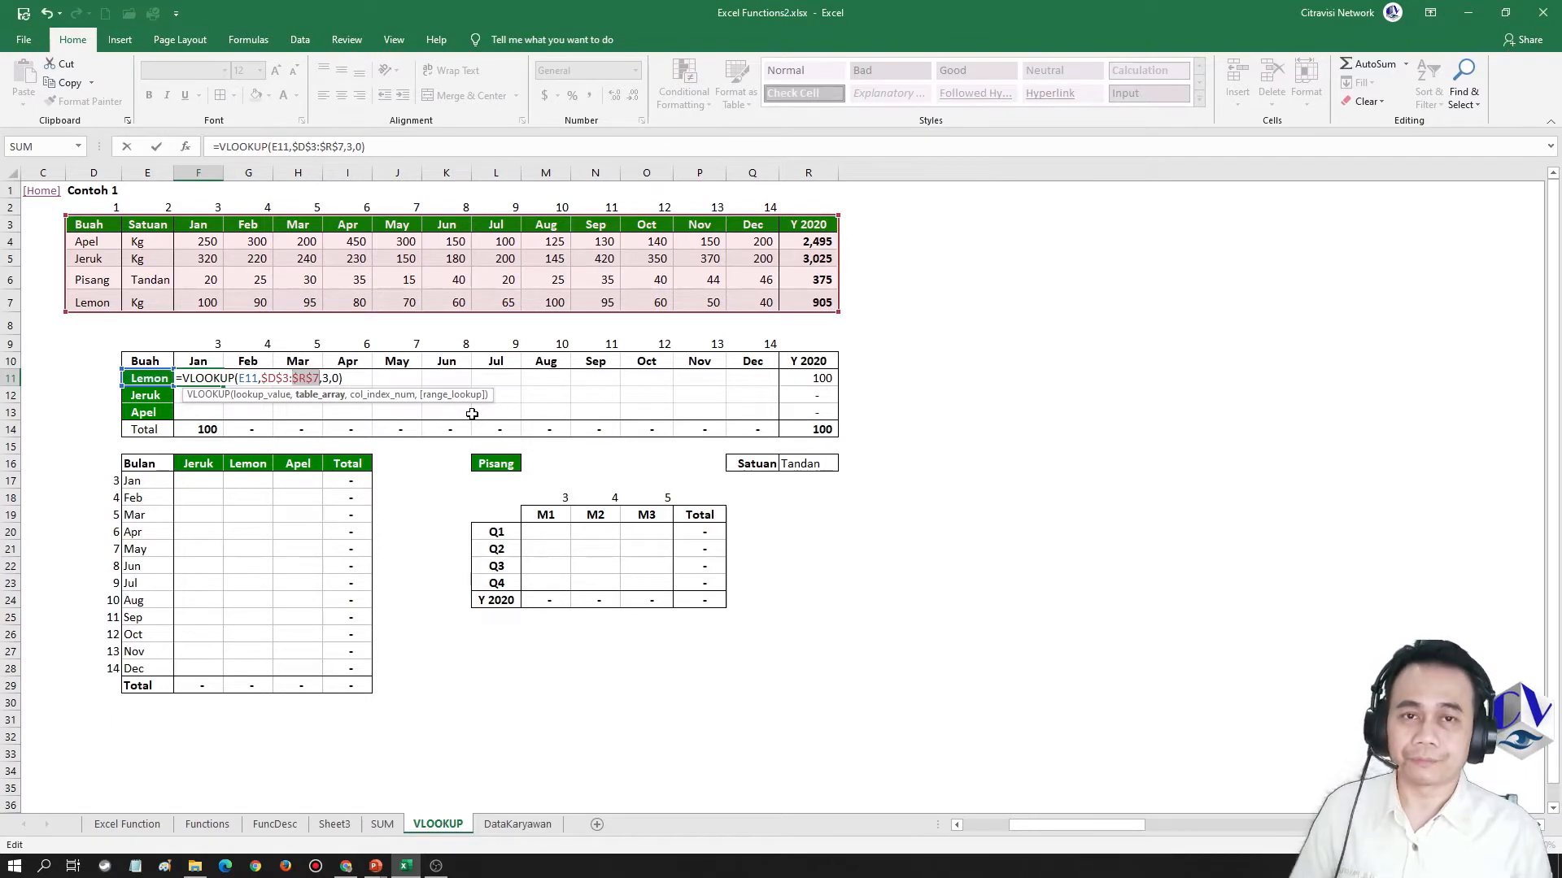
pyautogui.hotkey('ctrl', 'Return')
# Copy the F11 formula to the Lemon row's December cell Q11 as a formula only, and examine the cells it references
pyautogui.hotkey('ctrl', 'c')
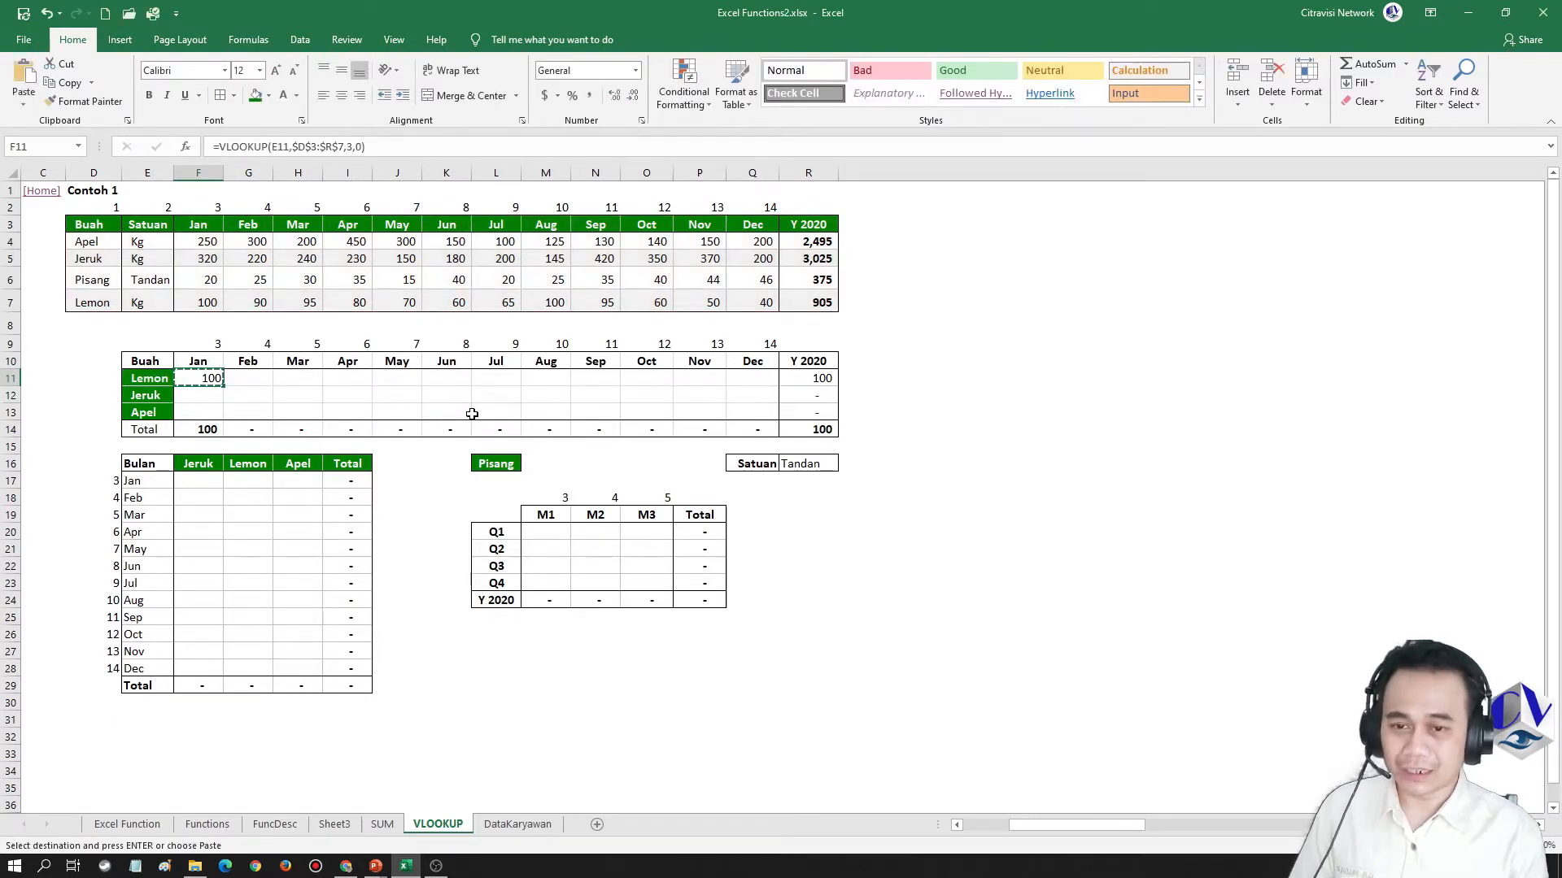
pyautogui.press('Right')
pyautogui.hotkey('ctrl', 'Right')
pyautogui.press('Left')
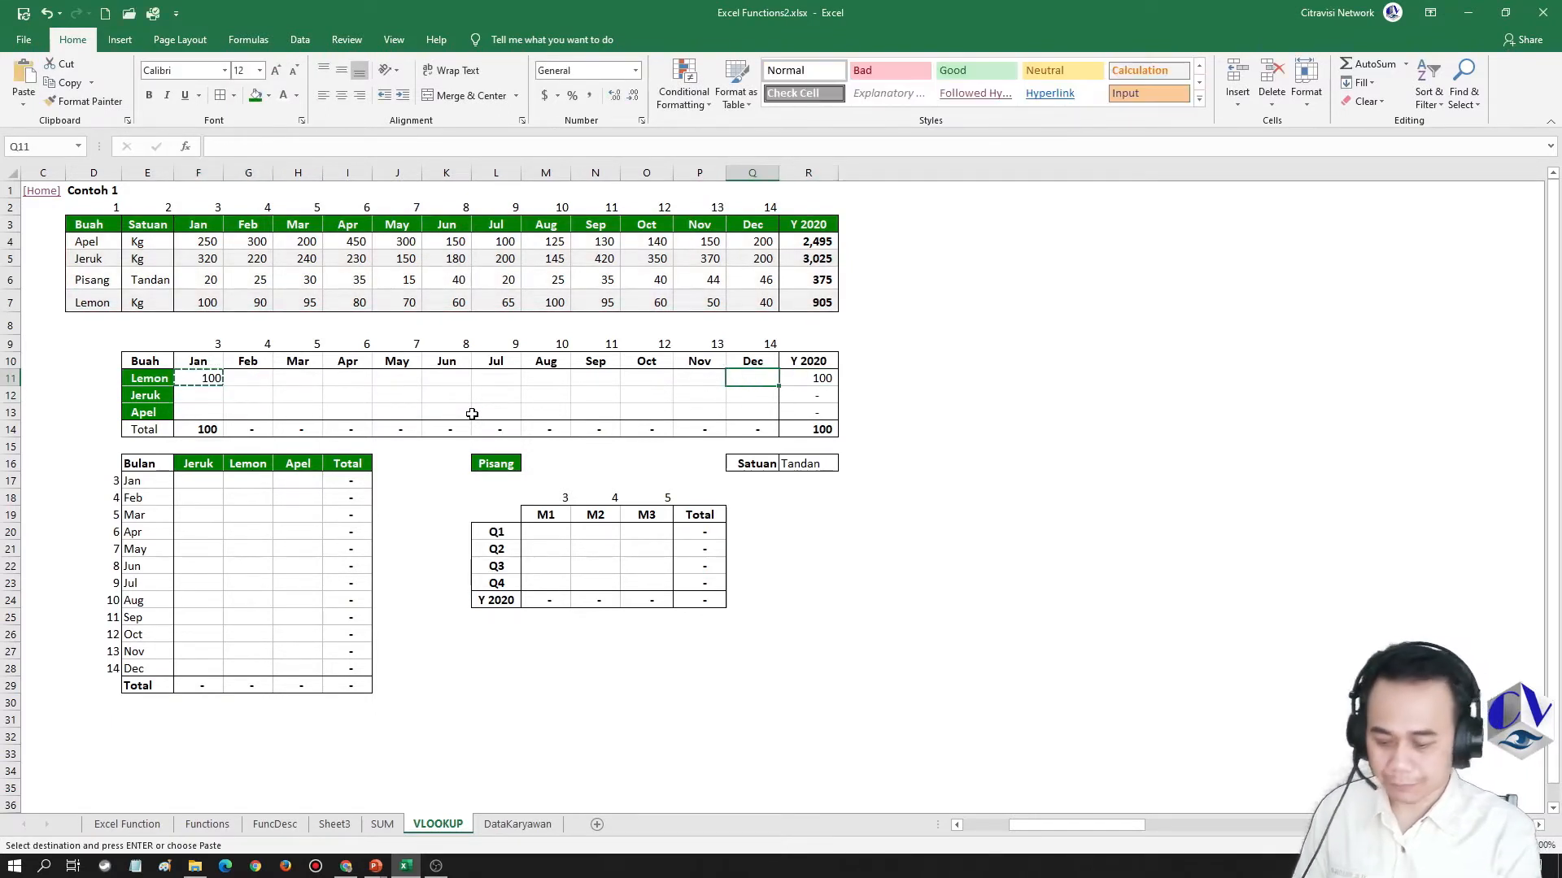
pyautogui.press('Menu')
pyautogui.press('f')
pyautogui.press('Return')
pyautogui.press('Escape')
pyautogui.press('F2')
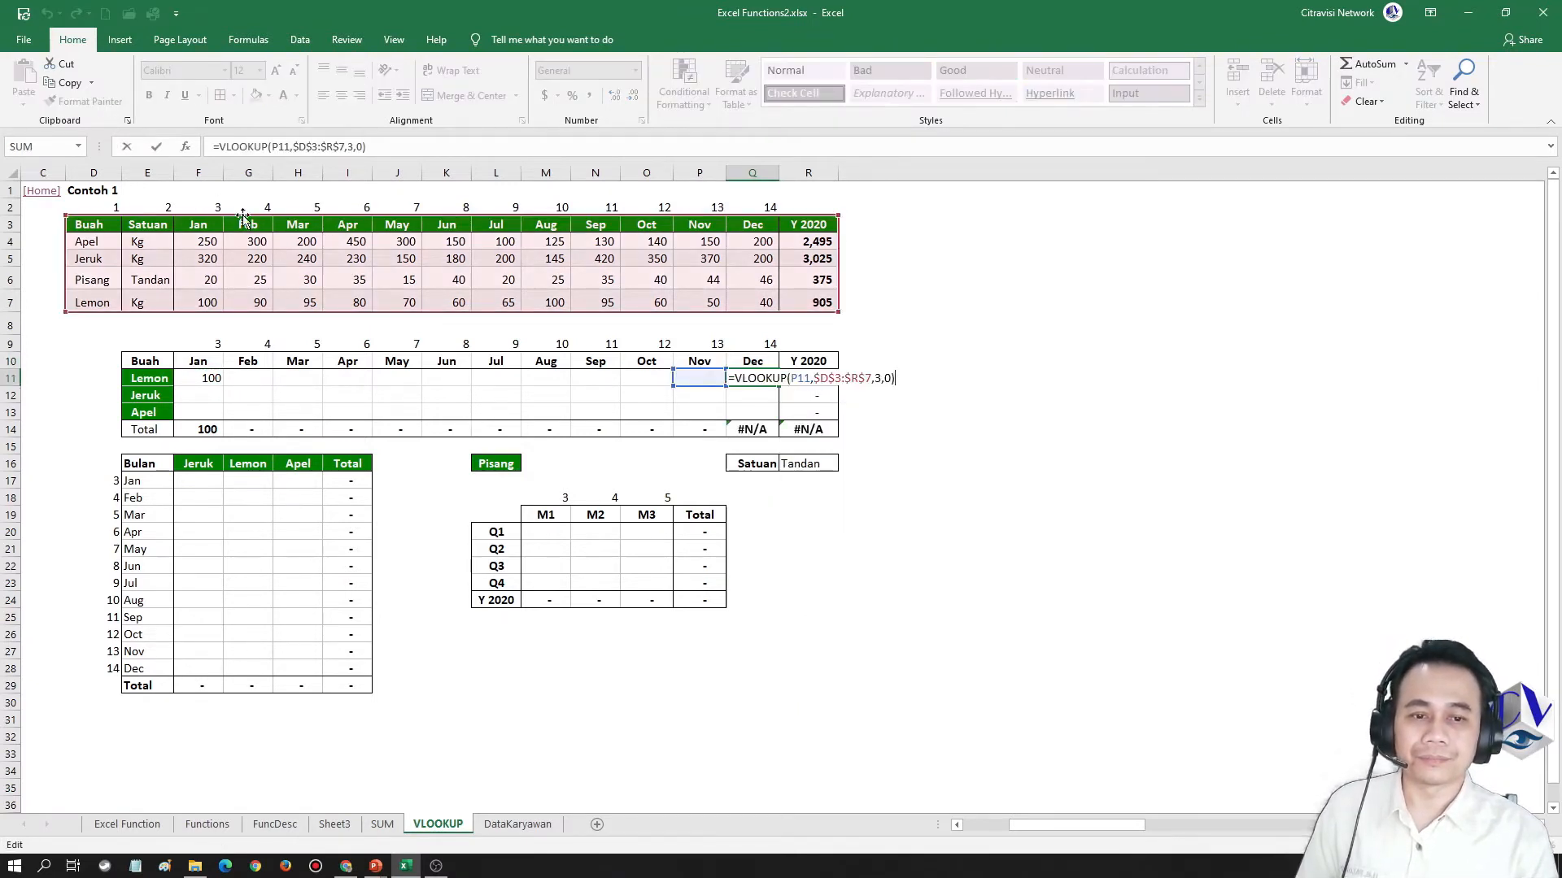
pyautogui.press('Escape')
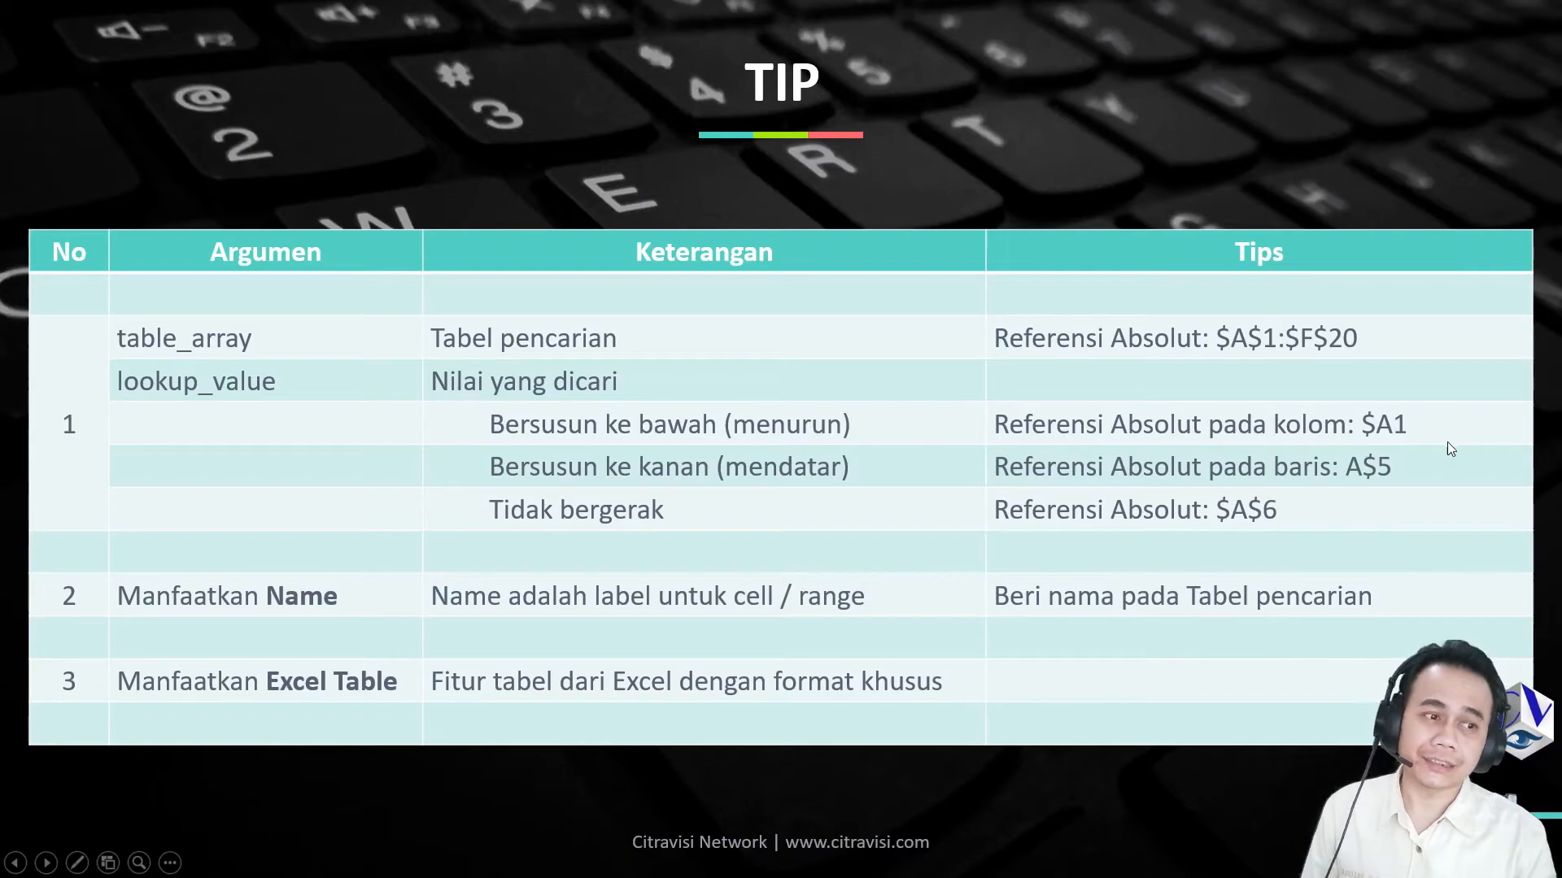
# Return to the Excel workbook and clear the copied formula from the Lemon row's December cell, Q11
pyautogui.hotkey('alt', 'Tab')
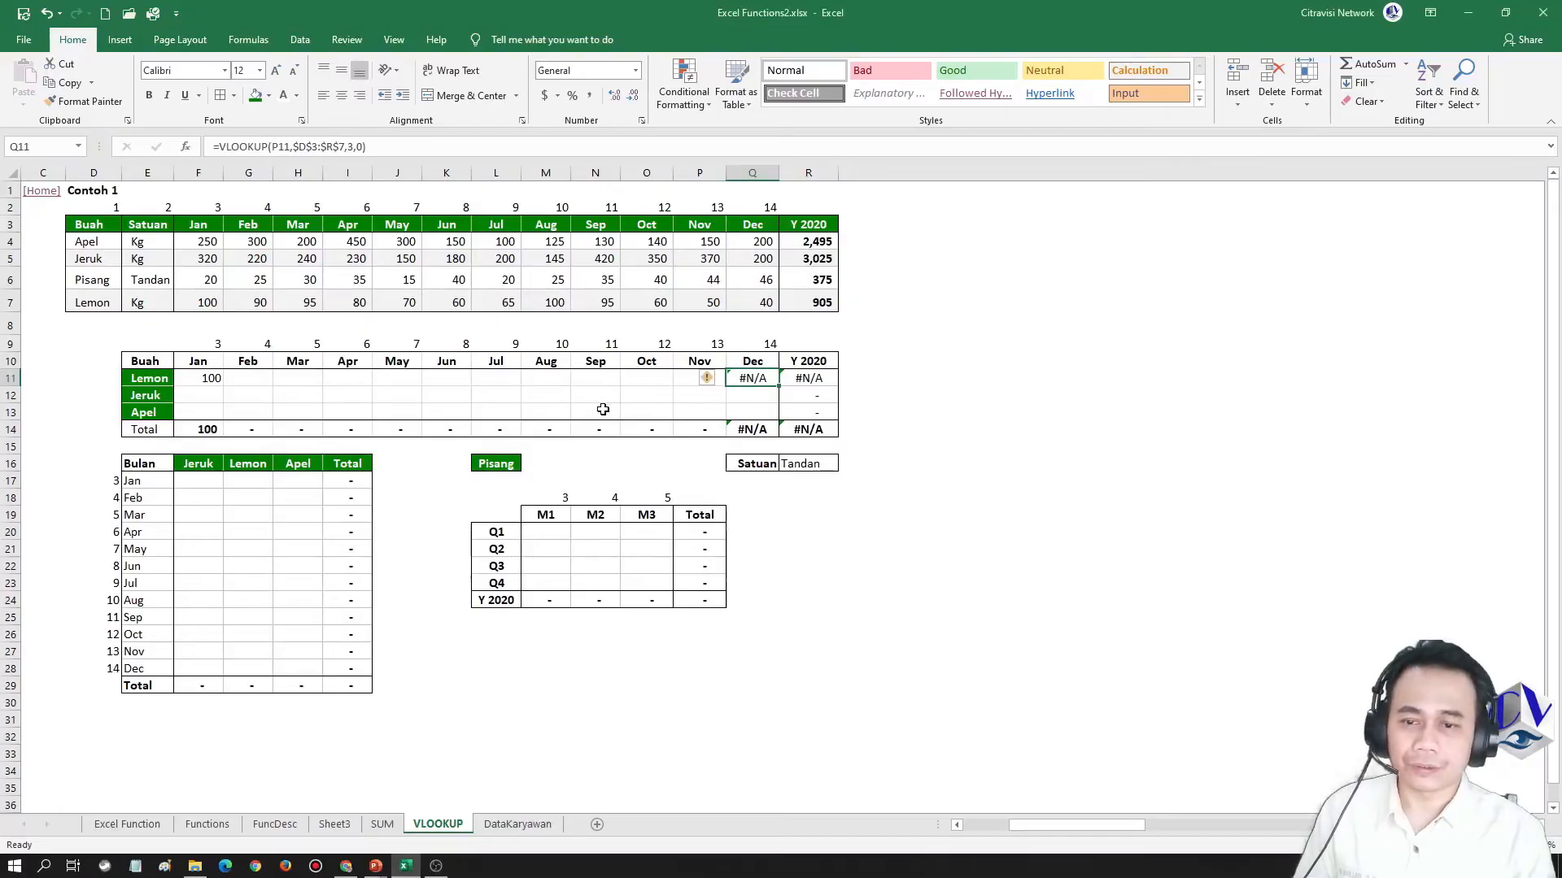
pyautogui.press('Delete')
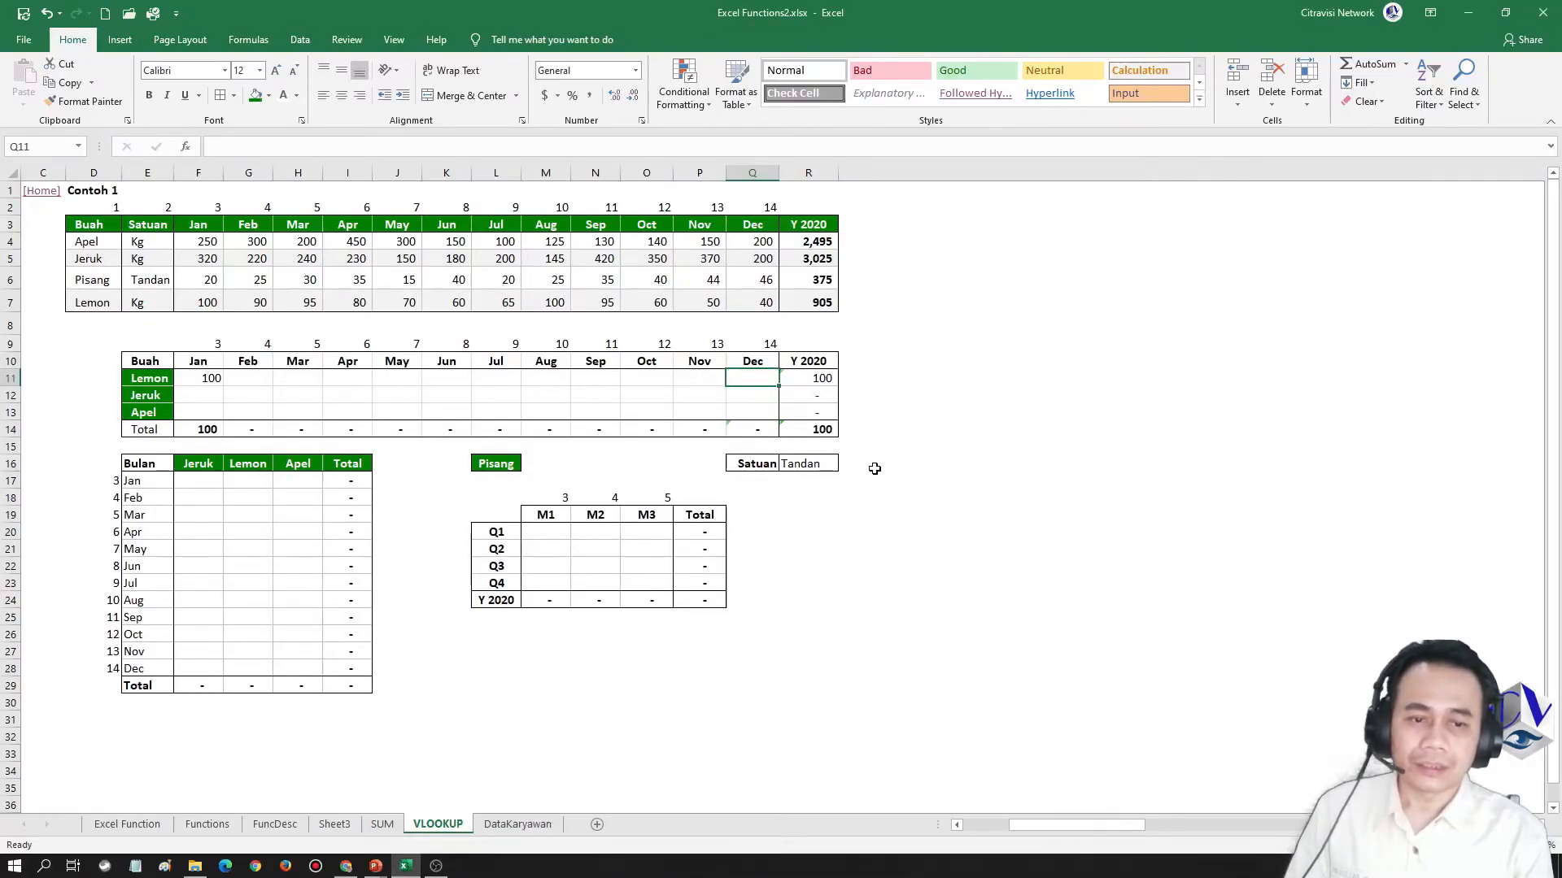
pyautogui.press('Left')
pyautogui.press('Left')
pyautogui.press('Left')
pyautogui.press('Left')
pyautogui.press('Left')
pyautogui.press('Left')
pyautogui.press('Left')
pyautogui.press('Left')
pyautogui.press('Left')
pyautogui.press('Left')
pyautogui.press('Left')
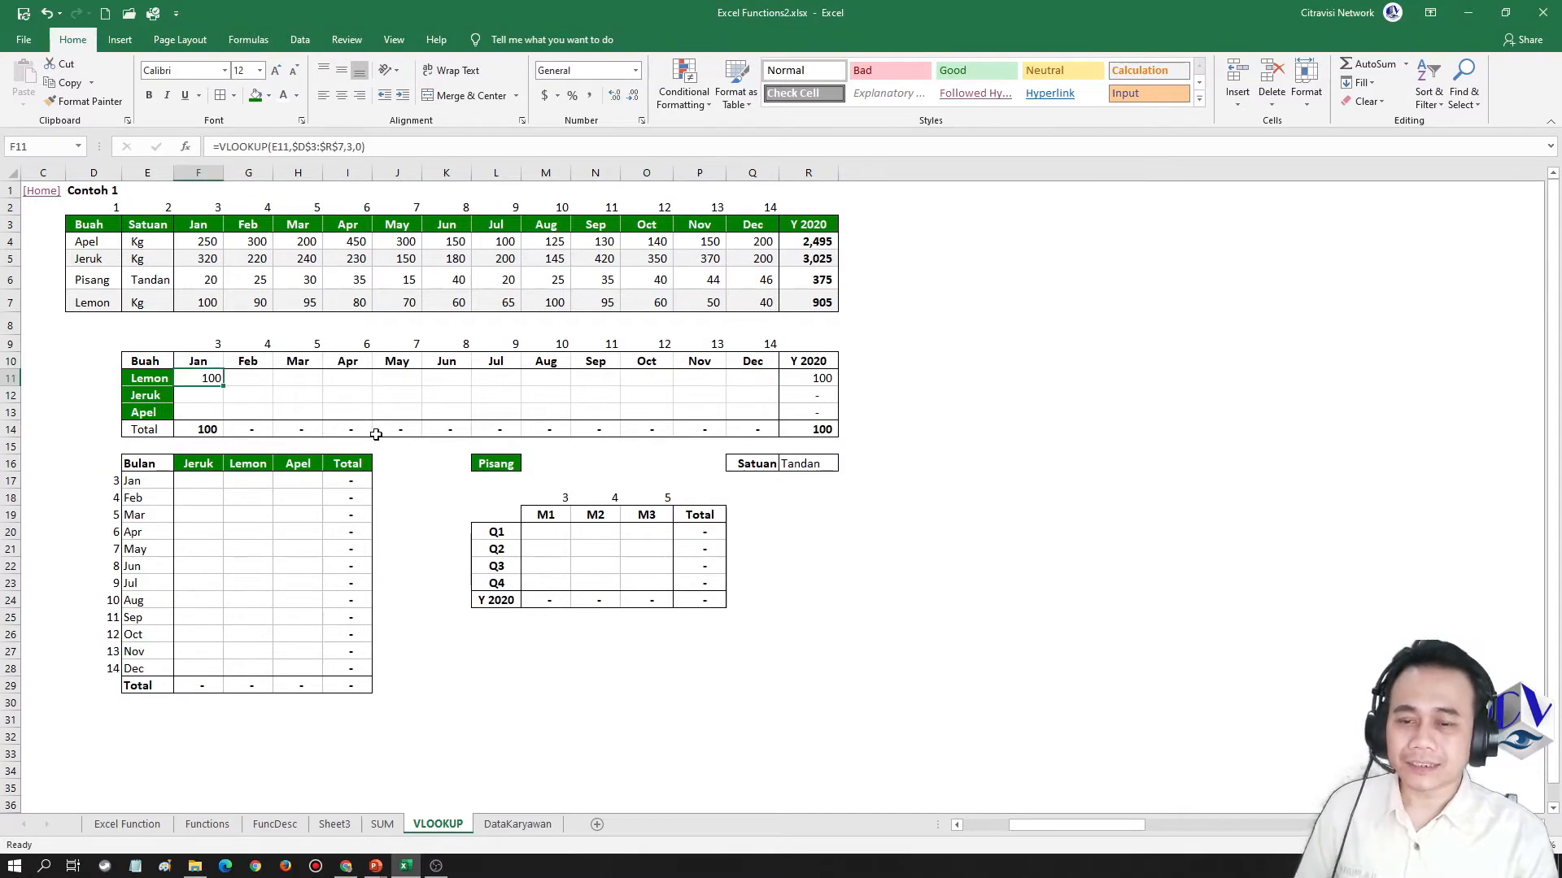
# Lock only the column of the lookup value in the F11 formula, making it =VLOOKUP($E11,$D$3:$R$7,3,0)
pyautogui.click(140, 379)
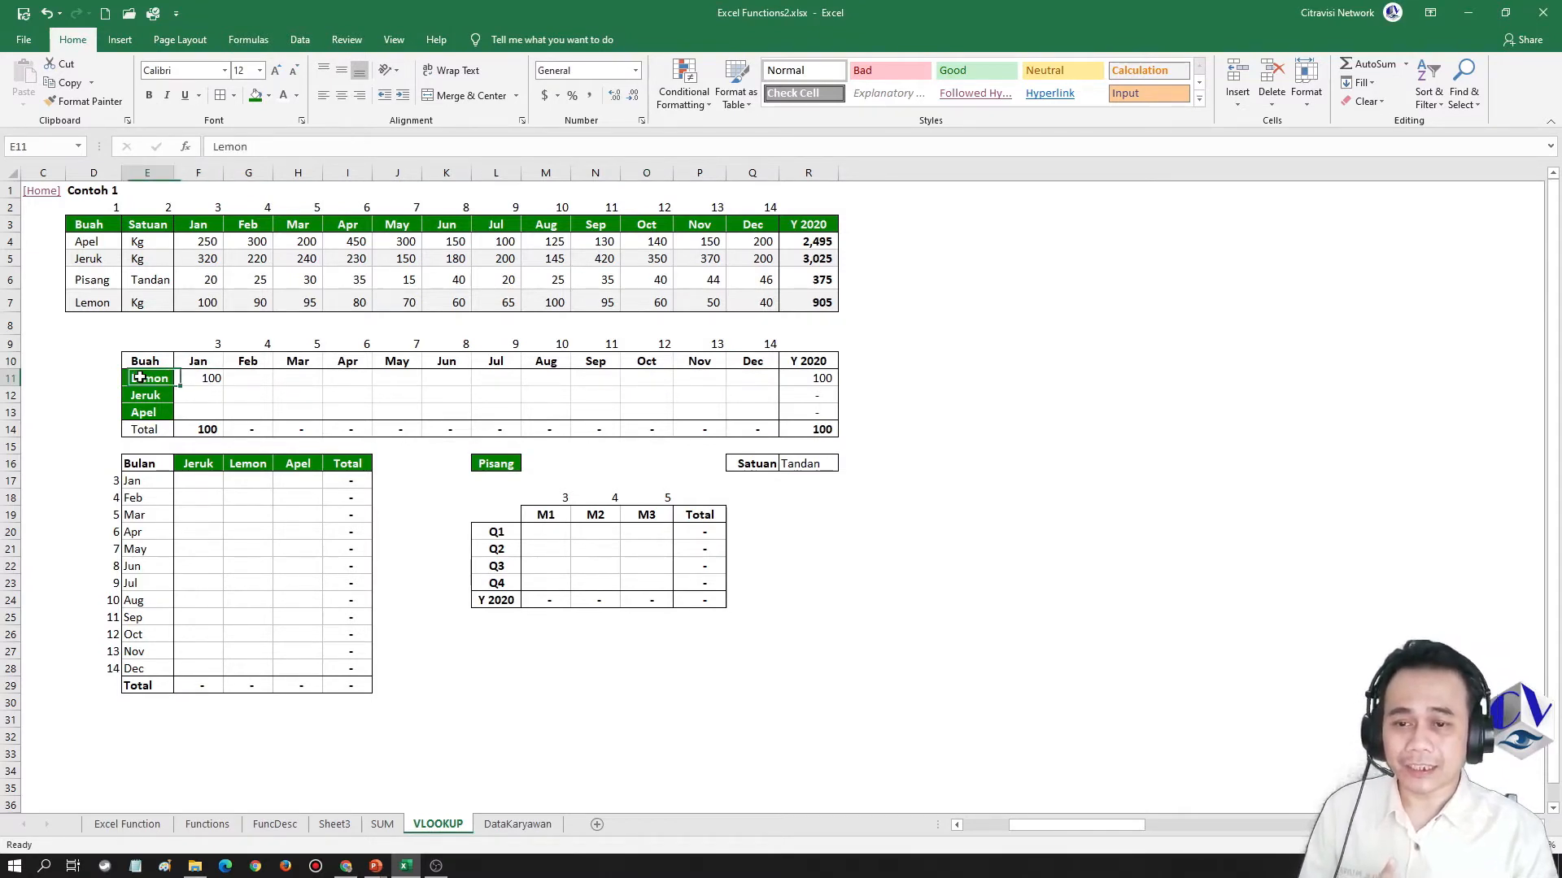
pyautogui.click(152, 395)
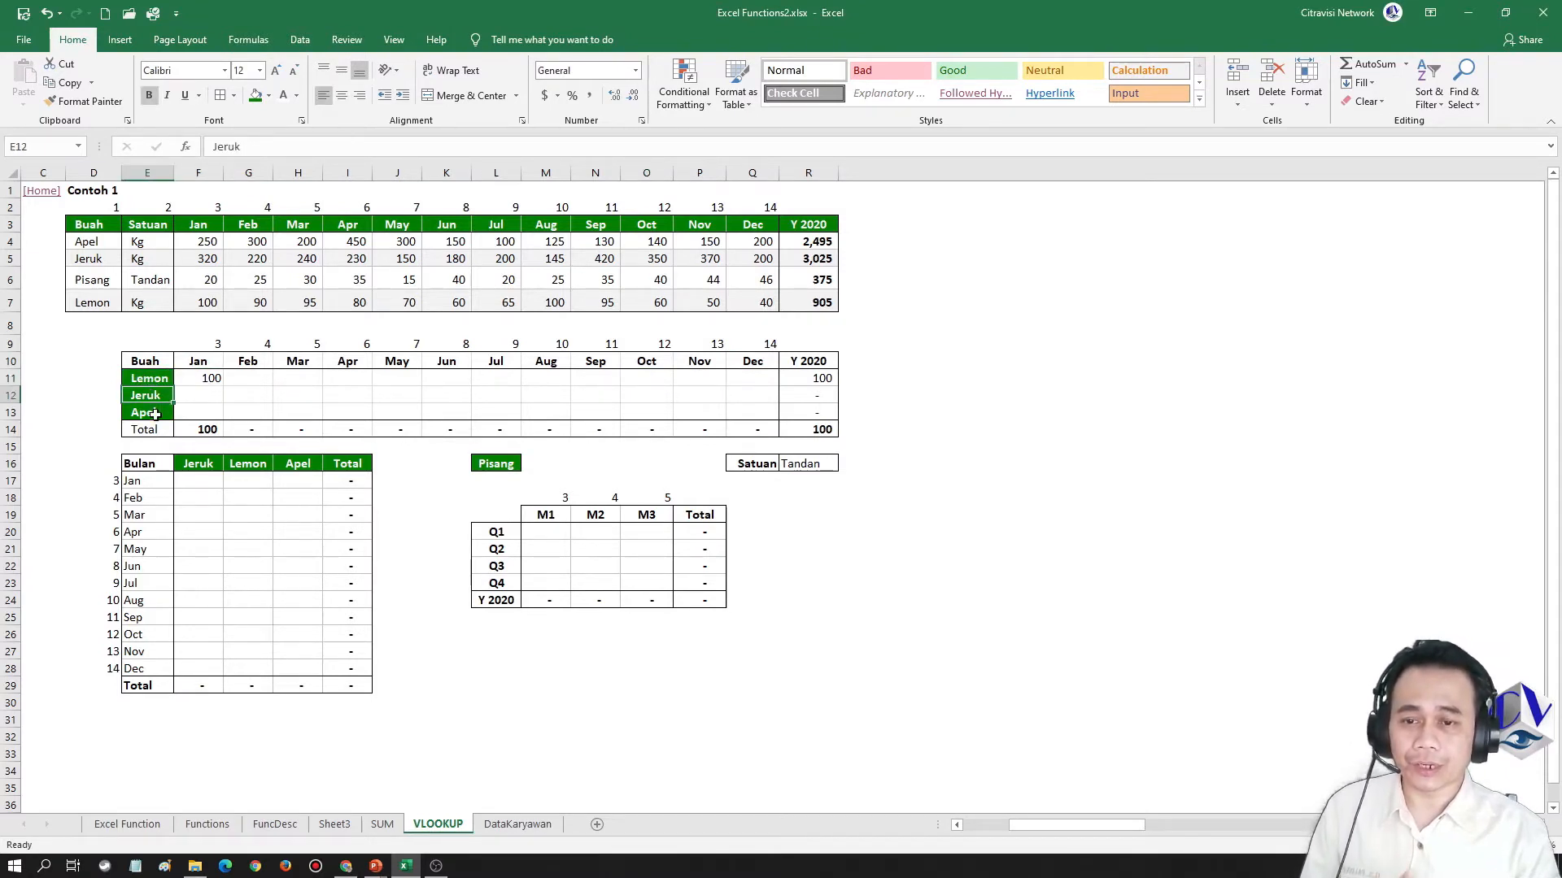
pyautogui.click(155, 413)
pyautogui.click(155, 378)
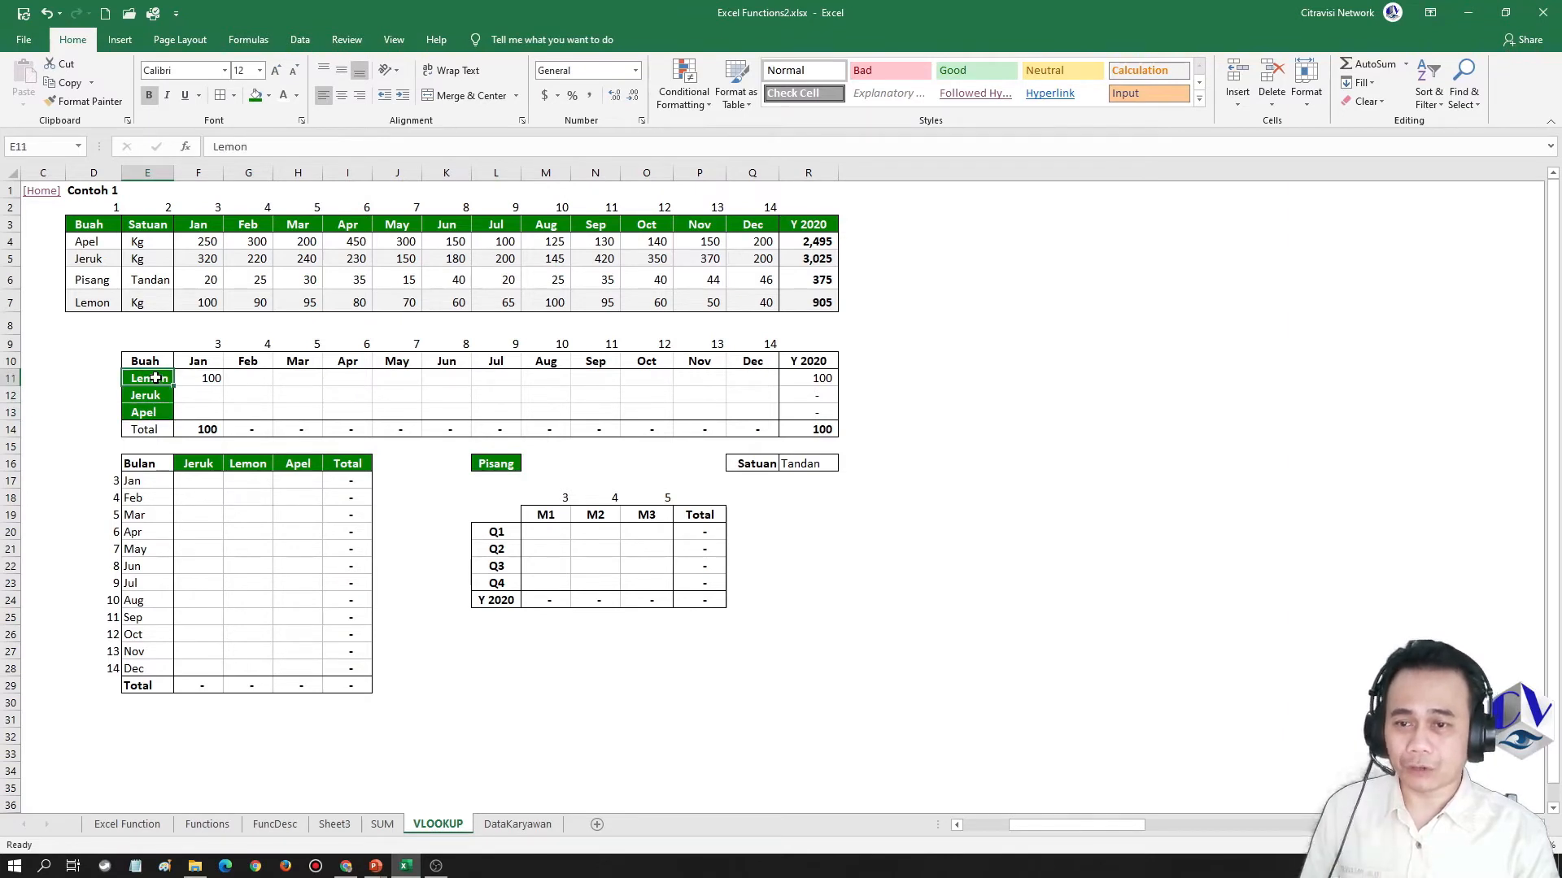
pyautogui.doubleClick(195, 378)
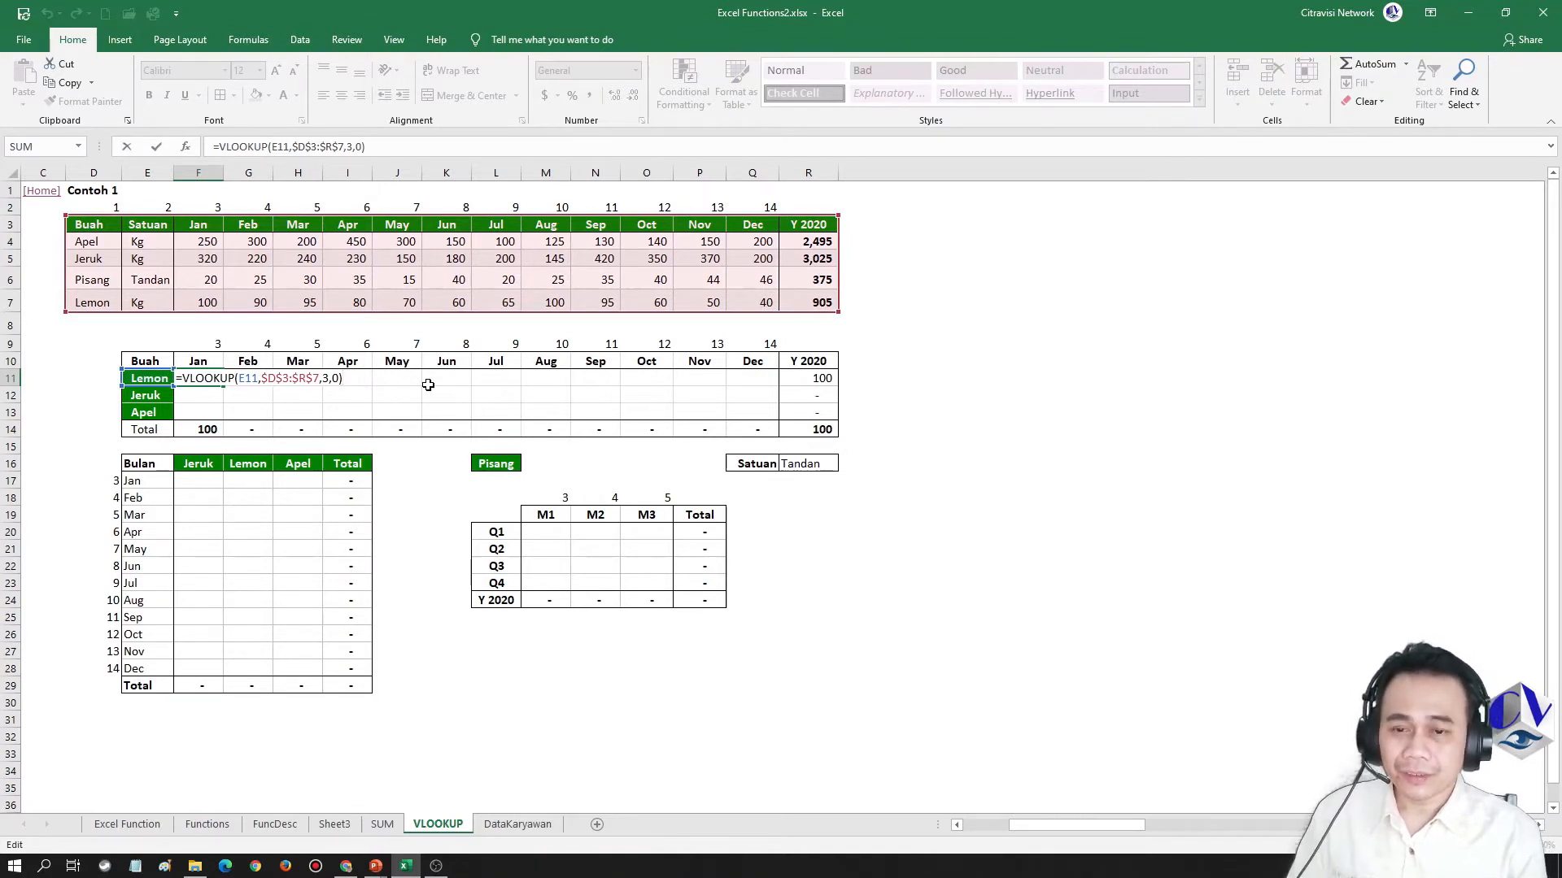
pyautogui.press('Left')
pyautogui.press('Left')
pyautogui.press('Left')
pyautogui.press('Left')
pyautogui.press('Left')
pyautogui.press('Left')
pyautogui.press('Left')
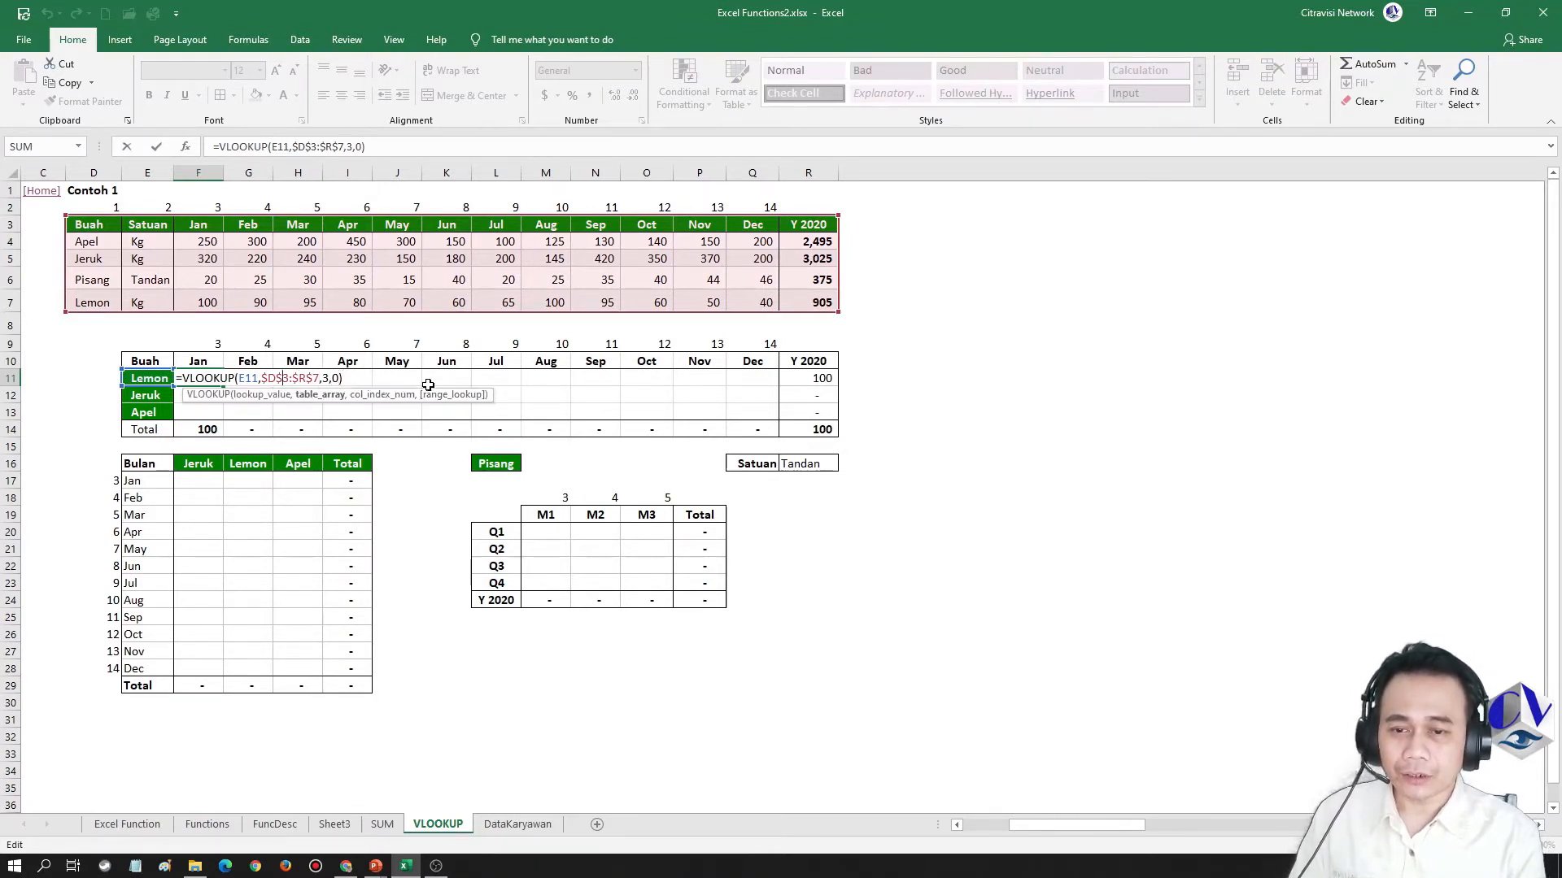
pyautogui.press('Left')
pyautogui.press('Left')
pyautogui.press('Left')
pyautogui.press('Left')
pyautogui.press('F4')
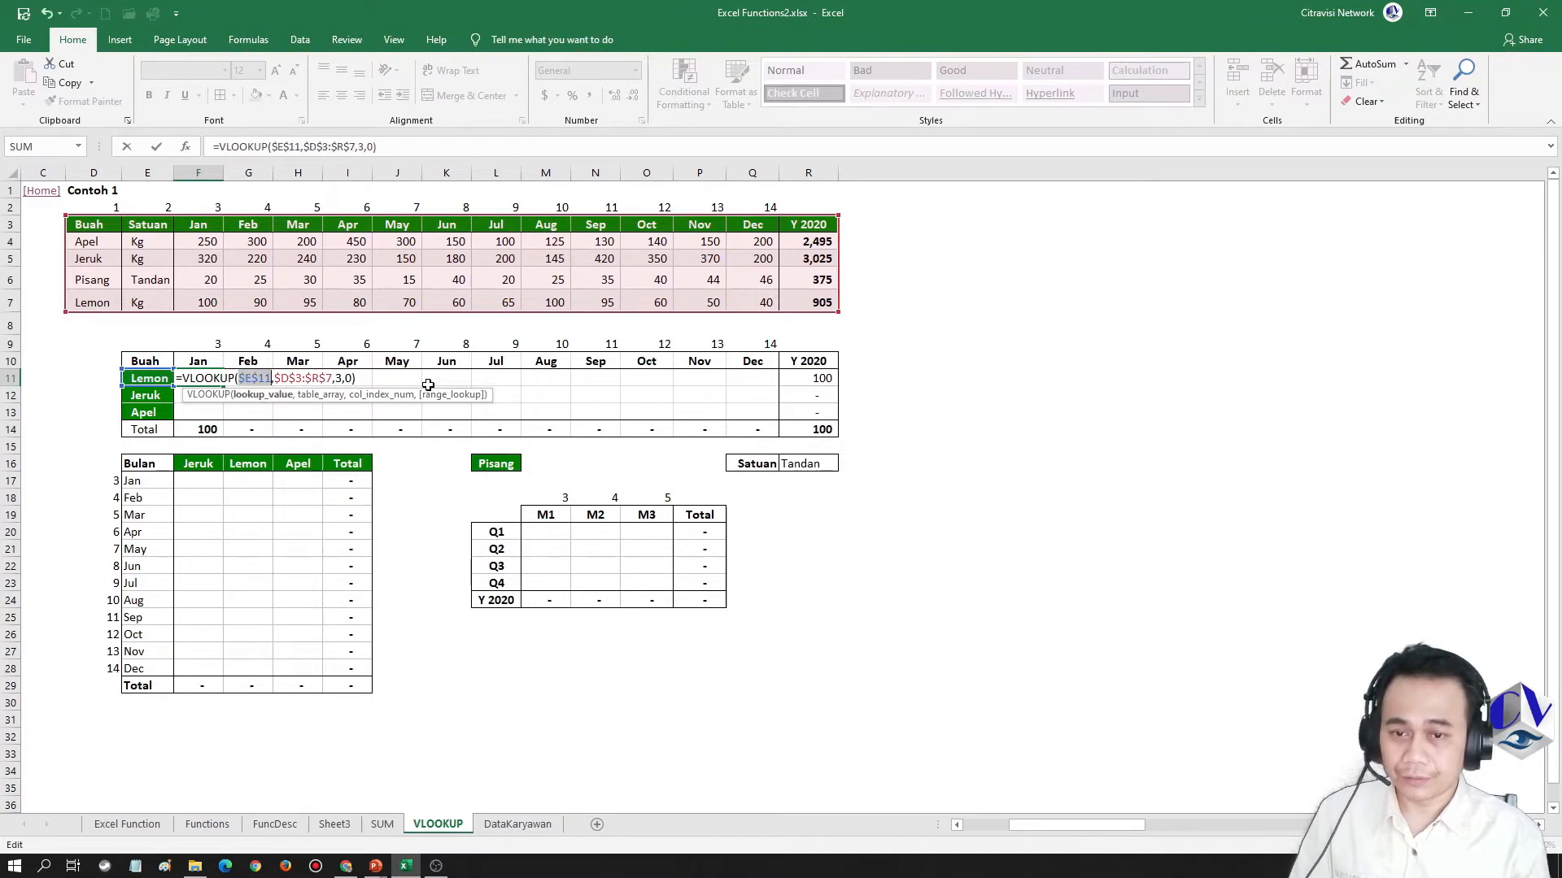
pyautogui.press('F4')
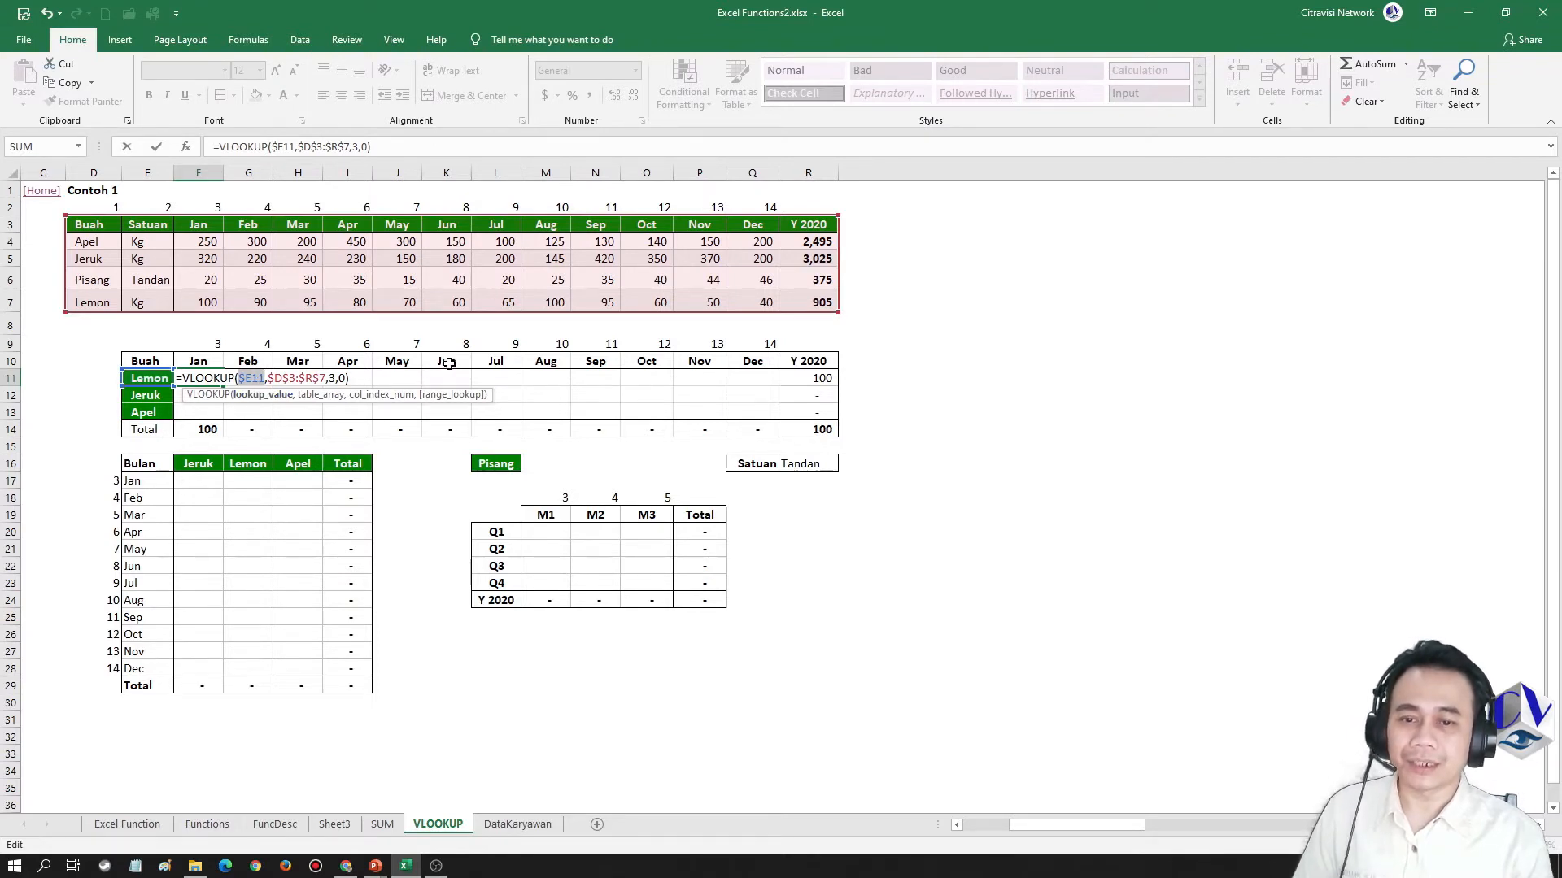
pyautogui.hotkey('ctrl', 'Return')
# Paste the column-locked F11 formula as a formula only into the Lemon row's December cell Q11, and examine its lookup value reference
pyautogui.hotkey('ctrl', 'c')
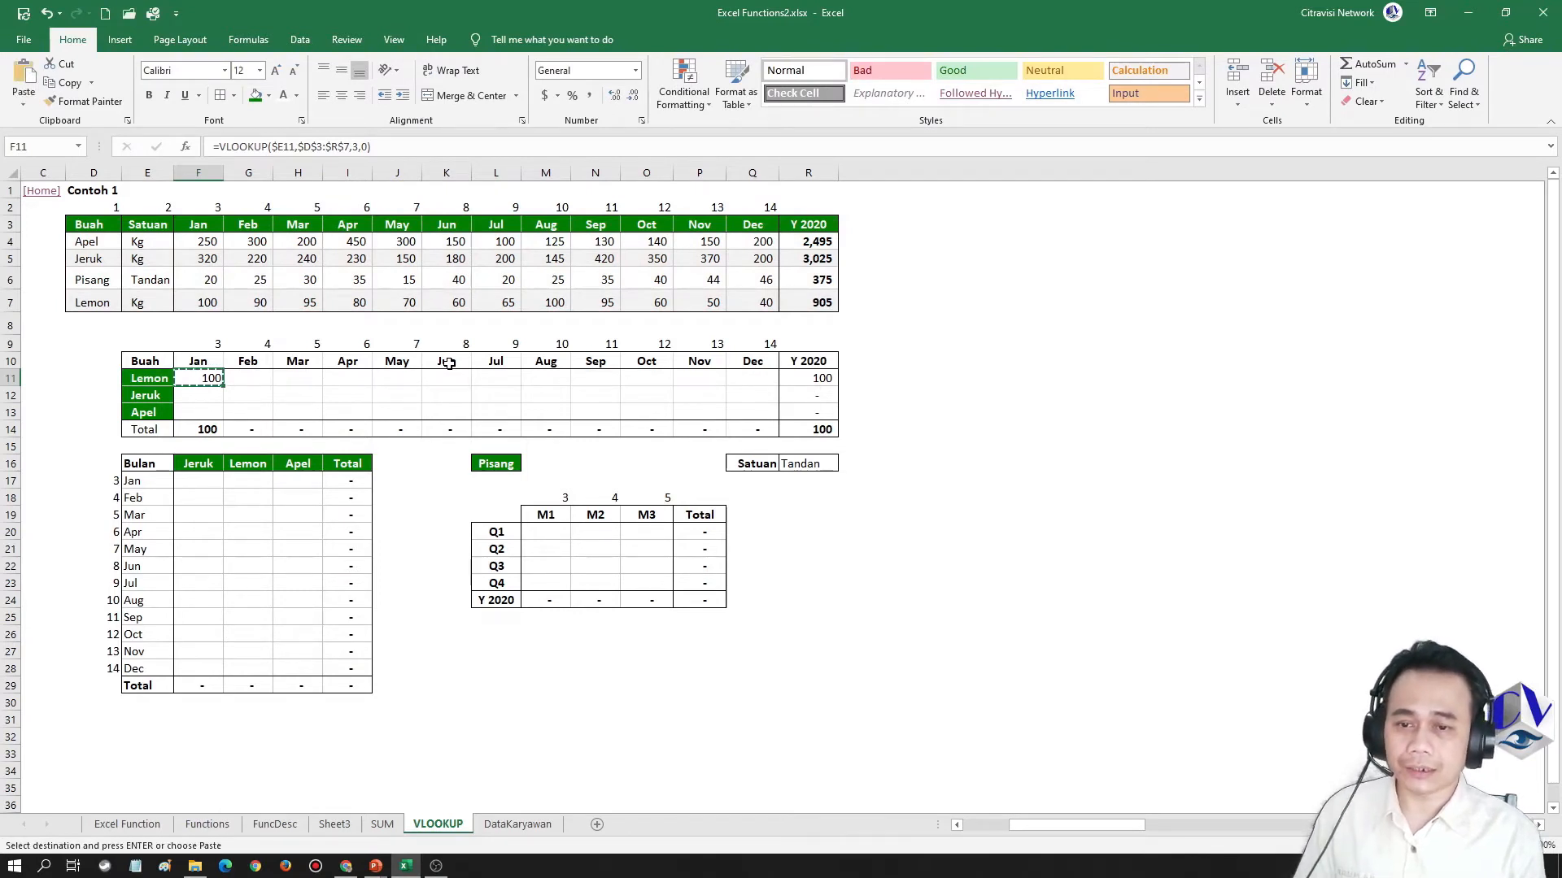
pyautogui.press('Right')
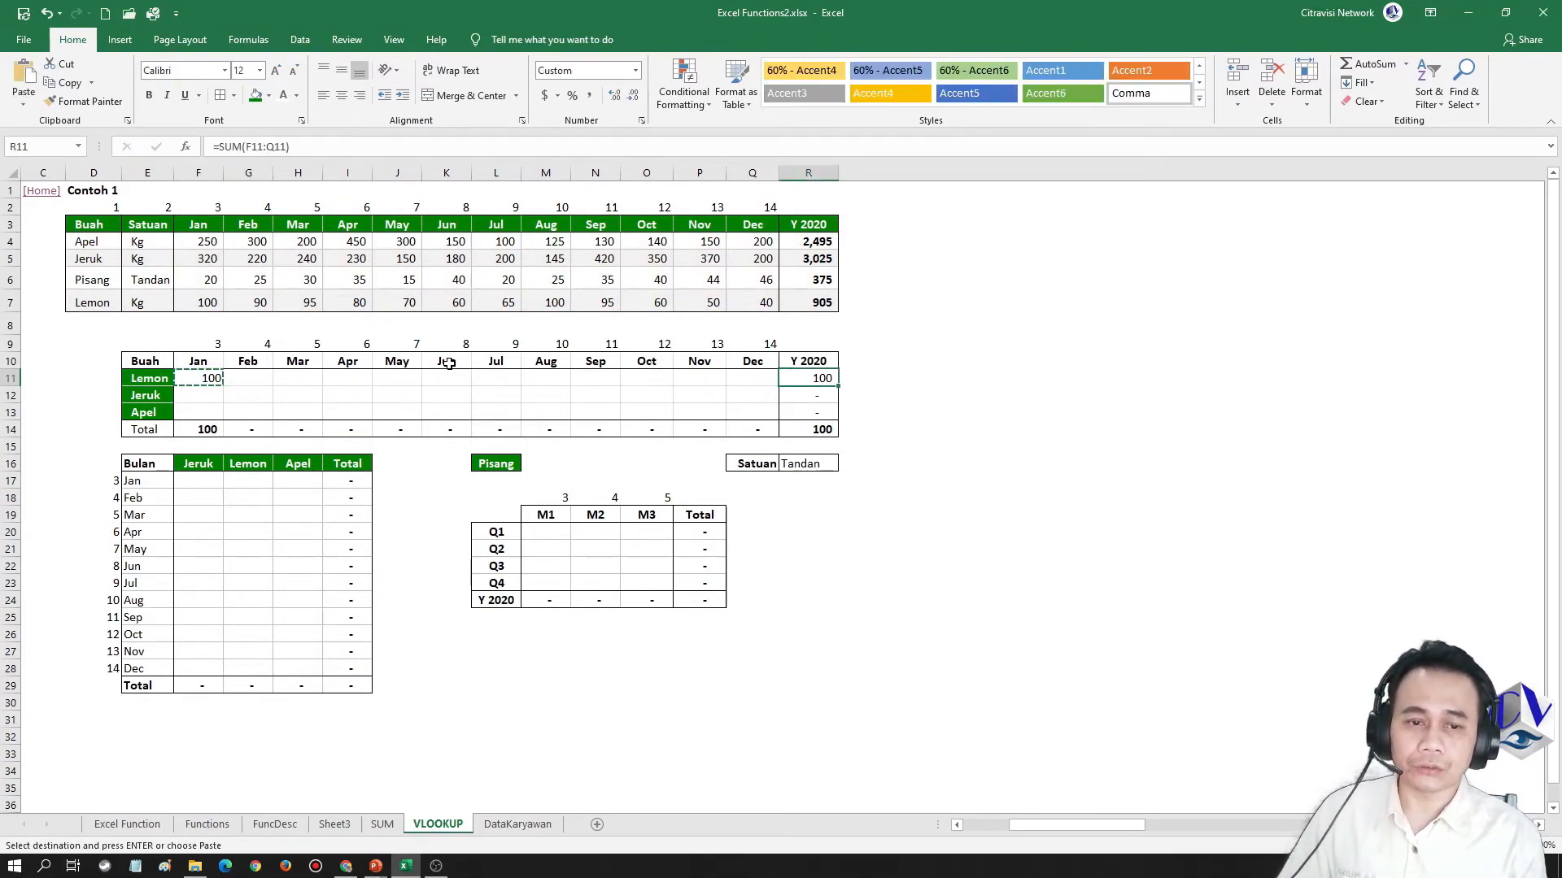
pyautogui.hotkey('ctrl', 'Right')
pyautogui.hotkey('shift', 'F10')
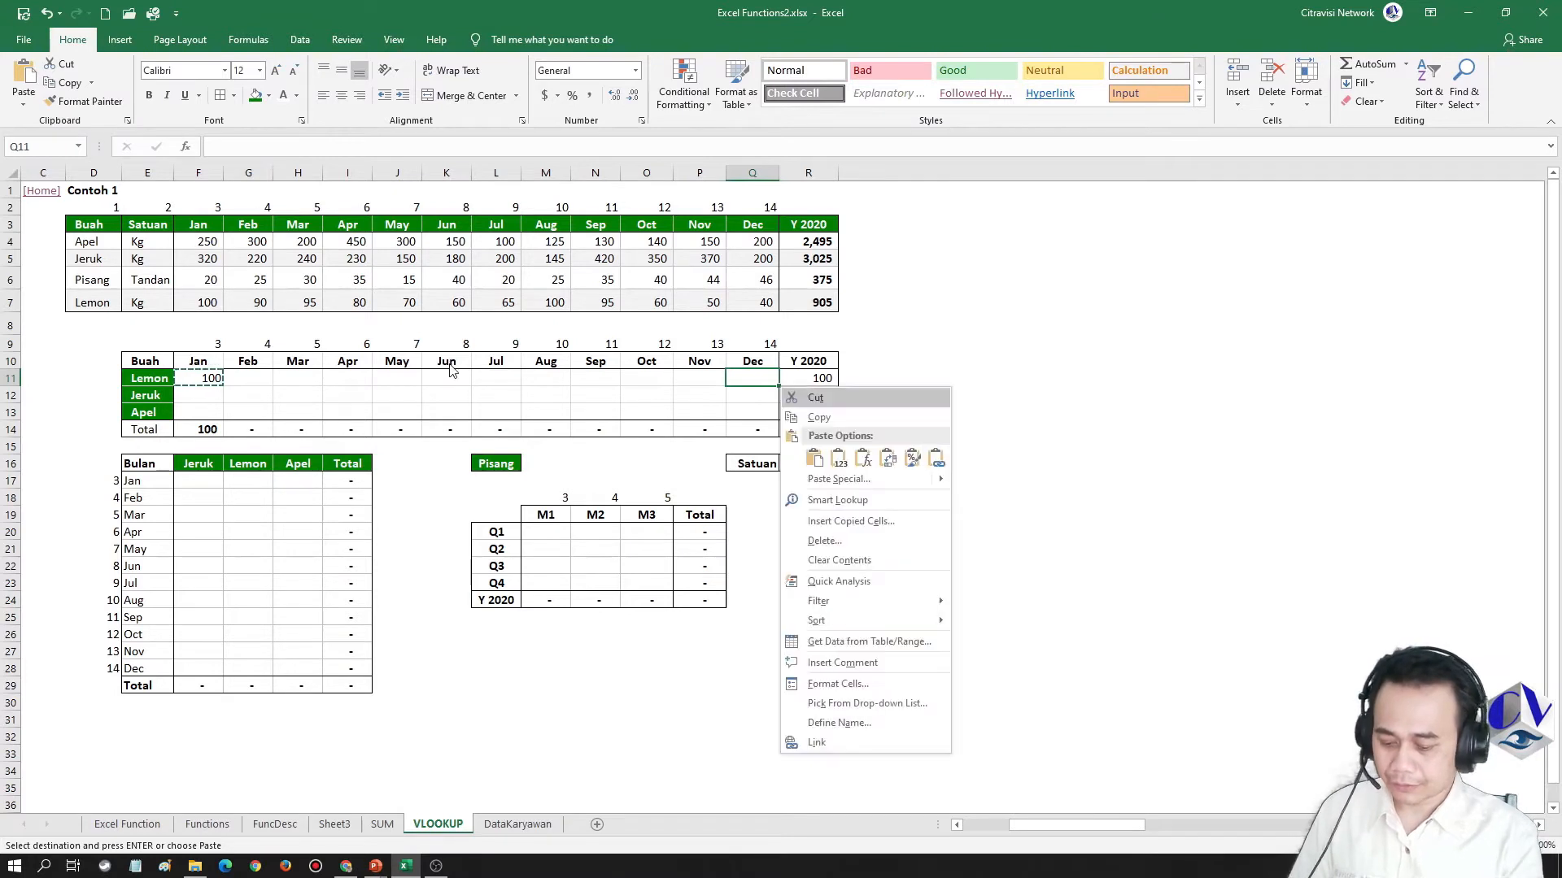
pyautogui.press('f')
pyautogui.press('Return')
pyautogui.press('Up')
pyautogui.press('Down')
pyautogui.press('F2')
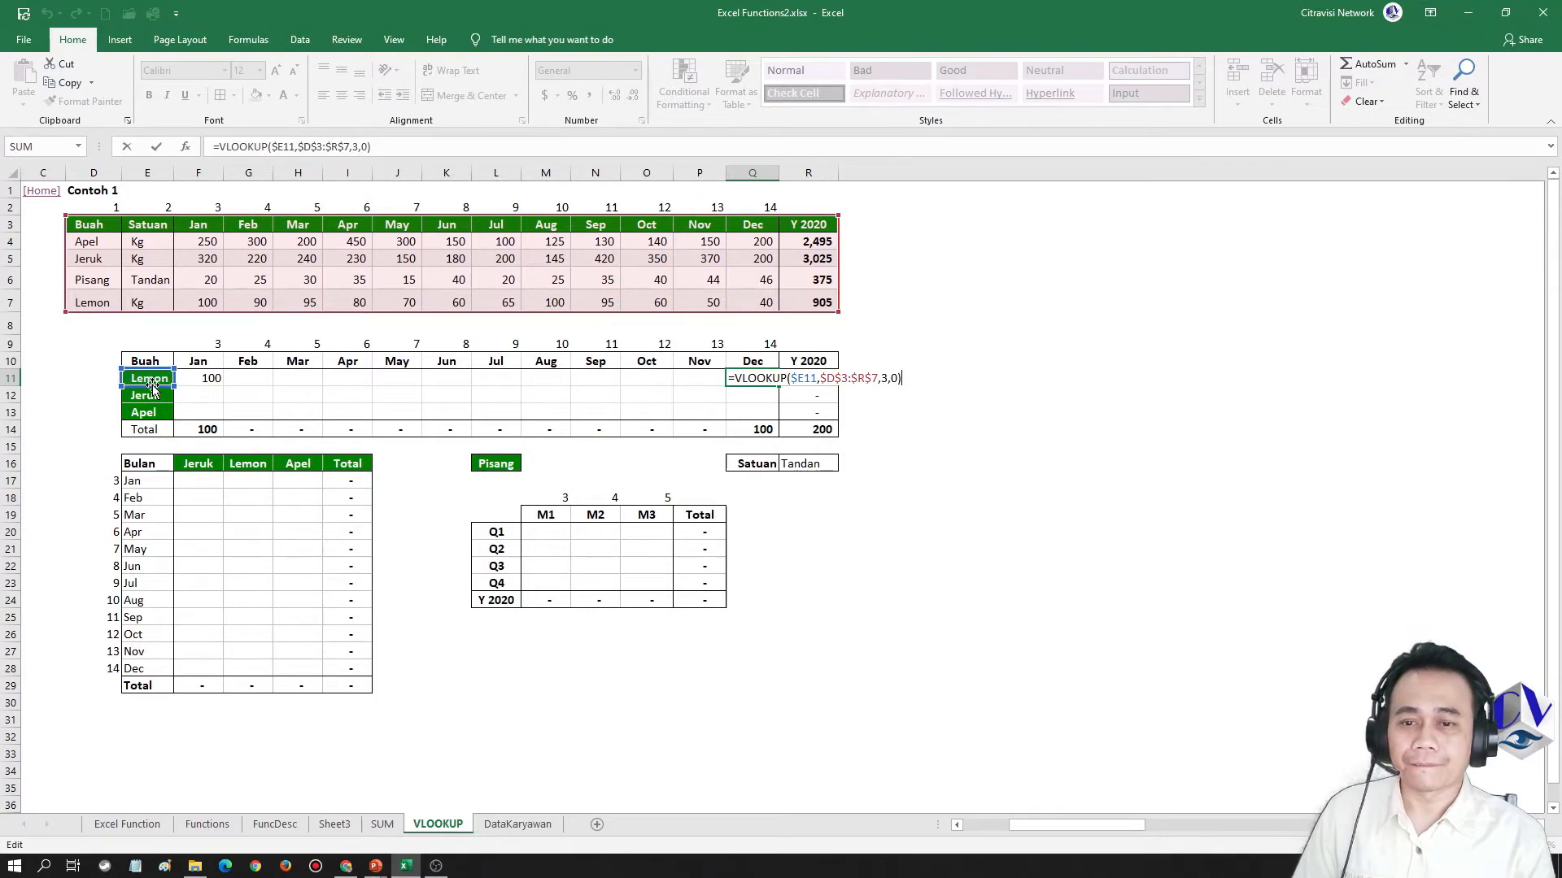
pyautogui.press('Escape')
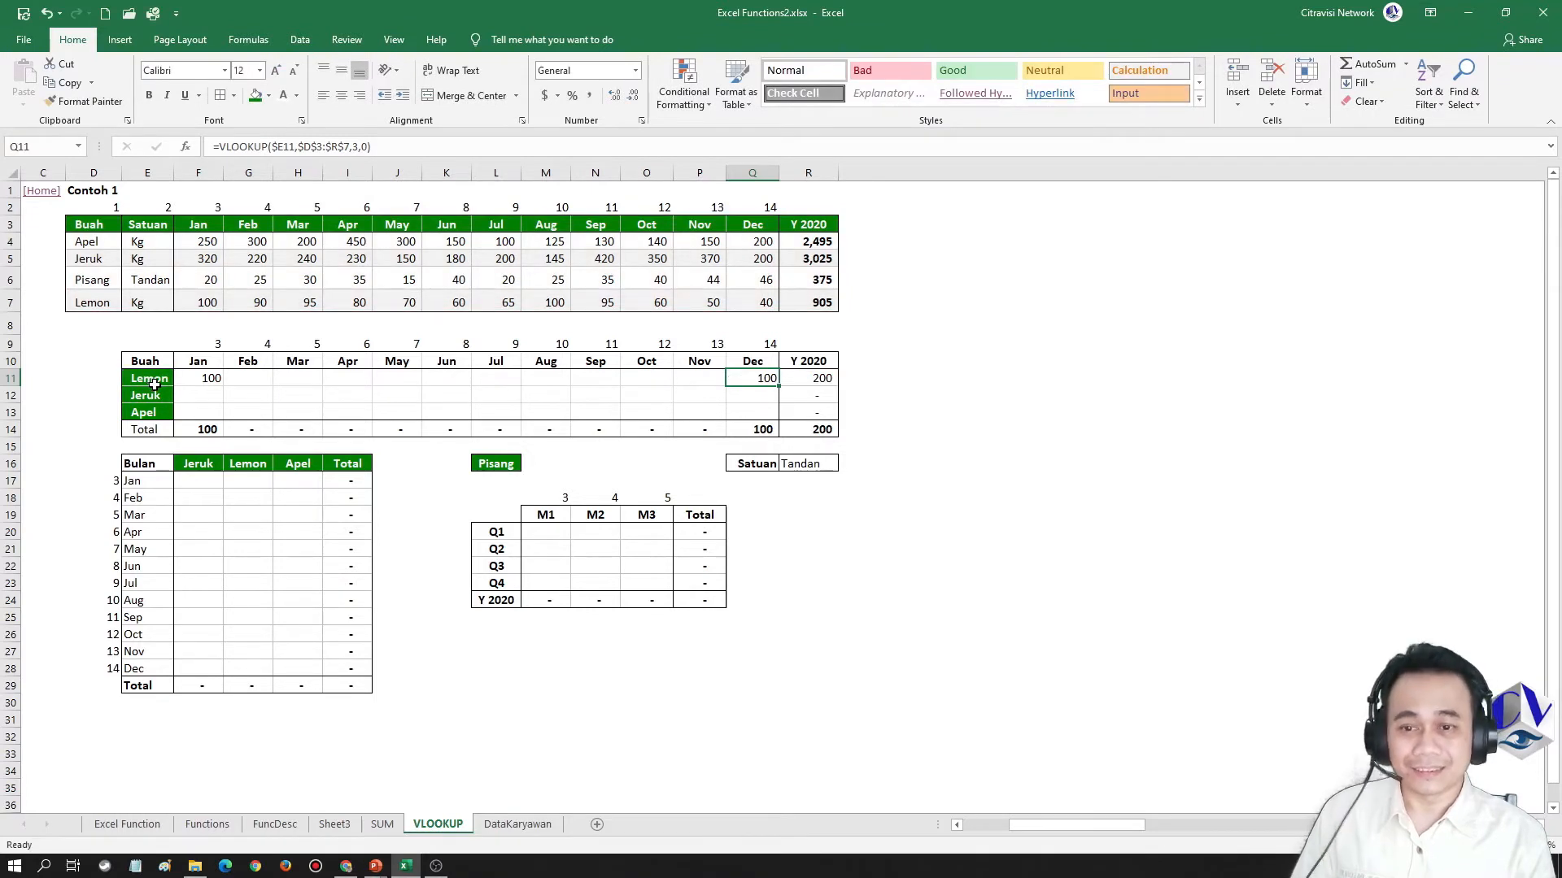
# Copy the F11 formula into the Jeruk and Apel January cells F12:F13 as formulas only, and examine the lookup value reference in F12
pyautogui.click(218, 380)
pyautogui.hotkey('ctrl', 'c')
pyautogui.press('Down')
pyautogui.hotkey('shift', 'Down')
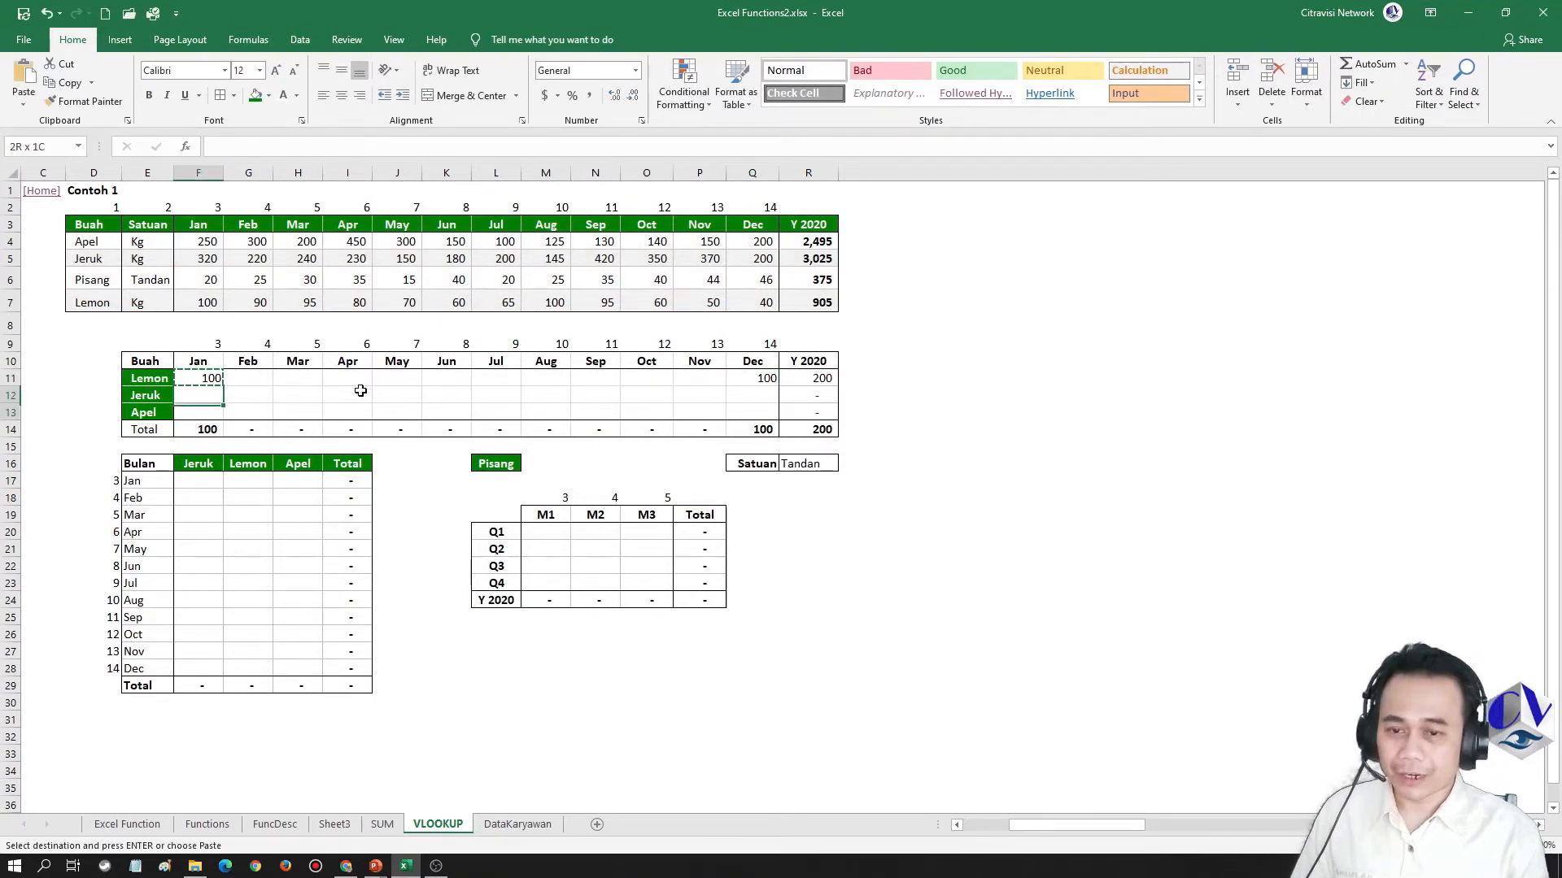
pyautogui.press('Menu')
pyautogui.press('f')
pyautogui.press('Escape')
pyautogui.press('F2')
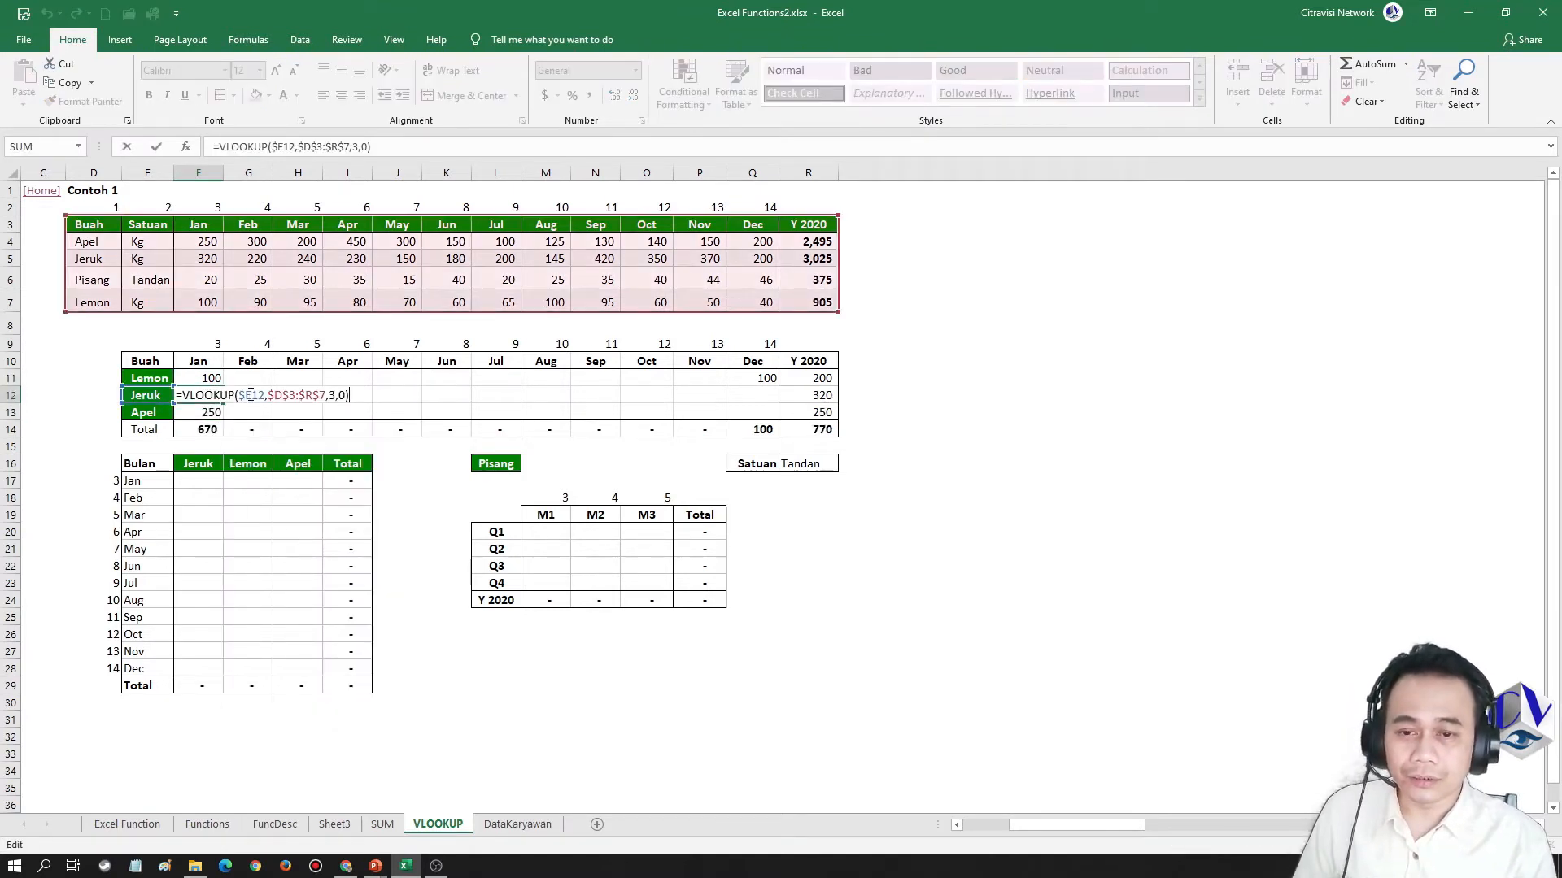
pyautogui.moveTo(251, 395); pyautogui.dragTo(264, 395)
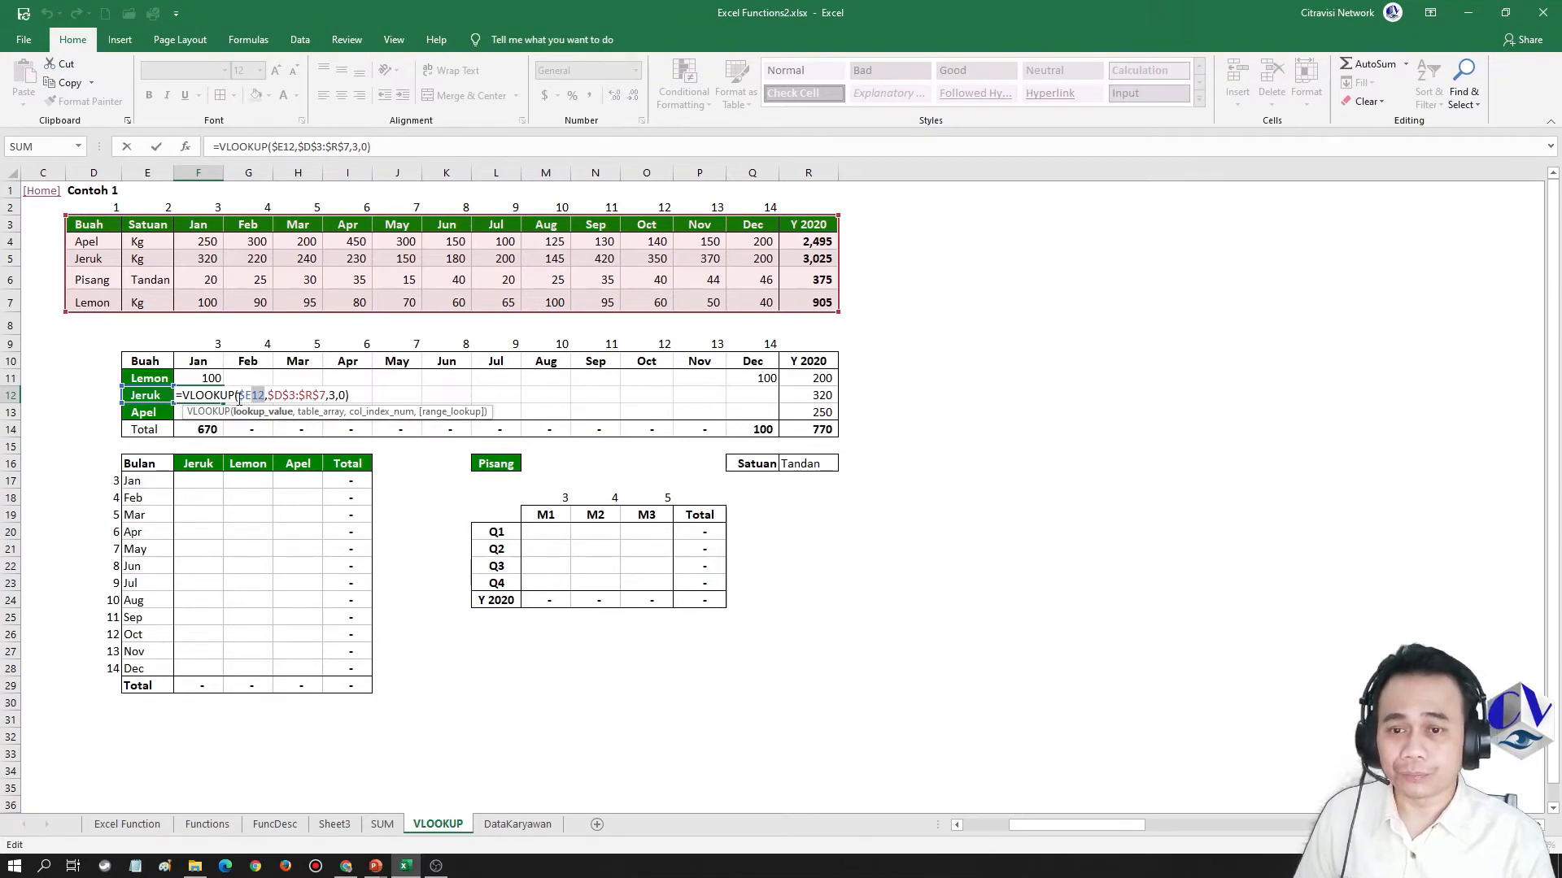
pyautogui.press('Escape')
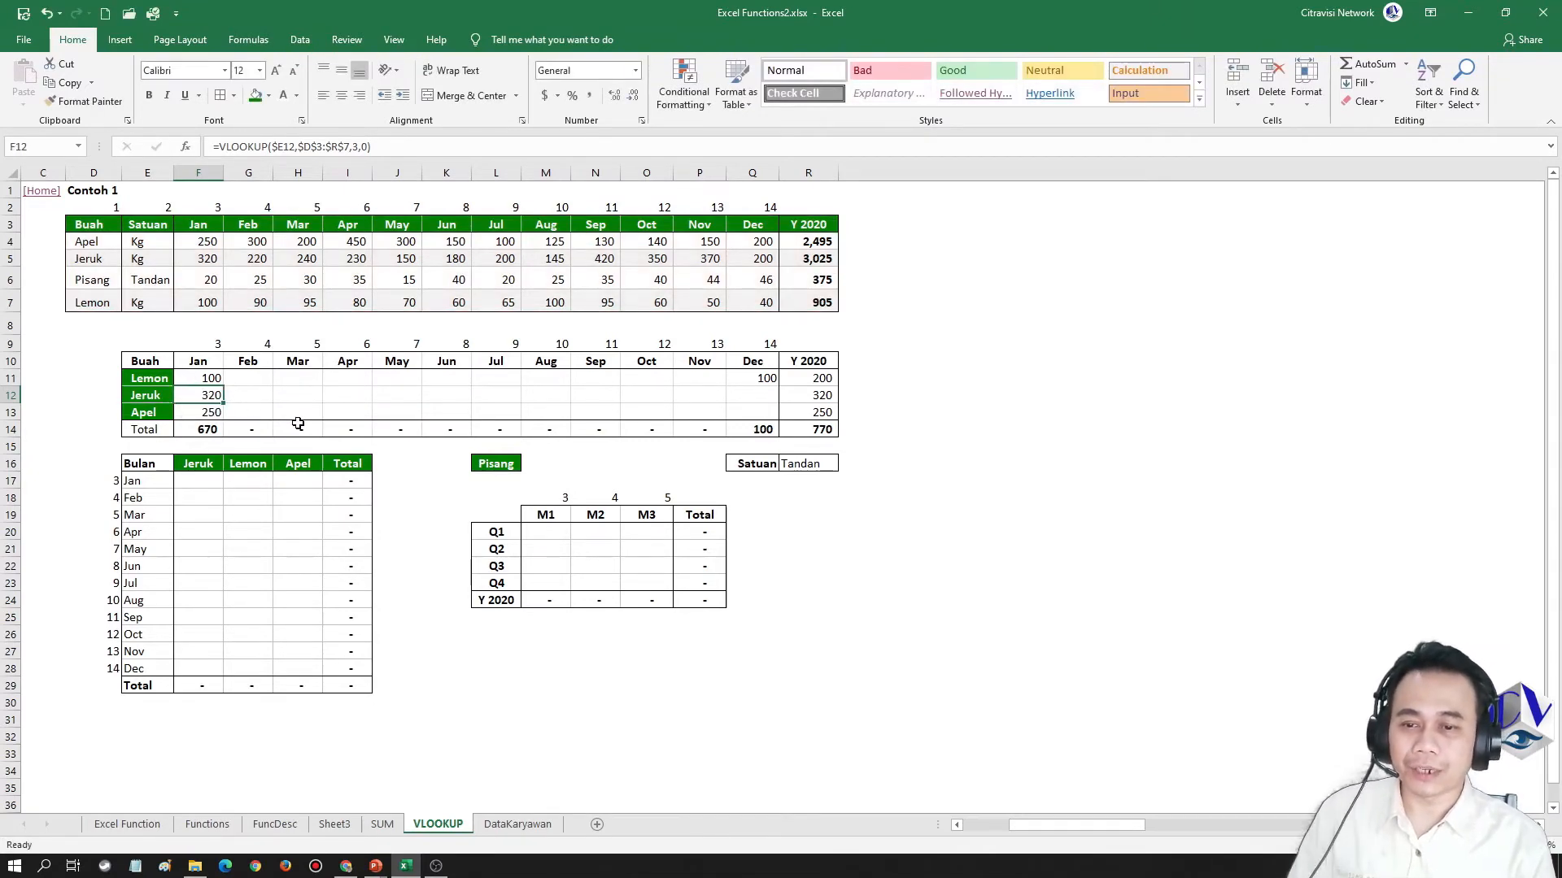
pyautogui.press('F2')
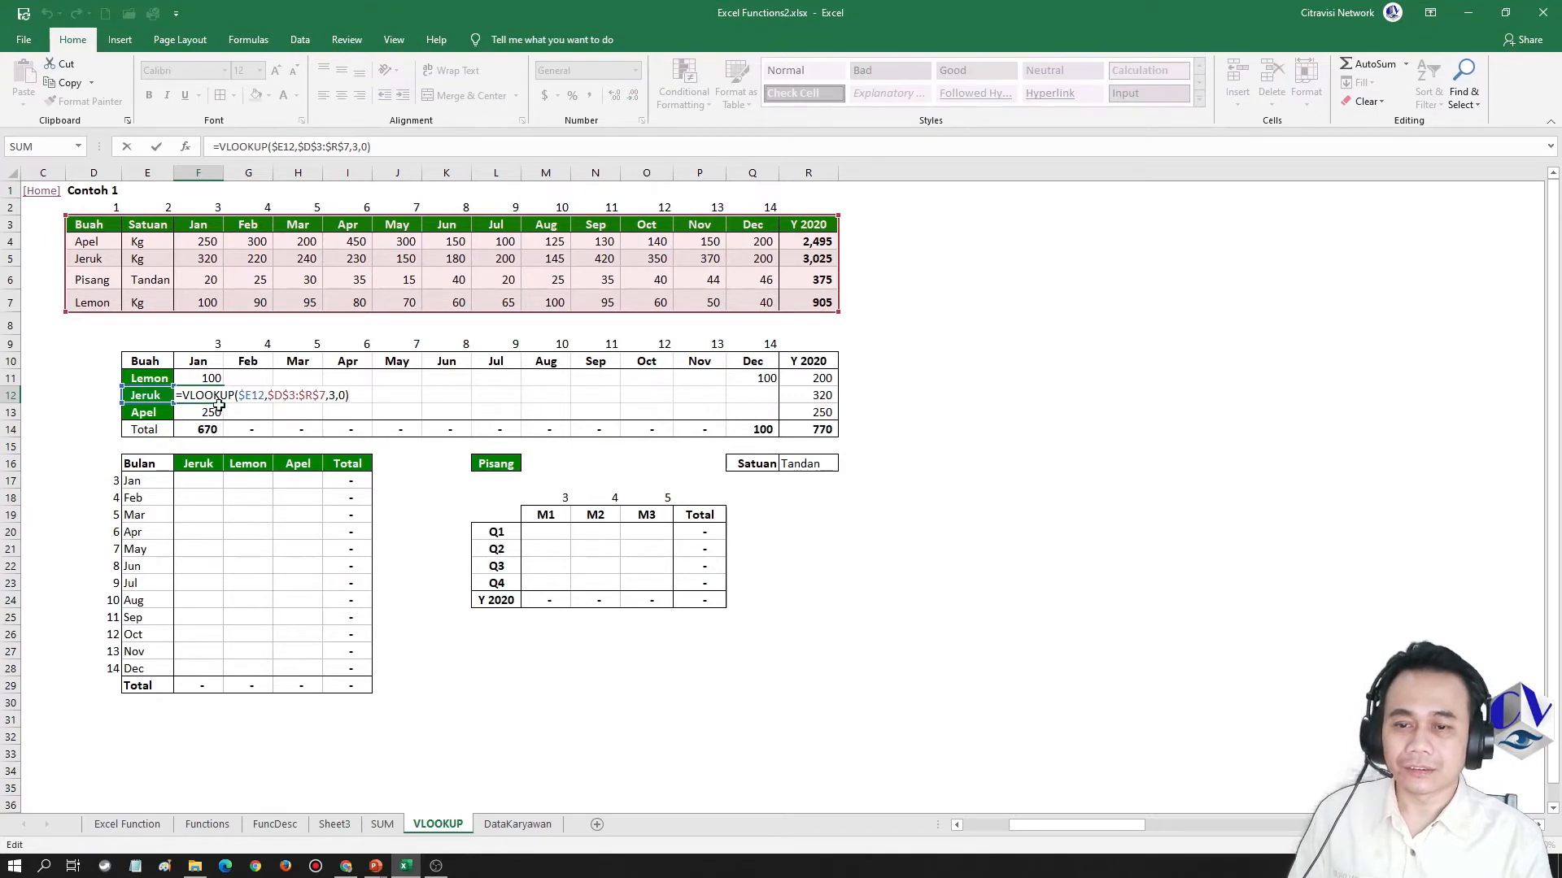
pyautogui.press('Escape')
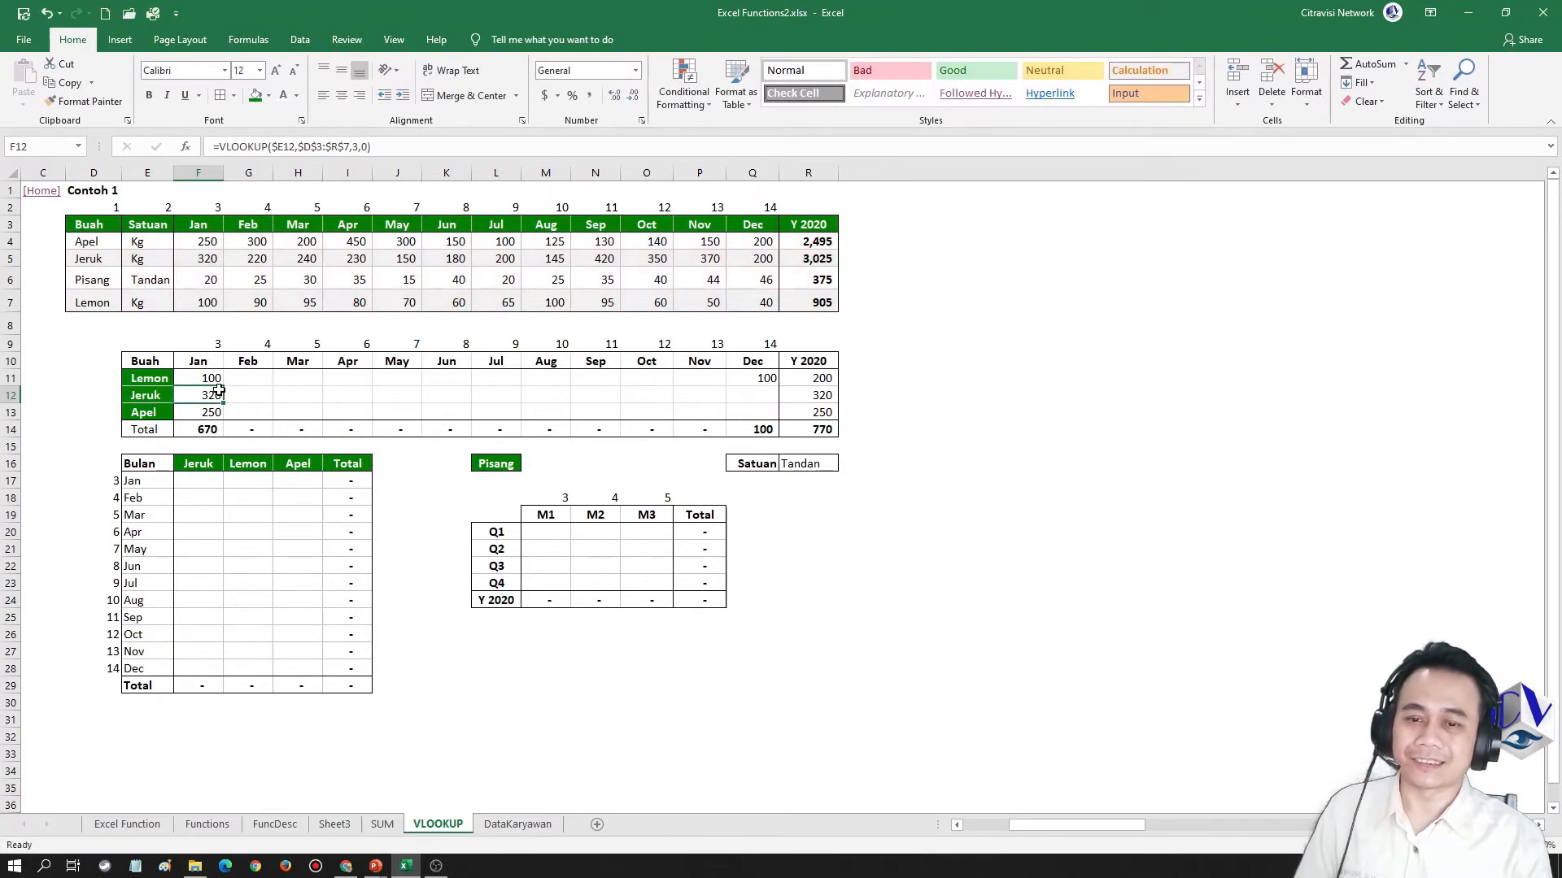
# Clear the column-locked formulas from the Jeruk and Apel January cells, F12:F13, and reselect F11
pyautogui.moveTo(209, 395); pyautogui.dragTo(209, 407)
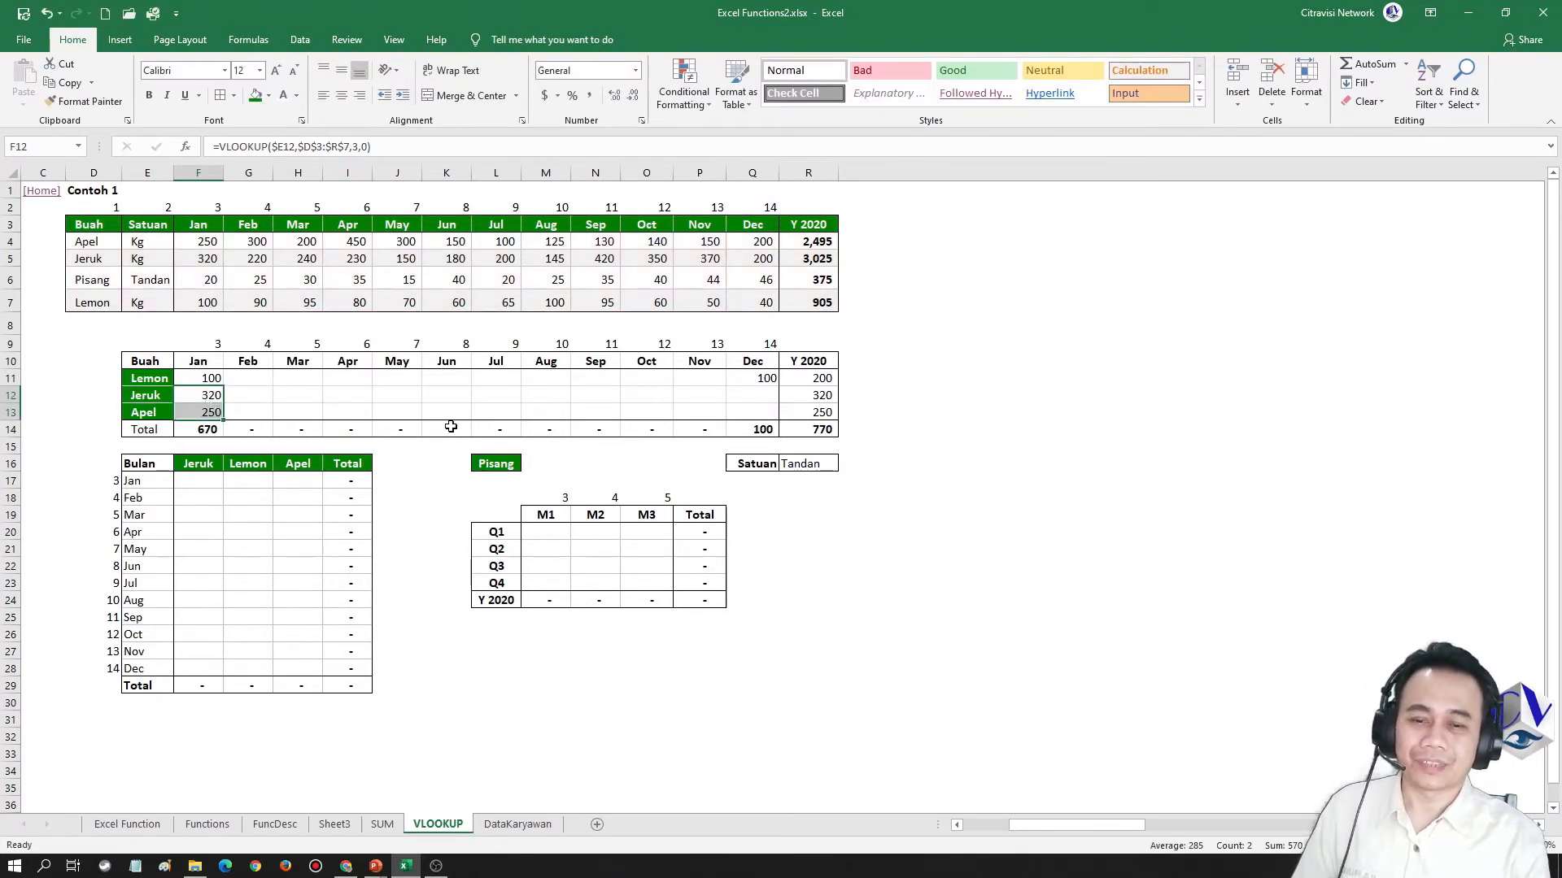
pyautogui.press('Delete')
pyautogui.press('Up')
# Switch to the presentation's TIP slide to review the absolute reference rules for lookup_value, and return to the Excel workbook
pyautogui.hotkey('alt', 'Tab')
pyautogui.hotkey('alt', 'Tab')
pyautogui.hotkey('alt', 'Tab')
pyautogui.hotkey('alt', 'Tab')
pyautogui.hotkey('alt', 'Tab')
pyautogui.hotkey('alt', 'Tab')
pyautogui.hotkey('alt', 'Tab')
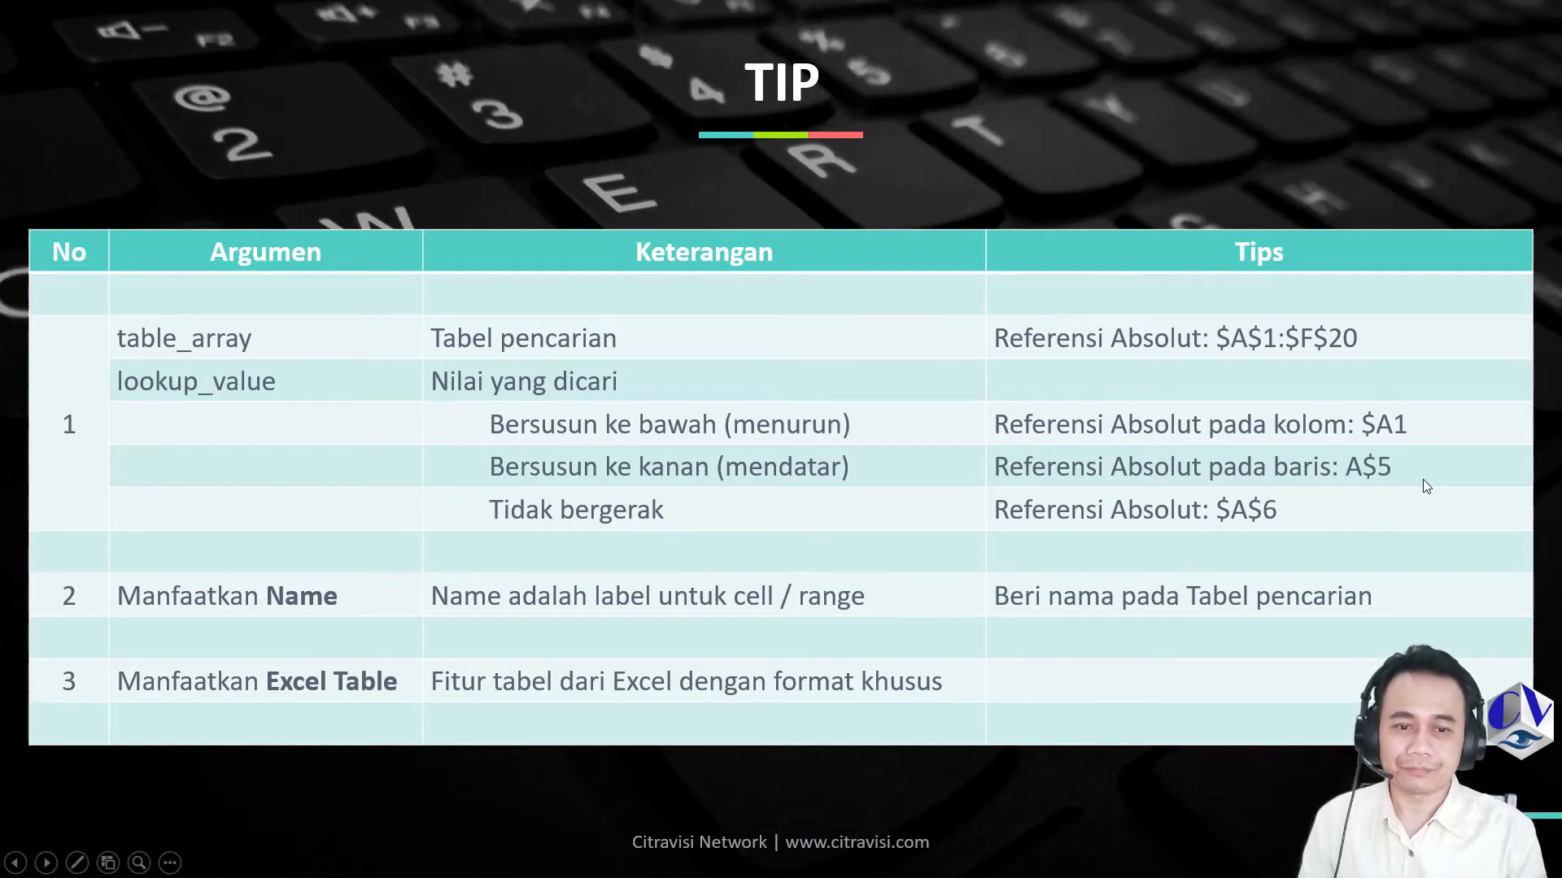
pyautogui.hotkey('alt', 'Tab')
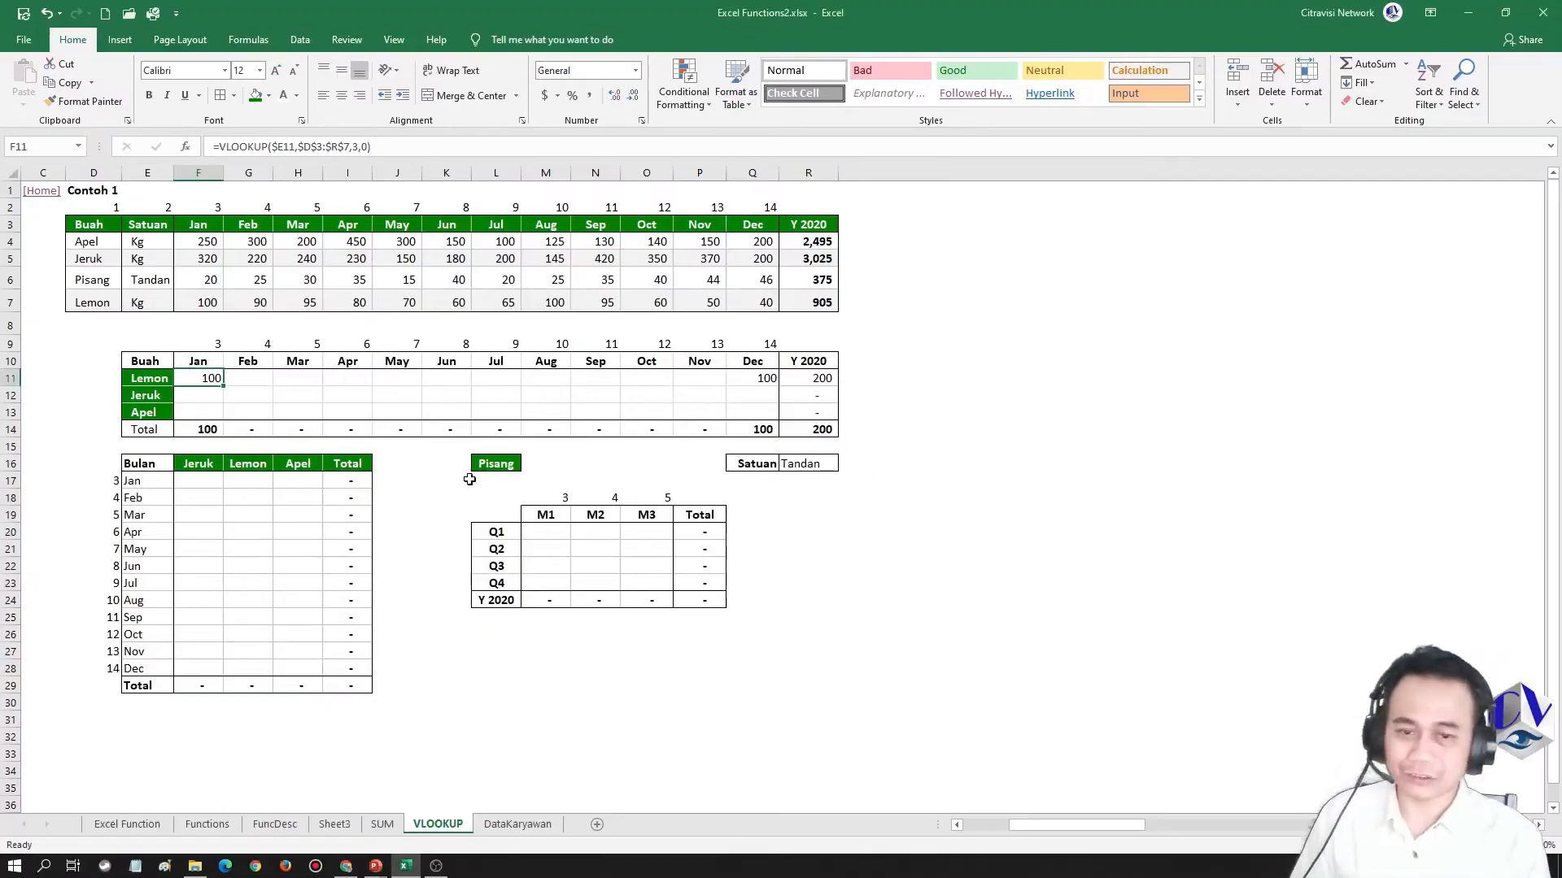
# Start a VLOOKUP formula in the Jeruk January cell F17 with the row-locked lookup value F$16
pyautogui.click(208, 467)
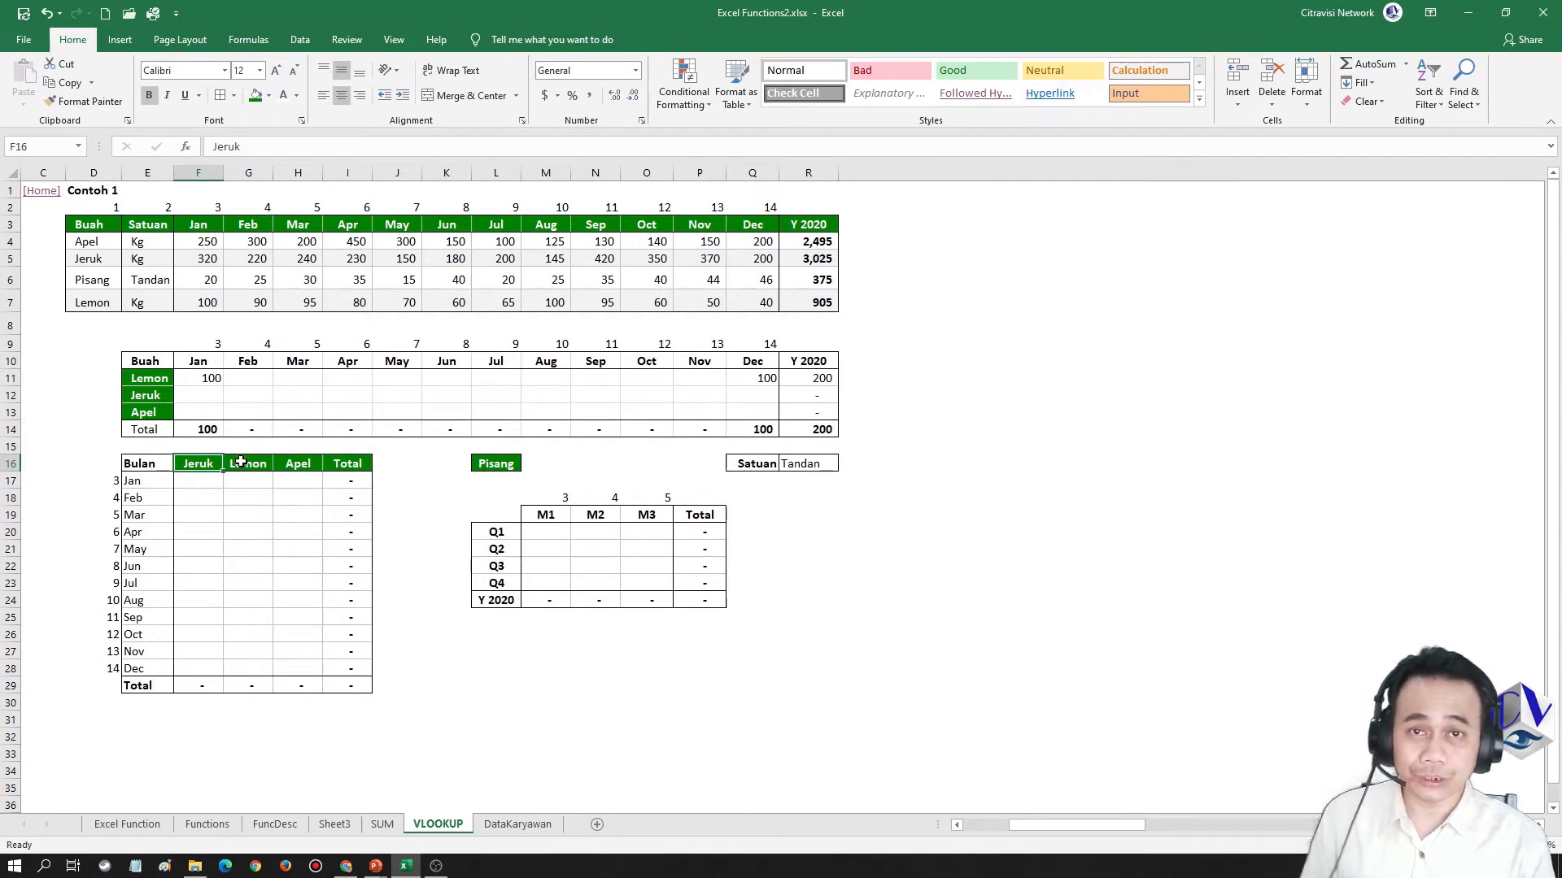
pyautogui.click(205, 483)
pyautogui.write('=vl')
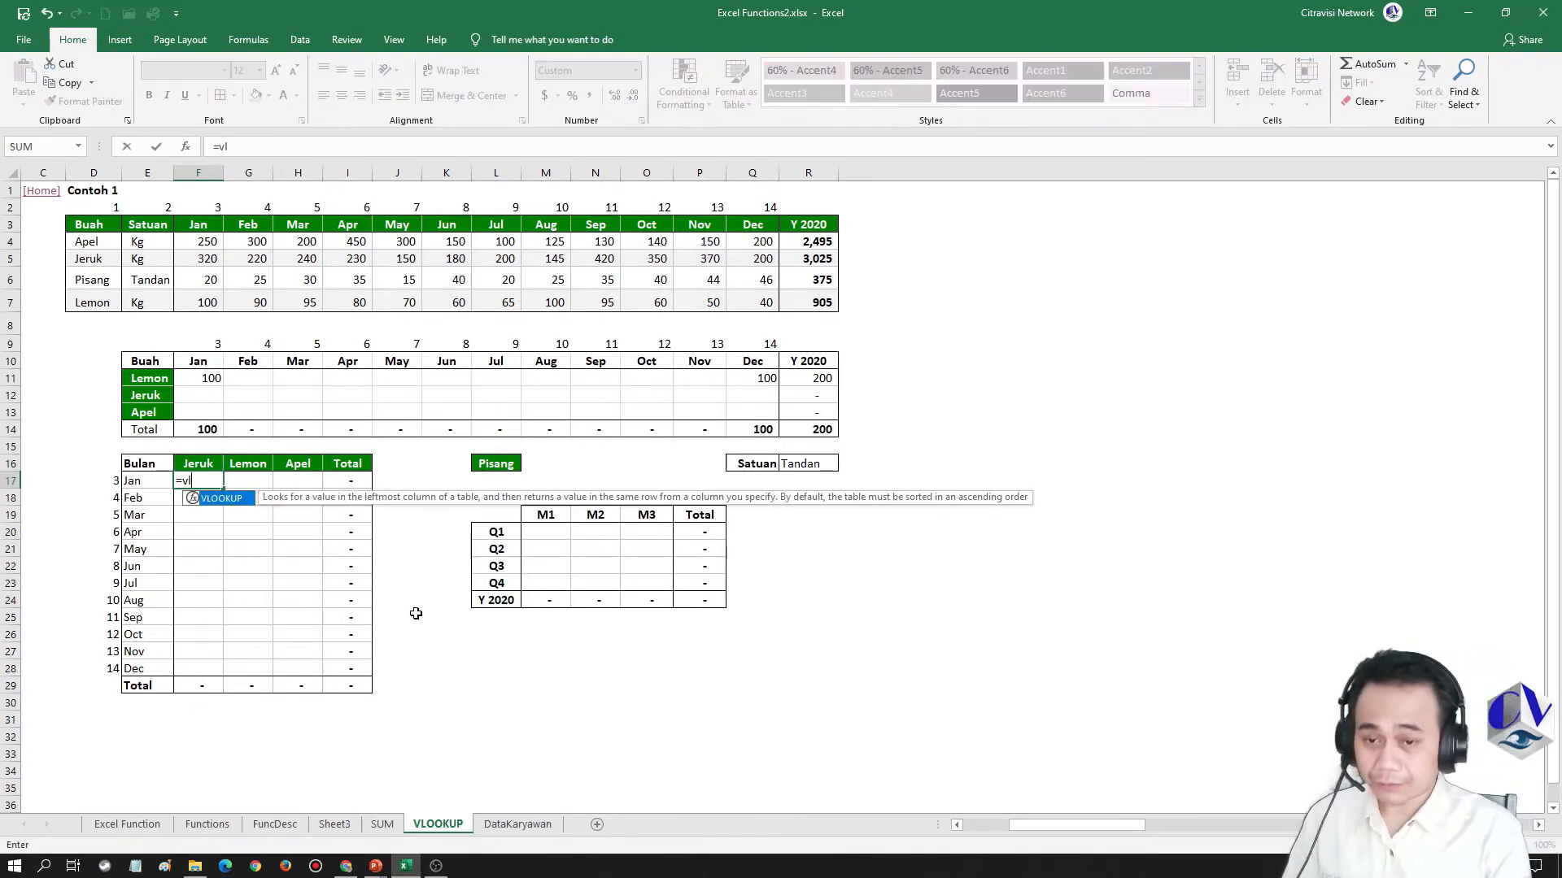
pyautogui.write('ookup(')
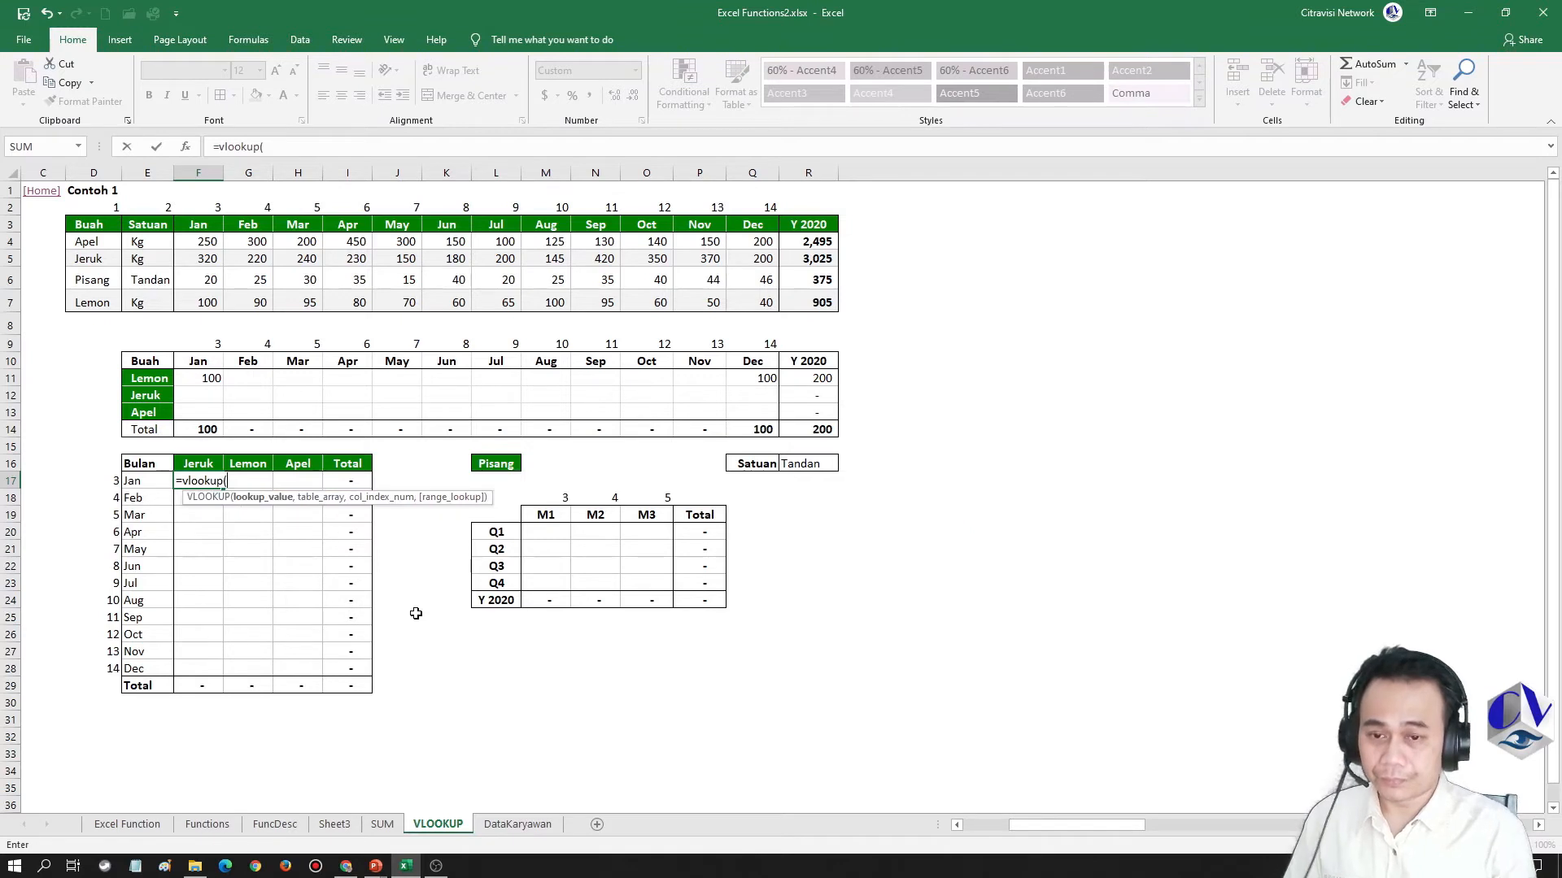
pyautogui.press('Up')
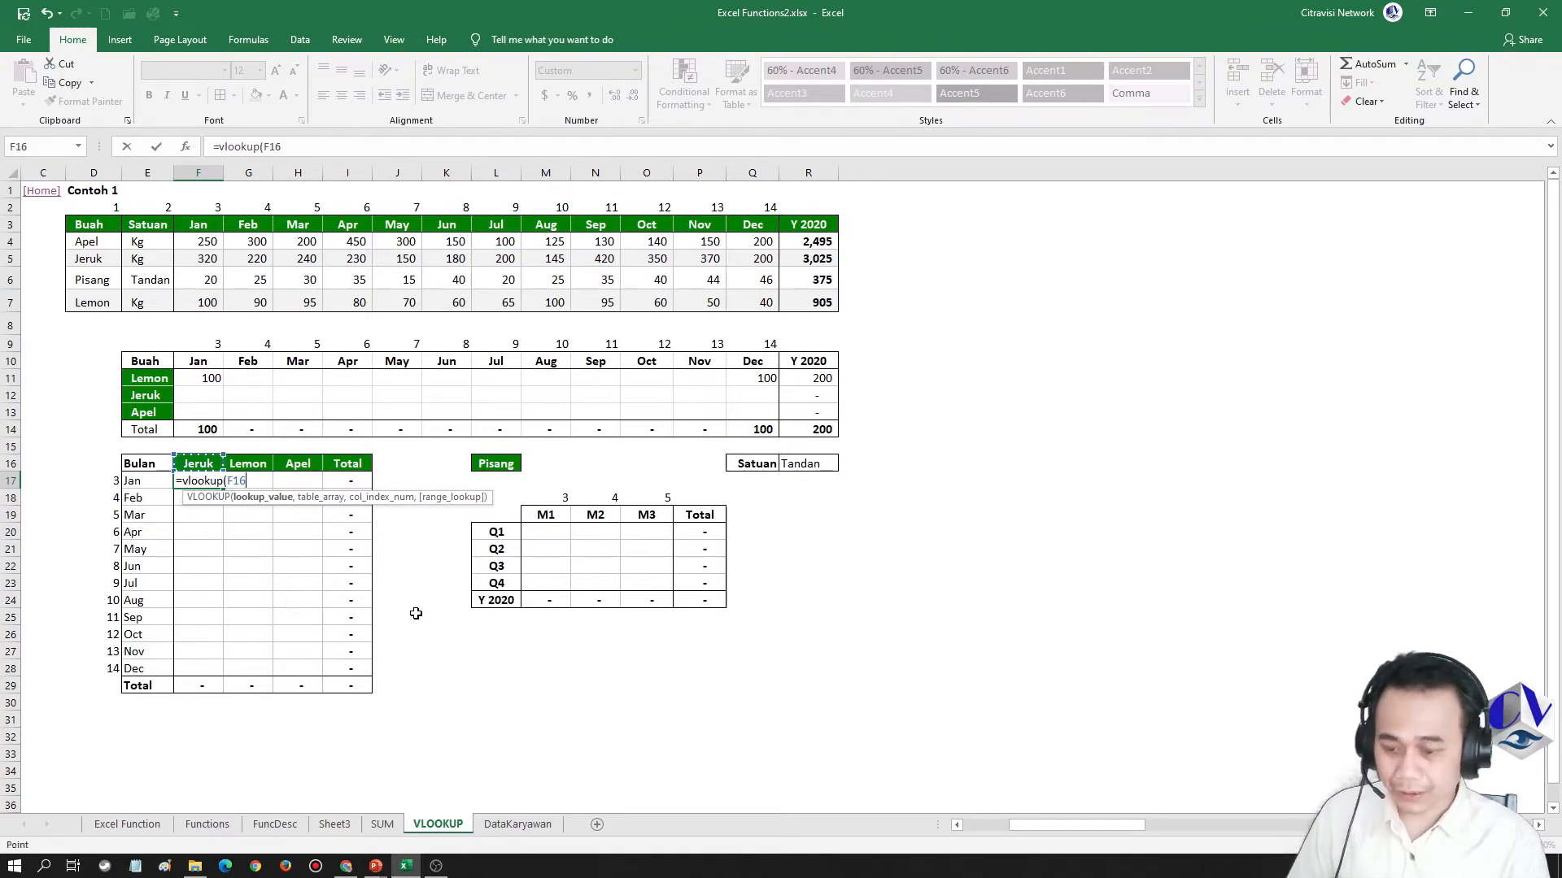
pyautogui.press('F4')
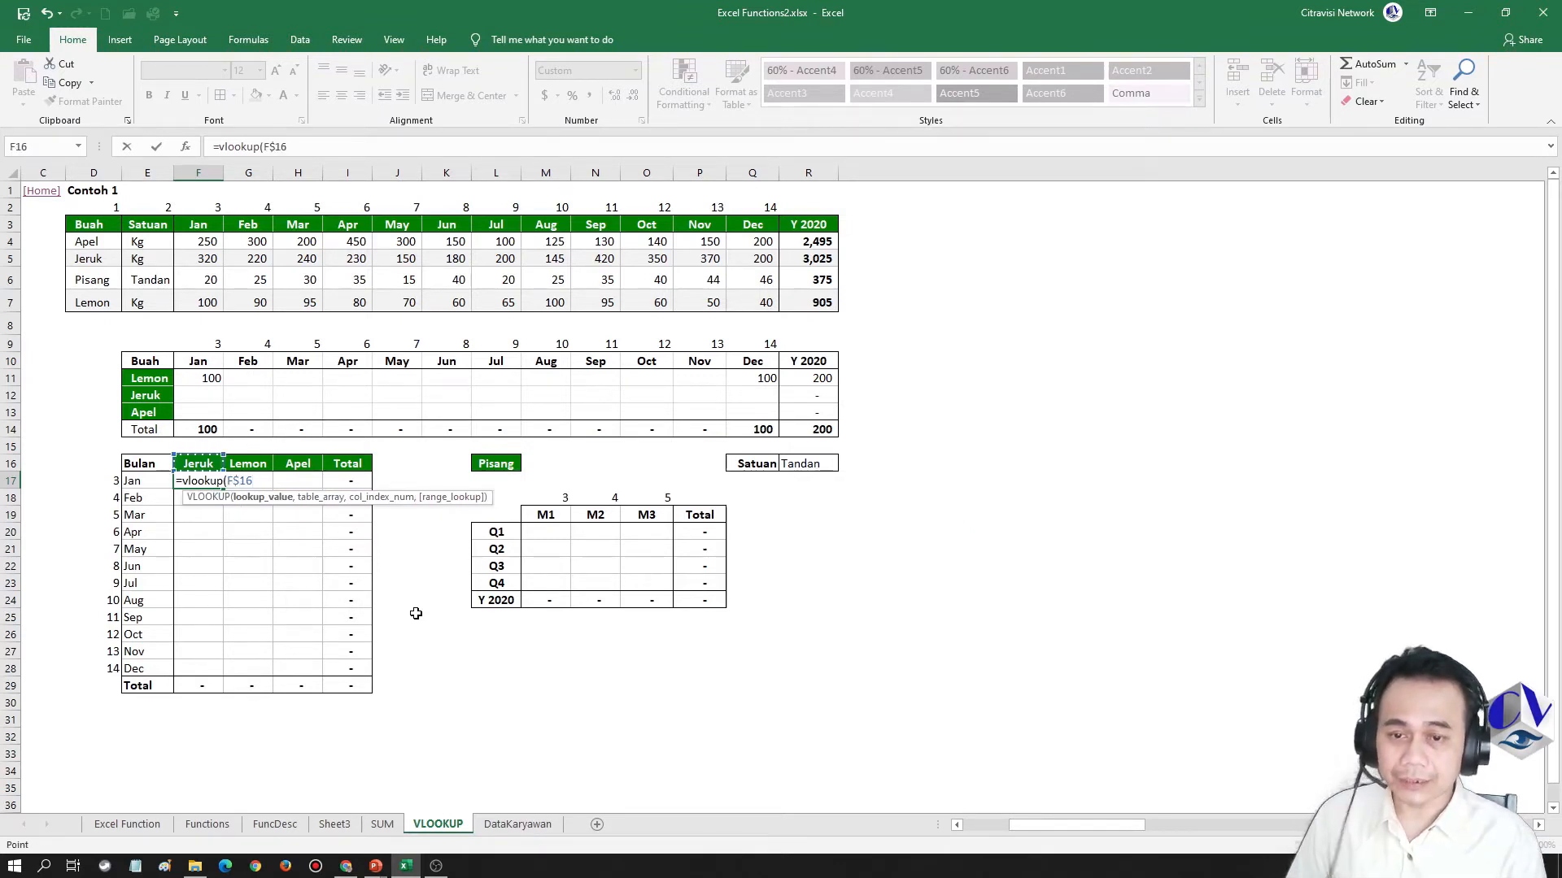
pyautogui.press('F4')
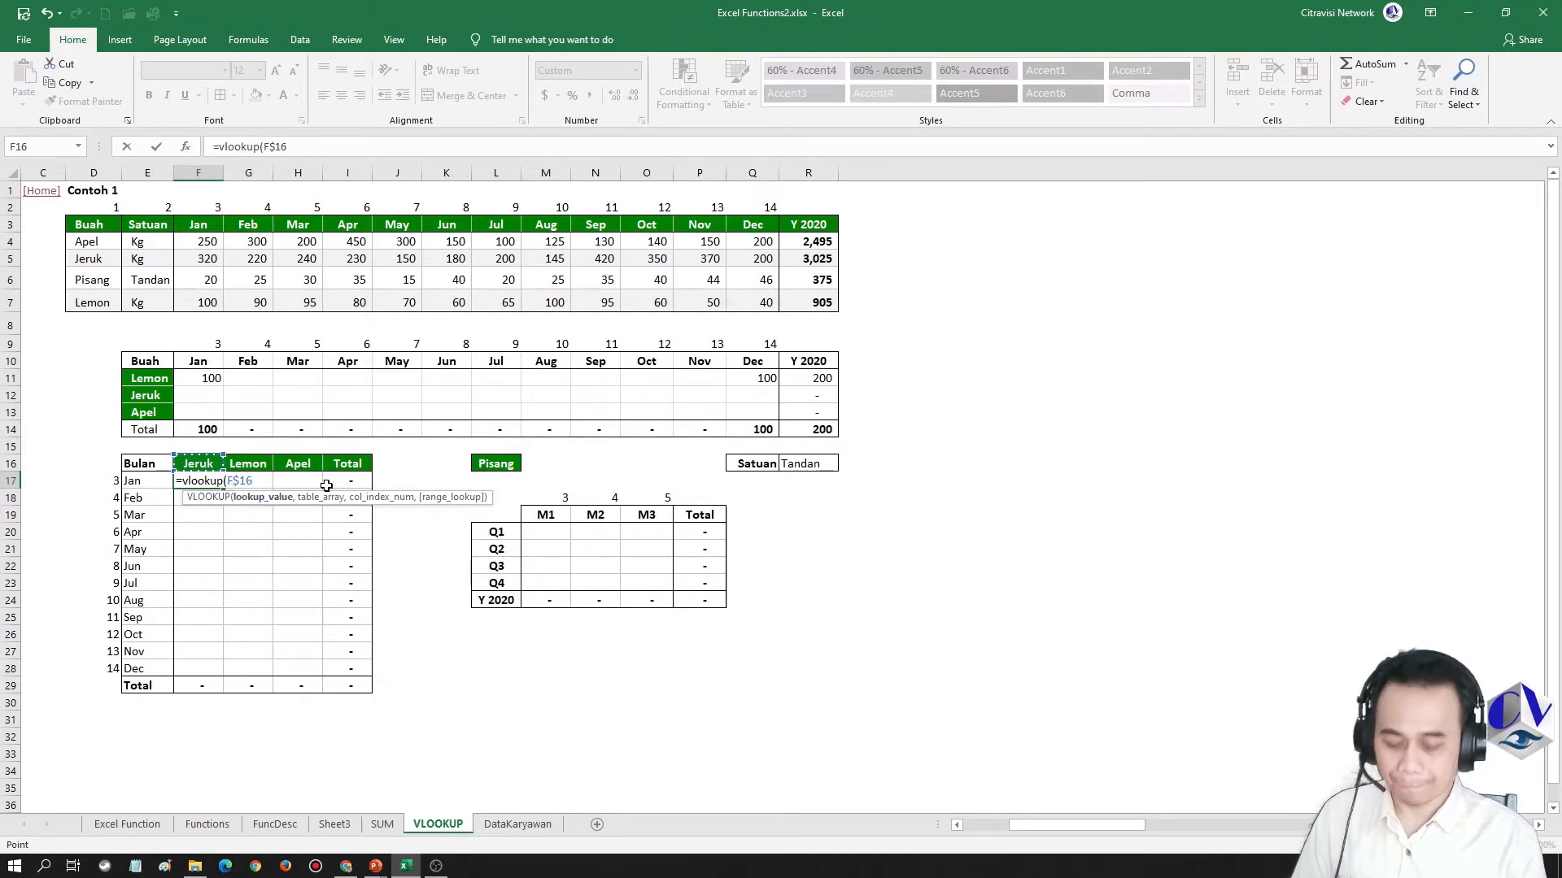
# Complete the F17 VLOOKUP with the absolute table range $D$3:$R$7, column index 3 and range lookup 0, and review its references
pyautogui.write(',')
pyautogui.moveTo(89, 224); pyautogui.dragTo(802, 302)
pyautogui.press('F4')
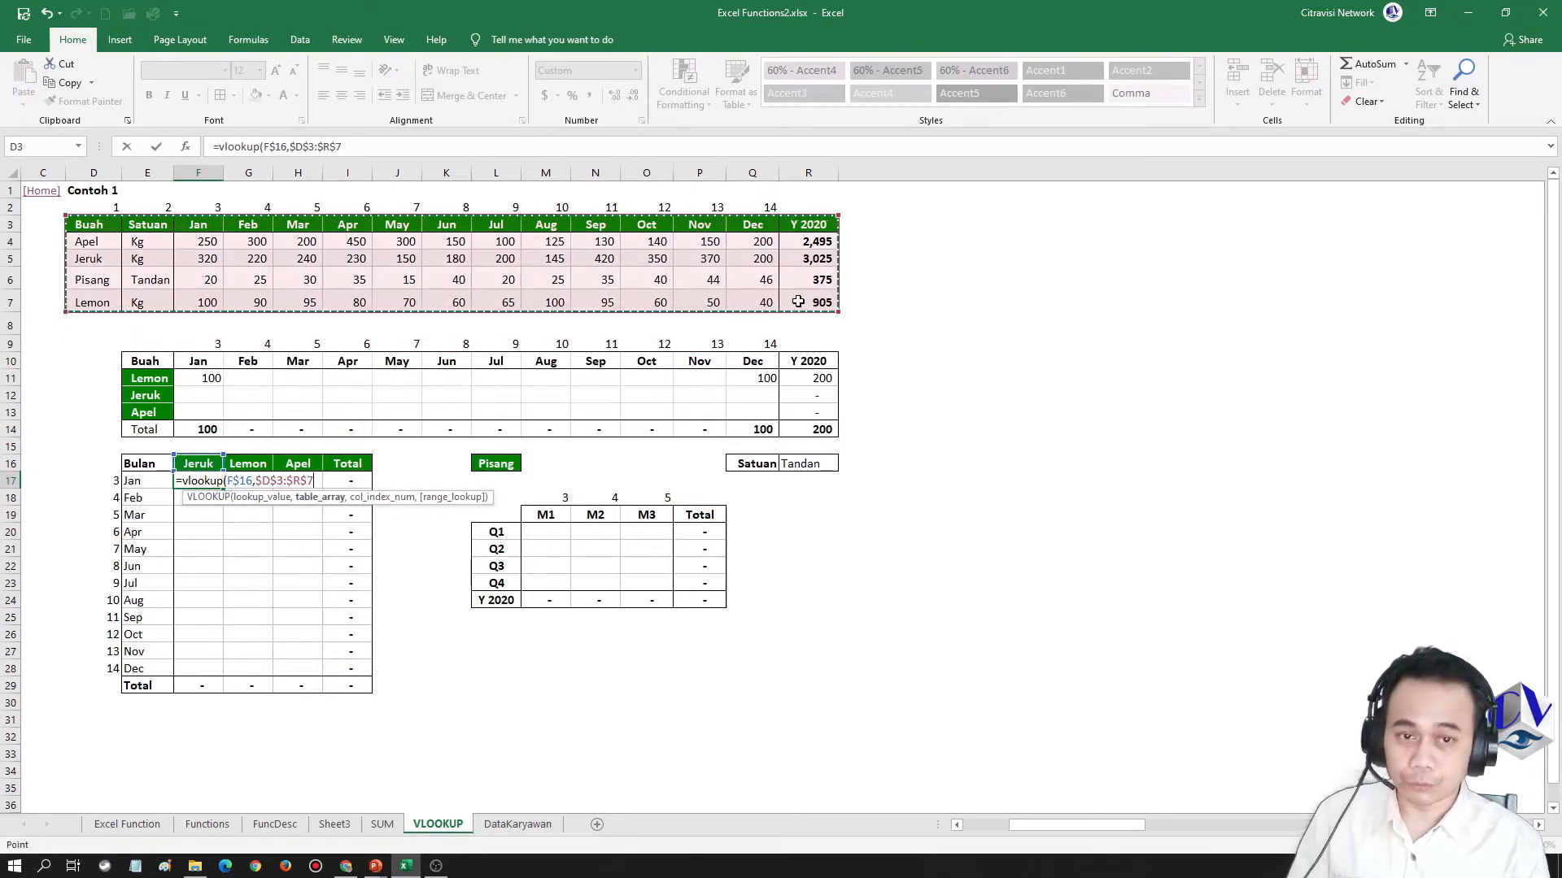
pyautogui.write(',')
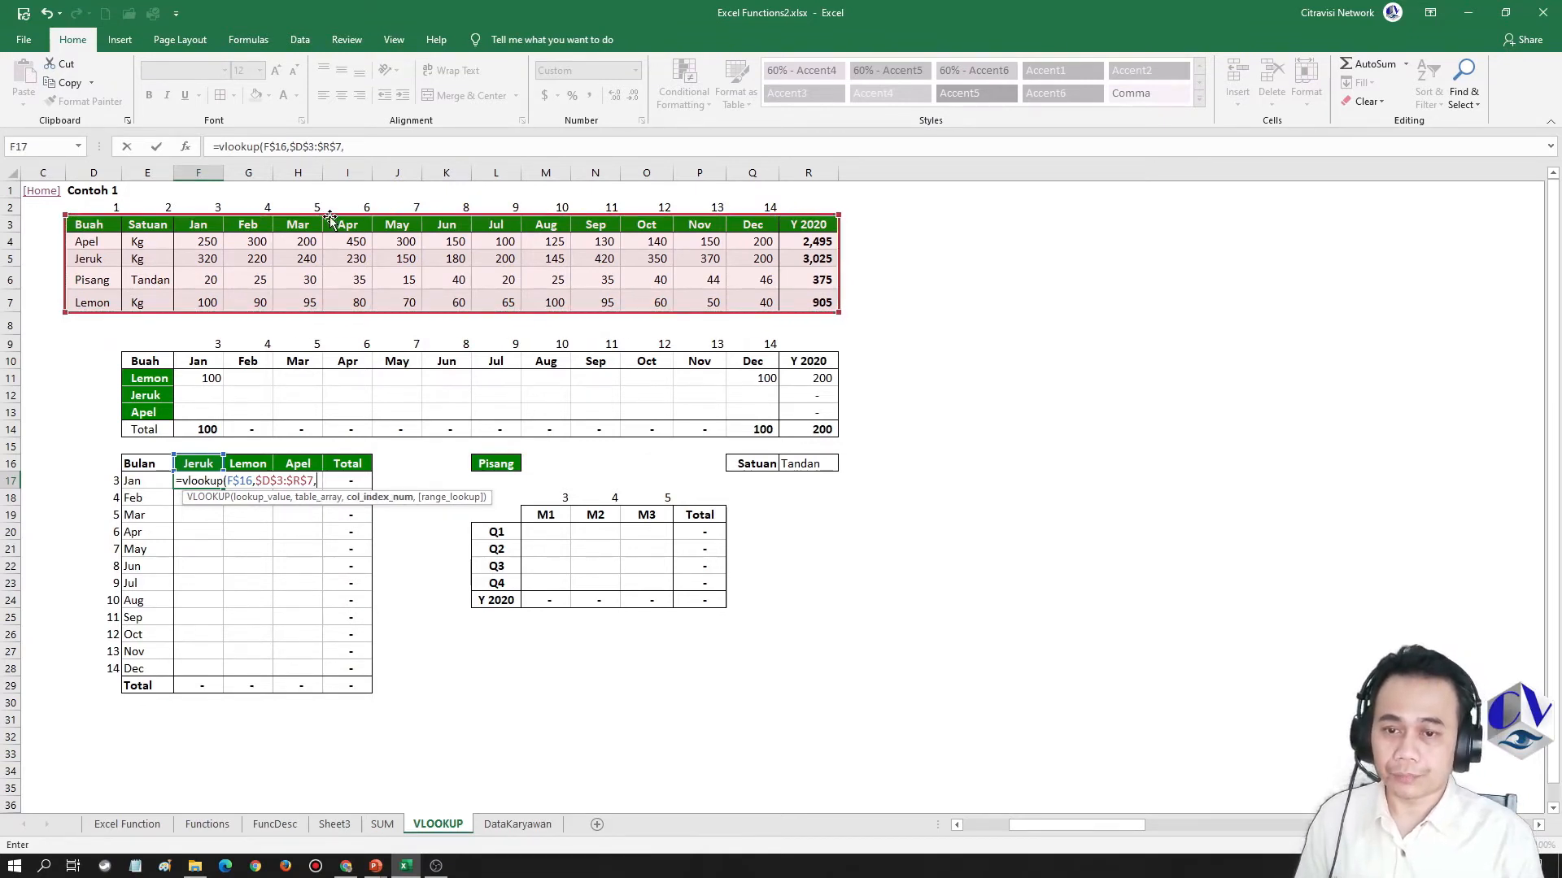
pyautogui.write('3')
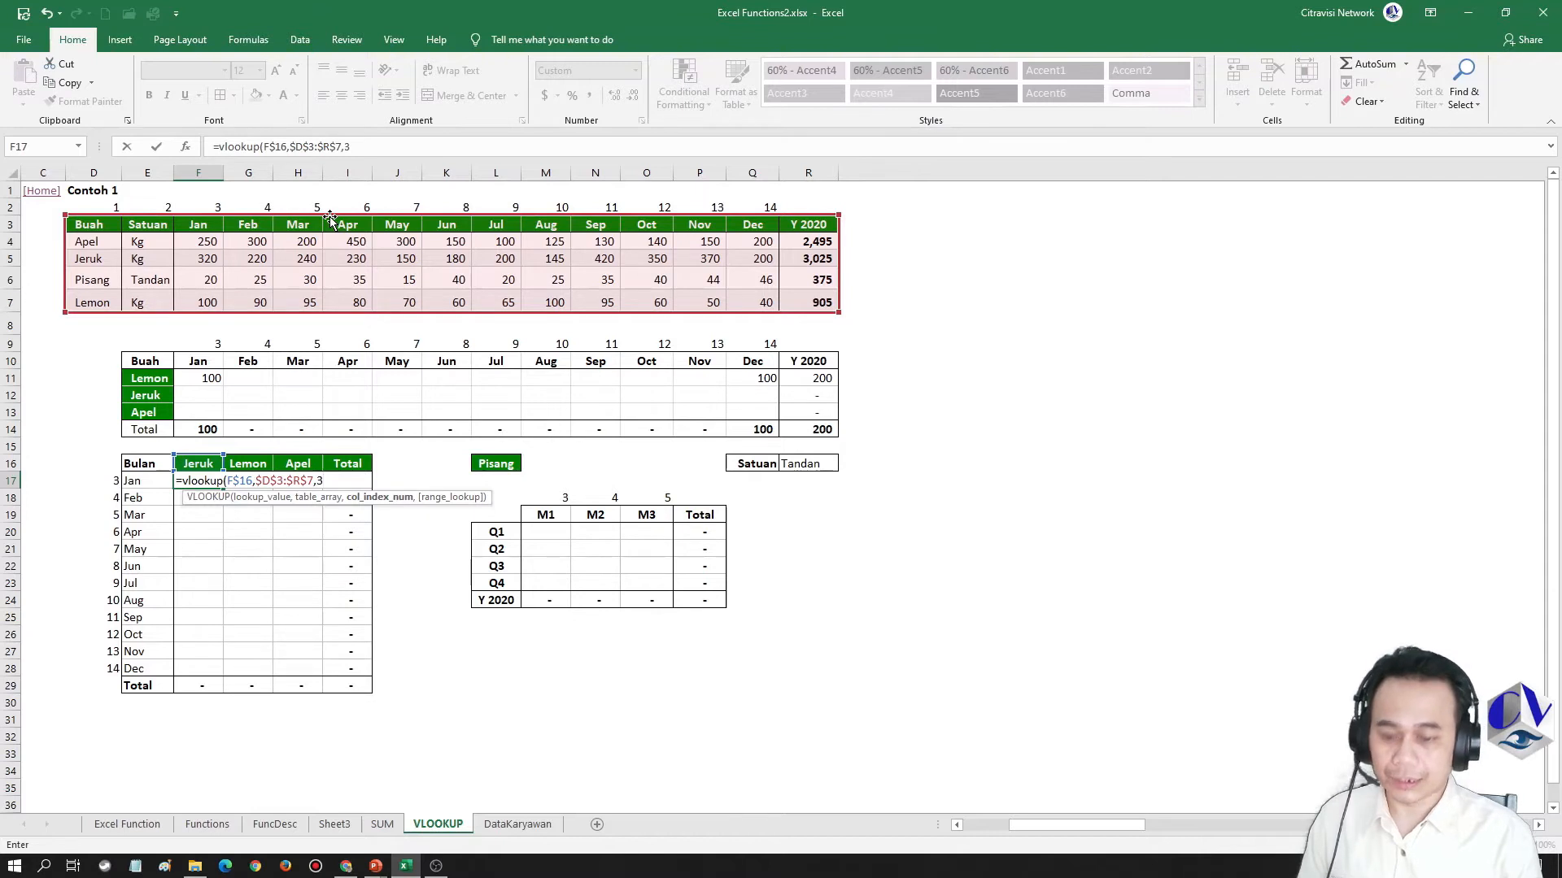
pyautogui.write(',0)')
pyautogui.hotkey('ctrl', 'Return')
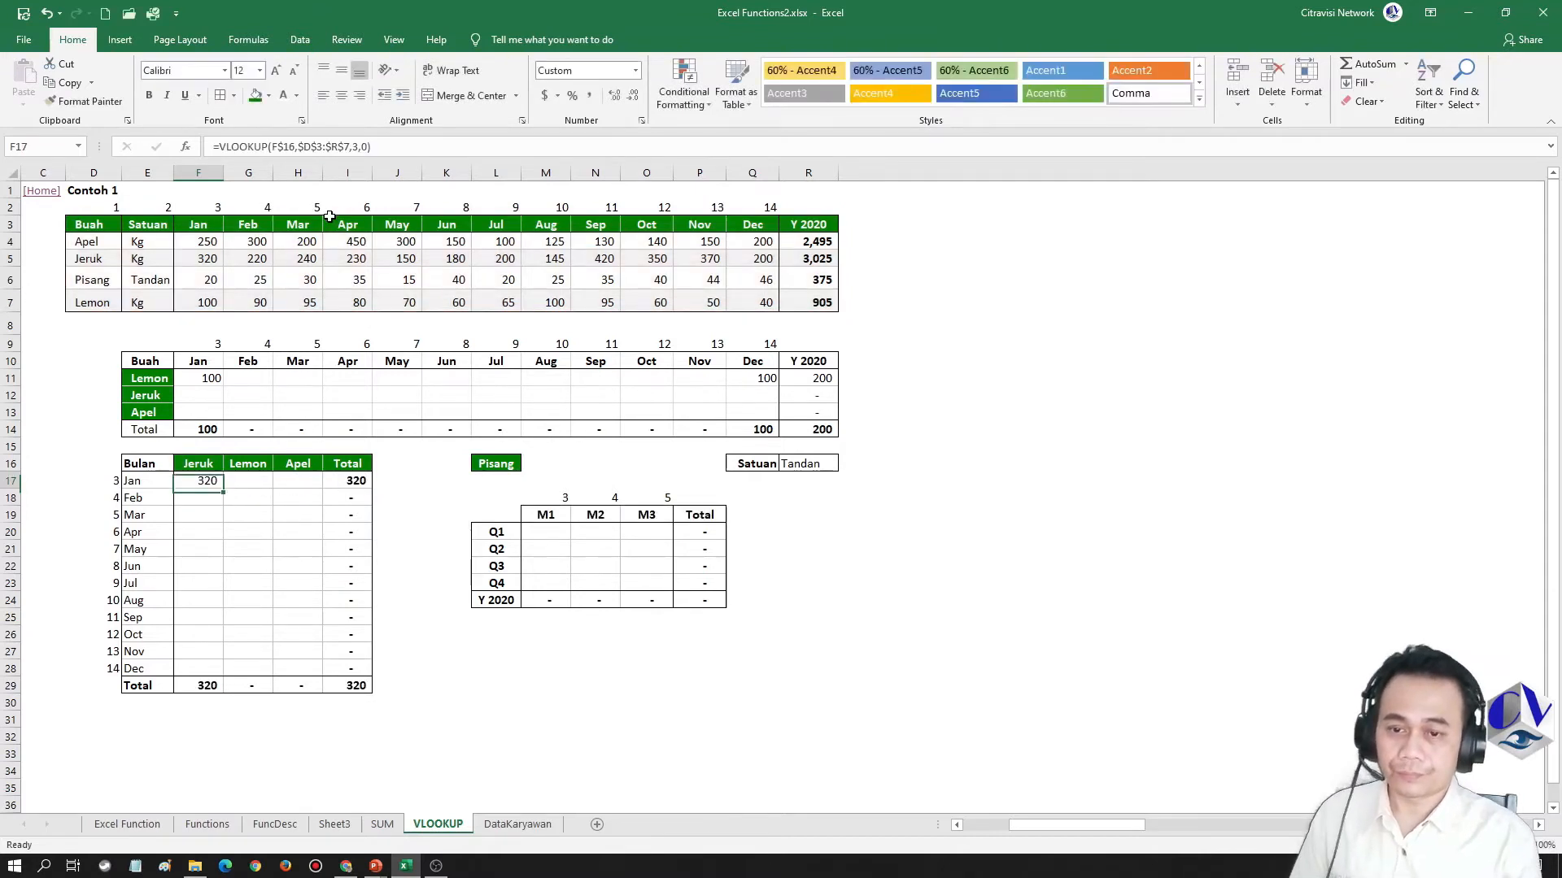
pyautogui.press('F2')
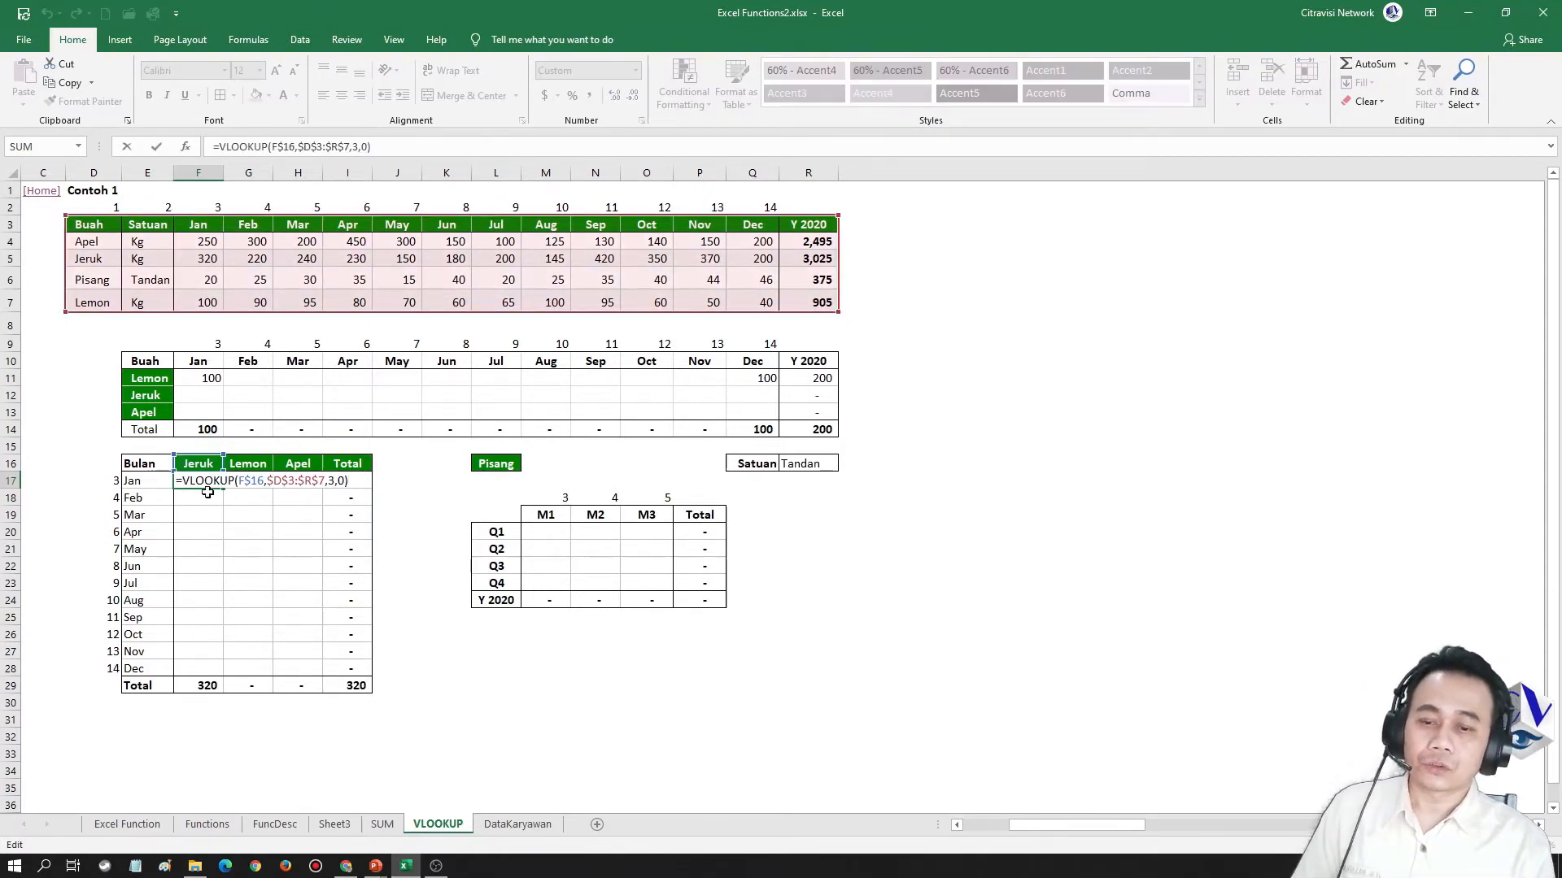
pyautogui.press('Escape')
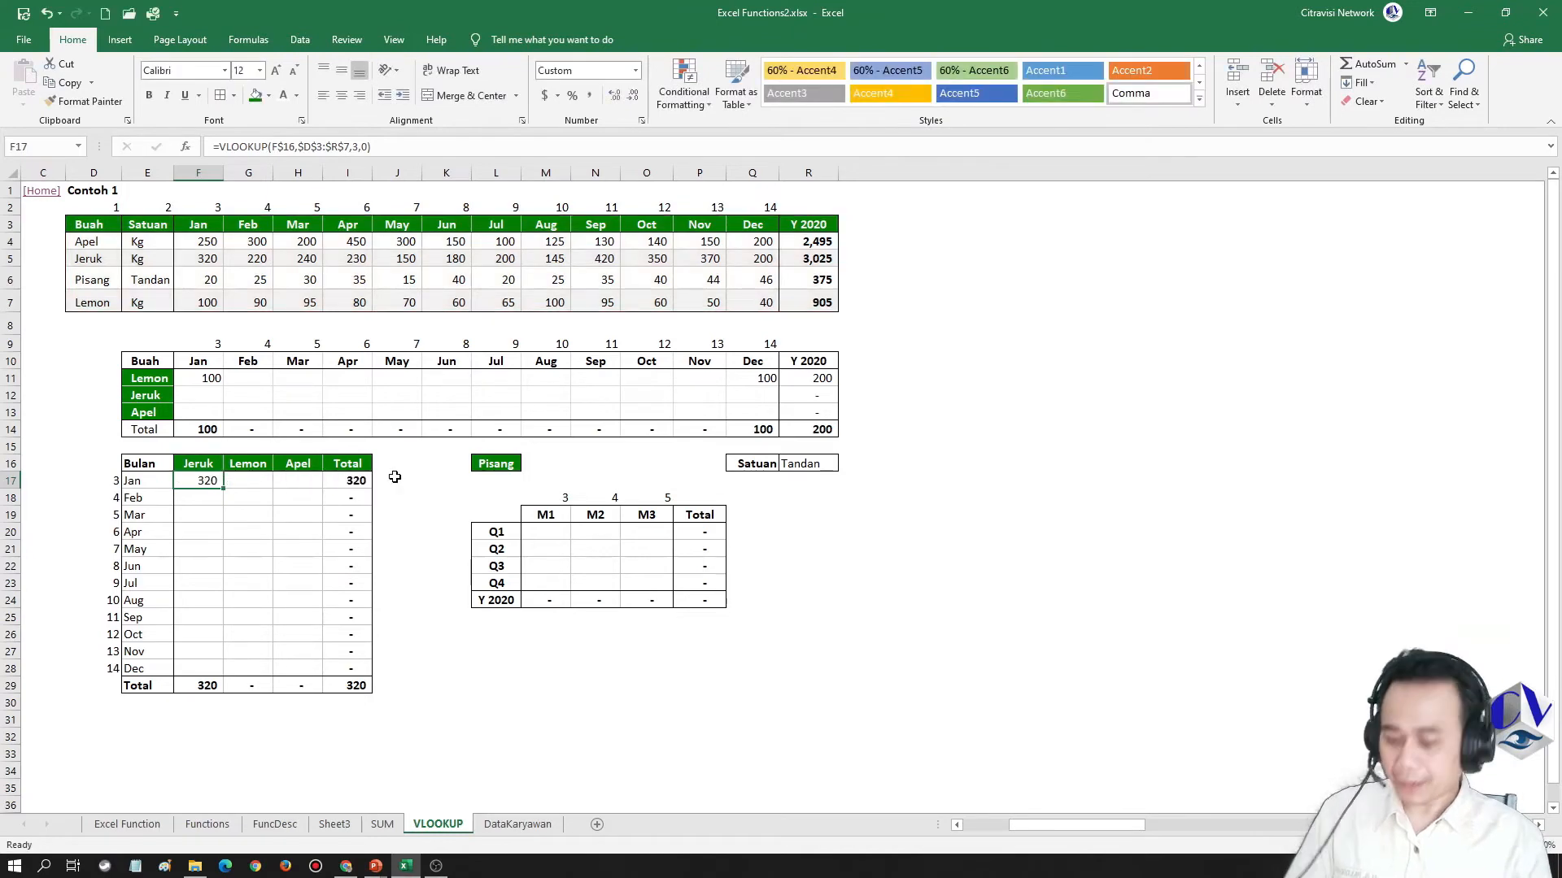
# Copy the F17 formula as a formula only into the Jeruk December cell F28, and examine its lookup value reference
pyautogui.hotkey('ctrl', 'c')
pyautogui.press('Down')
pyautogui.hotkey('ctrl', 'Down')
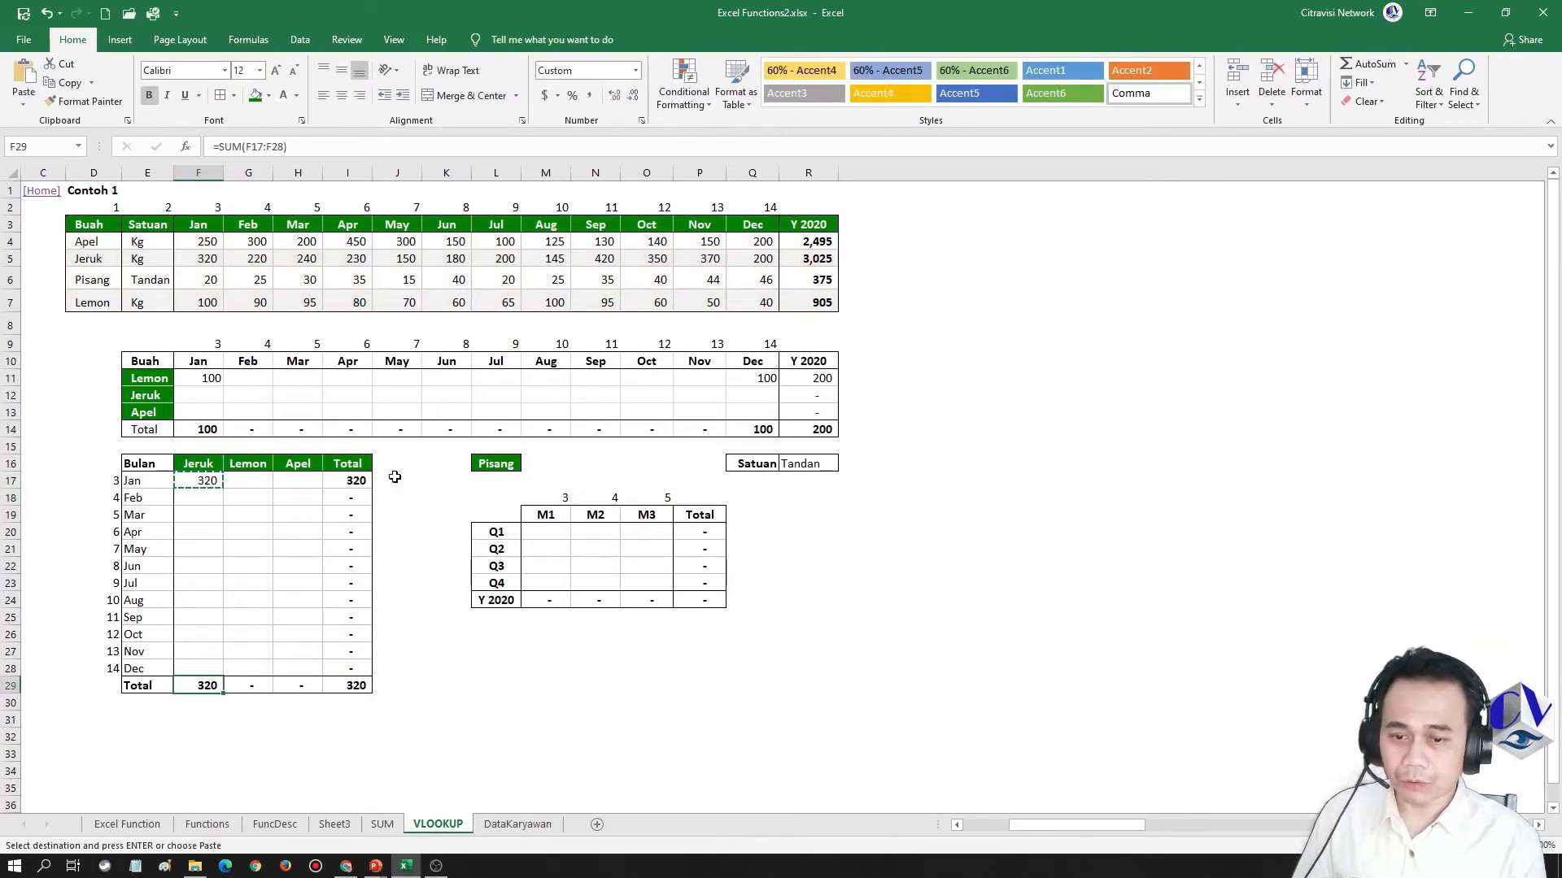
pyautogui.press('Up')
pyautogui.press('Menu')
pyautogui.press('f')
pyautogui.press('F2')
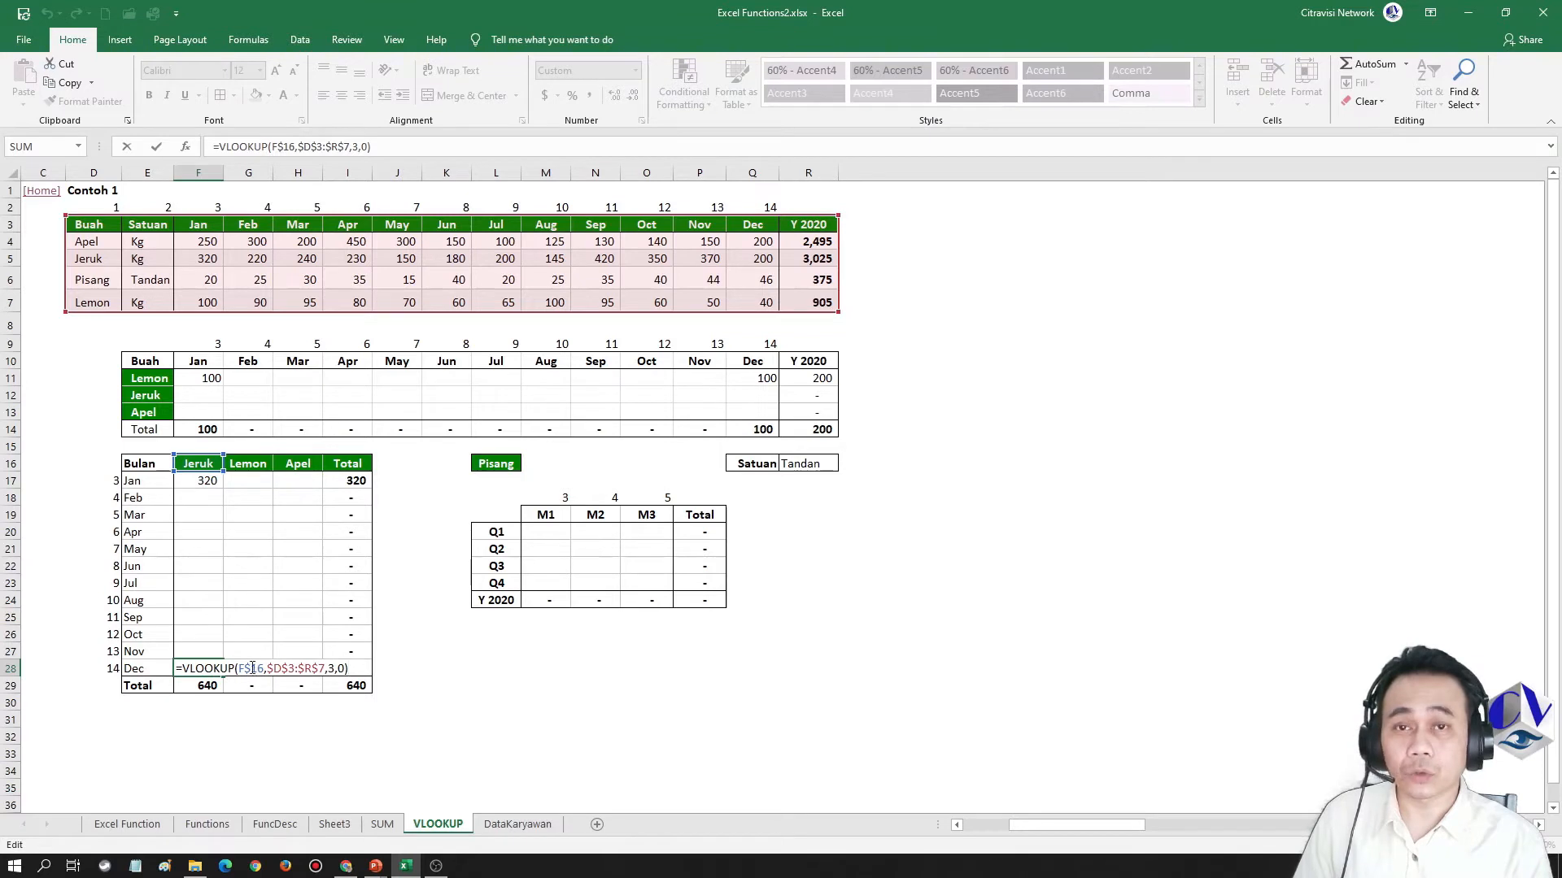
# Copy the F17 formula as a formula only into the Lemon and Apel January cells G17:H17
pyautogui.click(214, 485)
pyautogui.hotkey('ctrl', 'c')
pyautogui.moveTo(248, 485); pyautogui.dragTo(278, 484)
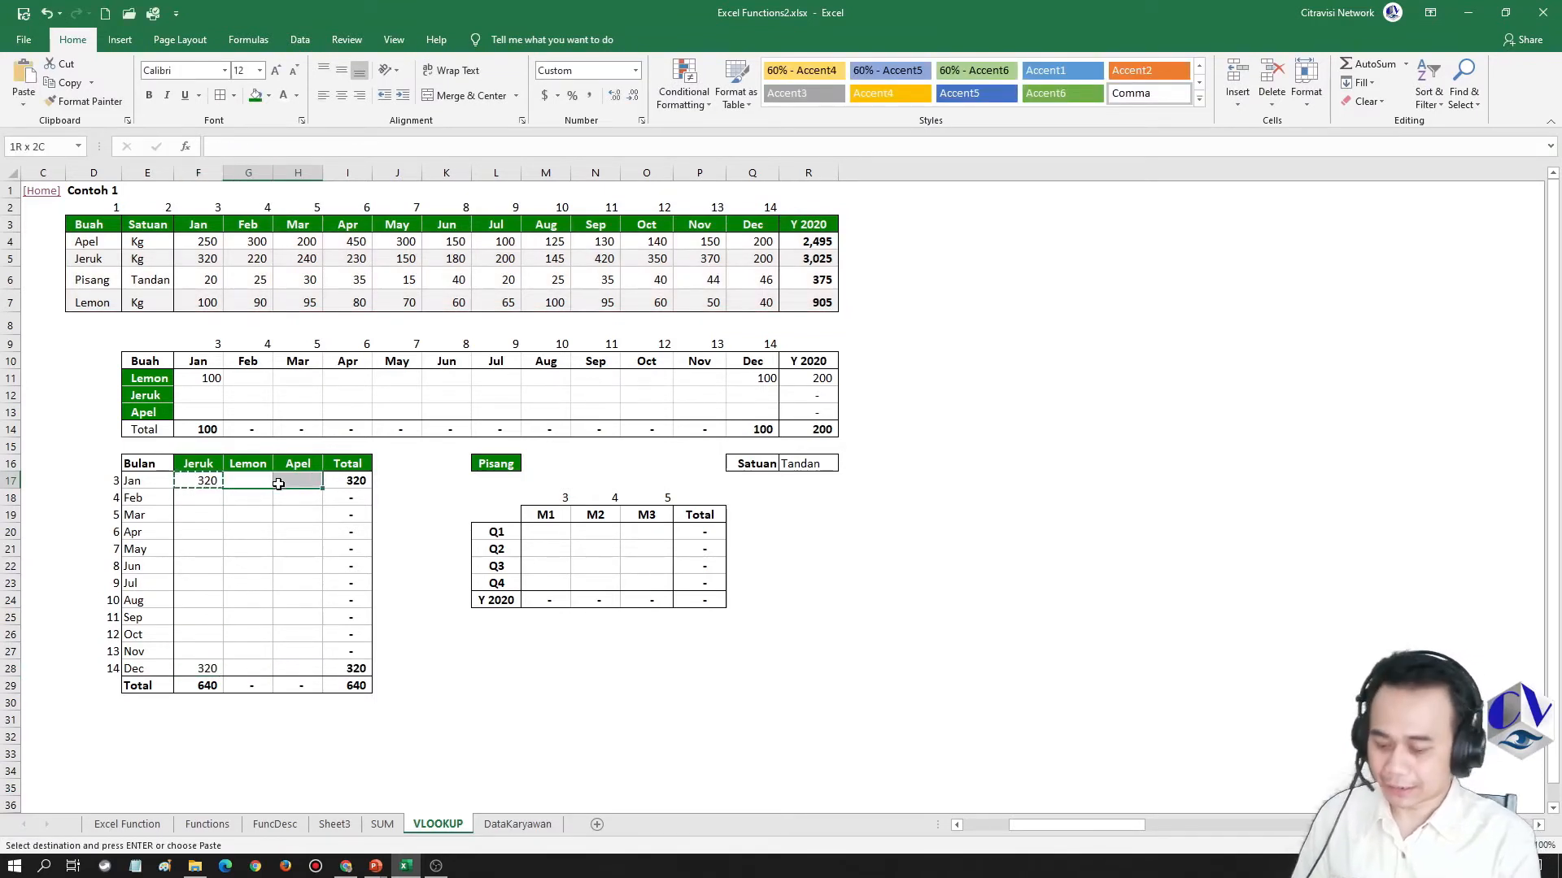
pyautogui.press('Menu')
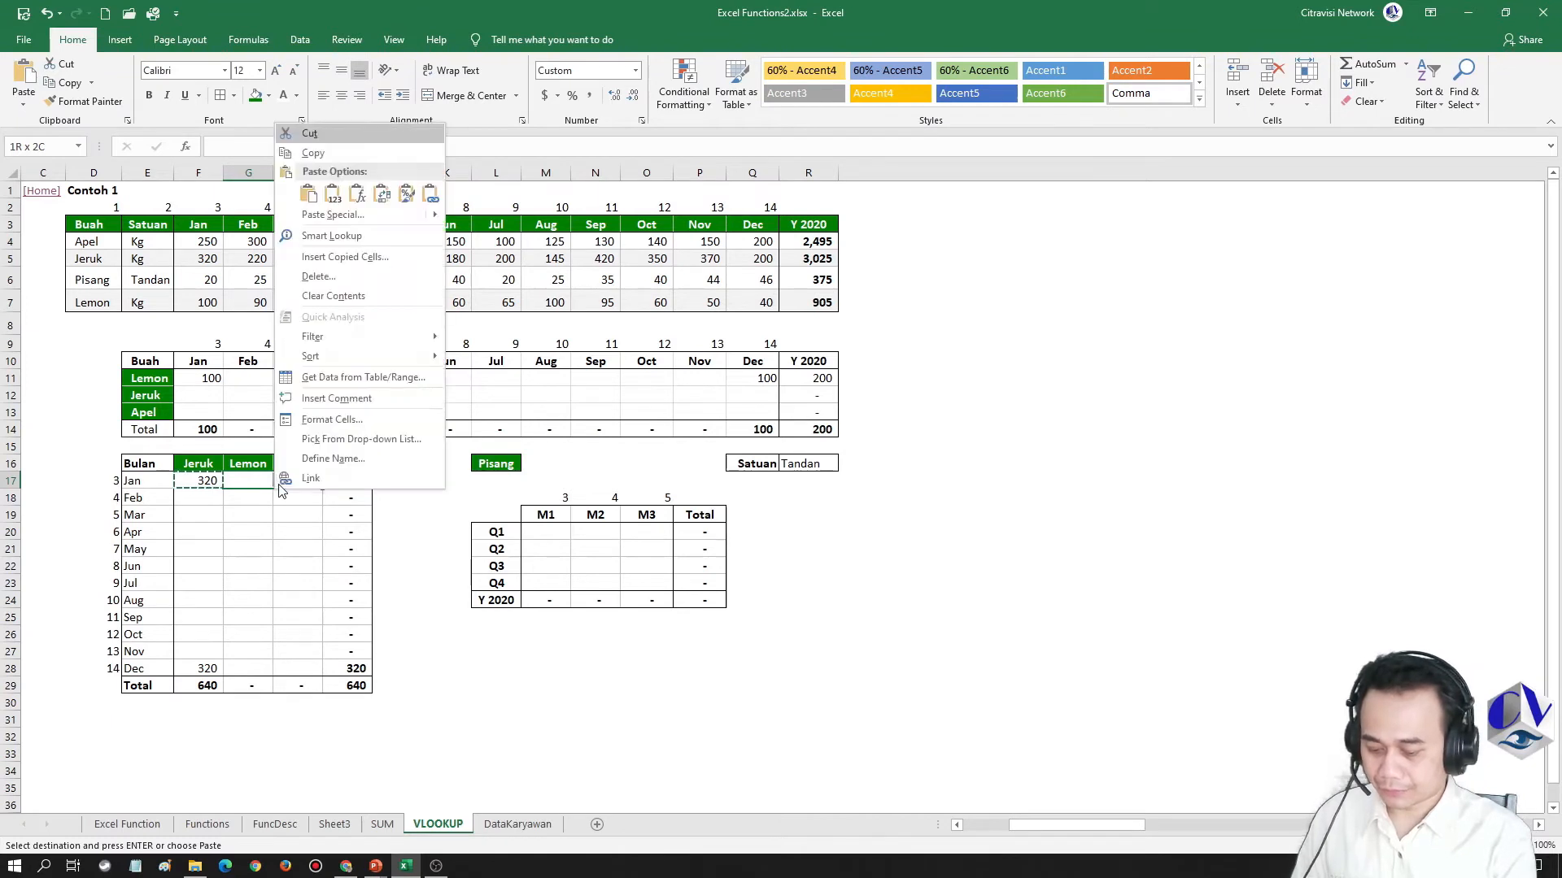
pyautogui.press('f')
# Examine the lookup value references in the January formulas F17, G17 and H17
pyautogui.press('Escape')
pyautogui.press('Up')
pyautogui.press('Down')
pyautogui.press('Left')
pyautogui.press('F2')
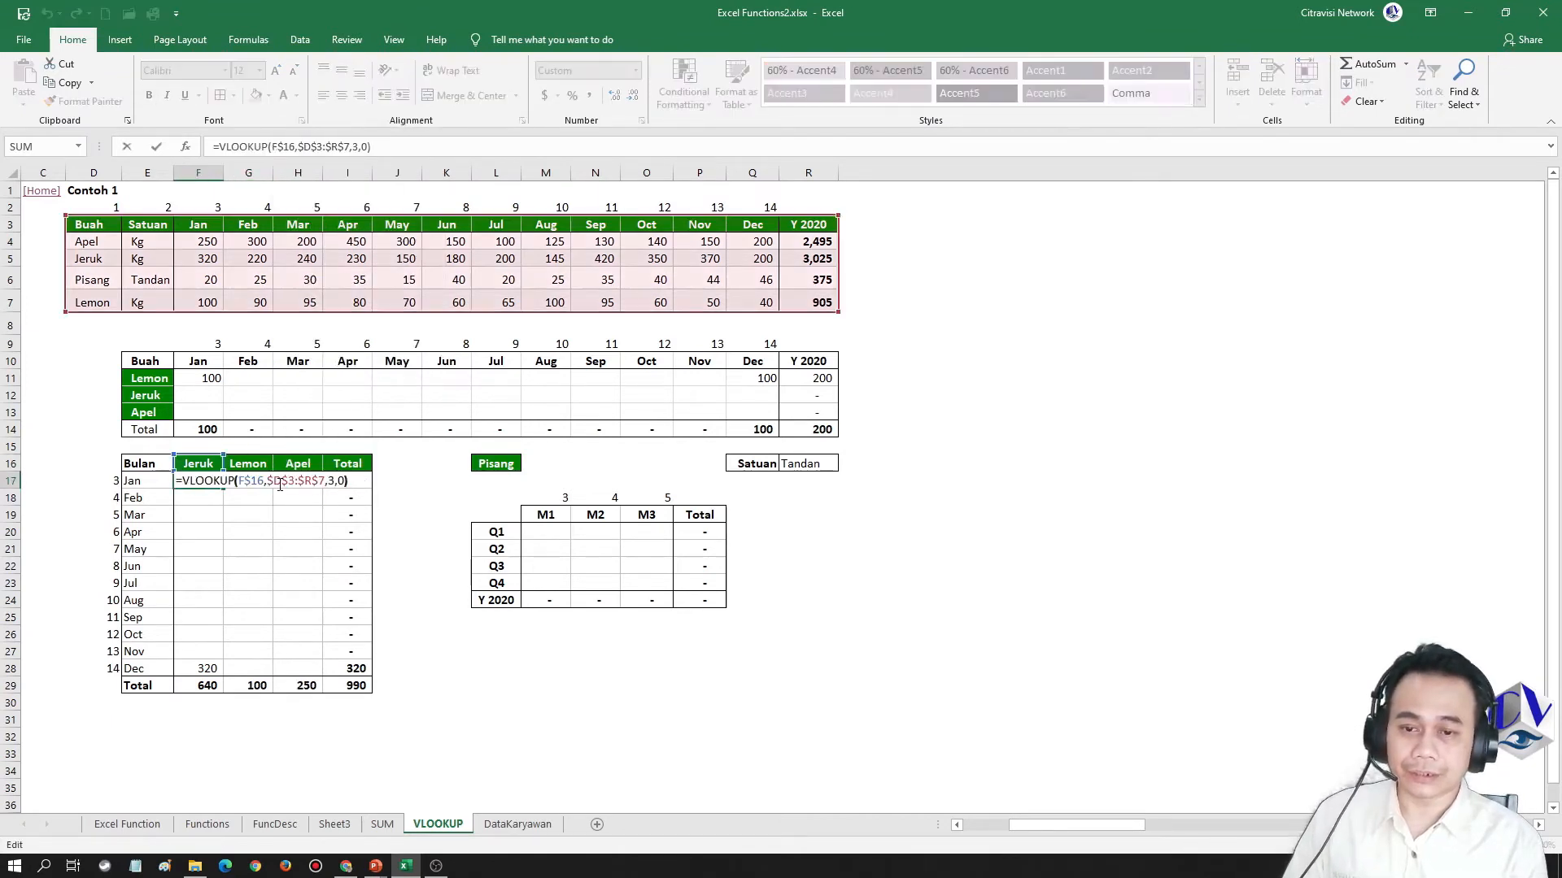
pyautogui.press('Escape')
pyautogui.press('Right')
pyautogui.press('F2')
pyautogui.press('Escape')
pyautogui.press('Right')
pyautogui.press('F2')
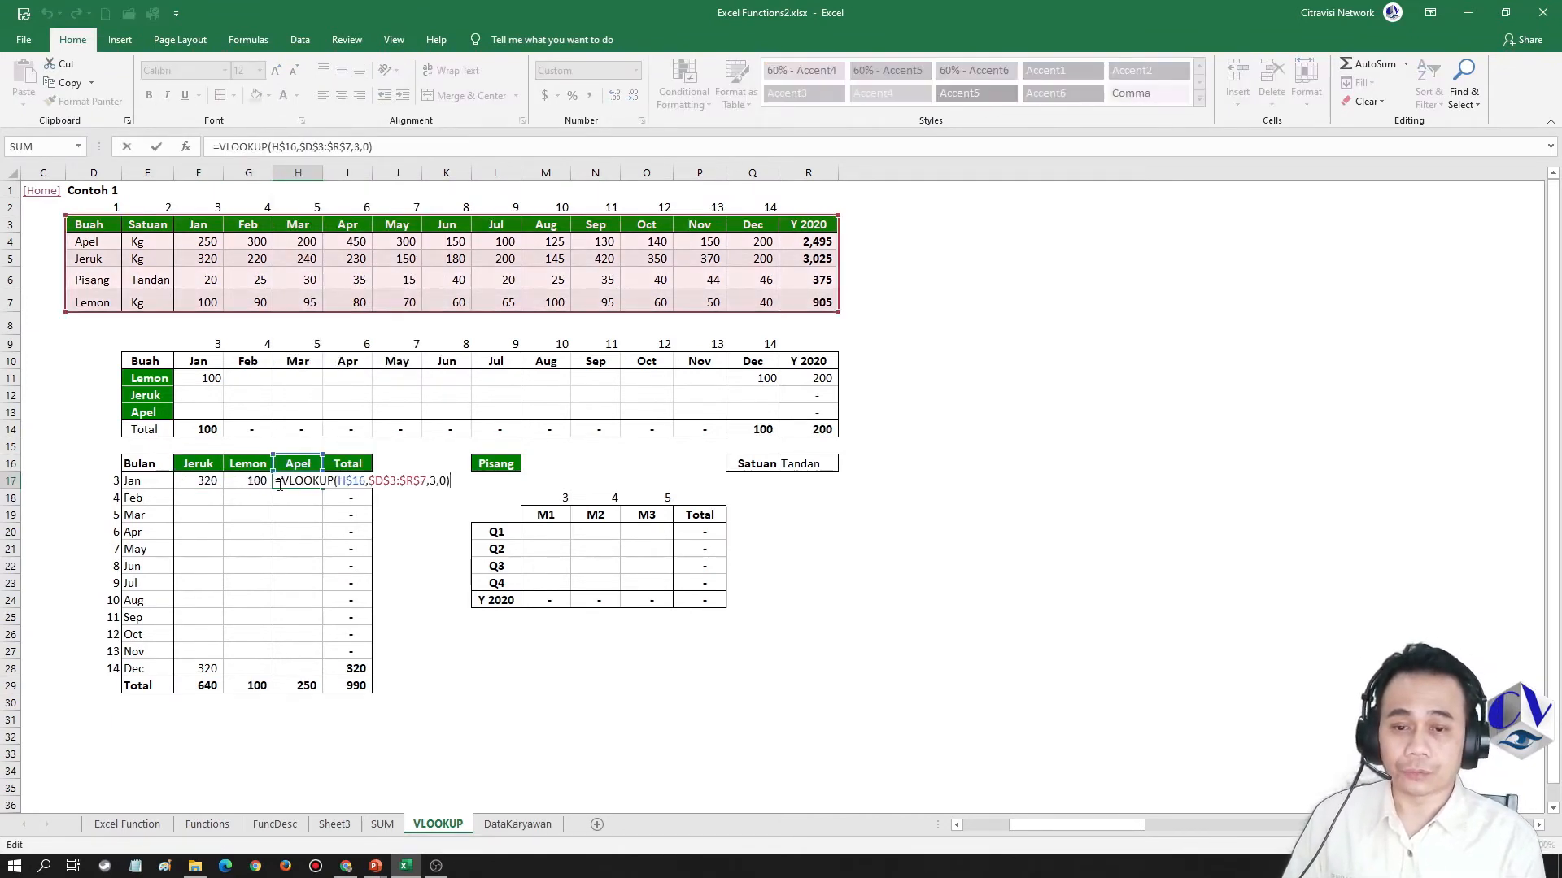
# Compare the January formulas' lookup references once more, and inspect the row-locked reference in the Jeruk December cell F28
pyautogui.press('Escape')
pyautogui.press('Left')
pyautogui.press('Left')
pyautogui.press('F2')
pyautogui.press('Escape')
pyautogui.press('Right')
pyautogui.press('F2')
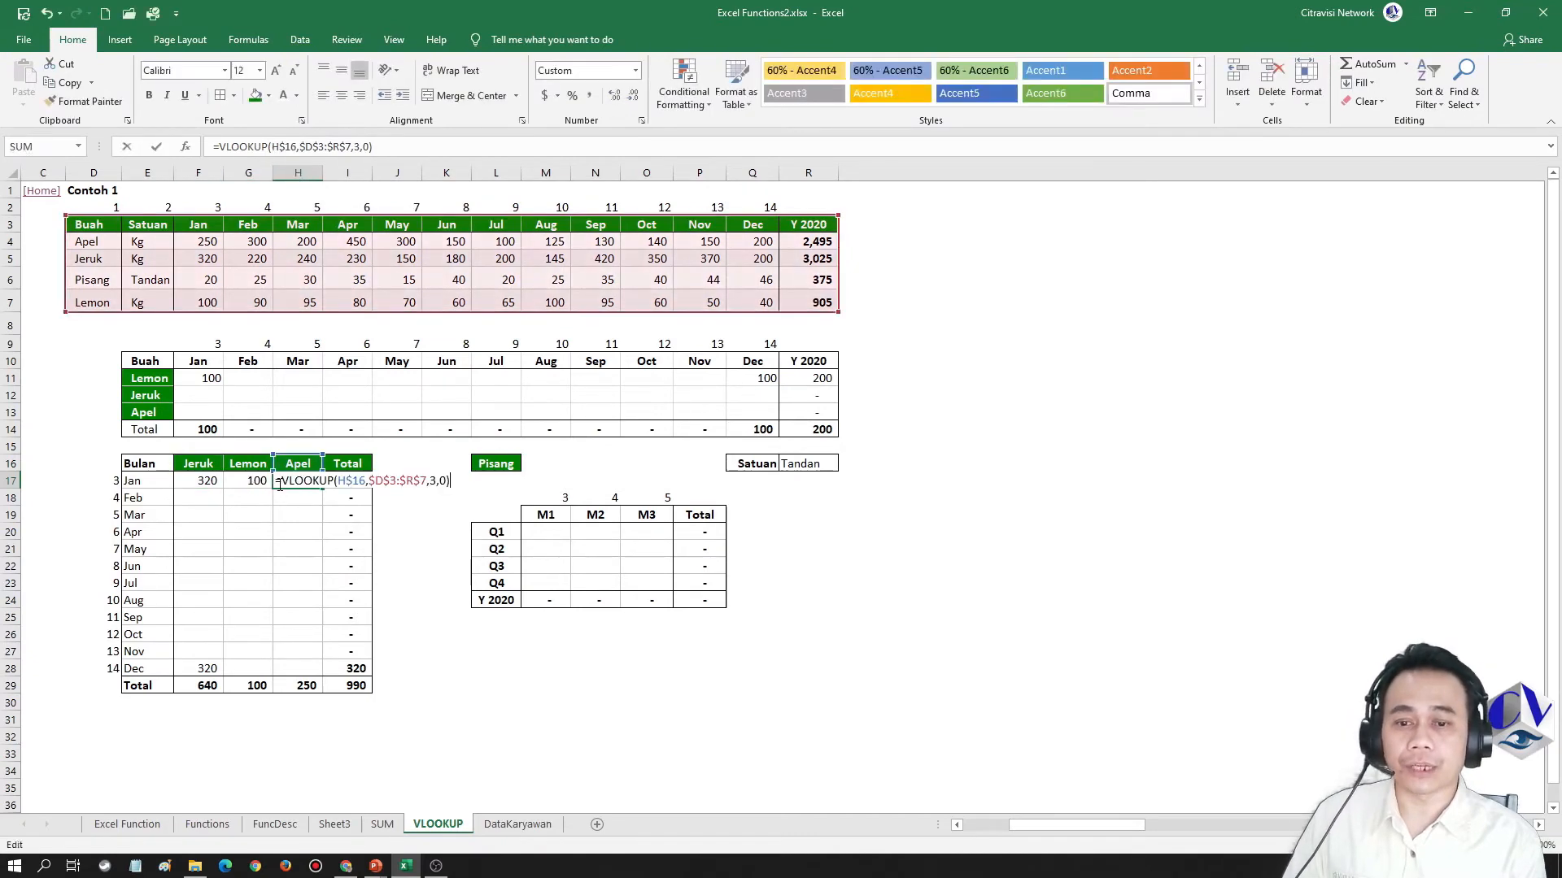
pyautogui.press('Escape')
pyautogui.press('Left')
pyautogui.hotkey('ctrl', 'Down')
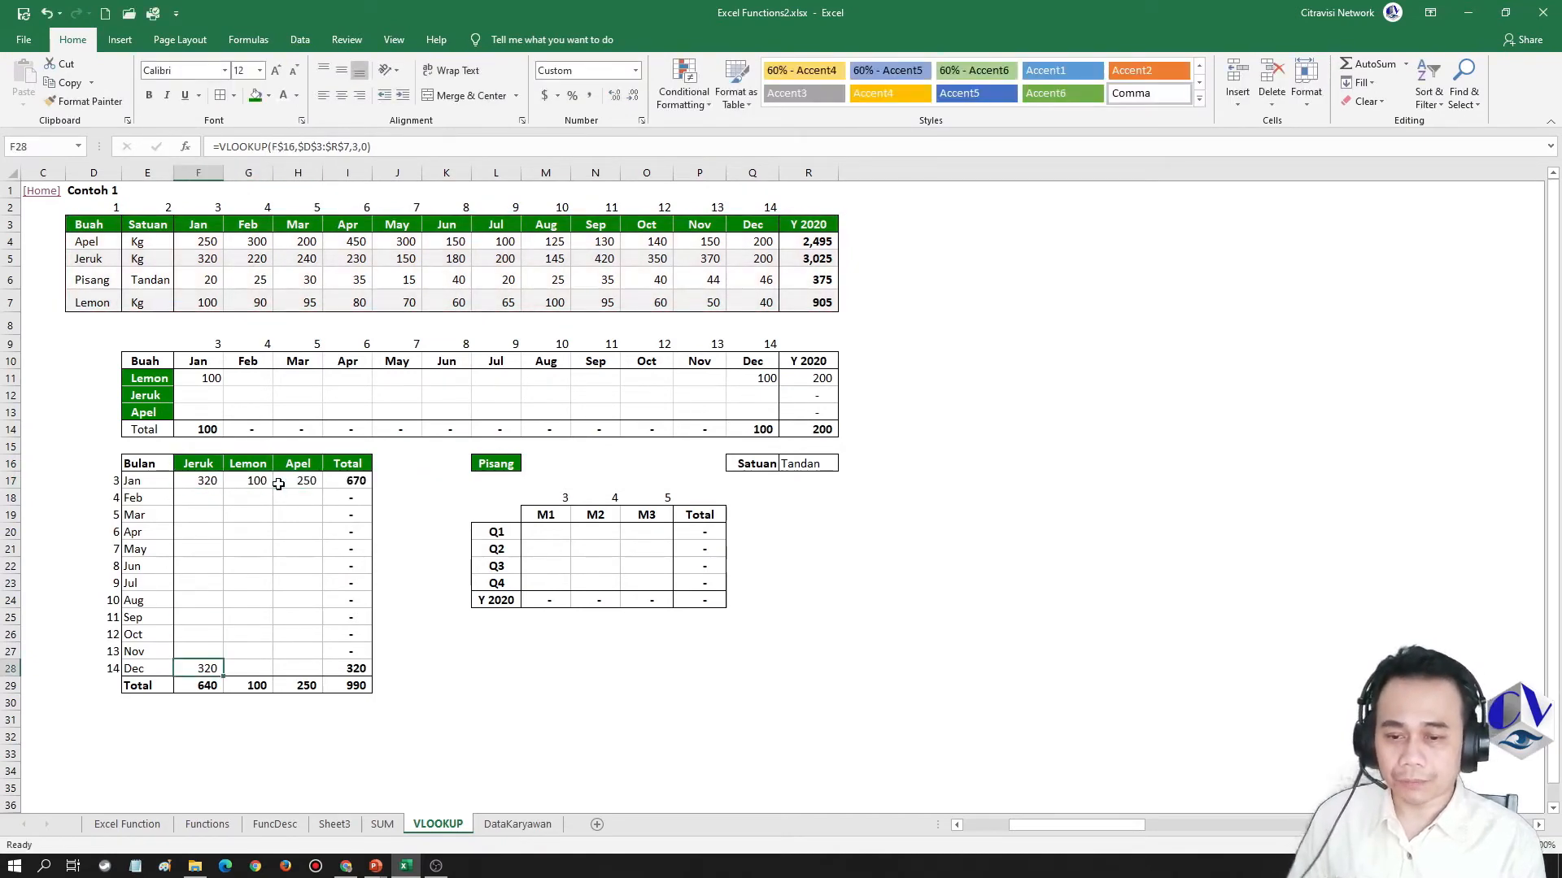
pyautogui.press('F2')
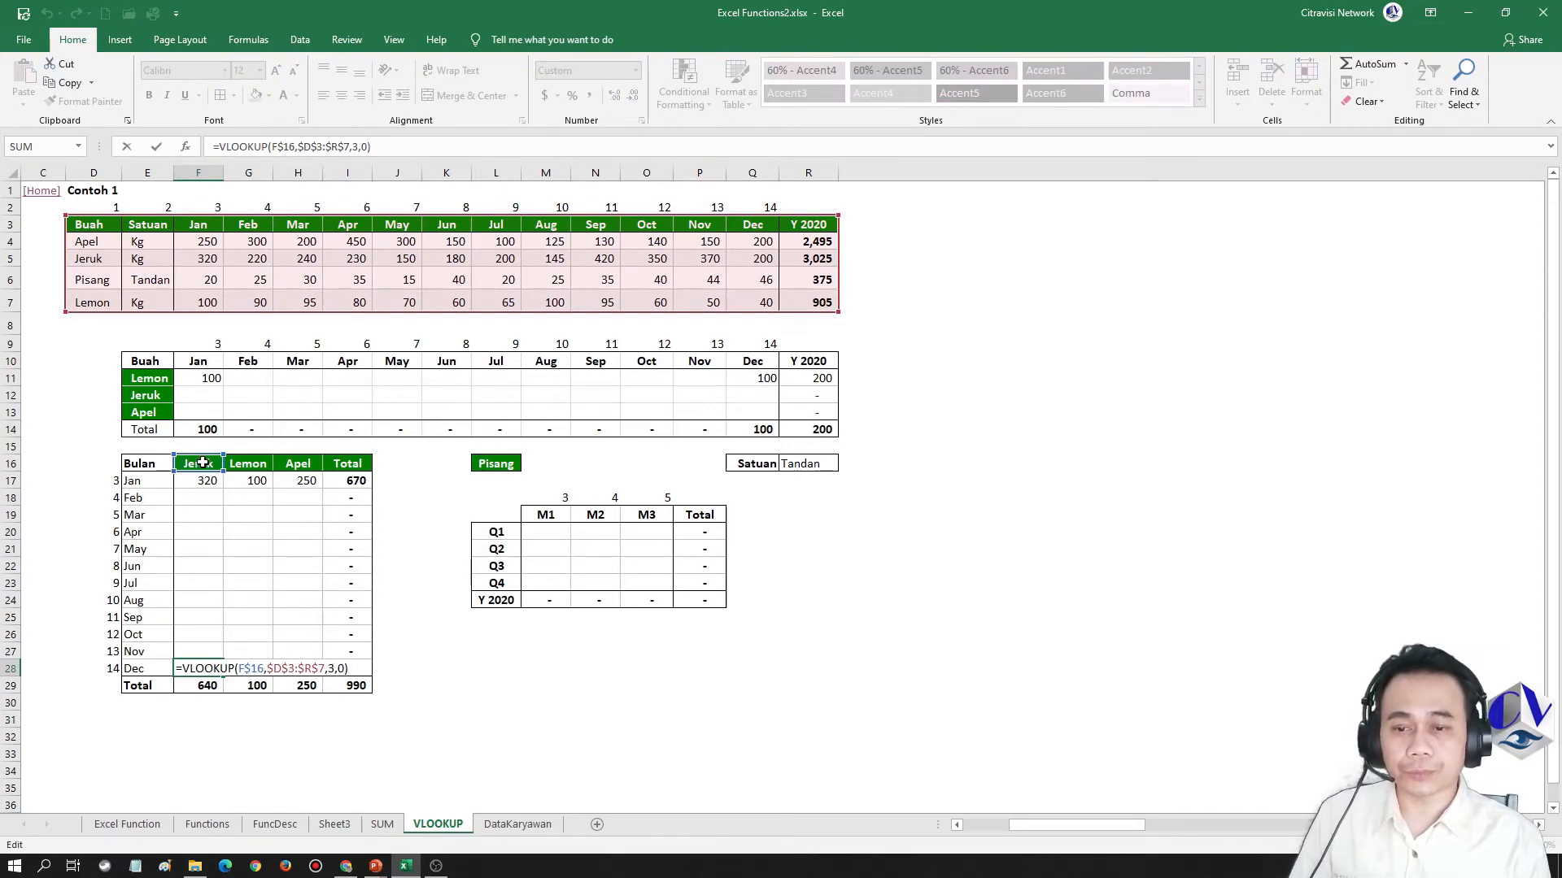
pyautogui.press('Escape')
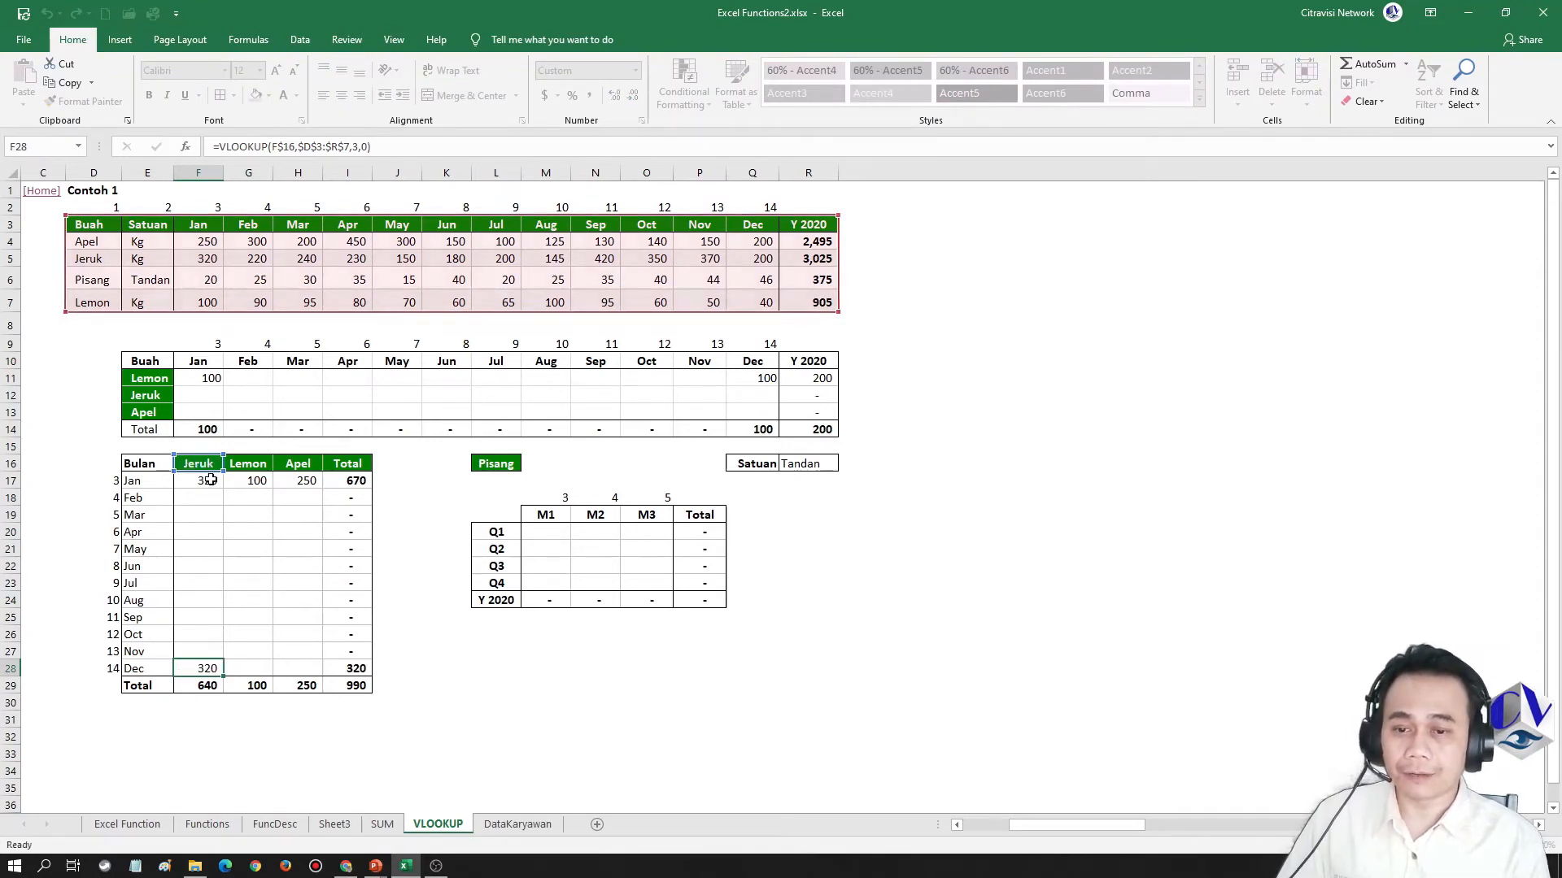
# Remove the row lock from the lookup value in the F17 VLOOKUP so it uses the relative reference F16
pyautogui.hotkey('ctrl', 'Up')
pyautogui.press('F2')
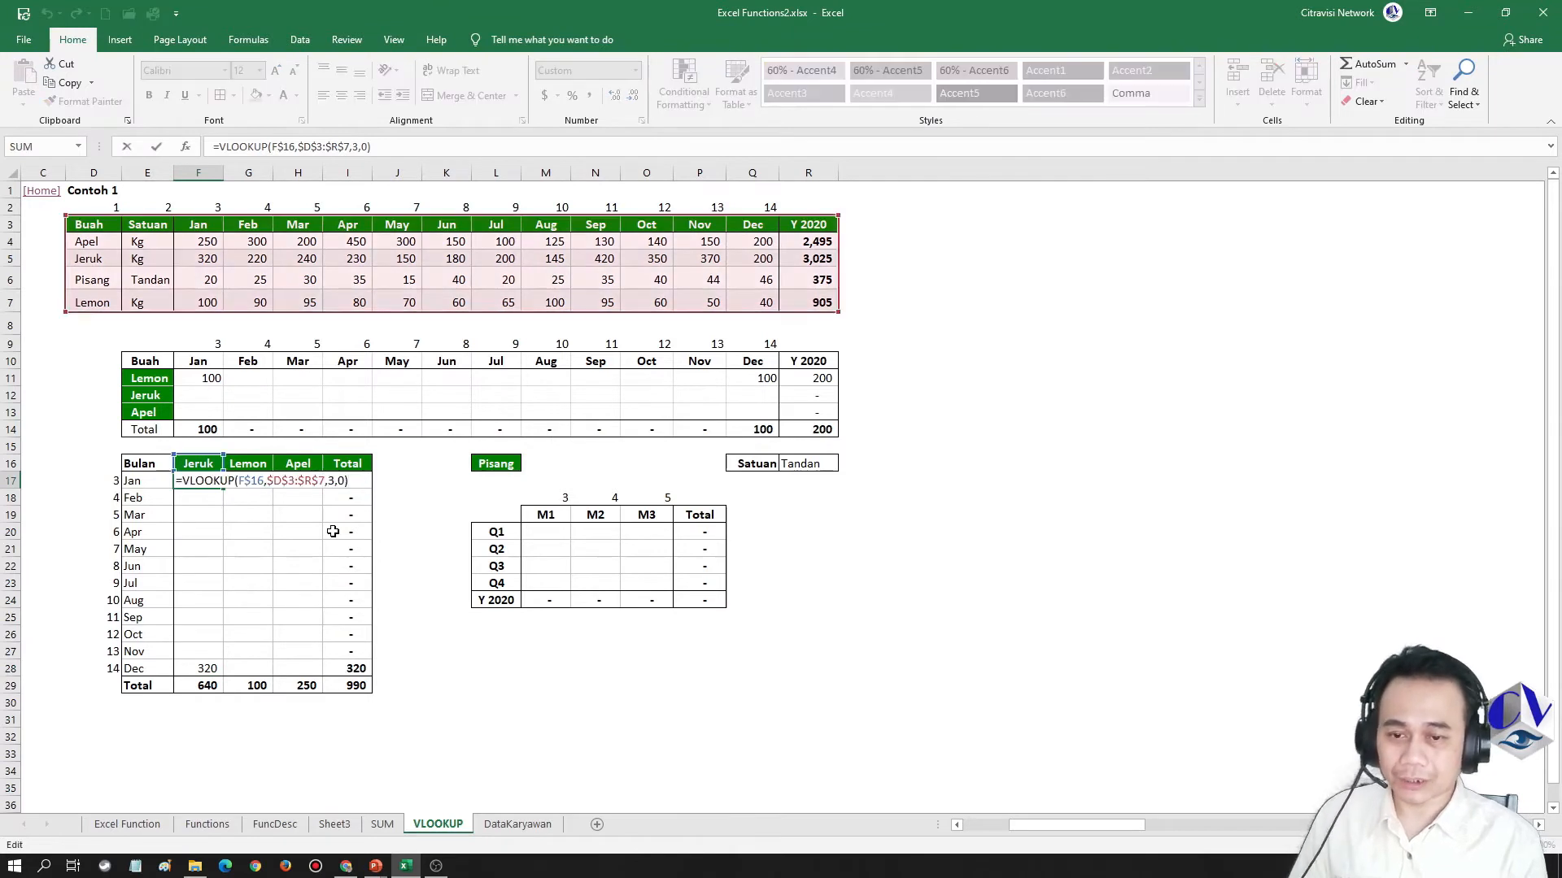
pyautogui.press('Home')
pyautogui.hotkey('ctrl', 'Right')
pyautogui.hotkey('ctrl', 'Right')
pyautogui.press('Right')
pyautogui.press('Right')
pyautogui.press('Delete')
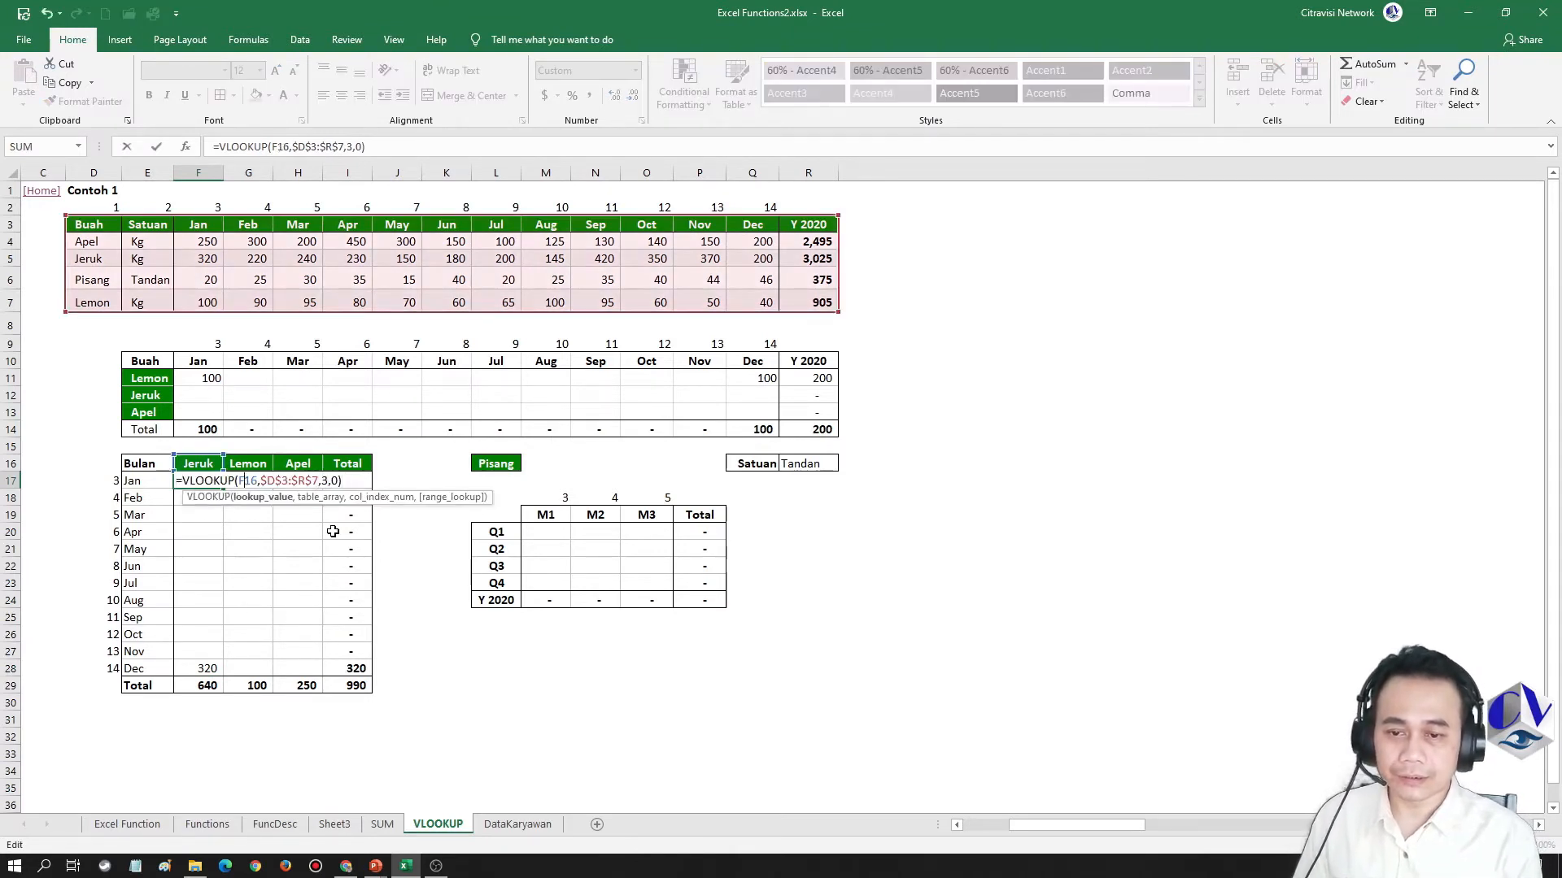
pyautogui.press('Return')
# Copy the unlocked F17 formula and paste it into the Jeruk October cell F26
pyautogui.press('Up')
pyautogui.hotkey('ctrl', 'c')
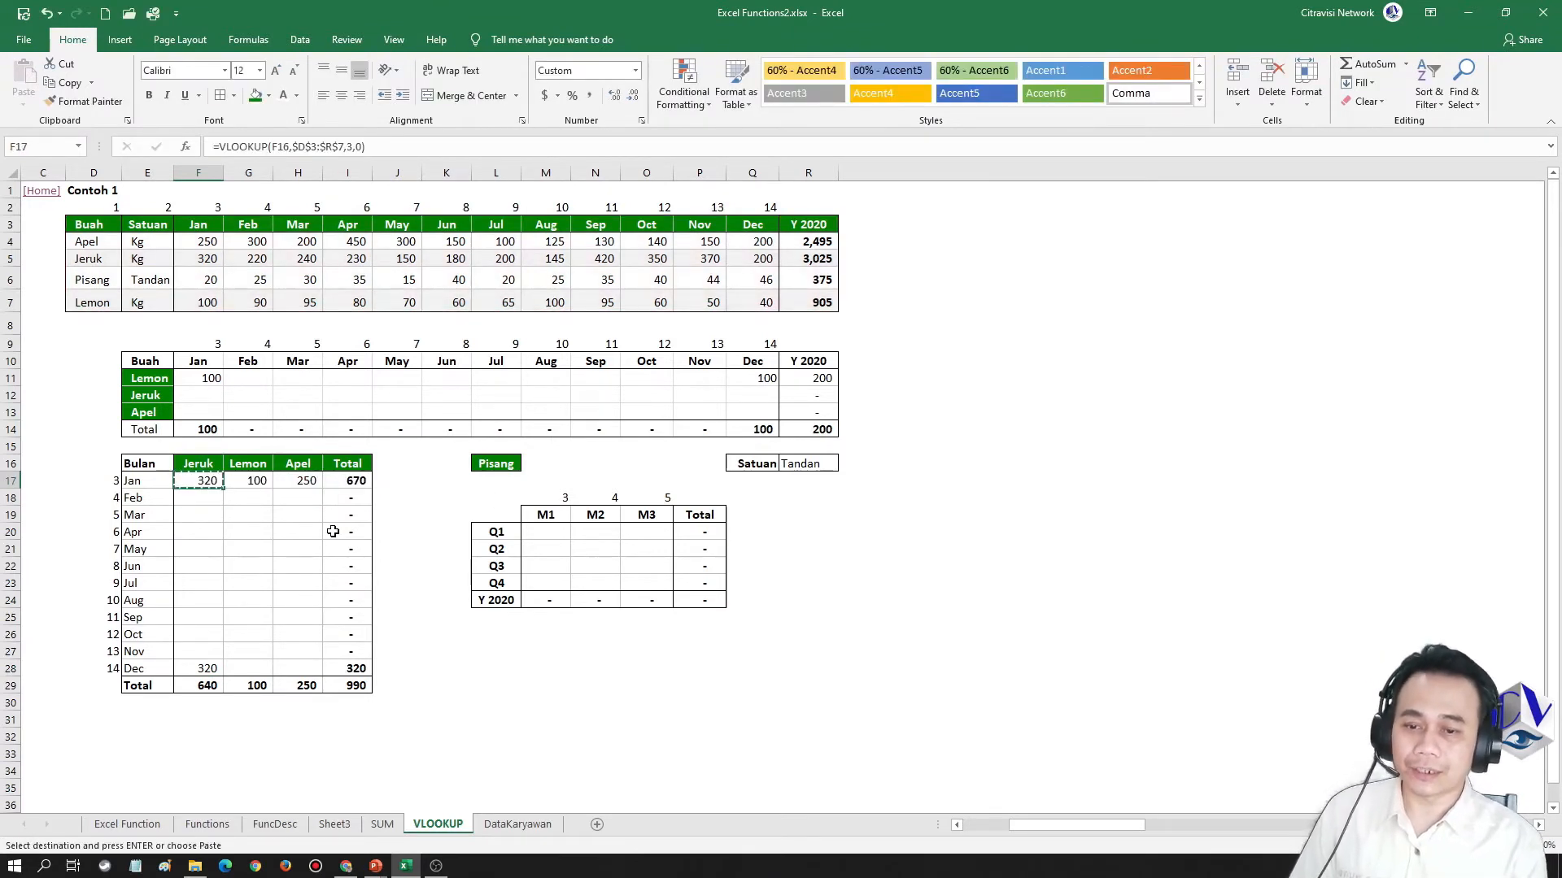
pyautogui.press('Down')
pyautogui.press('Down')
pyautogui.press('Down')
pyautogui.press('Down')
pyautogui.press('Down')
pyautogui.press('Down')
pyautogui.press('Down')
pyautogui.press('Down')
pyautogui.press('Down')
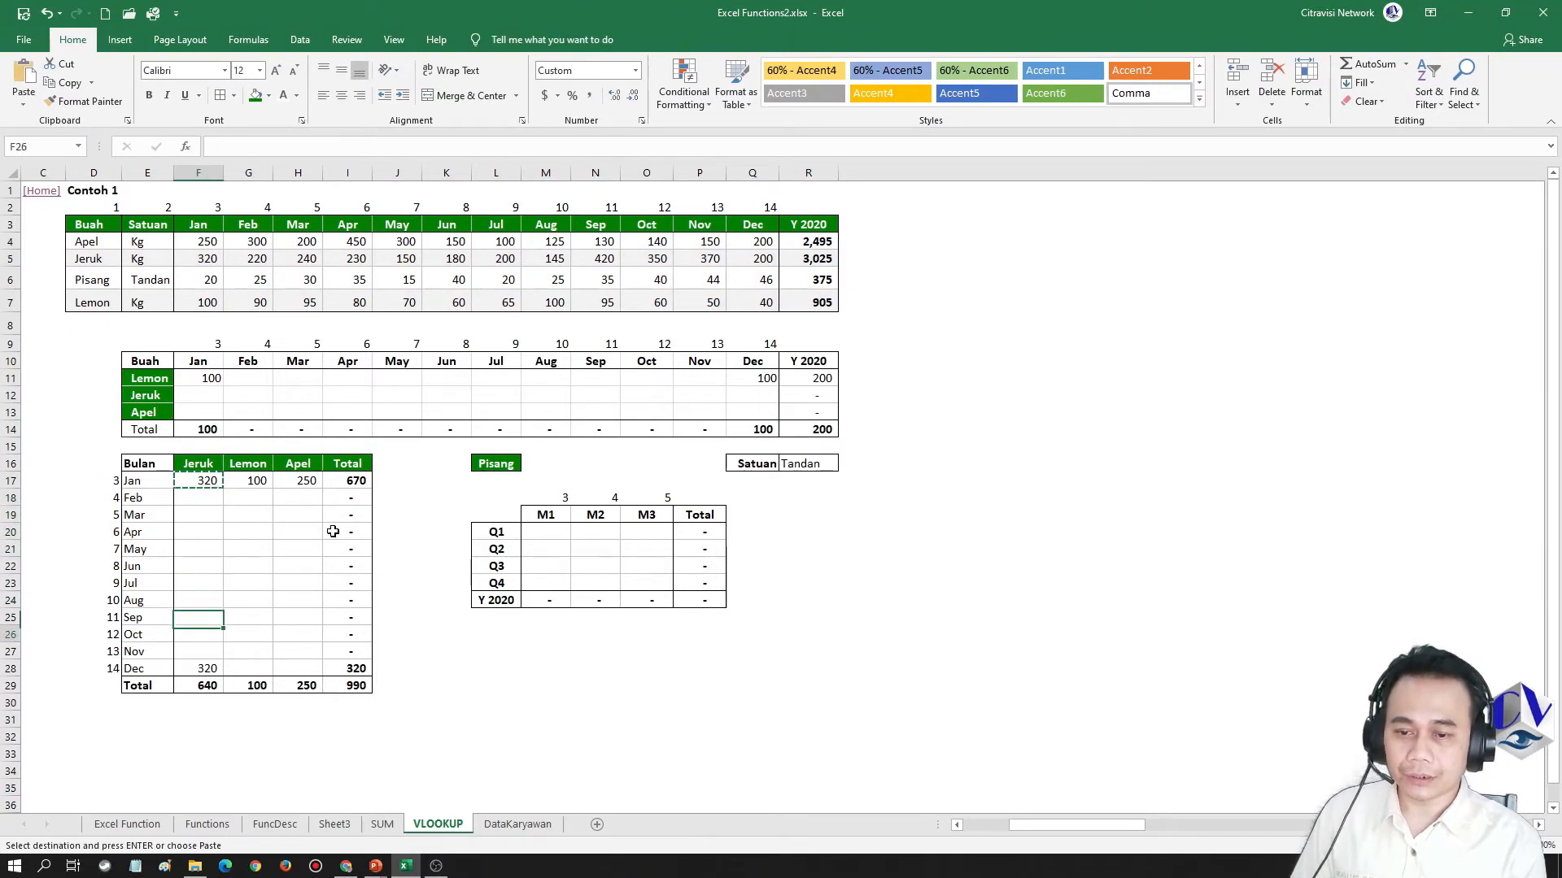
pyautogui.press('Menu')
pyautogui.press('Escape')
pyautogui.hotkey('ctrl', 'v')
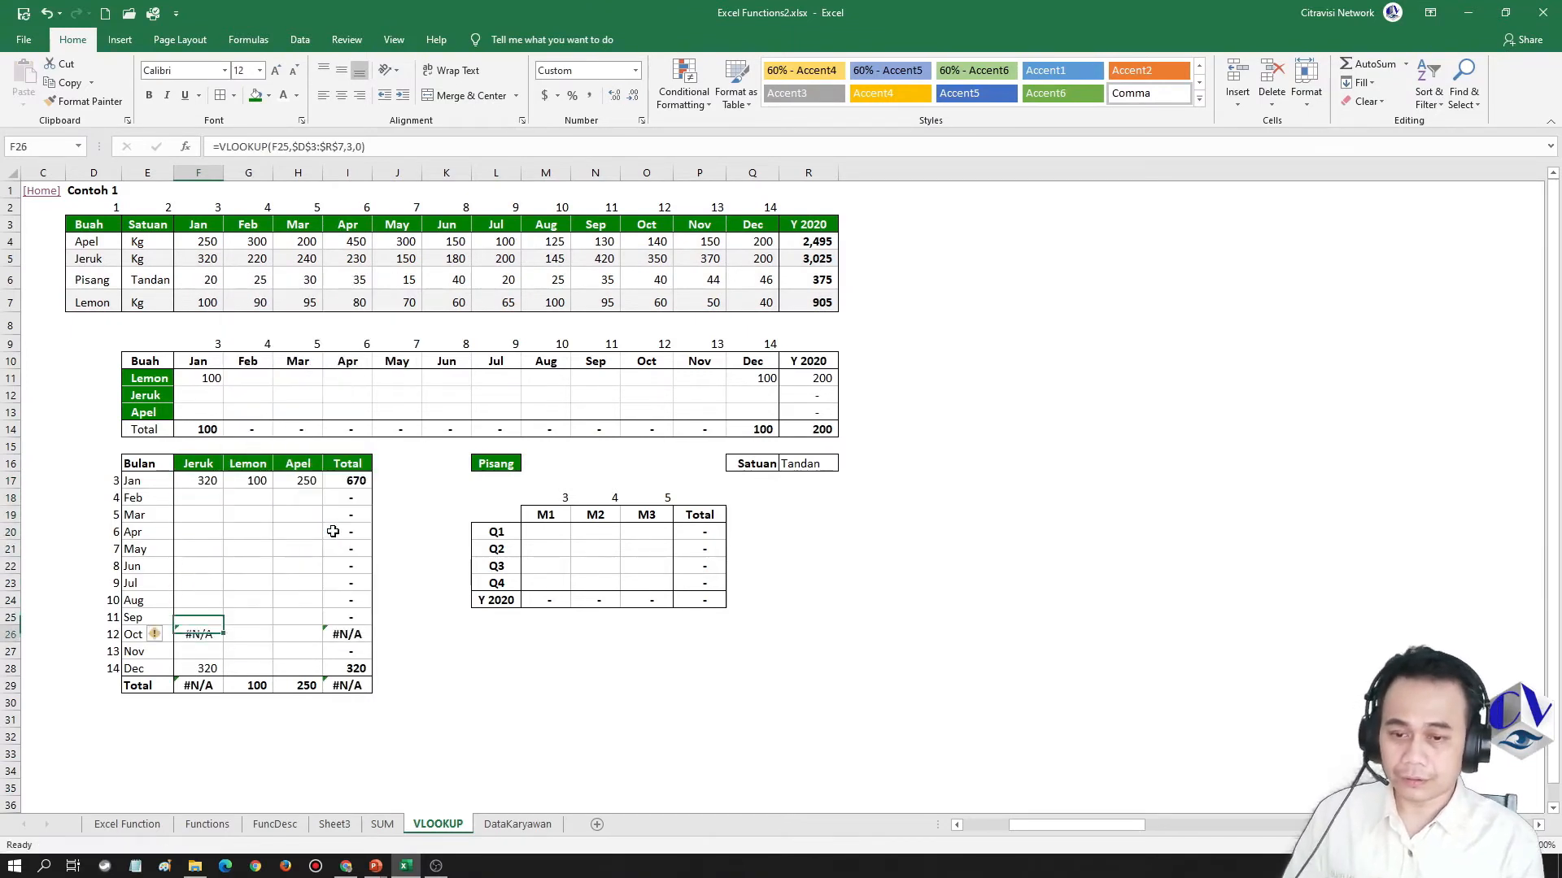
# Examine the shifted lookup value reference in F26, check the presentation's TIP slide, and return to the Excel workbook
pyautogui.press('F2')
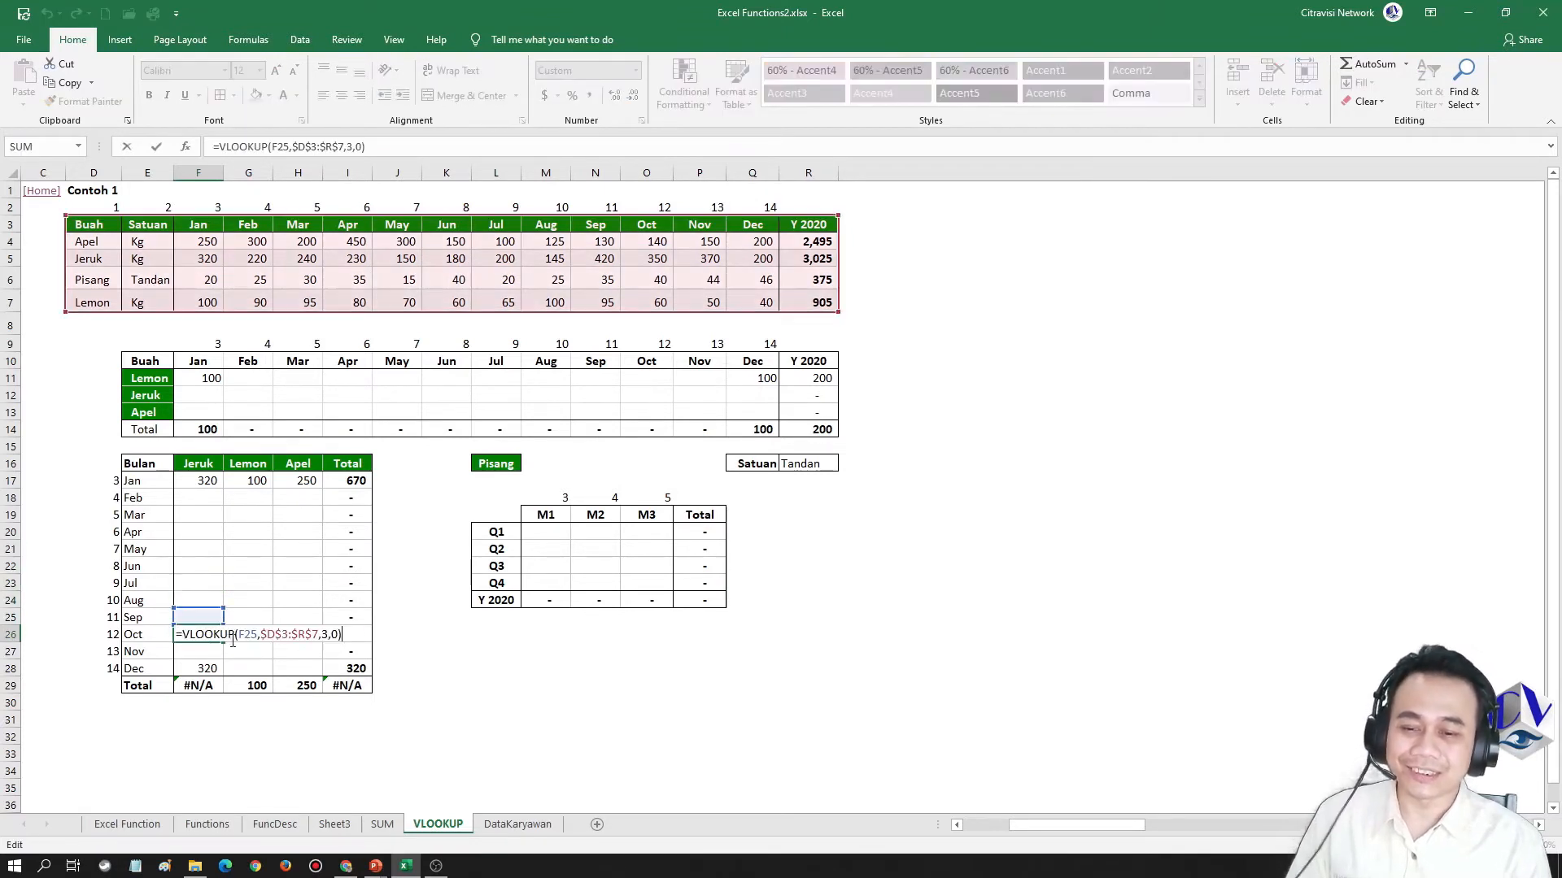
pyautogui.moveTo(205, 610)
pyautogui.mouseDown()
pyautogui.moveTo(205, 463)
pyautogui.moveTo(207, 611)
pyautogui.mouseUp()
pyautogui.hotkey('ctrl', 'Return')
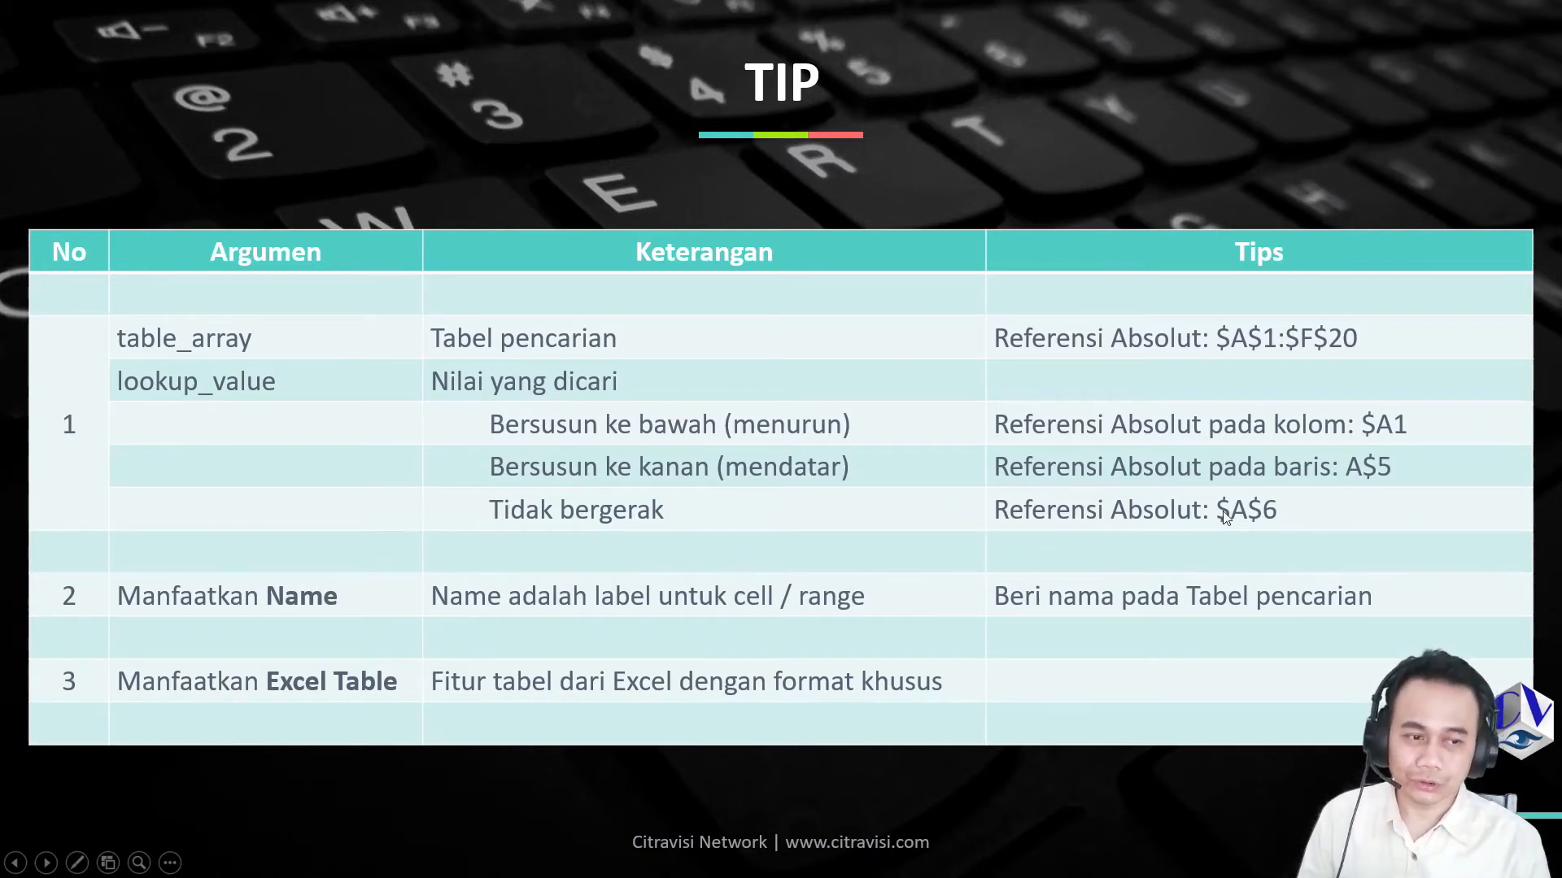
pyautogui.hotkey('alt', 'Tab')
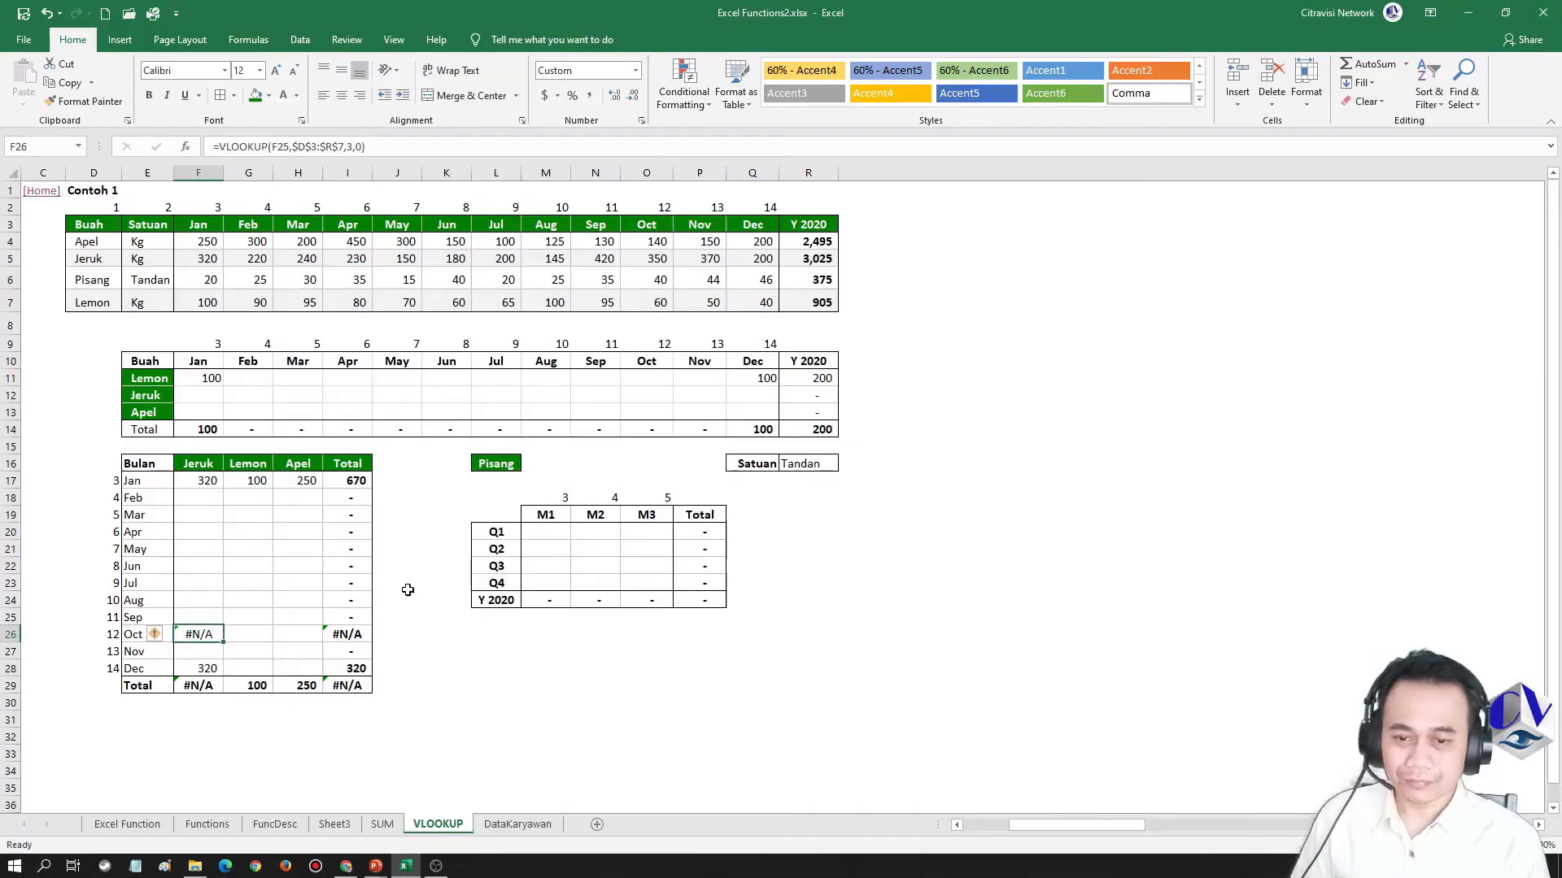
# Clear the February to December cells of the Bulan table, F18:H28, and the Lemon and Apel January cells G17:H17
pyautogui.moveTo(205, 492); pyautogui.dragTo(294, 663)
pyautogui.press('Delete')
pyautogui.press('Up')
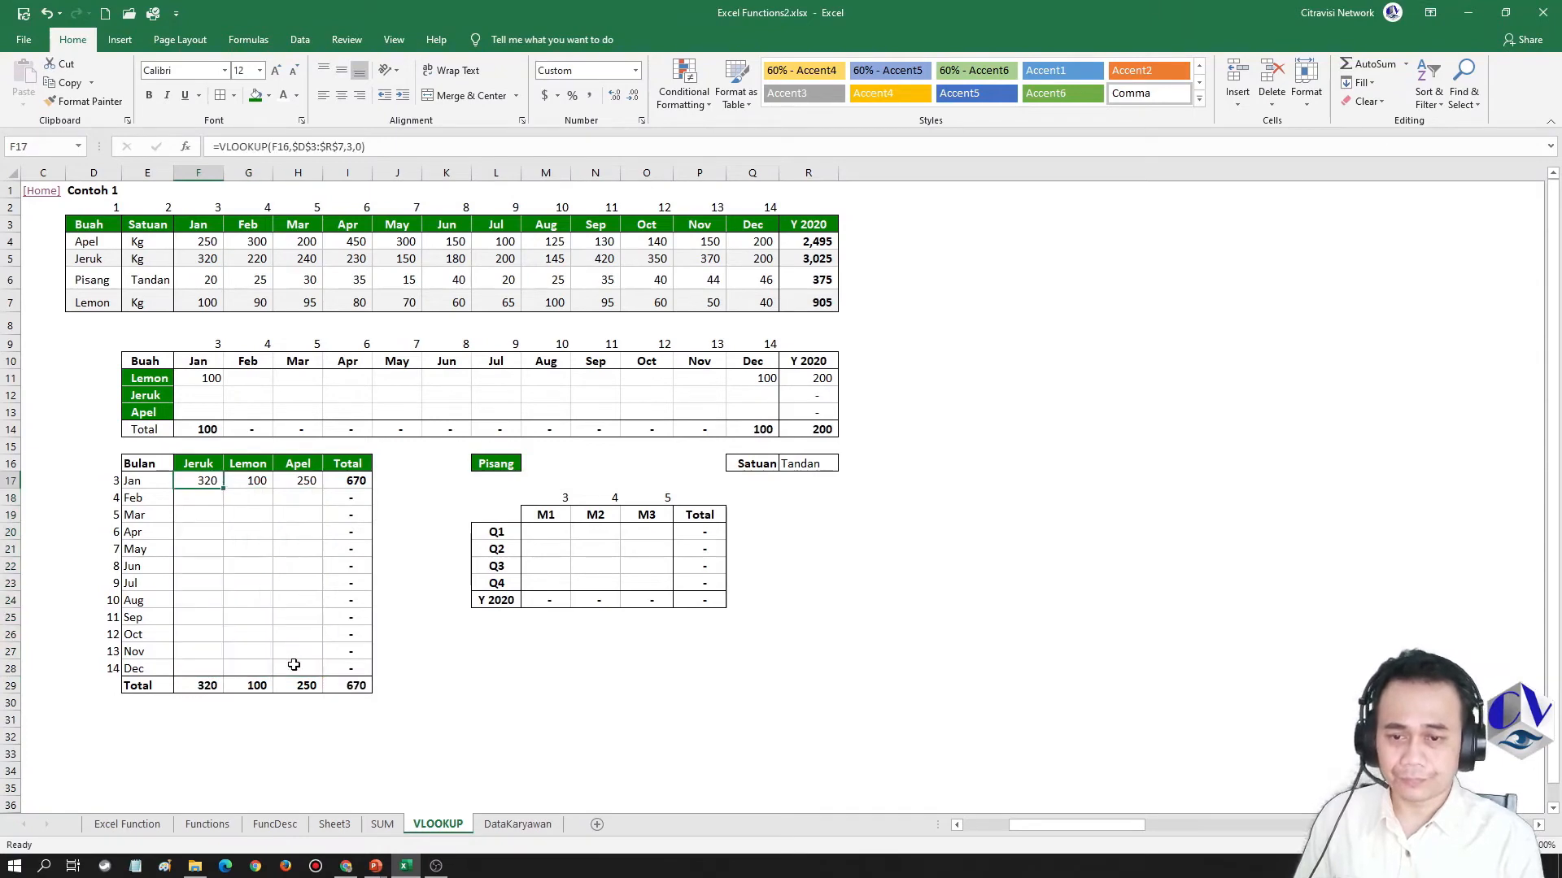
pyautogui.press('Right')
pyautogui.press('Delete')
pyautogui.press('Right')
pyautogui.press('Delete')
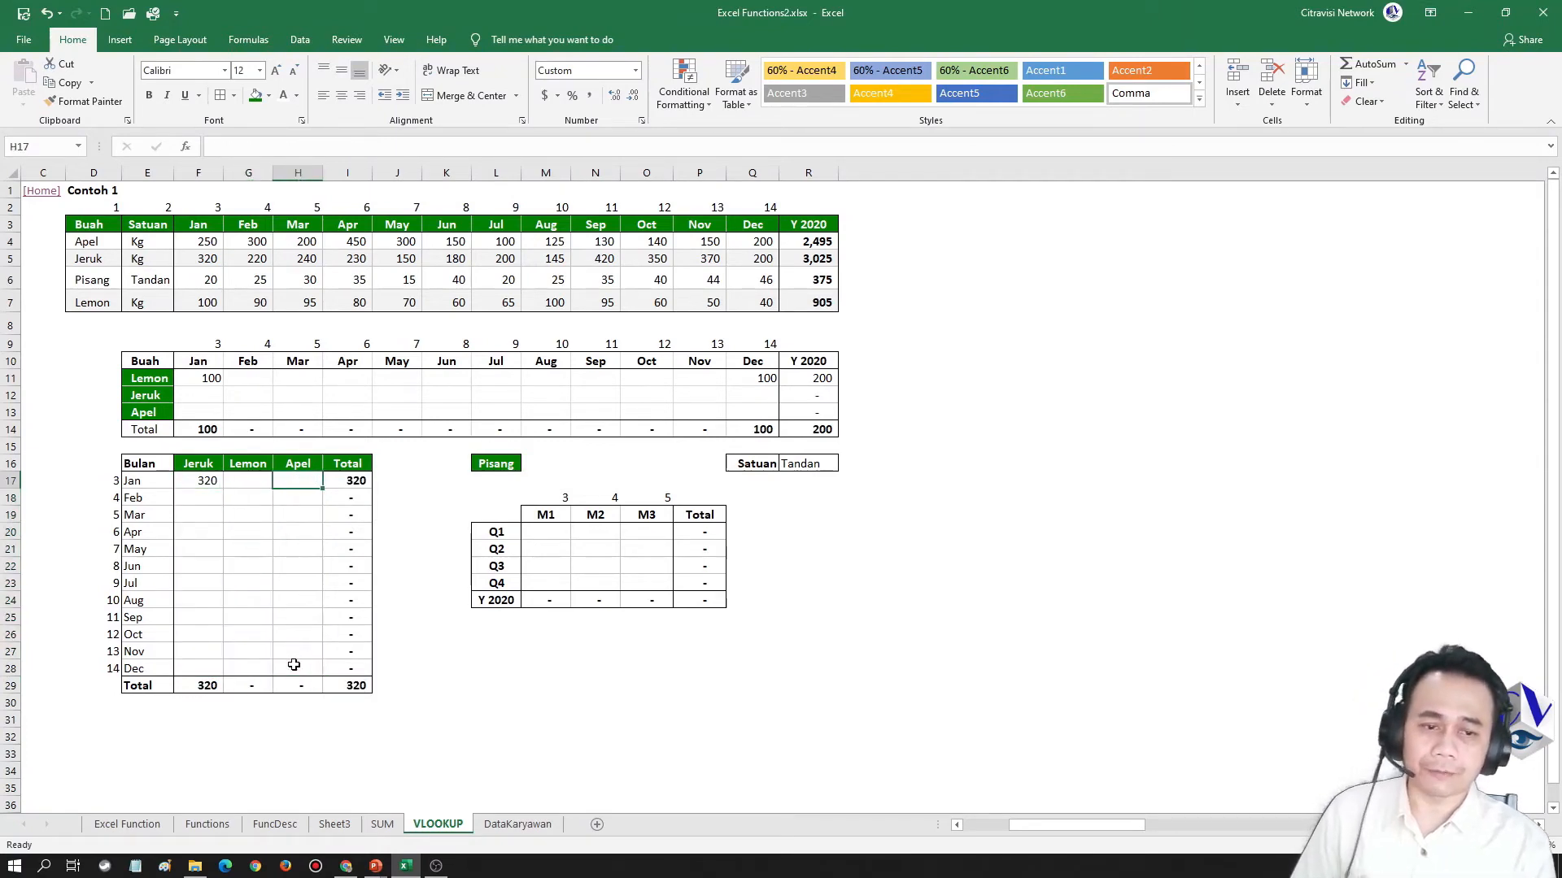
# Change the fruit name in L16 above the quarterly table to Apel
pyautogui.click(489, 463)
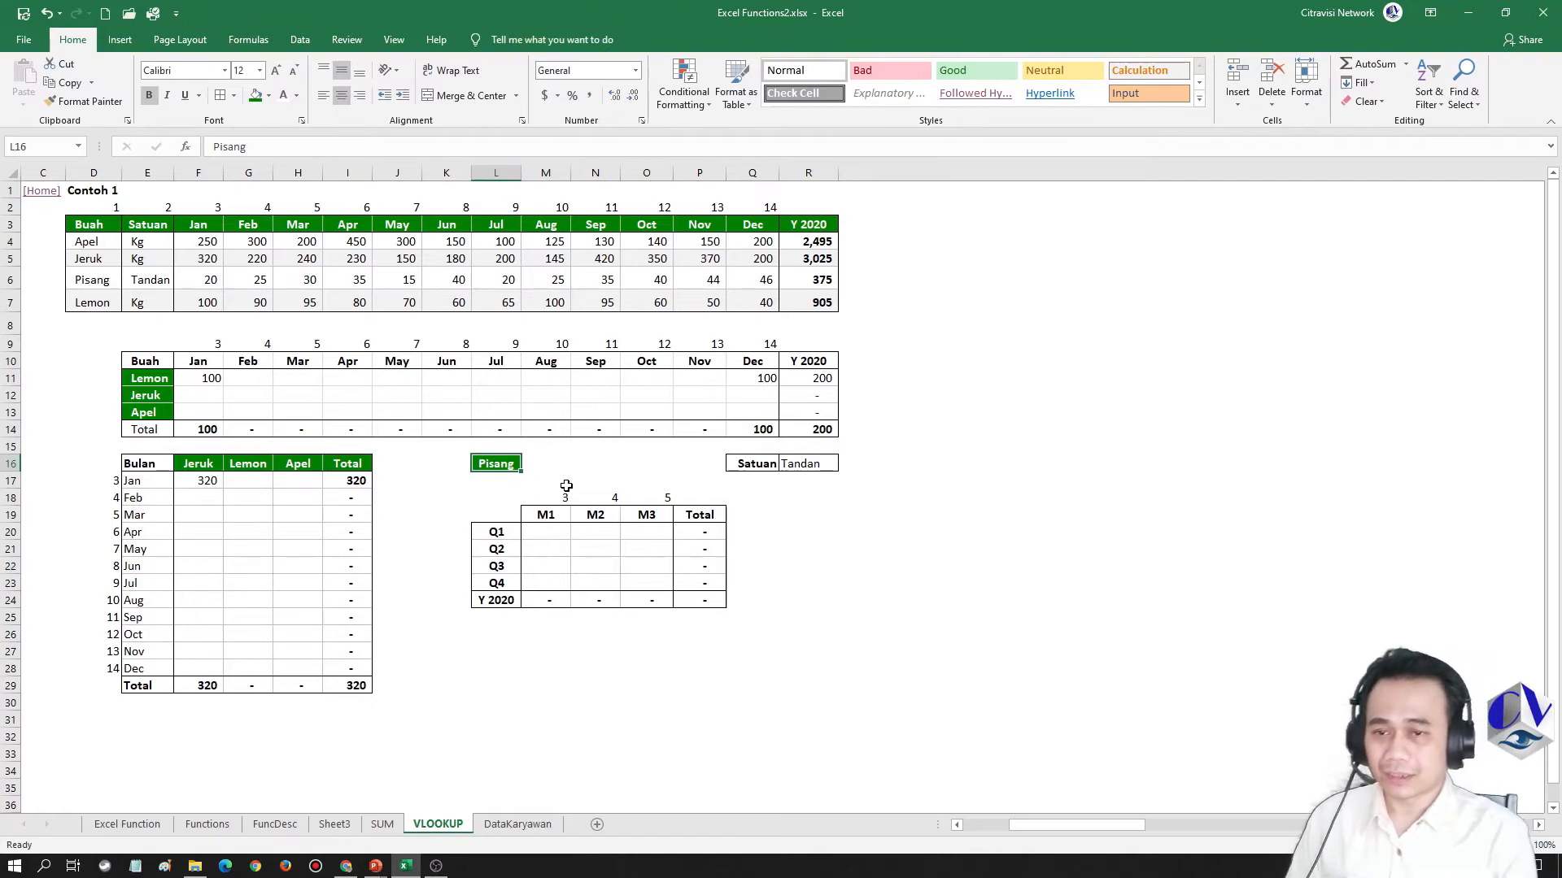
pyautogui.write('Ape')
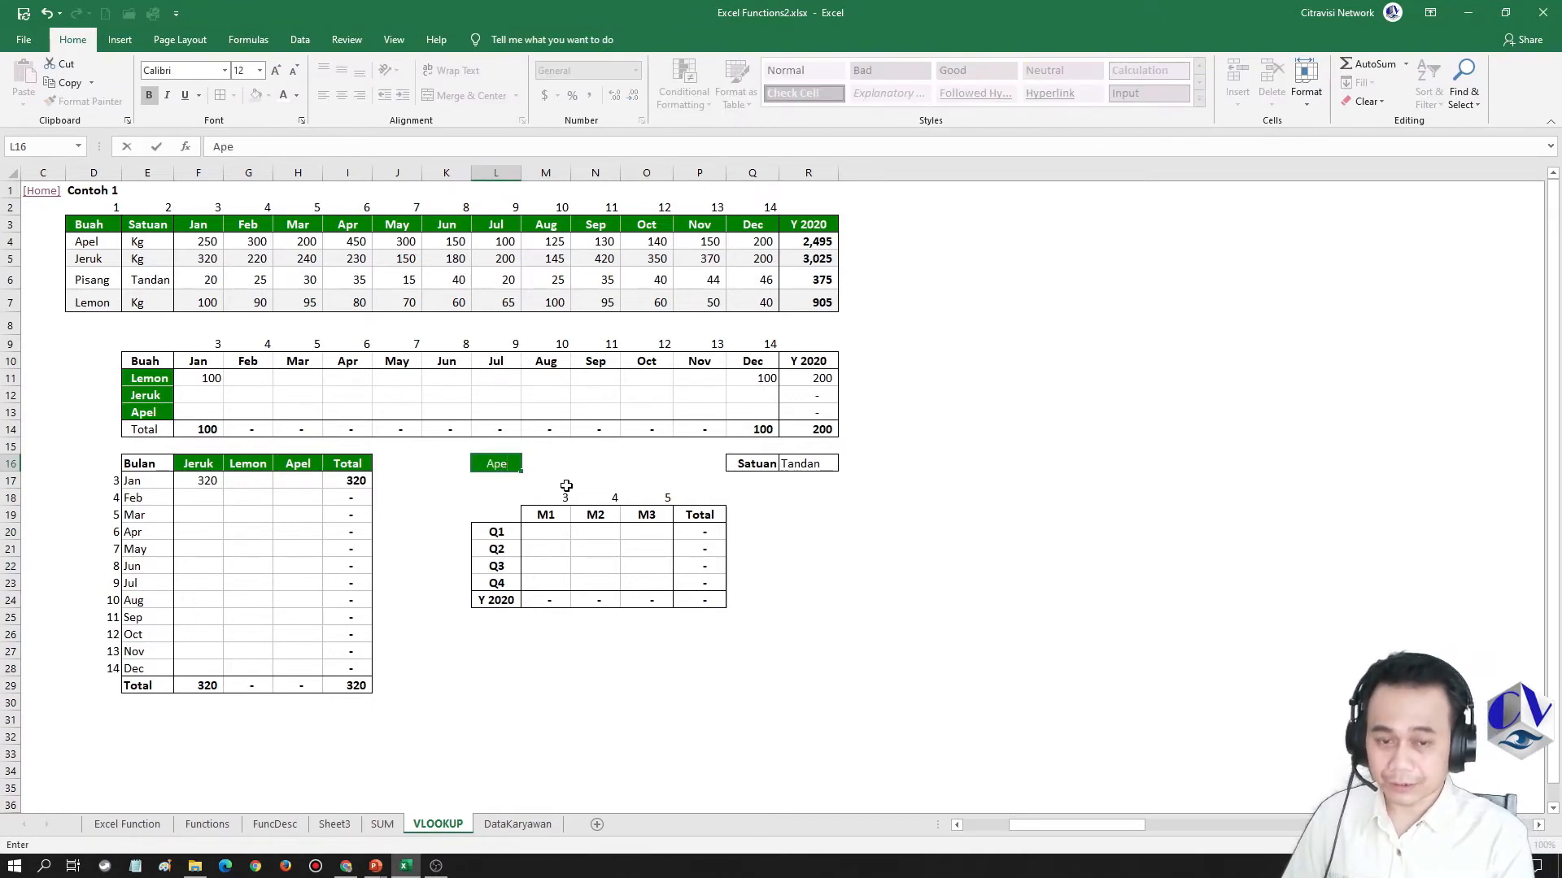
pyautogui.write('l')
pyautogui.press('Return')
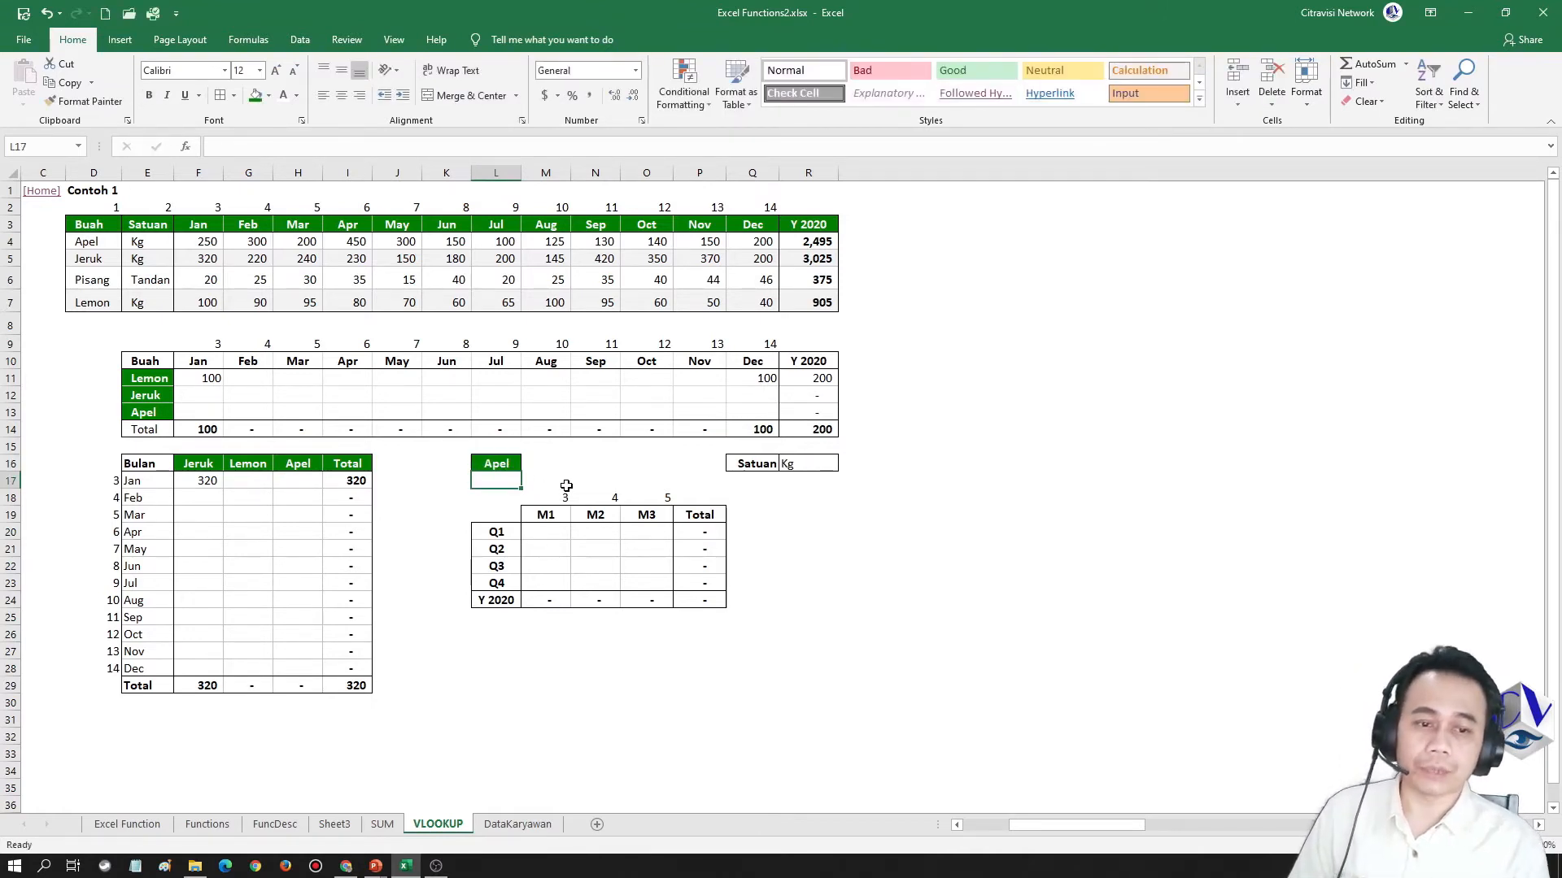
# Start a VLOOKUP formula in the Q1 M1 cell M20 with the fully locked fruit name $L$16 as lookup value
pyautogui.click(813, 463)
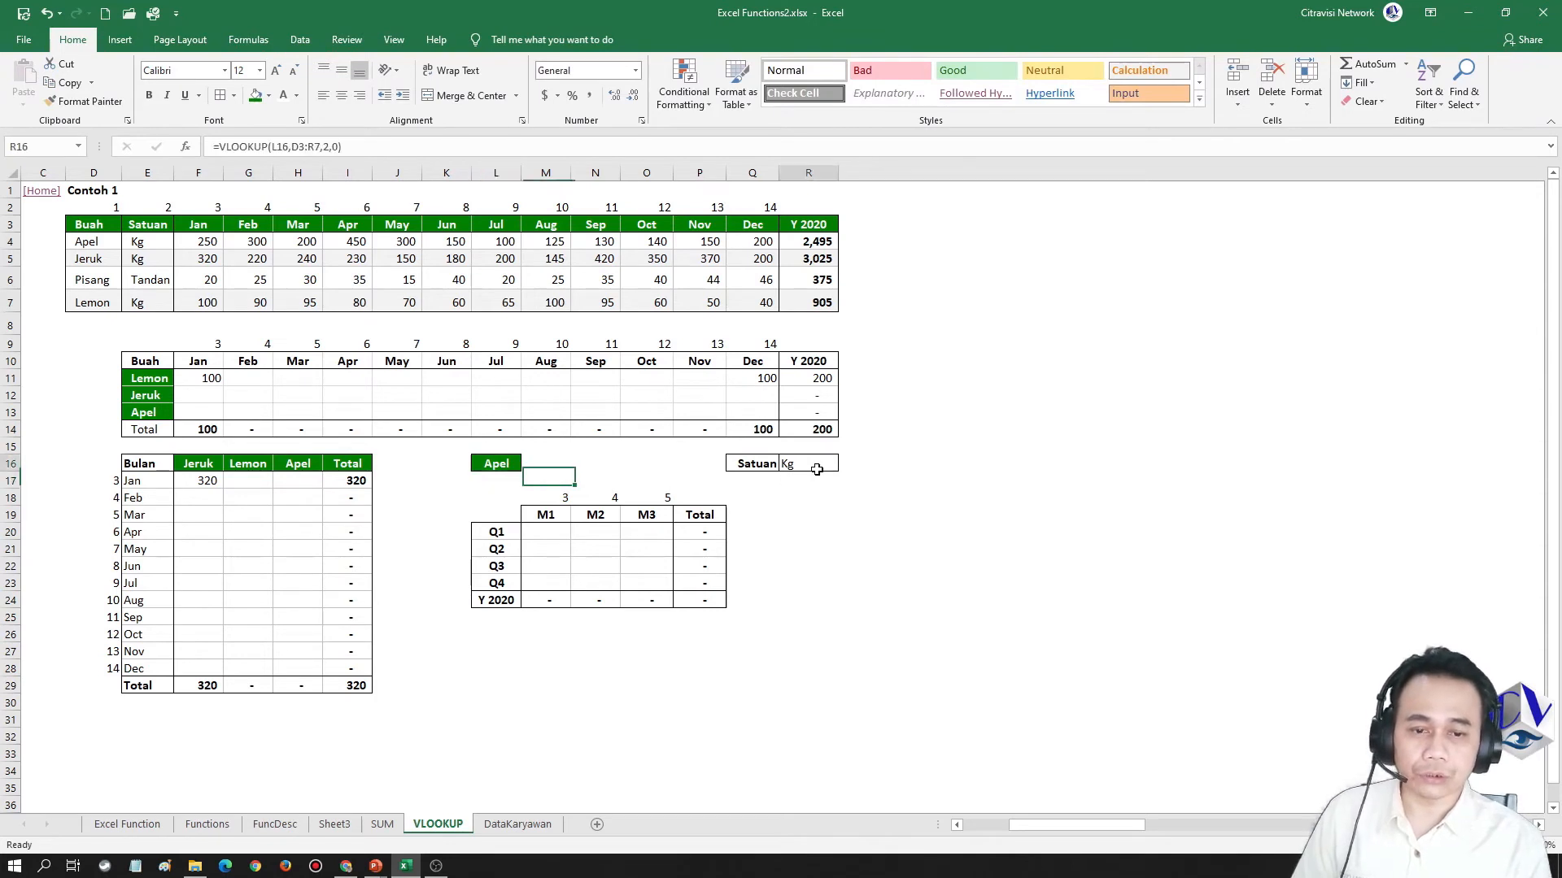
pyautogui.click(567, 531)
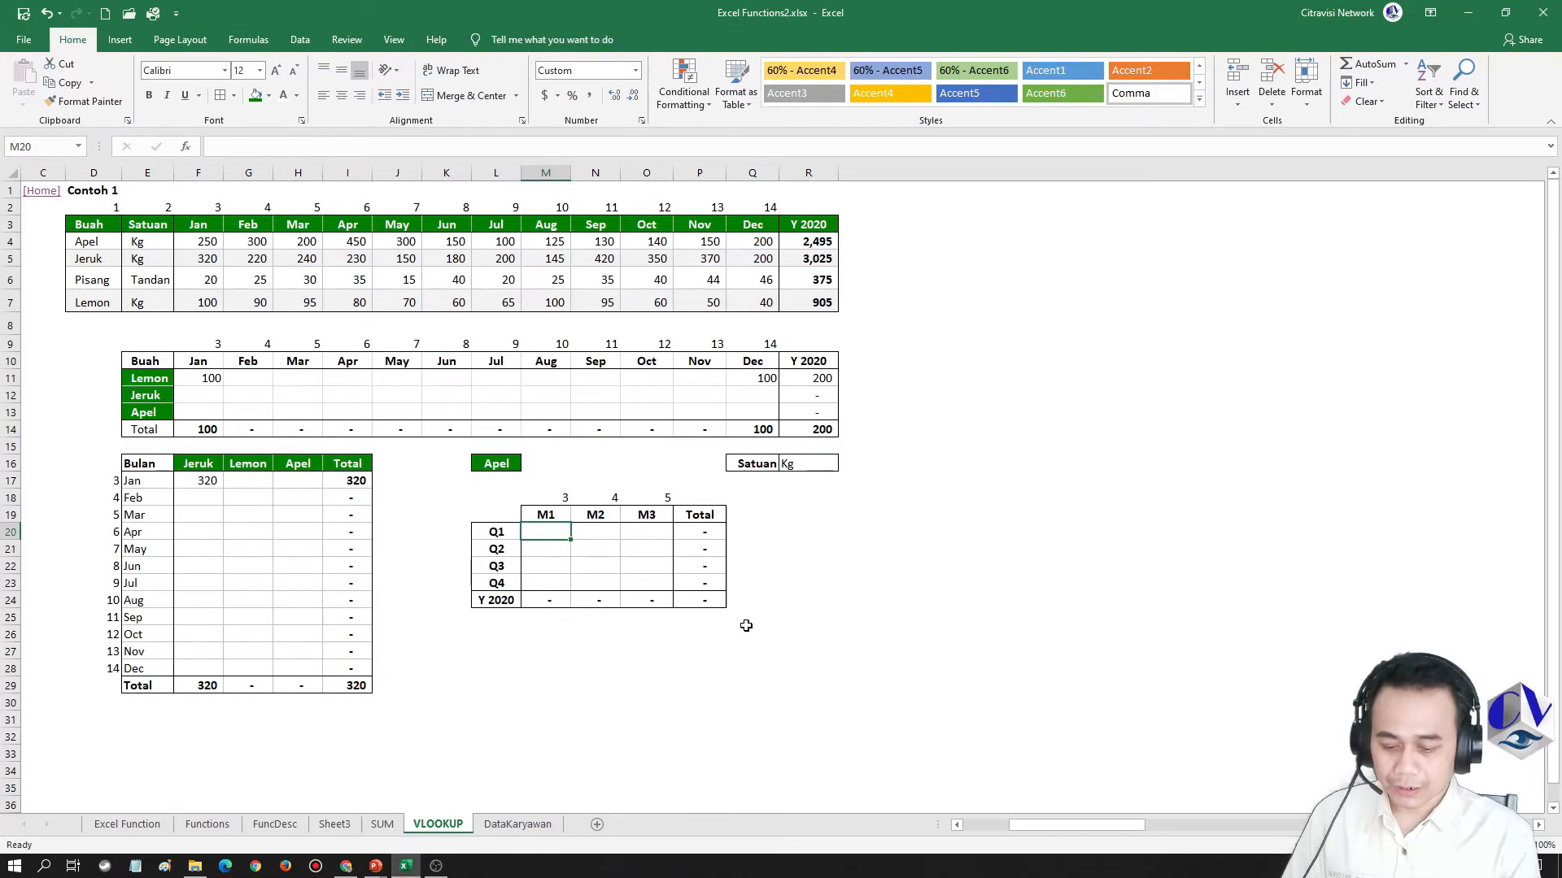
pyautogui.write('=vlookup(')
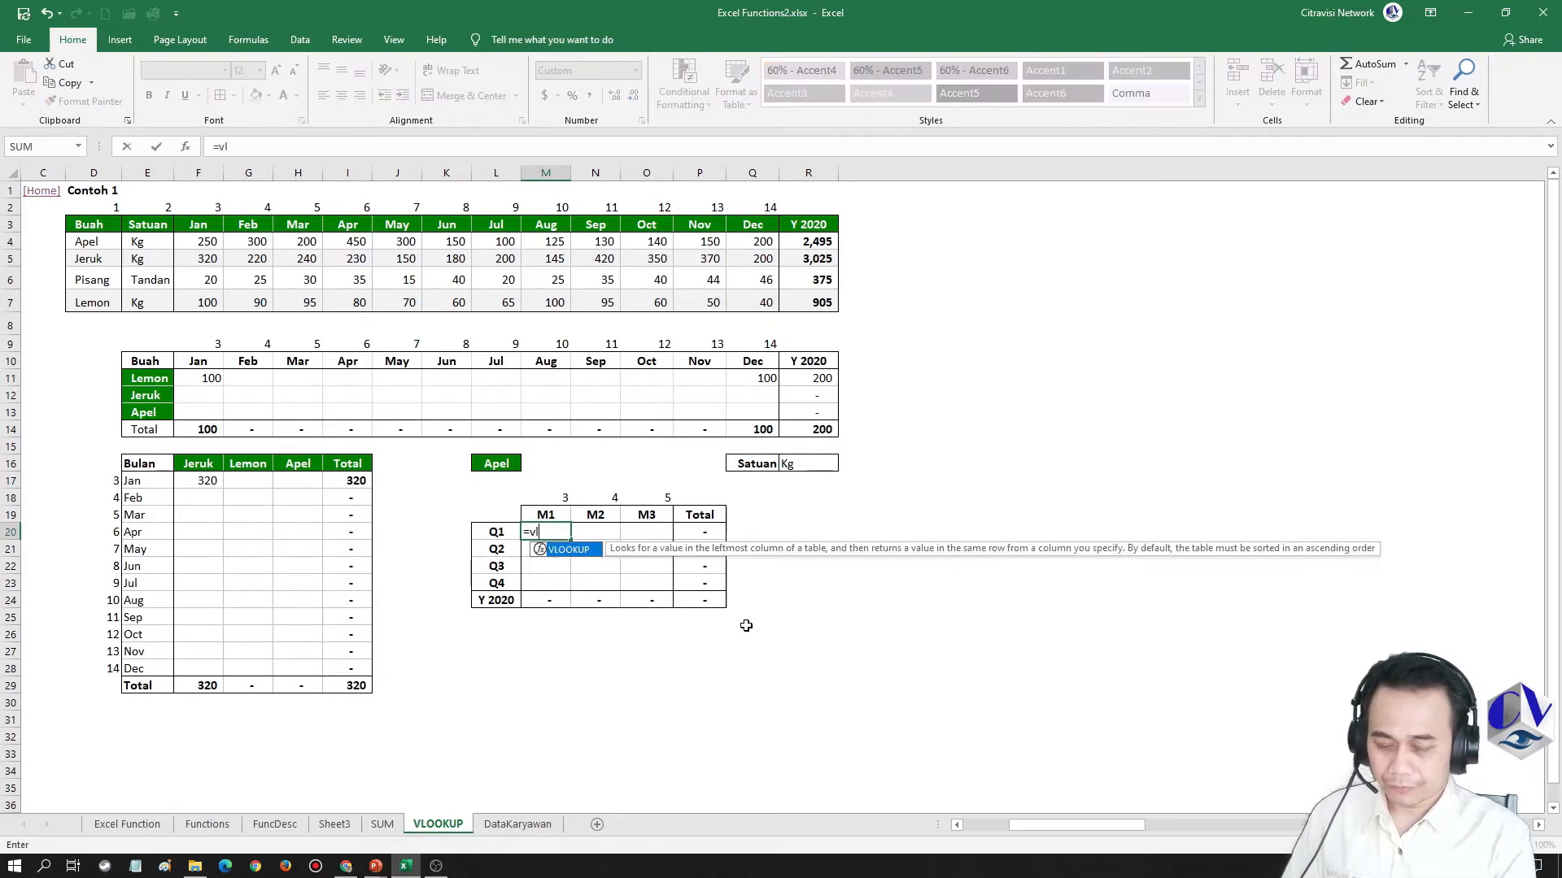
pyautogui.press('Up')
pyautogui.press('Up')
pyautogui.press('Up')
pyautogui.press('Up')
pyautogui.press('Left')
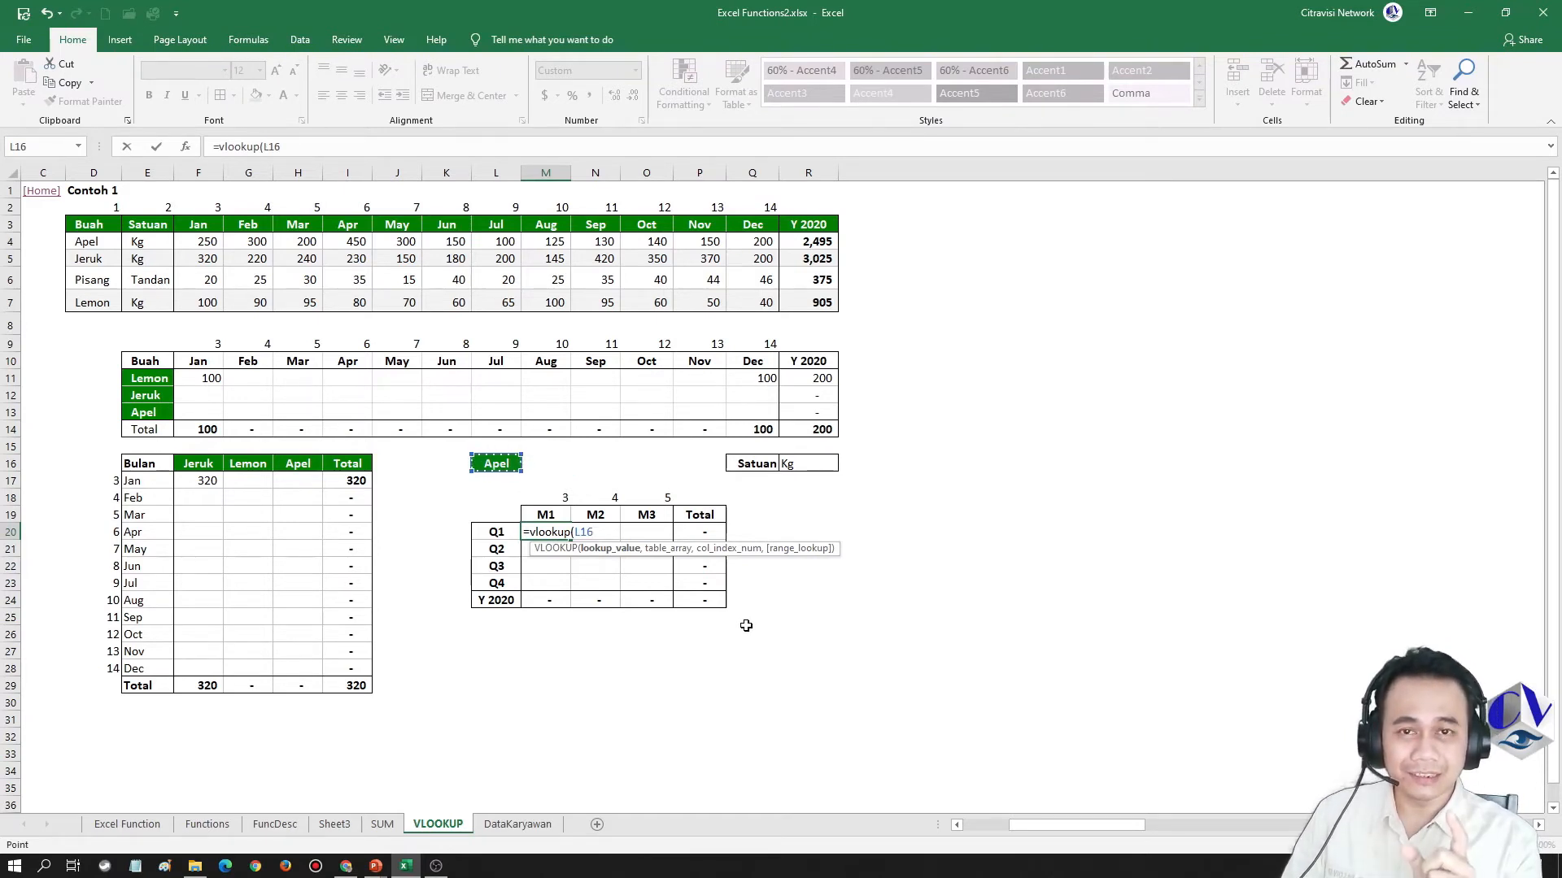
pyautogui.press('F4')
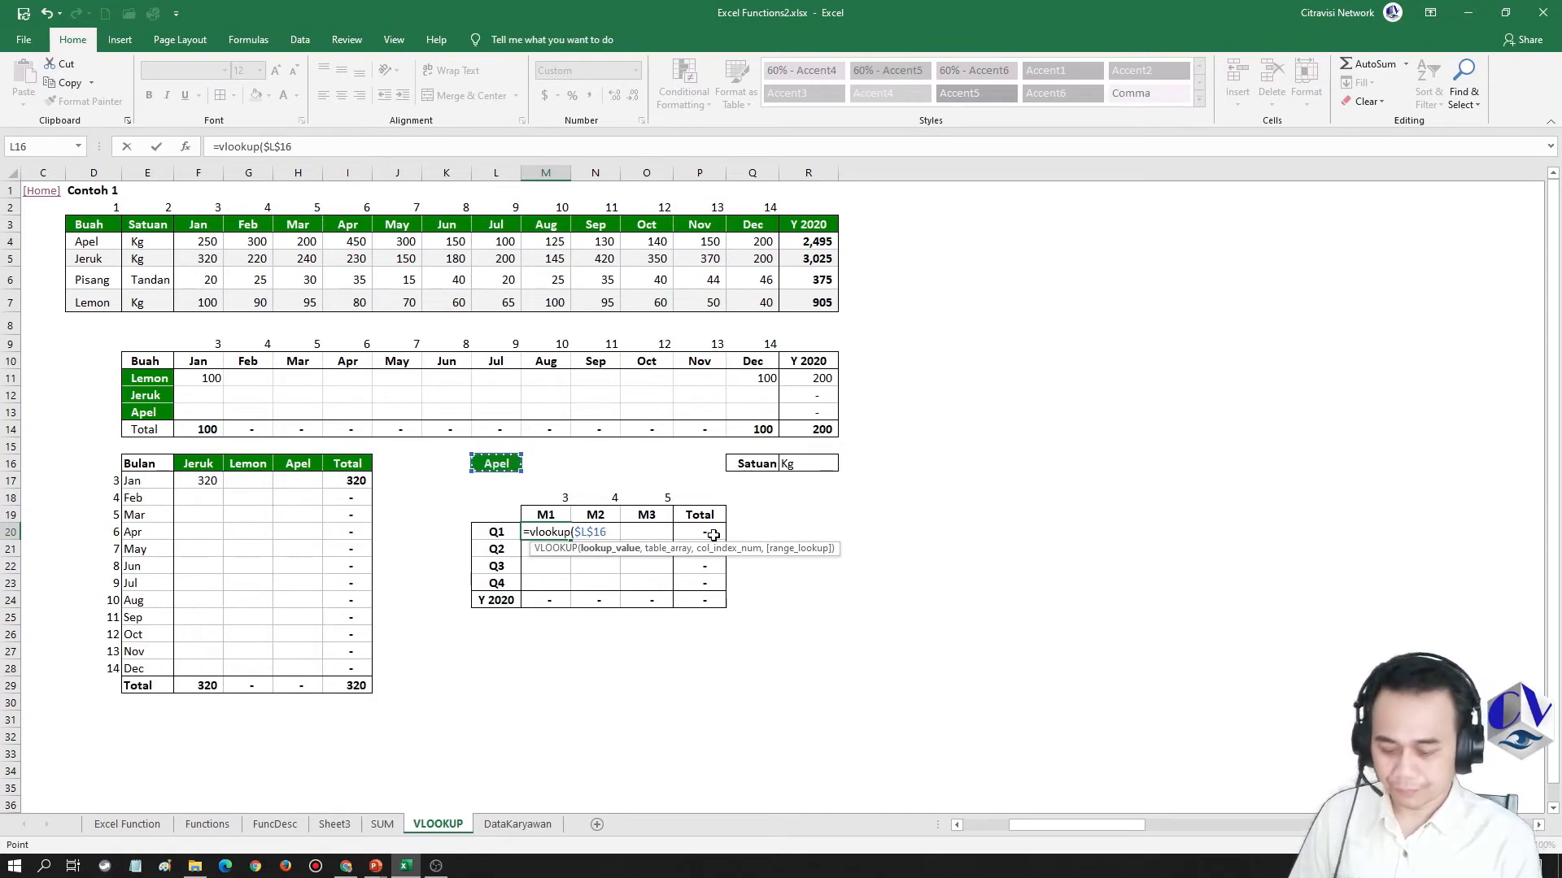
# Complete the M20 formula with the locked table range $D$3:$R$7, column index M18 and range lookup 0
pyautogui.write(',')
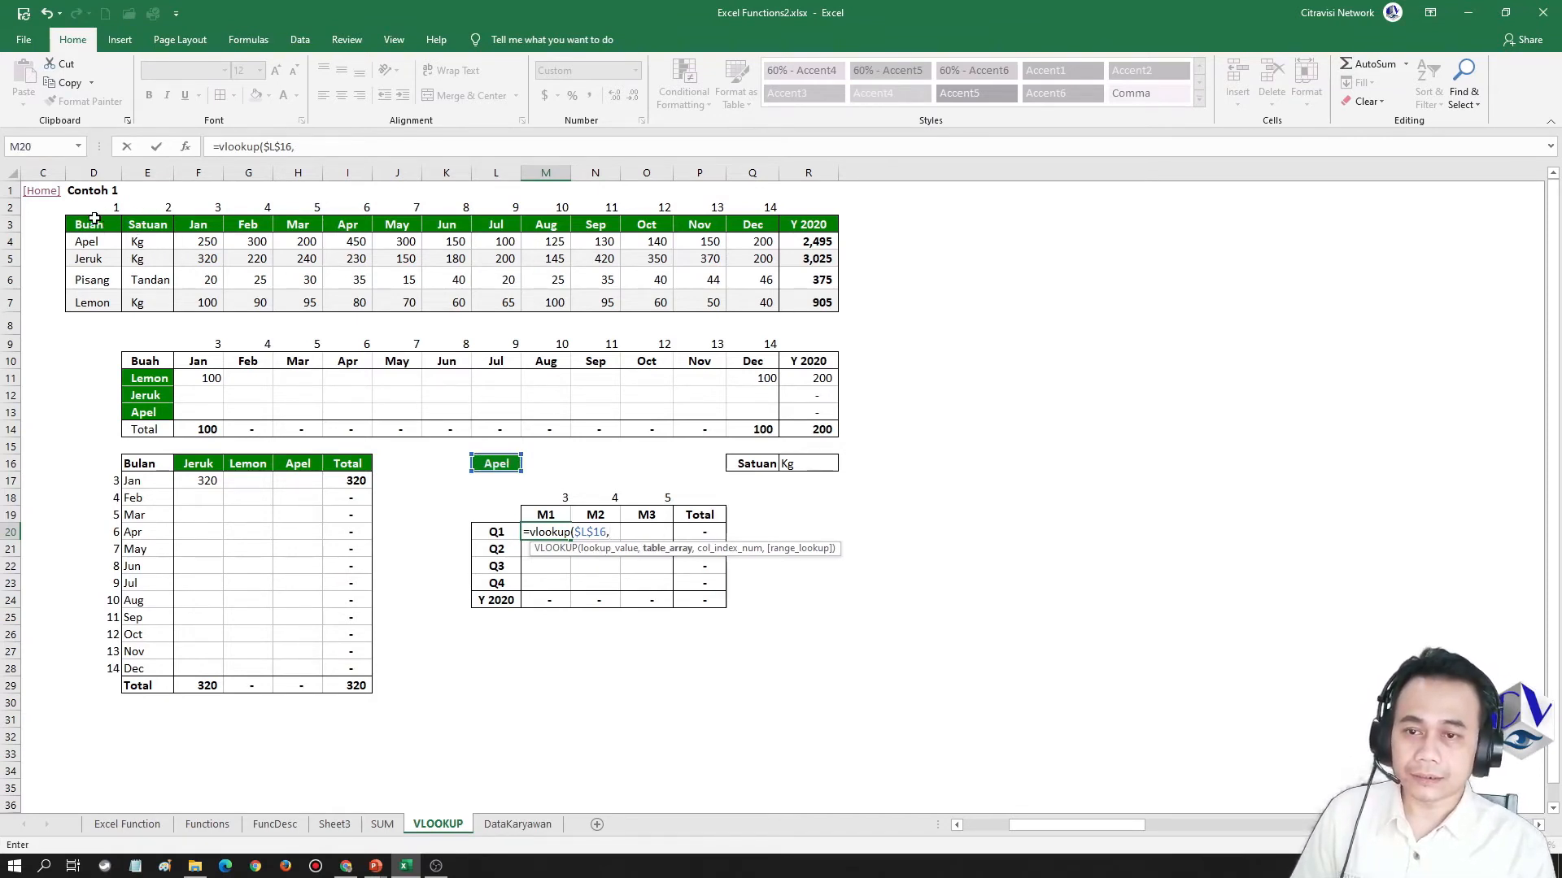
pyautogui.moveTo(98, 224); pyautogui.dragTo(793, 296)
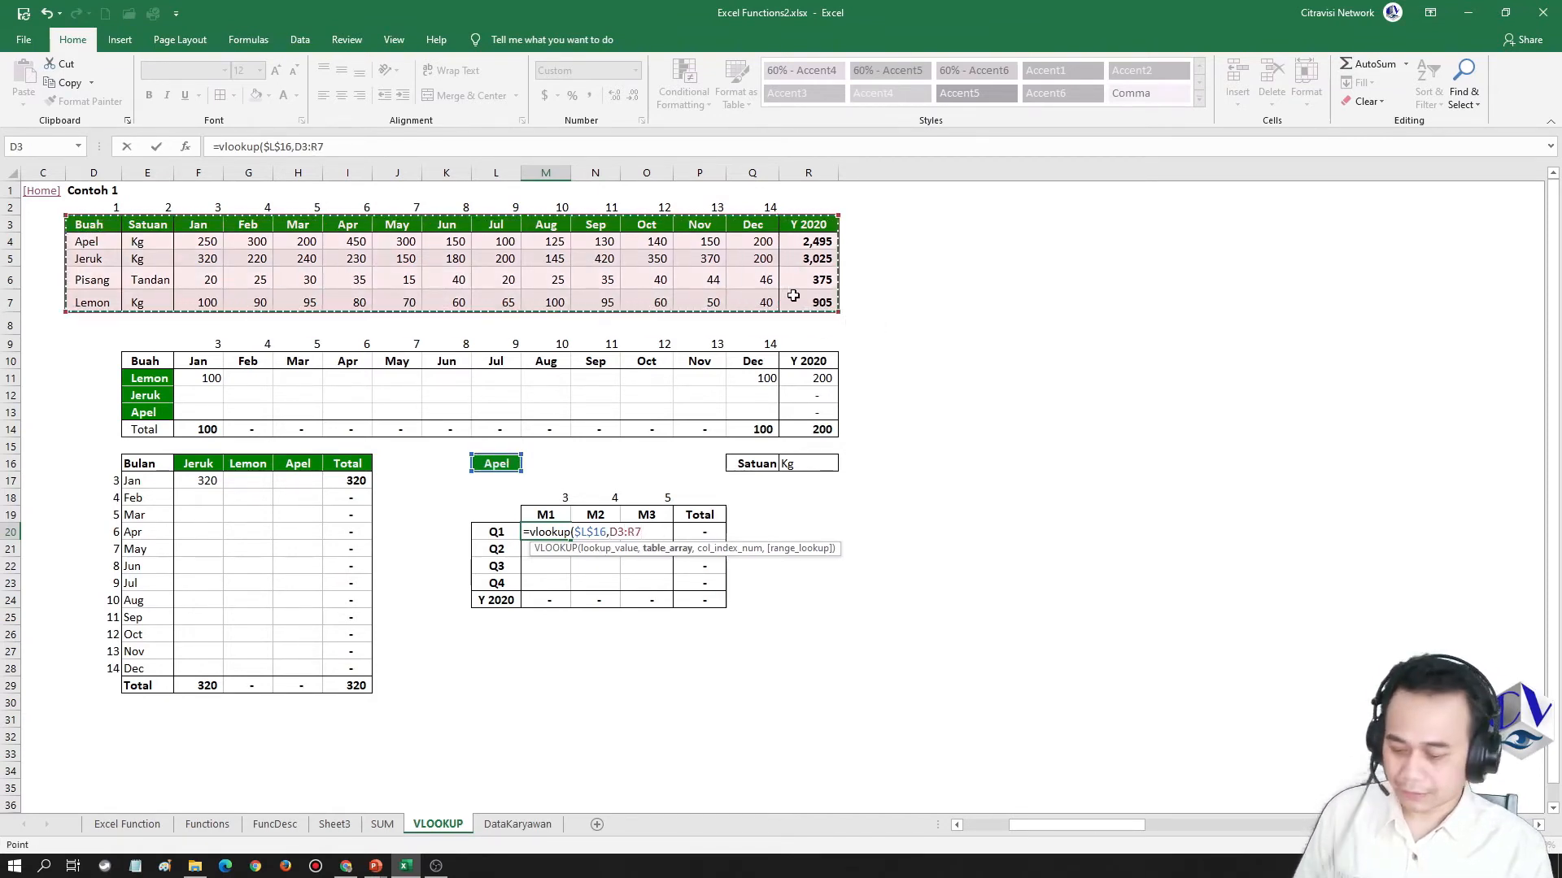
pyautogui.press('F4')
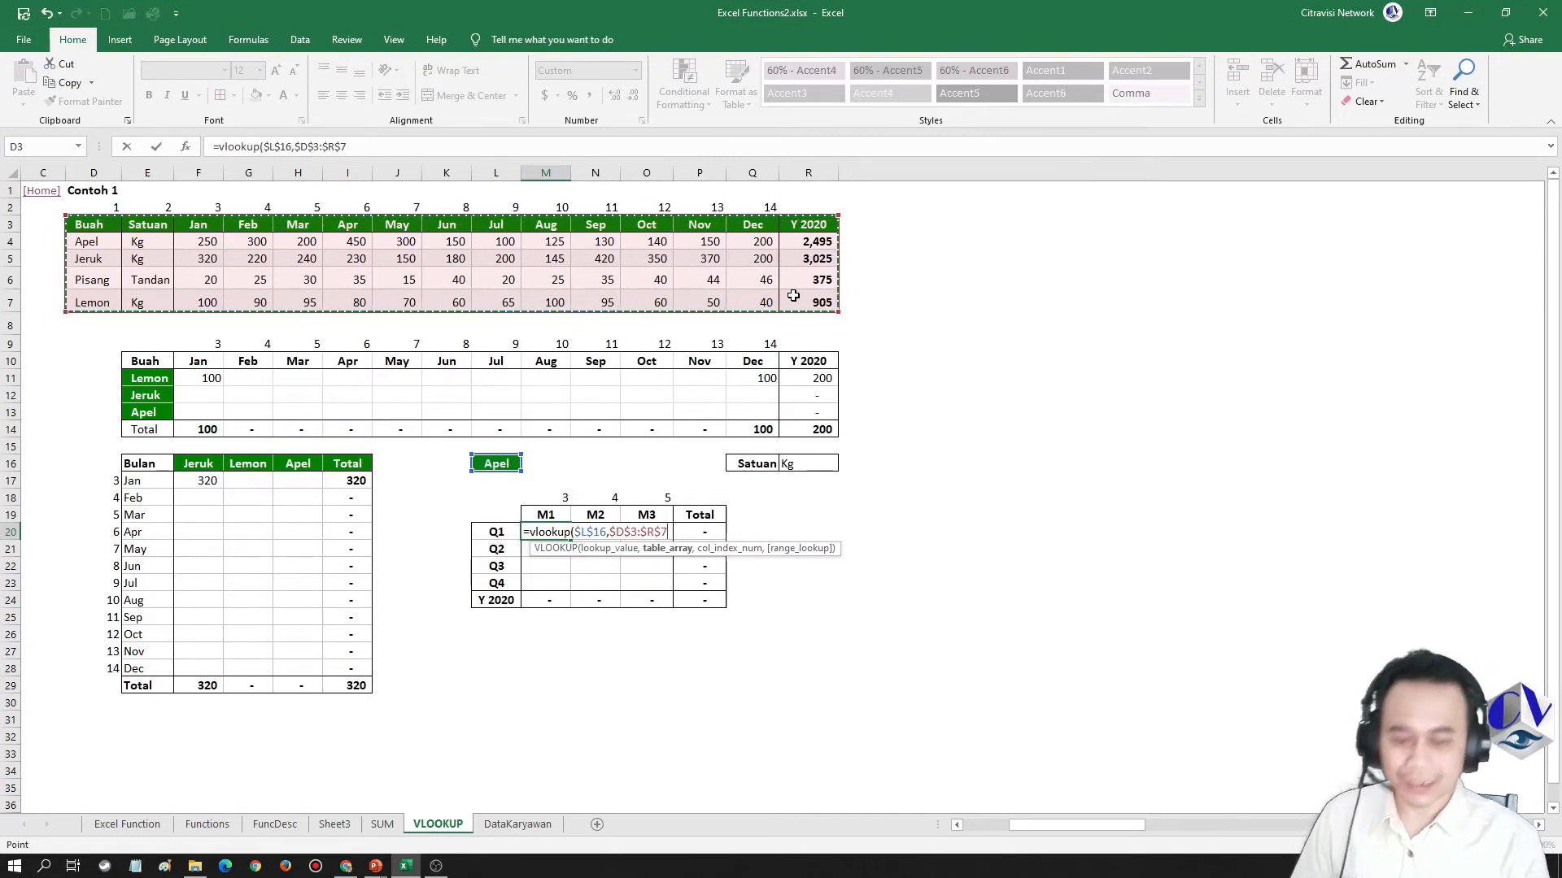
pyautogui.write(',')
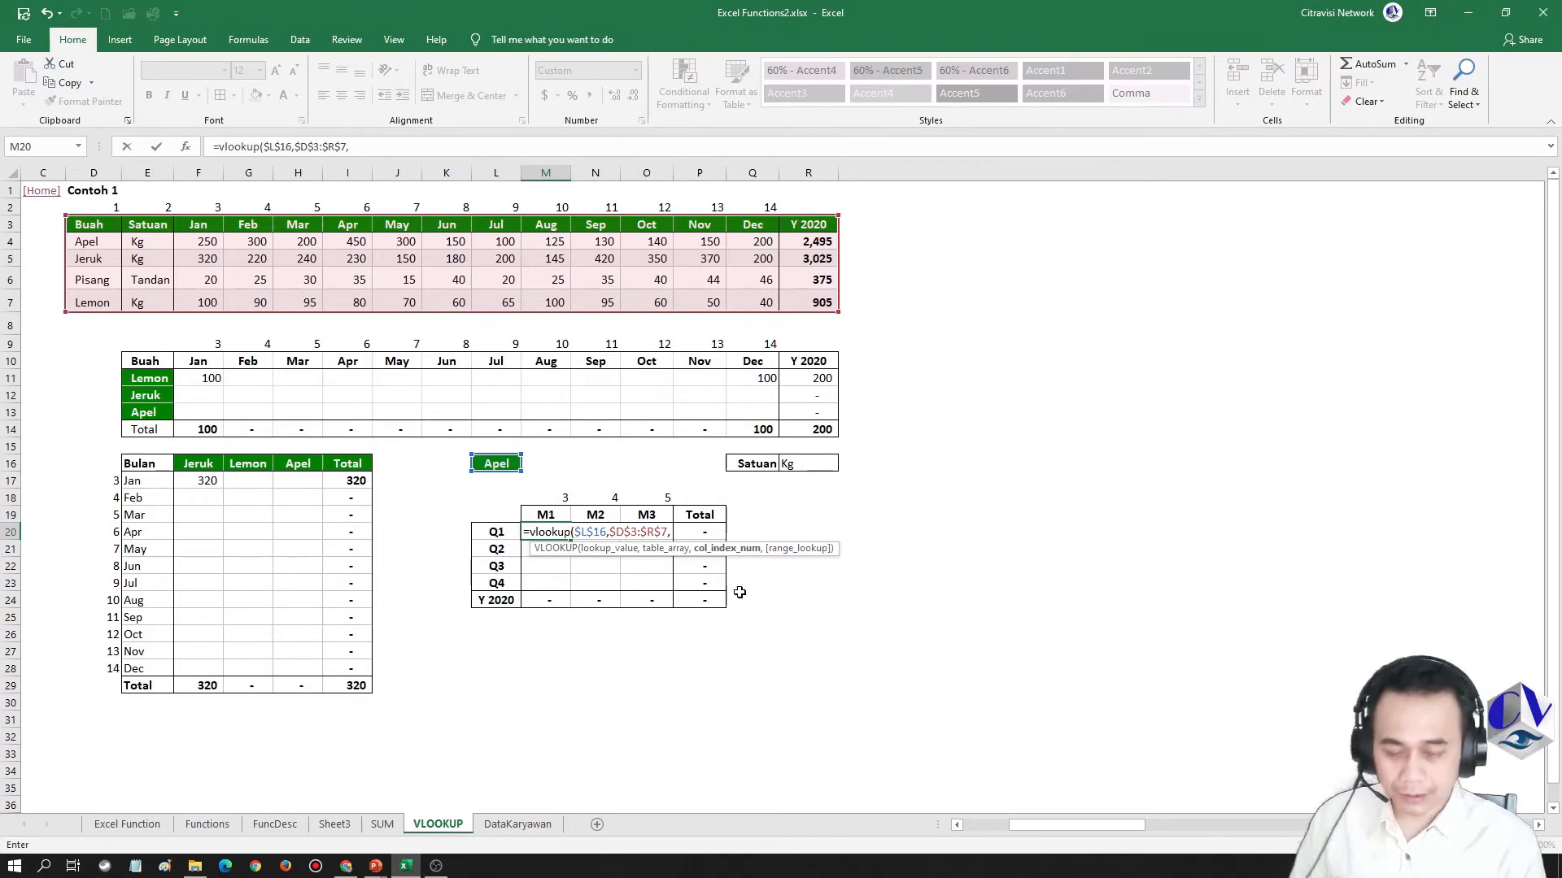
pyautogui.click(554, 496)
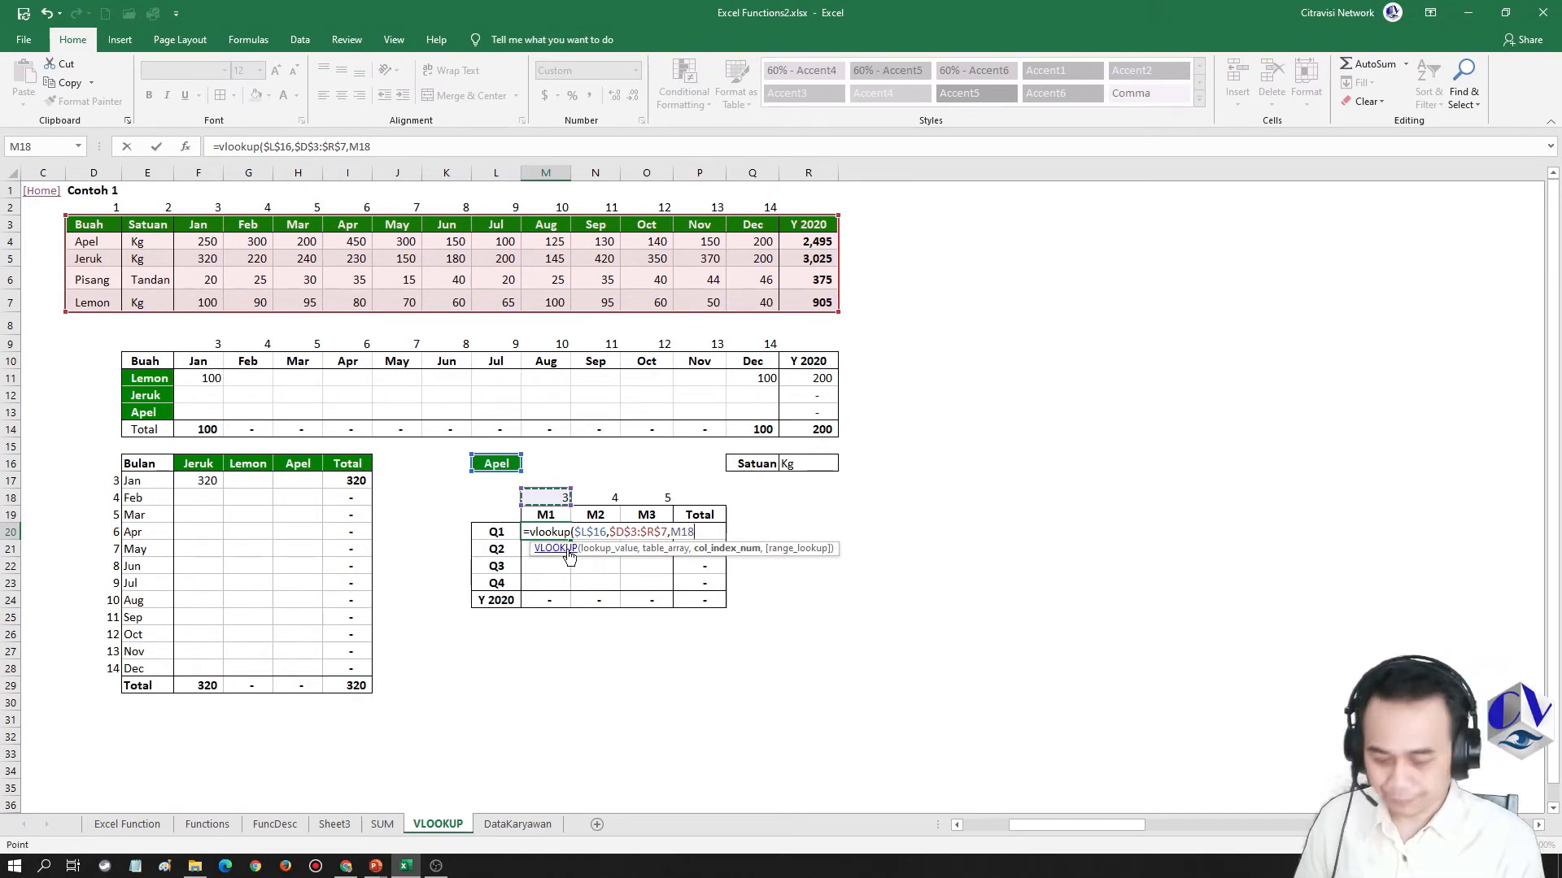
pyautogui.write(',0)')
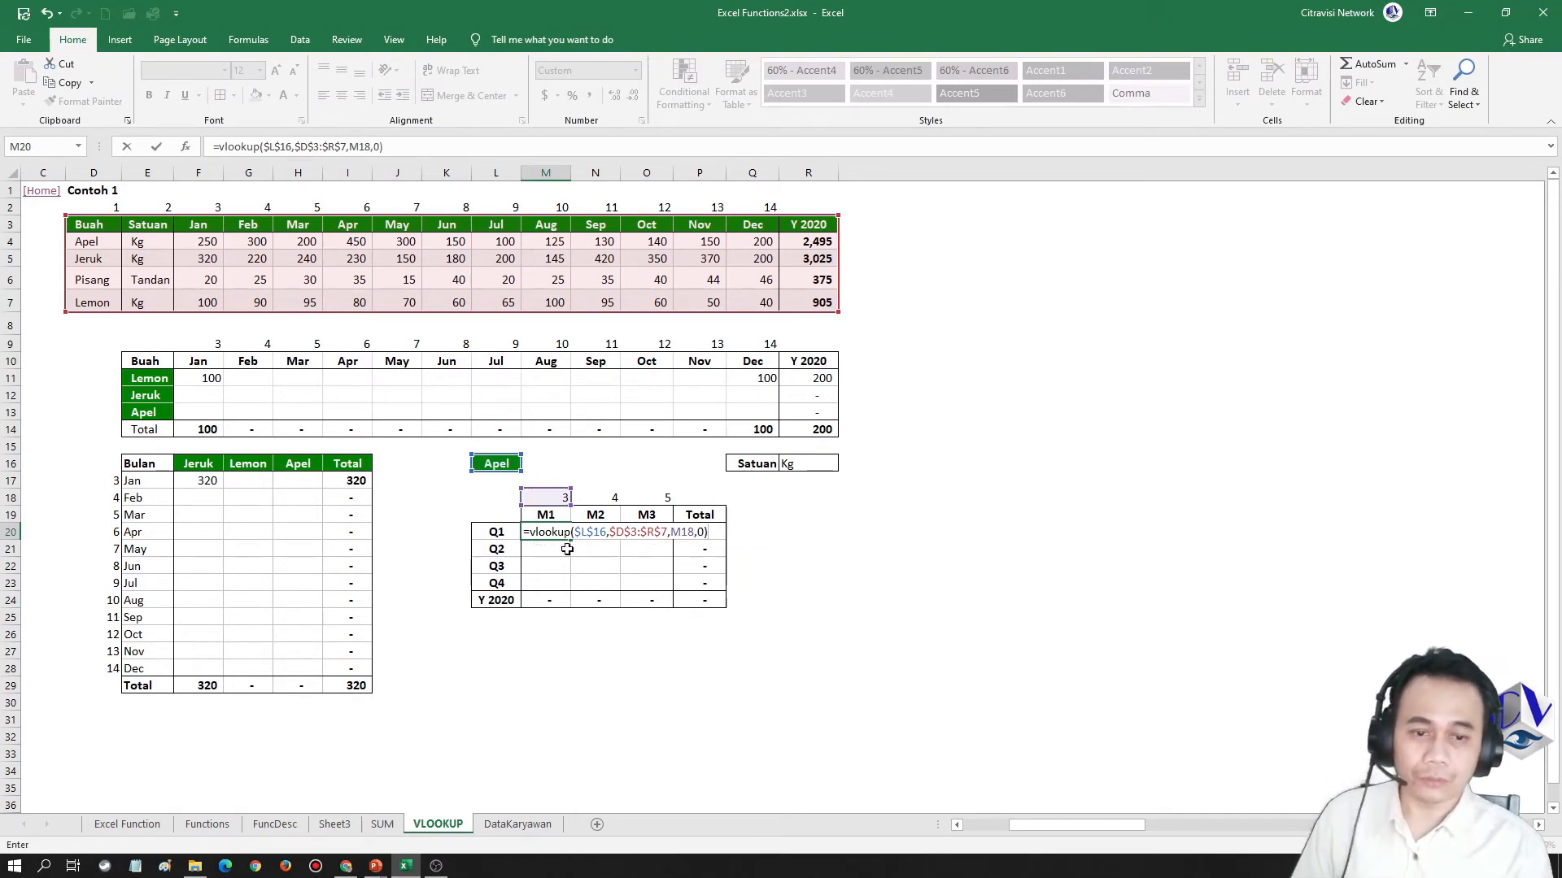
pyautogui.hotkey('ctrl', 'Return')
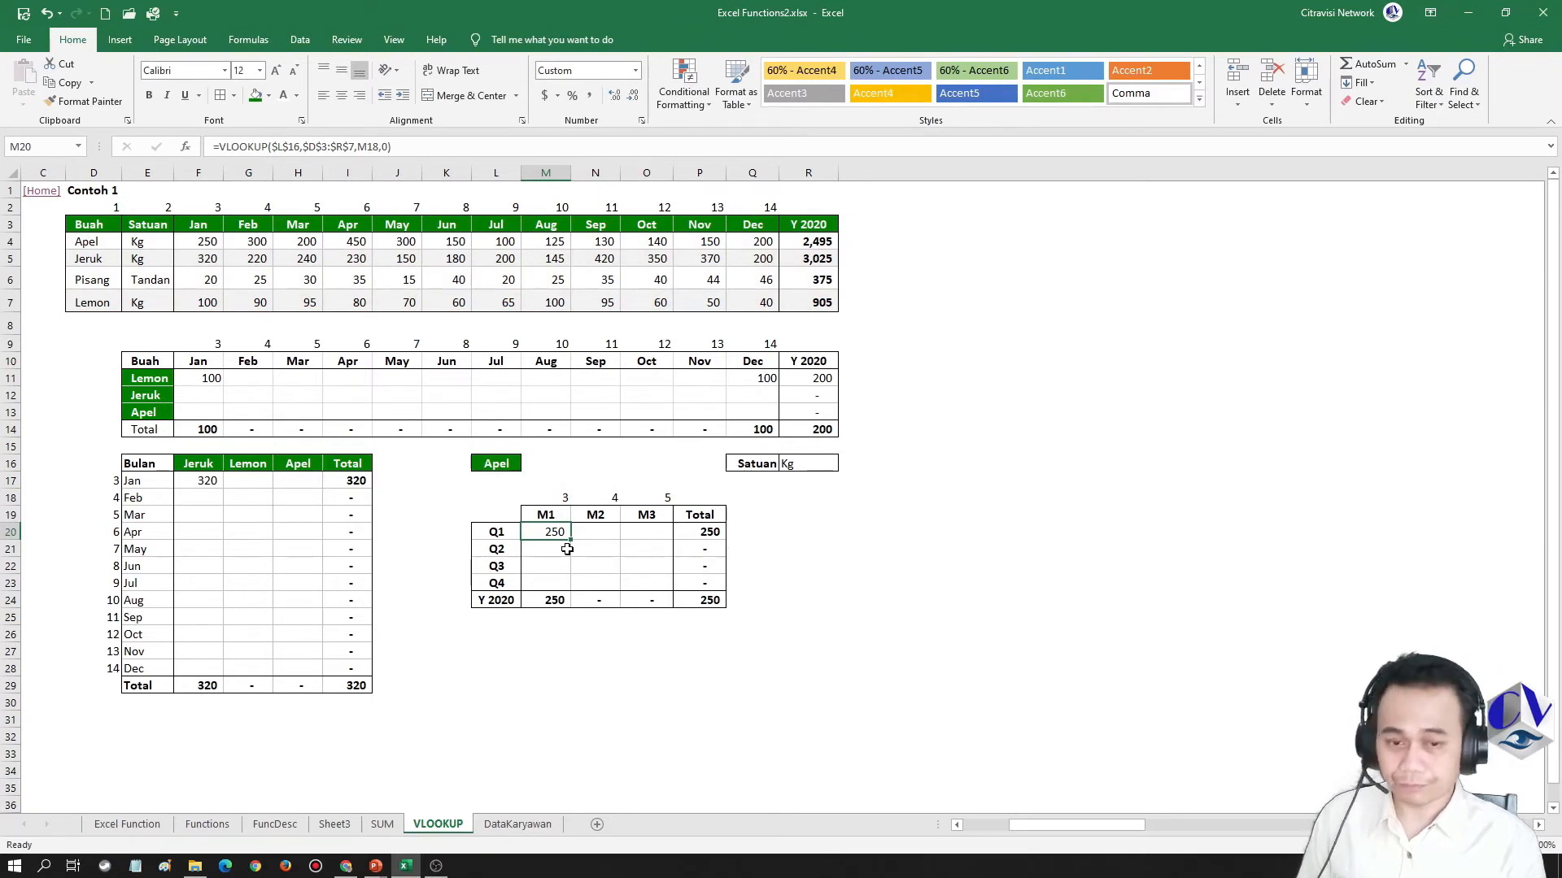
# Copy the M20 formula and paste it as formulas only into the Q1 cells N20:O20
pyautogui.press('F2')
pyautogui.press('Escape')
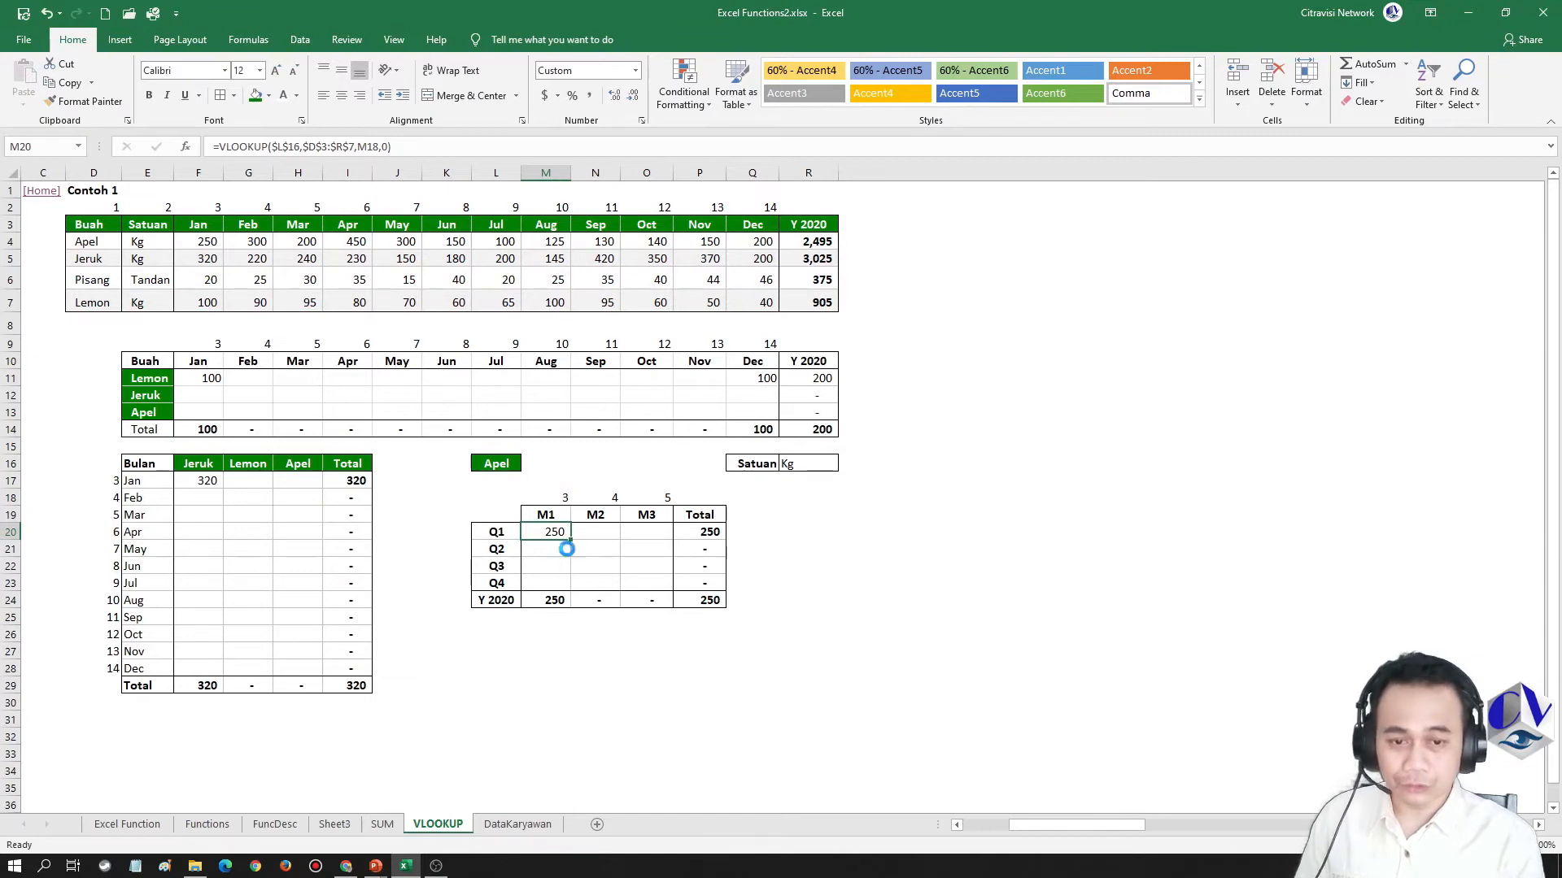
pyautogui.hotkey('ctrl', 'c')
pyautogui.press('Right')
pyautogui.hotkey('shift', 'Right')
pyautogui.press('Menu')
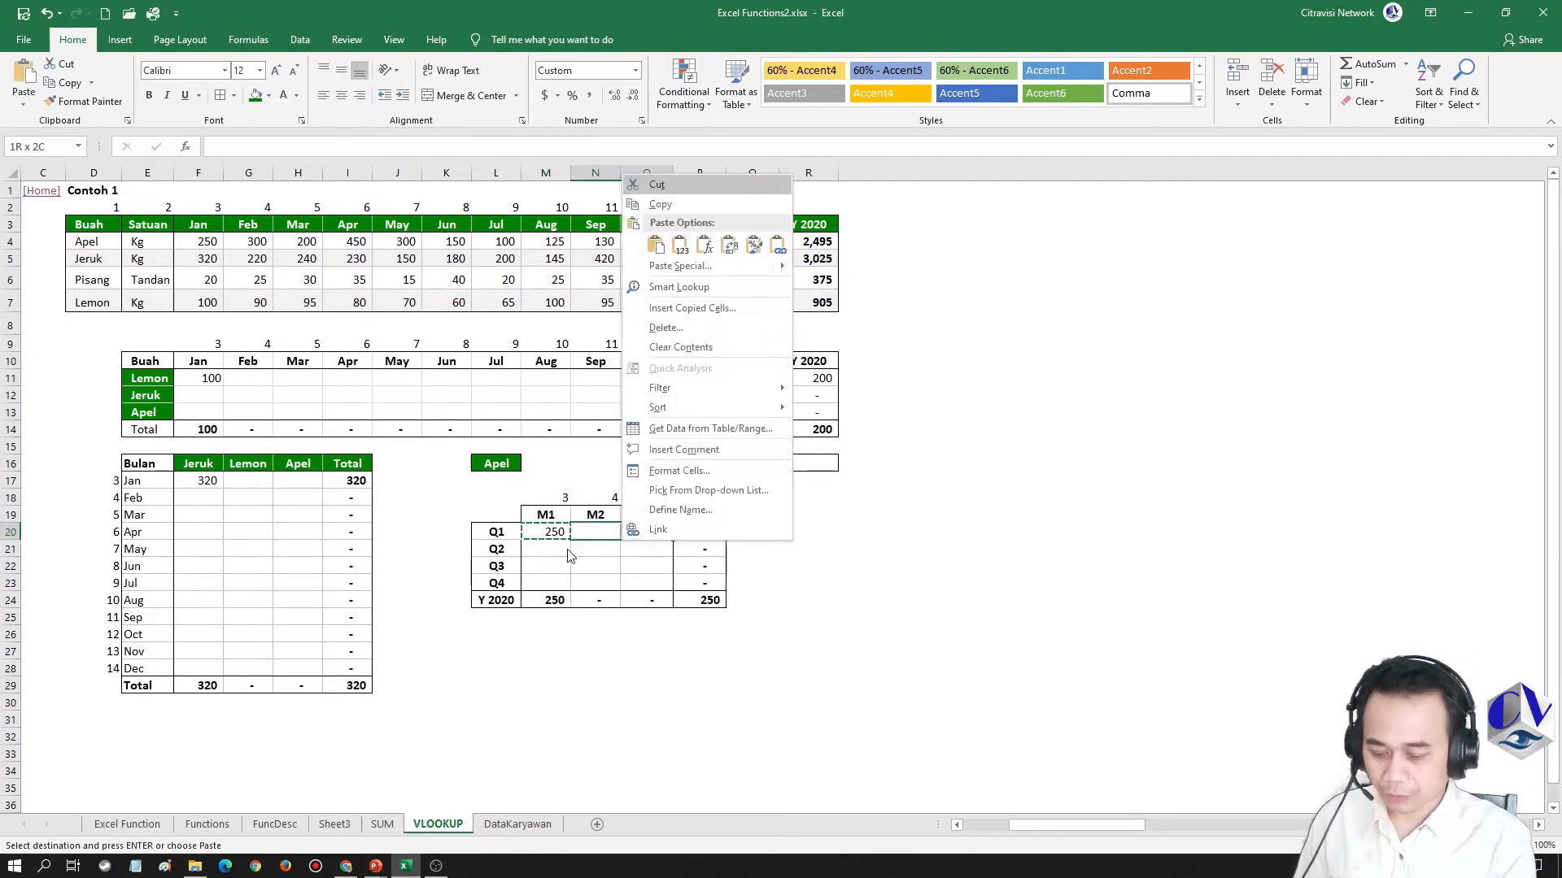
pyautogui.press('f')
pyautogui.press('Return')
pyautogui.press('Escape')
# Compare the lookup value, table range and column index references in the Q1 formulas of M20, N20 and O20
pyautogui.press('Left')
pyautogui.press('F2')
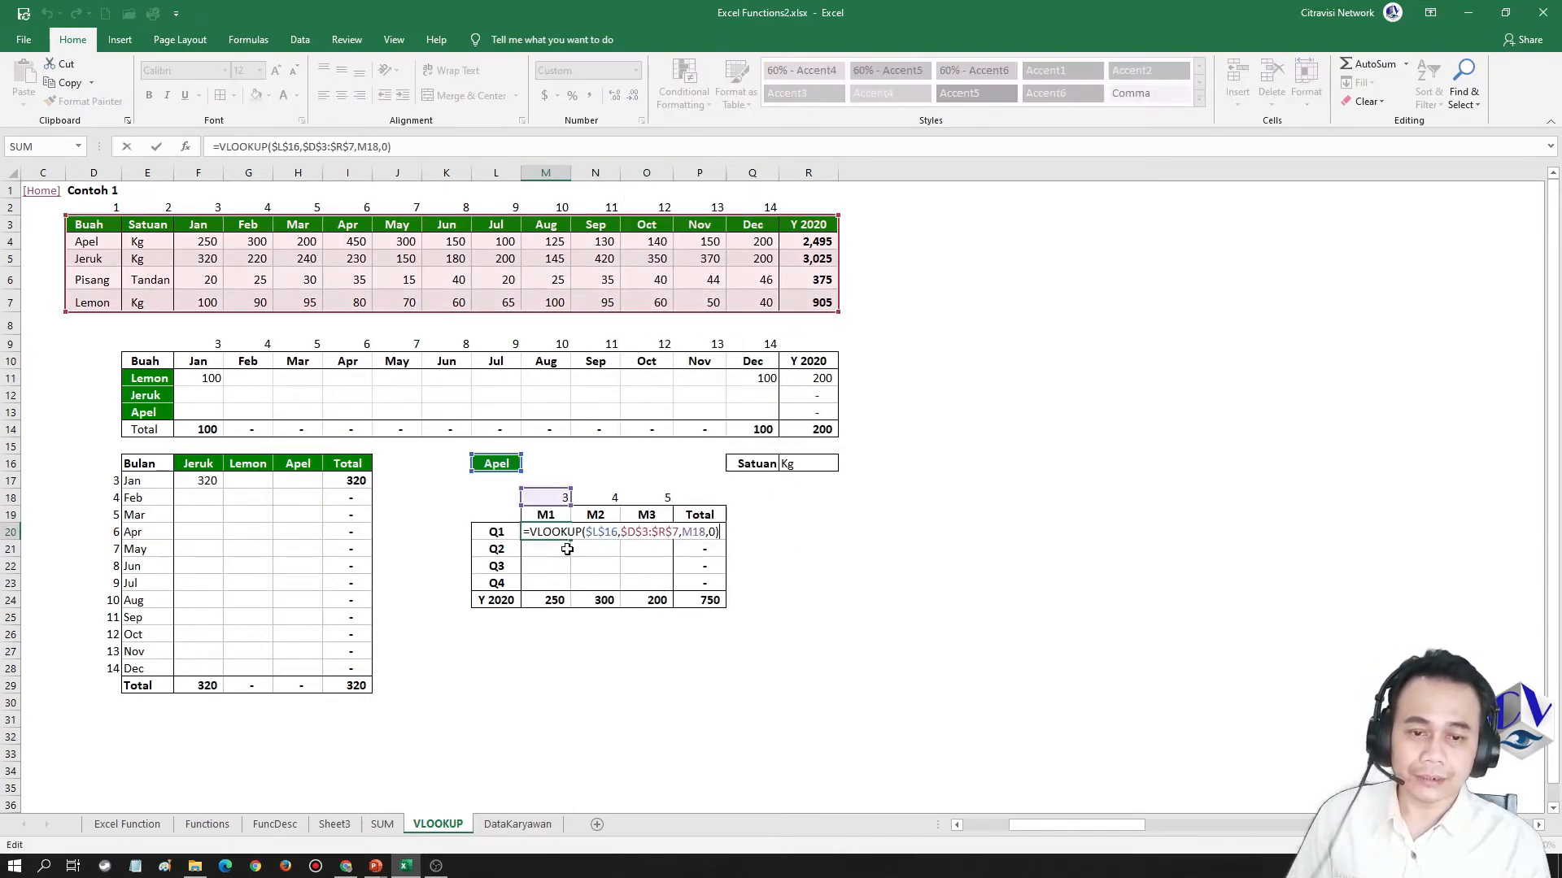
pyautogui.press('Escape')
pyautogui.press('Right')
pyautogui.press('Right')
pyautogui.press('F2')
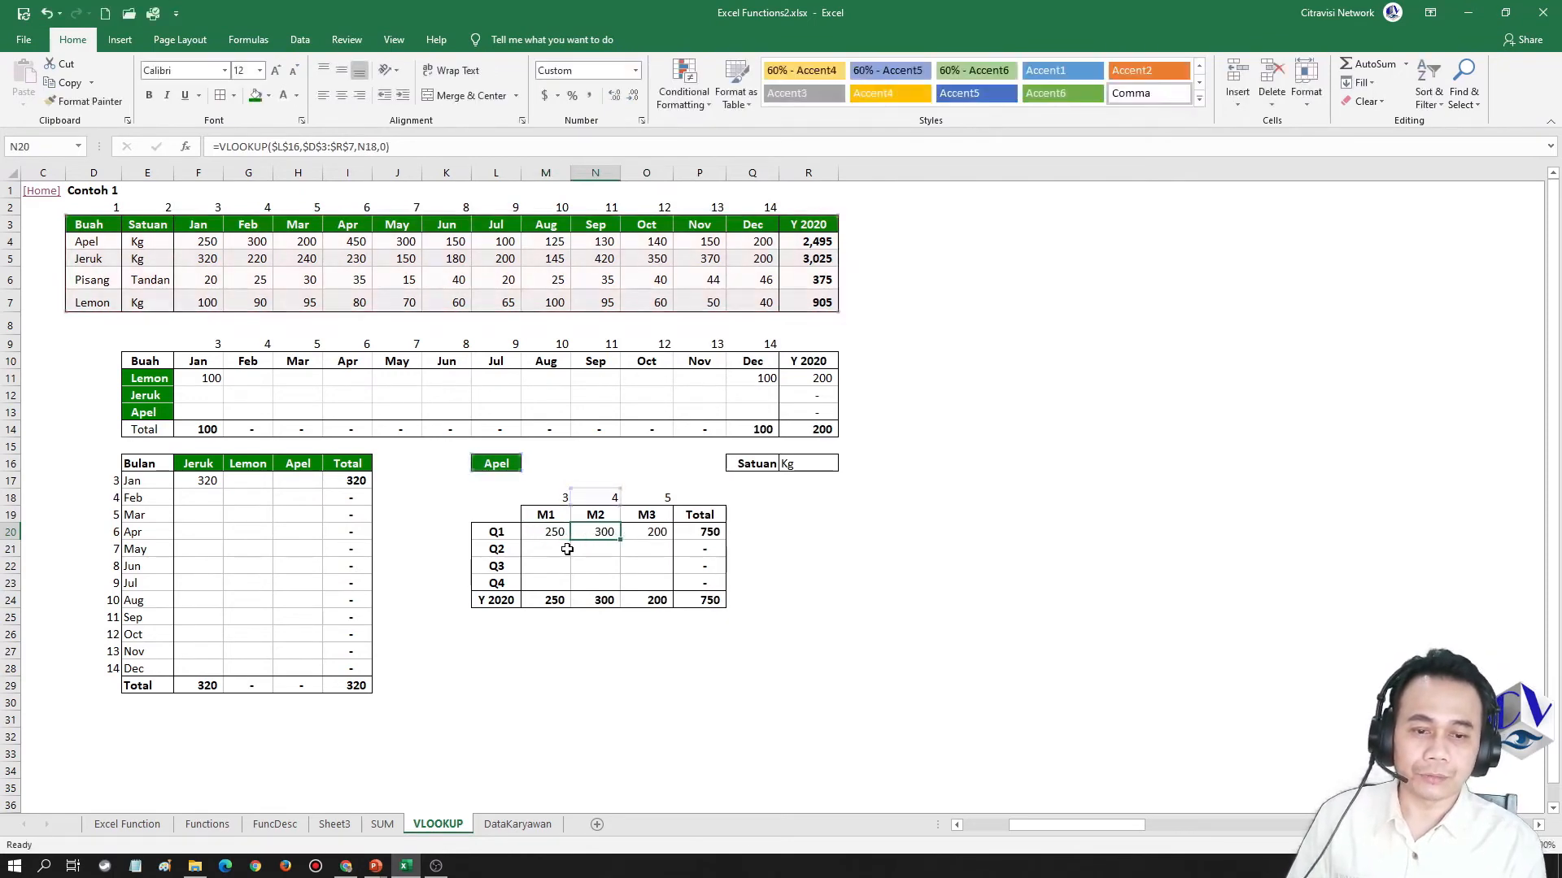
pyautogui.press('Escape')
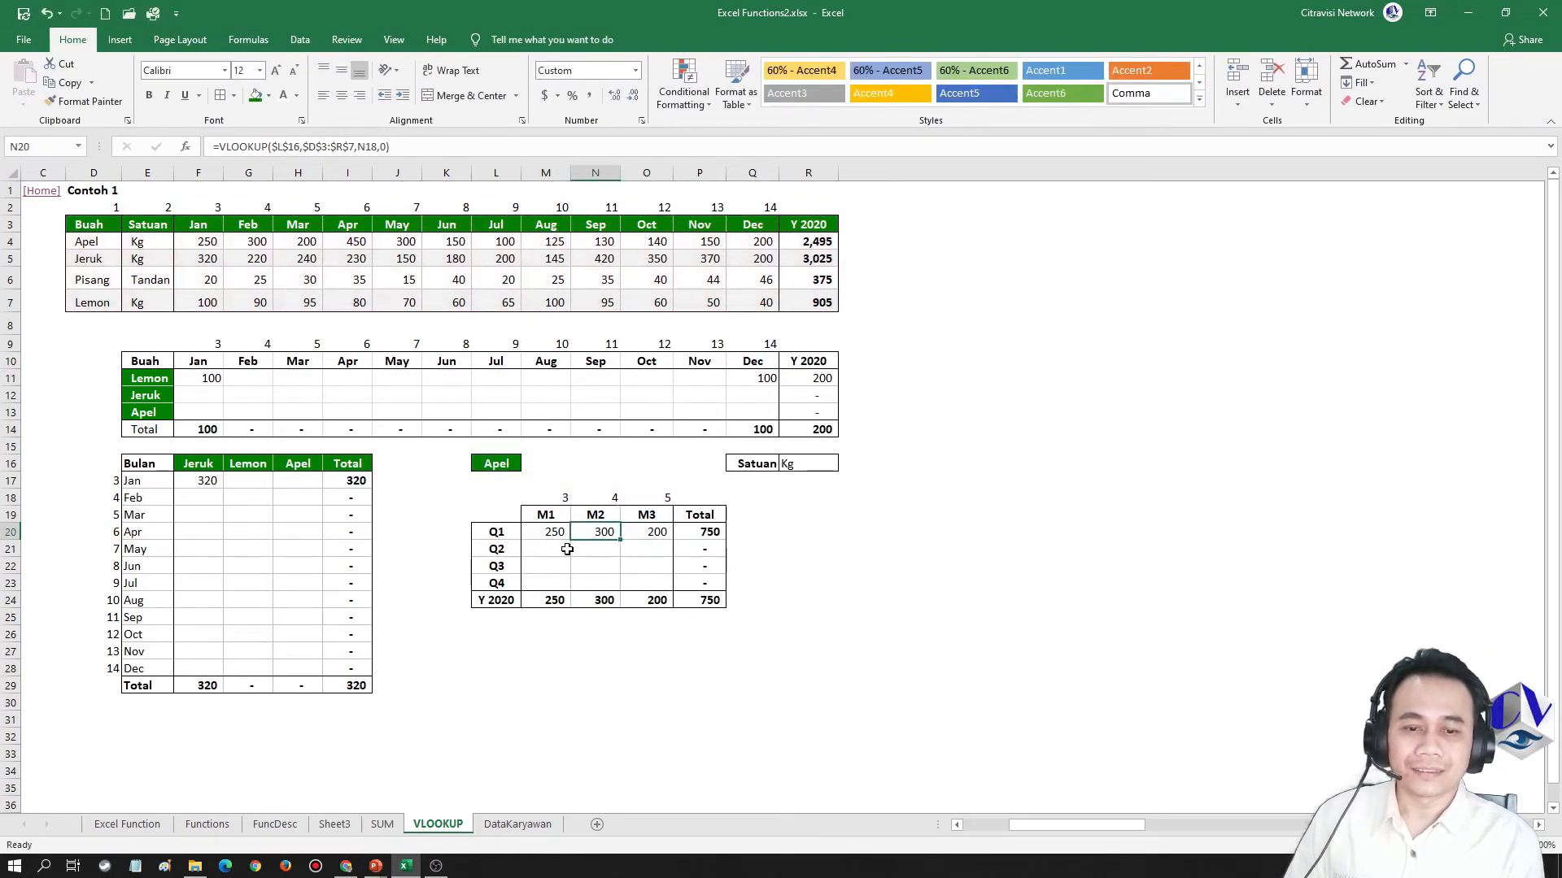
pyautogui.press('Left')
pyautogui.press('Left')
pyautogui.press('F2')
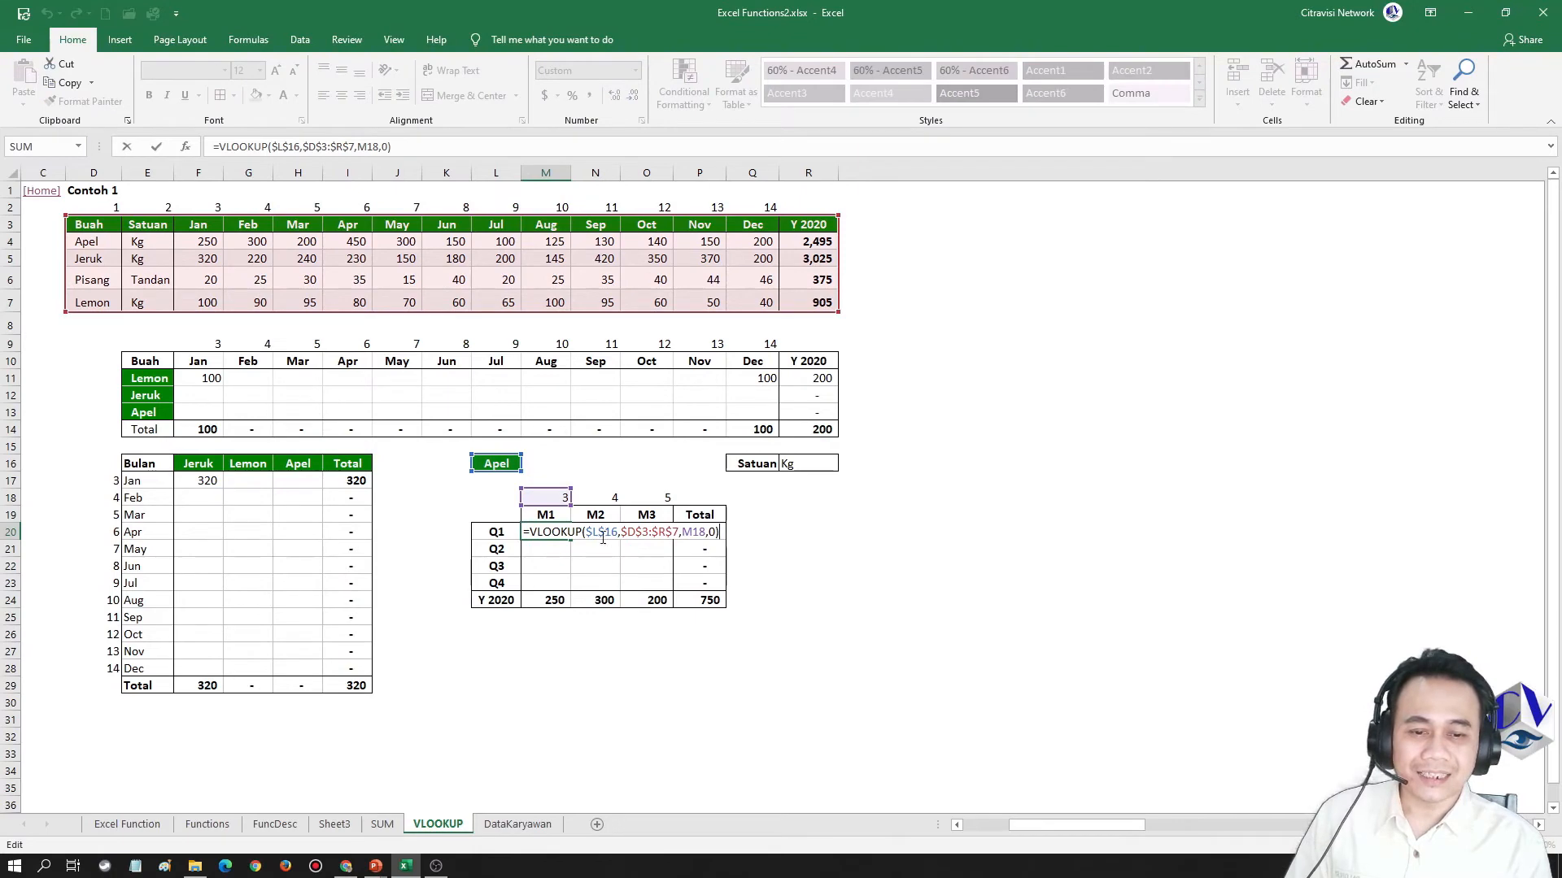
pyautogui.press('Escape')
pyautogui.press('Right')
pyautogui.press('F2')
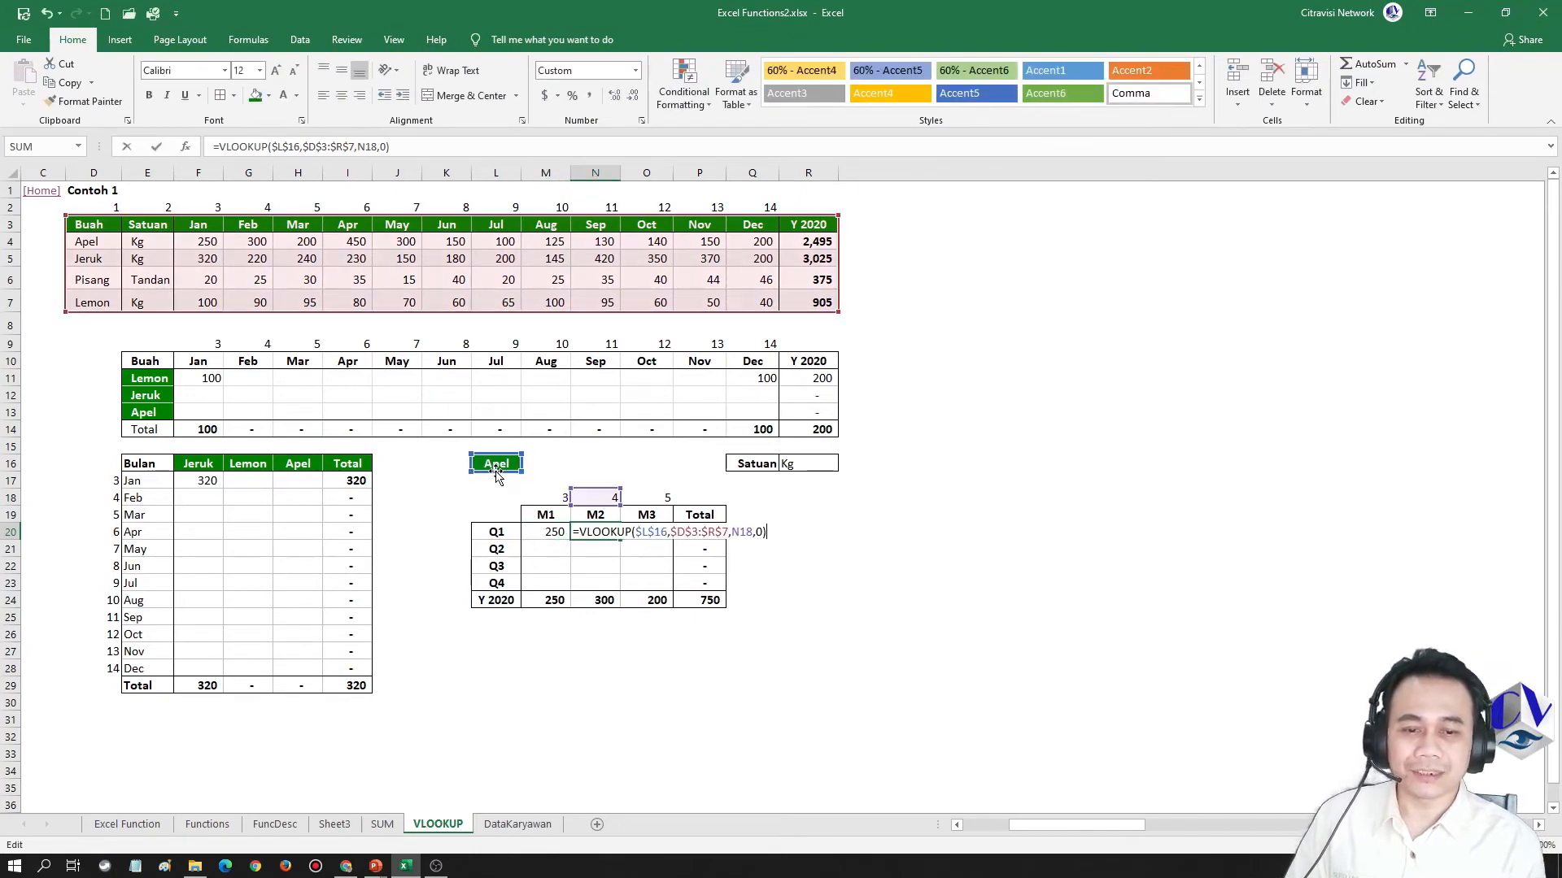
pyautogui.press('Escape')
pyautogui.press('Right')
pyautogui.press('F2')
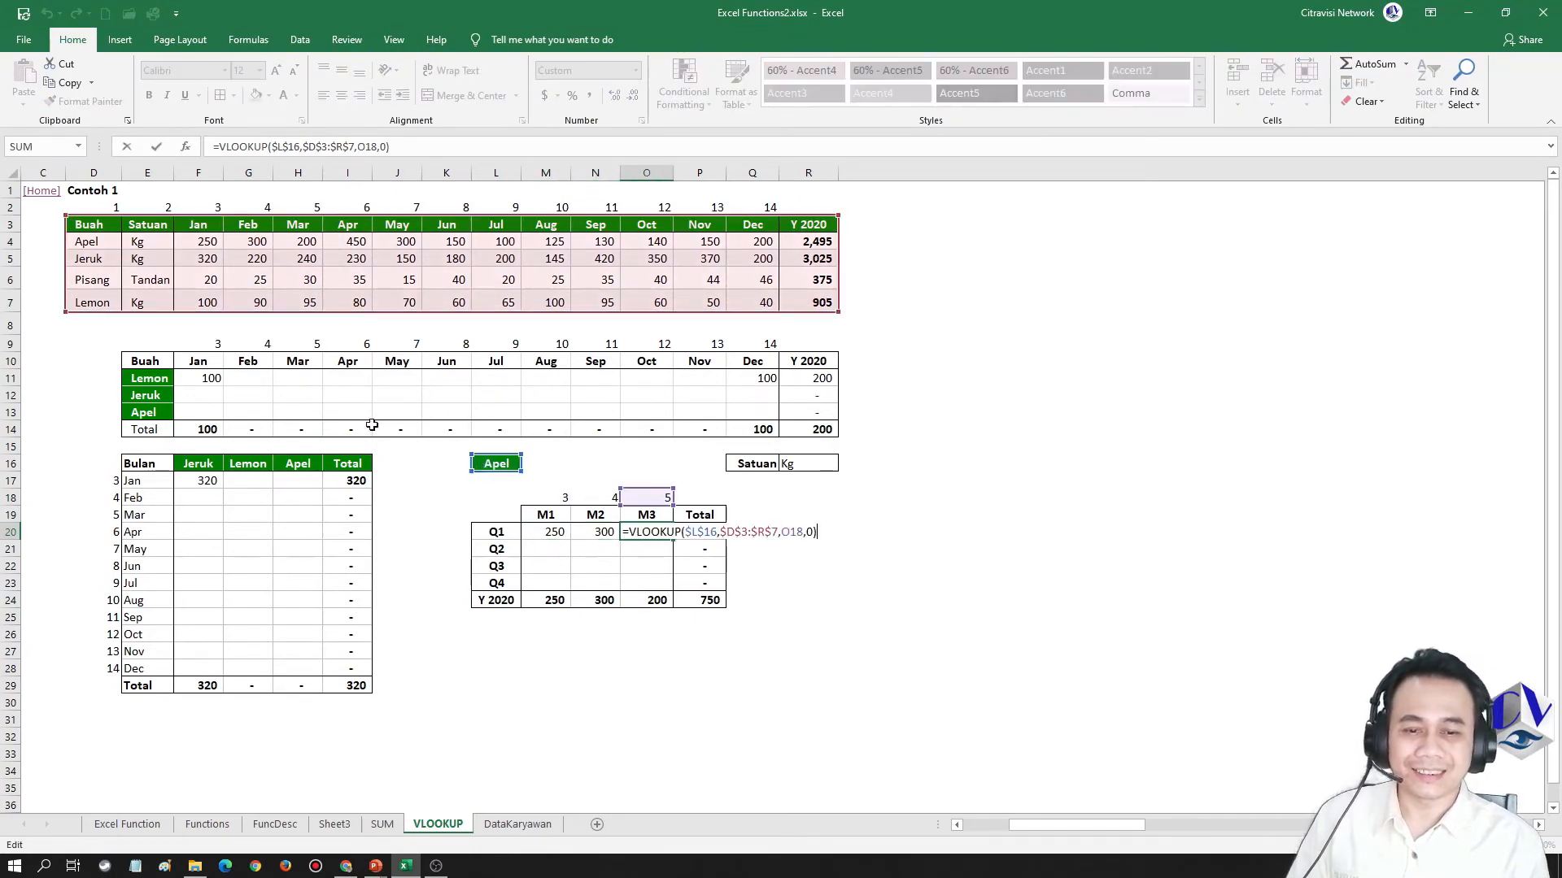
pyautogui.press('Escape')
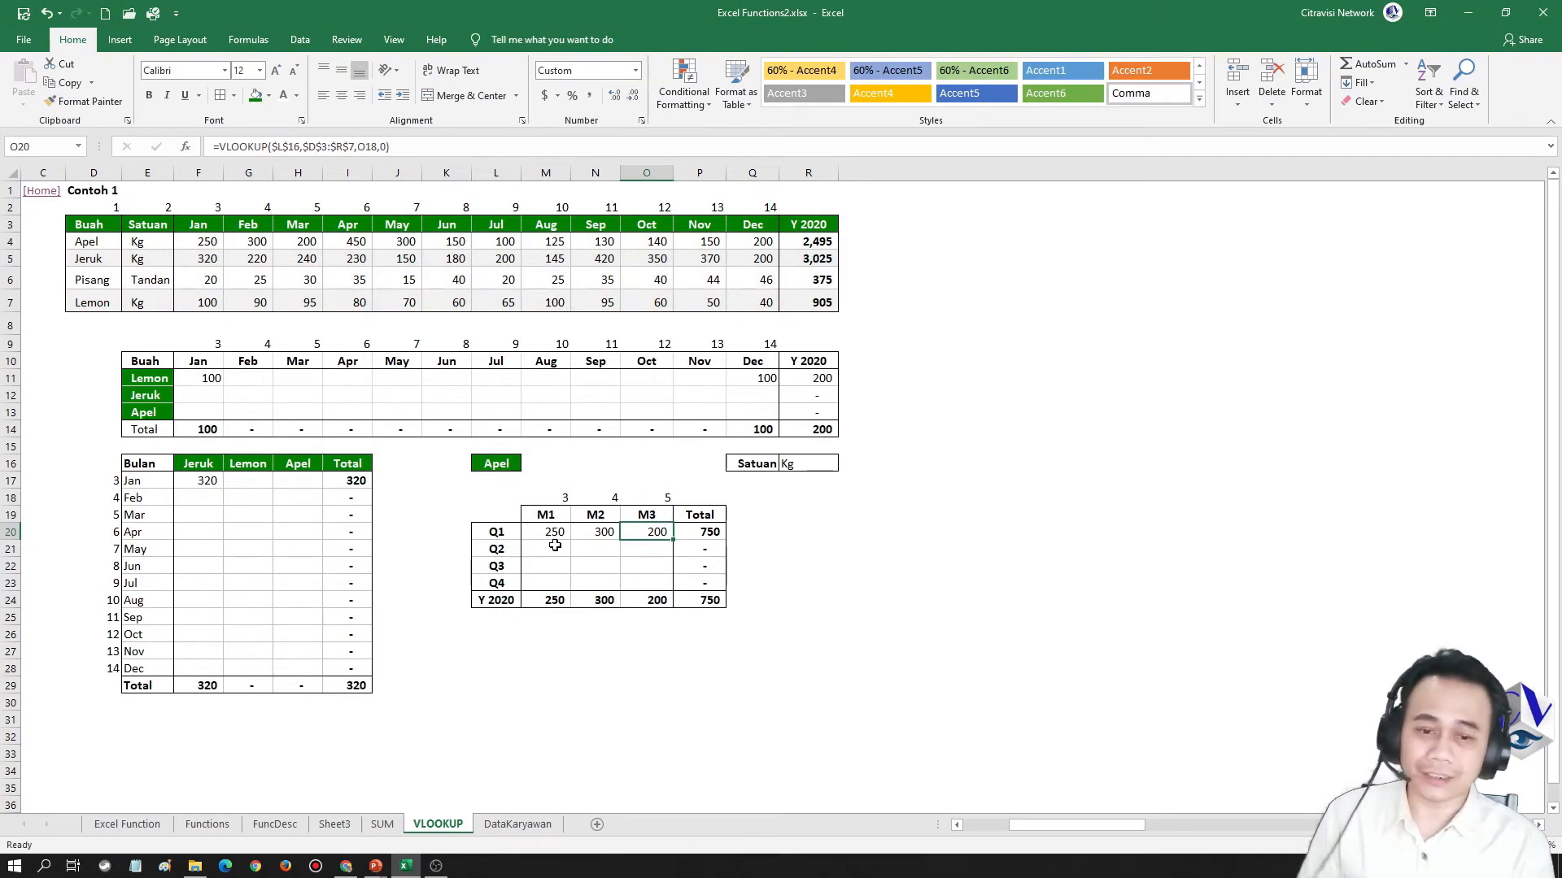
pyautogui.click(553, 533)
pyautogui.press('F2')
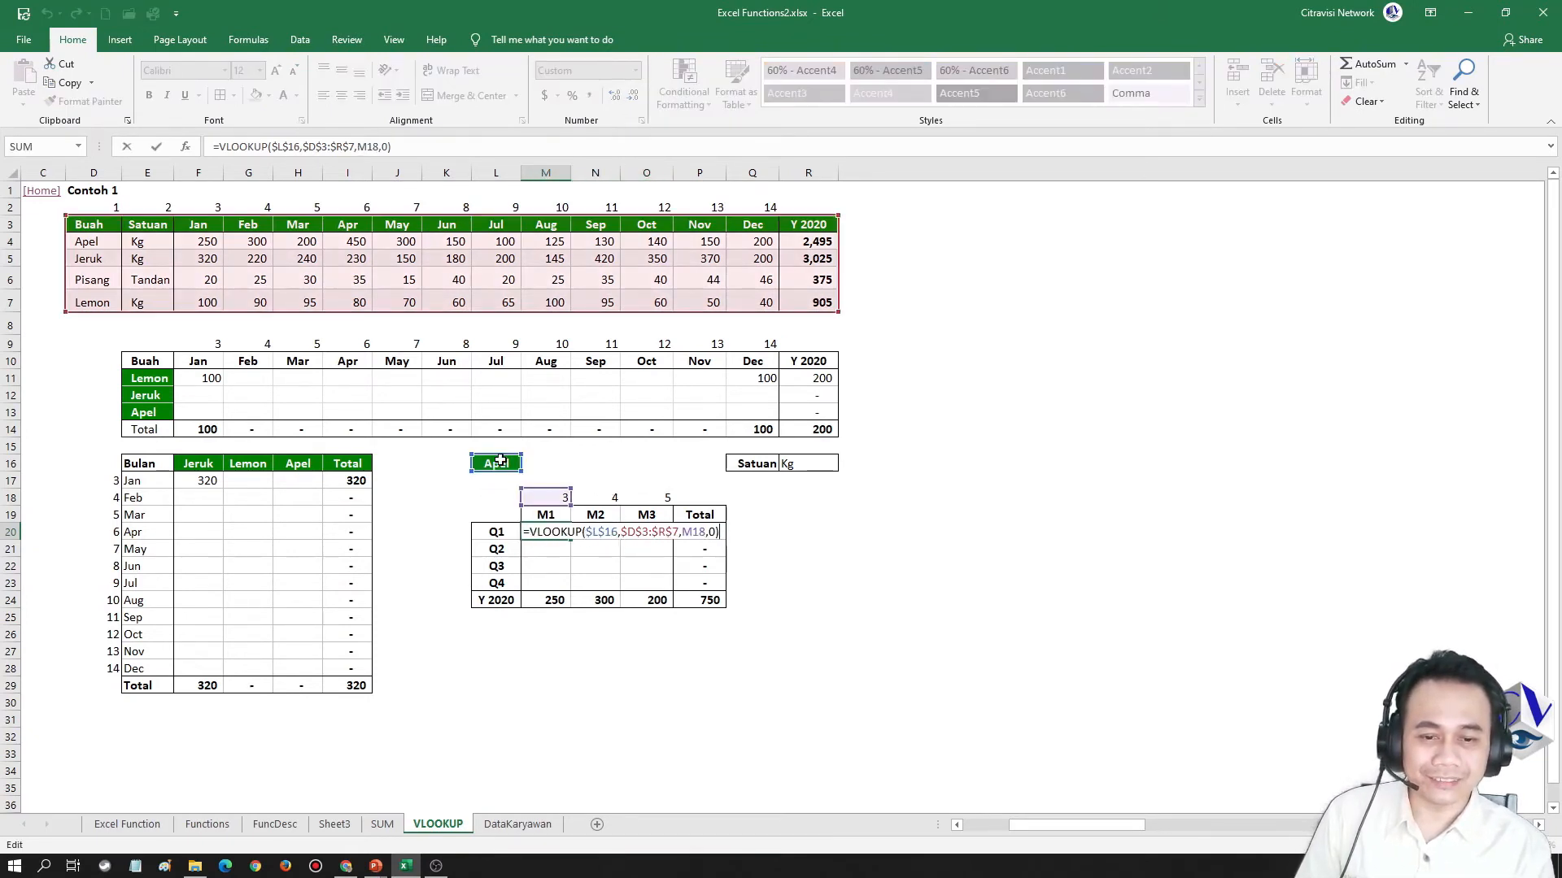
pyautogui.press('Escape')
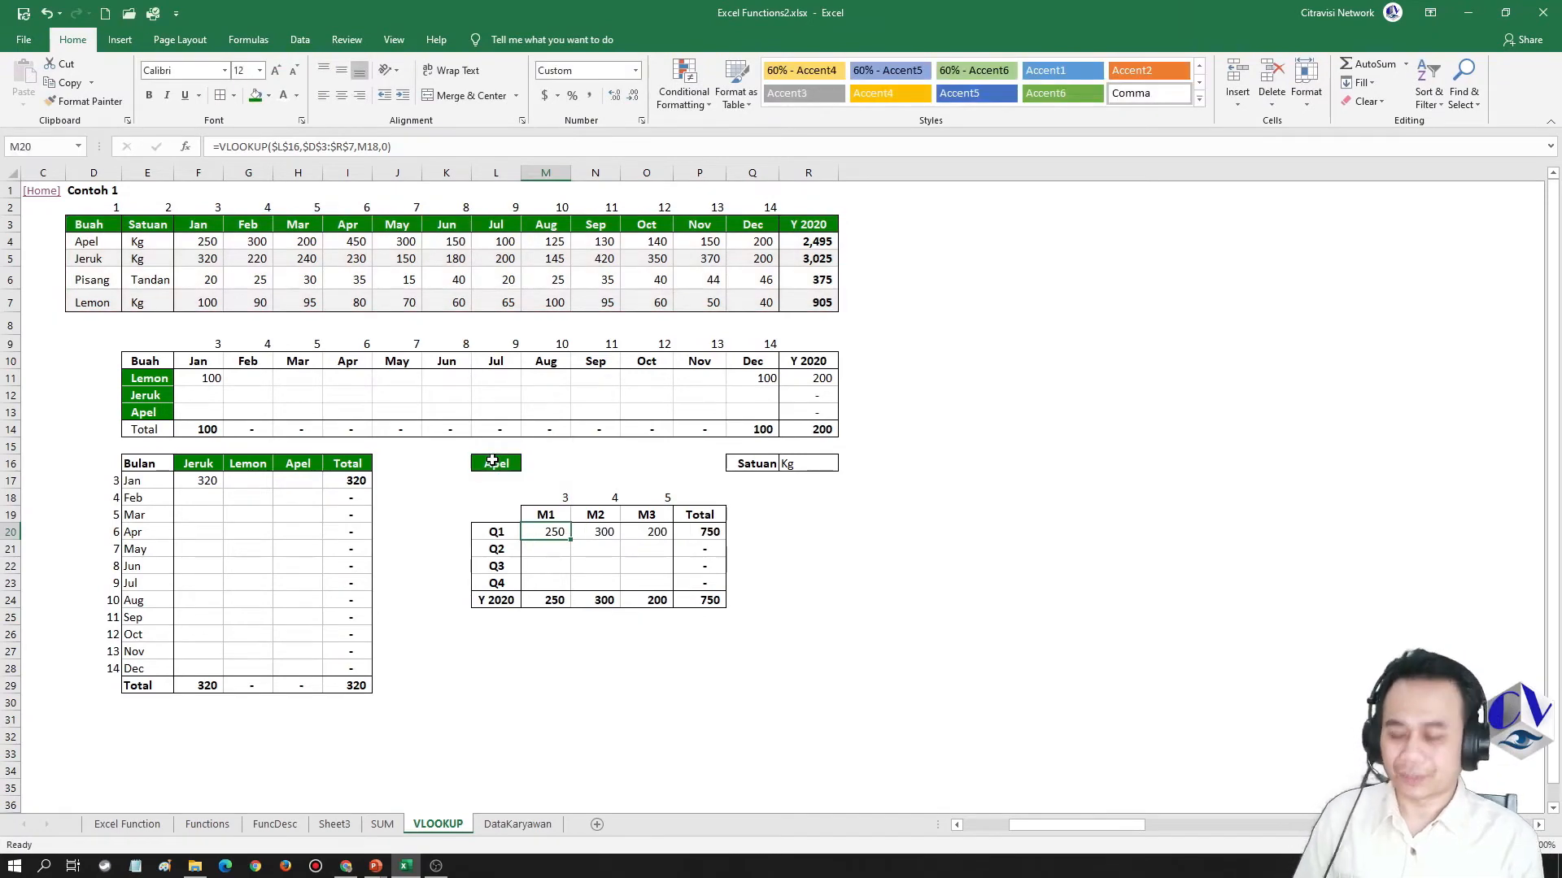
# Start a VLOOKUP formula in the Q2 M1 cell M21 with lookup value $L$16 and table range $D$3:$R$7
pyautogui.press('Down')
pyautogui.write('=')
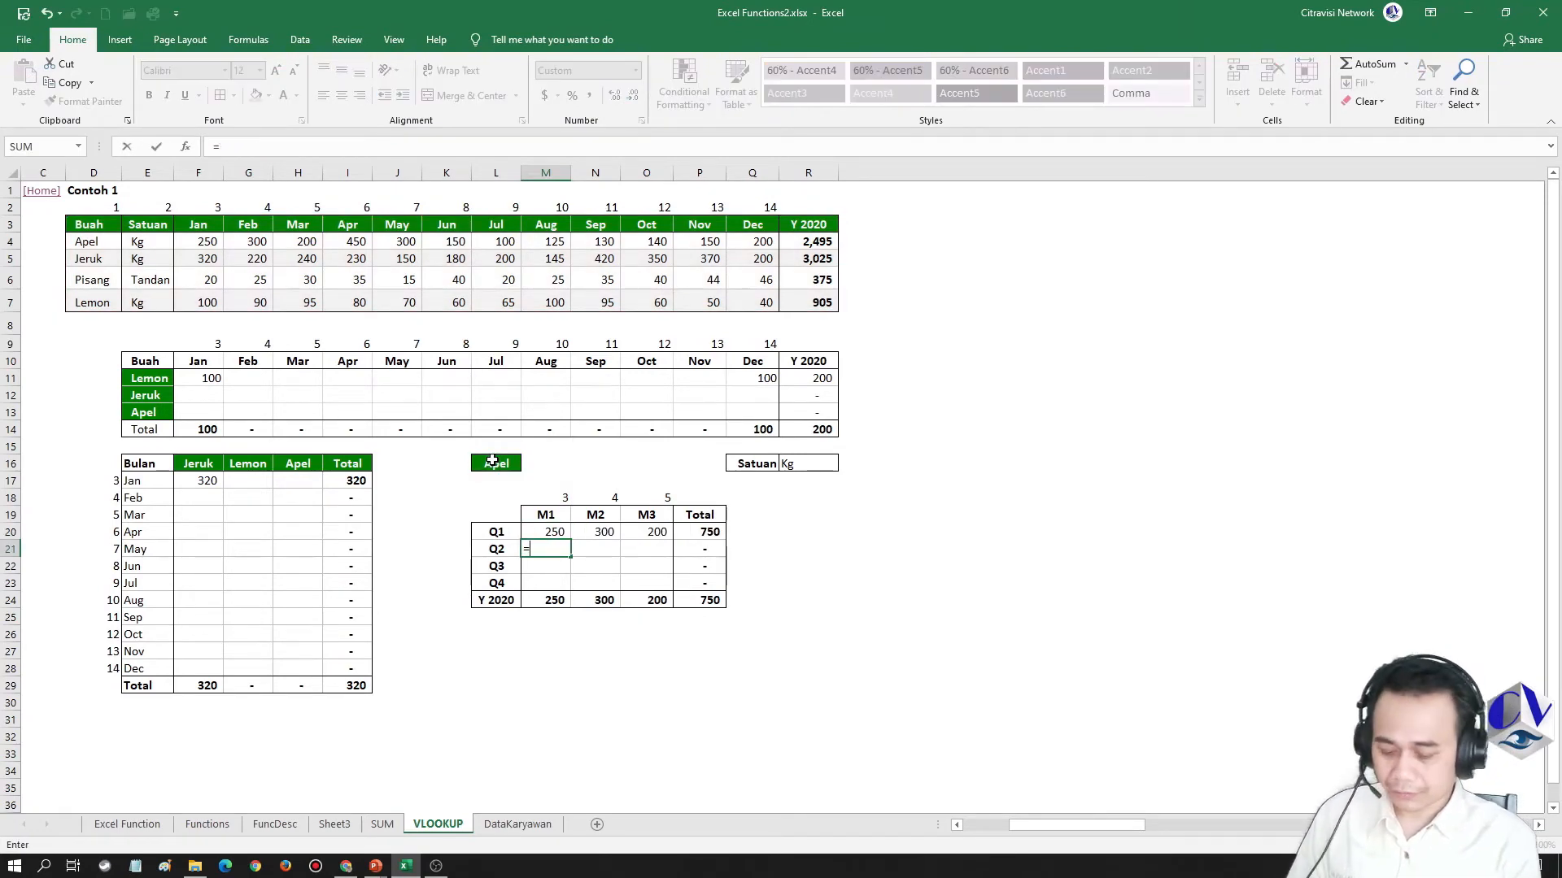
pyautogui.write('vlookup(')
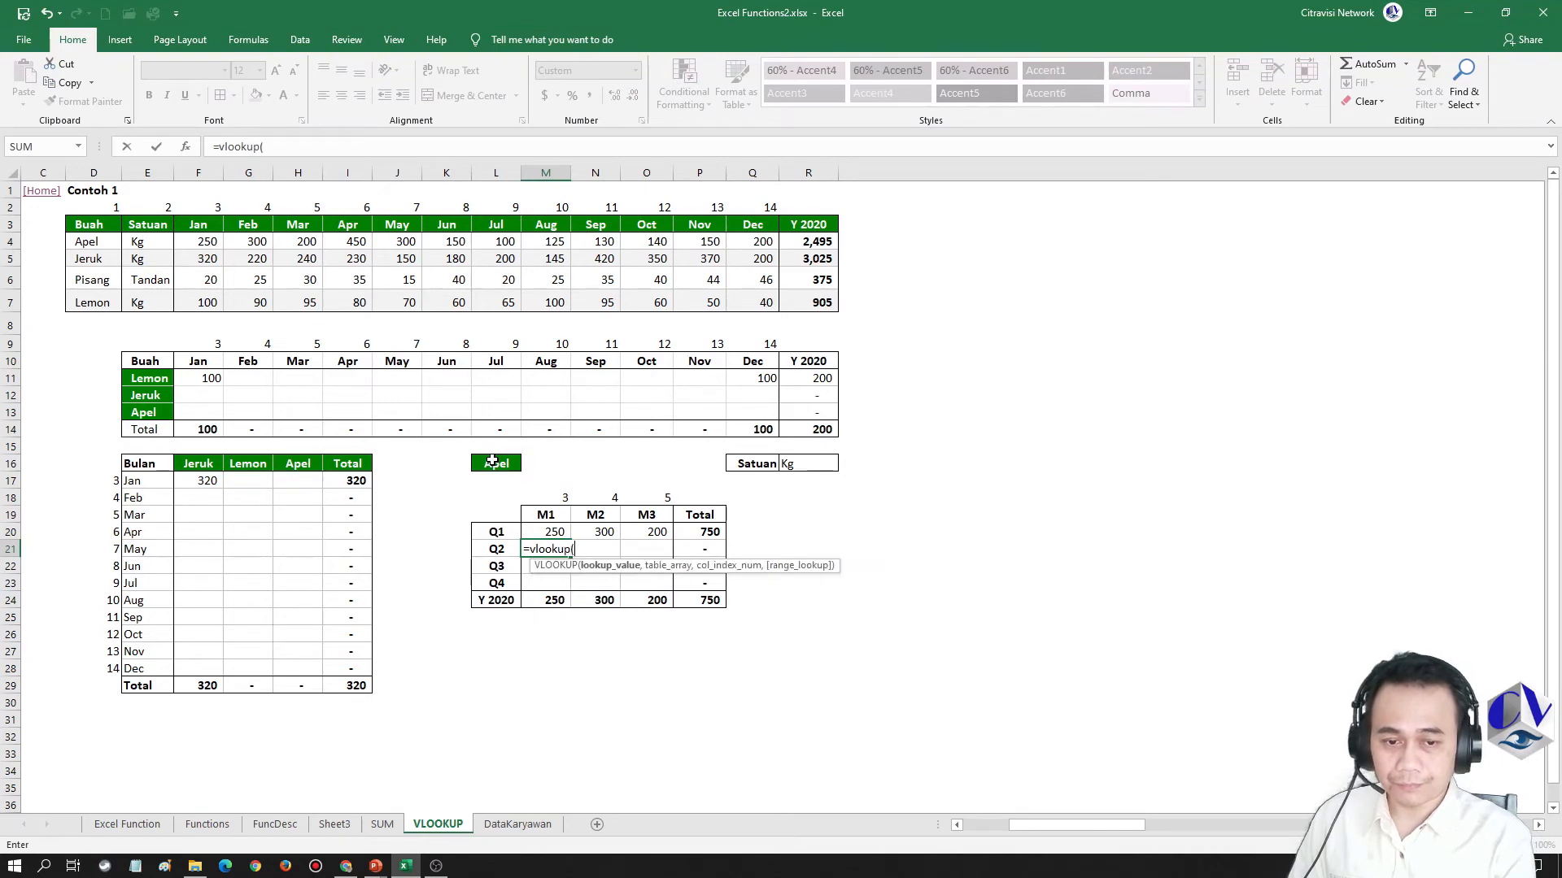
pyautogui.click(492, 461)
pyautogui.press('F4')
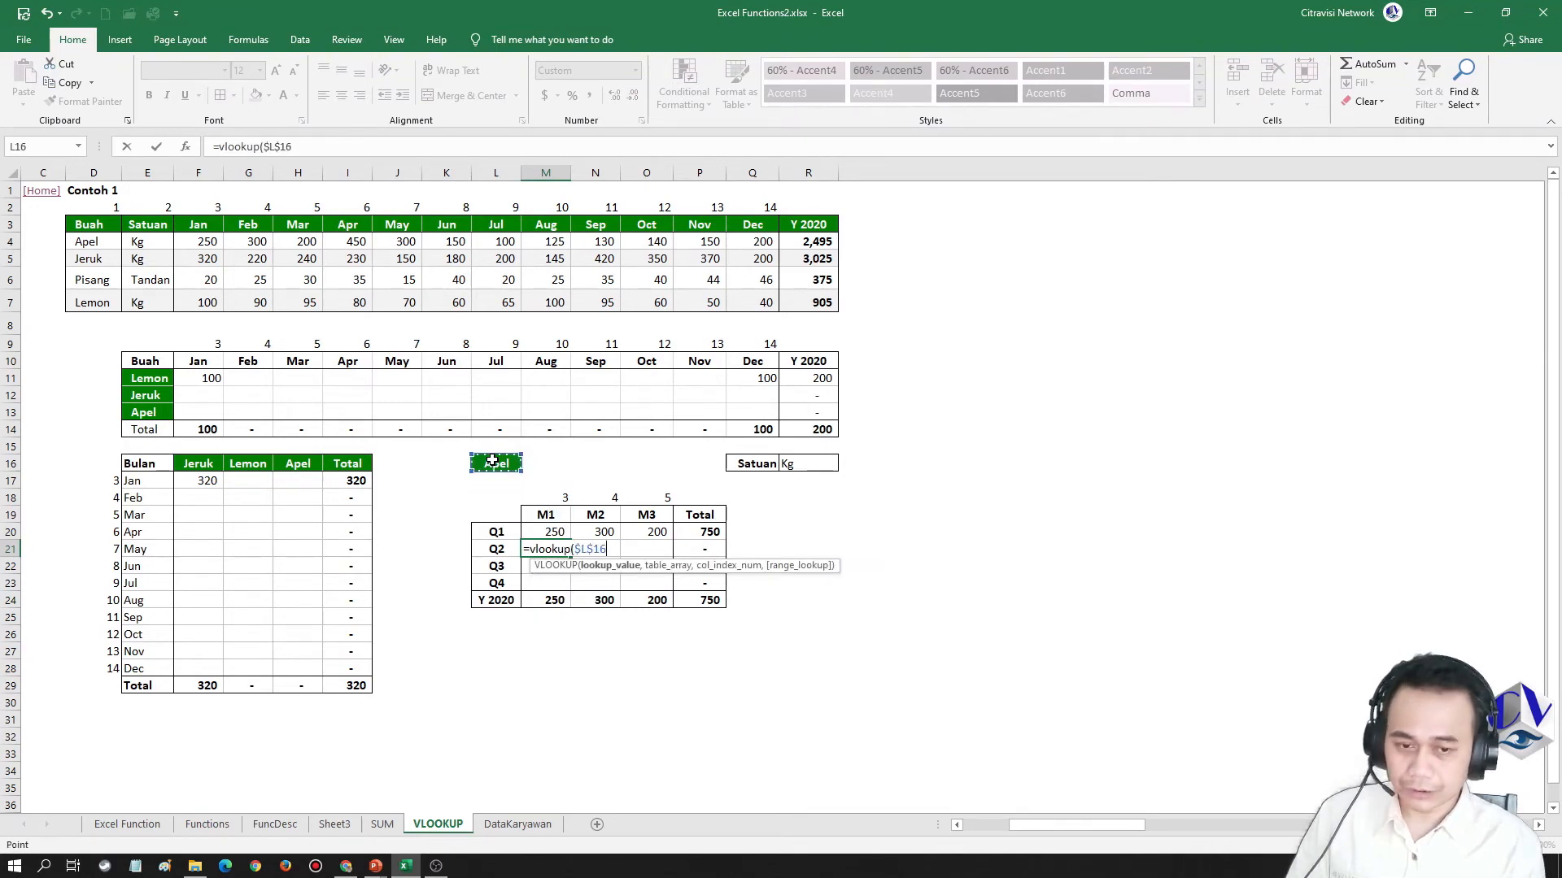
pyautogui.write(',')
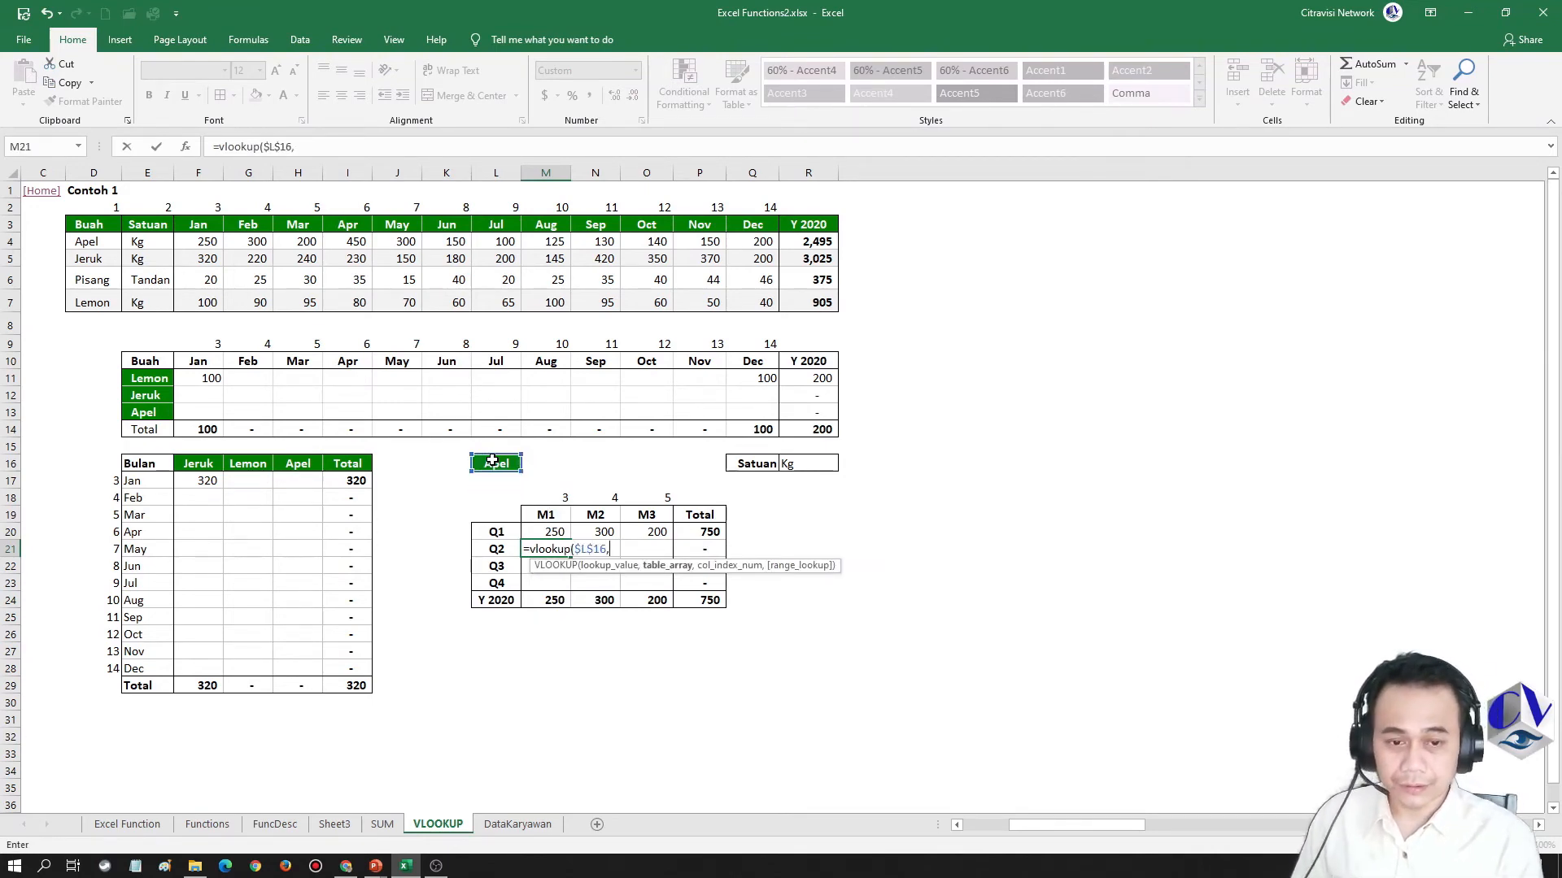
pyautogui.moveTo(81, 225)
pyautogui.mouseDown()
pyautogui.moveTo(651, 313)
pyautogui.moveTo(783, 297)
pyautogui.mouseUp()
pyautogui.press('F4')
pyautogui.write(',')
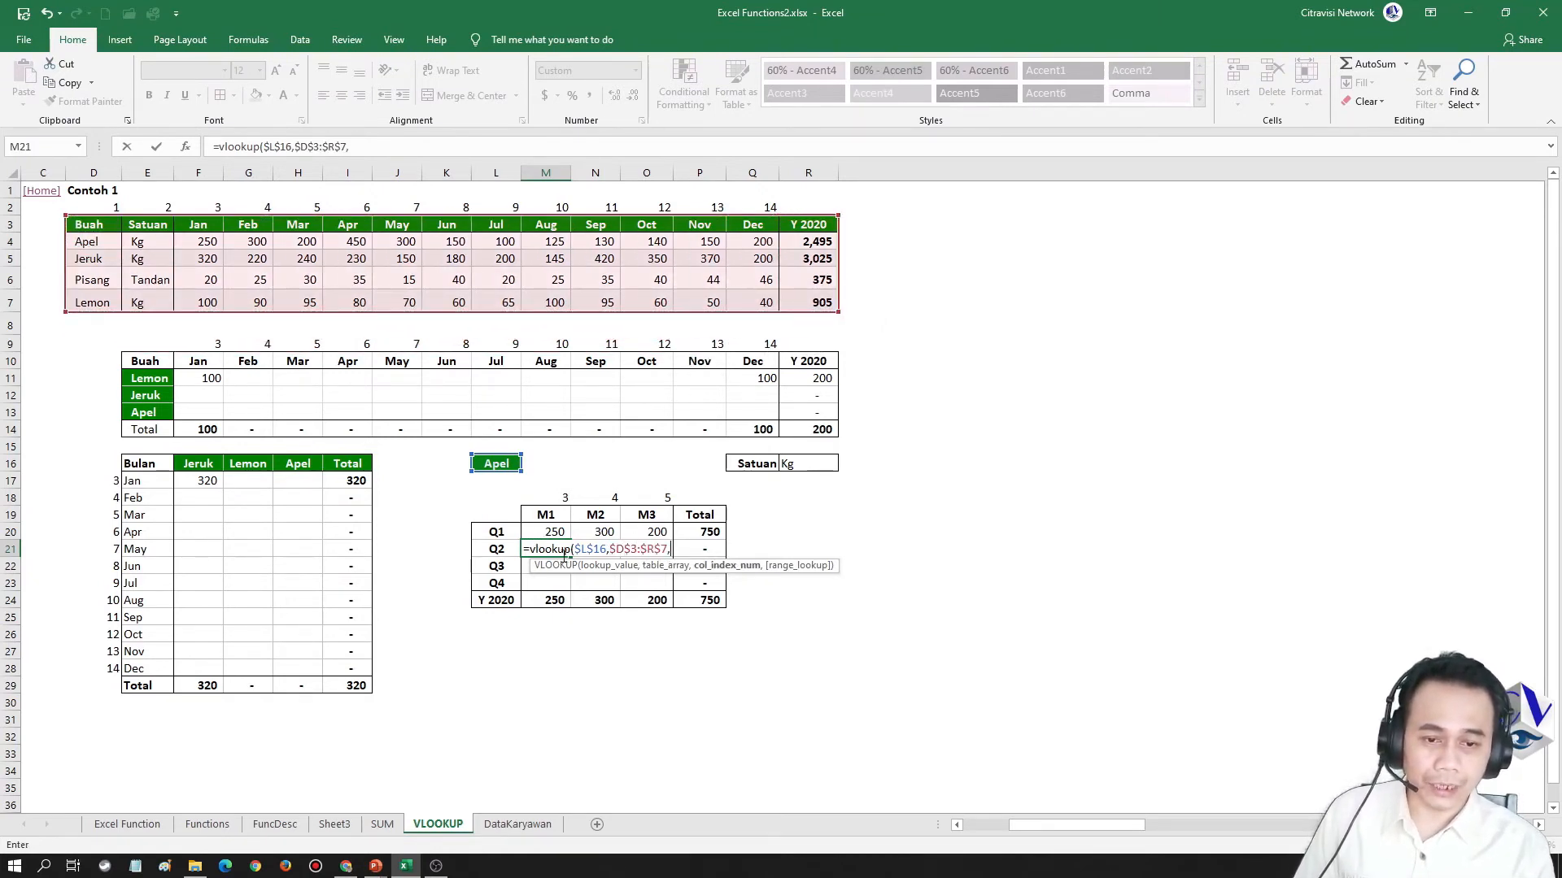
# Set the column index of the M21 formula to M18+3 and enter the formula without a range lookup argument
pyautogui.click(554, 497)
pyautogui.write('+3')
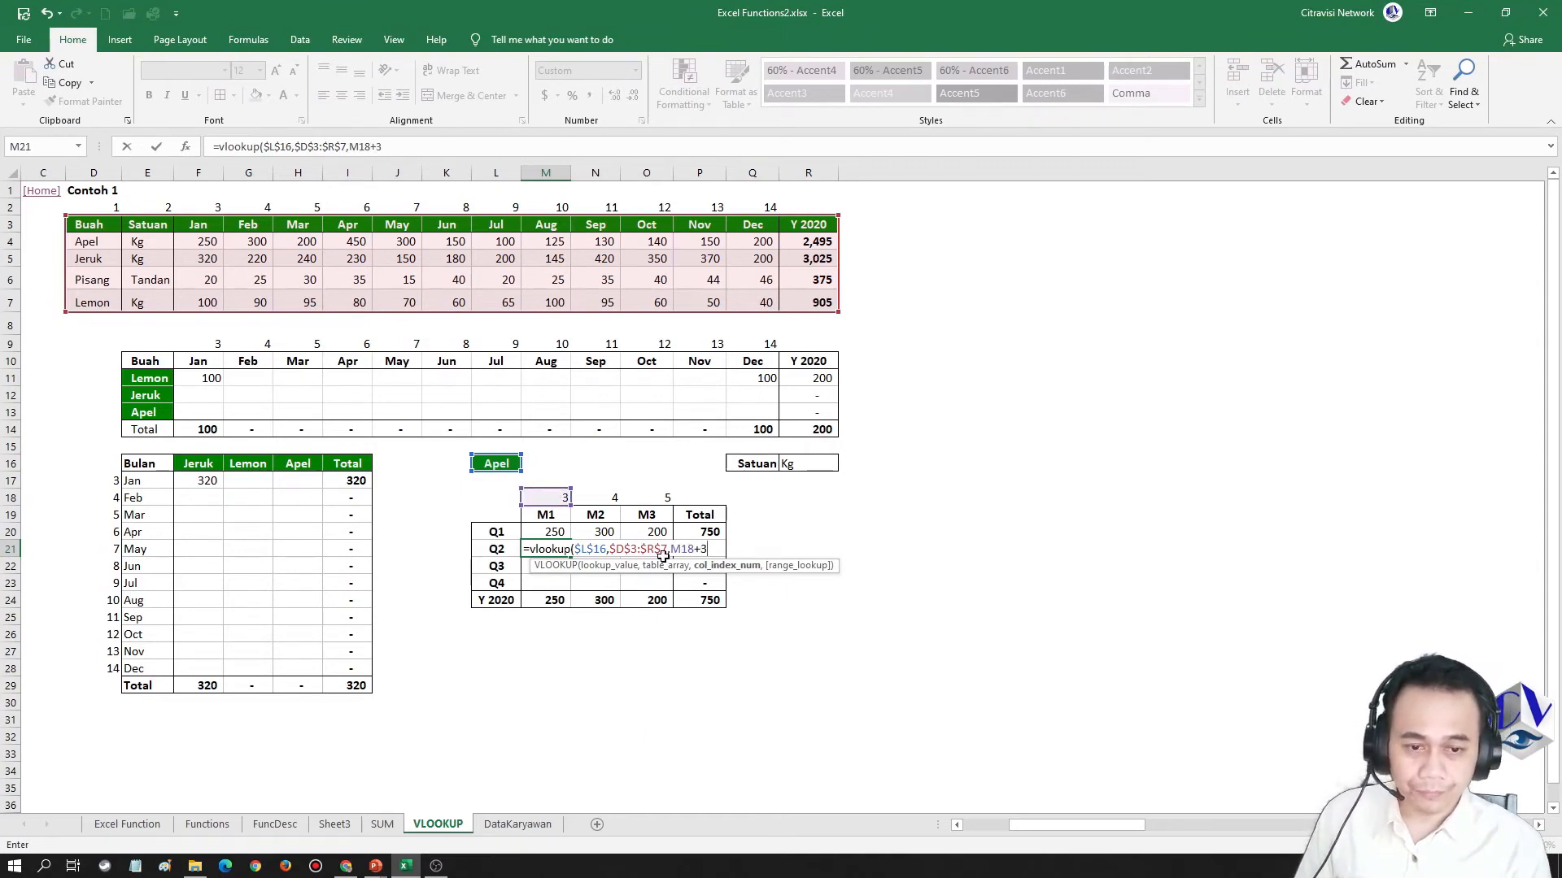
pyautogui.press('F4')
pyautogui.press('F4')
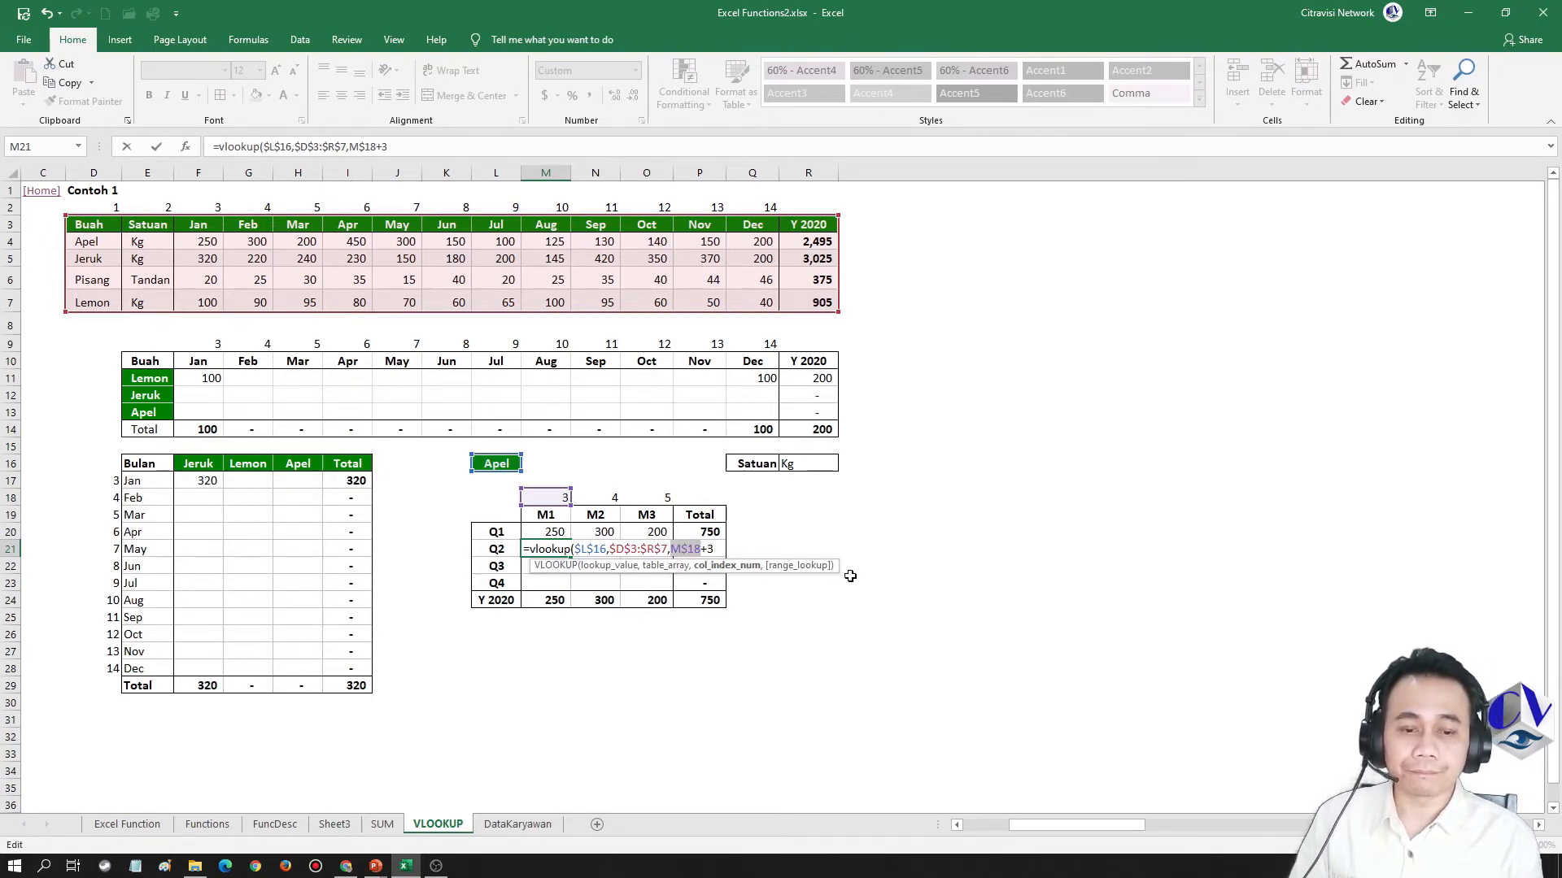
pyautogui.press('F4')
pyautogui.press('F4')
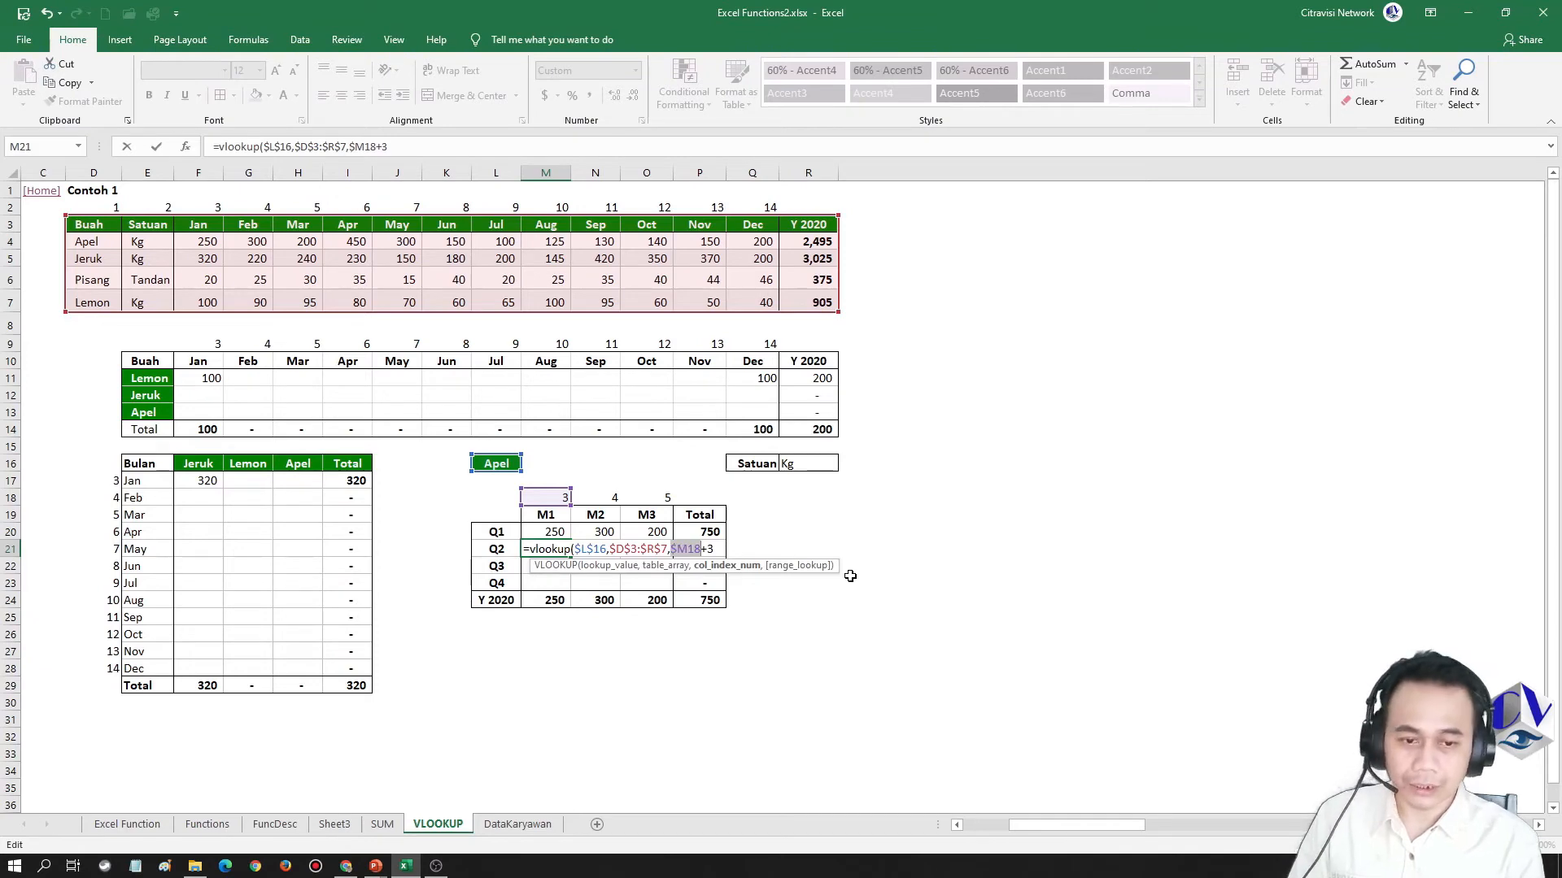
pyautogui.press('Return')
pyautogui.press('Up')
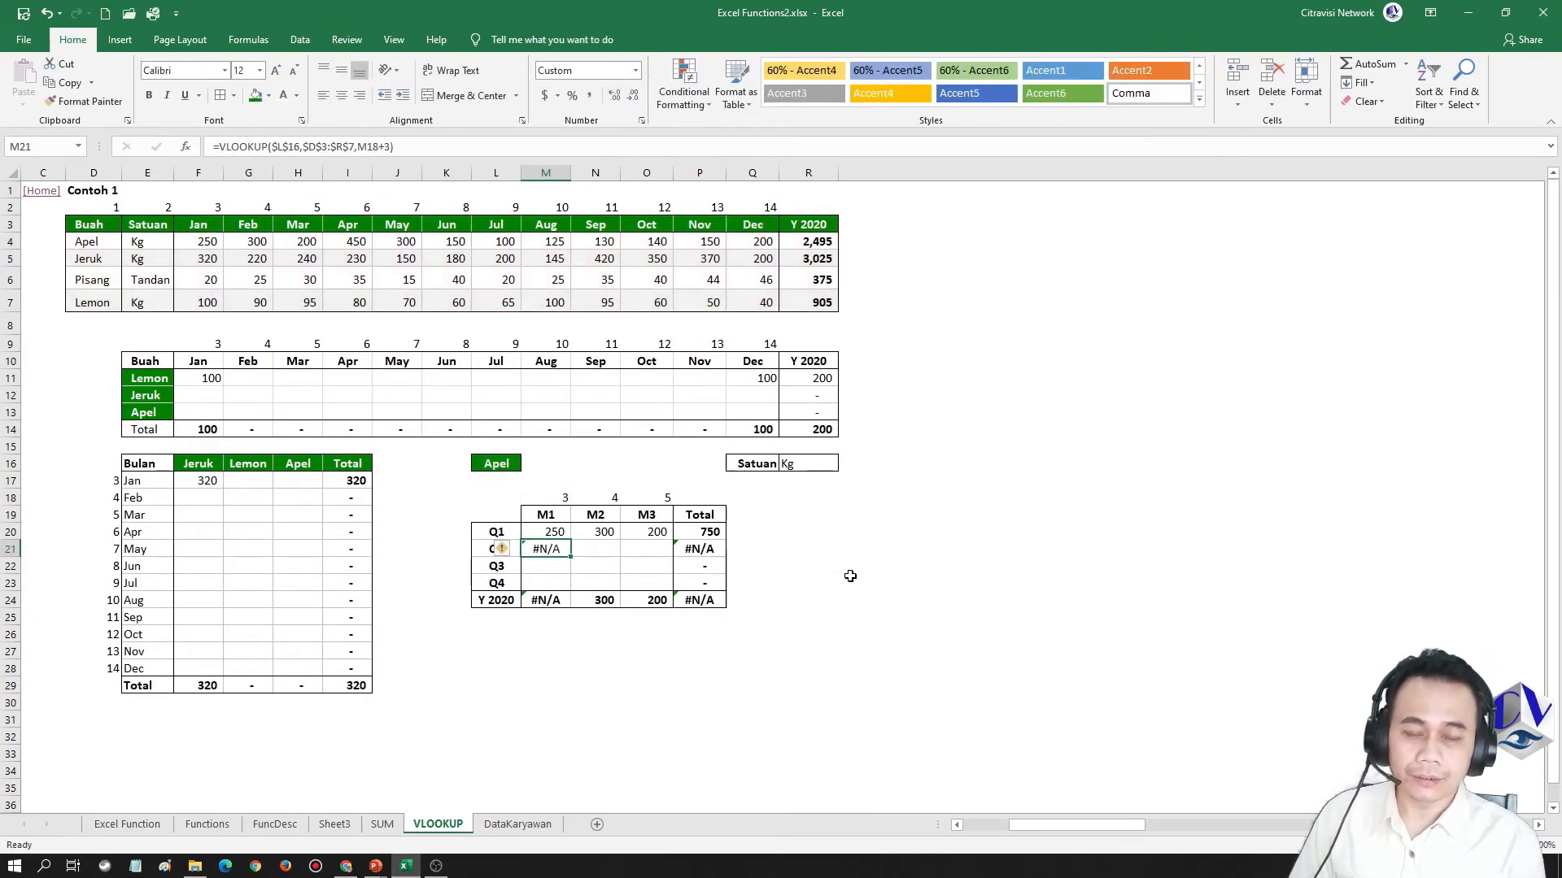
# Add the exact-match argument 0 to the VLOOKUP formula in M21, keeping M18+3 as the column index
pyautogui.press('F2')
pyautogui.press('Return')
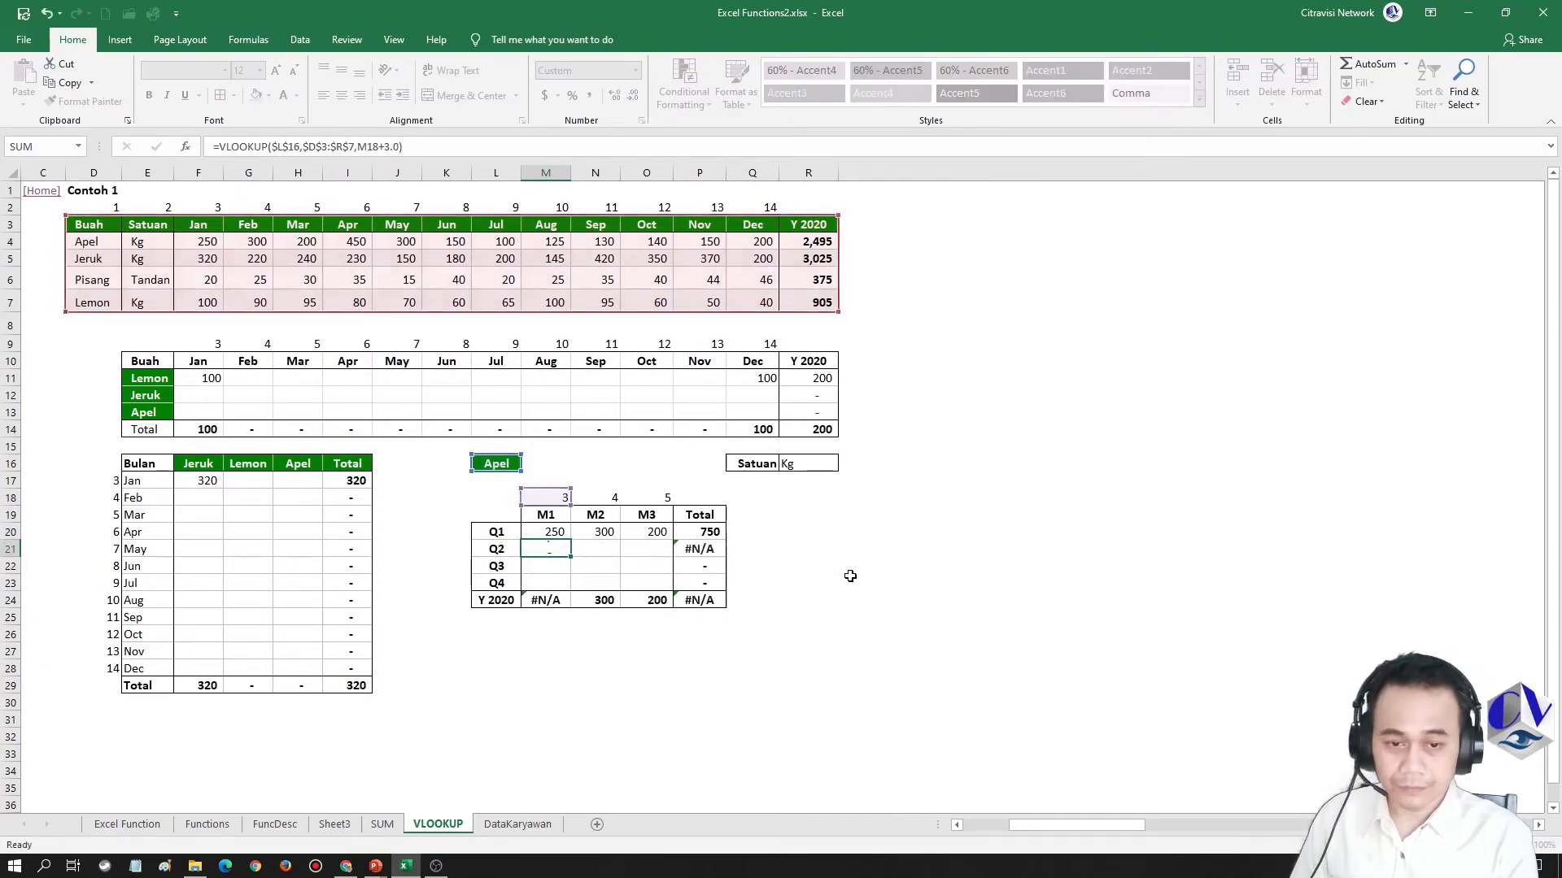
pyautogui.press('Up')
pyautogui.press('F2')
pyautogui.press('Left')
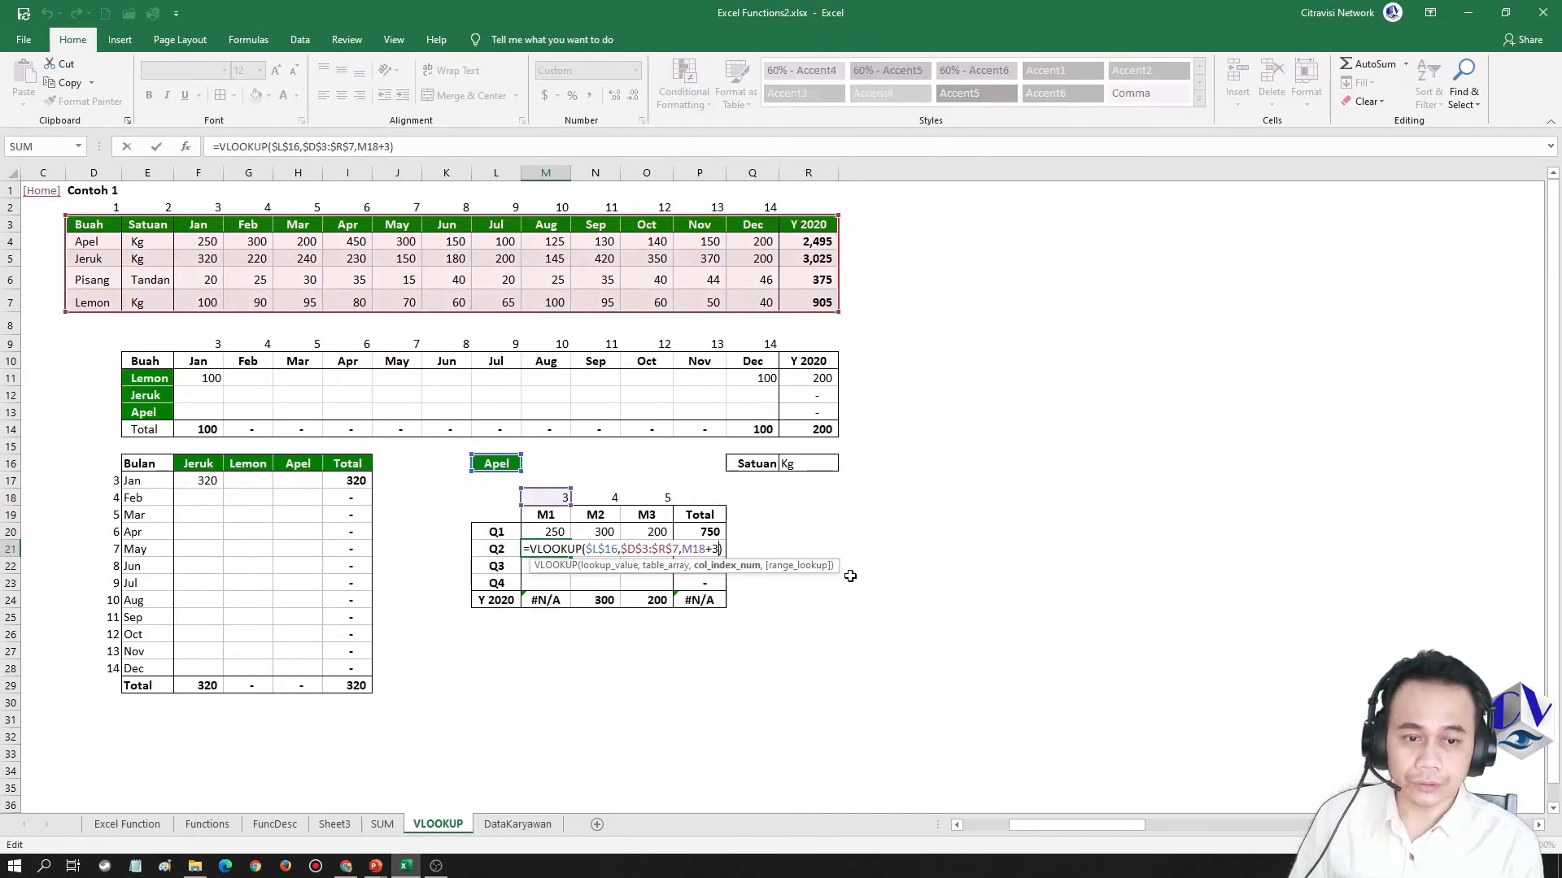
pyautogui.write(',0')
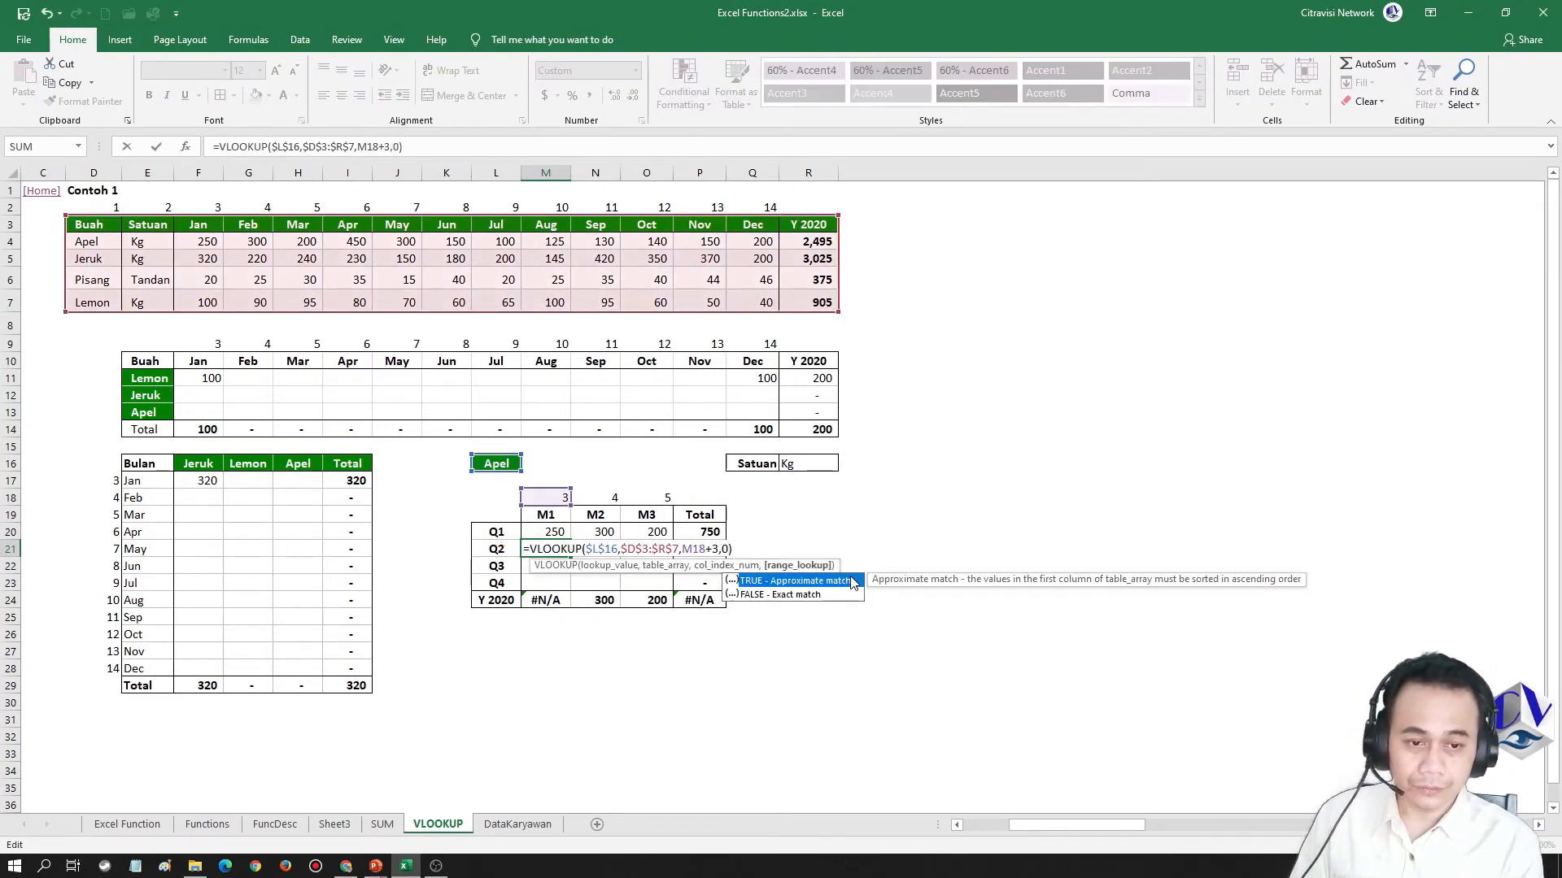
pyautogui.press('Return')
# Copy the M21 formula and paste it as formulas only into the Q2 cells N21:O21
pyautogui.press('Up')
pyautogui.hotkey('ctrl', 'c')
pyautogui.press('Right')
pyautogui.hotkey('shift', 'Right')
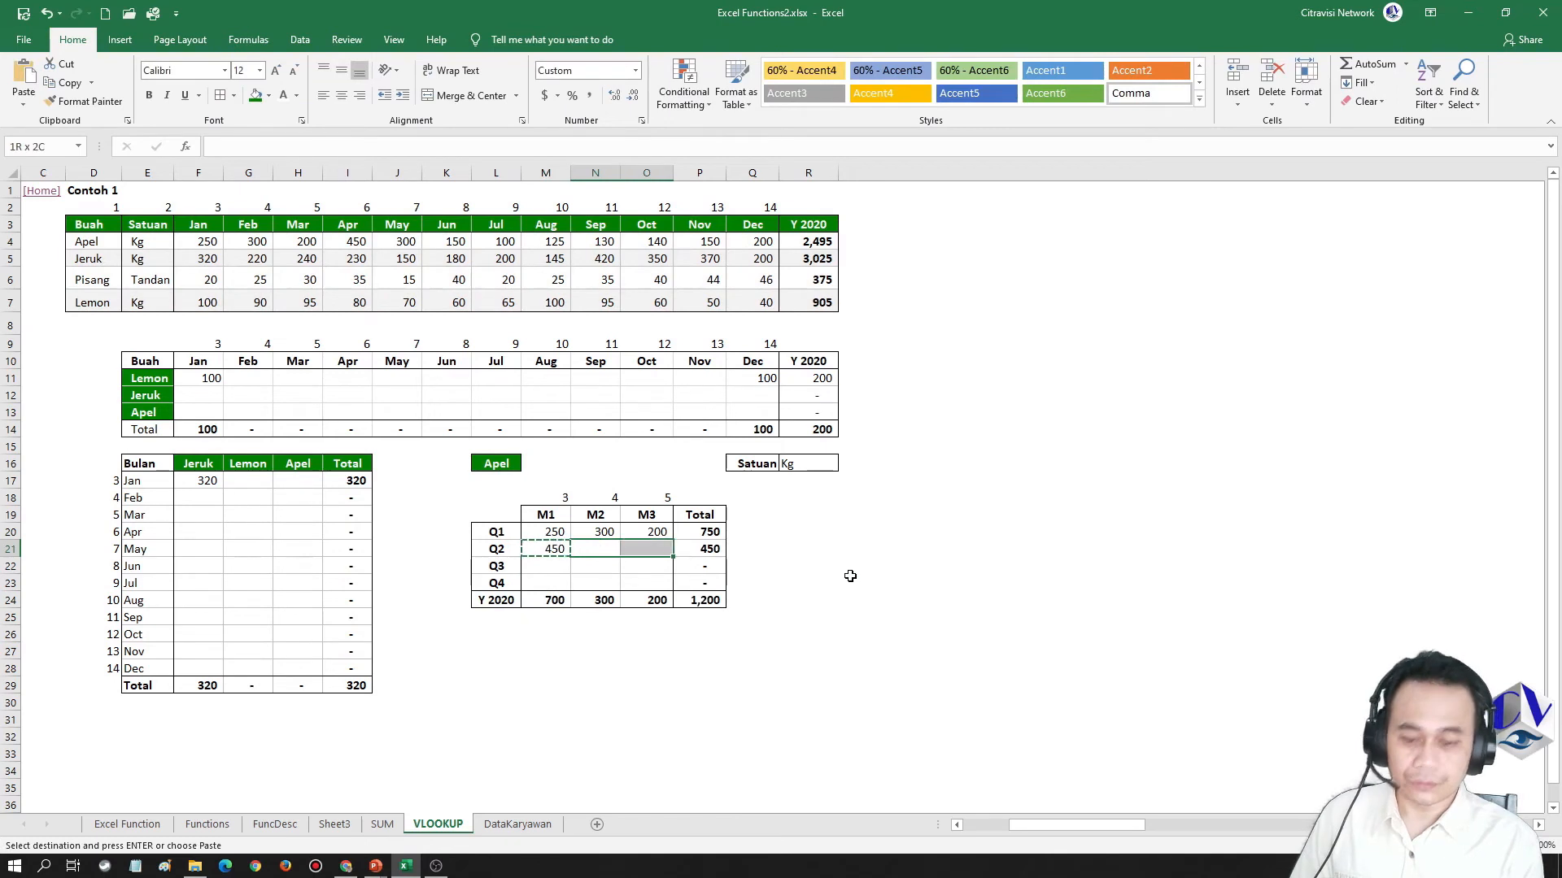
pyautogui.press('Menu')
pyautogui.press('f')
# Review the column index references in the Q1 and Q2 formulas of the M1 column
pyautogui.press('Up')
pyautogui.press('Left')
pyautogui.press('F2')
pyautogui.press('Return')
pyautogui.press('F2')
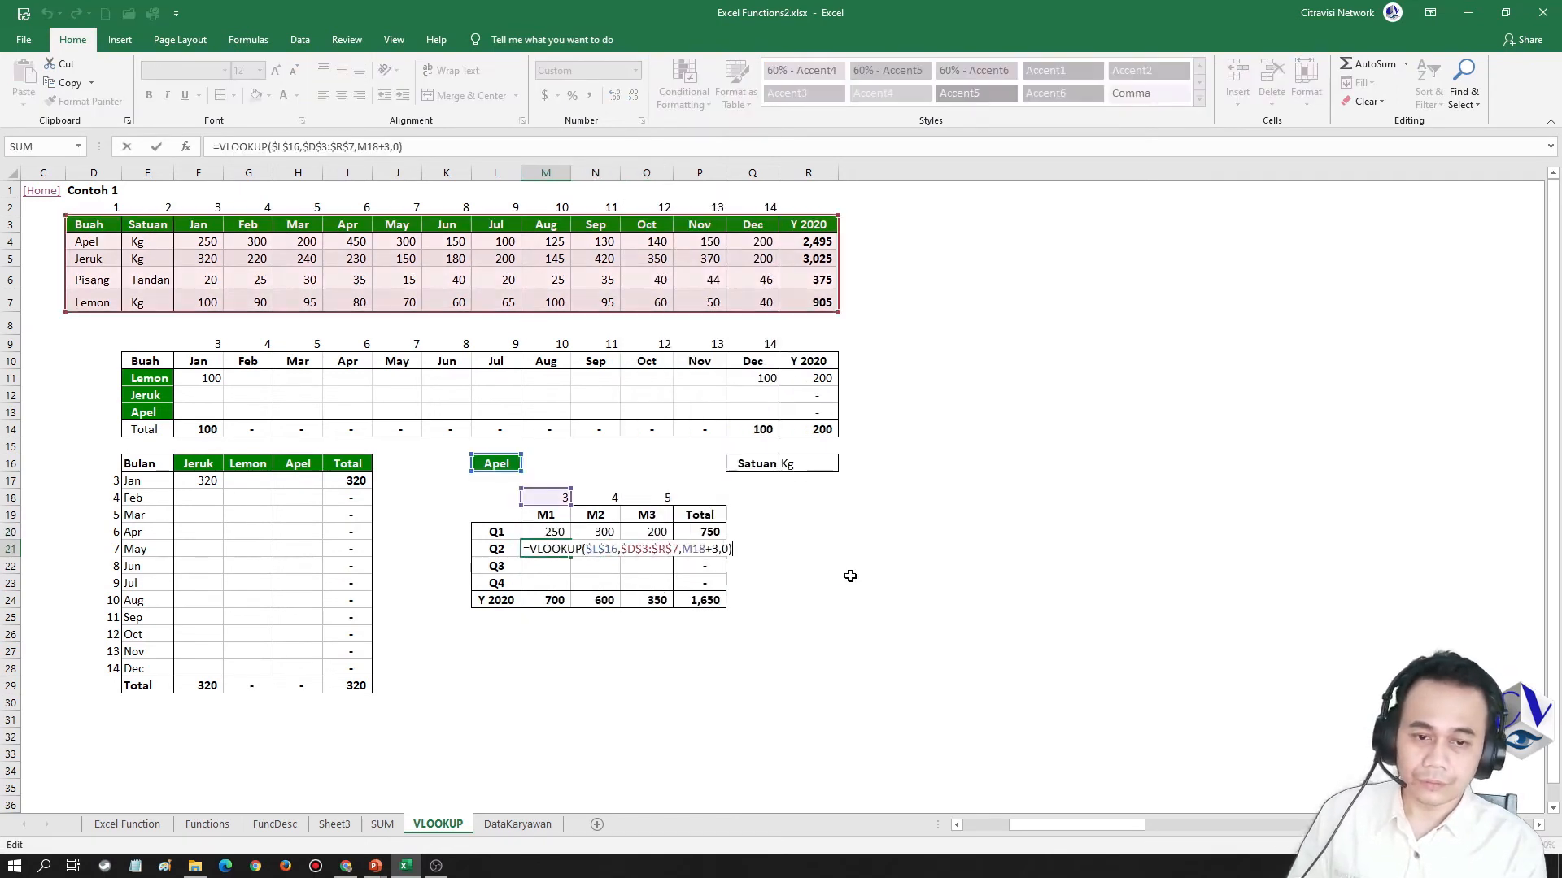
pyautogui.press('Escape')
# Copy the M20 formula as formulas only into M21:M23 and check the column index reference in M21
pyautogui.press('Up')
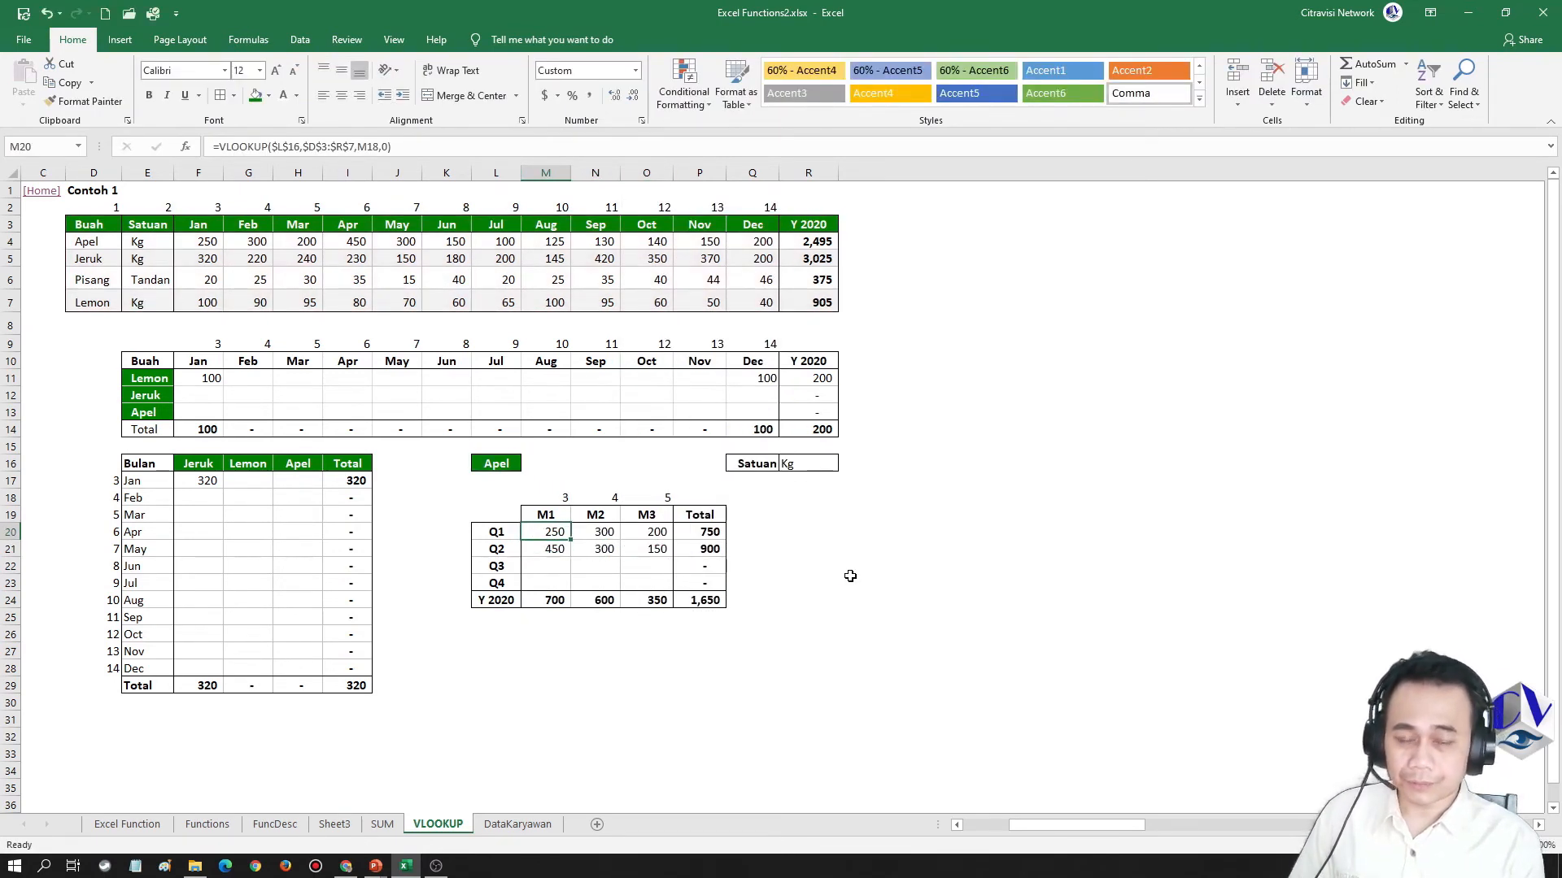
pyautogui.hotkey('ctrl', 'c')
pyautogui.press('Down')
pyautogui.hotkey('shift', 'Down')
pyautogui.hotkey('shift', 'Down')
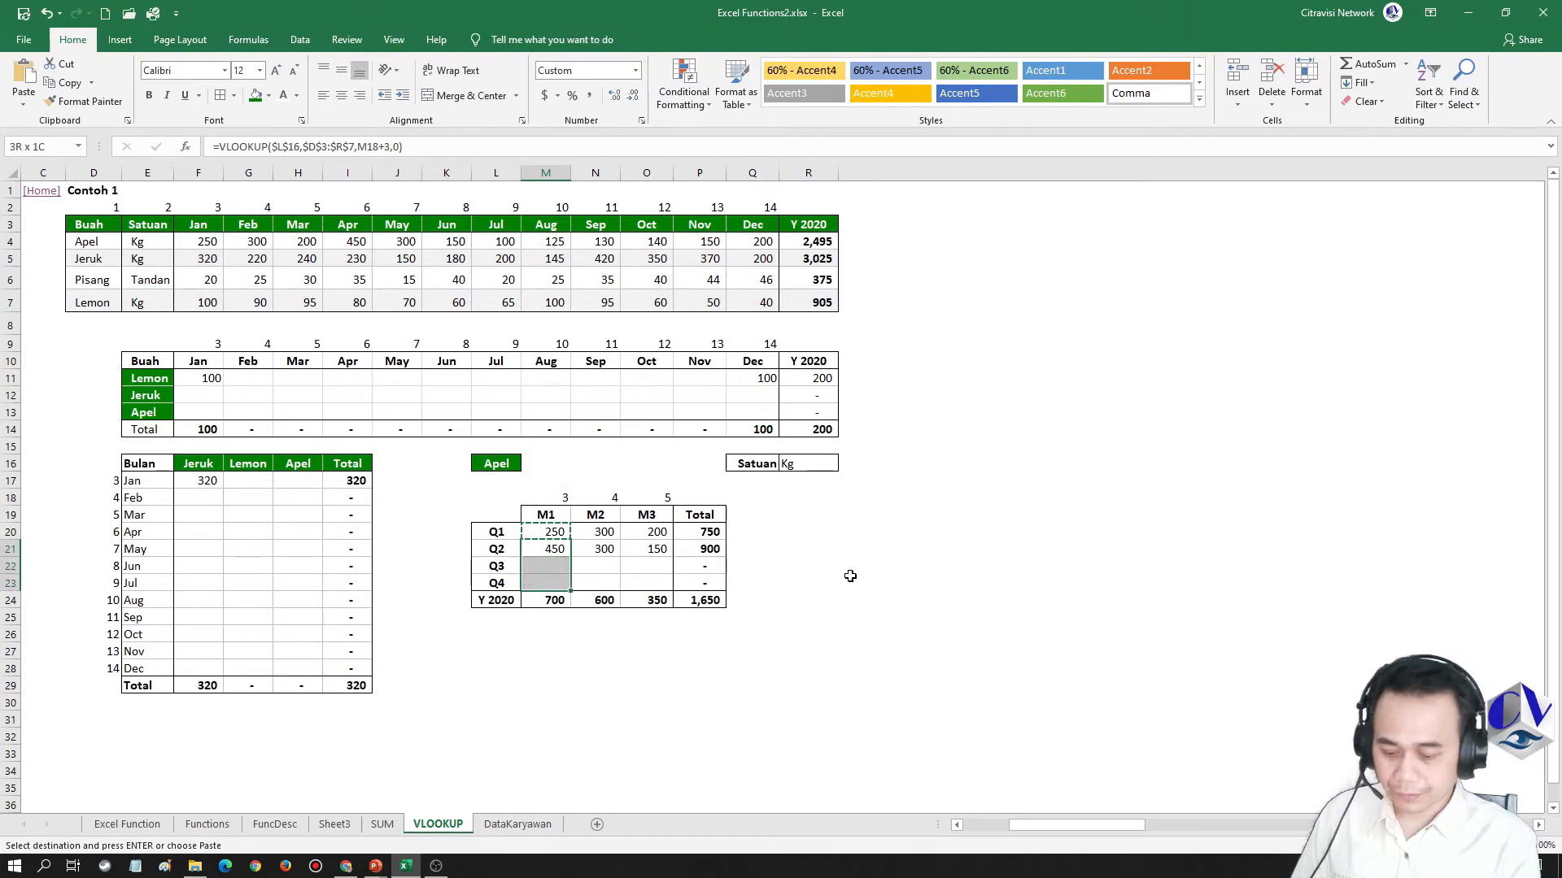
pyautogui.press('Menu')
pyautogui.press('f')
pyautogui.press('F2')
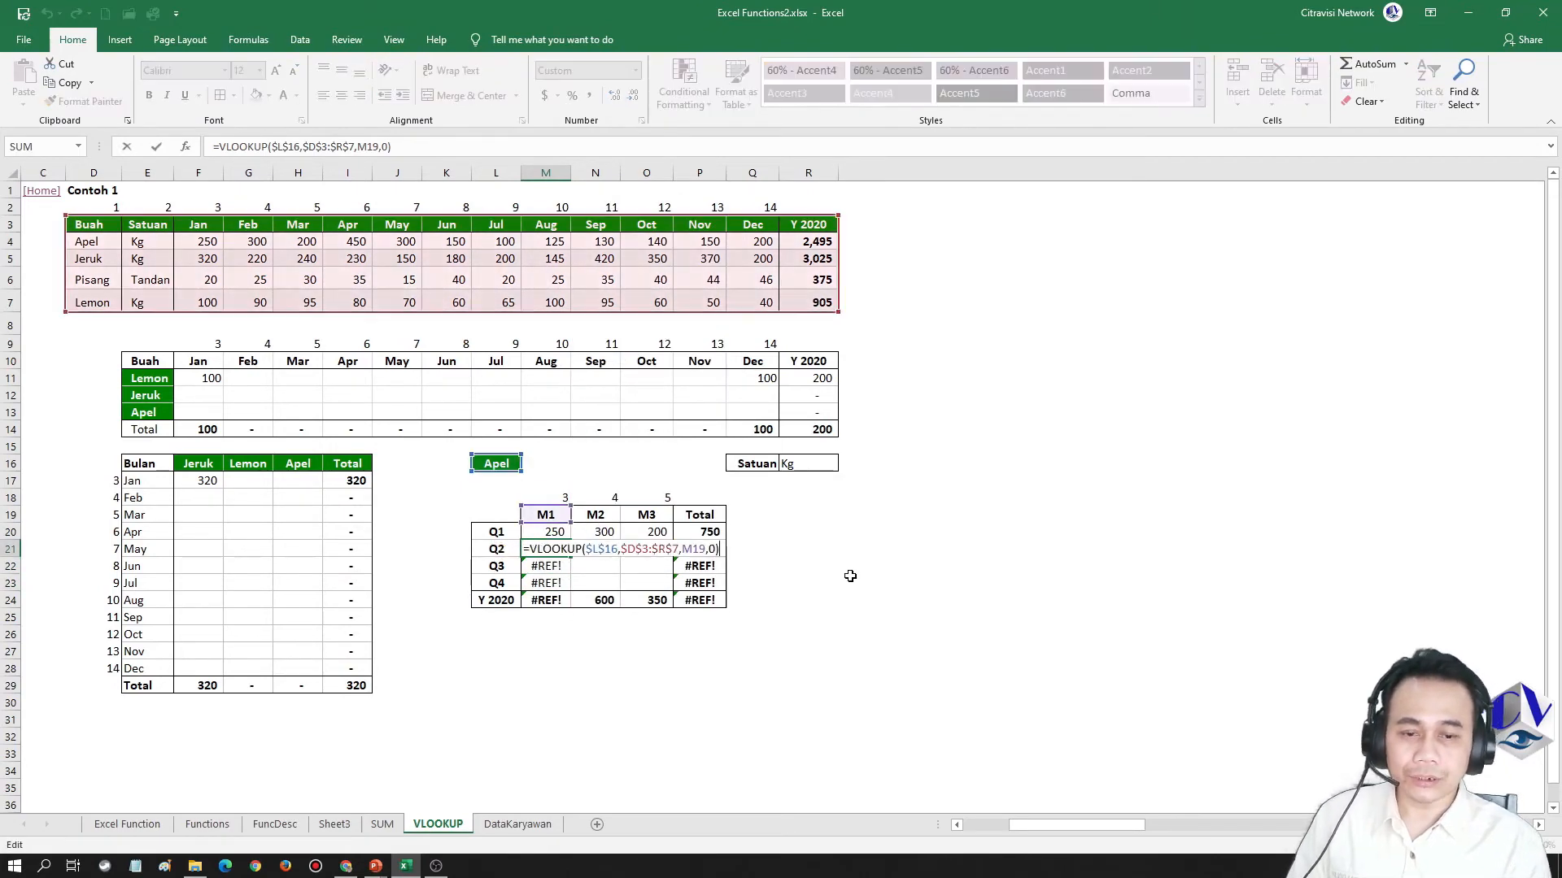
pyautogui.press('Escape')
# Lock the row of the column index reference in the M20 formula, making it M$18
pyautogui.press('Up')
pyautogui.press('F2')
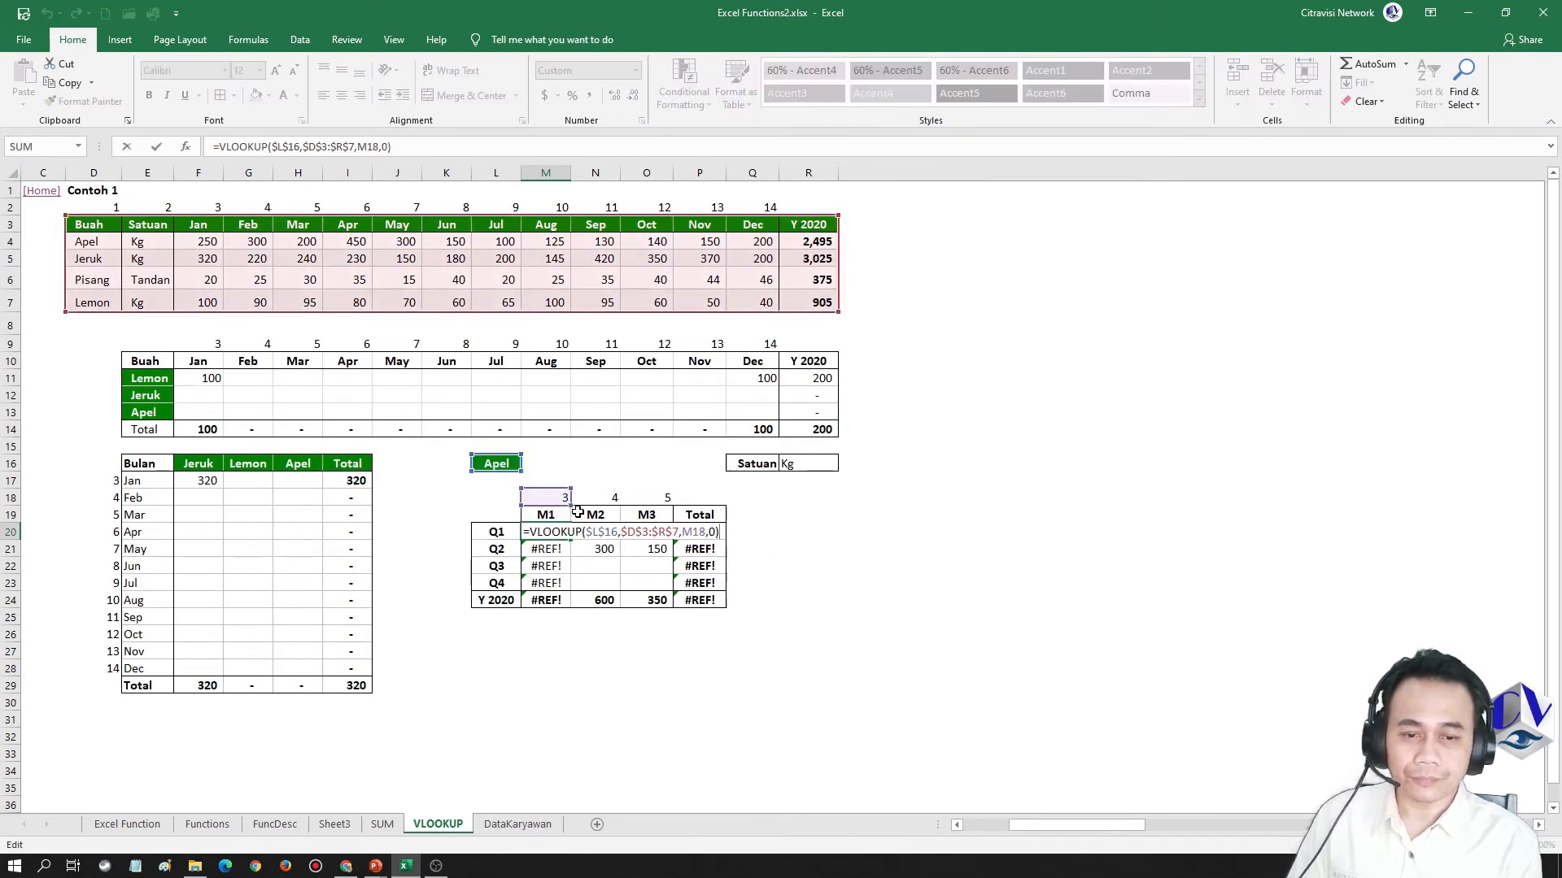
pyautogui.press('Left')
pyautogui.press('Left')
pyautogui.press('F4')
pyautogui.press('F4')
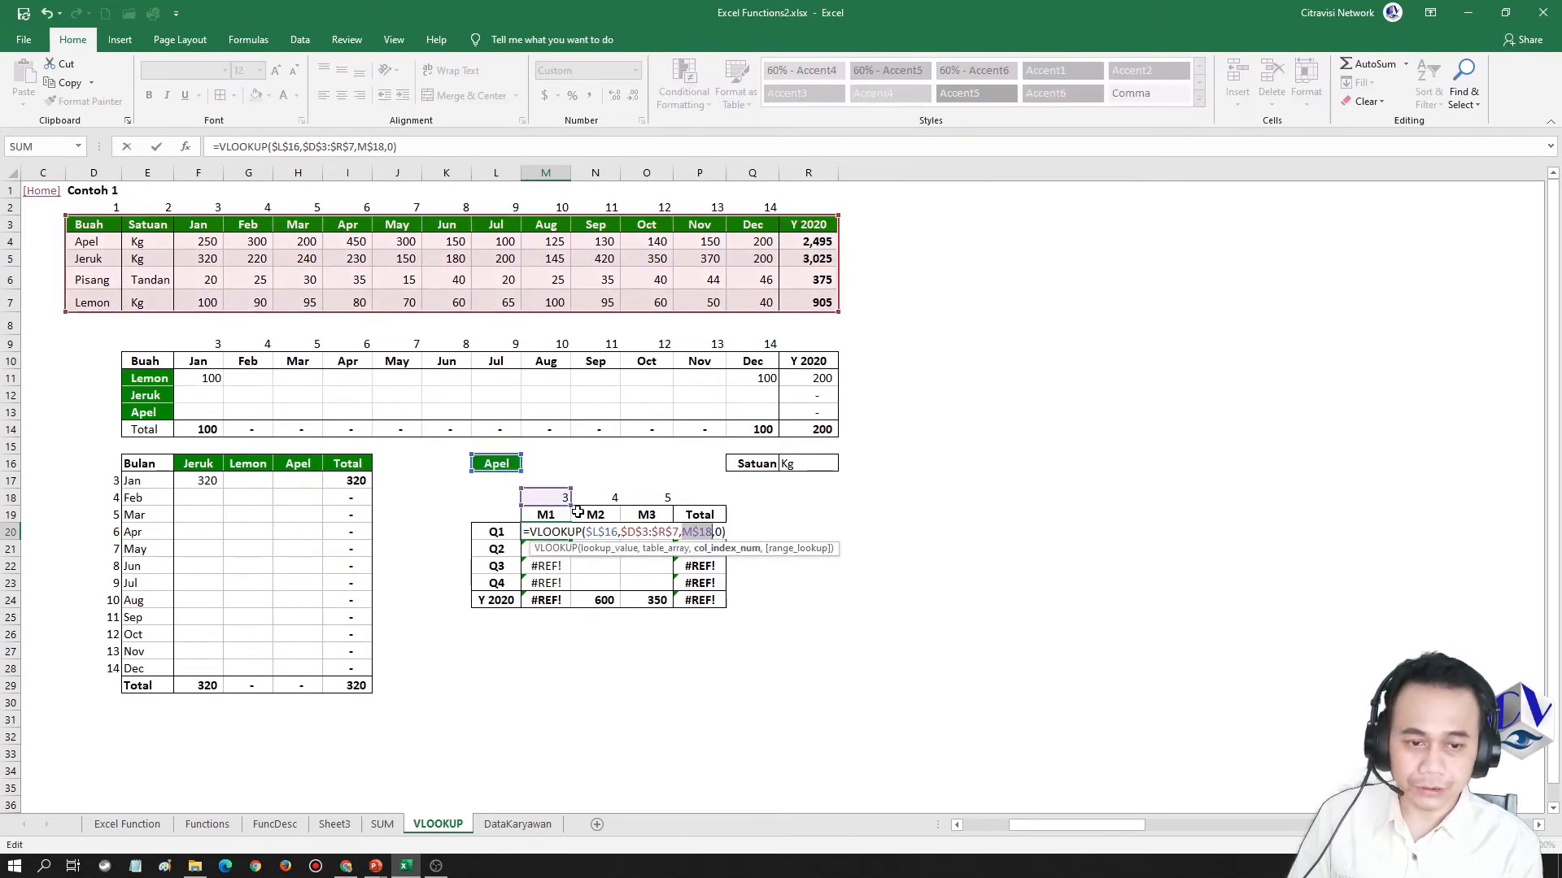
pyautogui.hotkey('ctrl', 'Return')
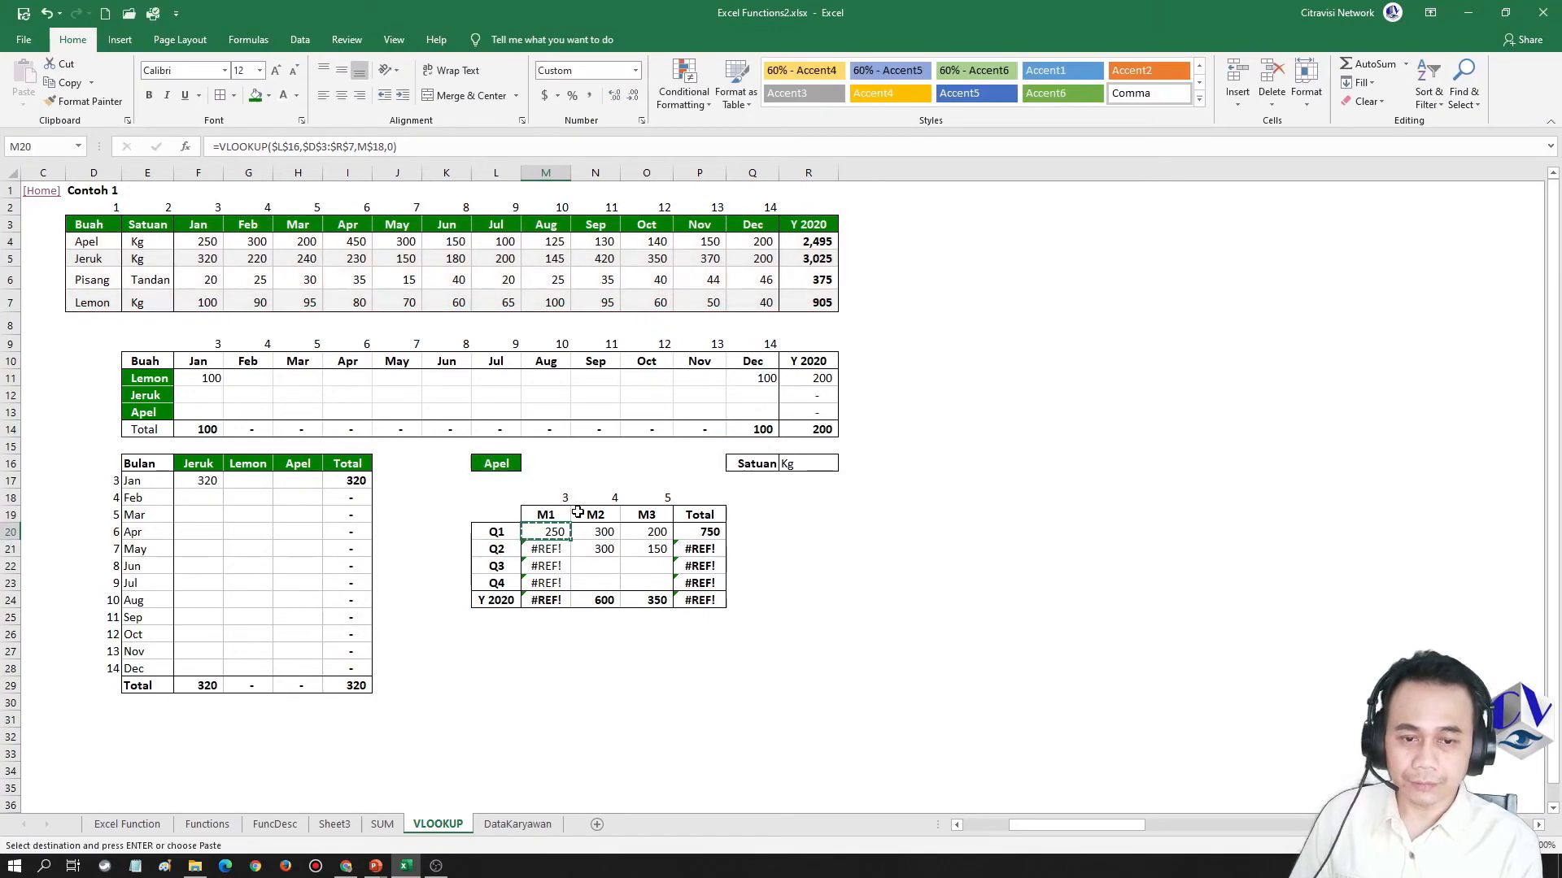
# Copy the row-locked M20 formula and paste it as formulas only down the M1 column through M23
pyautogui.hotkey('ctrl', 'c')
pyautogui.hotkey('shift', 'Down')
pyautogui.hotkey('shift', 'Down')
pyautogui.hotkey('shift', 'Down')
pyautogui.hotkey('shift', 'Down')
pyautogui.hotkey('shift', 'Up')
pyautogui.hotkey('shift', 'Up')
pyautogui.hotkey('shift', 'Down')
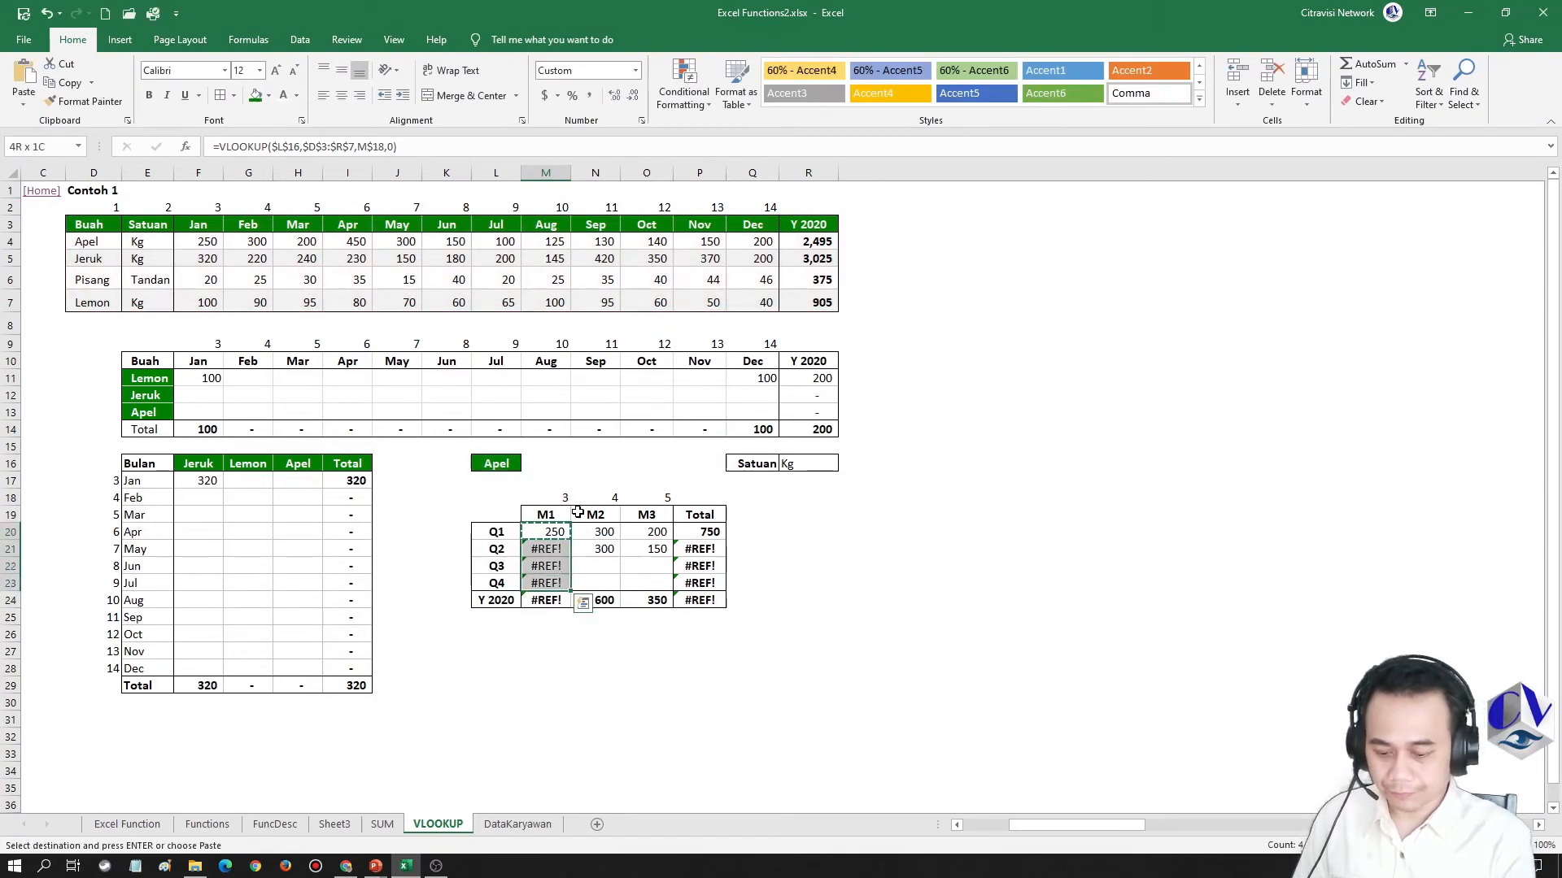
pyautogui.rightClick(579, 518)
pyautogui.press('Return')
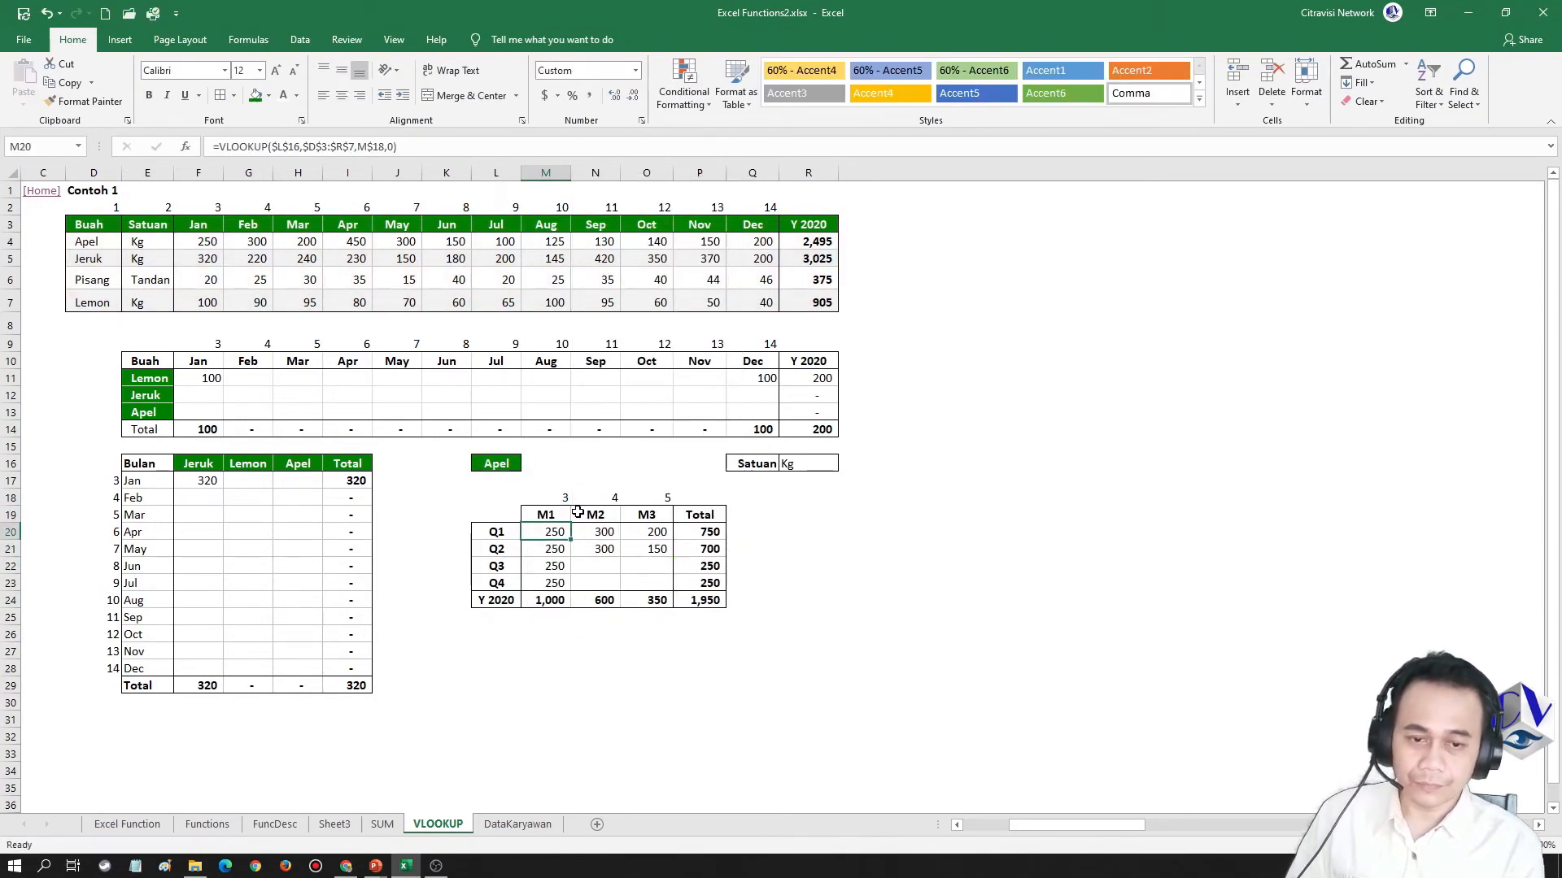
# Set the column index of the Q2 formula in M21 to M$18+3
pyautogui.press('F2')
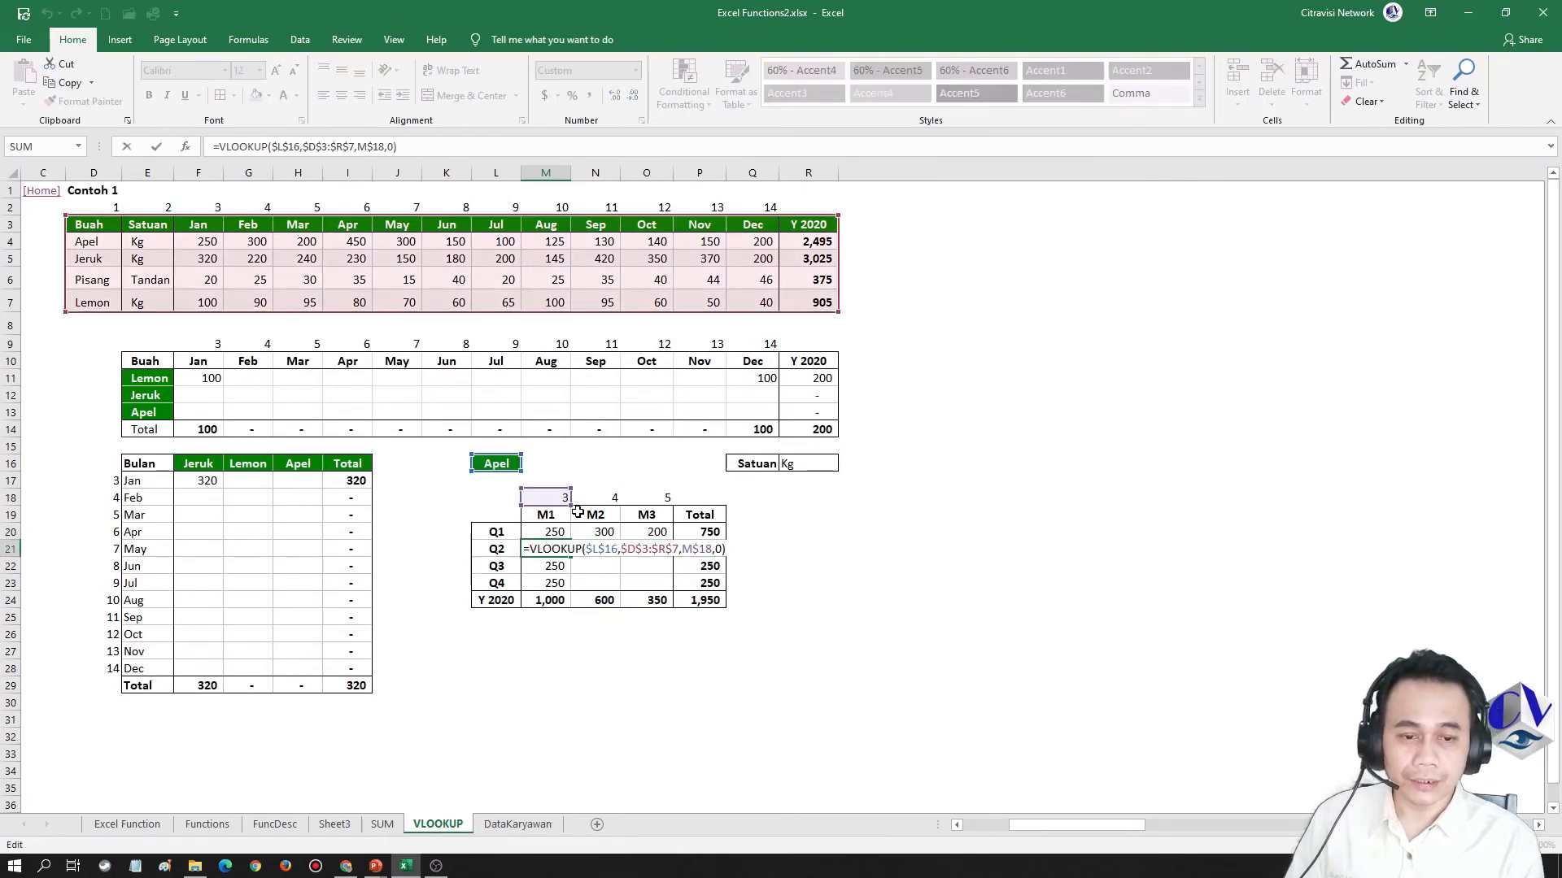
pyautogui.press('Left')
pyautogui.press('Left')
pyautogui.press('Left')
pyautogui.write('+')
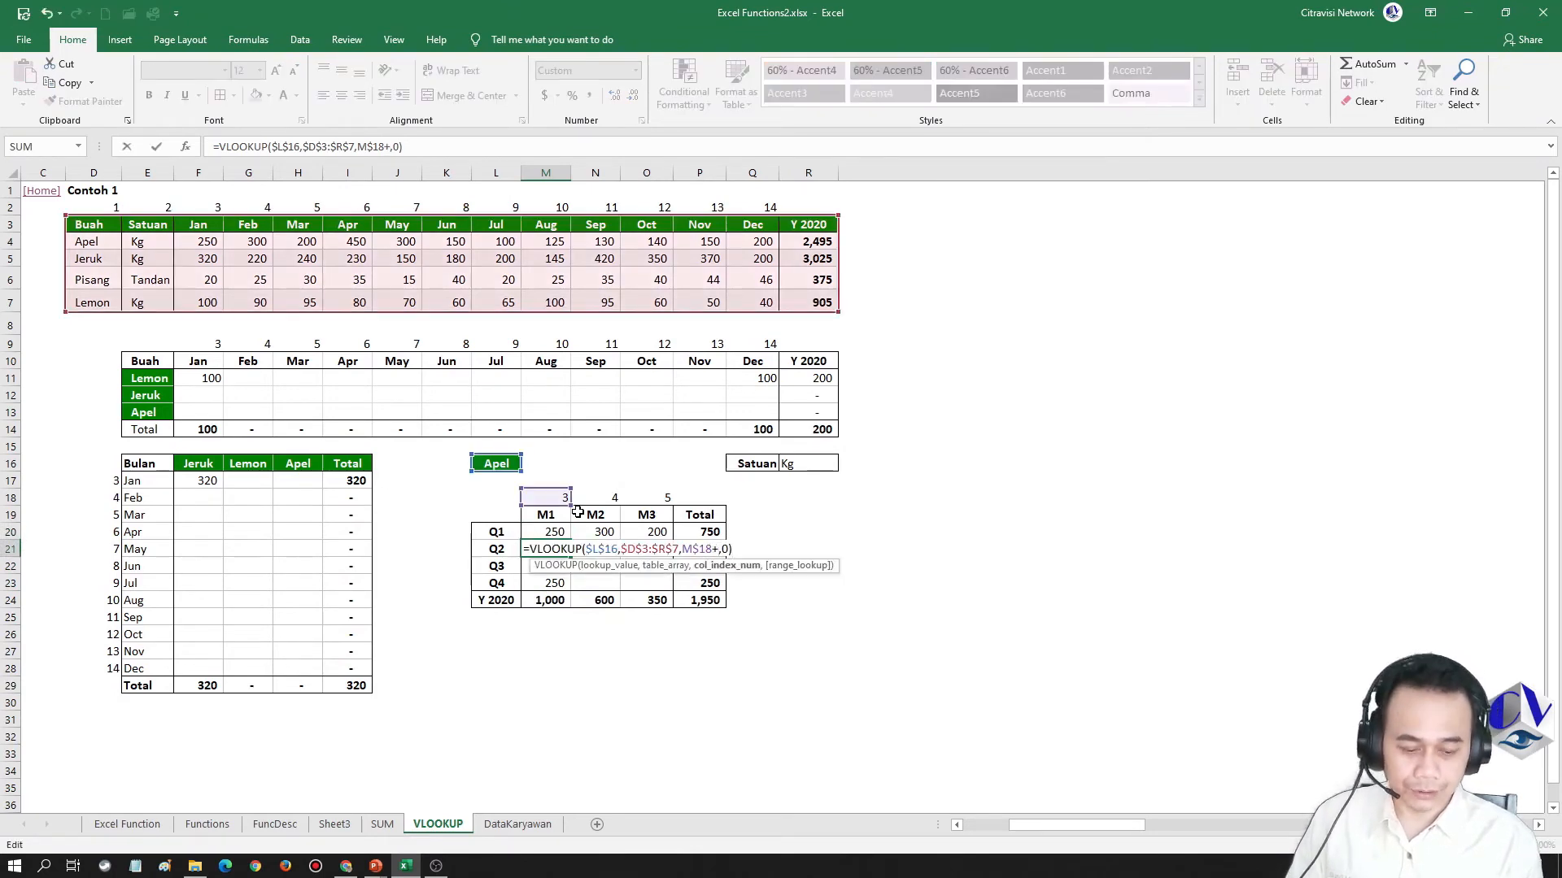
pyautogui.write('3')
pyautogui.press('Return')
# Offset the M$18 column index of the Q3 formula in M22 so that it points to the Jul column
pyautogui.press('F2')
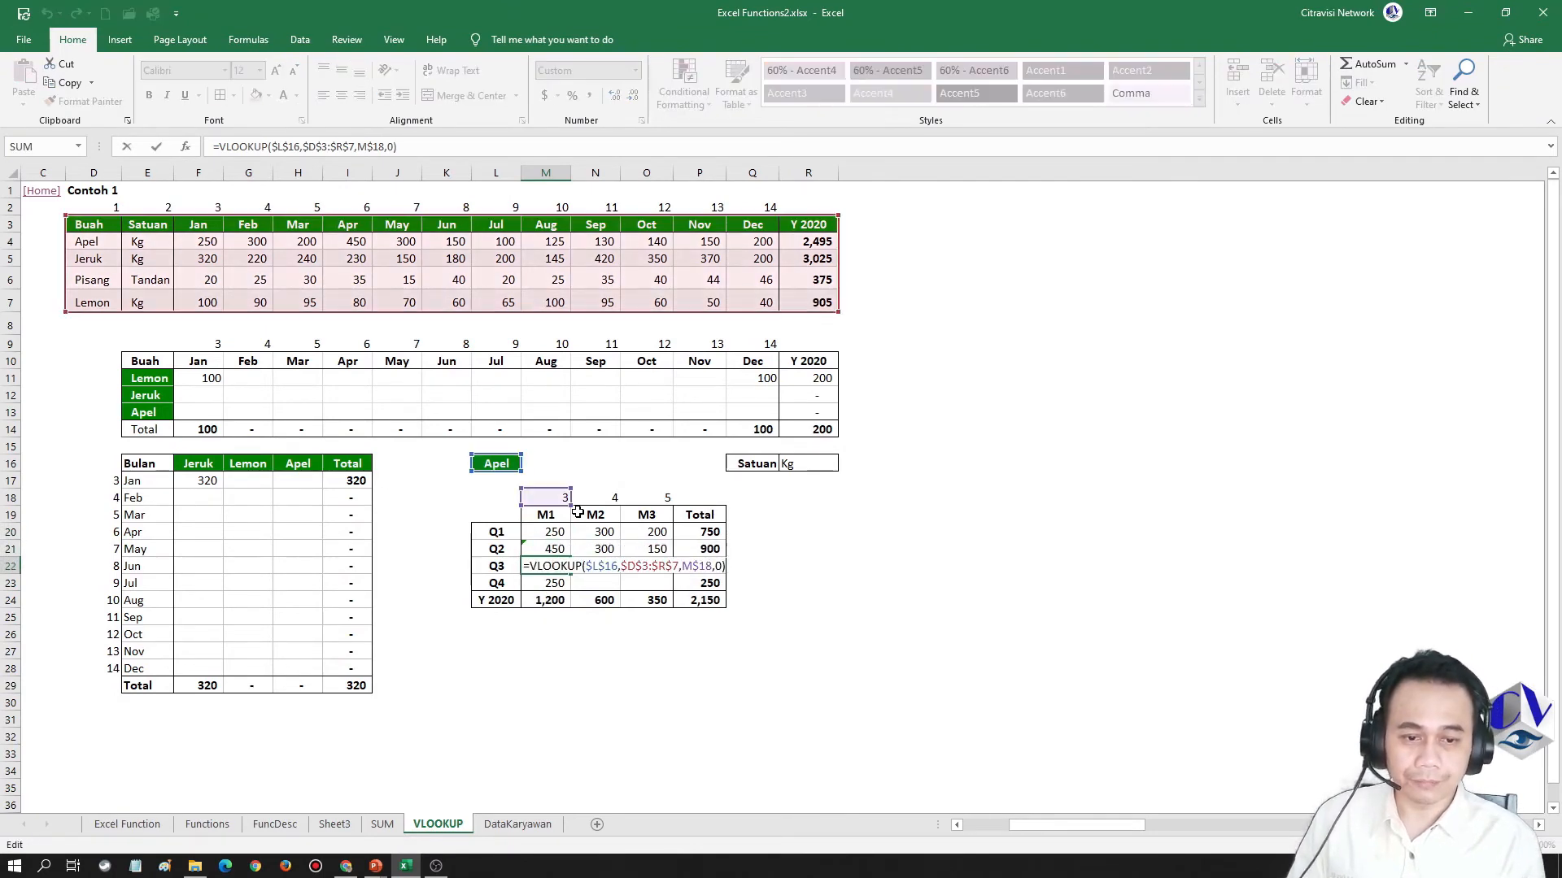
pyautogui.press('Left')
pyautogui.press('Left')
pyautogui.press('Left')
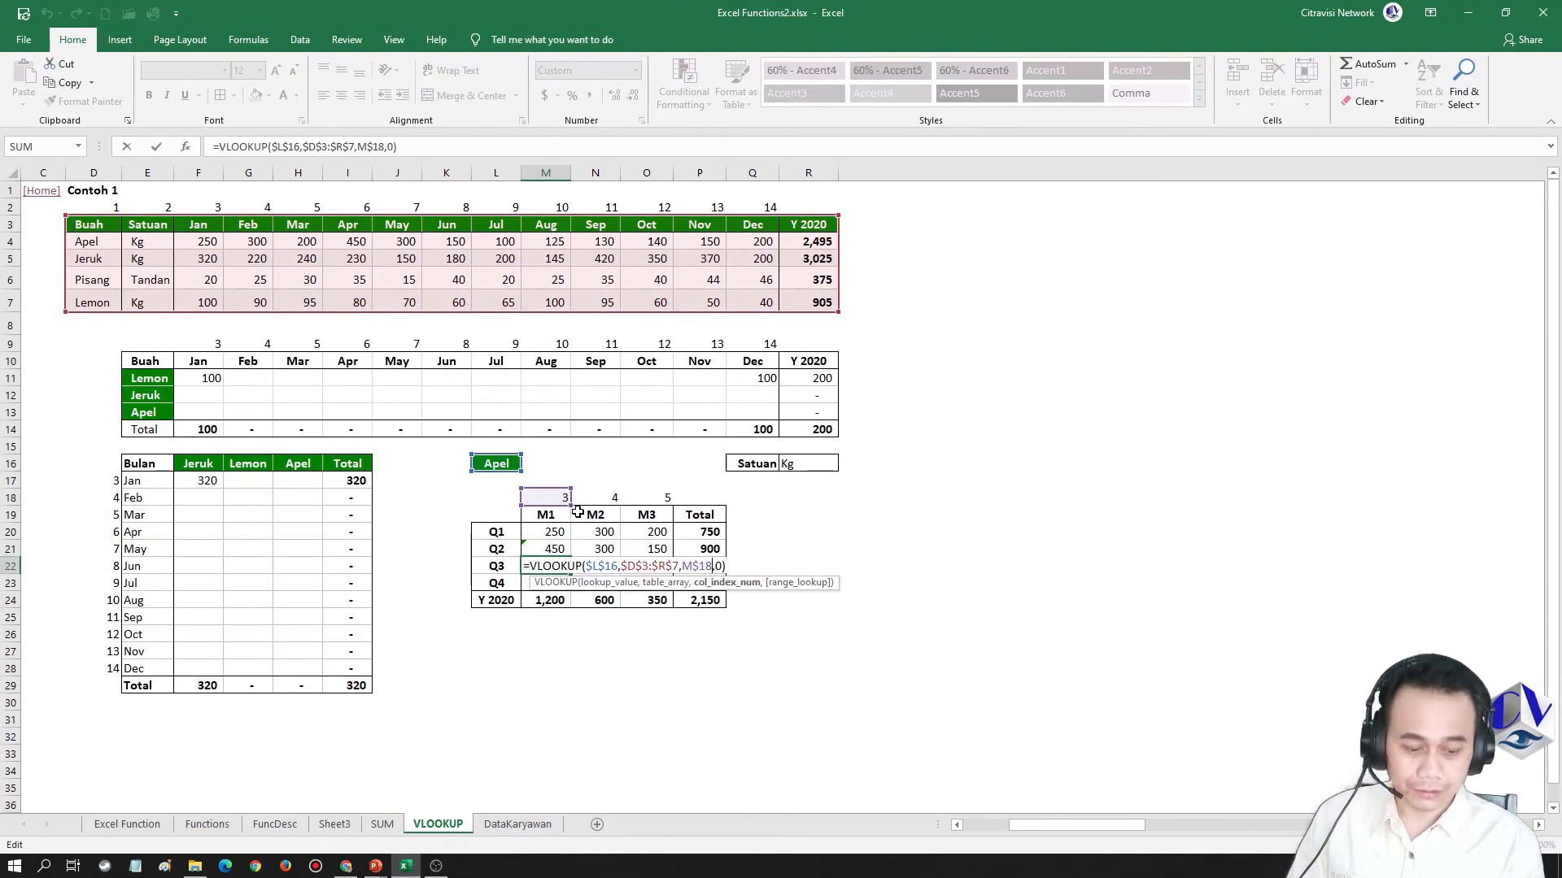
pyautogui.press('Return')
# Set the column index of the Q4 formula in M23 to M$18+9
pyautogui.press('F2')
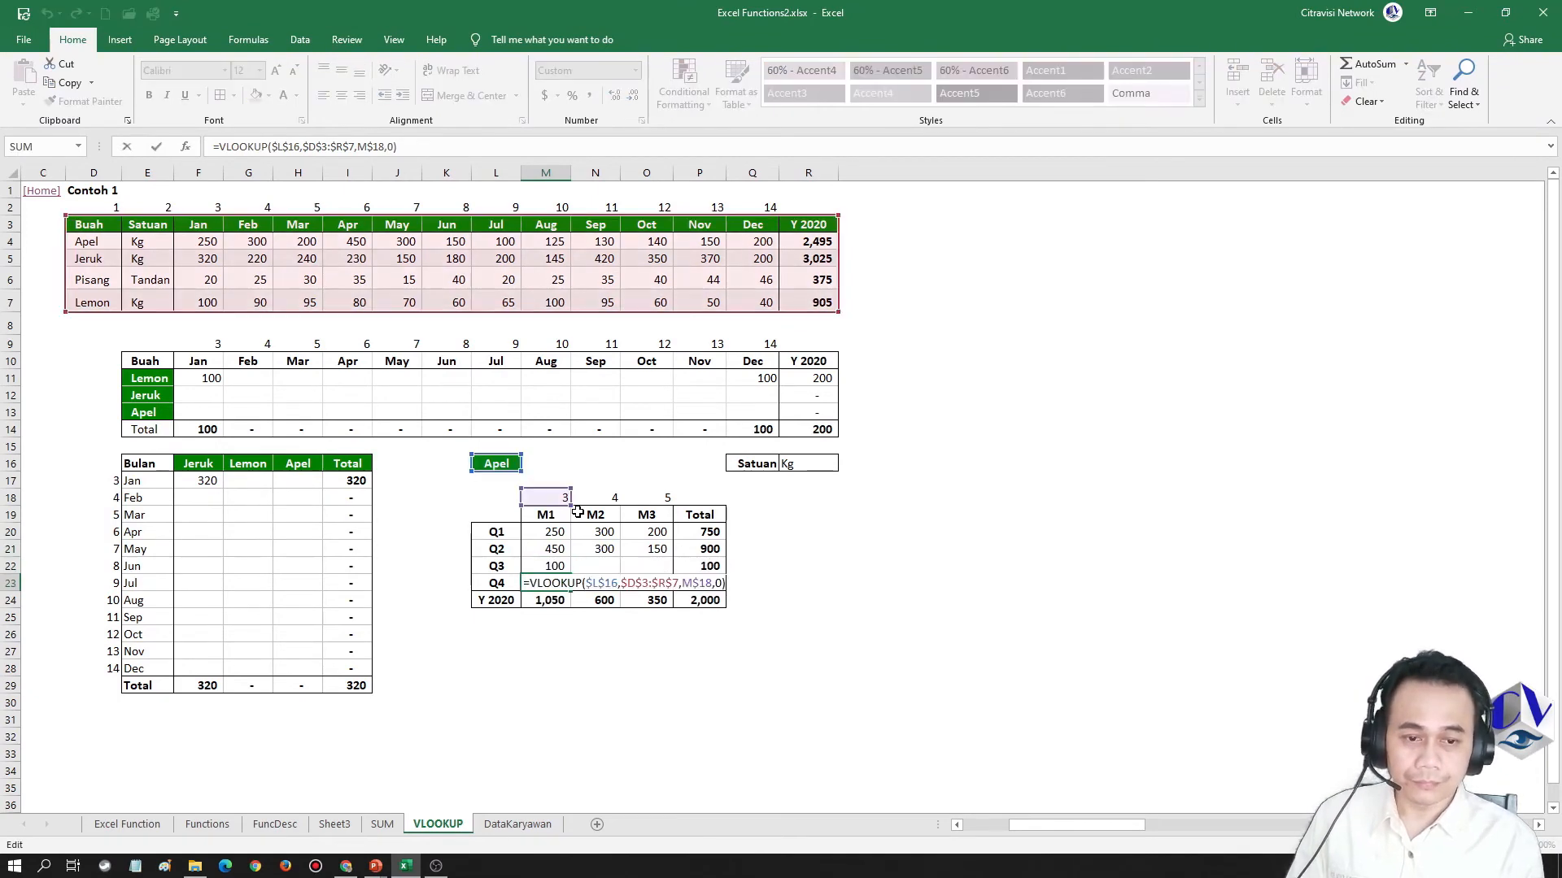
pyautogui.press('Left')
pyautogui.press('Left')
pyautogui.press('Left')
pyautogui.write('+9')
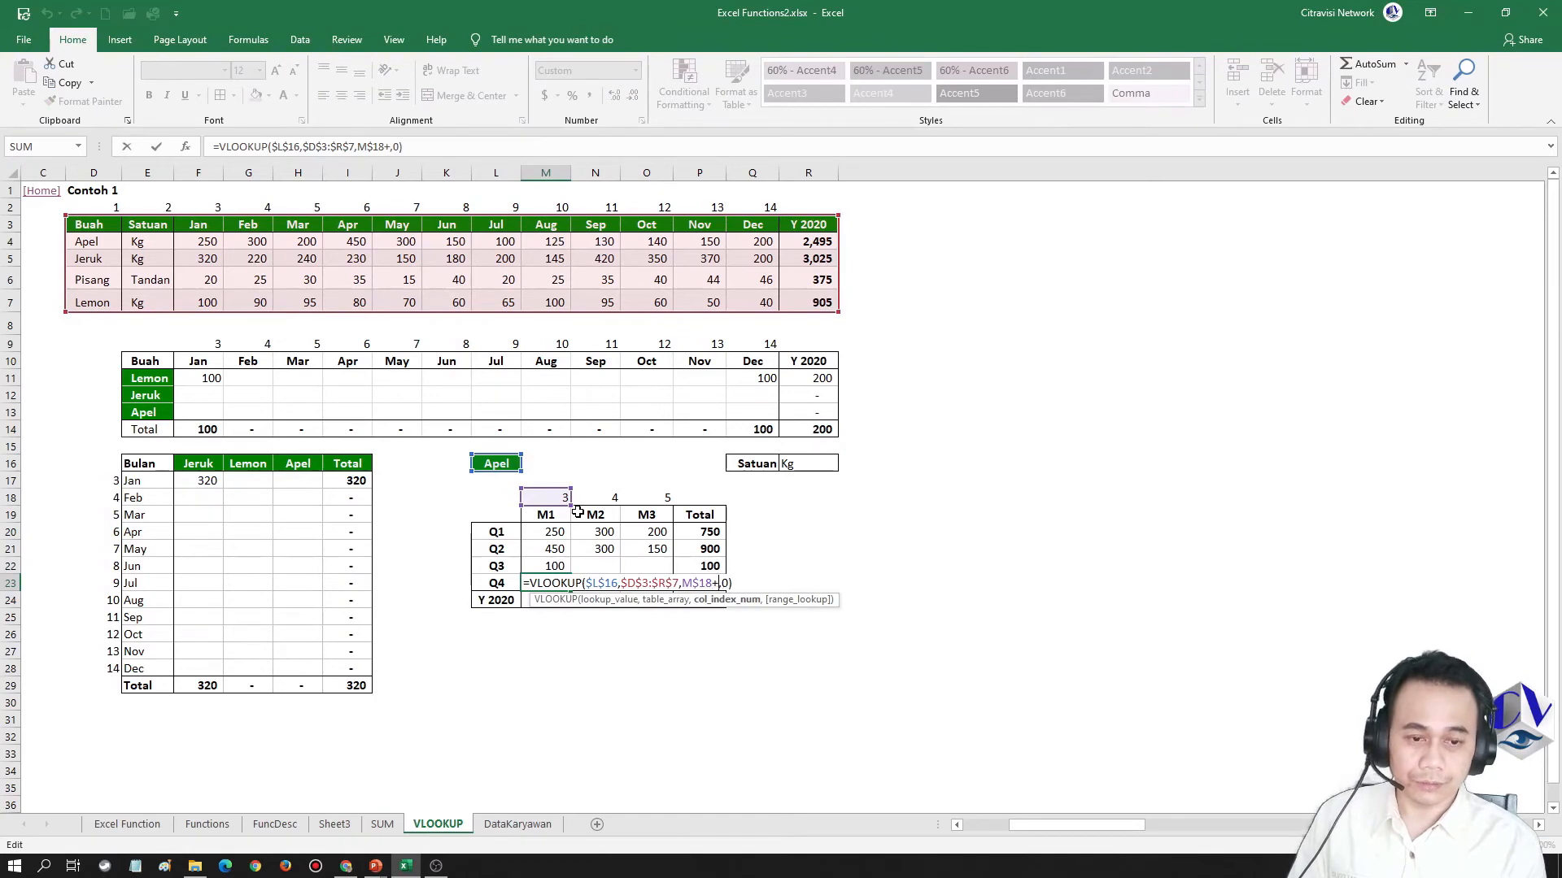
pyautogui.press('Return')
# Copy the M1 formulas M20:M23 and paste them as formulas only into the M2 and M3 columns, N20:O23
pyautogui.press('Up')
pyautogui.press('Up')
pyautogui.press('Up')
pyautogui.press('Up')
pyautogui.hotkey('shift', 'Down')
pyautogui.hotkey('shift', 'Down')
pyautogui.hotkey('shift', 'Down')
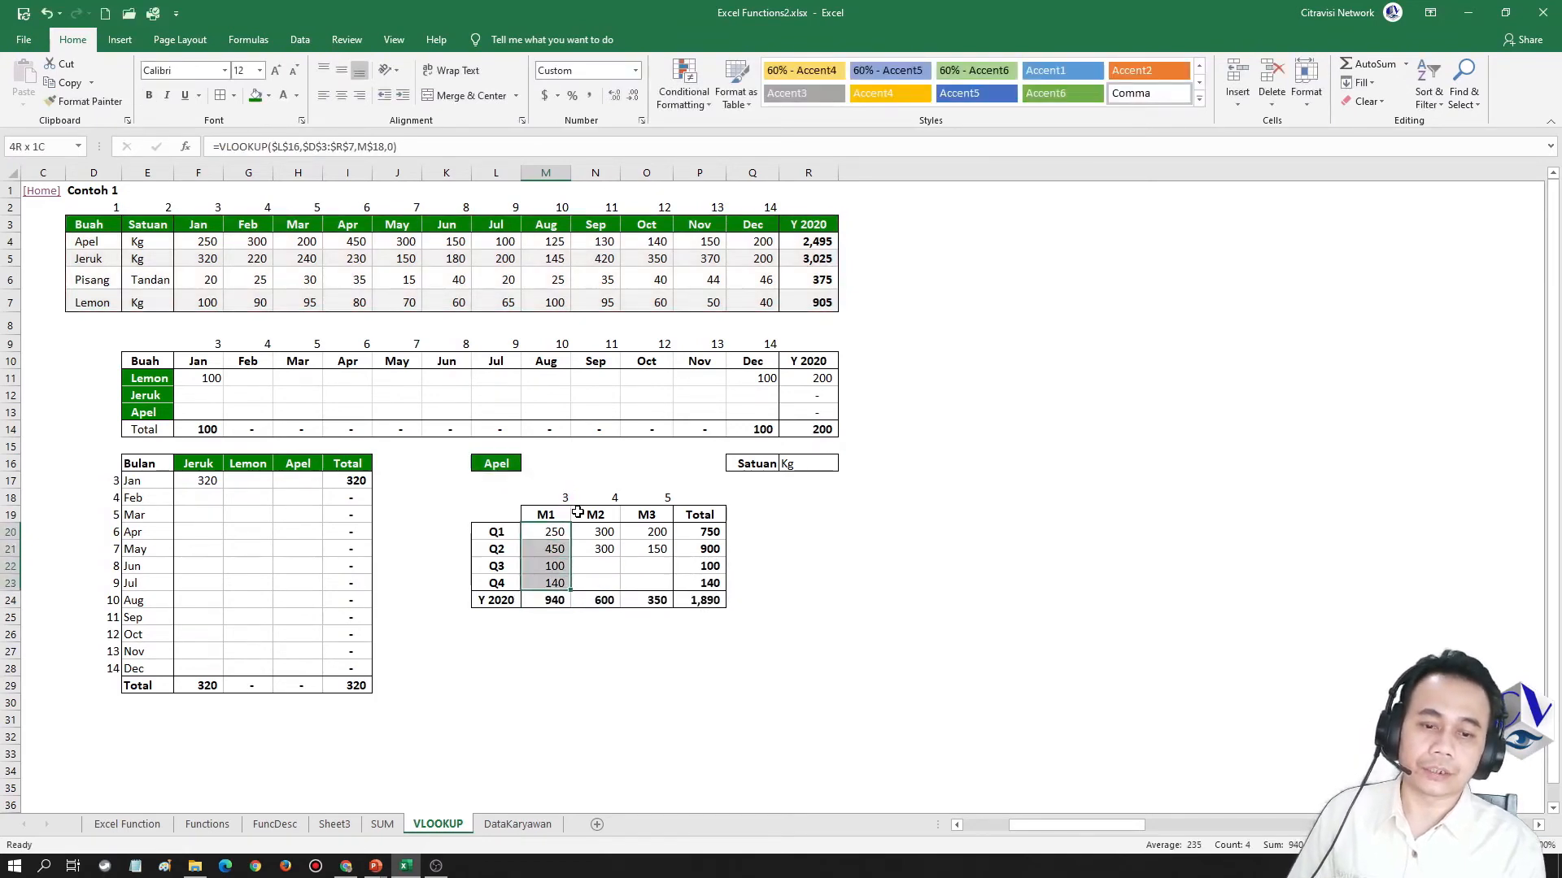
pyautogui.hotkey('ctrl', 'c')
pyautogui.press('Right')
pyautogui.hotkey('shift', 'Right')
pyautogui.hotkey('shift', 'F10')
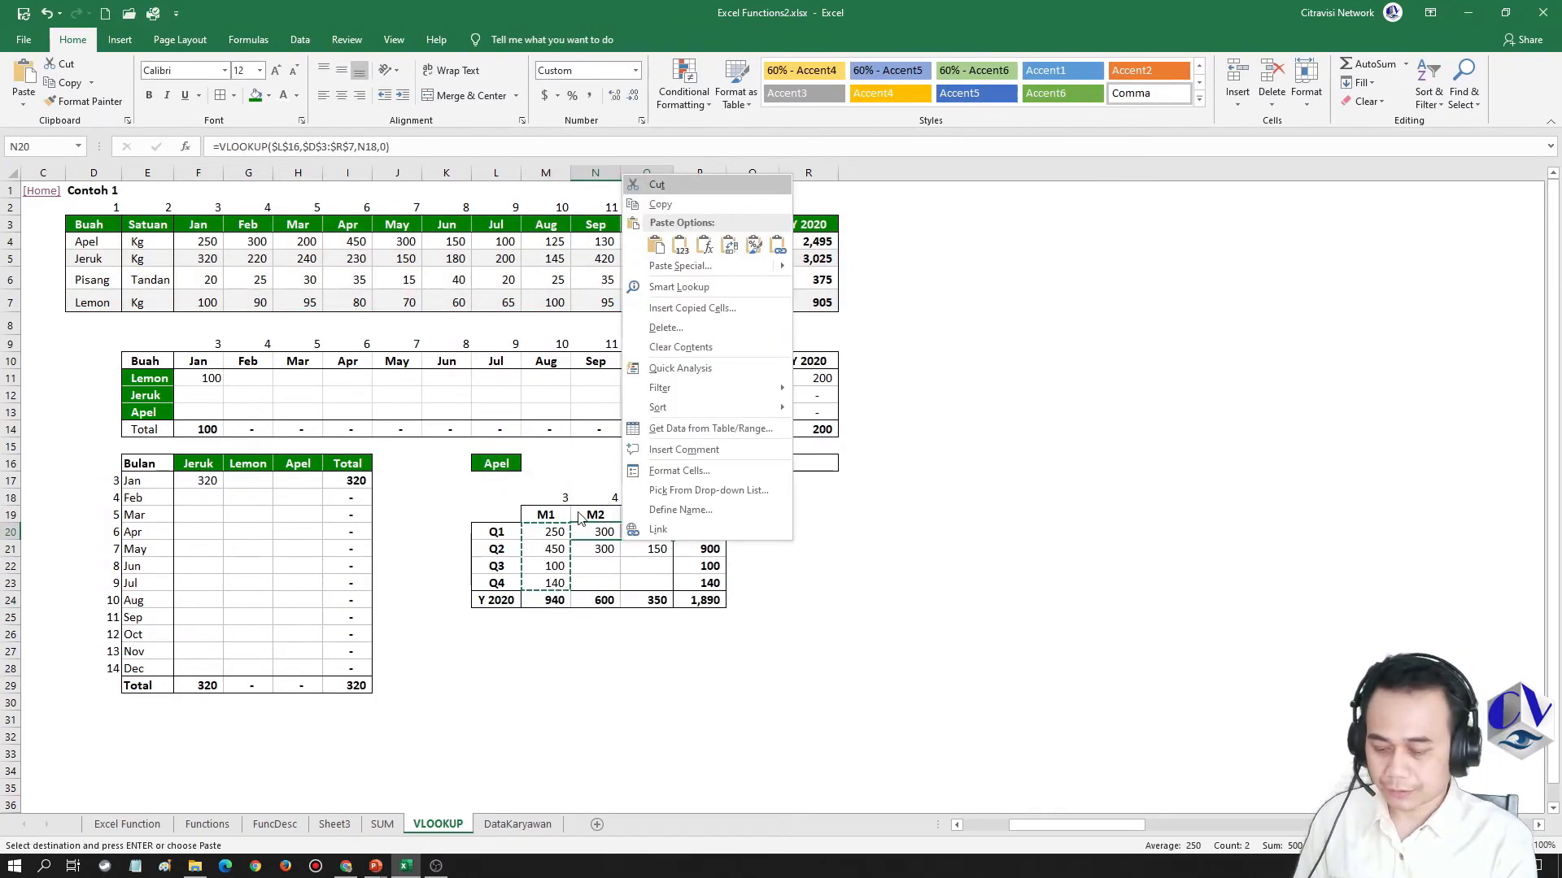
pyautogui.press('f')
pyautogui.press('Escape')
pyautogui.press('Up')
pyautogui.press('Down')
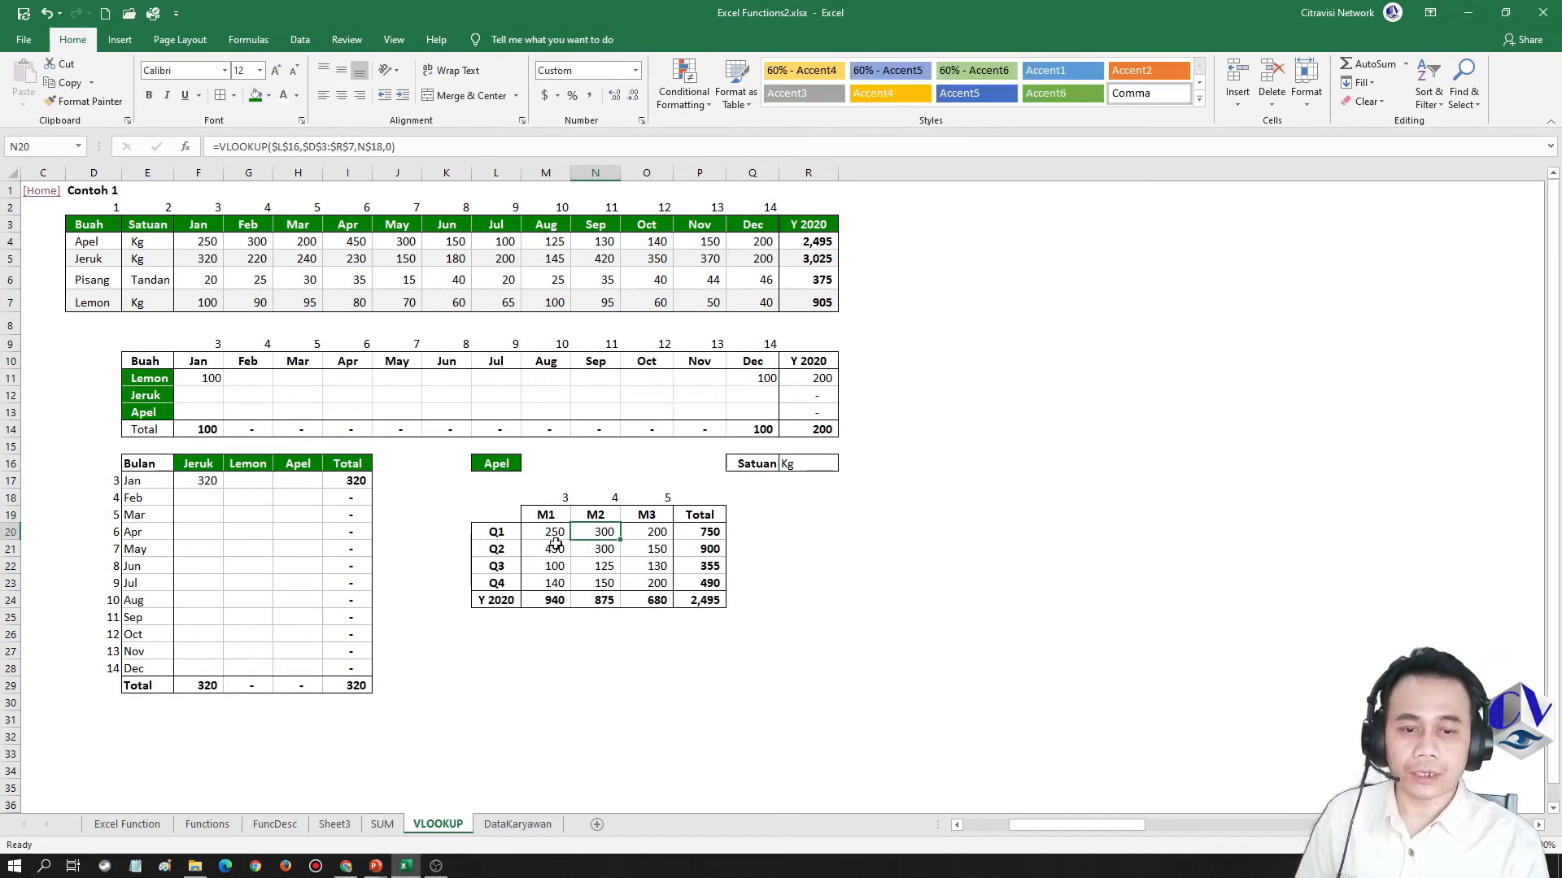
# Compare the quarterly grand total with the source table's Apel total, and review the absolute references in the M20 formula
pyautogui.click(709, 614)
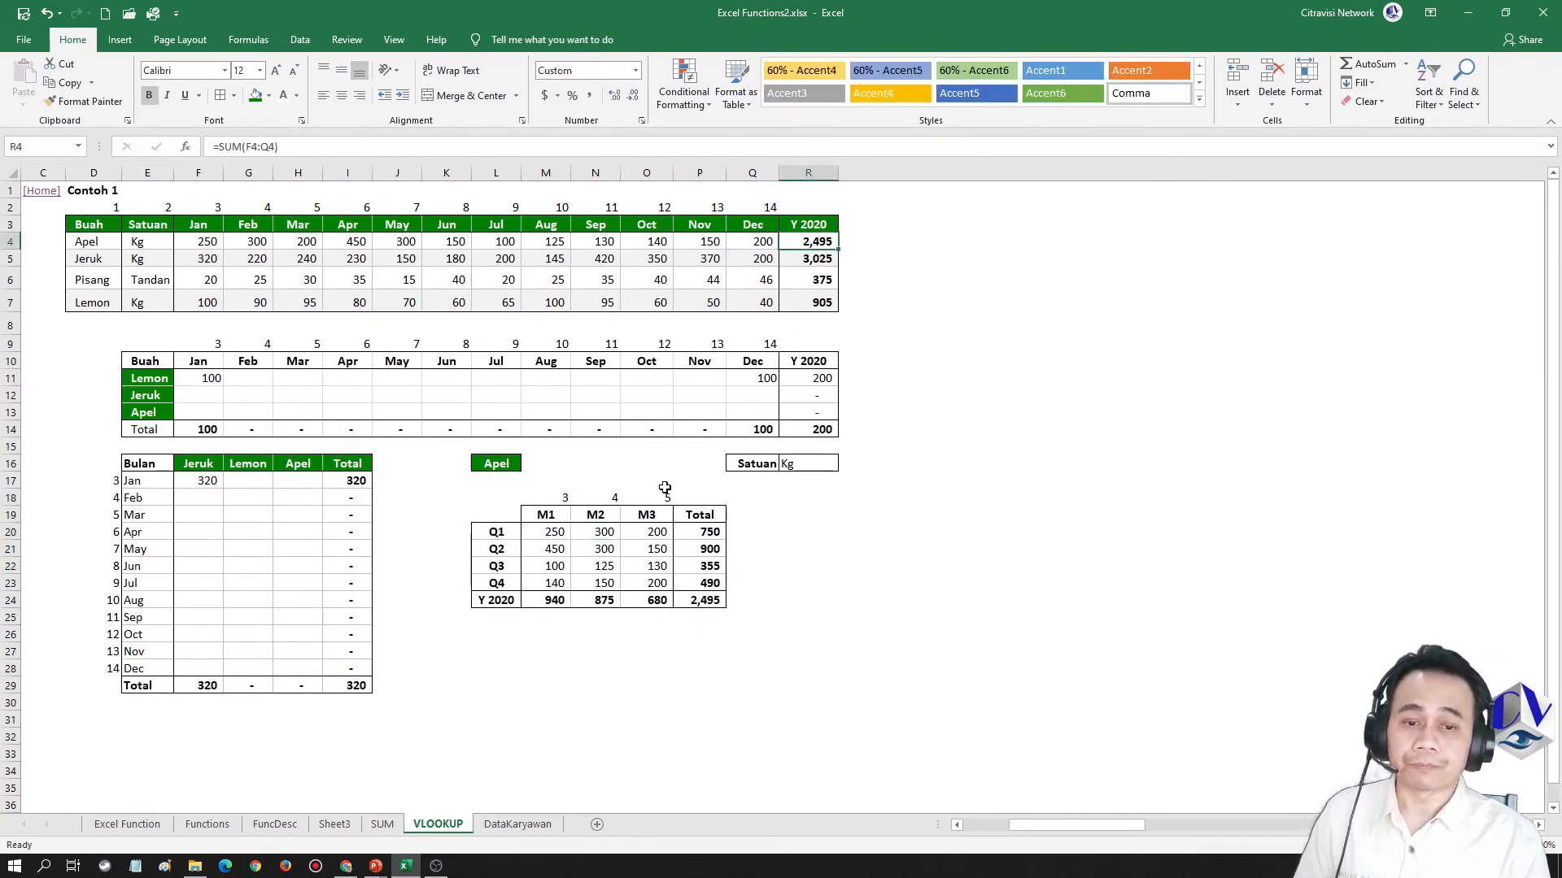
pyautogui.click(540, 531)
pyautogui.doubleClick(539, 531)
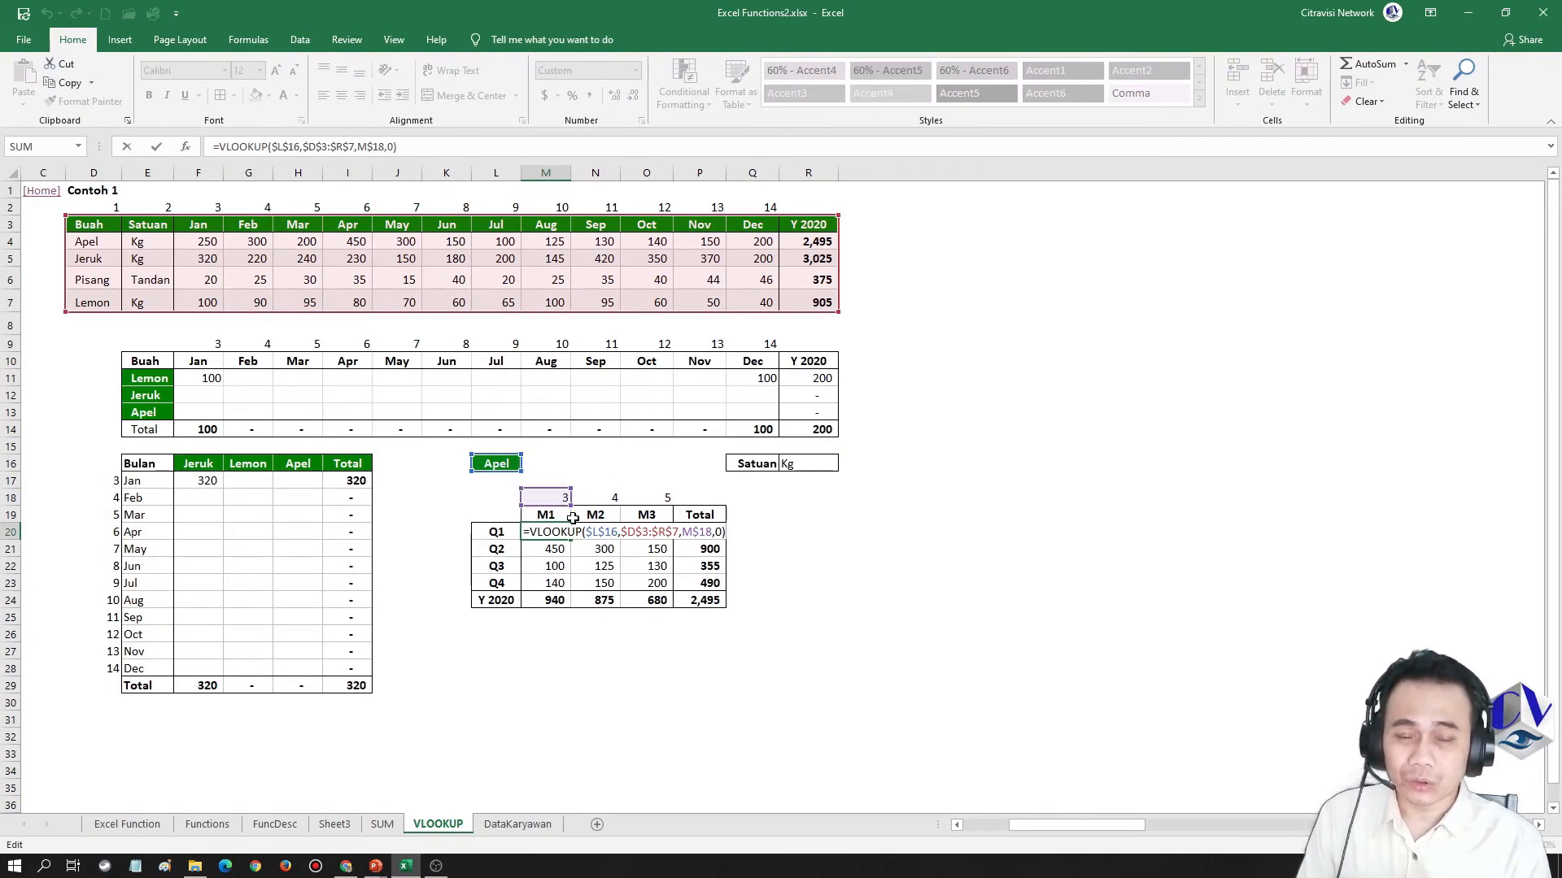
pyautogui.hotkey('ctrl', 'Return')
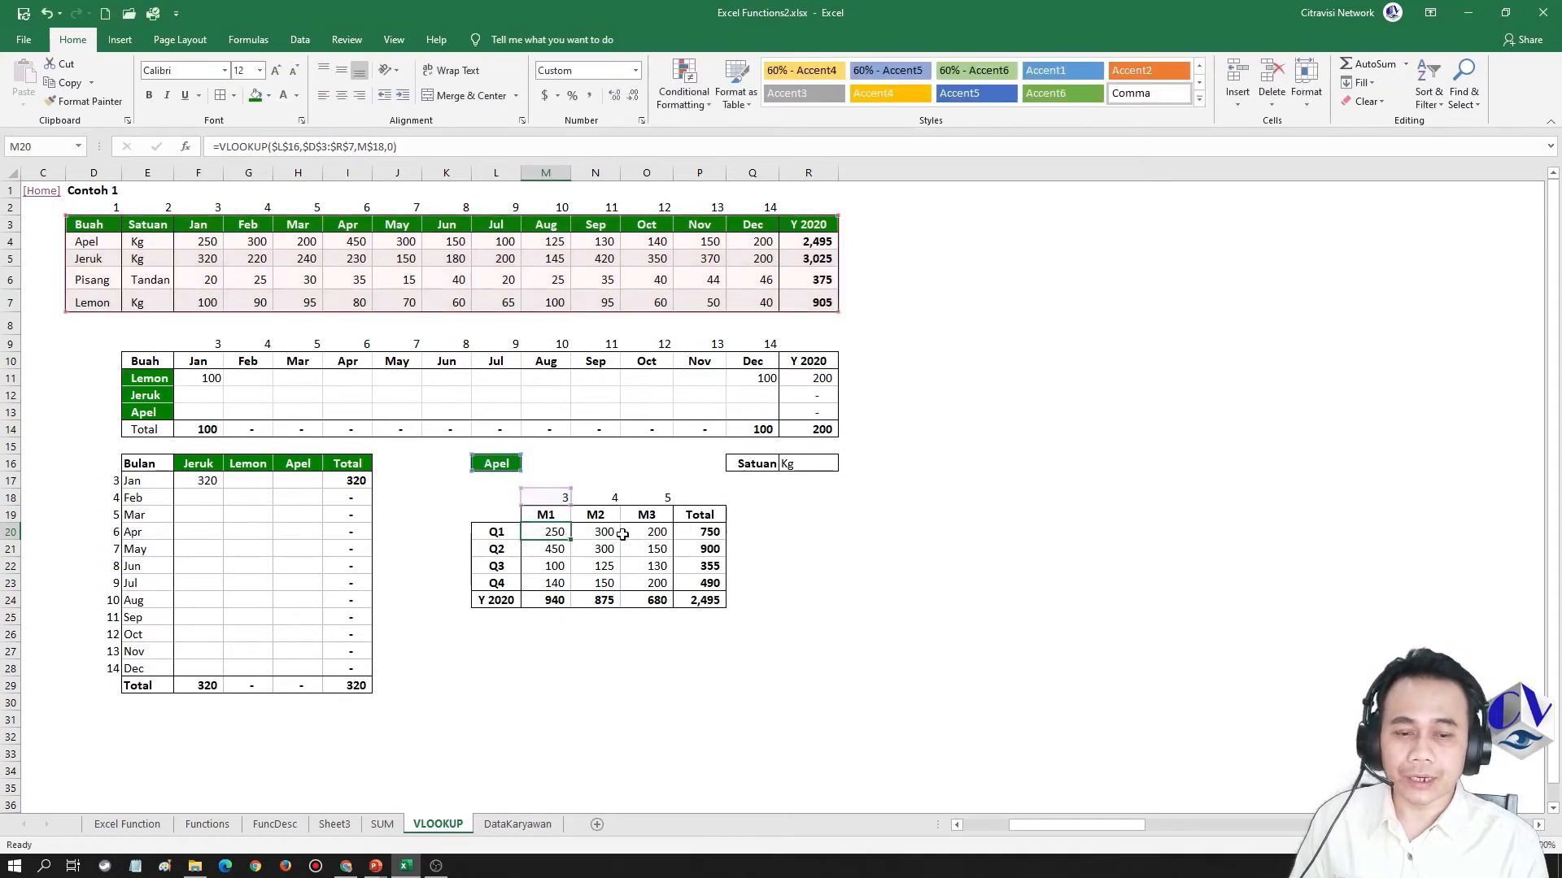
pyautogui.doubleClick(554, 533)
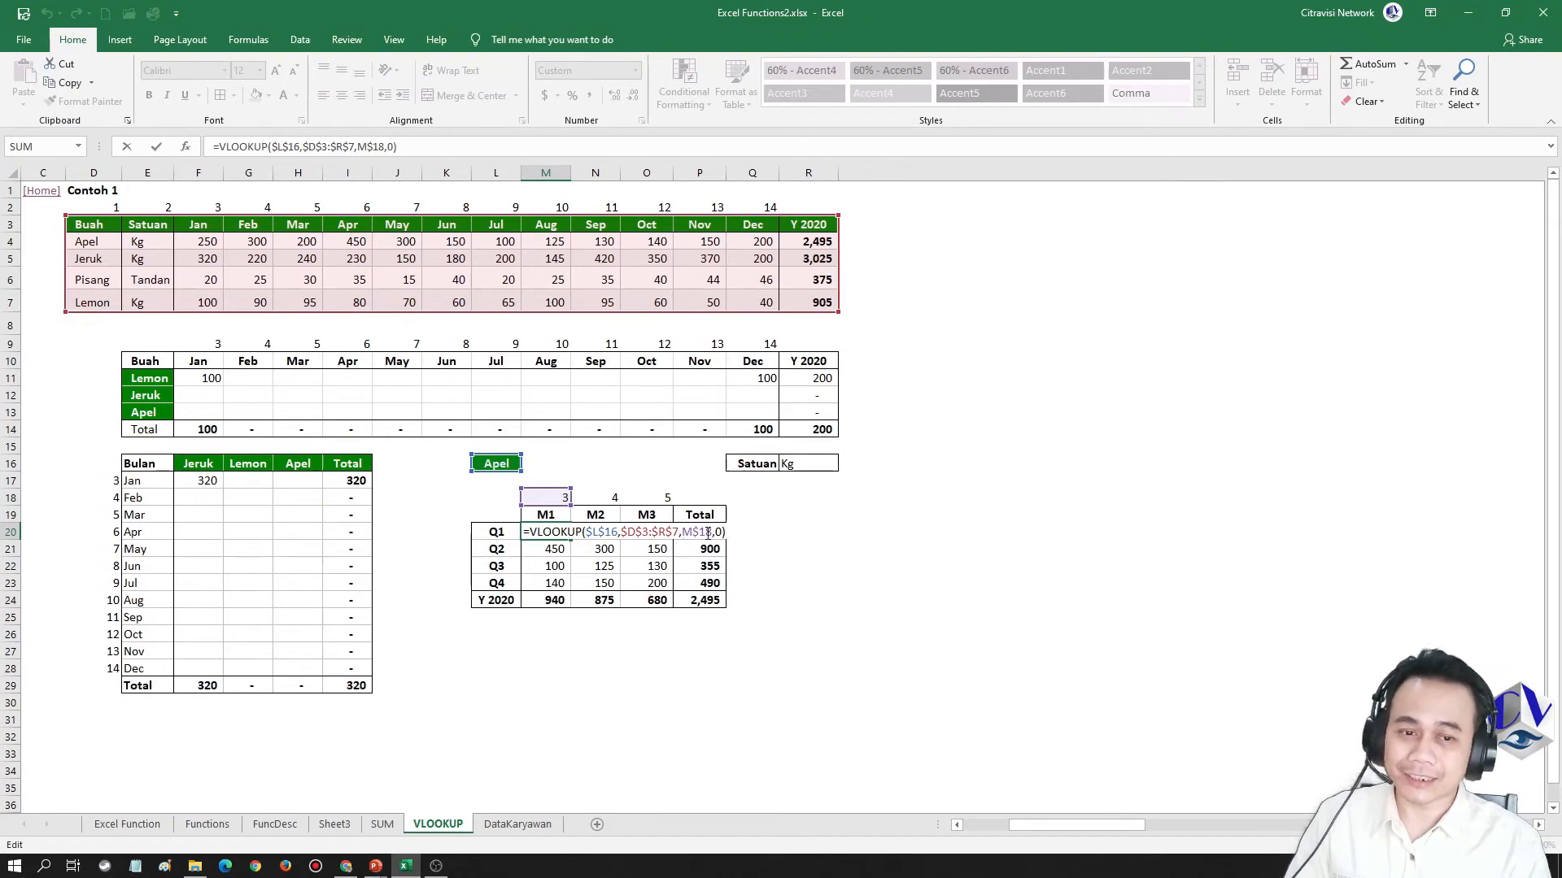
pyautogui.press('Return')
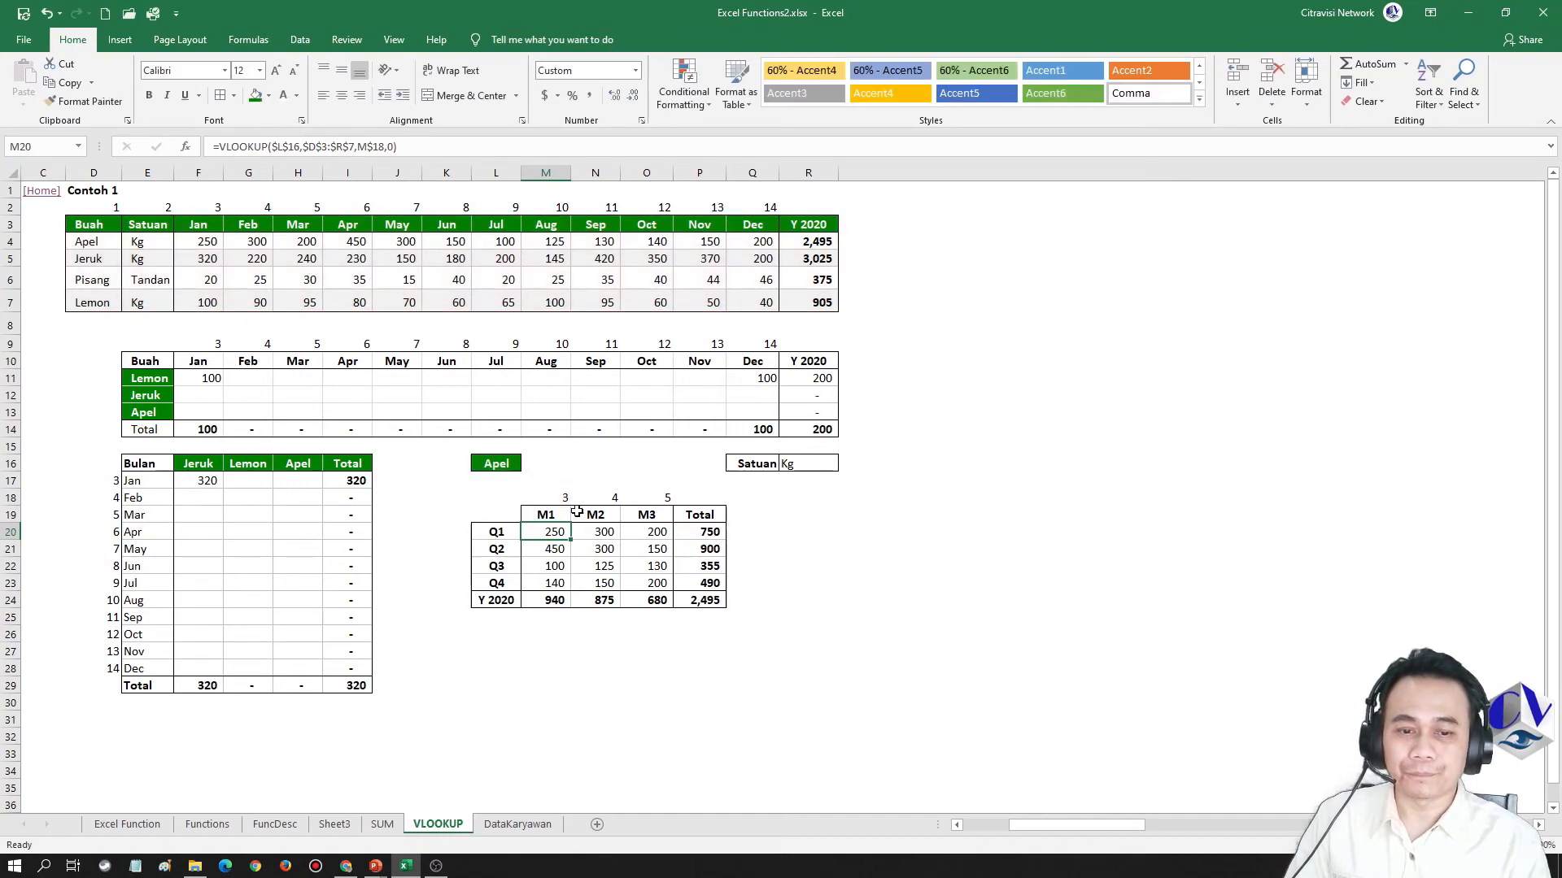
# Change the lookup fruit in L16 to Jeruk to test the quarterly table
pyautogui.click(497, 464)
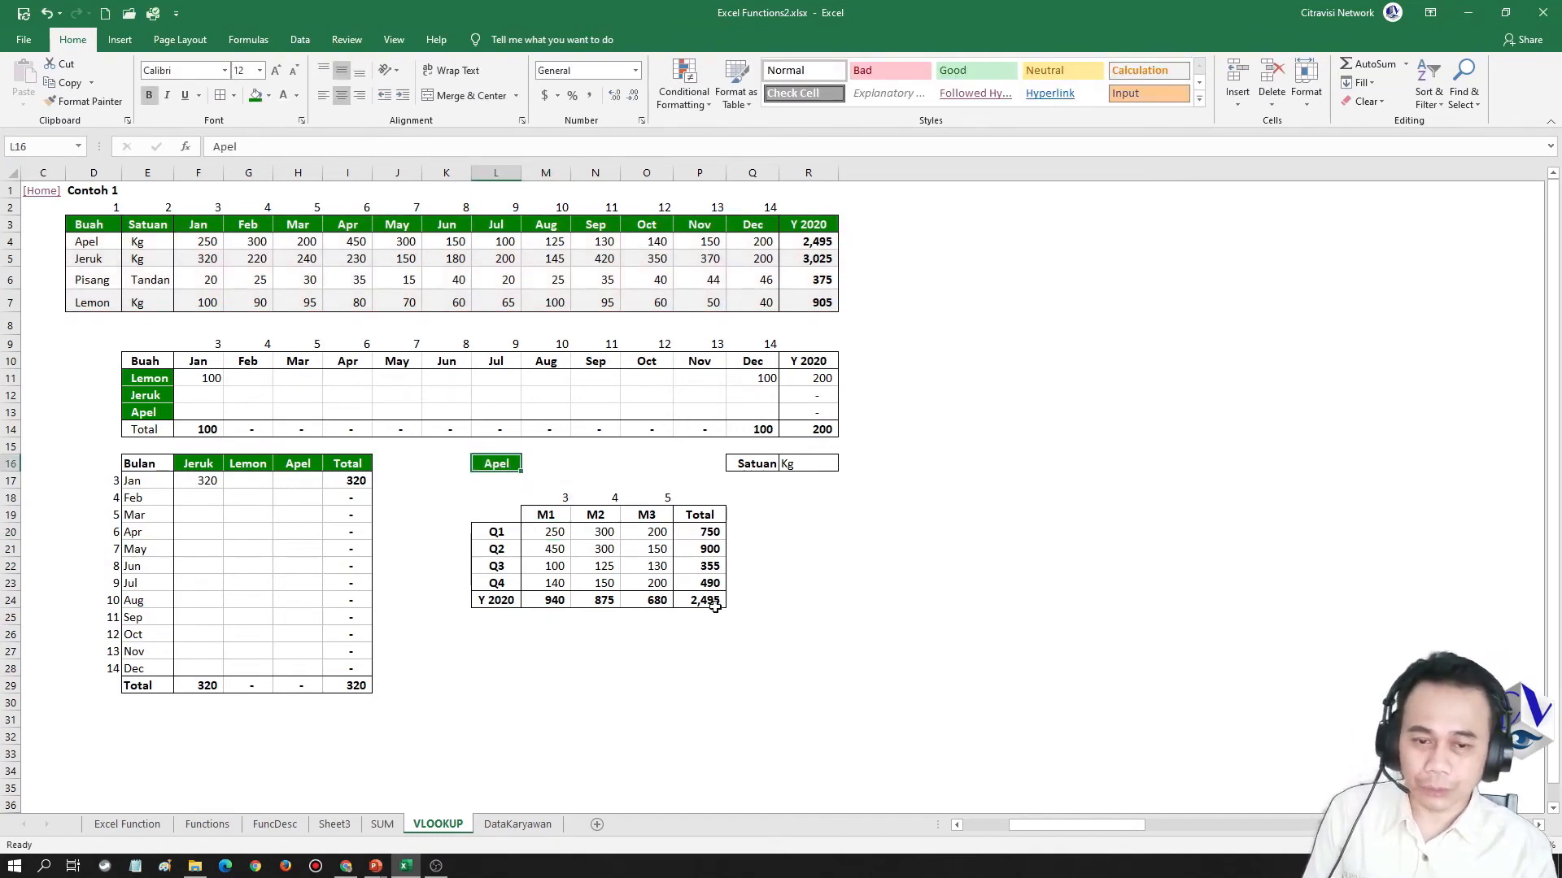
pyautogui.write('Jeruk')
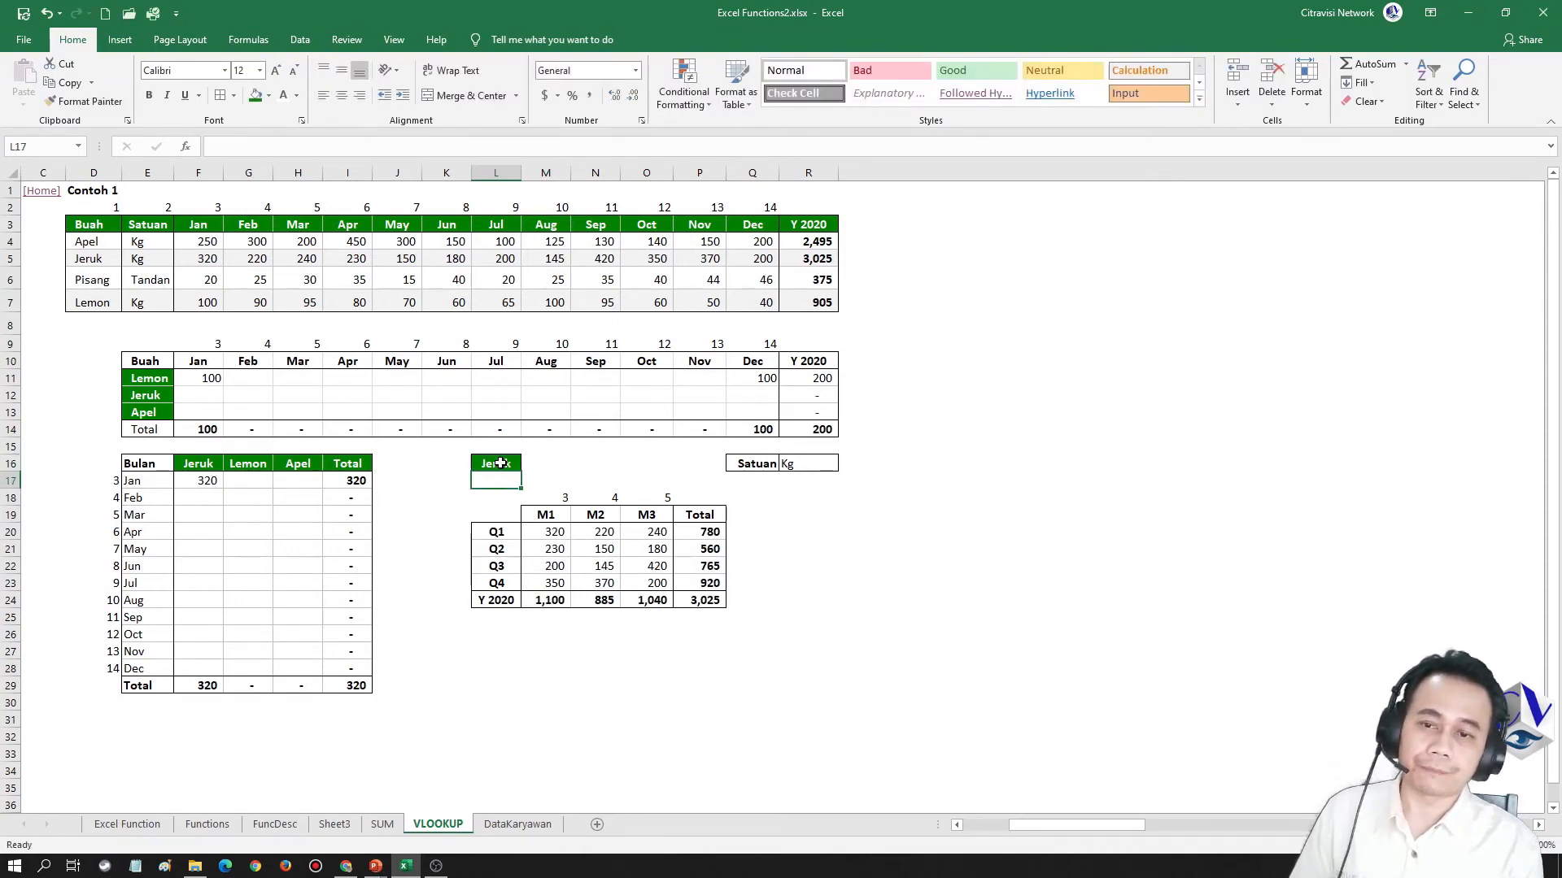
pyautogui.write('Pisangh')
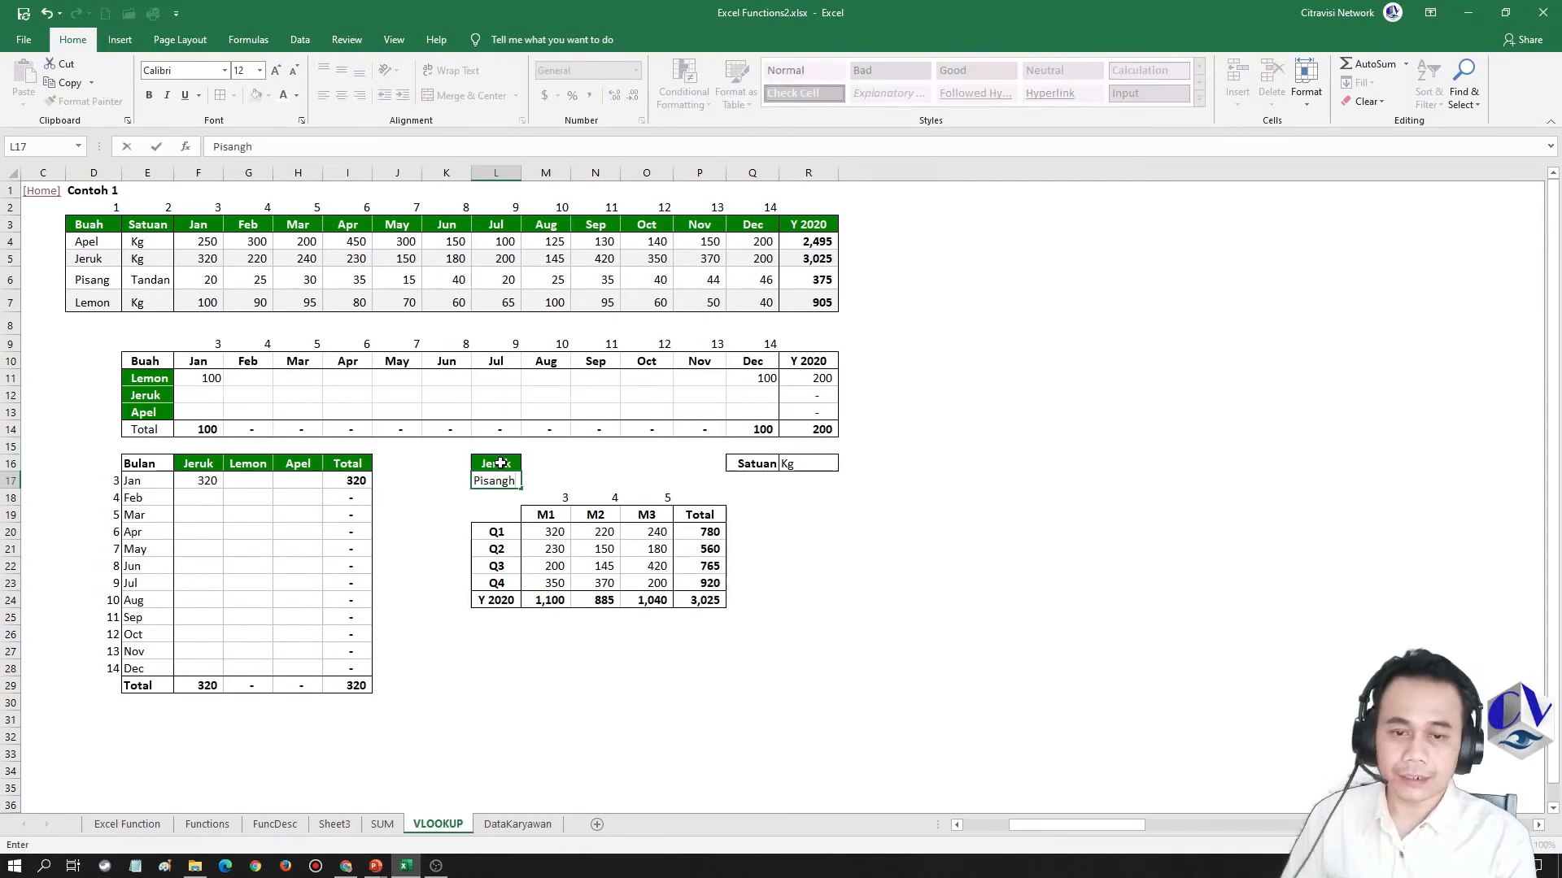
pyautogui.press('Escape')
# Change the lookup fruit in L16 to Pisang to test the quarterly table and its Satuan value
pyautogui.press('Up')
pyautogui.press('Up')
pyautogui.click(501, 463)
pyautogui.write('Pisang')
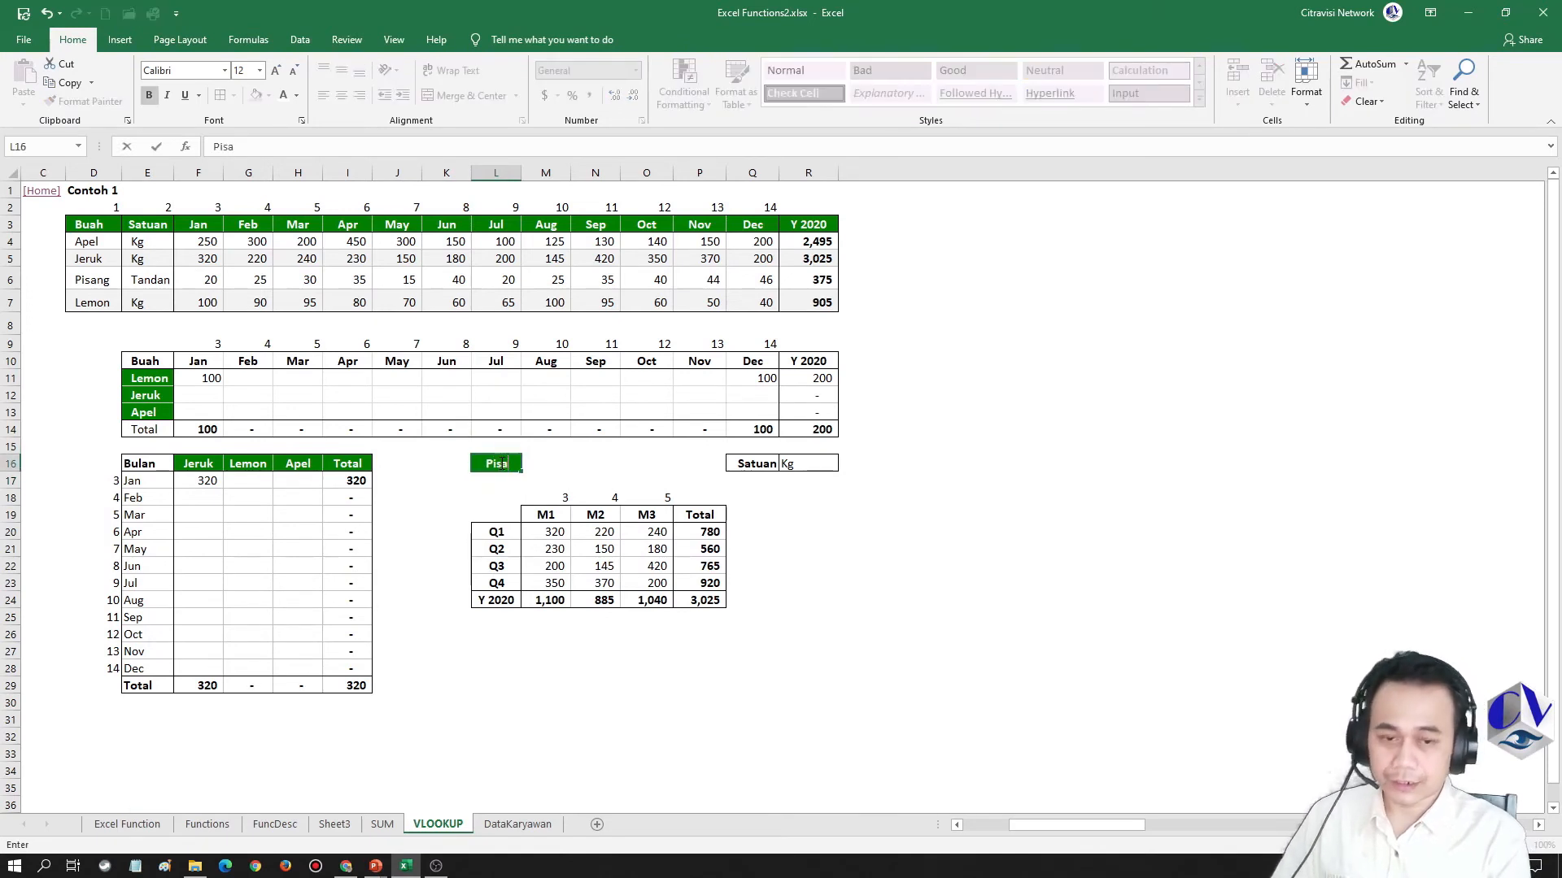
pyautogui.press('Return')
# Change the lookup fruit in L16 to Lemon and switch to the TIP slide in the PowerPoint presentation
pyautogui.click(500, 463)
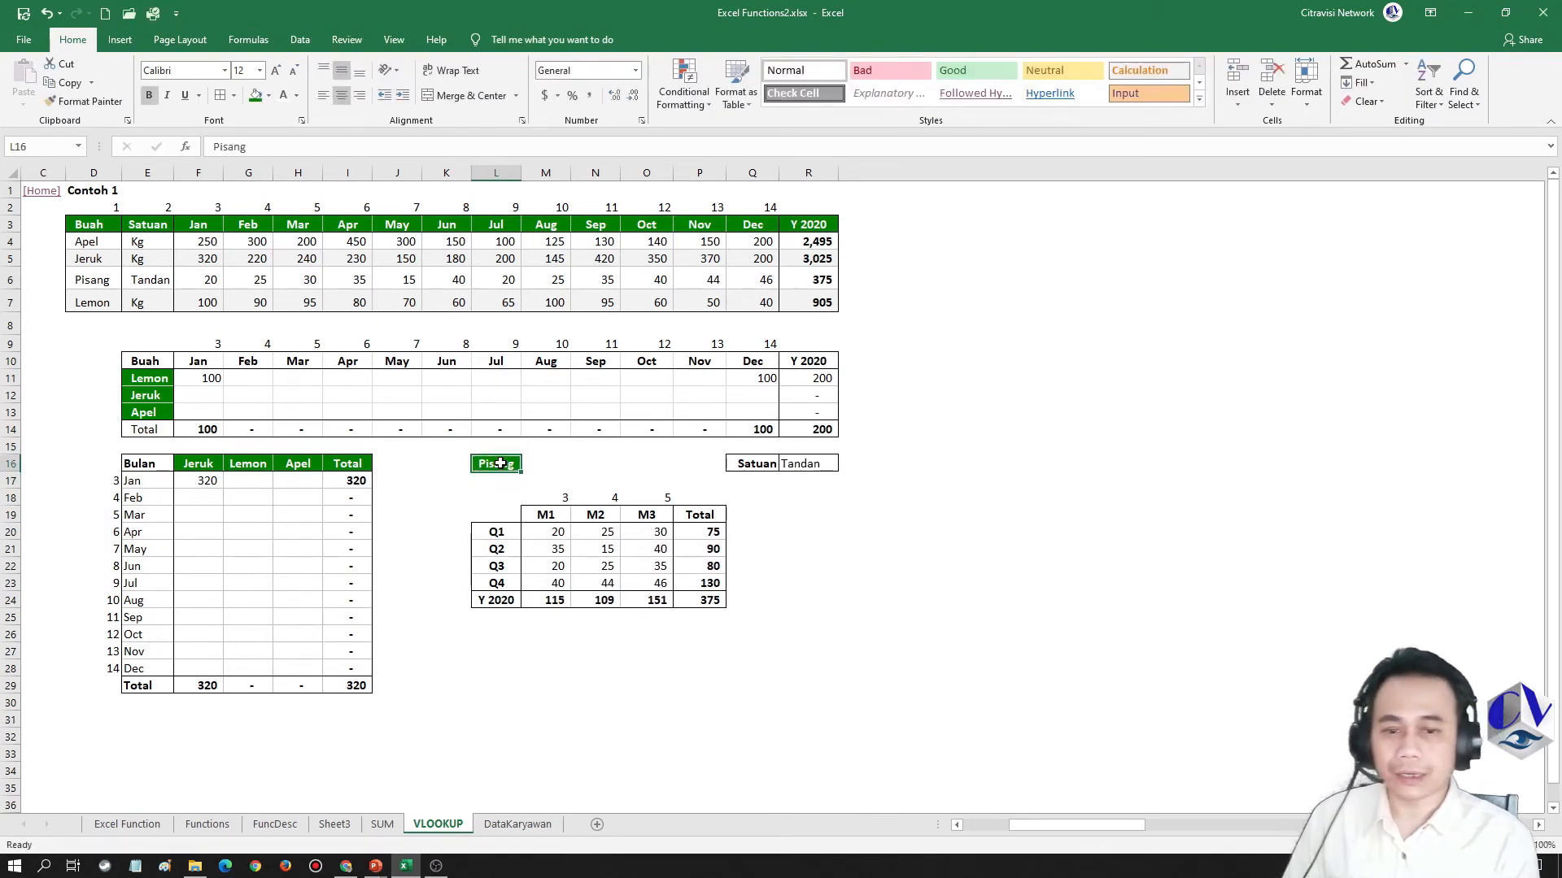
pyautogui.write('Lemon')
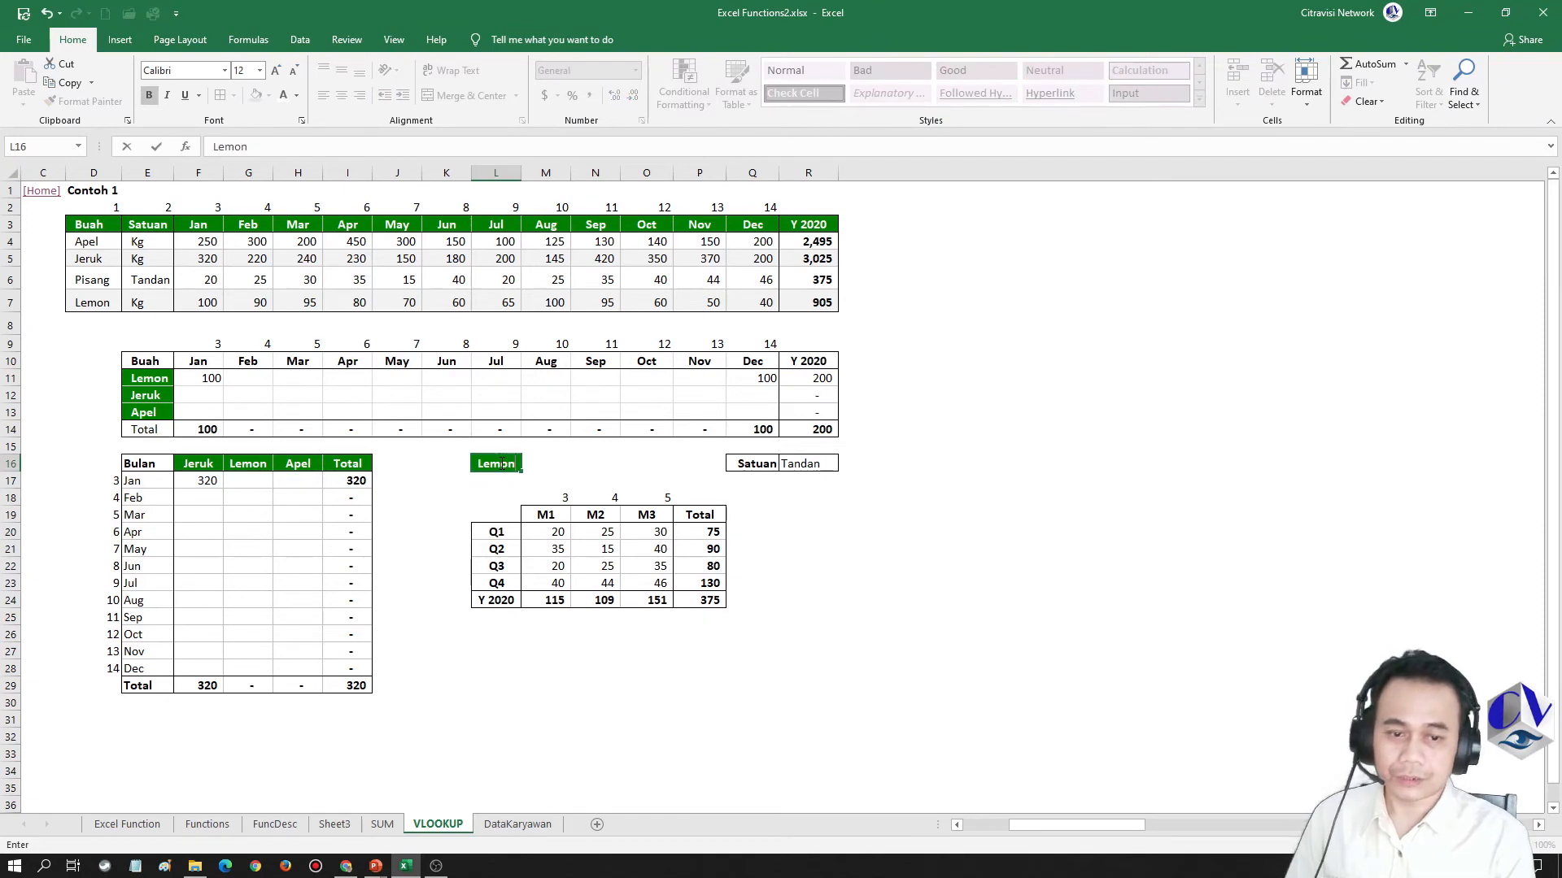
pyautogui.press('Return')
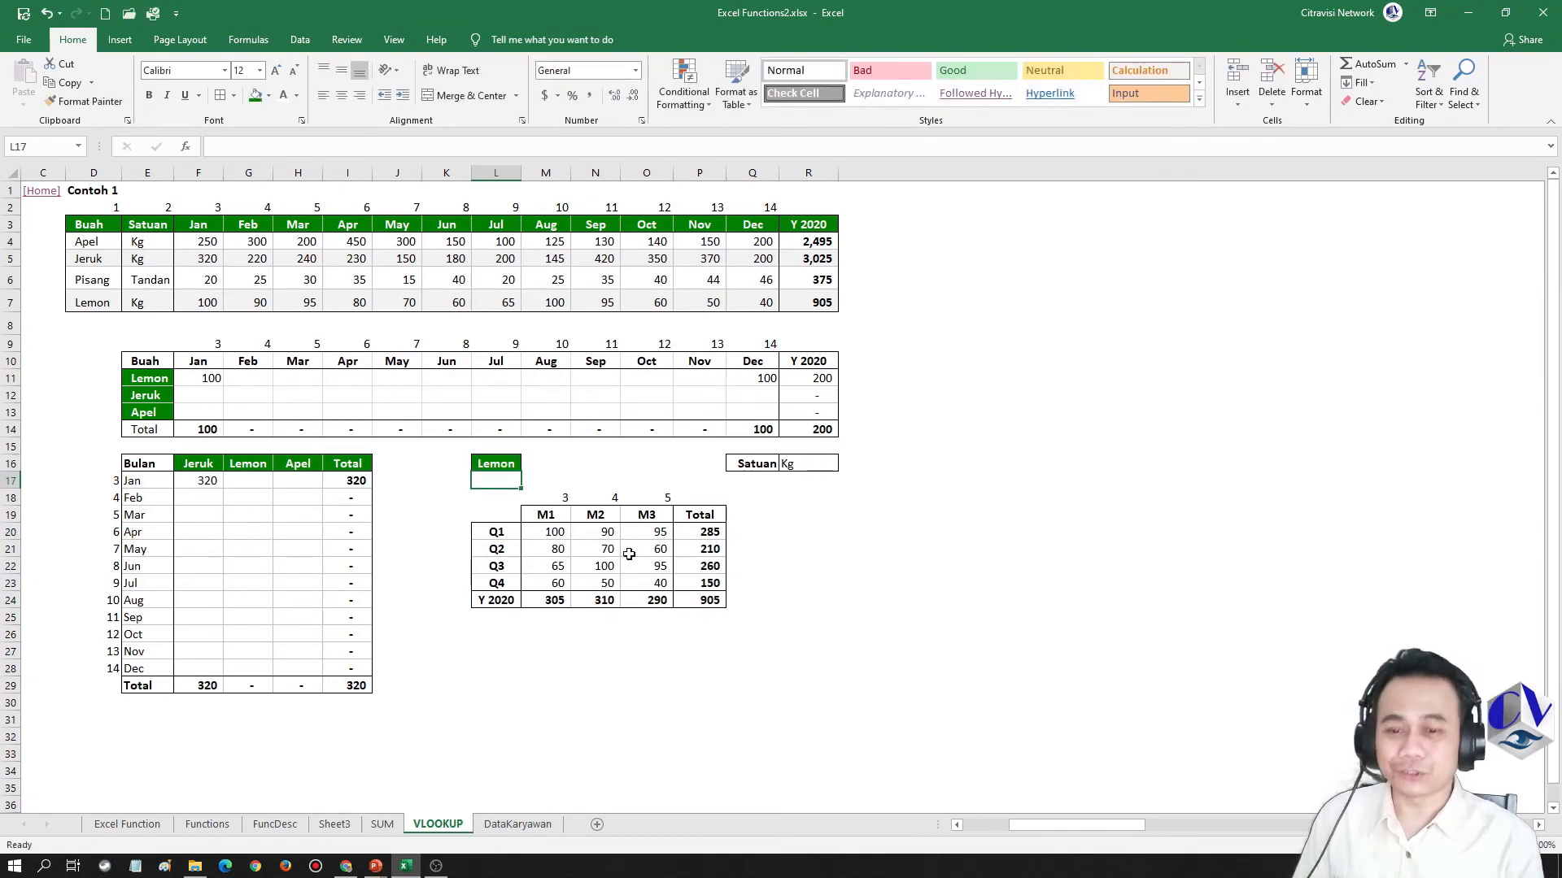
pyautogui.hotkey('alt', 'Tab')
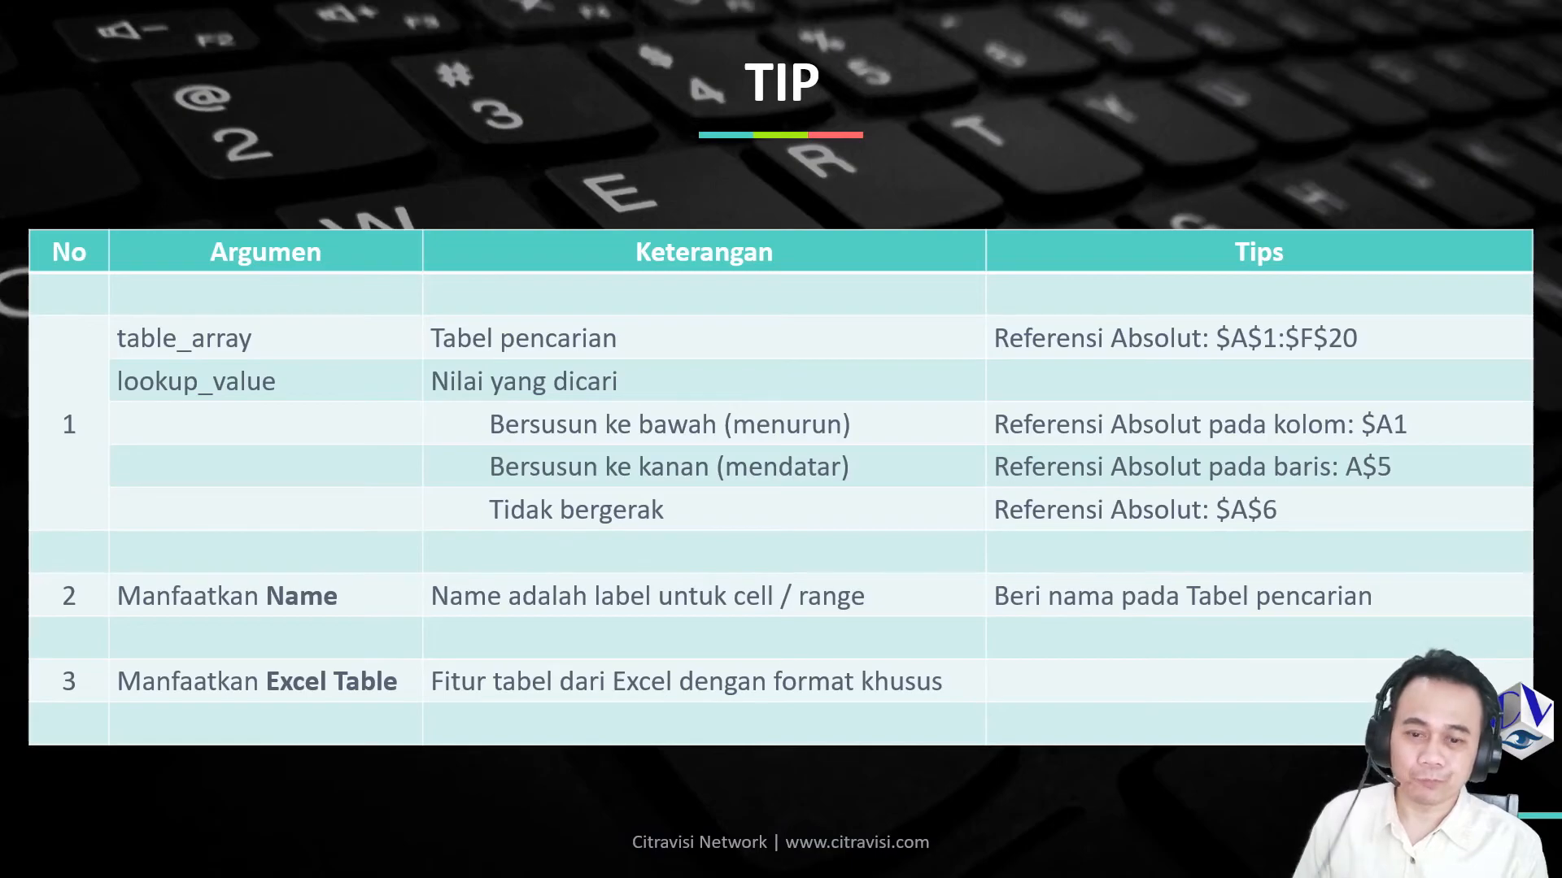
# Switch to the Excel workbook and define the name Penjualan for the source fruit table D3:R7, including its header row
pyautogui.hotkey('alt', 'Tab')
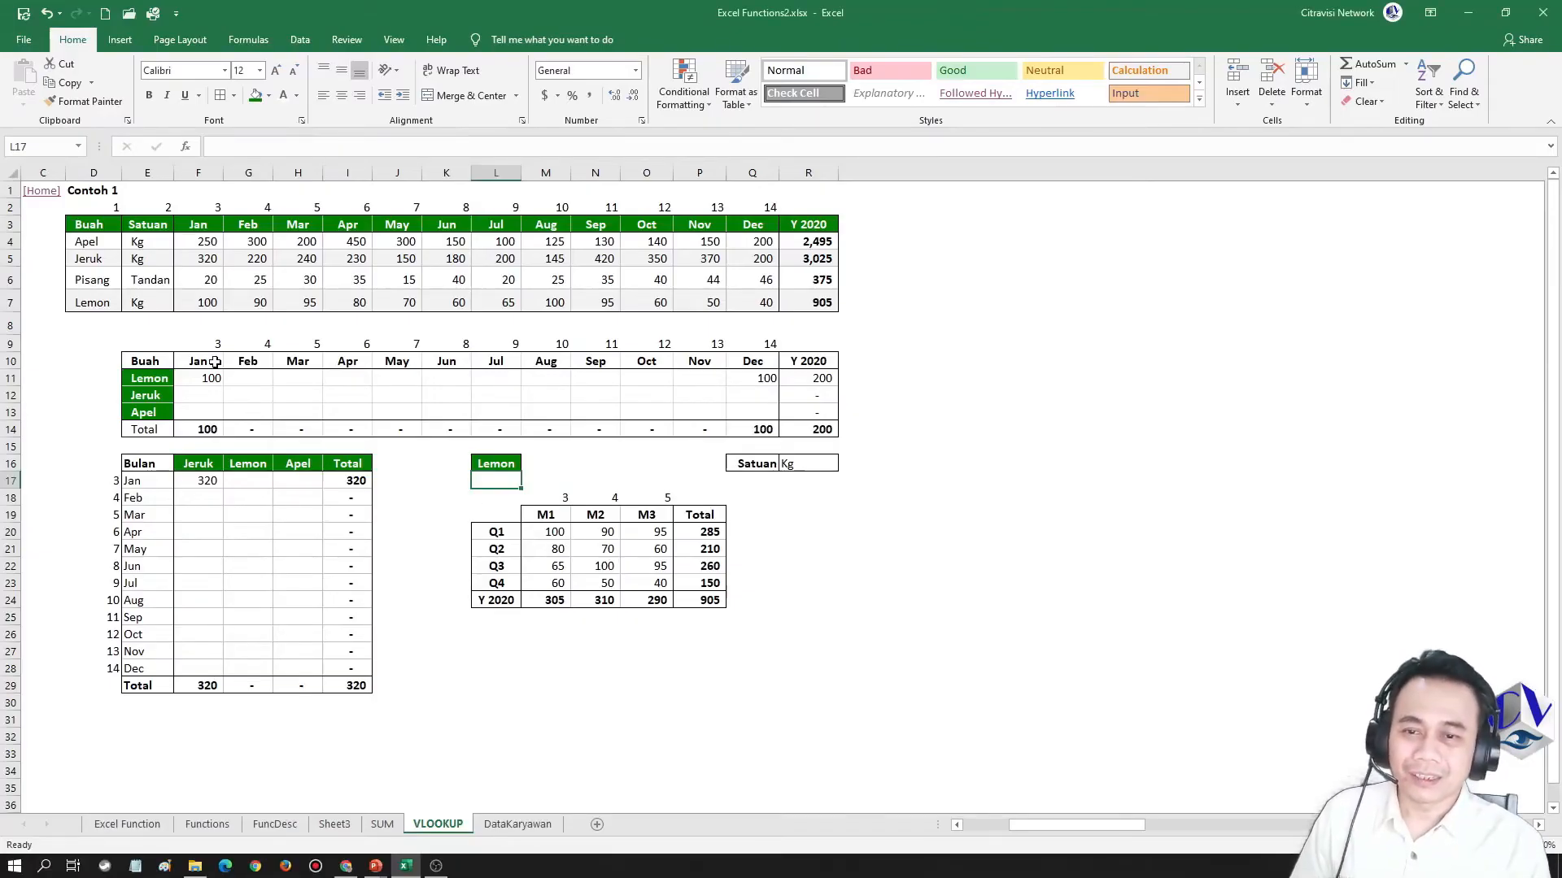
pyautogui.click(78, 241)
pyautogui.hotkey('ctrl', 'shift', 'Right')
pyautogui.hotkey('ctrl', 'shift', 'Down')
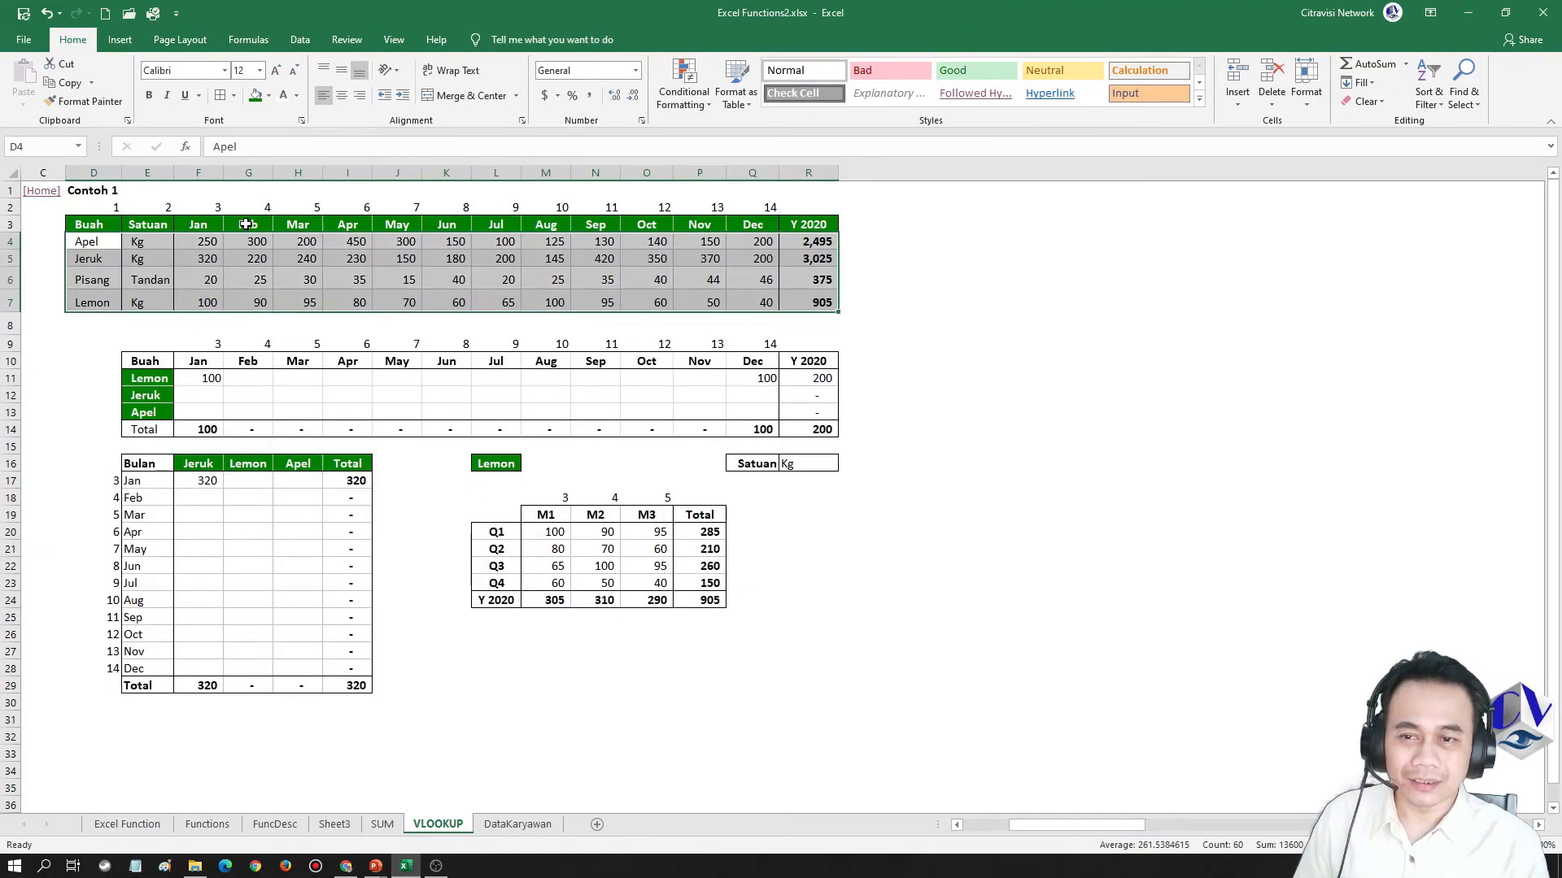
pyautogui.moveTo(97, 222); pyautogui.dragTo(813, 302)
pyautogui.hotkey('ctrl', 'F3')
pyautogui.hotkey('alt', 'n')
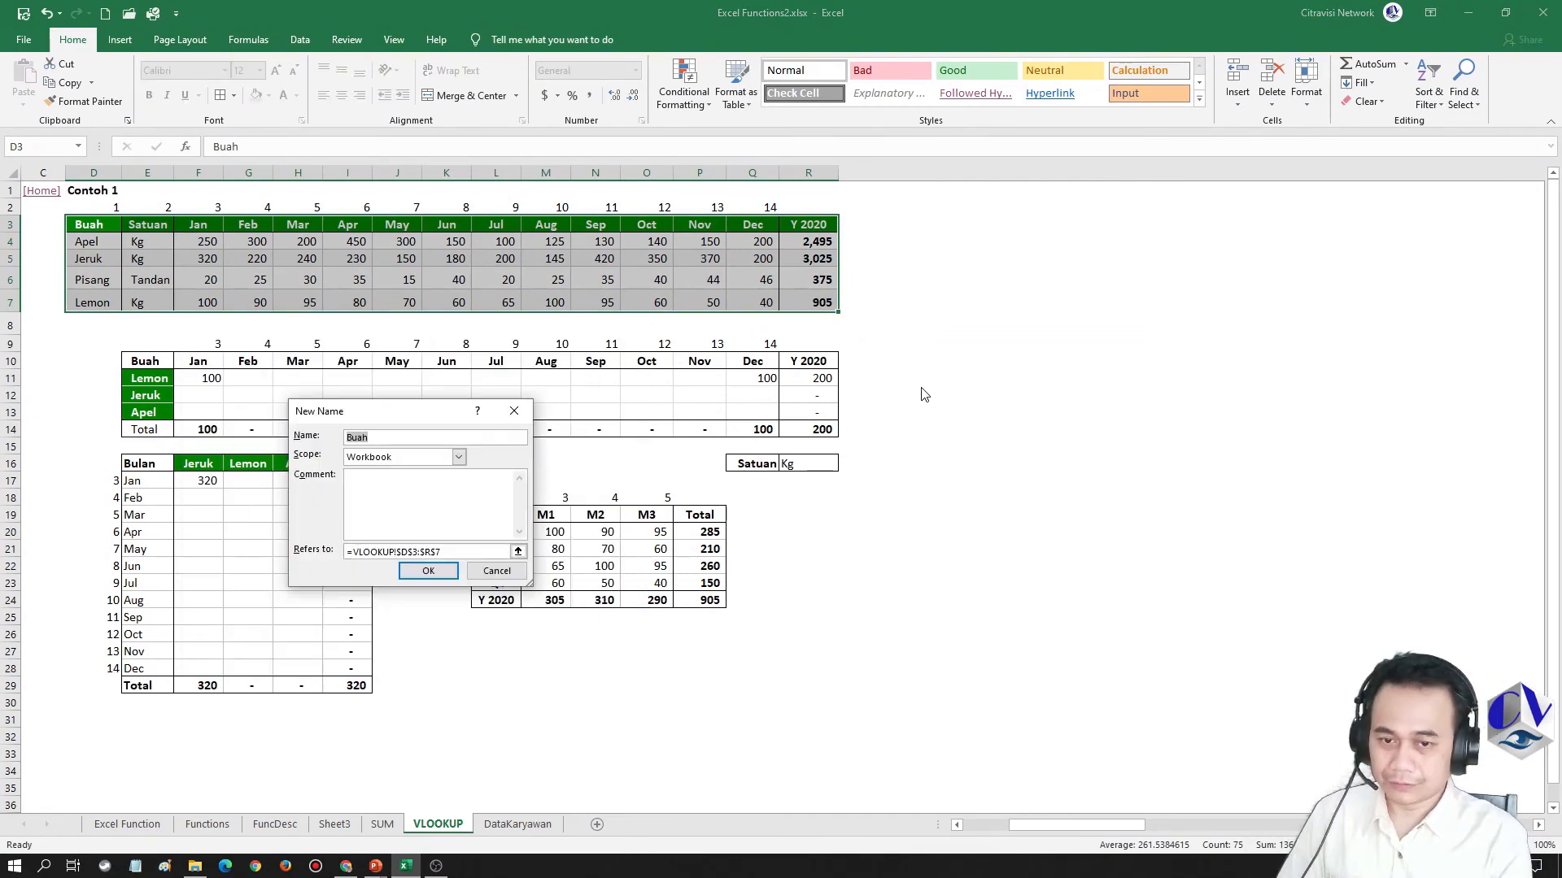
pyautogui.write('Penjualan')
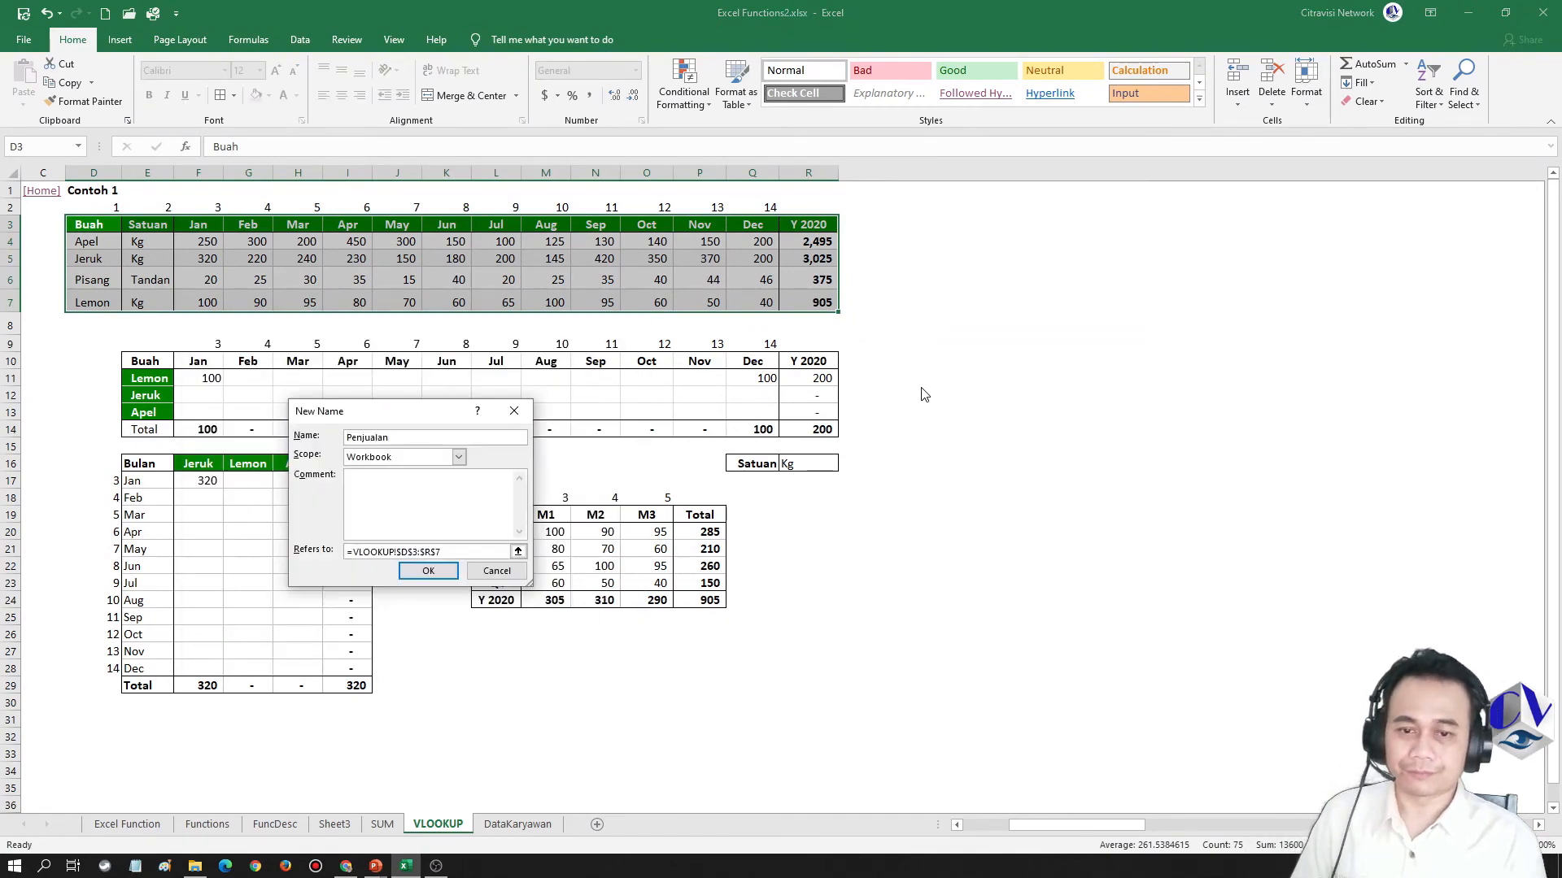
pyautogui.press('Return')
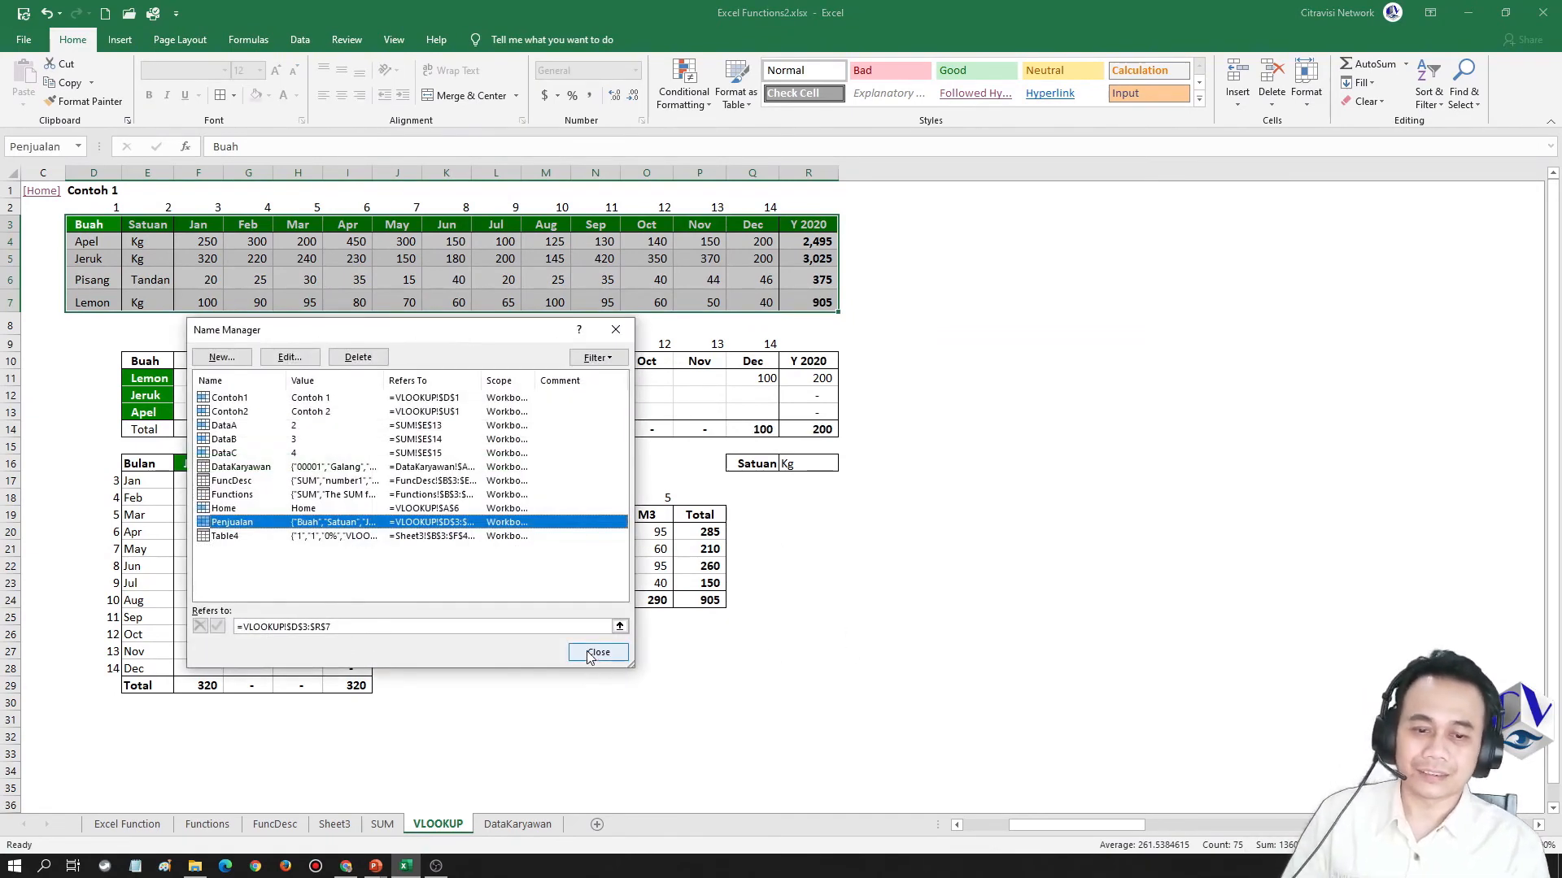
pyautogui.click(596, 654)
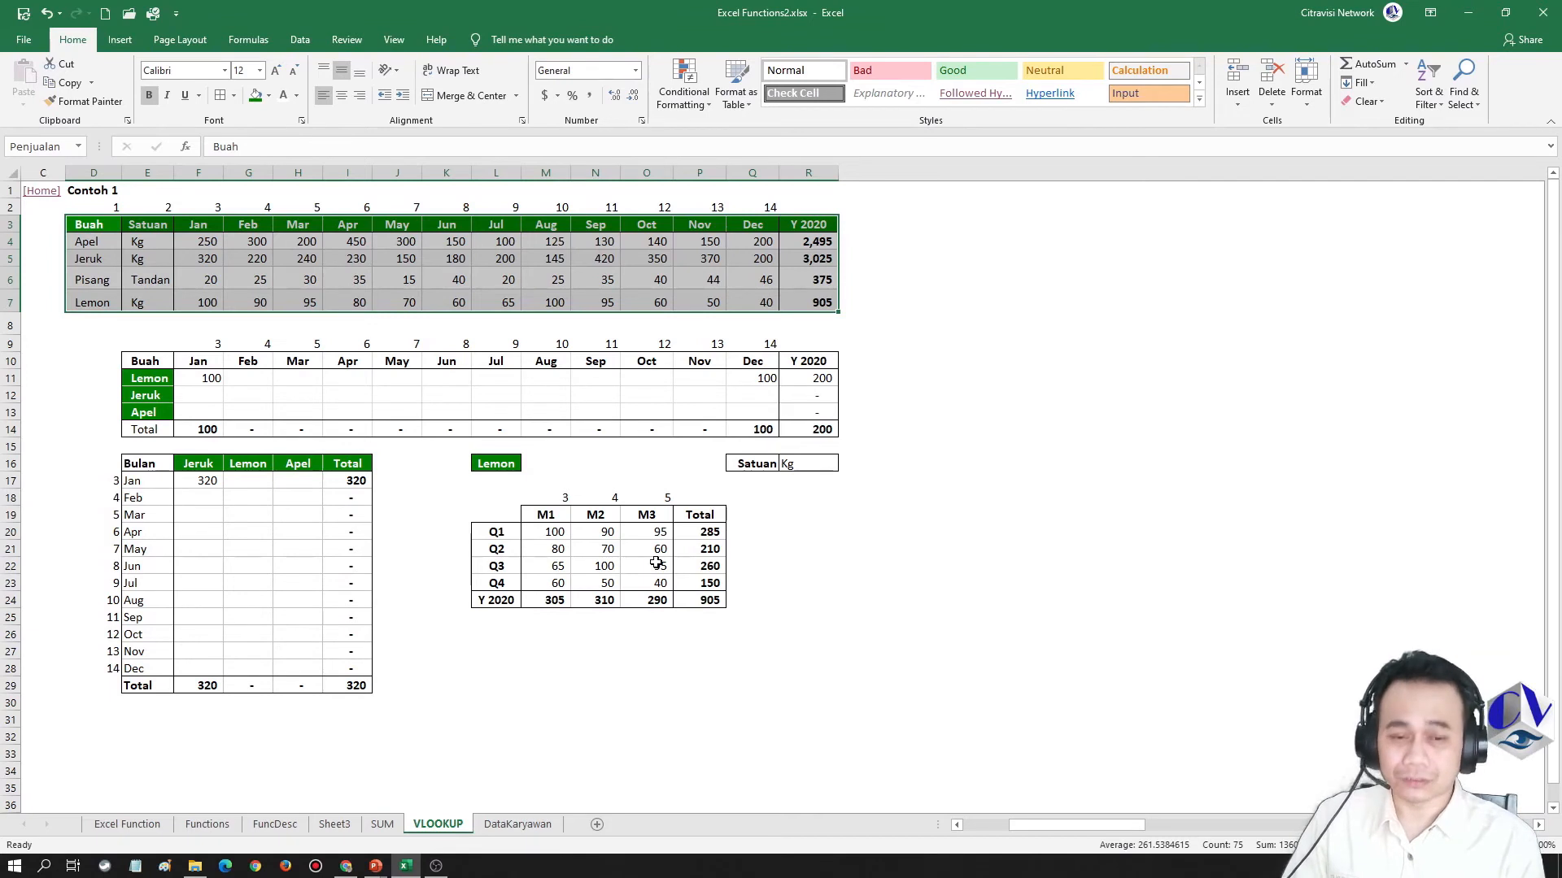
pyautogui.press('Down')
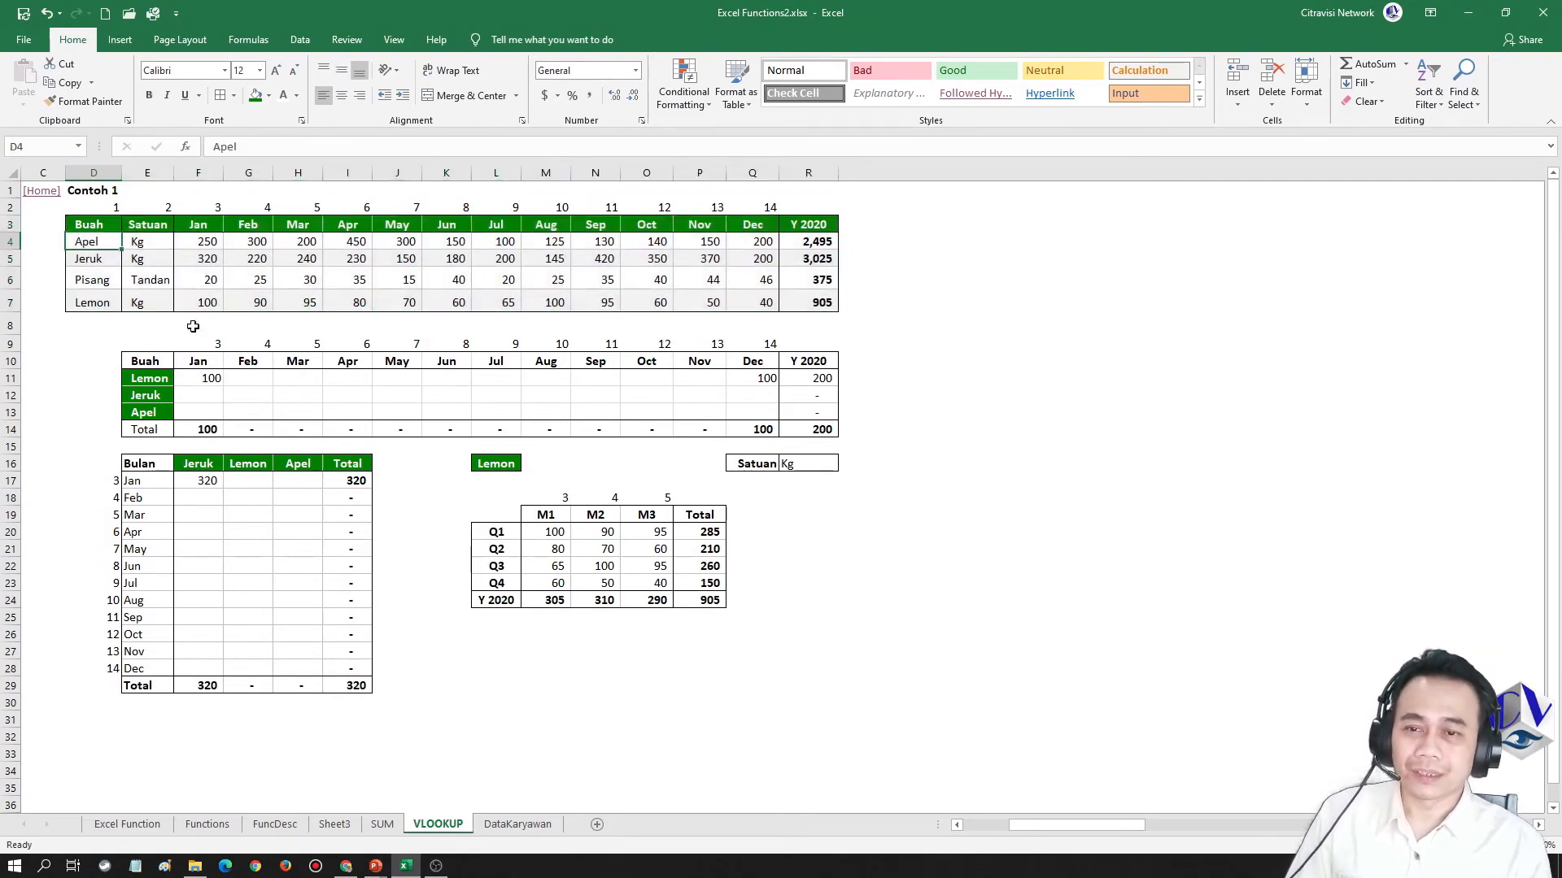
pyautogui.moveTo(81, 224); pyautogui.dragTo(818, 305)
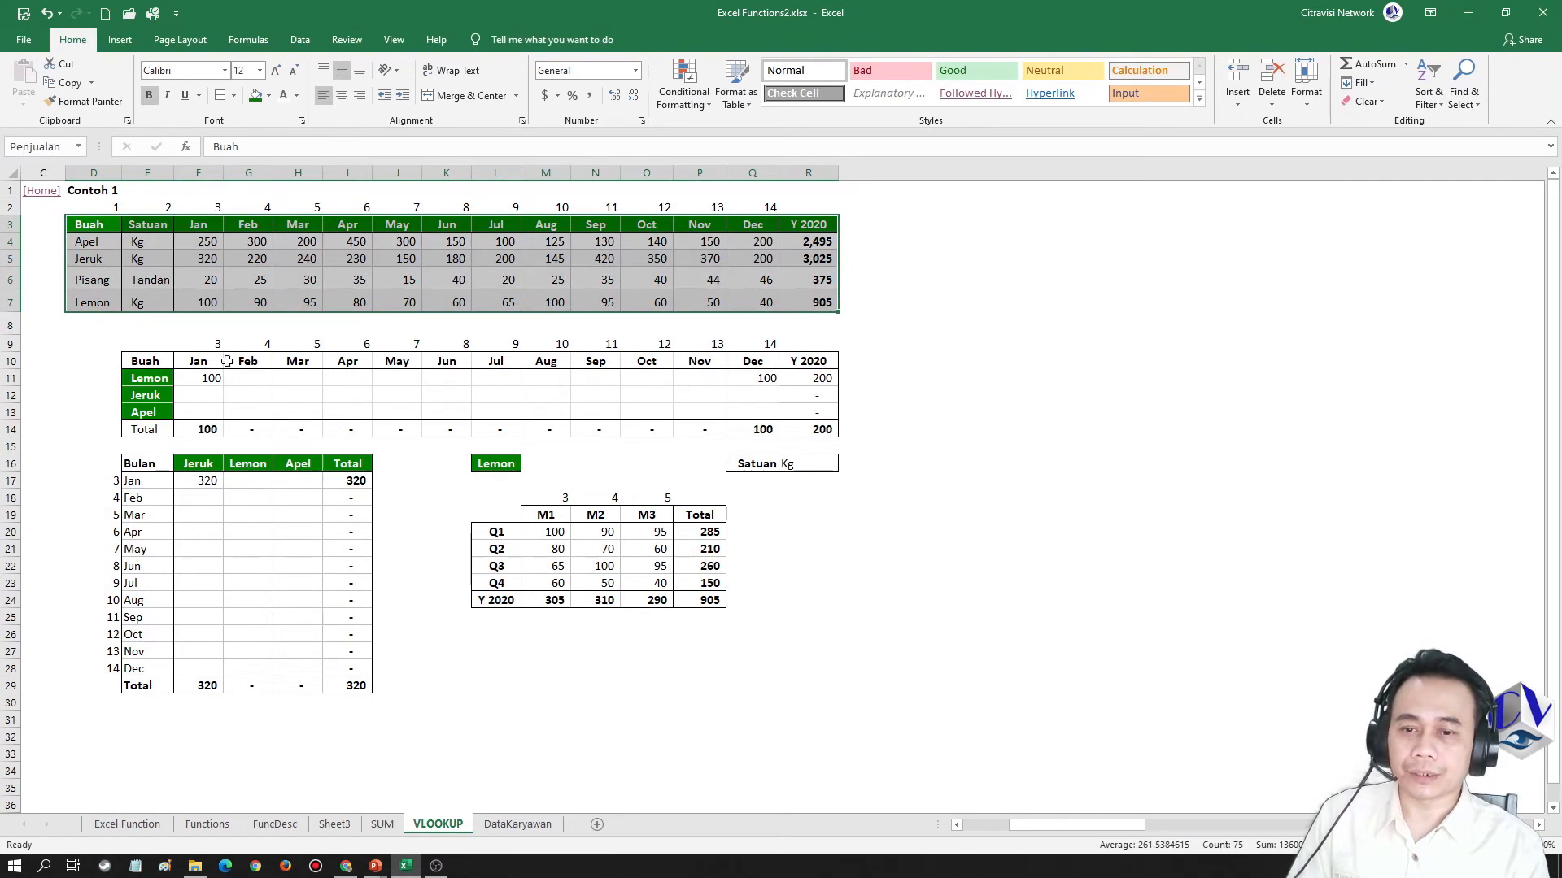
# Replace the Lemon January formula in F11 with =VLOOKUP($E11,Penjualan,3,0), using the named range as the table array
pyautogui.click(207, 379)
pyautogui.press('Delete')
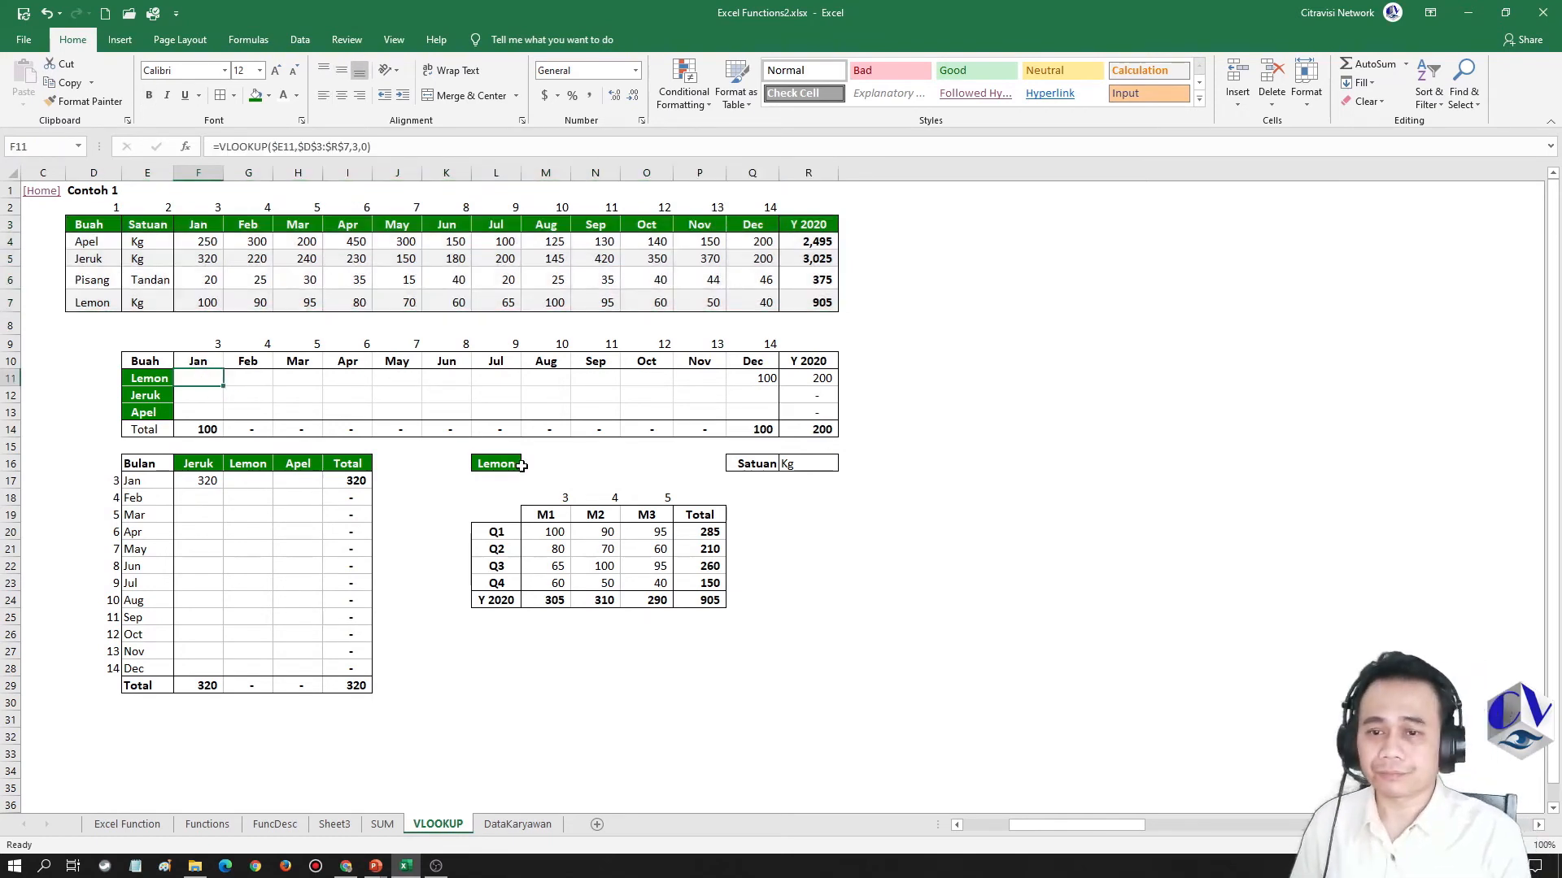
pyautogui.write('=')
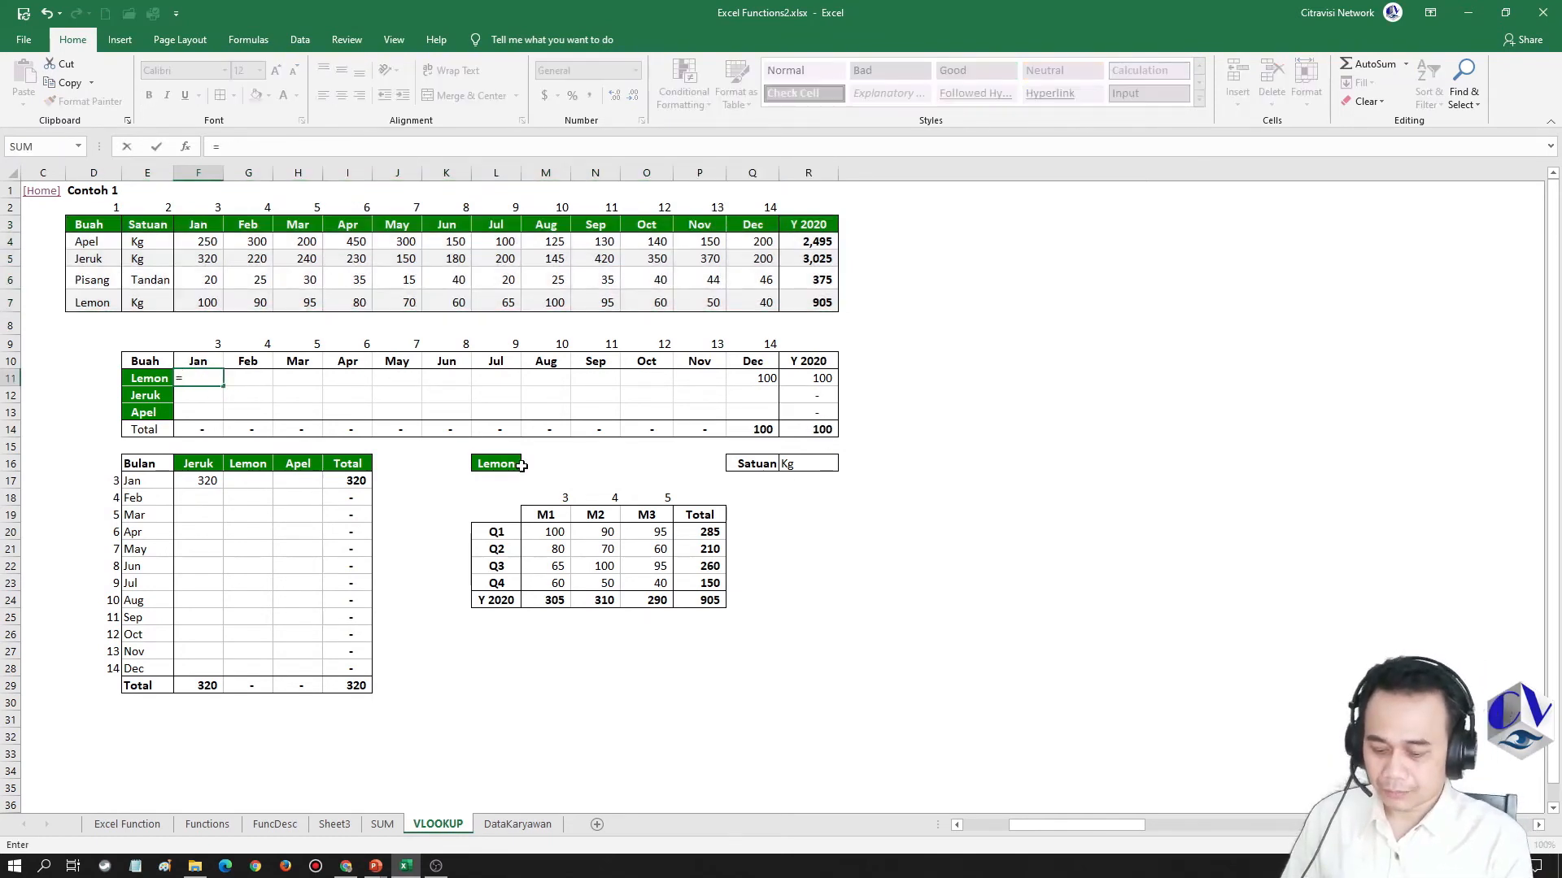
pyautogui.write('vlookup')
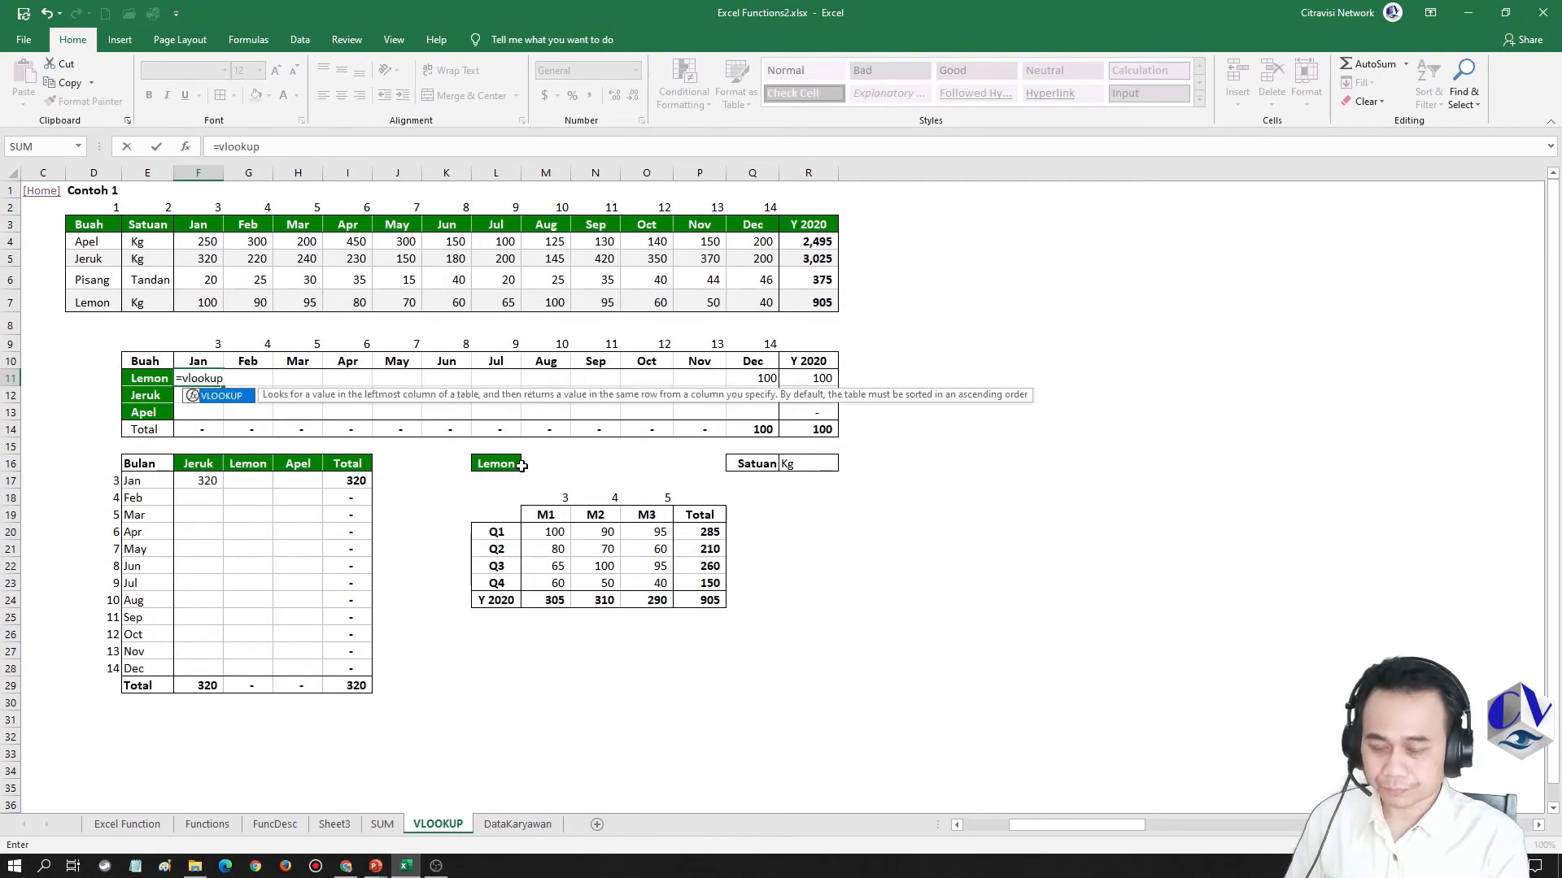
pyautogui.write('(')
pyautogui.press('Left')
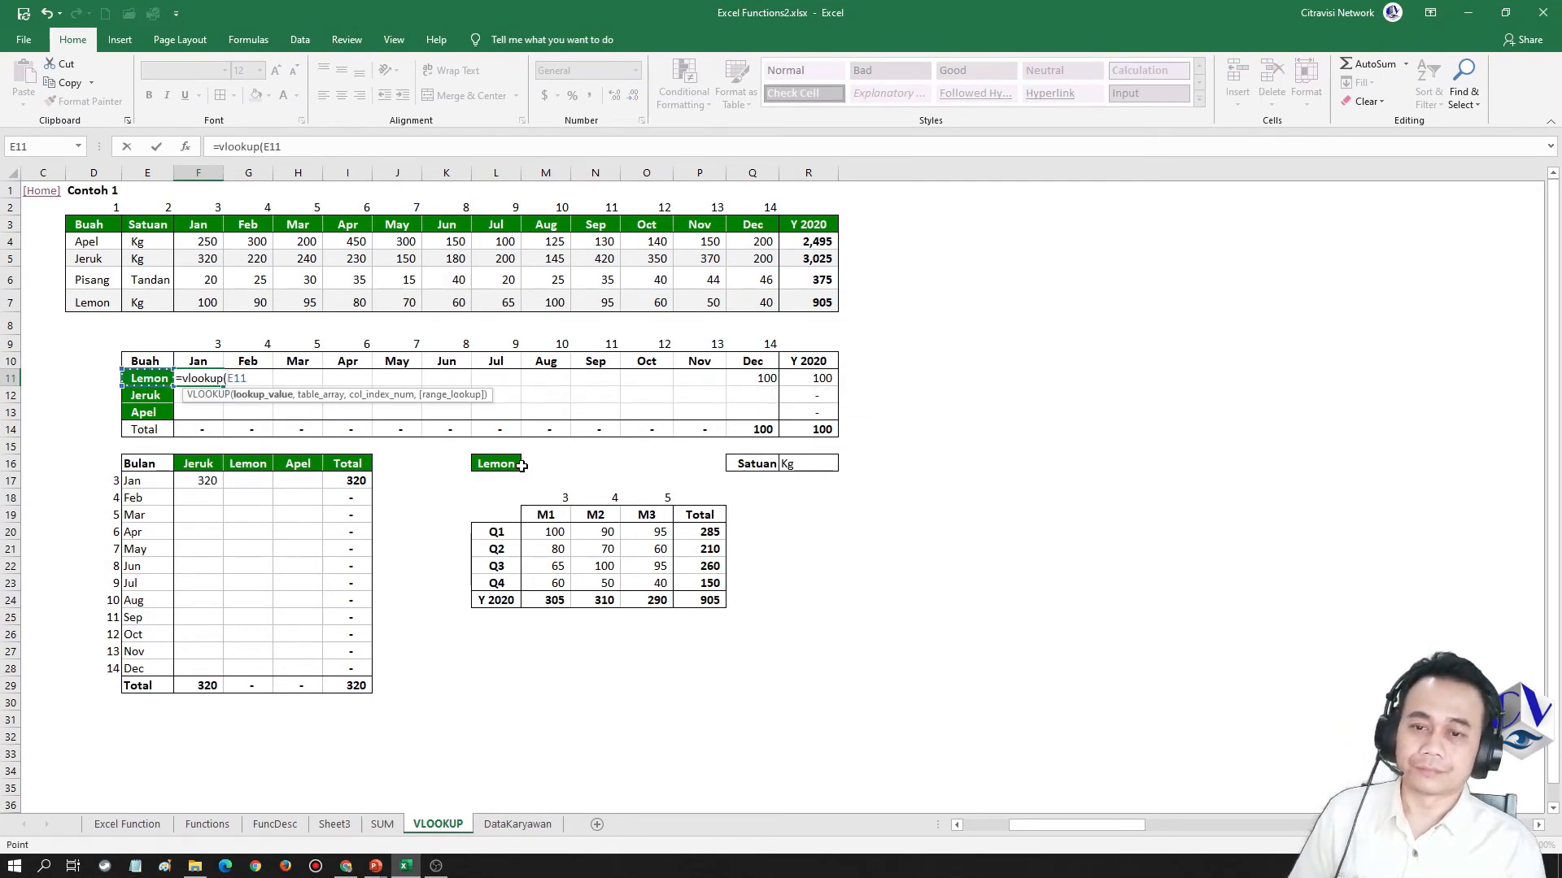
pyautogui.press('F4')
pyautogui.press('F4')
pyautogui.press('F4')
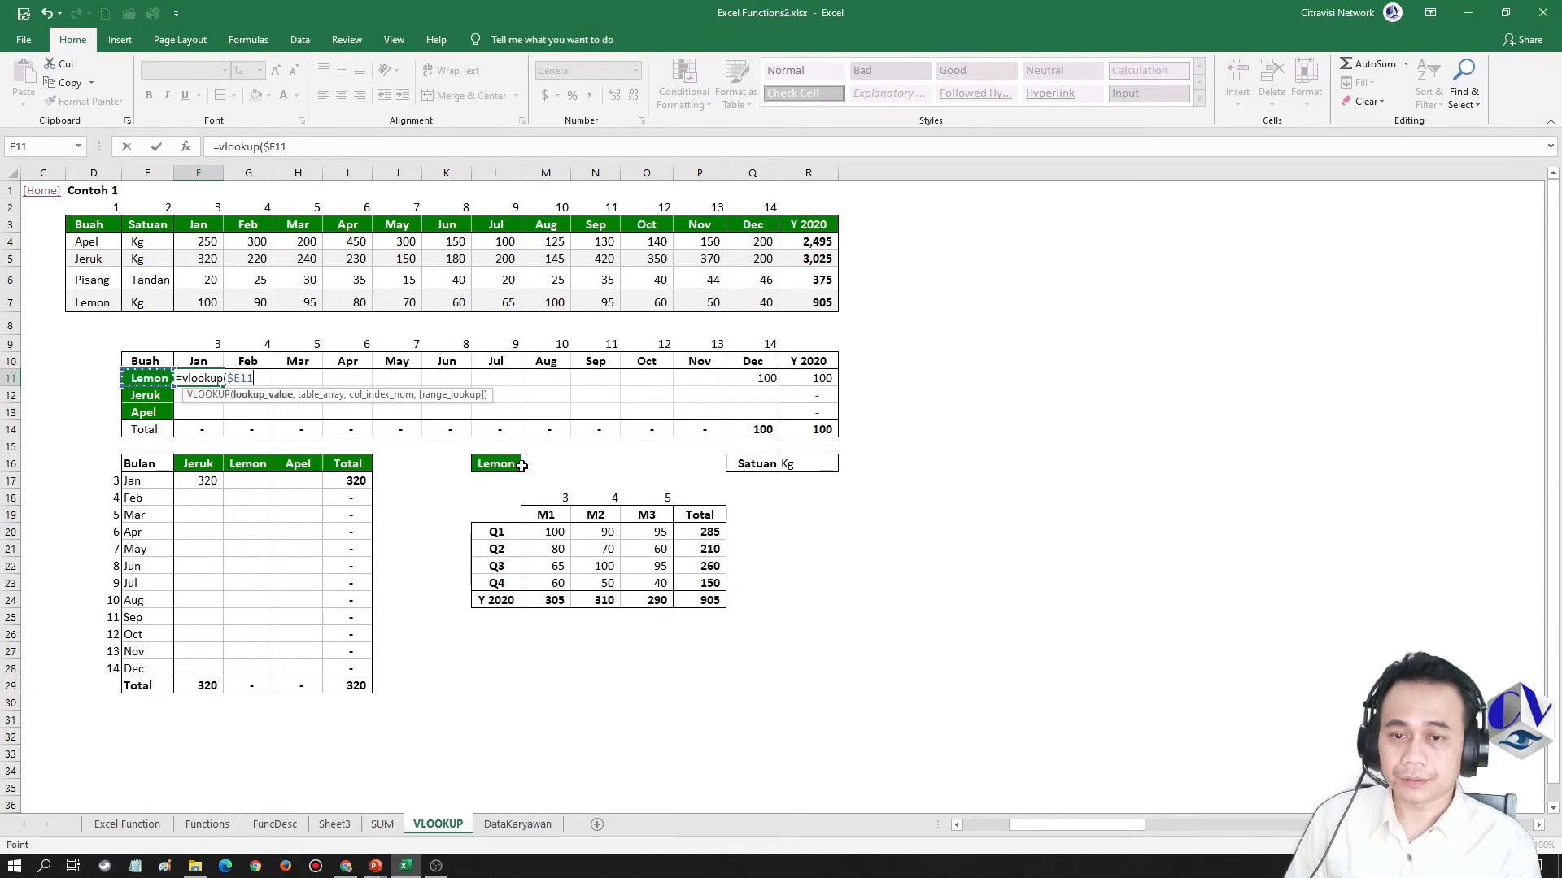
pyautogui.write(',')
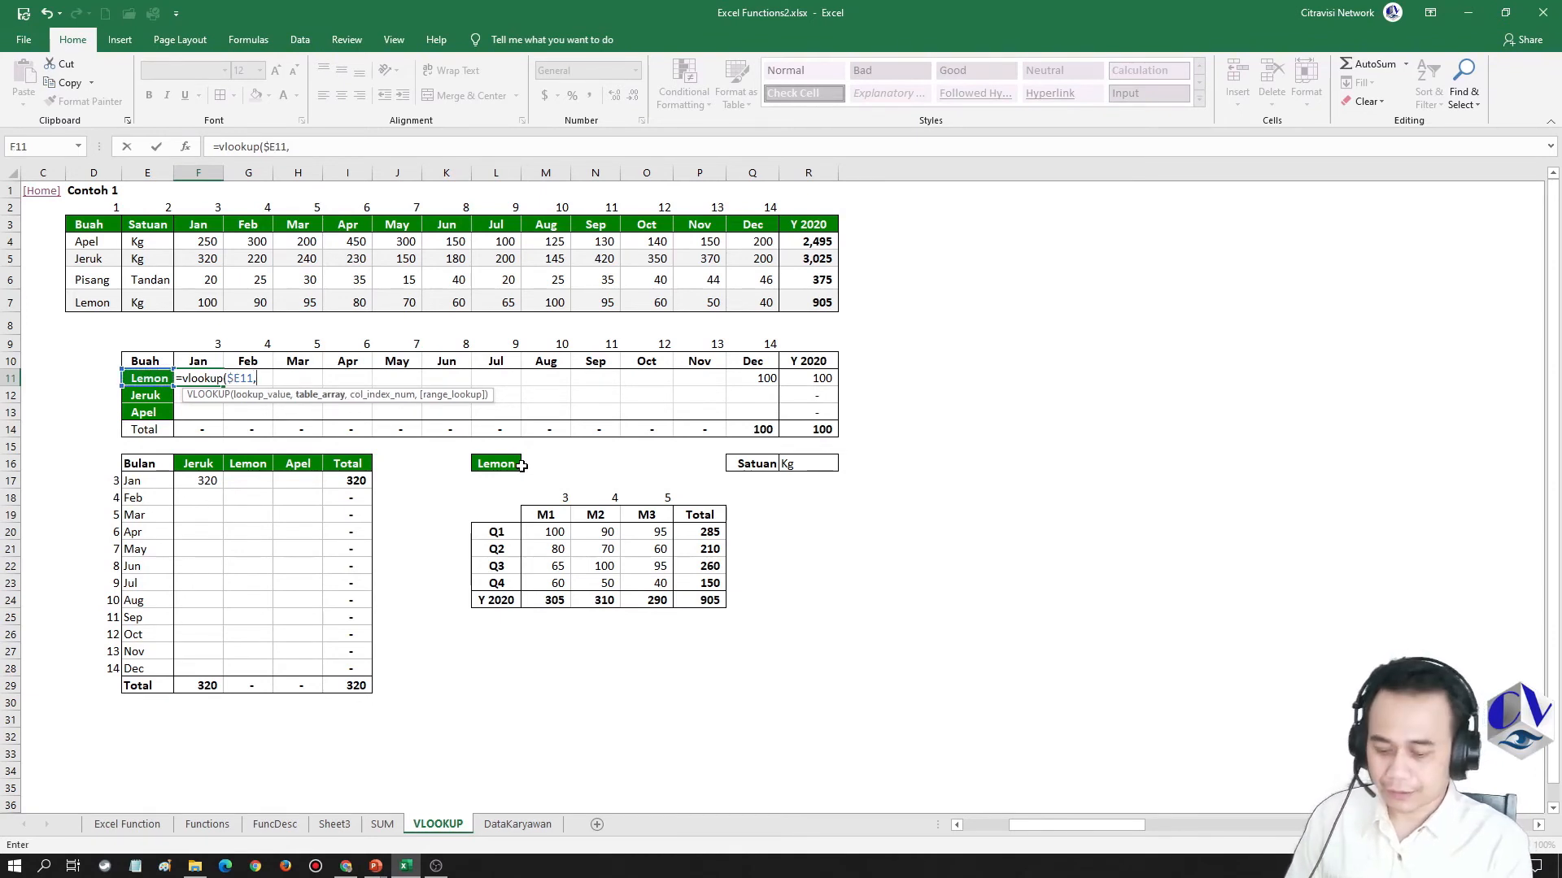
pyautogui.write('Penjualan')
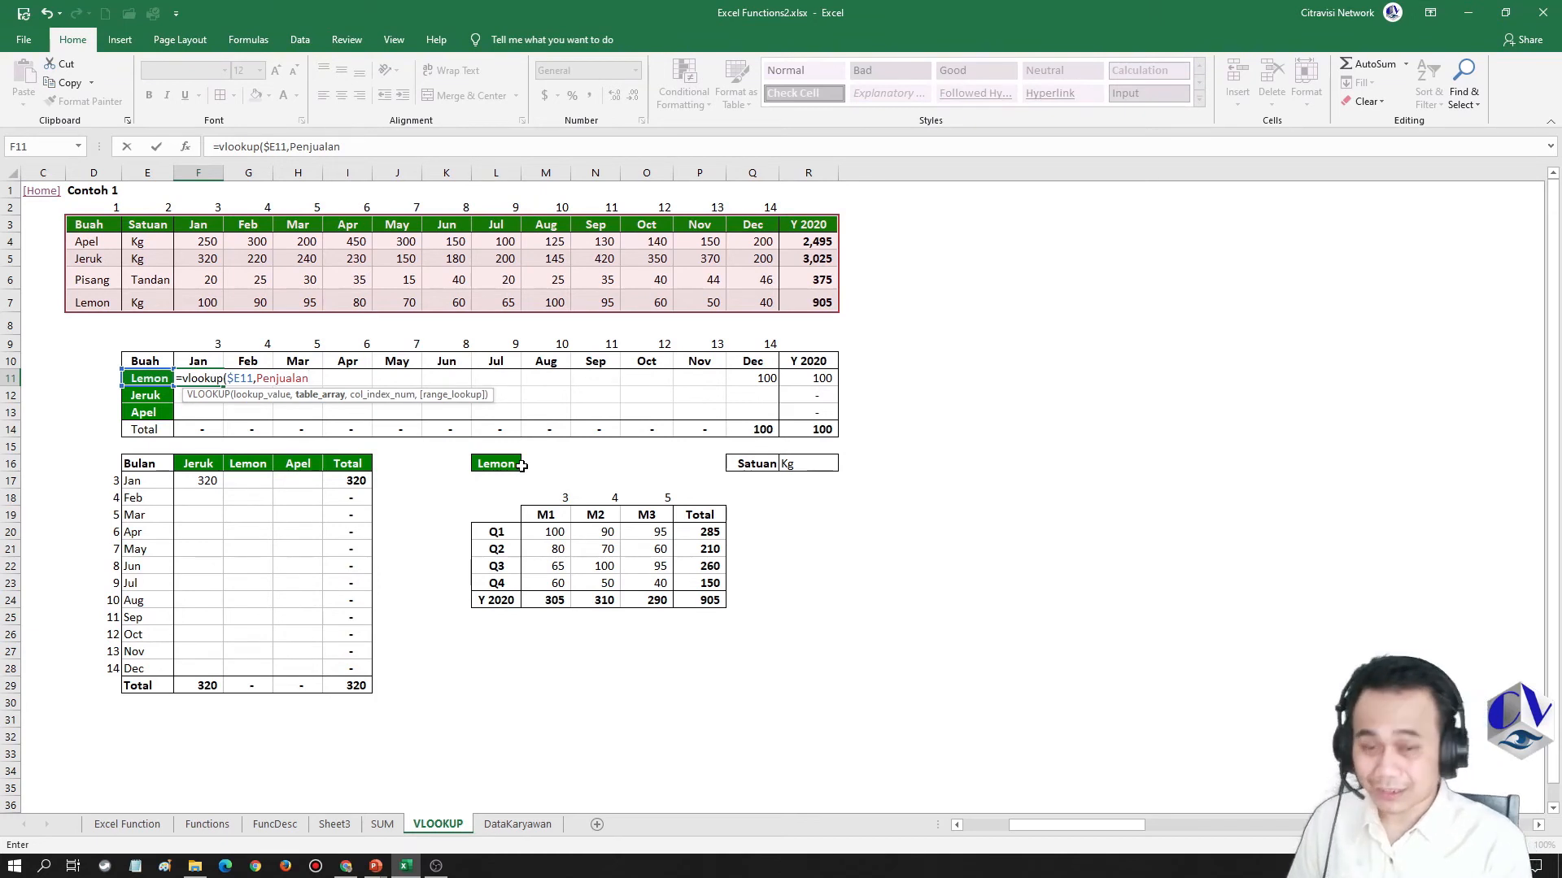
pyautogui.write(',')
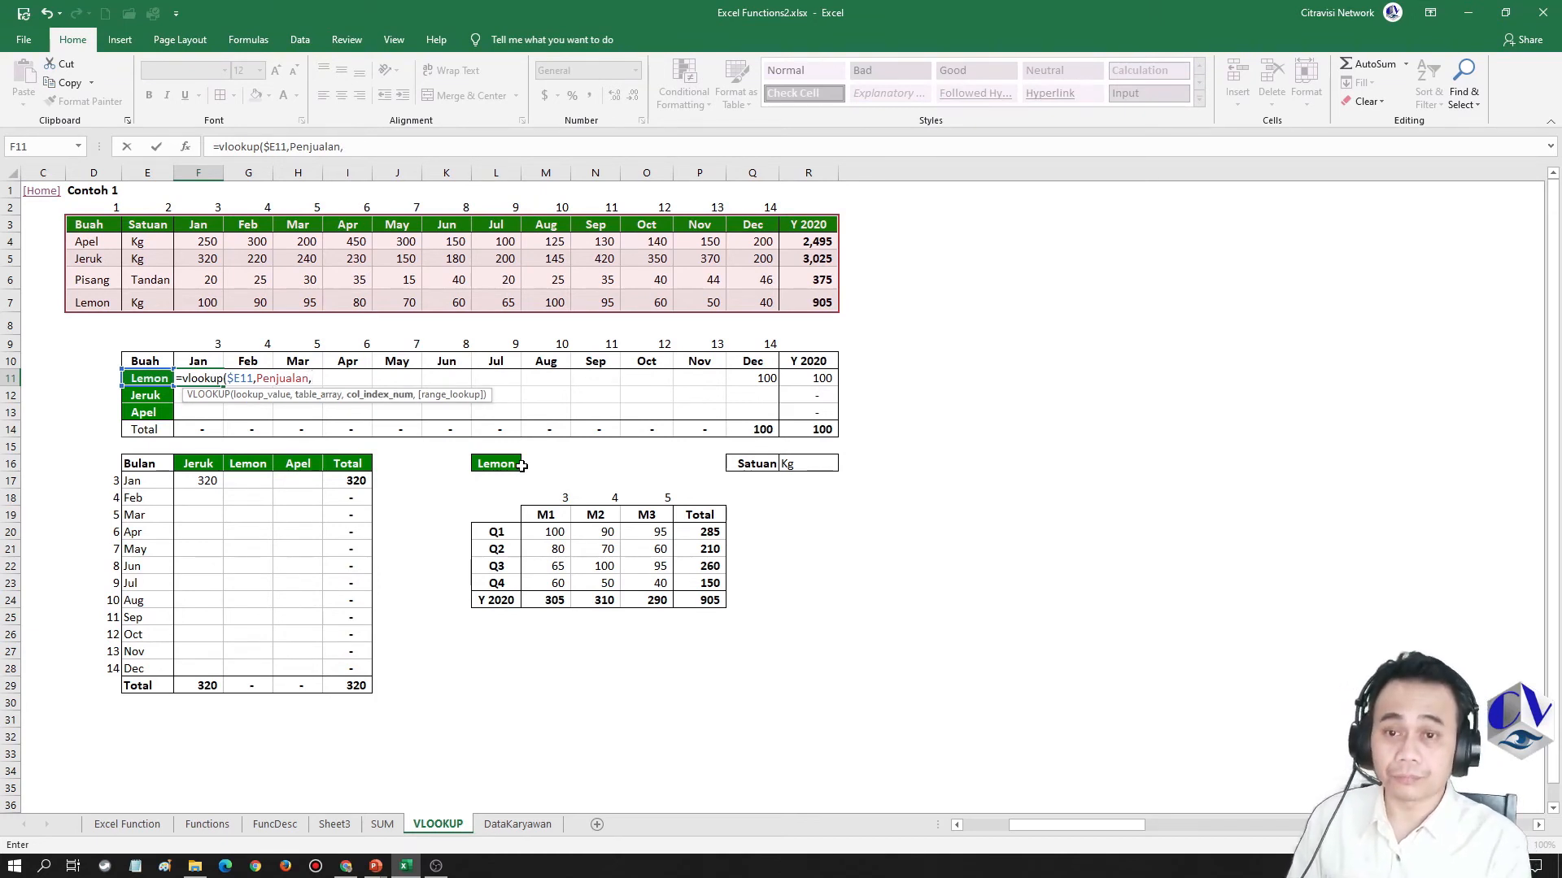
pyautogui.write('F$9,0')
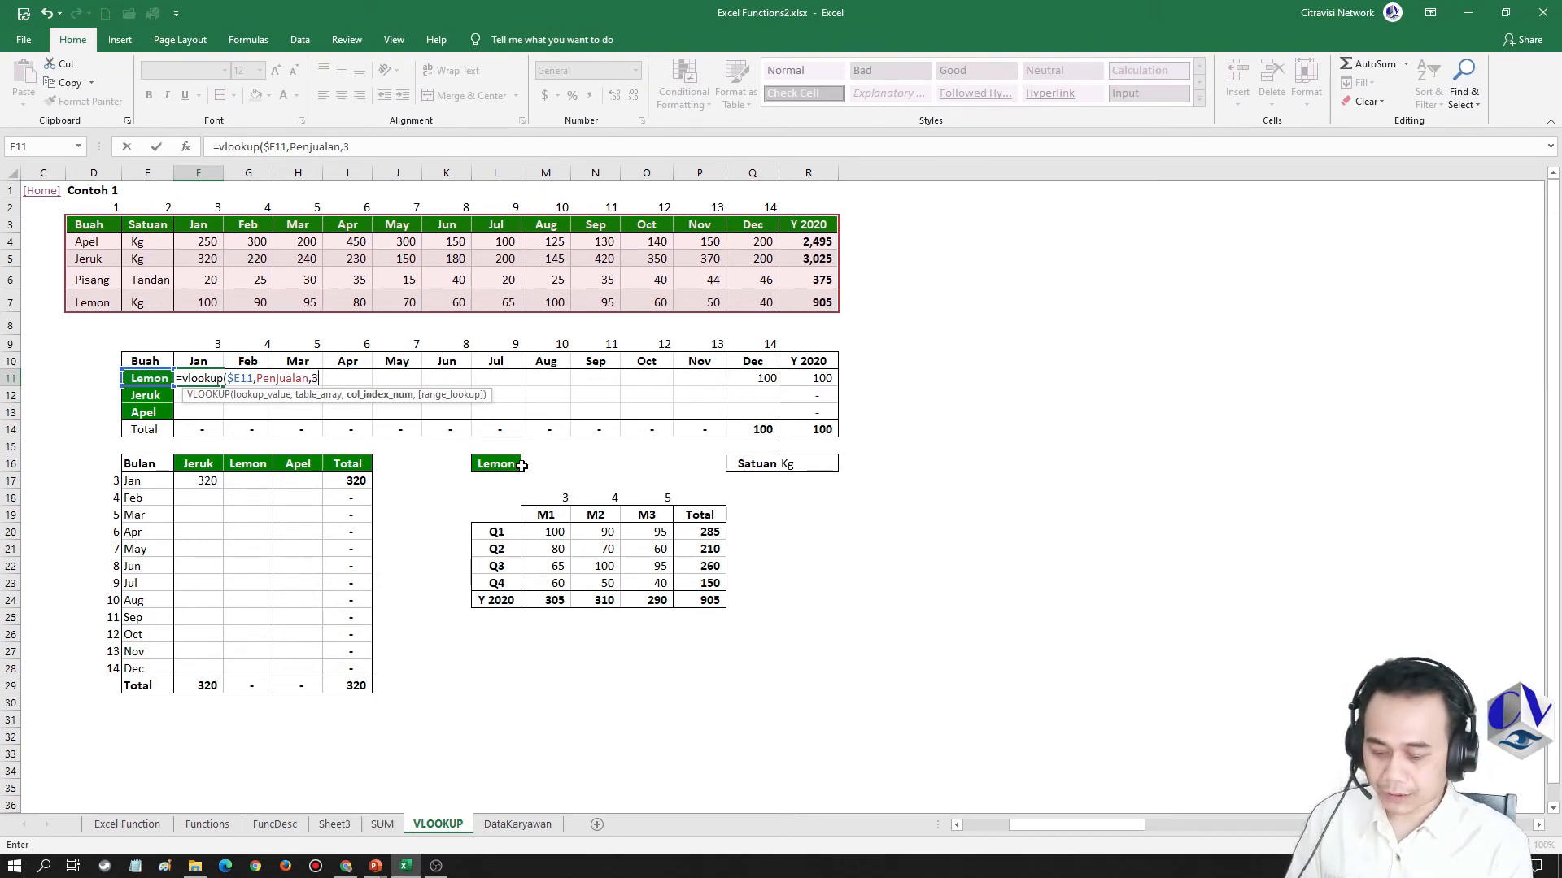
pyautogui.press('Return')
pyautogui.press('Up')
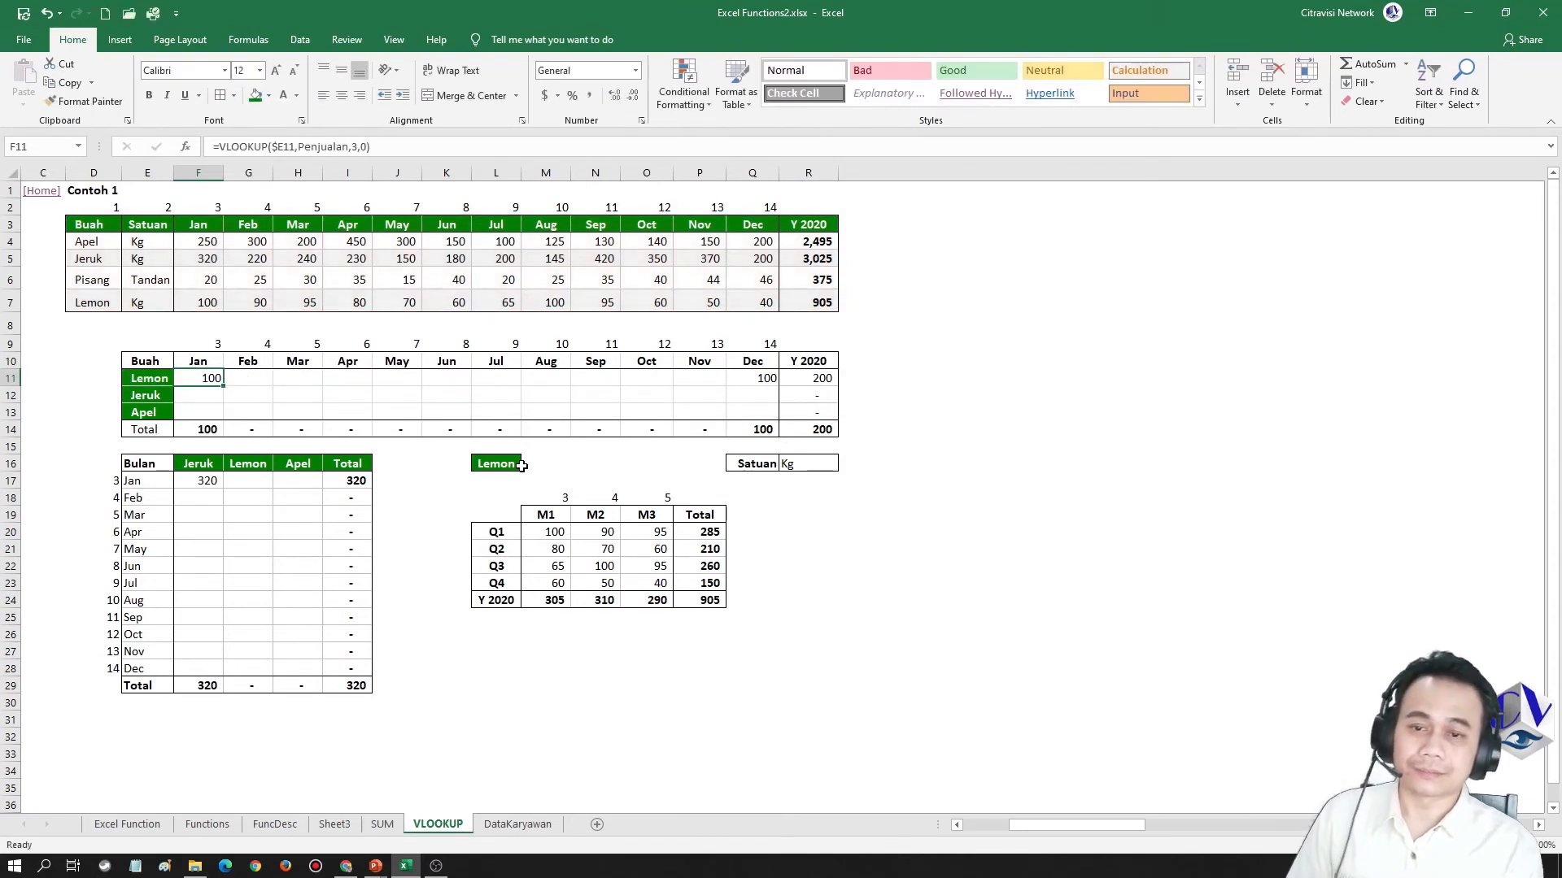
# Replace the column index in the F11 VLOOKUP formula with the row-locked reference F$9
pyautogui.press('F2')
pyautogui.press('Left')
pyautogui.press('Left')
pyautogui.press('Left')
pyautogui.press('BackSpace')
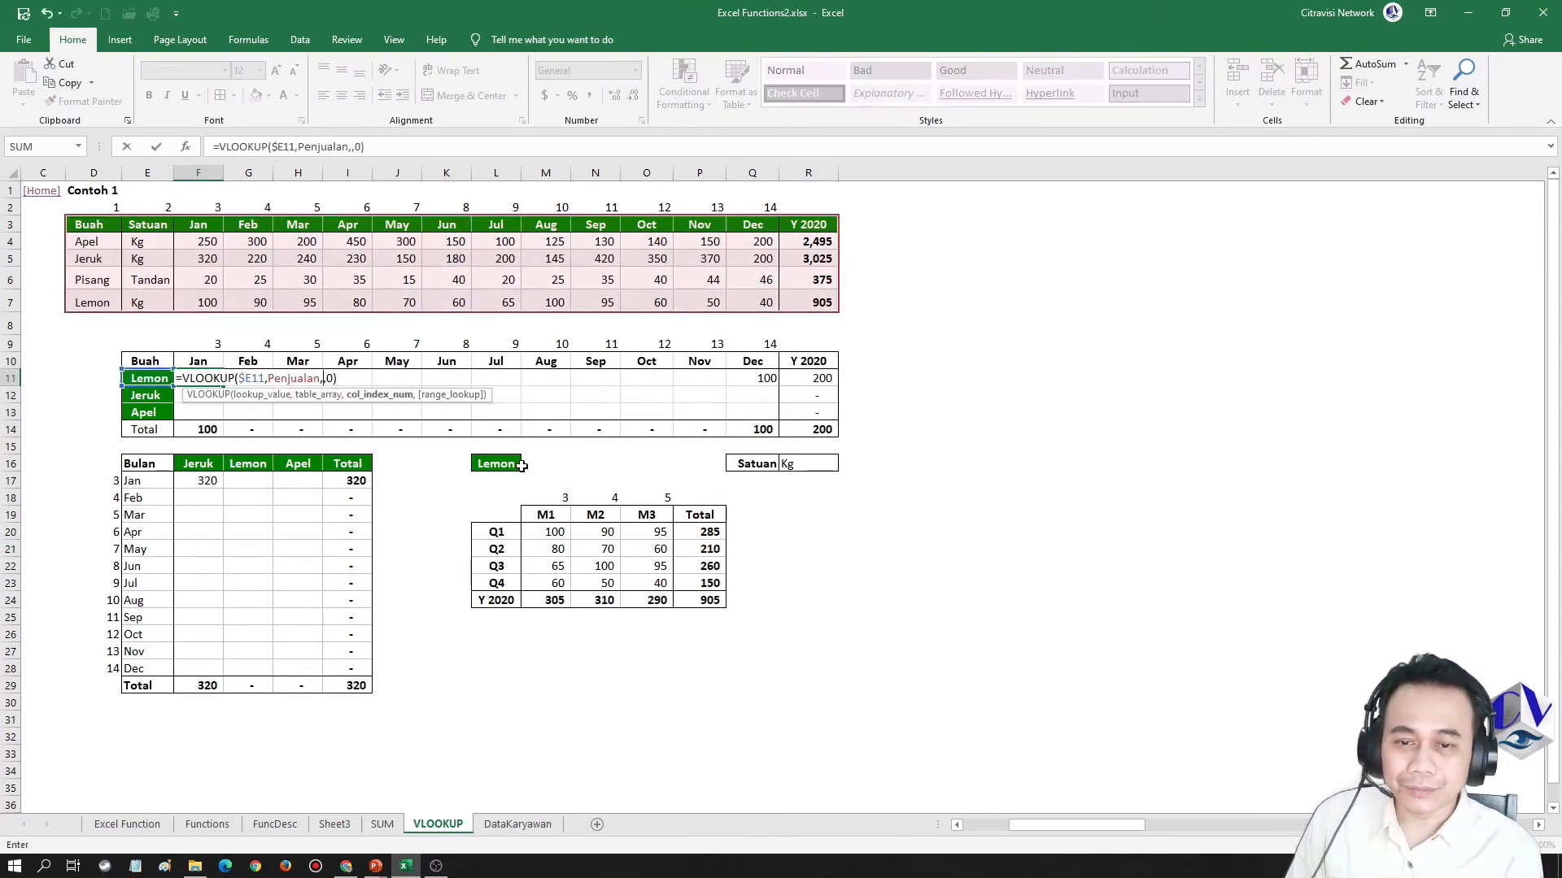
pyautogui.press('Up')
pyautogui.press('Up')
pyautogui.press('F4')
pyautogui.press('F4')
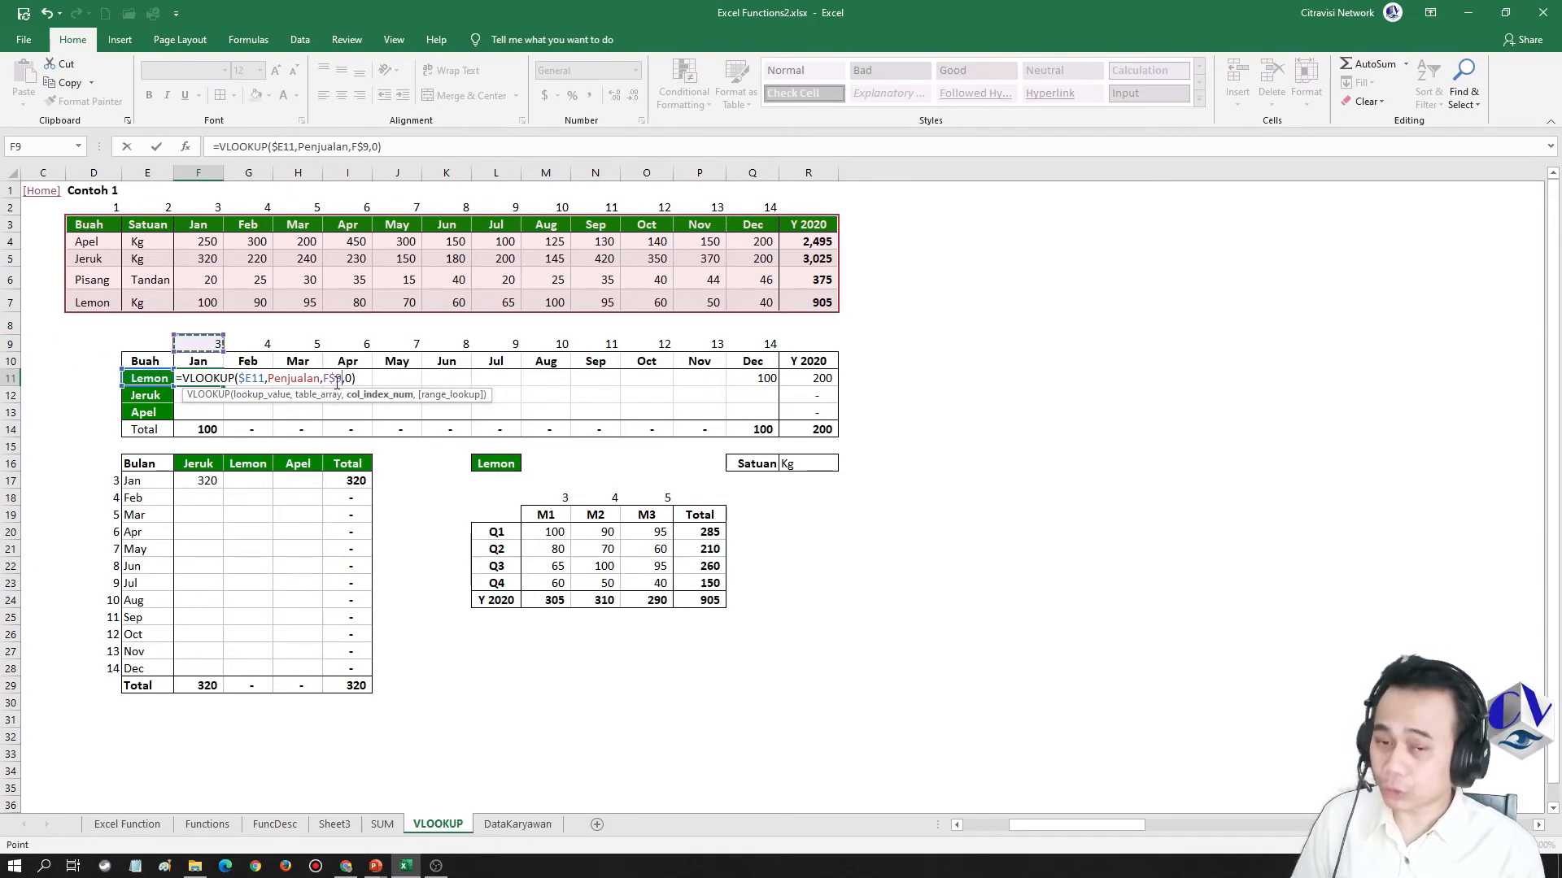
pyautogui.press('Return')
pyautogui.press('Up')
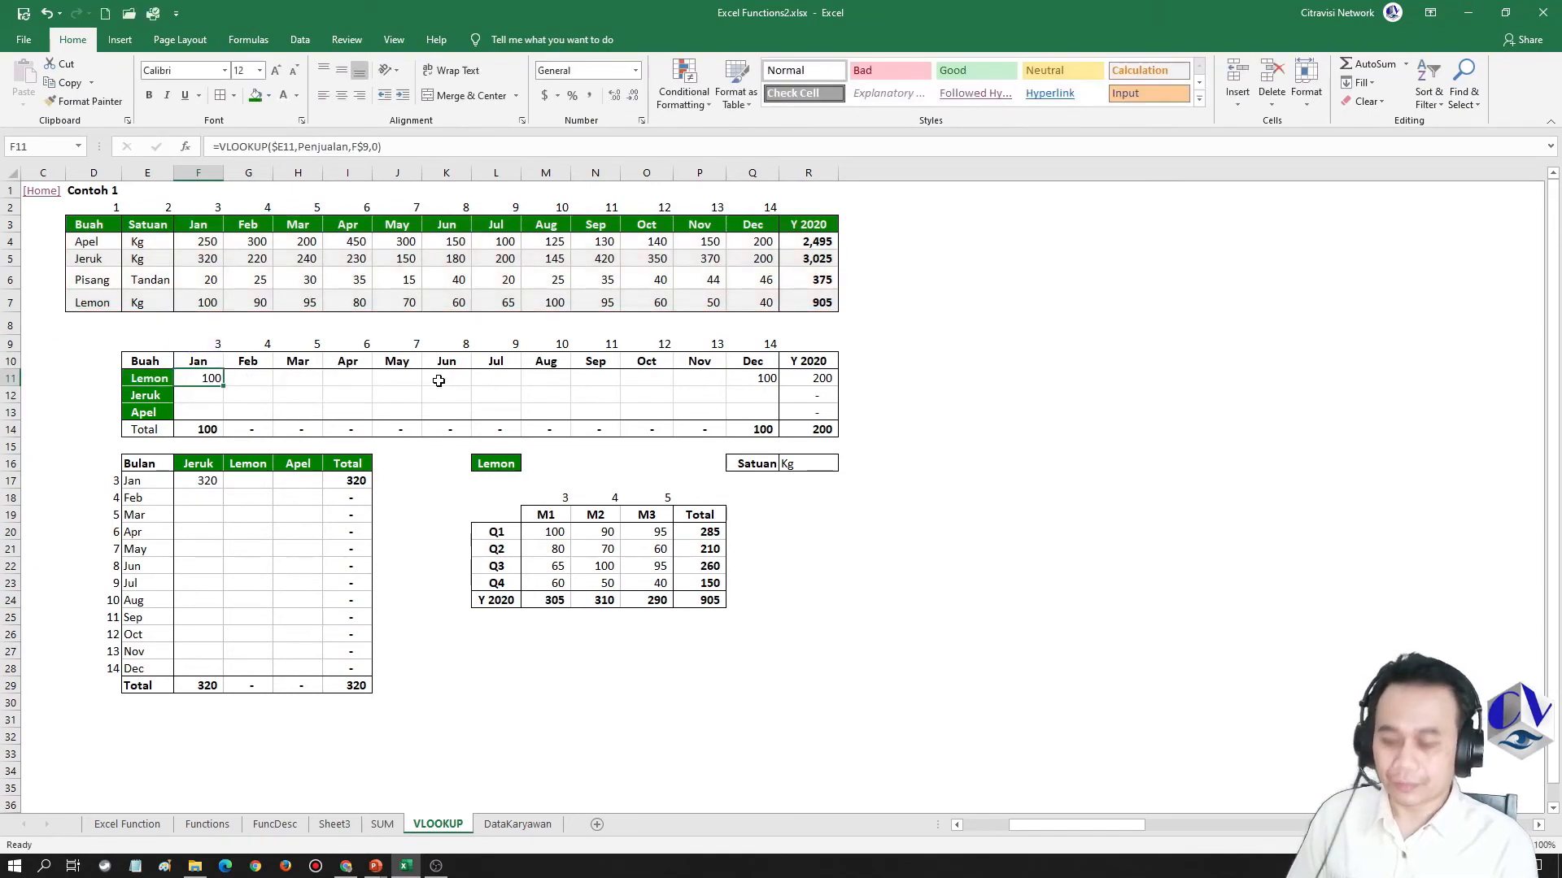
# Review the row-locked column index, the Penjualan name and the column-locked lookup value in the F11 formula
pyautogui.press('F2')
pyautogui.press('Left')
pyautogui.press('Left')
pyautogui.press('Left')
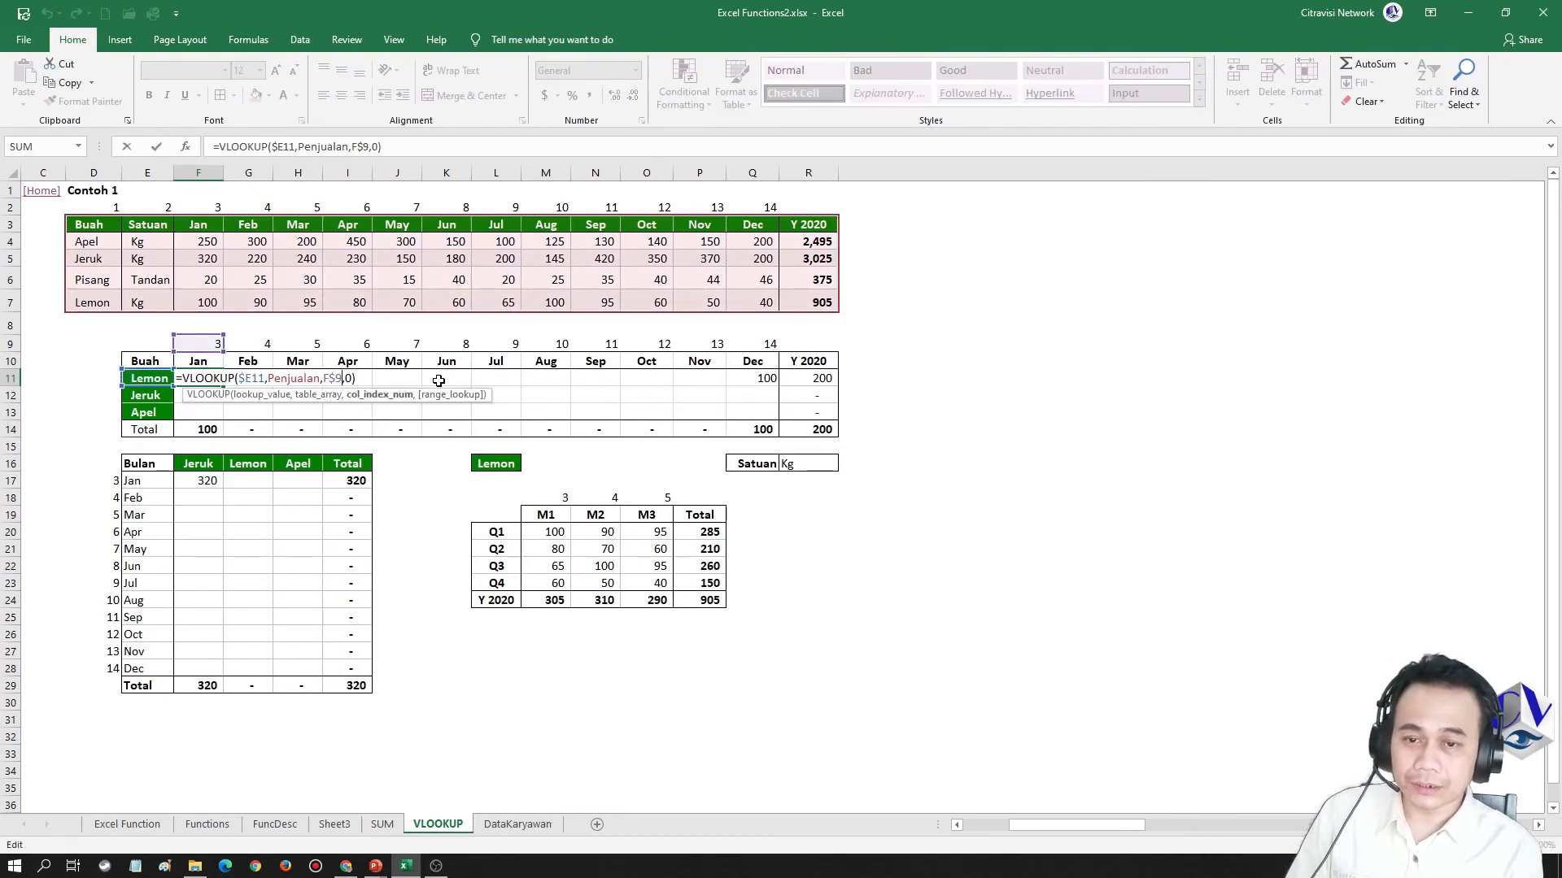
pyautogui.press('Left')
pyautogui.press('Left')
pyautogui.press('Left')
pyautogui.press('Left')
pyautogui.press('Left')
pyautogui.press('Left')
pyautogui.press('Left')
pyautogui.press('Left')
pyautogui.press('Left')
pyautogui.press('Left')
pyautogui.press('Left')
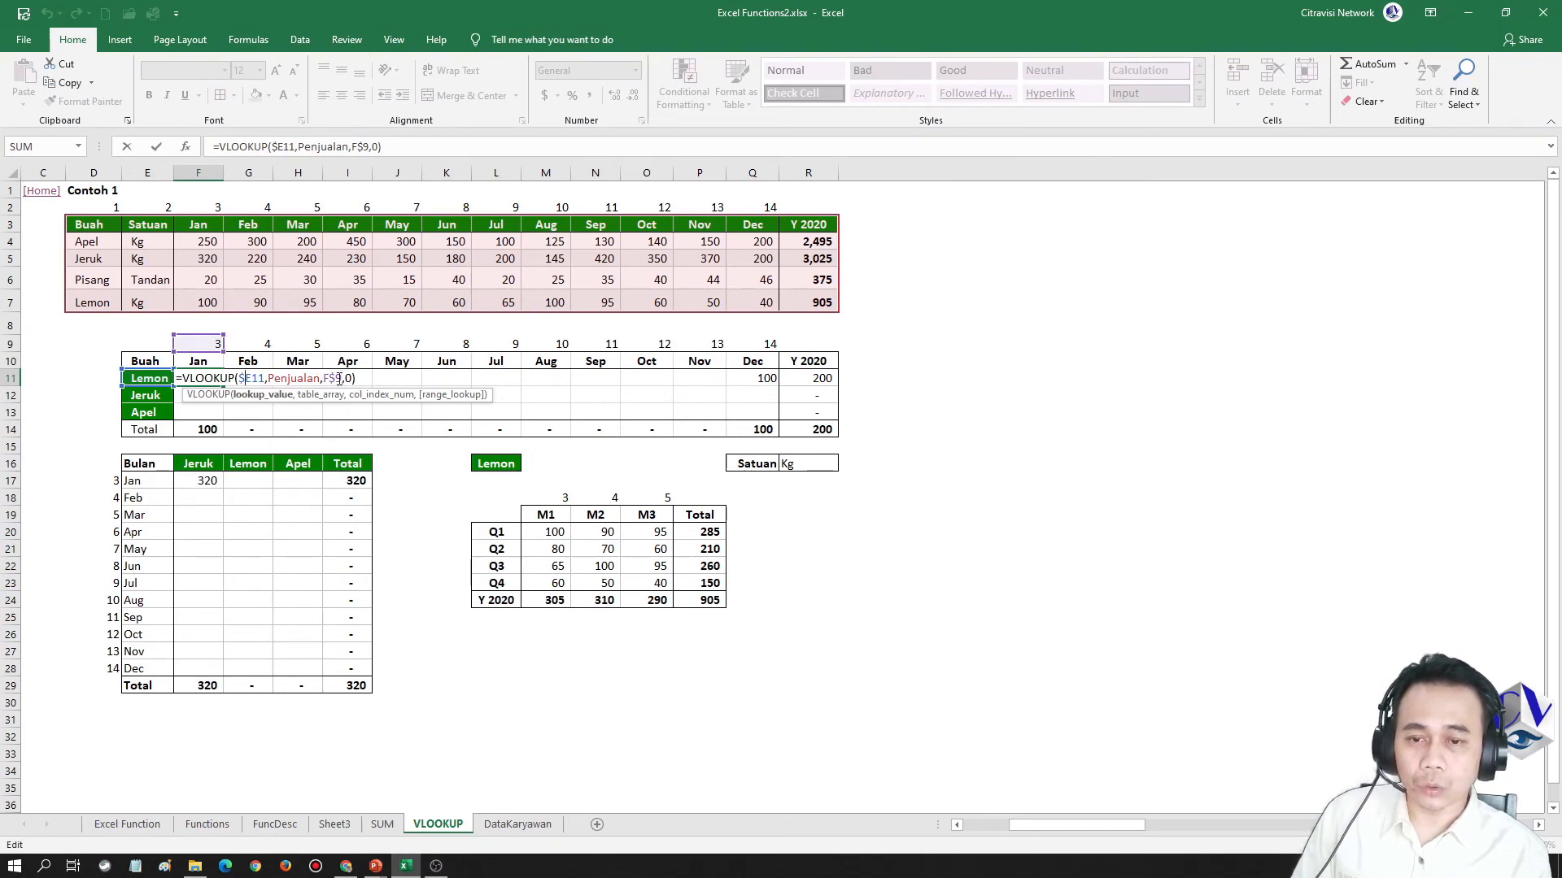
pyautogui.hotkey('ctrl', 'Return')
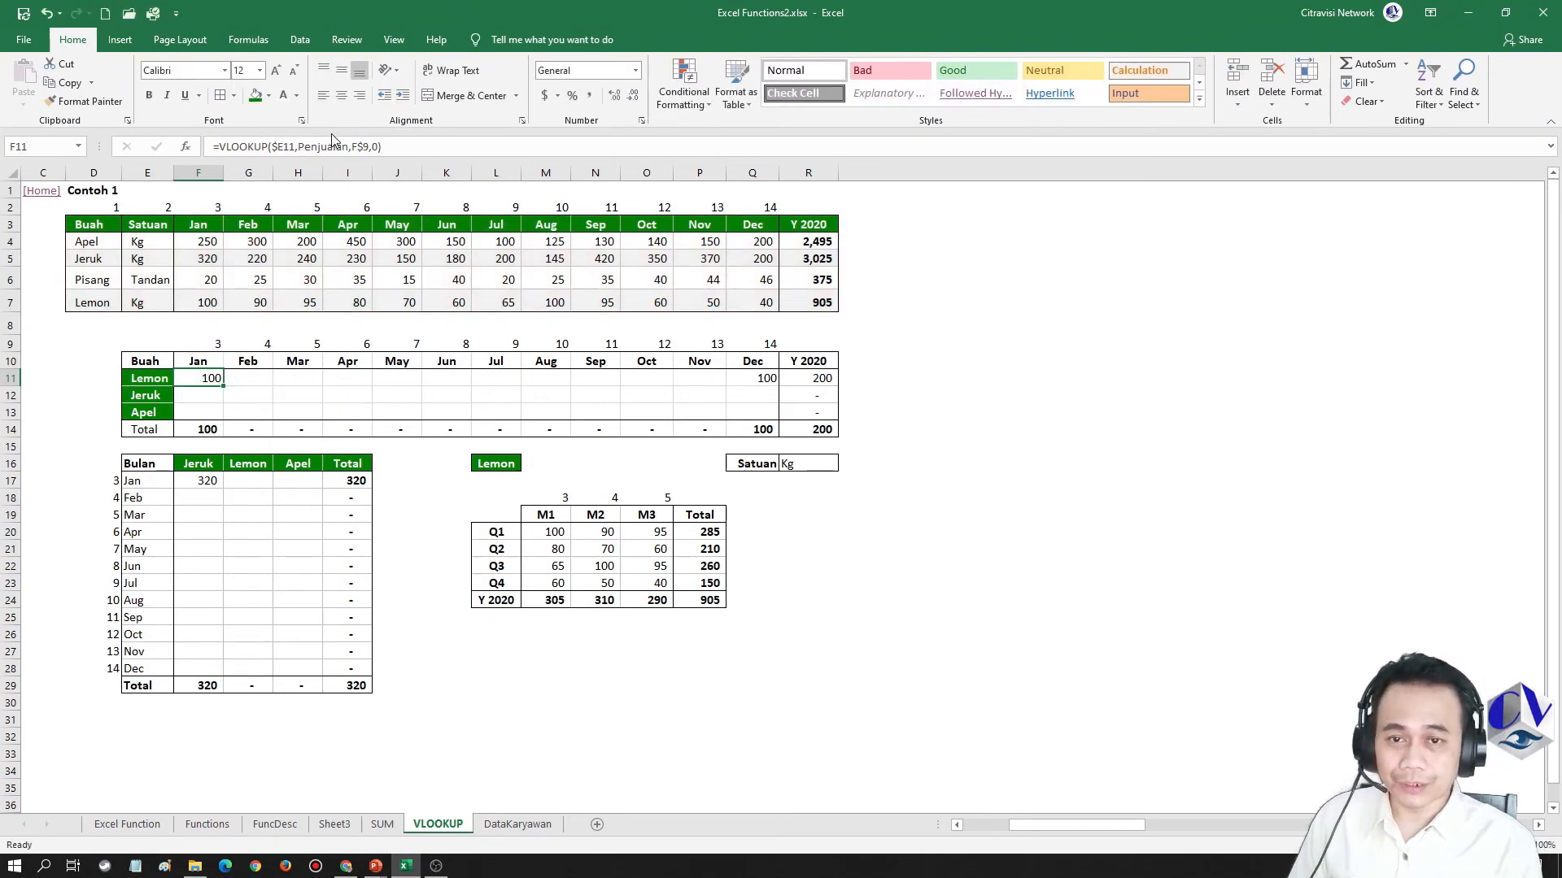
# Copy the F11 formula and paste only the formula across F11:Q13 for all three fruits and twelve months
pyautogui.hotkey('ctrl', 'c')
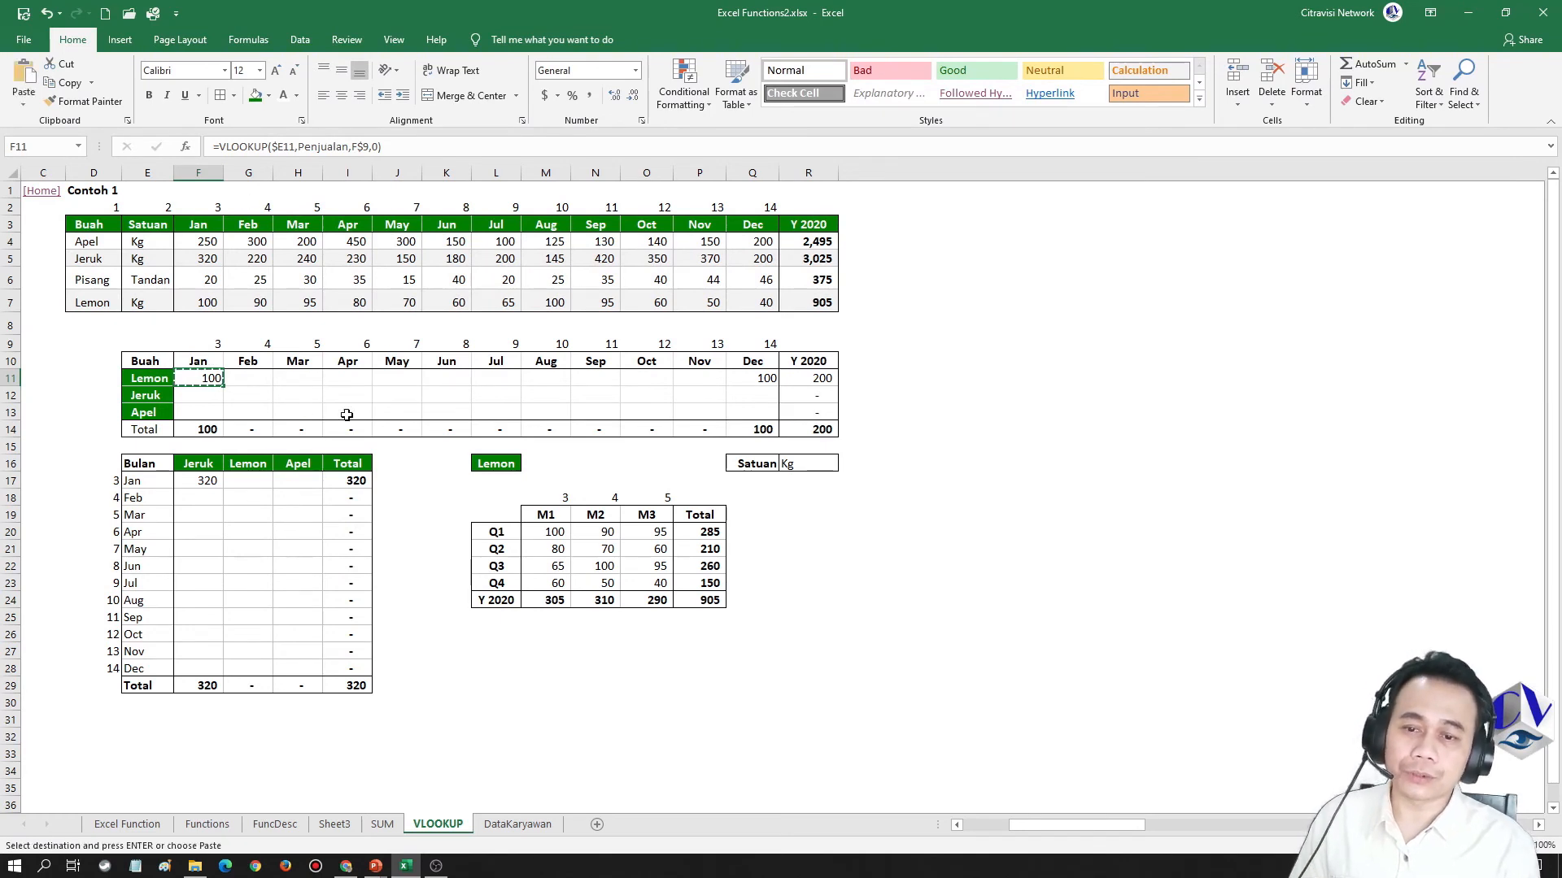
pyautogui.hotkey('shift', 'Down')
pyautogui.hotkey('shift', 'Down')
pyautogui.hotkey('shift', 'Right')
pyautogui.hotkey('shift', 'Right')
pyautogui.hotkey('shift', 'Right')
pyautogui.hotkey('shift', 'Right')
pyautogui.hotkey('shift', 'Right')
pyautogui.hotkey('shift', 'Right')
pyautogui.hotkey('shift', 'Right')
pyautogui.hotkey('shift', 'Right')
pyautogui.hotkey('shift', 'Right')
pyautogui.hotkey('shift', 'Right')
pyautogui.hotkey('shift', 'Right')
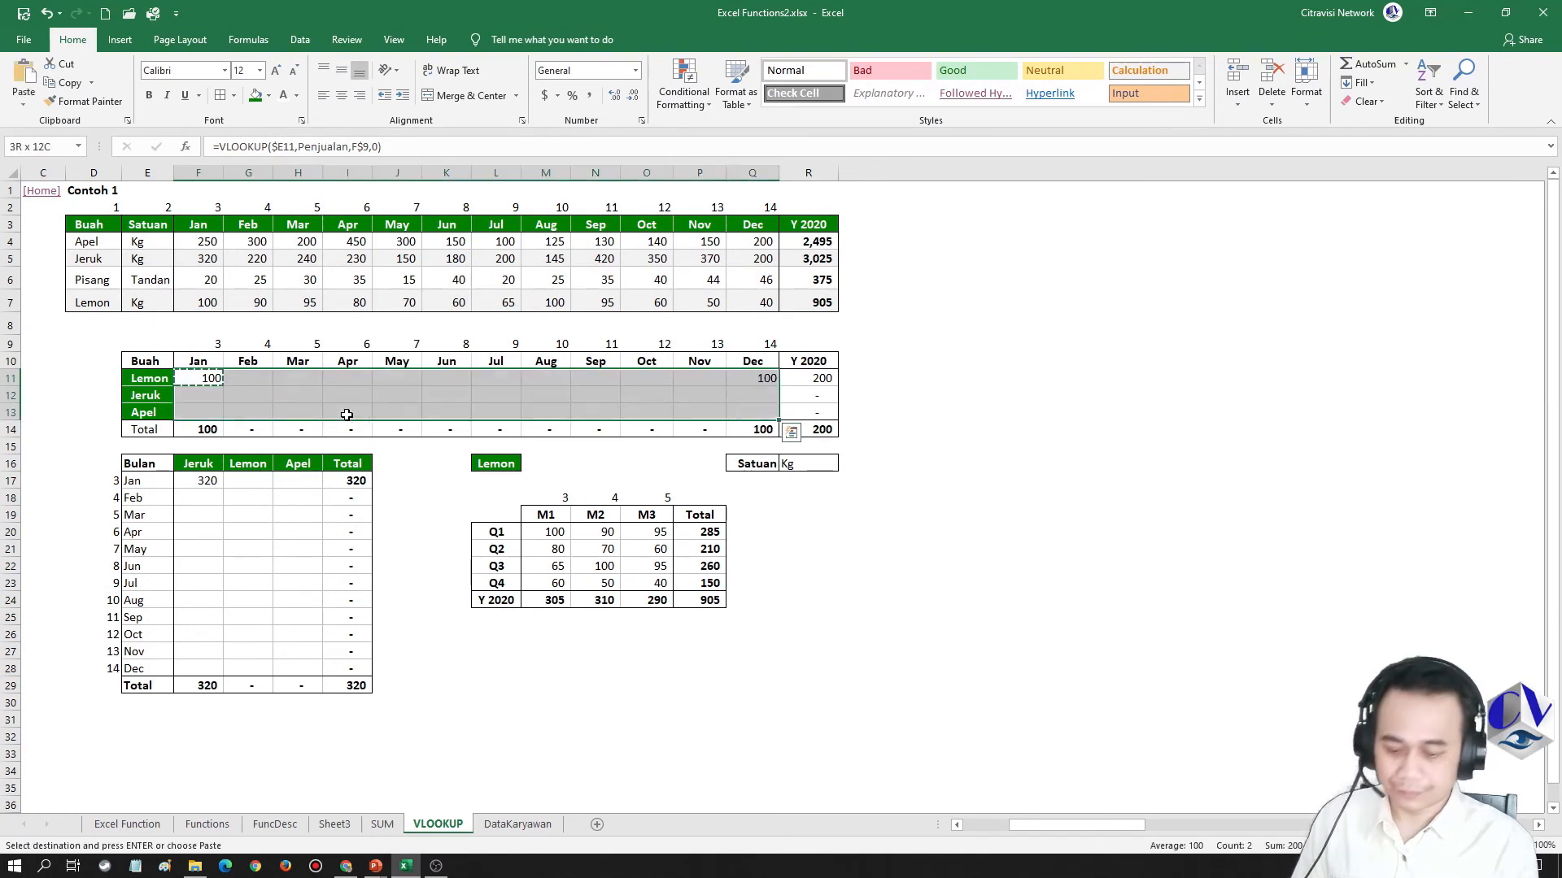
pyautogui.hotkey('shift', 'F10')
pyautogui.press('f')
pyautogui.press('Return')
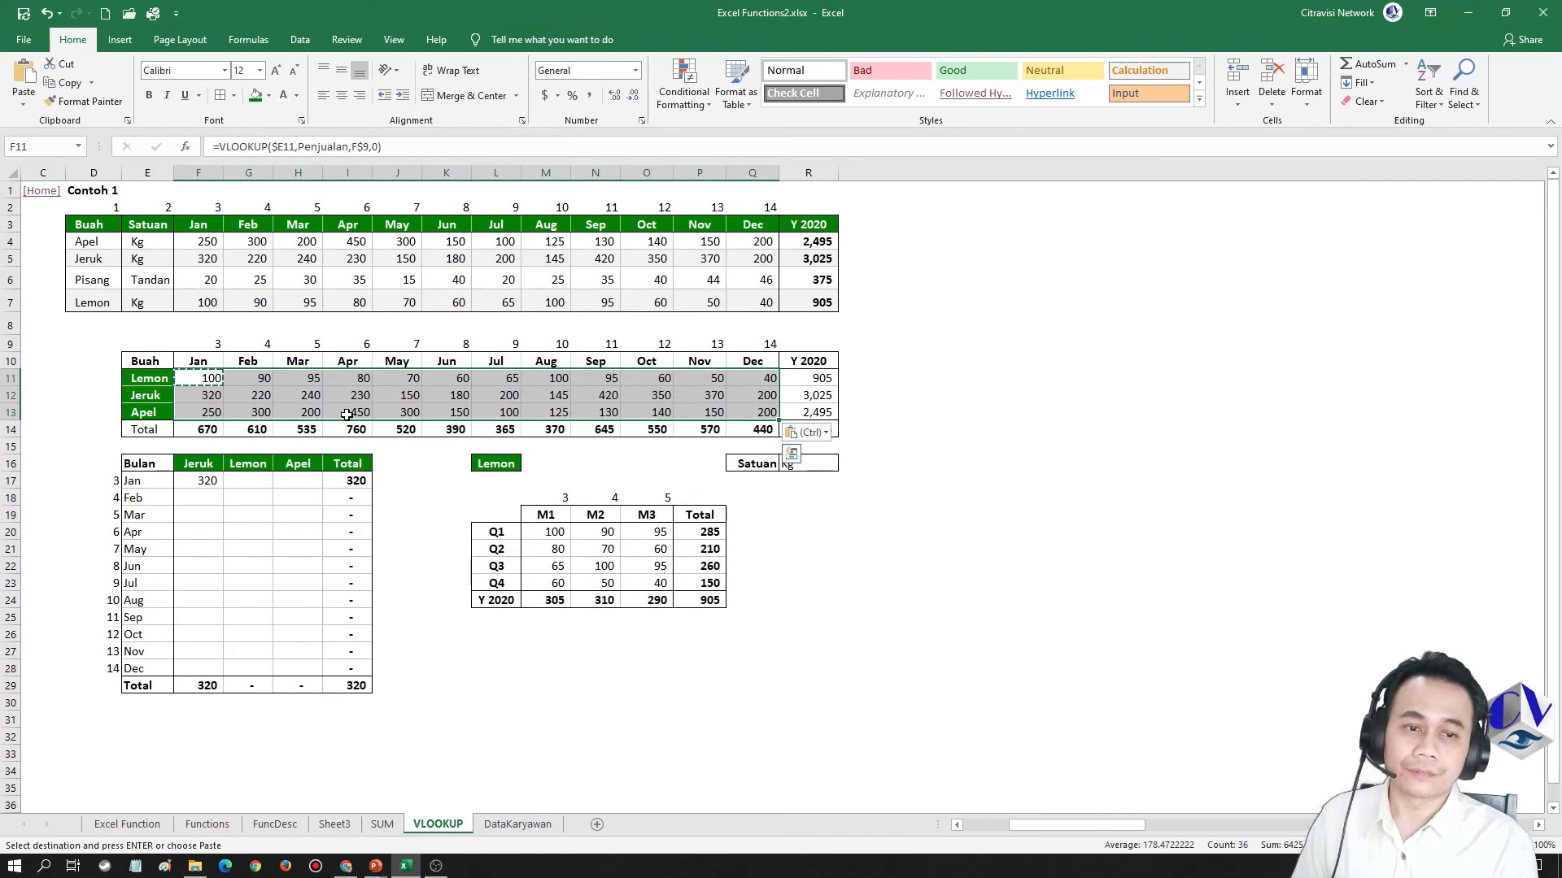
pyautogui.press('Escape')
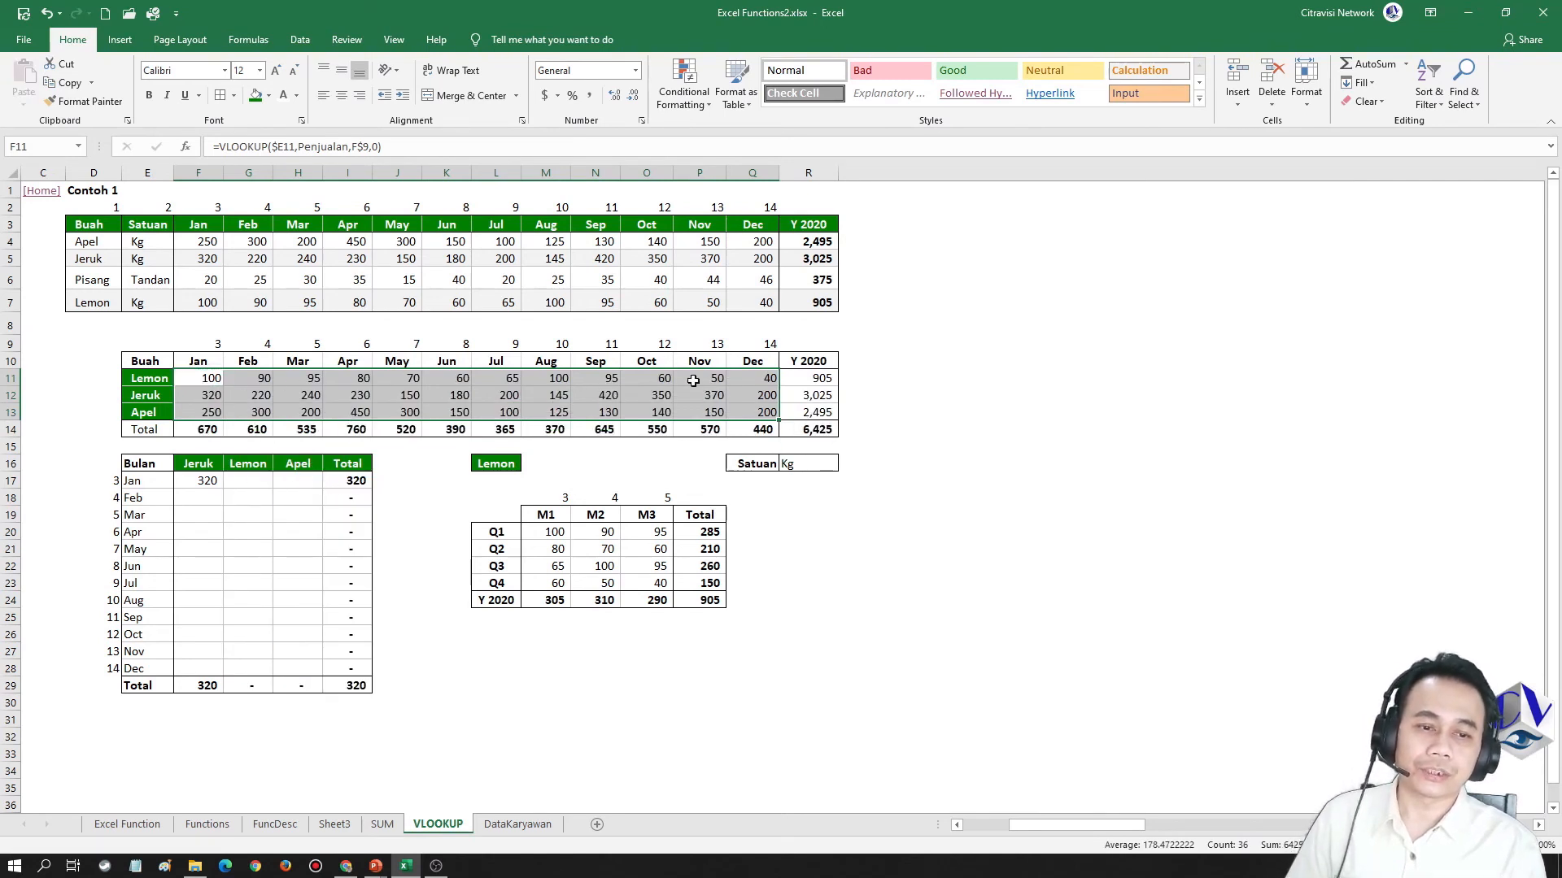
# Compare the grand total in R14 with the sum of the source table's Y 2020 totals for Apel, Jeruk and Lemon
pyautogui.click(760, 407)
pyautogui.click(823, 431)
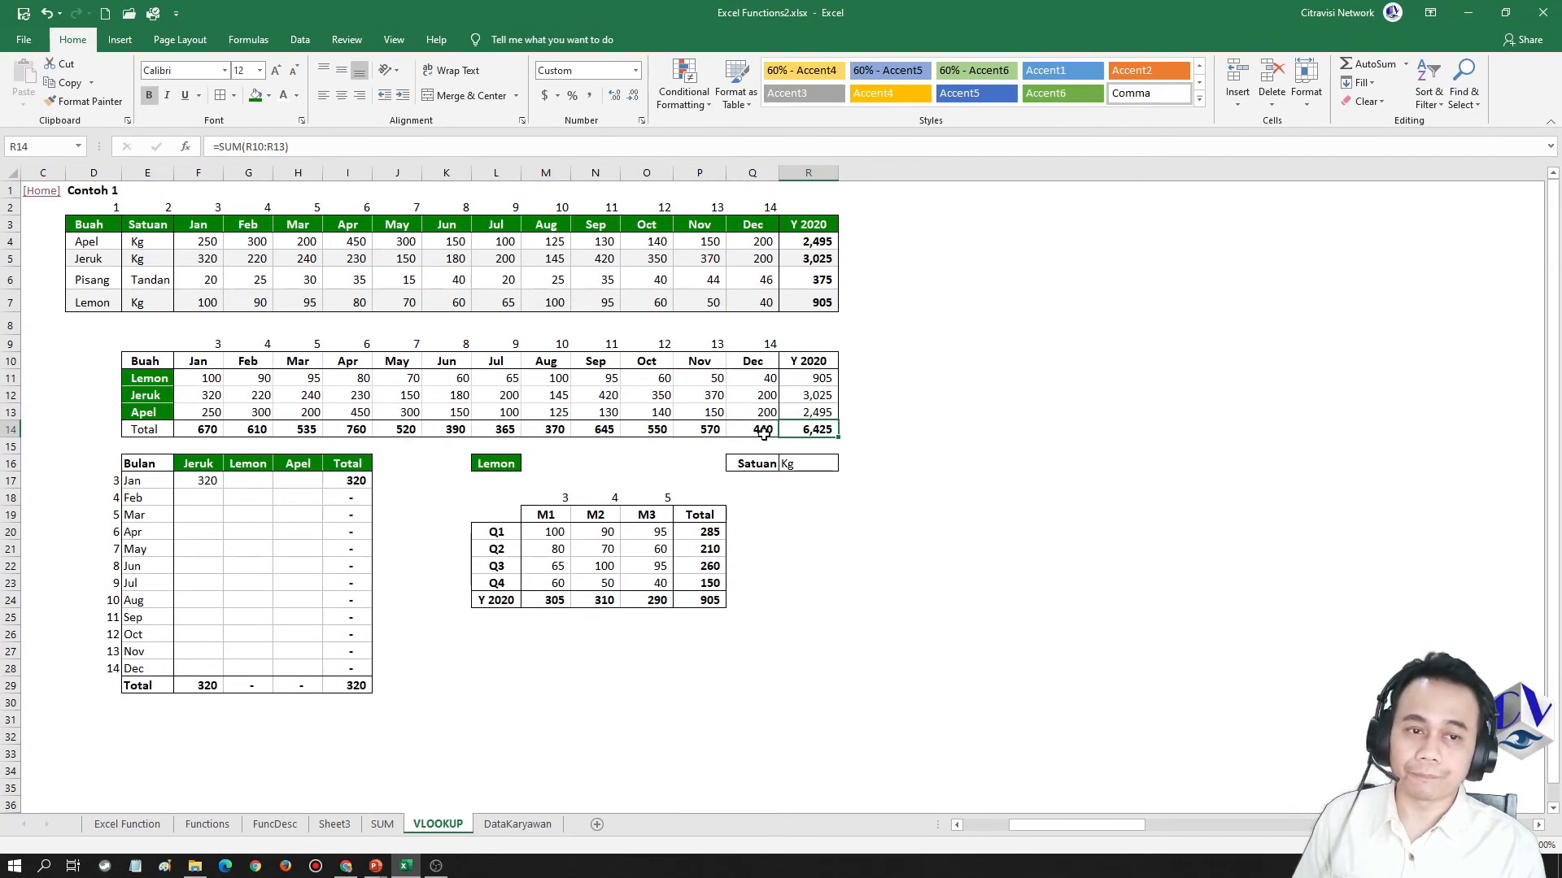
pyautogui.click(801, 241)
pyautogui.keyDown('ctrl'); pyautogui.click(806, 258); pyautogui.keyUp('ctrl')
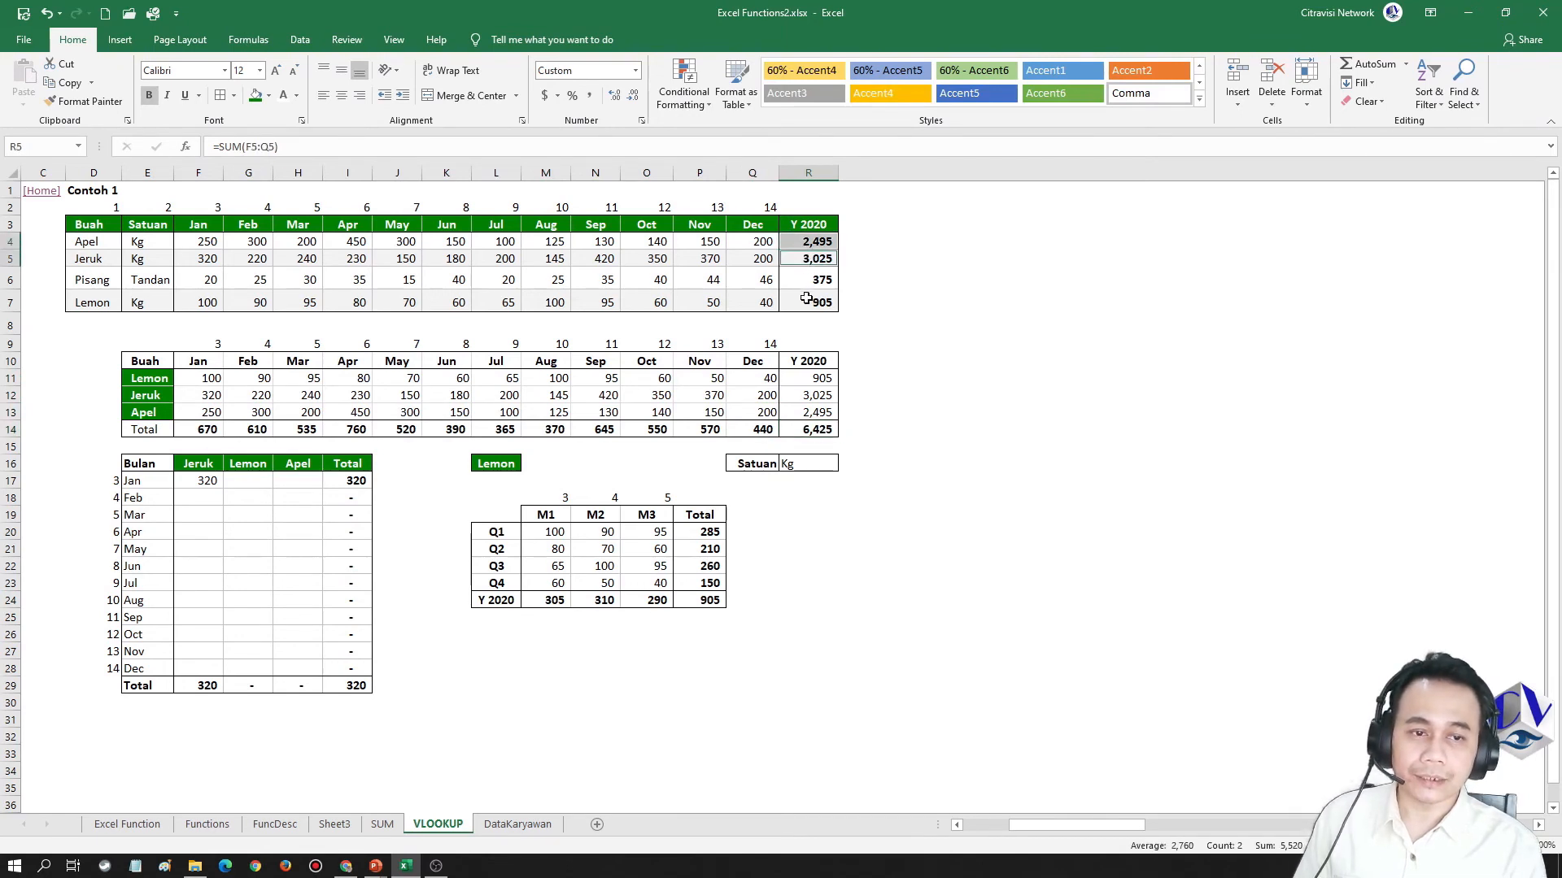
pyautogui.keyDown('ctrl'); pyautogui.click(807, 300); pyautogui.keyUp('ctrl')
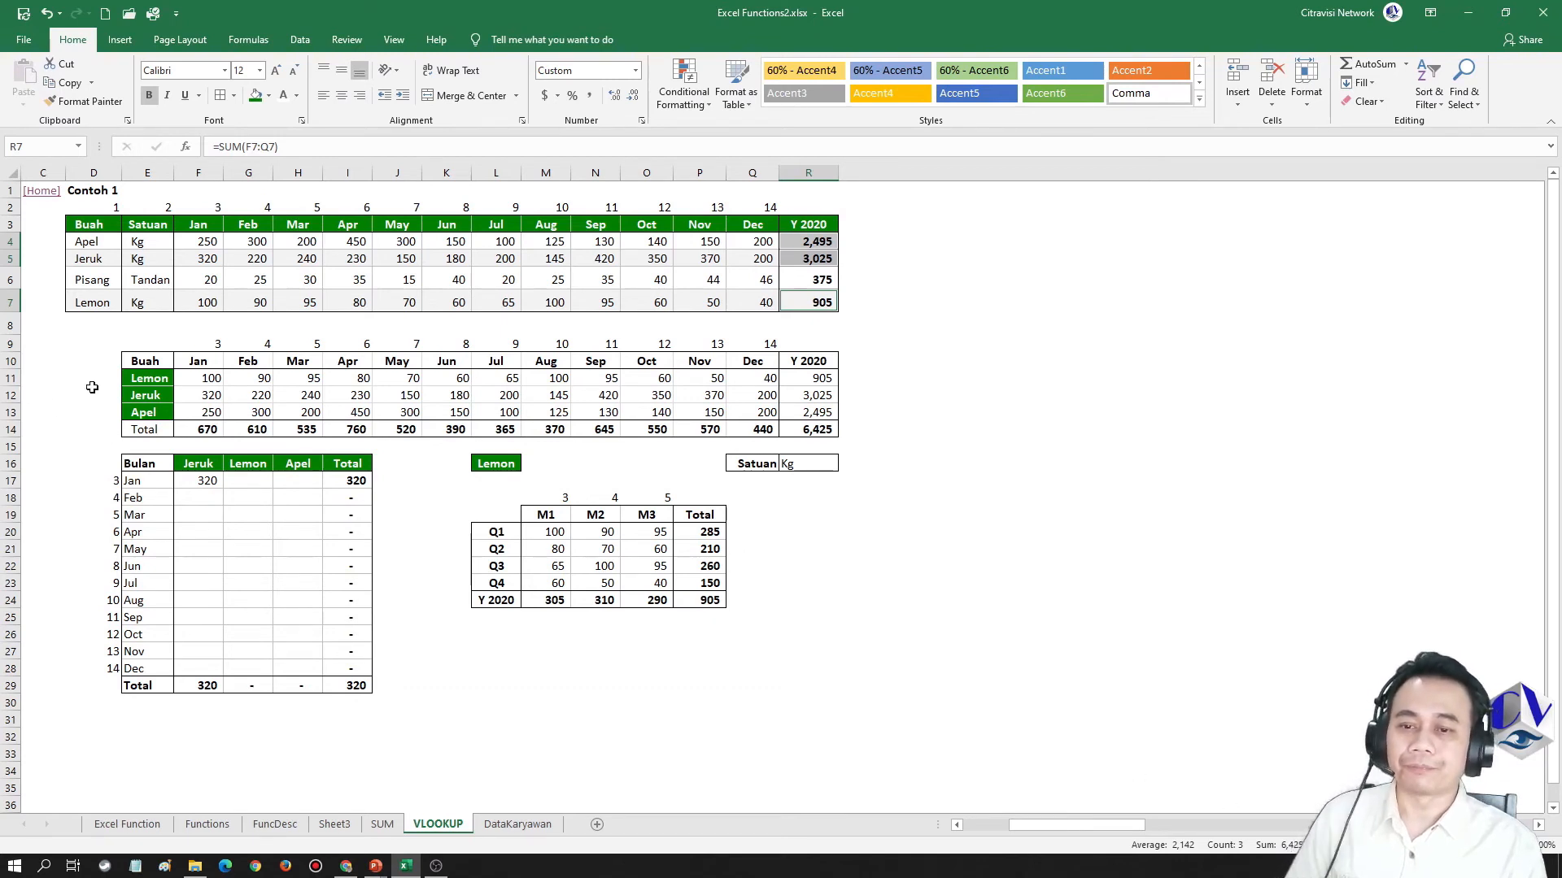
# Inspect the Penjualan-based formulas in F11 and G11, and switch back to the TIP slide in PowerPoint
pyautogui.click(211, 379)
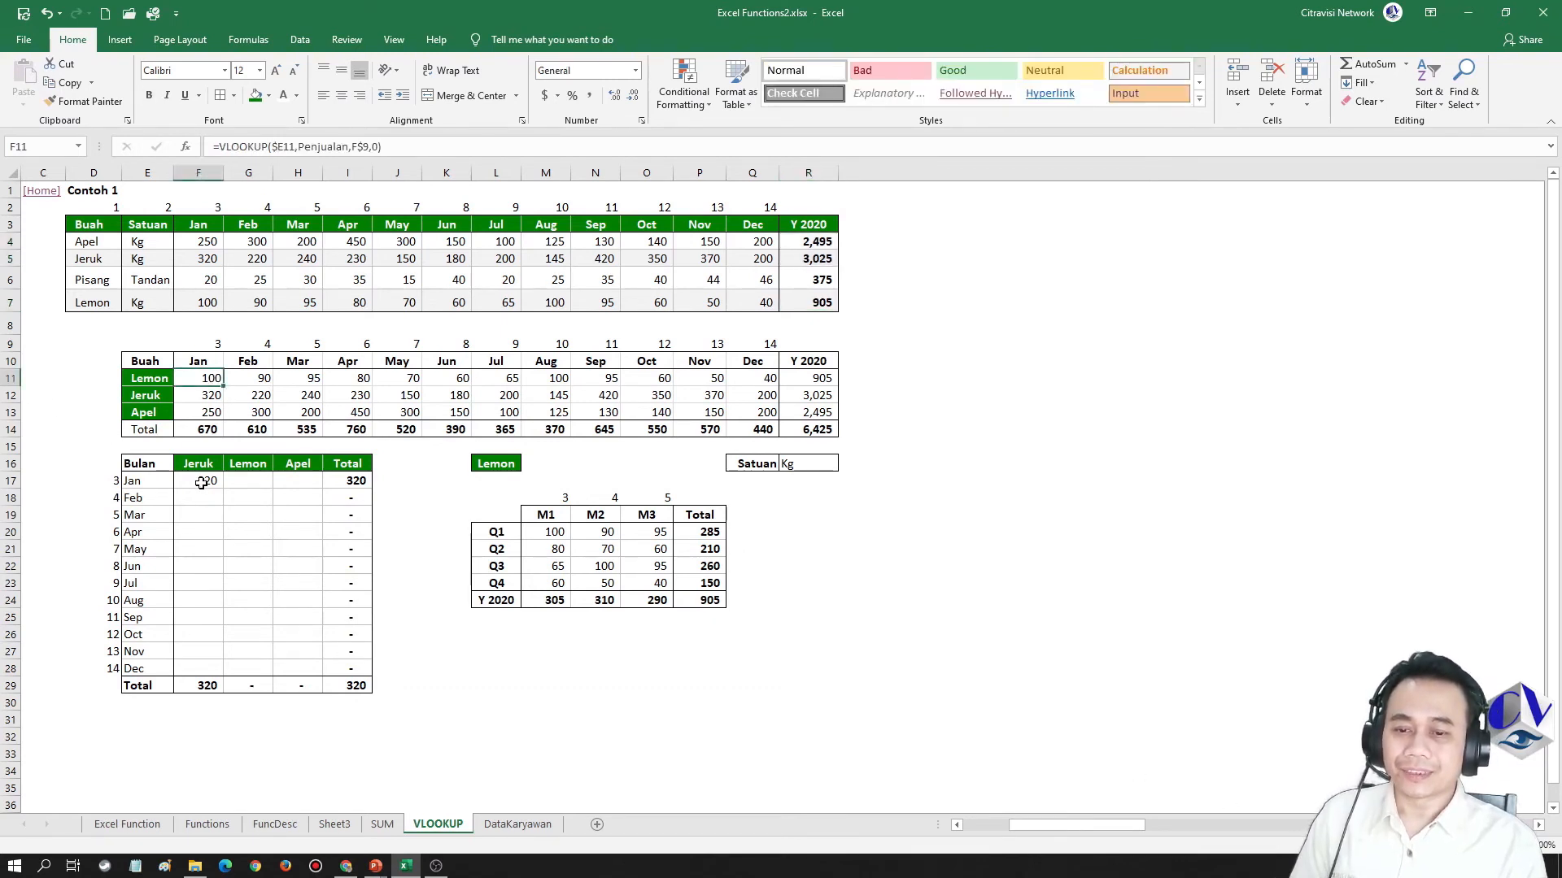
pyautogui.press('Right')
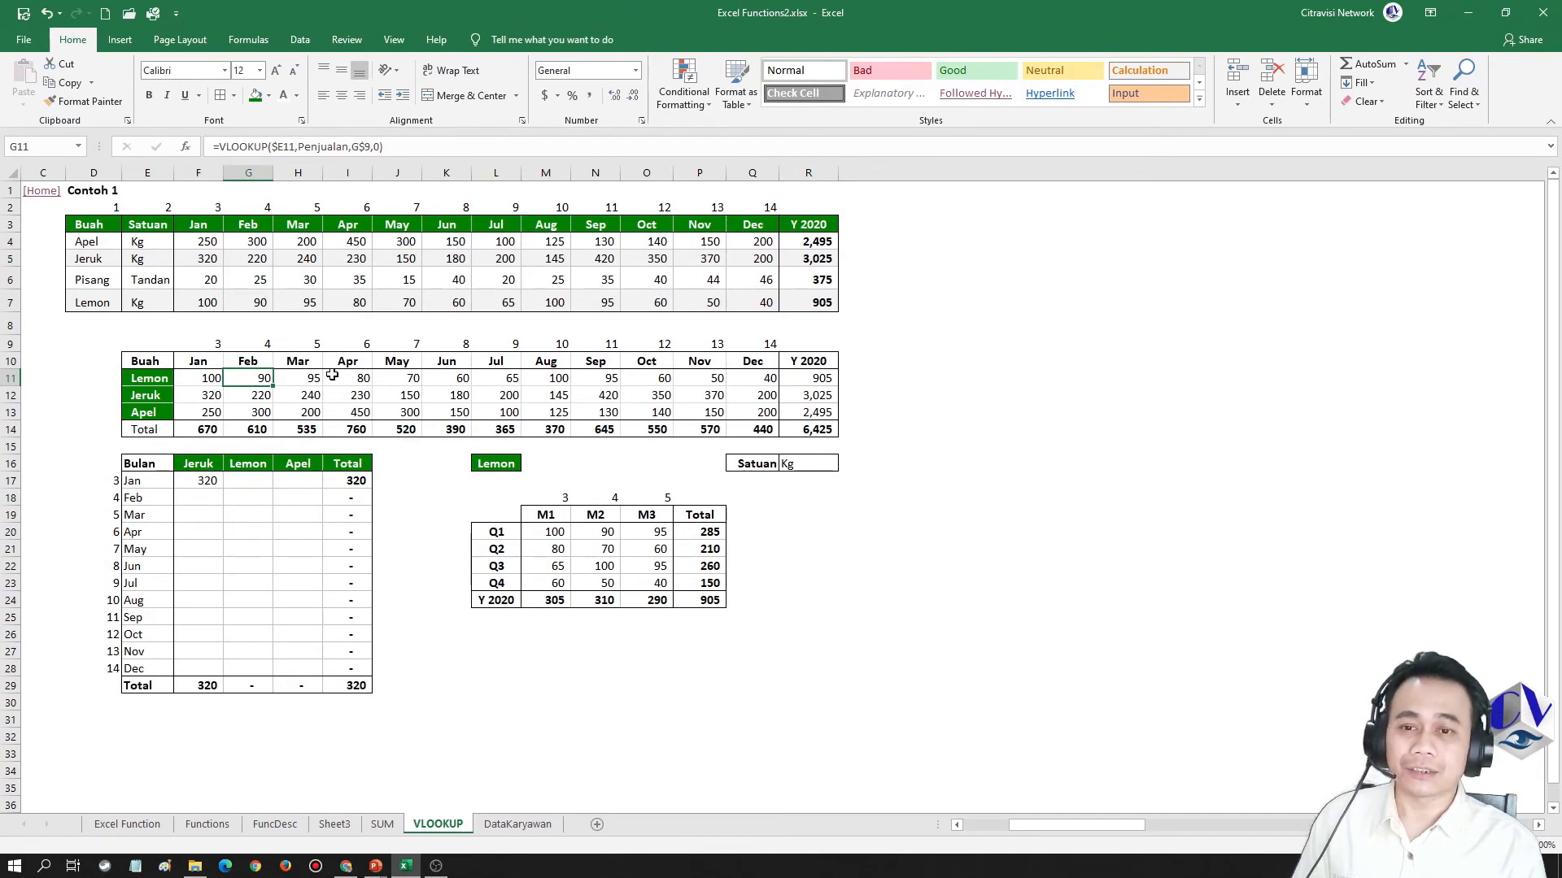
pyautogui.press('F2')
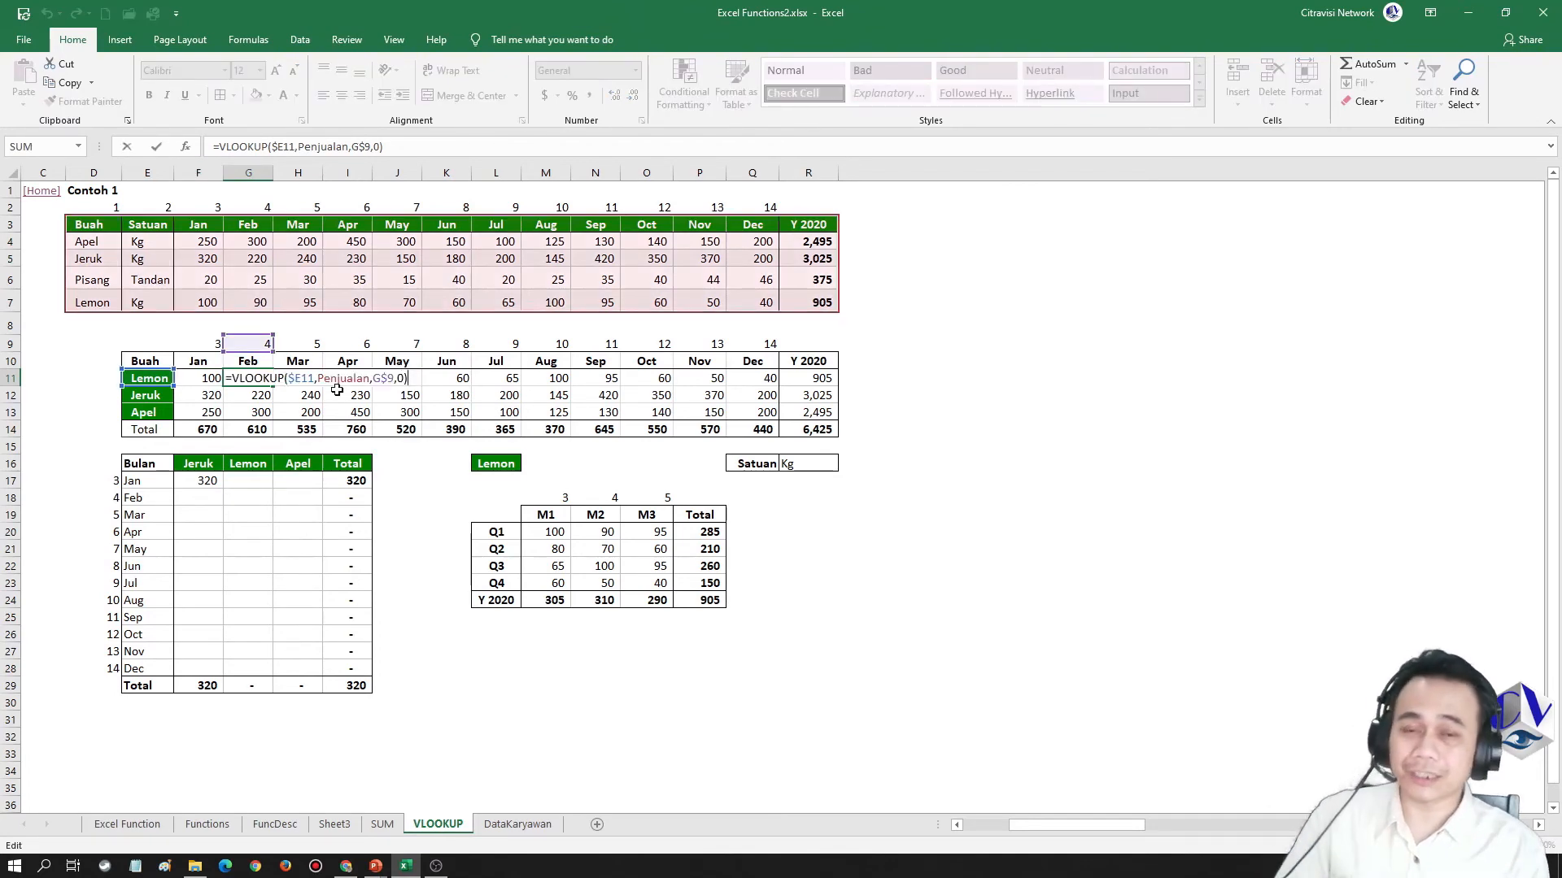
pyautogui.hotkey('alt', 'Tab')
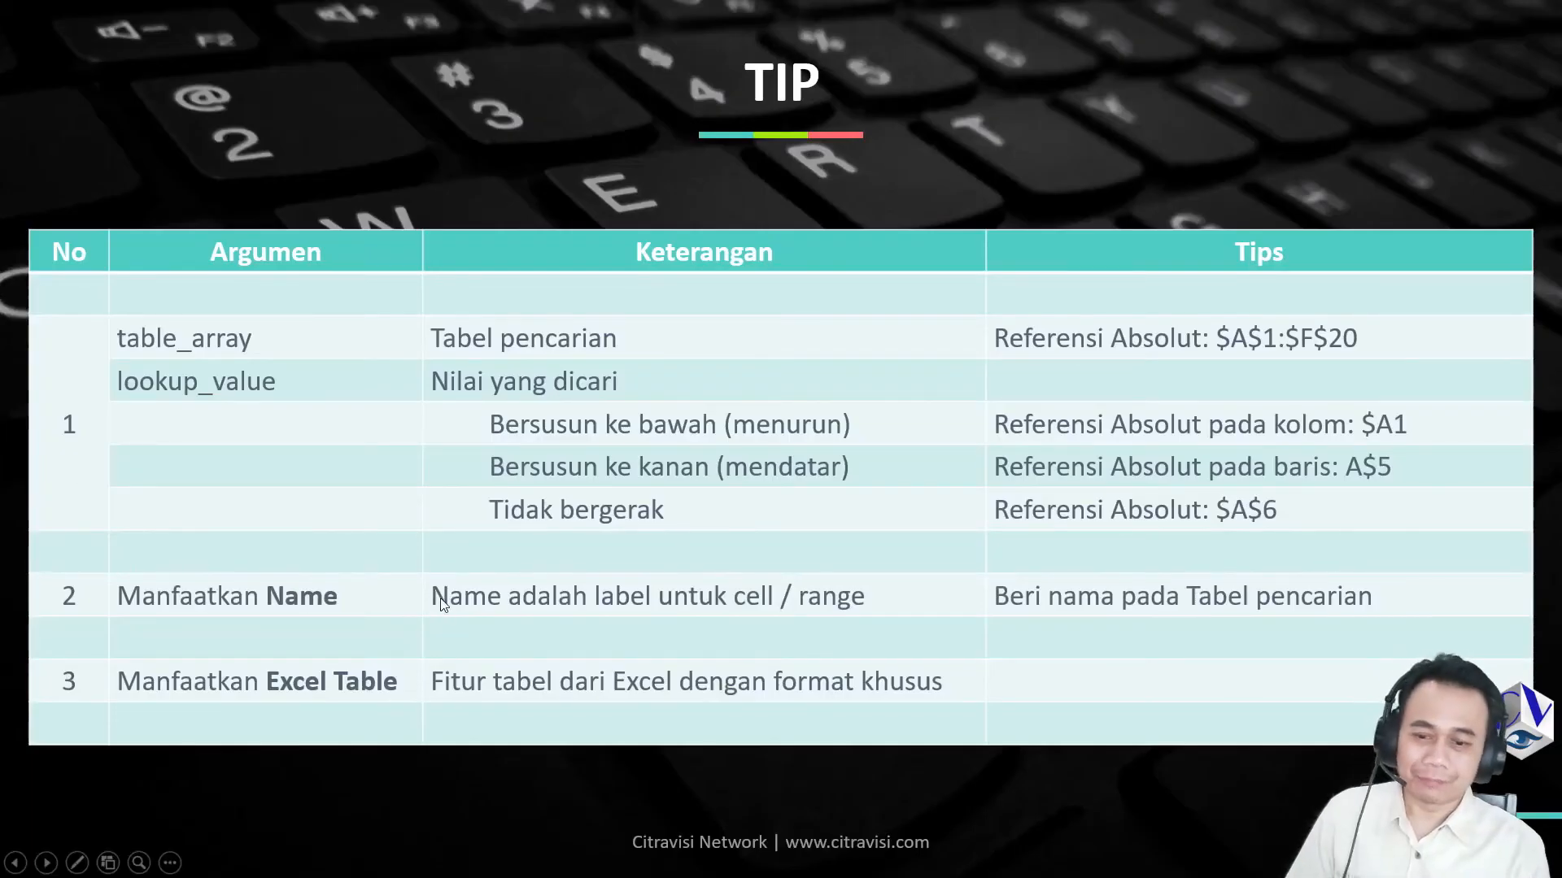
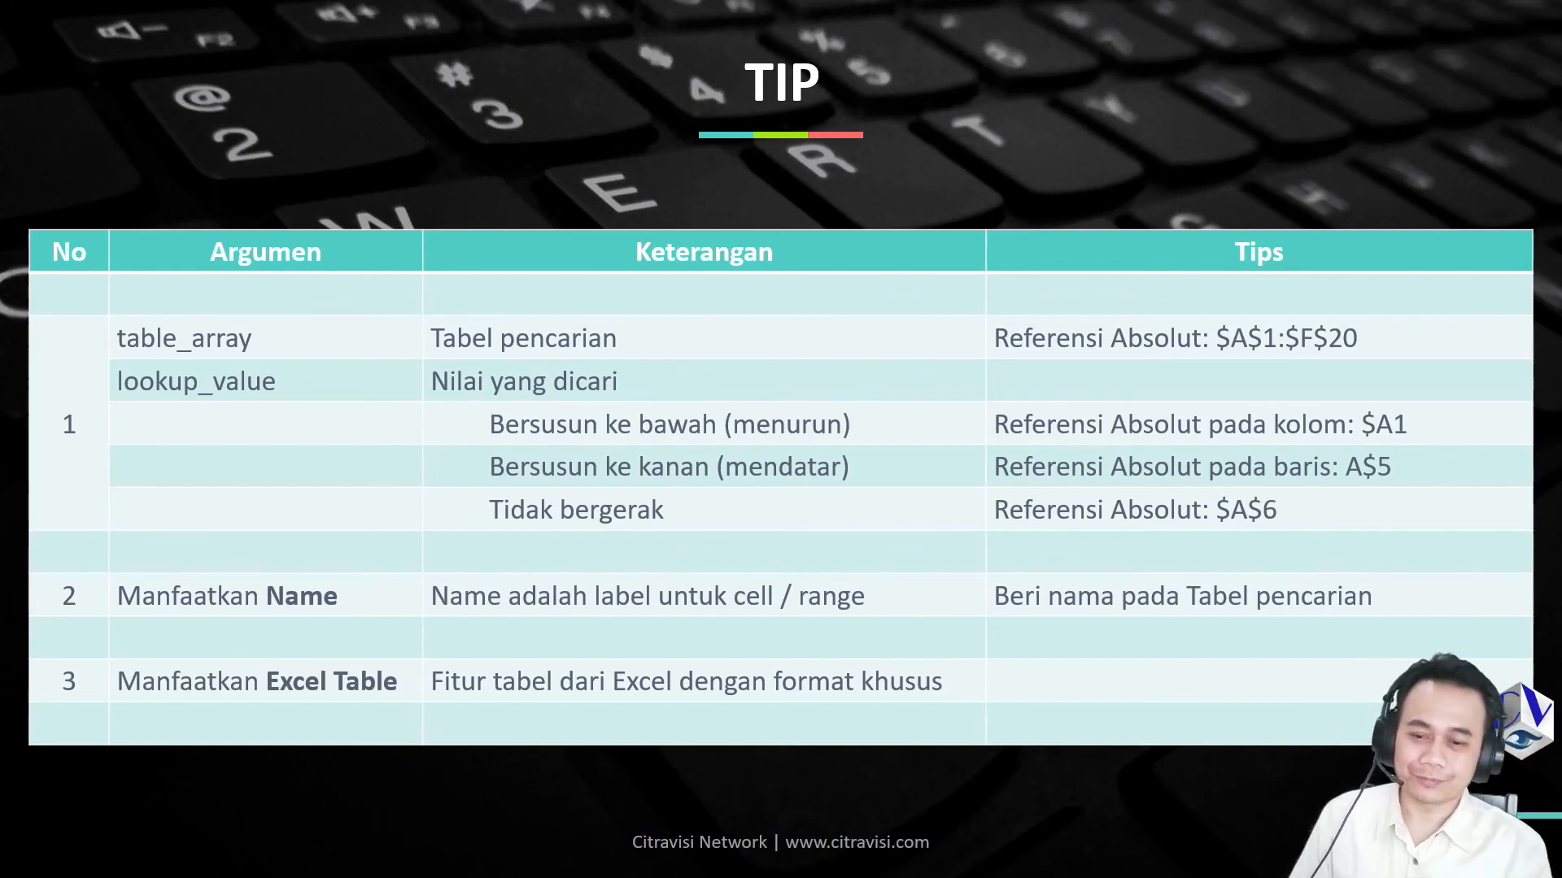
# Switch to Excel and examine the table name and the NIP, Jabatan and Divisi headings on the DataKaryawan sheet
pyautogui.hotkey('alt', 'Tab')
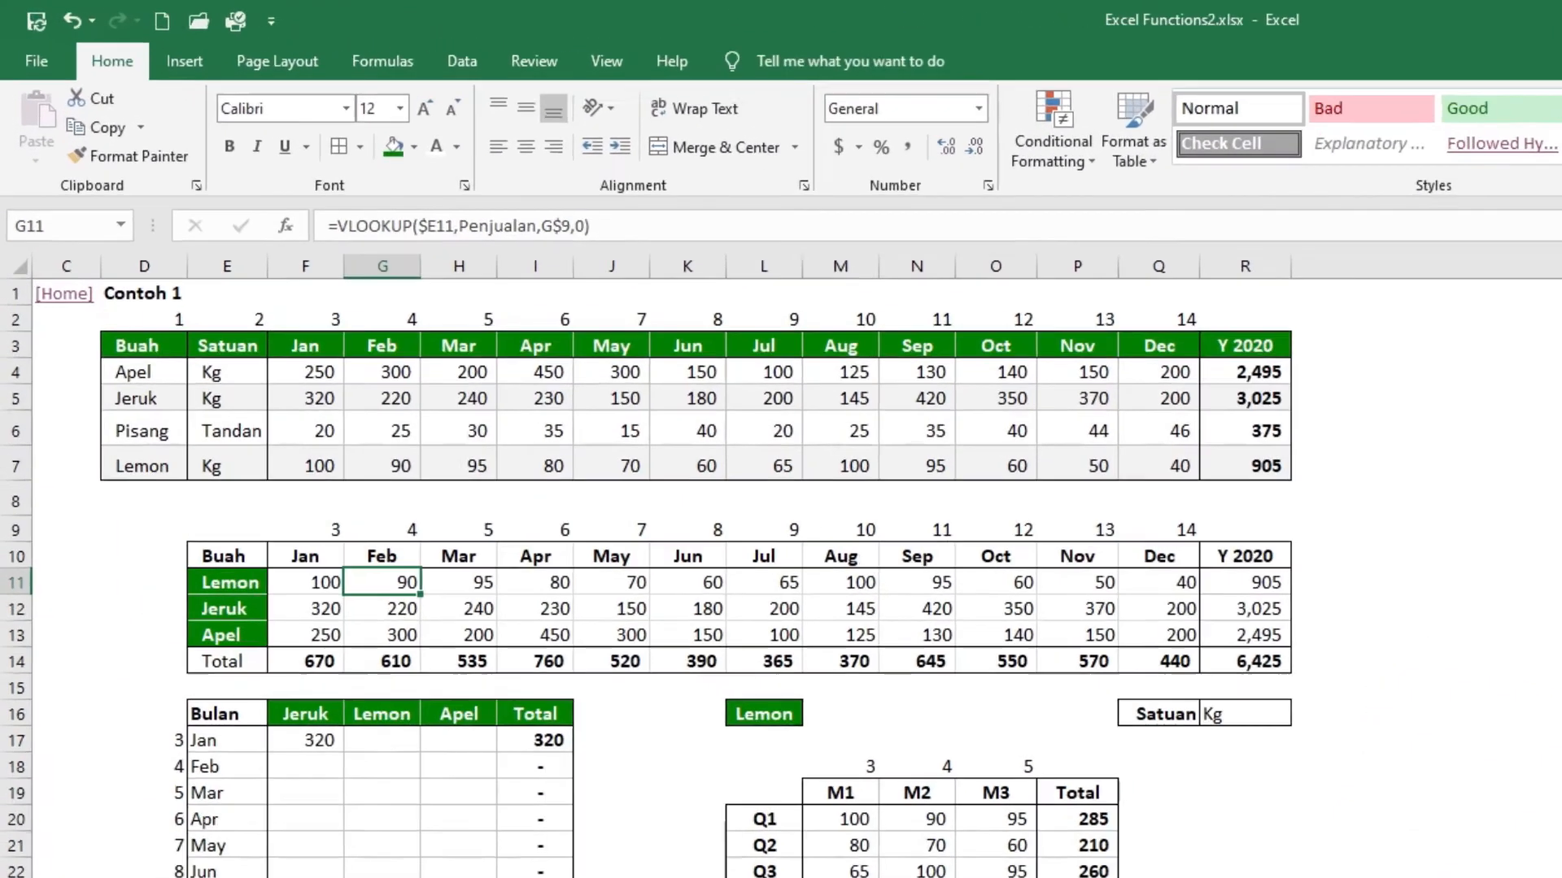
pyautogui.click(517, 823)
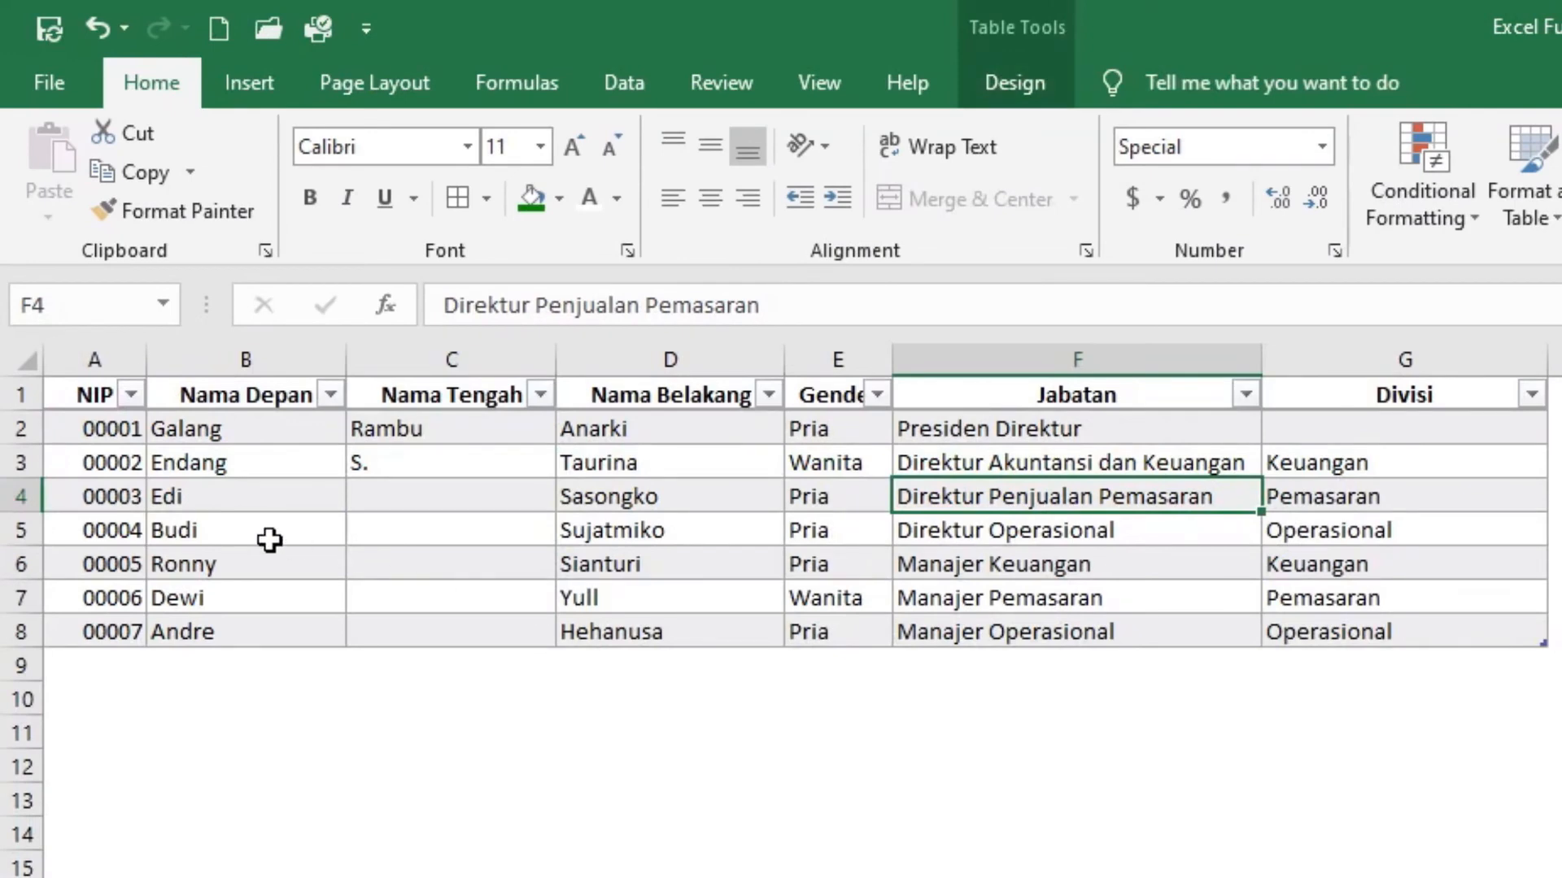
pyautogui.click(270, 540)
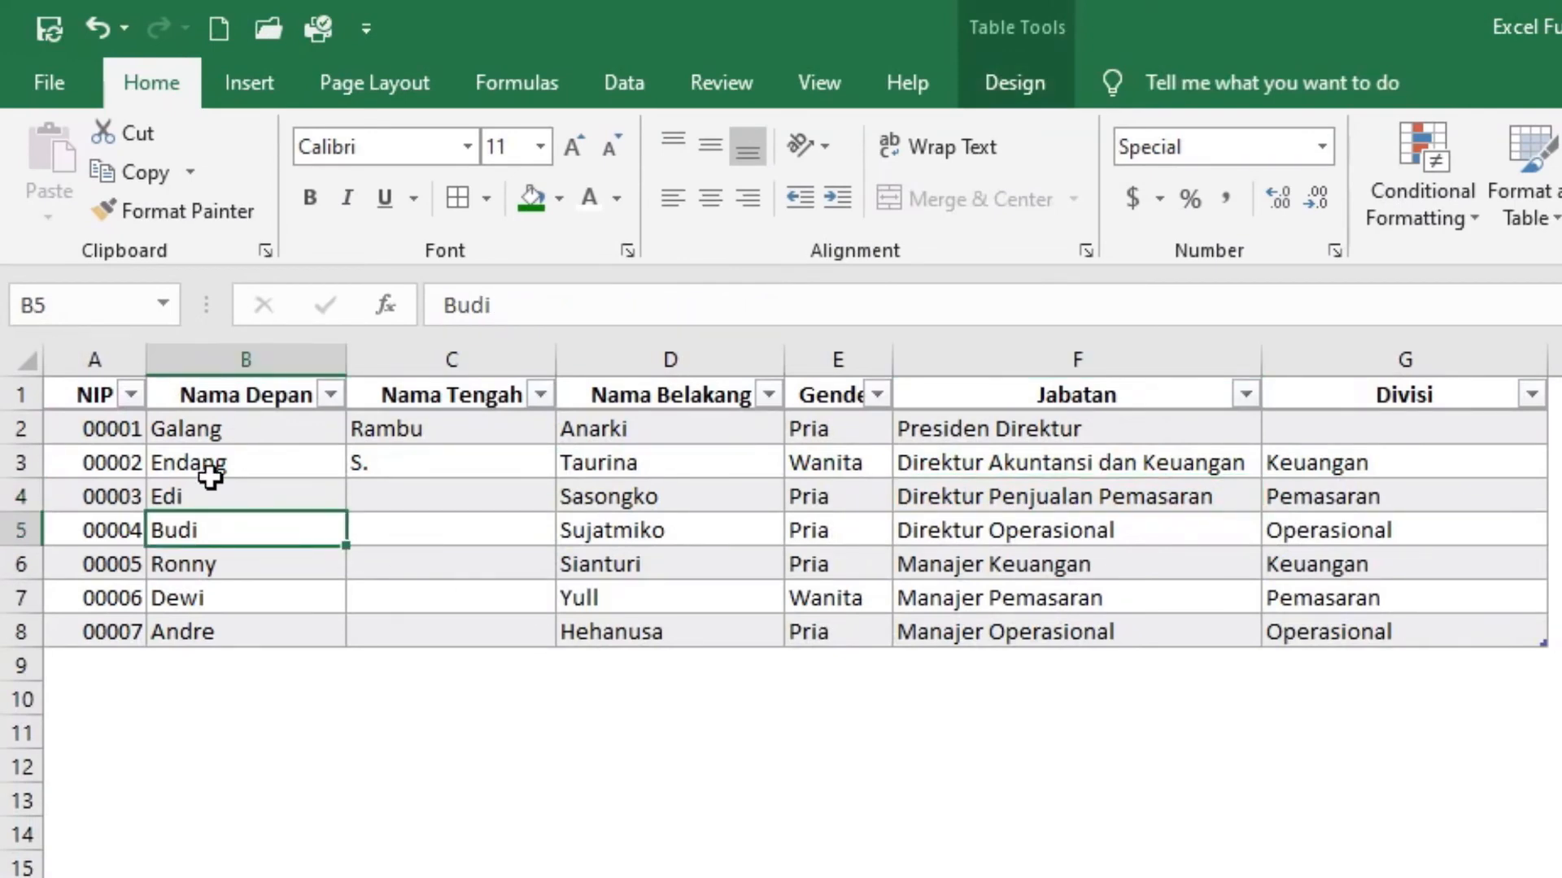
pyautogui.click(1067, 81)
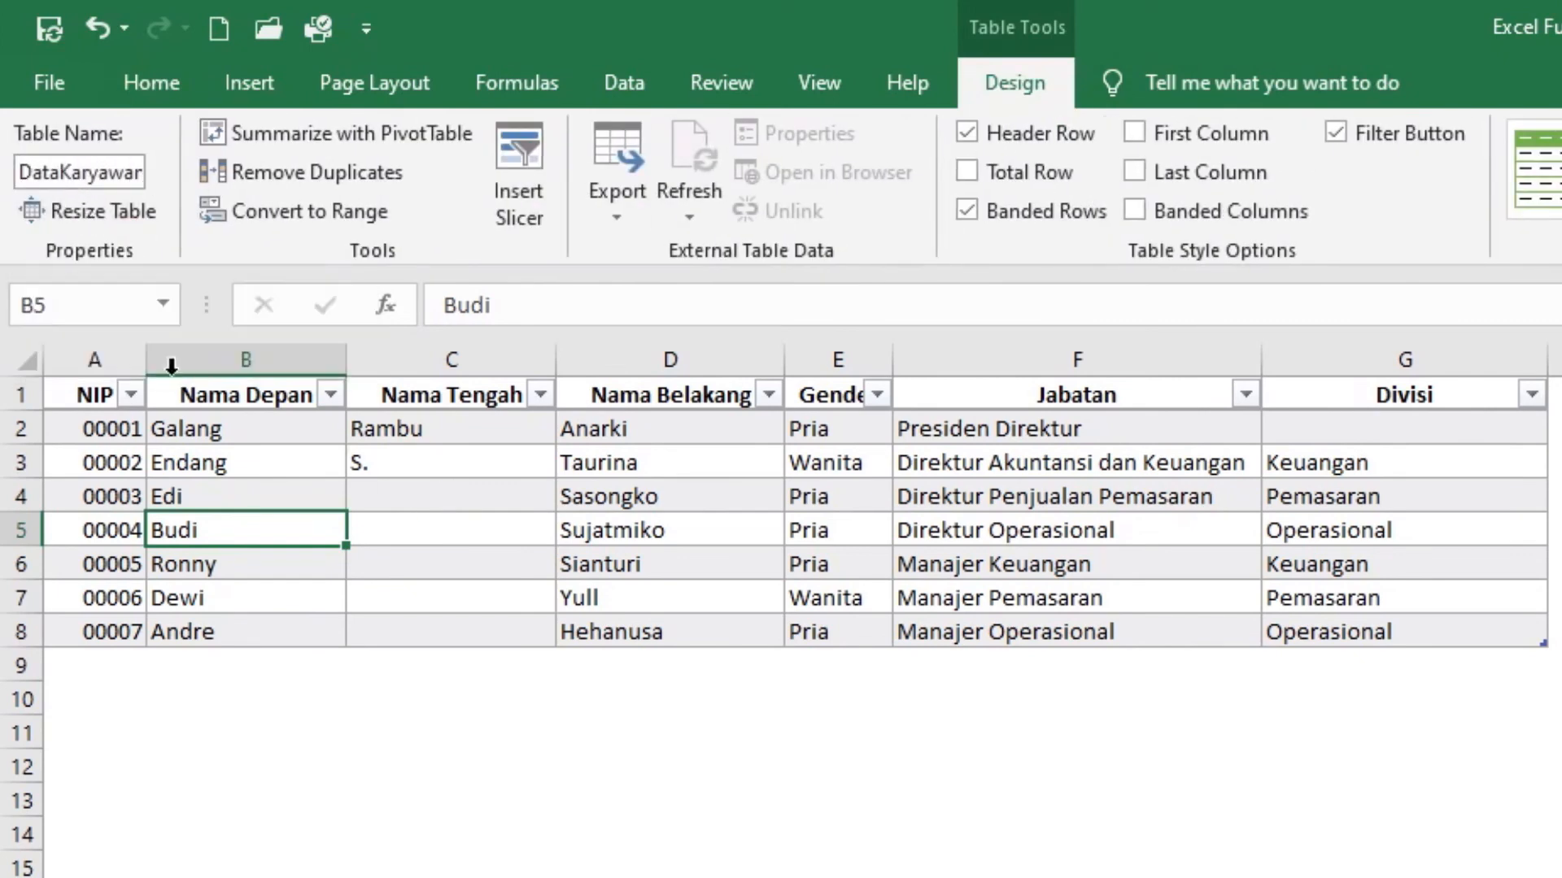
pyautogui.click(72, 393)
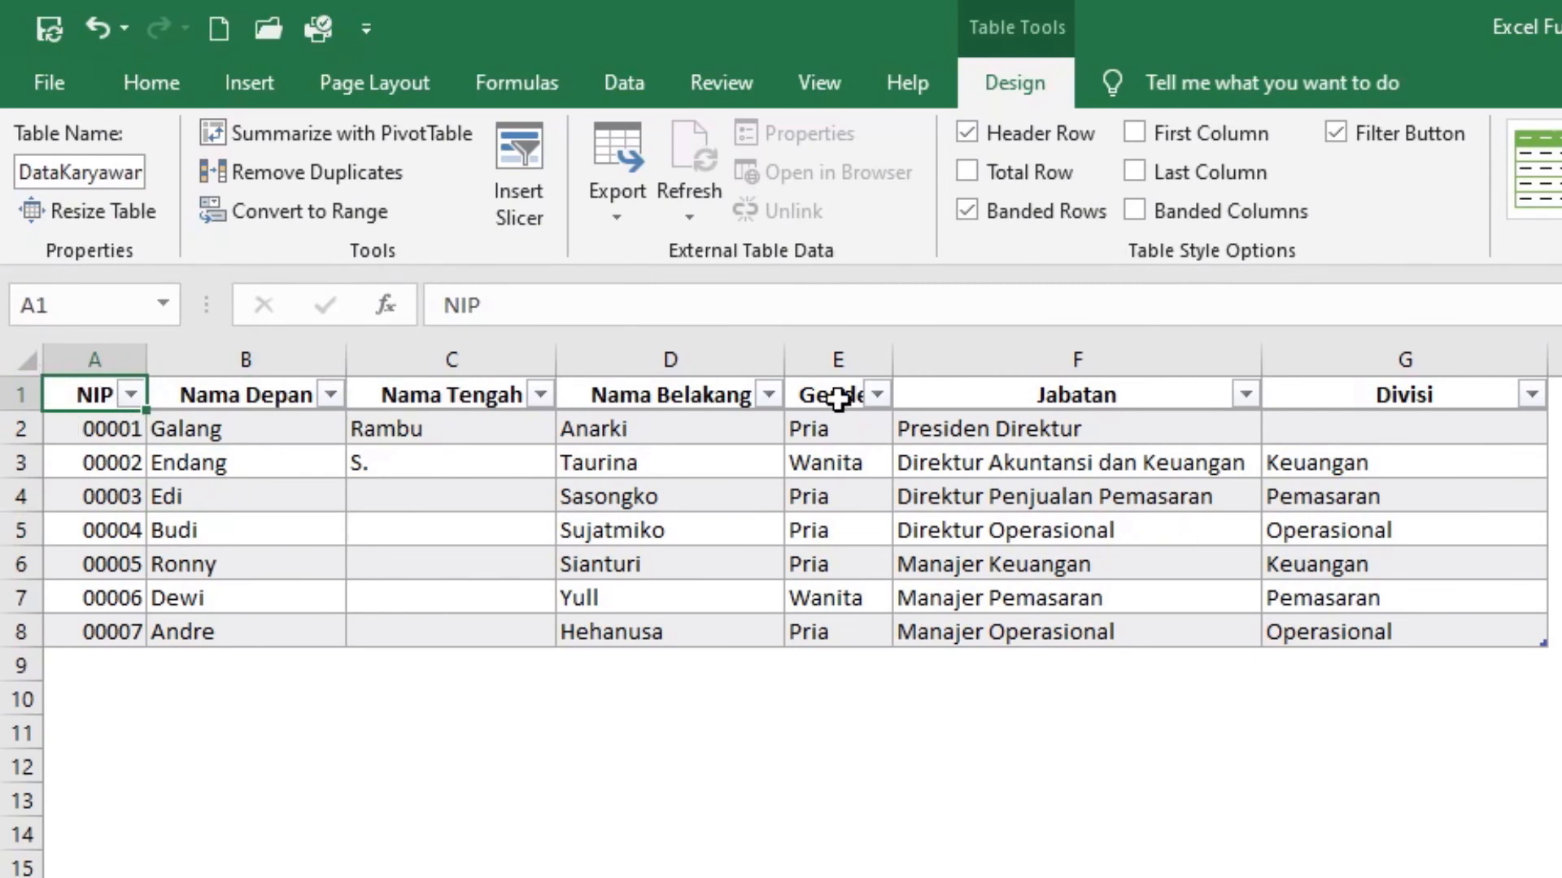
pyautogui.click(1032, 394)
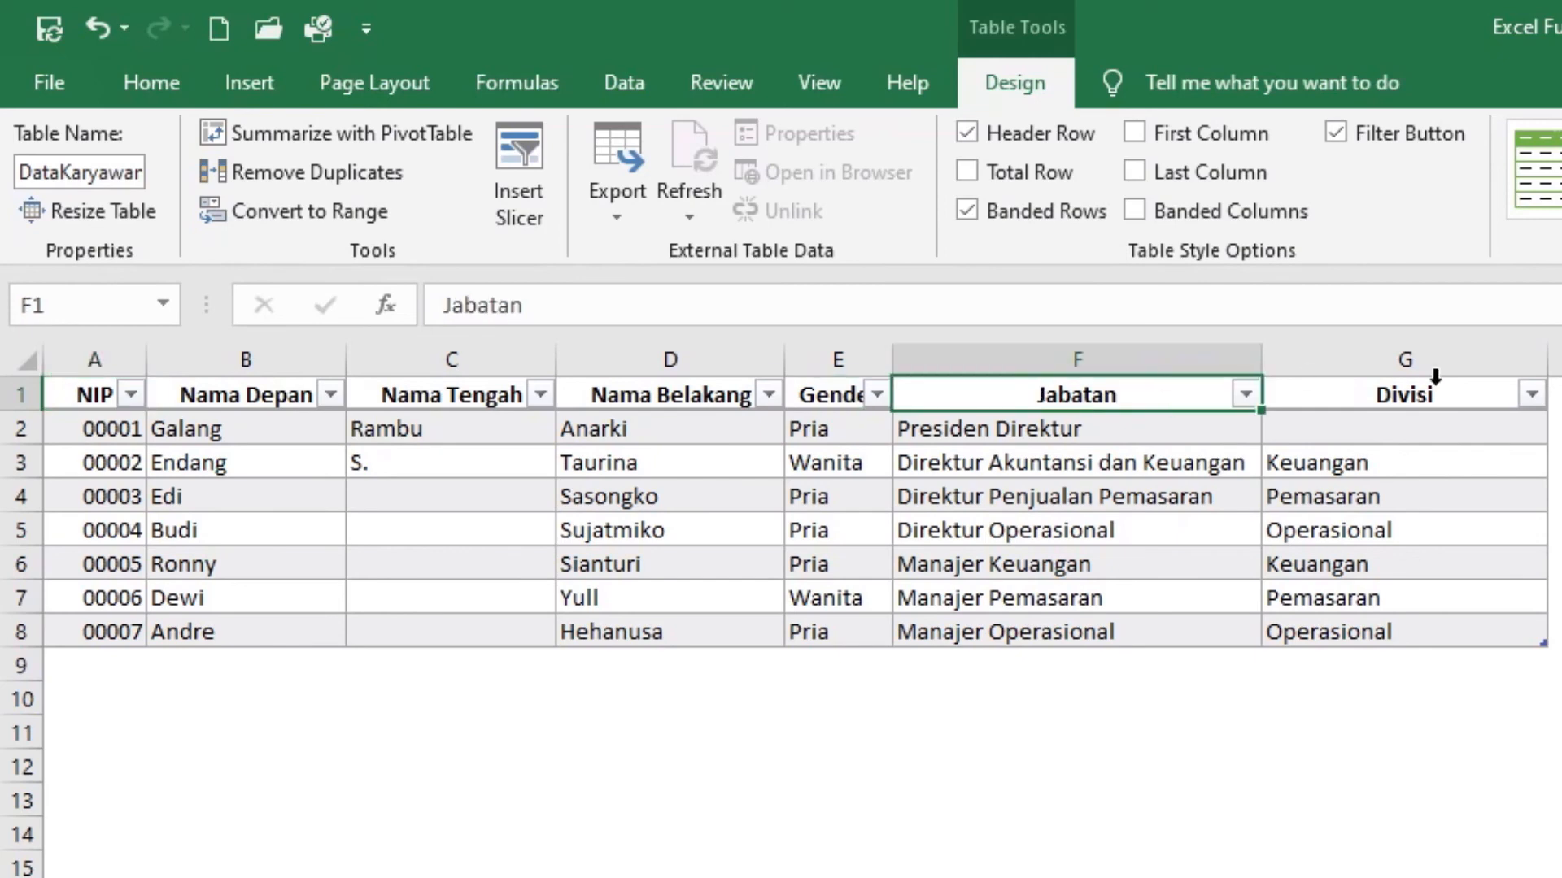
pyautogui.click(1432, 395)
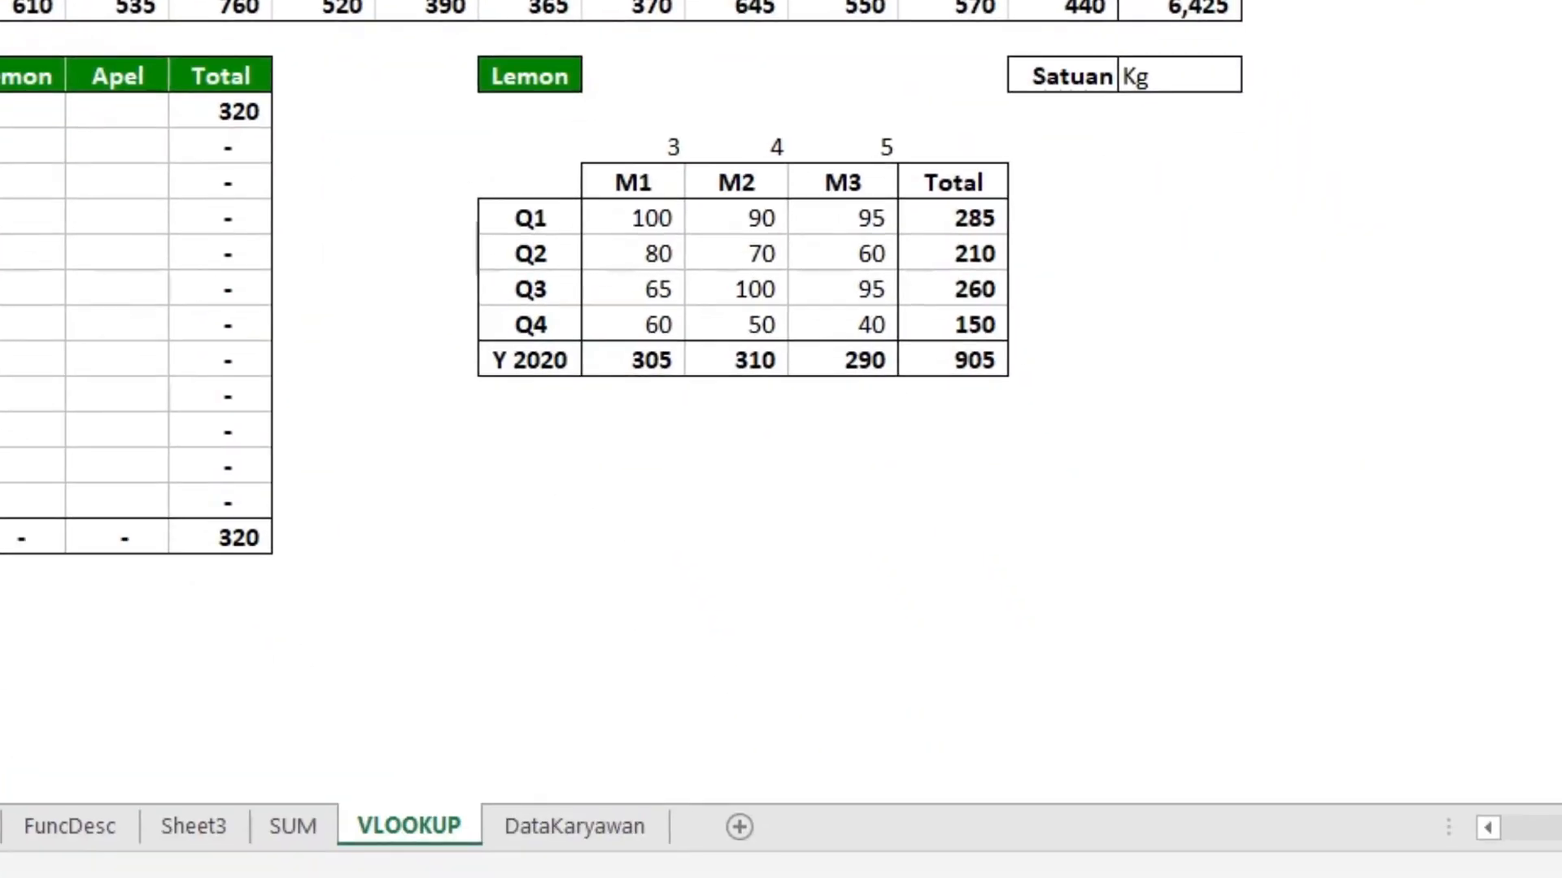
pyautogui.click(520, 489)
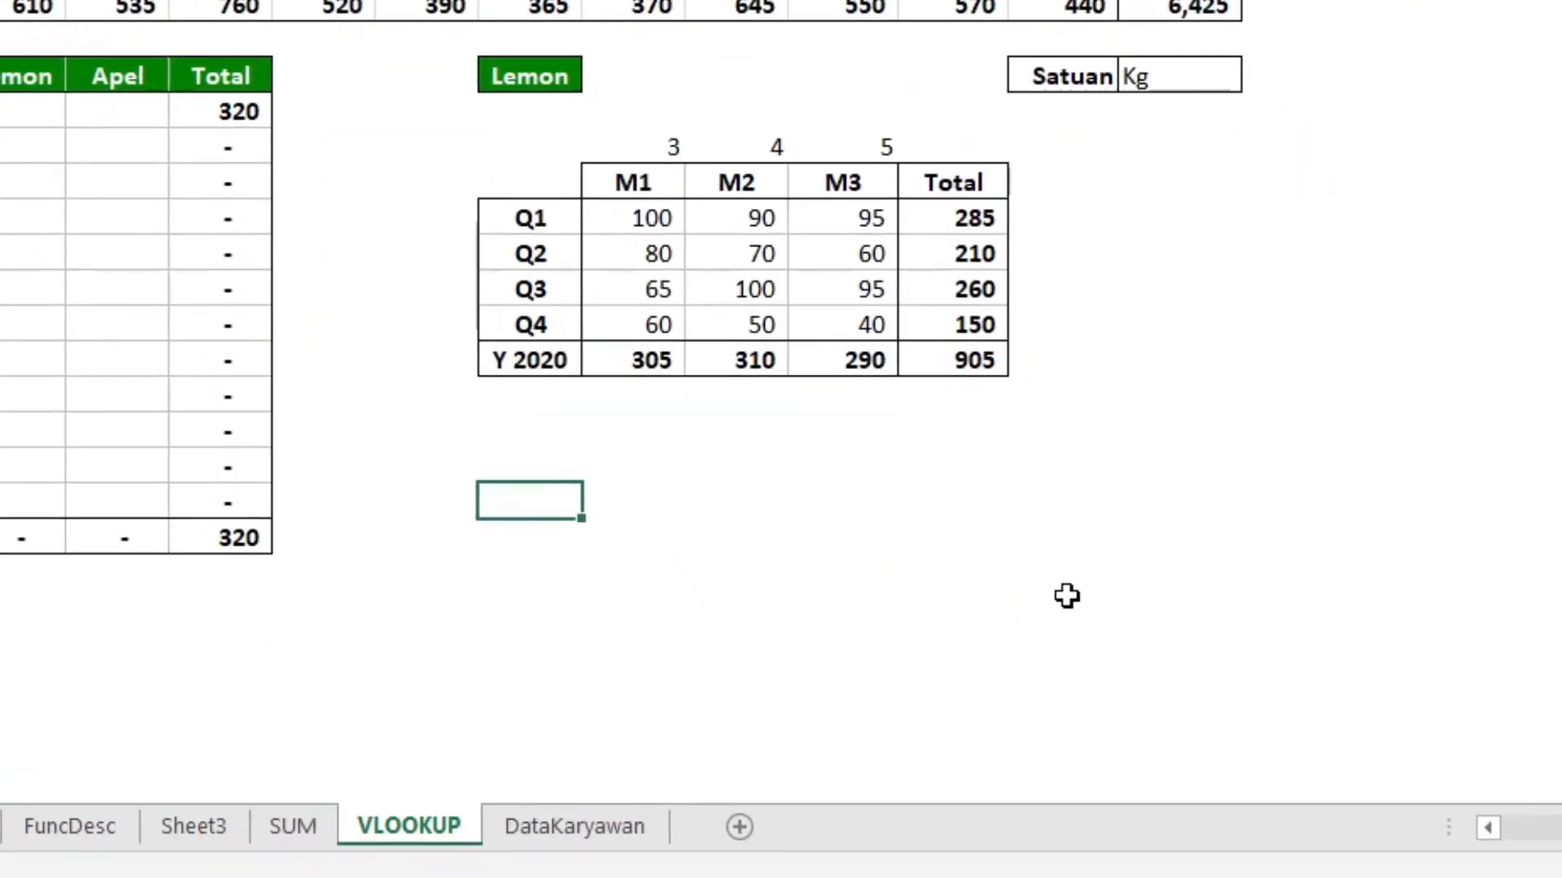
pyautogui.write('1')
pyautogui.hotkey('ctrl', 'Return')
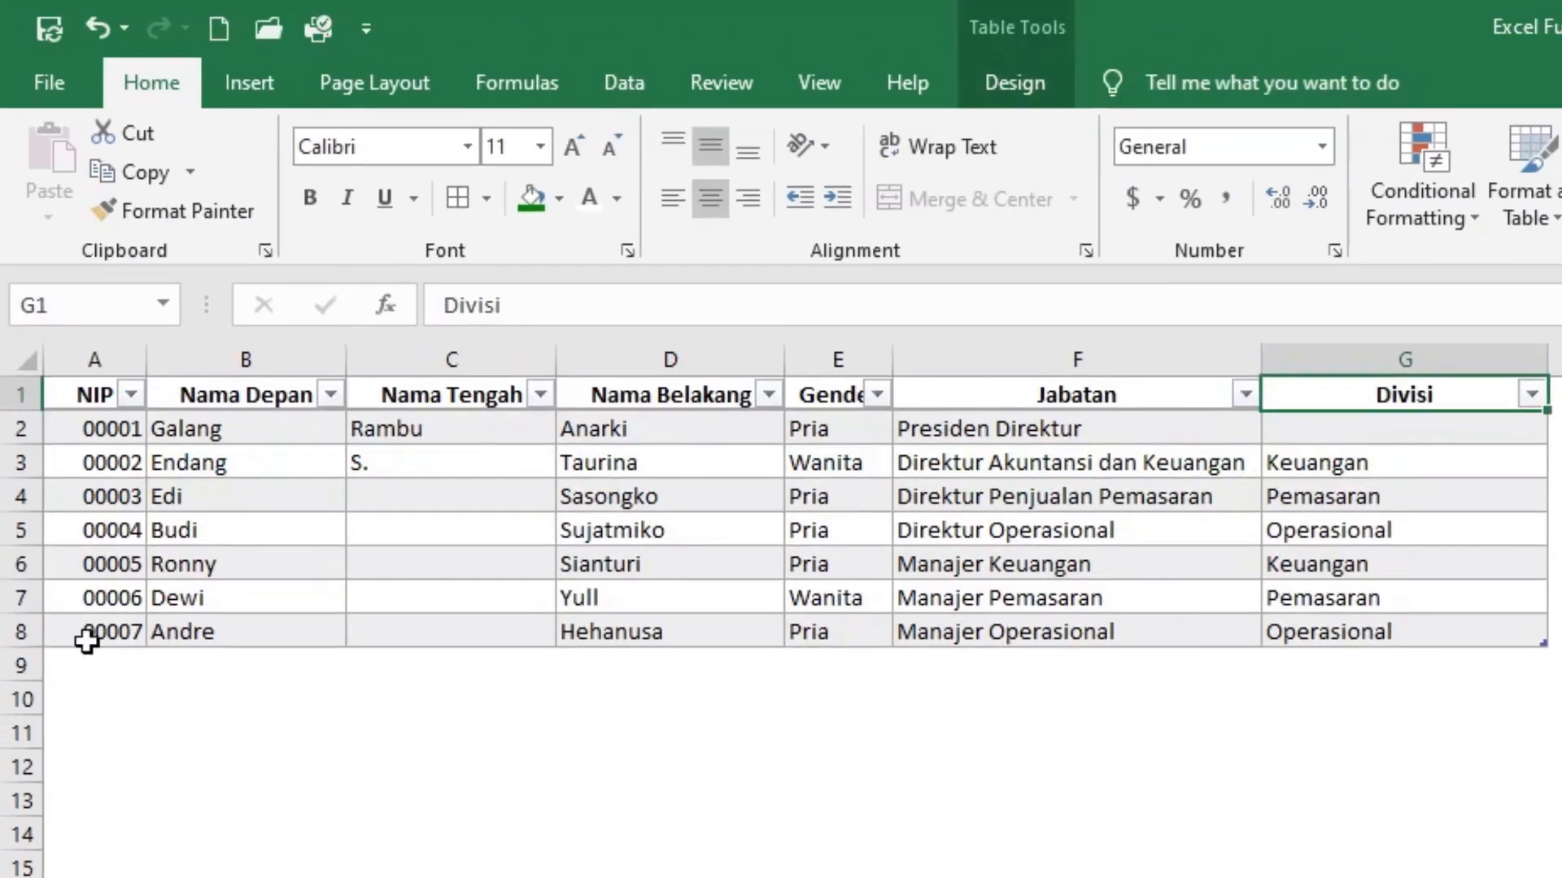
pyautogui.click(91, 435)
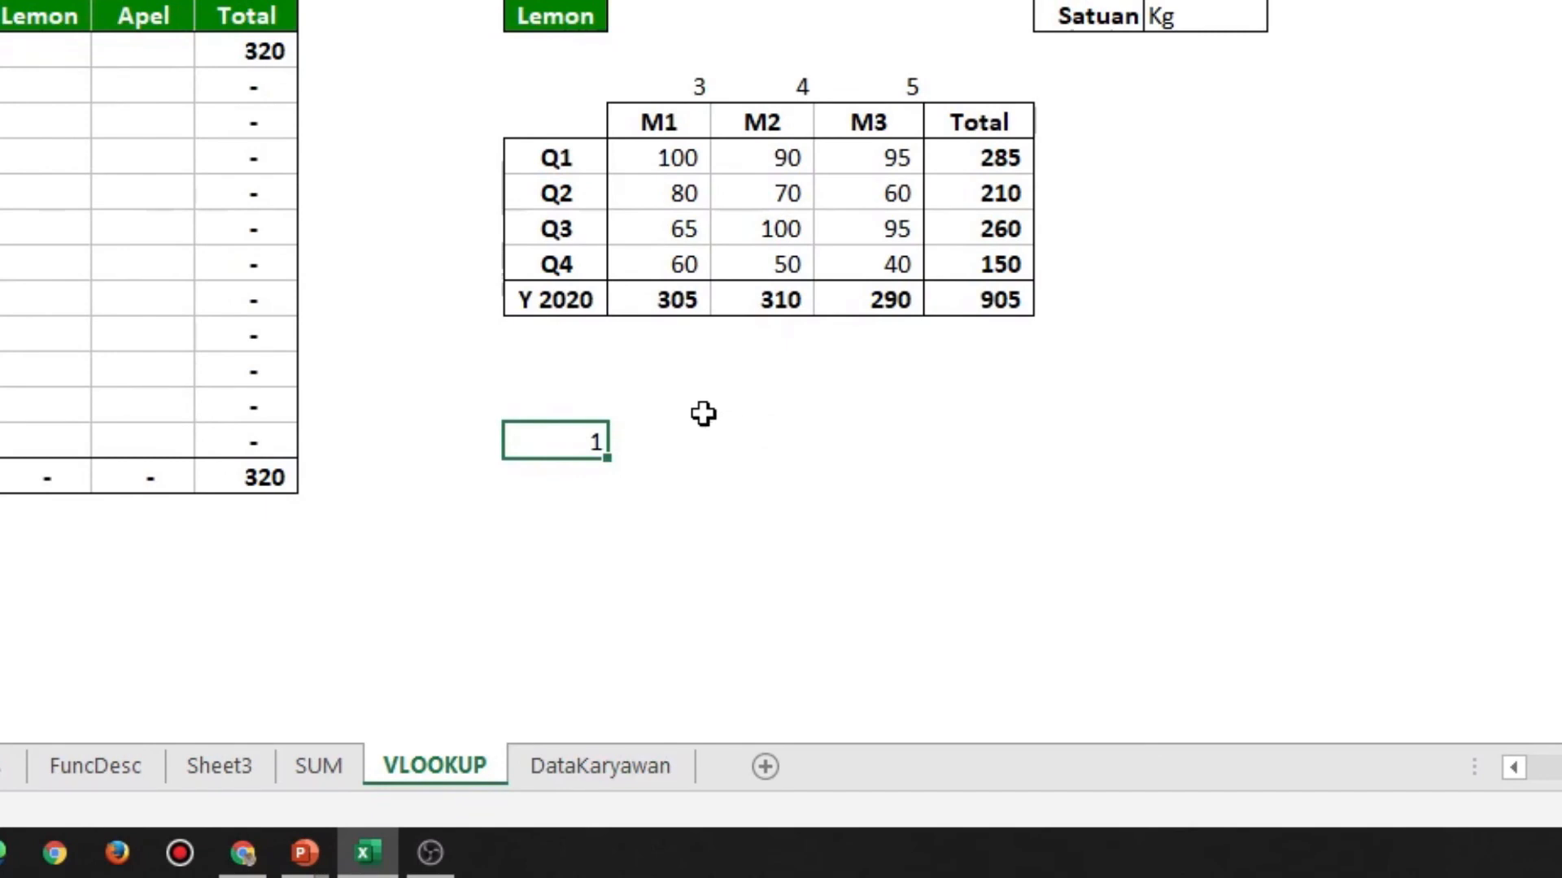
# Enter the label Nama Depan in M27 on the VLOOKUP sheet, below the quarterly table
pyautogui.click(703, 414)
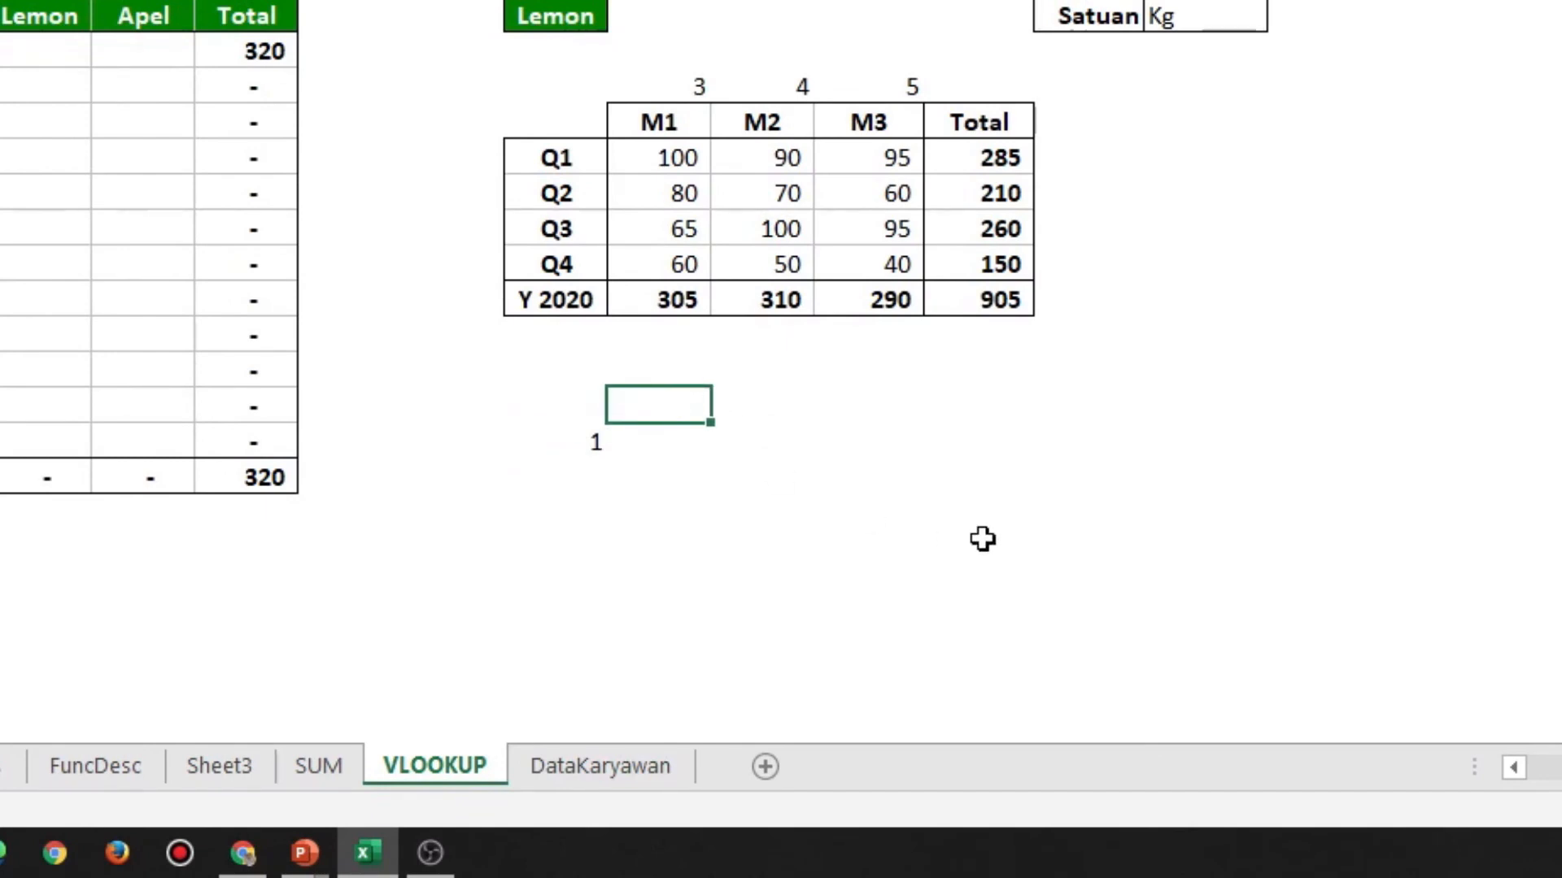
pyautogui.write('Nama Depan')
pyautogui.press('Return')
pyautogui.press('Up')
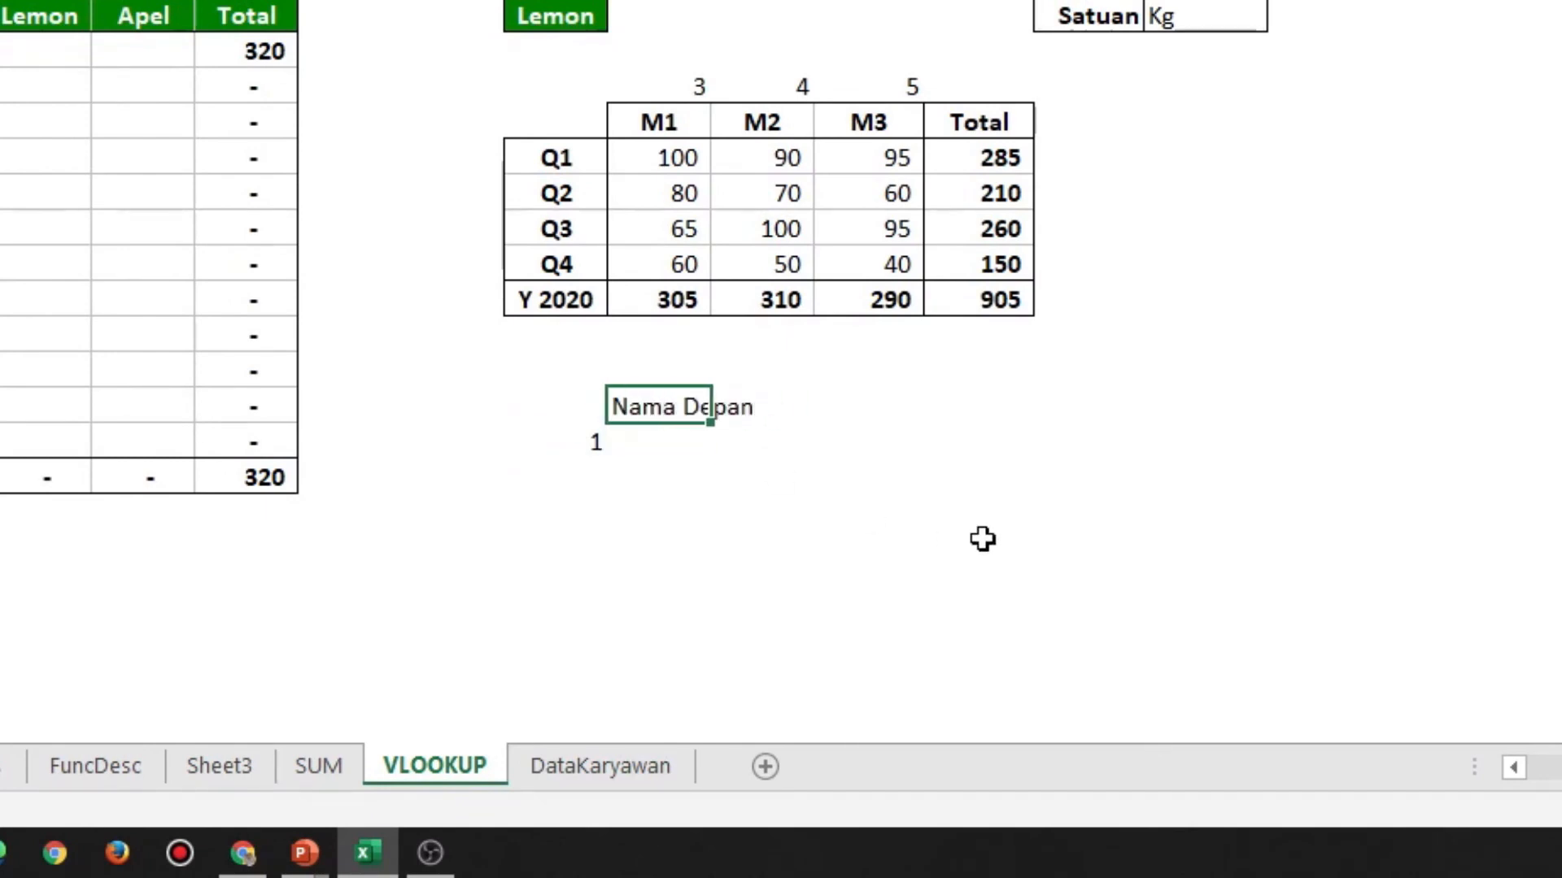
# Clear the number in L28 and enter the lookup value 1 in M26, above the Nama Depan label
pyautogui.press('Left')
pyautogui.press('Down')
pyautogui.press('Delete')
pyautogui.press('Up')
pyautogui.press('Up')
pyautogui.press('Right')
pyautogui.write('1')
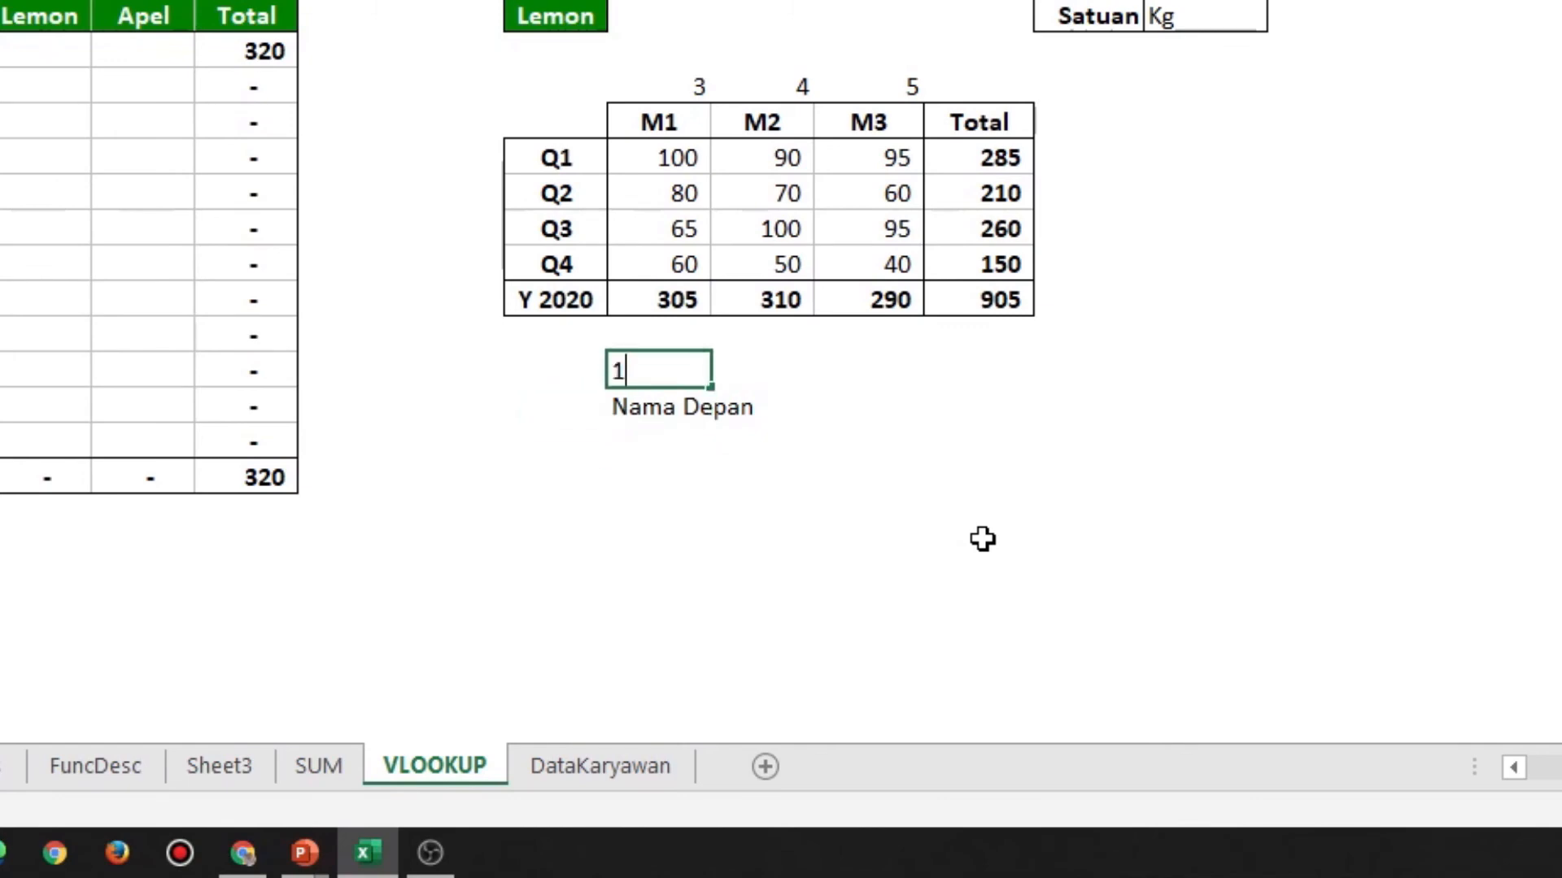
pyautogui.press('Return')
# Add the labels Nama Tengah and Nama Belakang in M28 and M29, below Nama Depan
pyautogui.hotkey('ctrl', 'c')
pyautogui.press('Down')
pyautogui.press('Return')
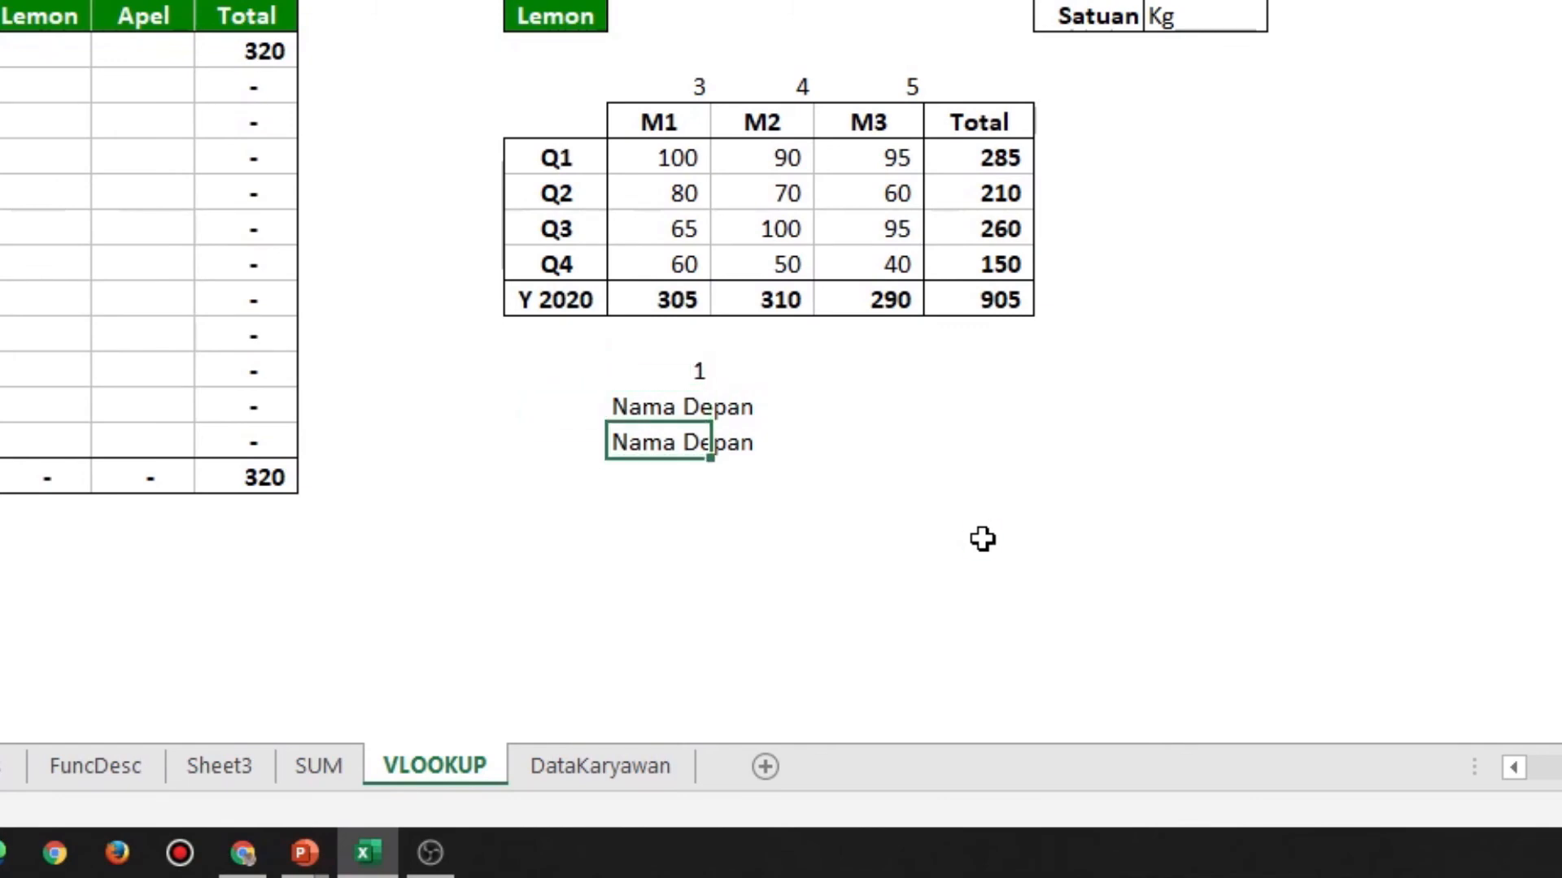
pyautogui.press('F2')
pyautogui.hotkey('ctrl', 'shift', 'Left')
pyautogui.write('Tengah')
pyautogui.press('Return')
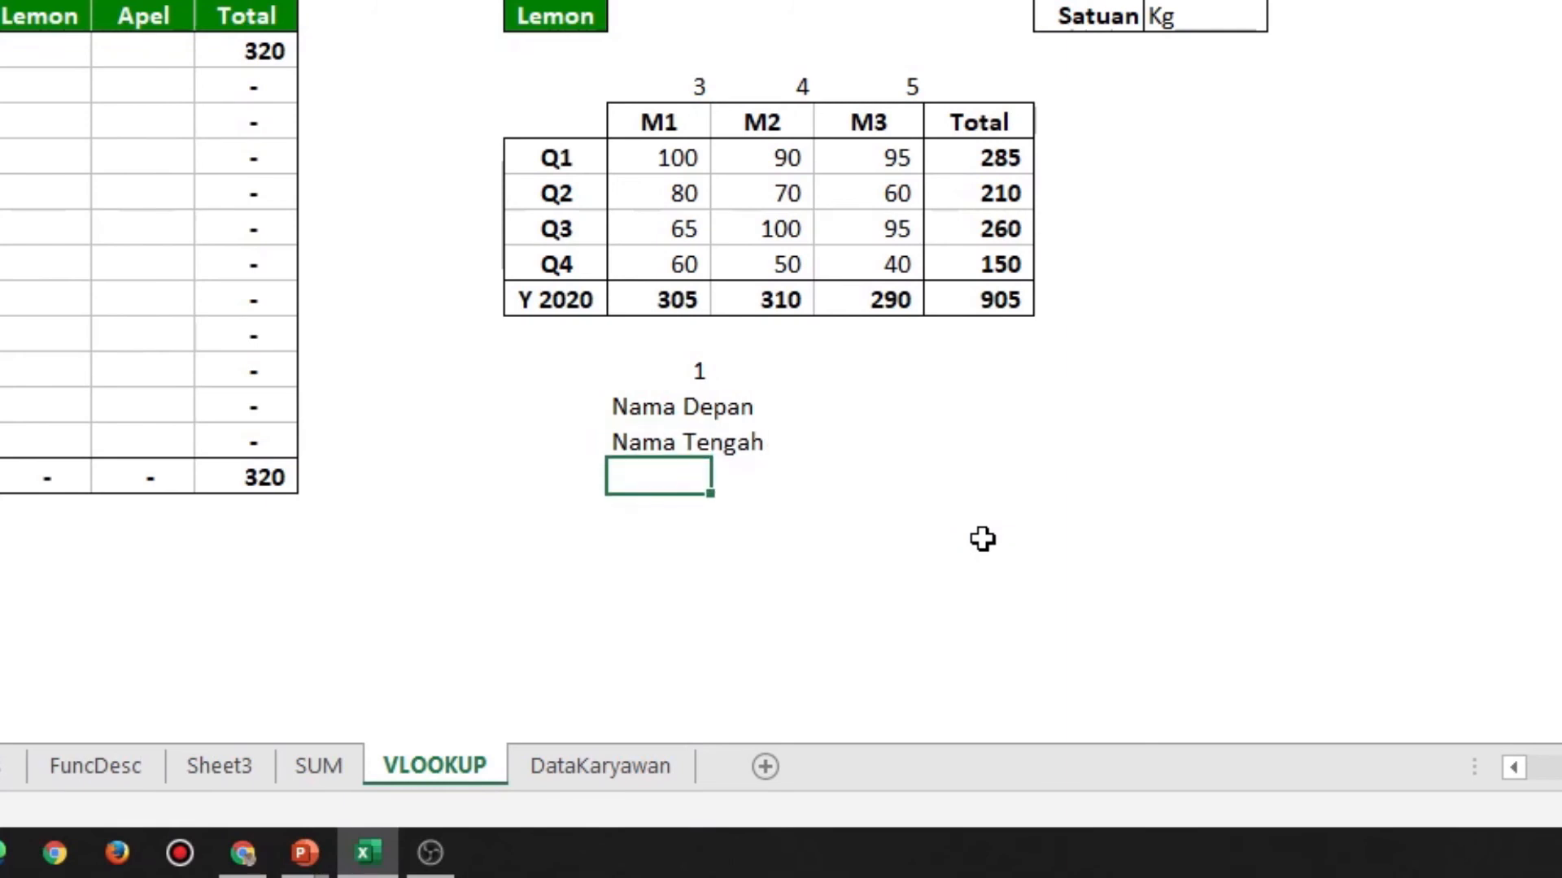
pyautogui.write('Nama Belakang')
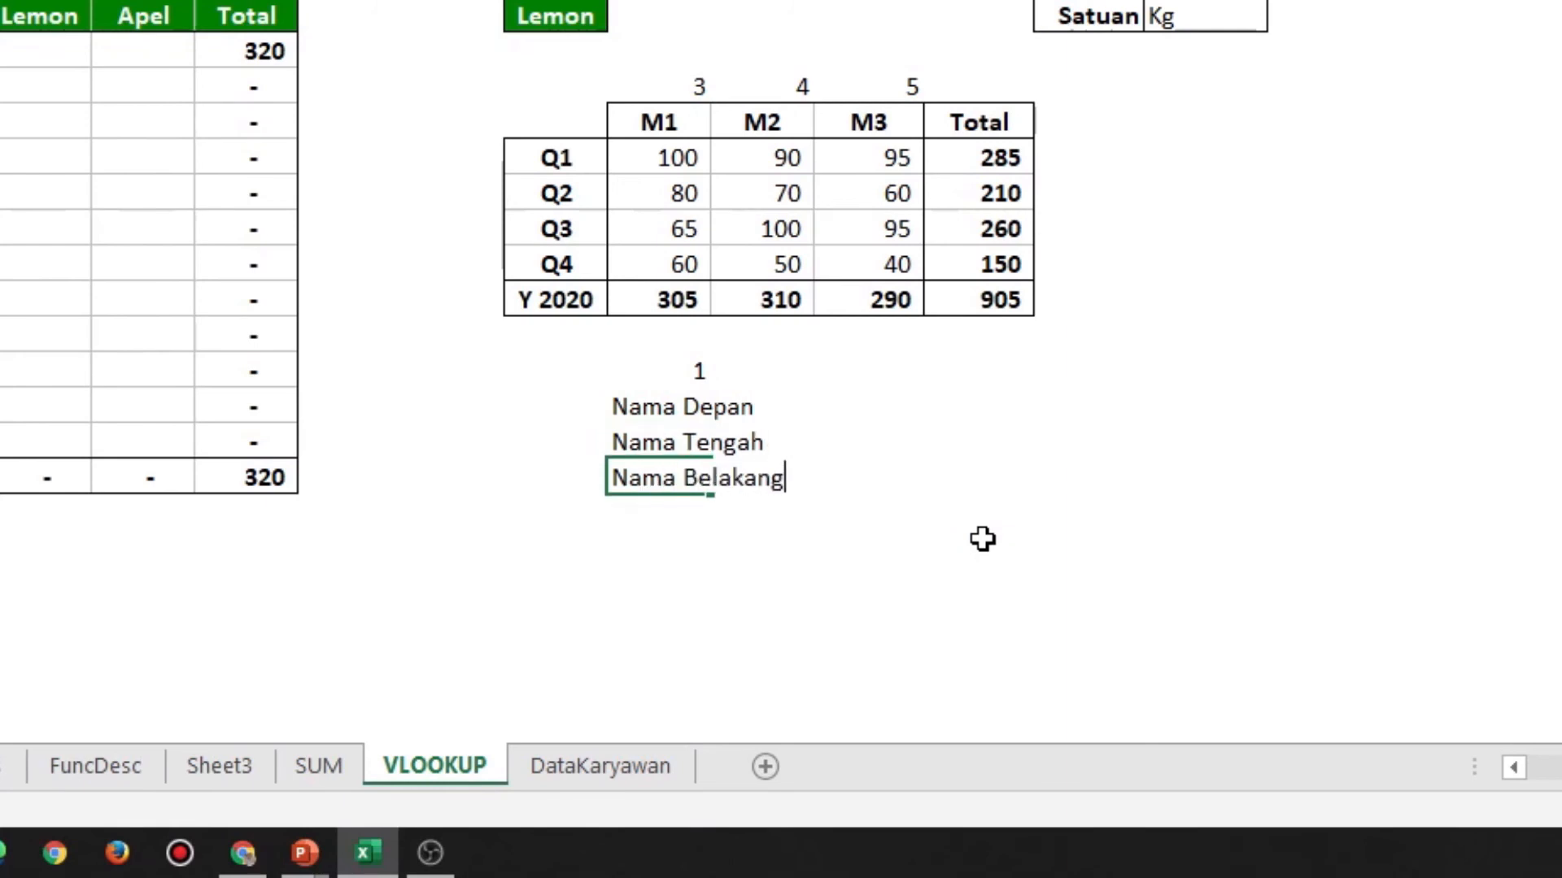
pyautogui.press('Return')
# Start a VLOOKUP formula in O27 beside Nama Depan, with $M$26 as the absolute lookup value
pyautogui.press('Up')
pyautogui.press('Up')
pyautogui.press('Up')
pyautogui.press('Right')
pyautogui.press('Right')
pyautogui.write('=')
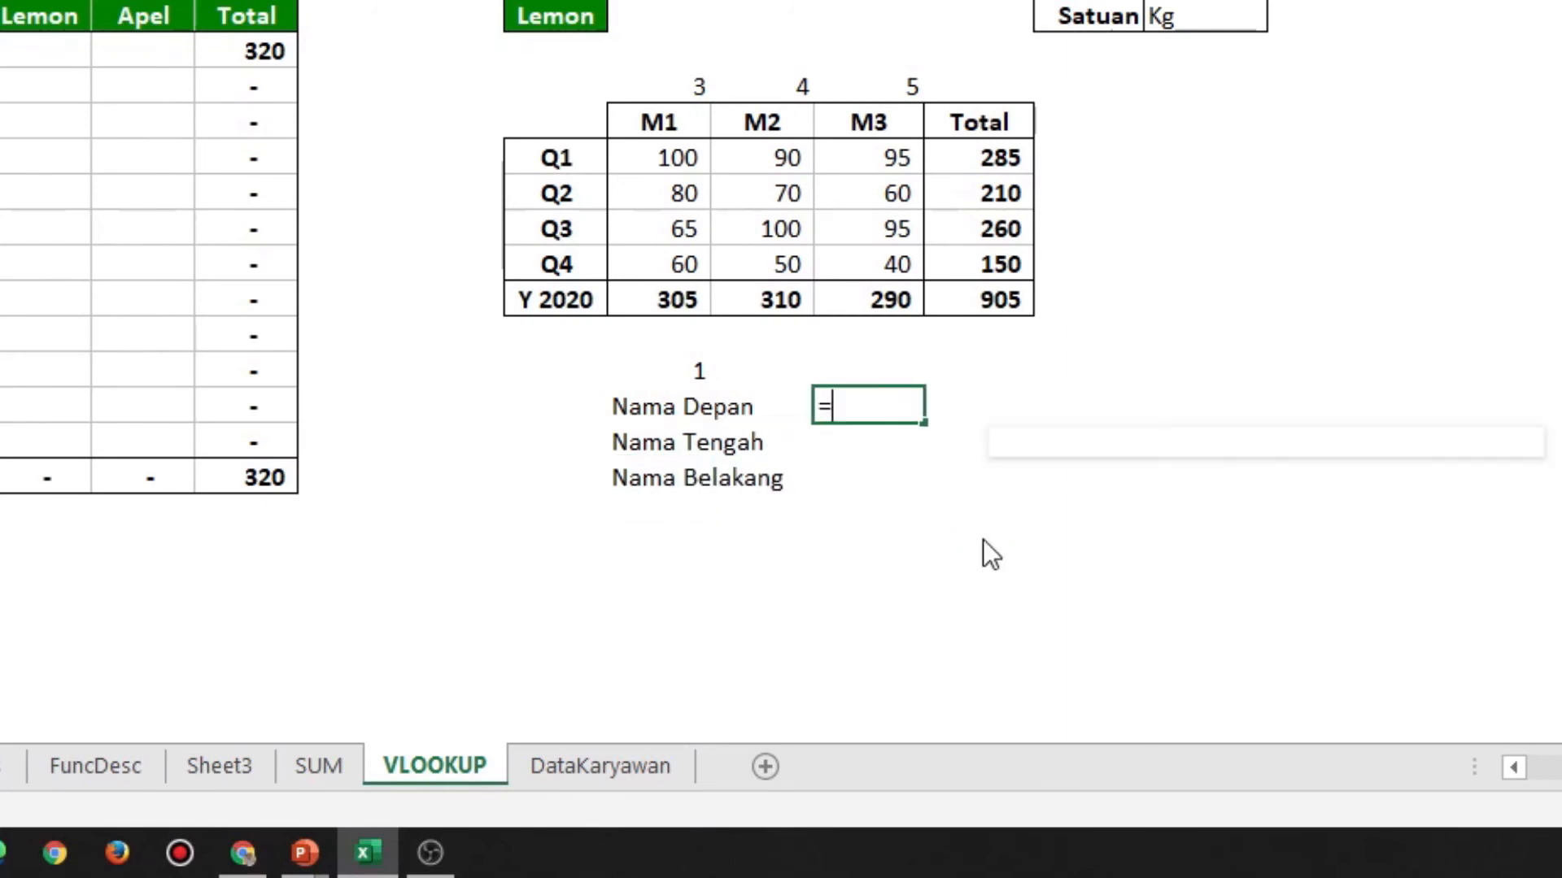
pyautogui.write('vlookup(')
pyautogui.press('Up')
pyautogui.press('Left')
pyautogui.press('F4')
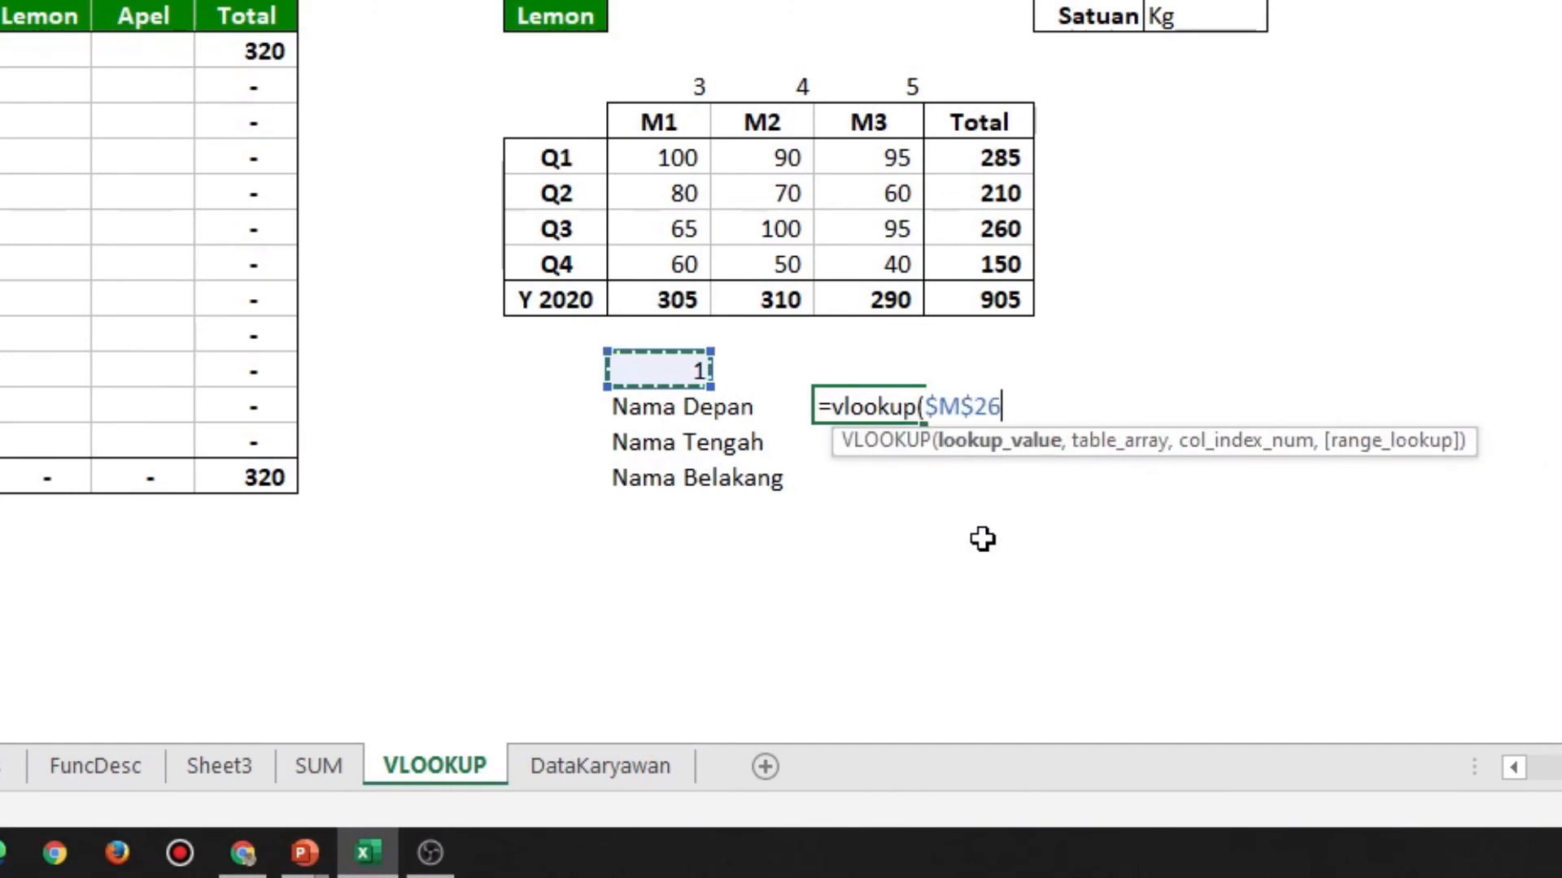
pyautogui.write(',')
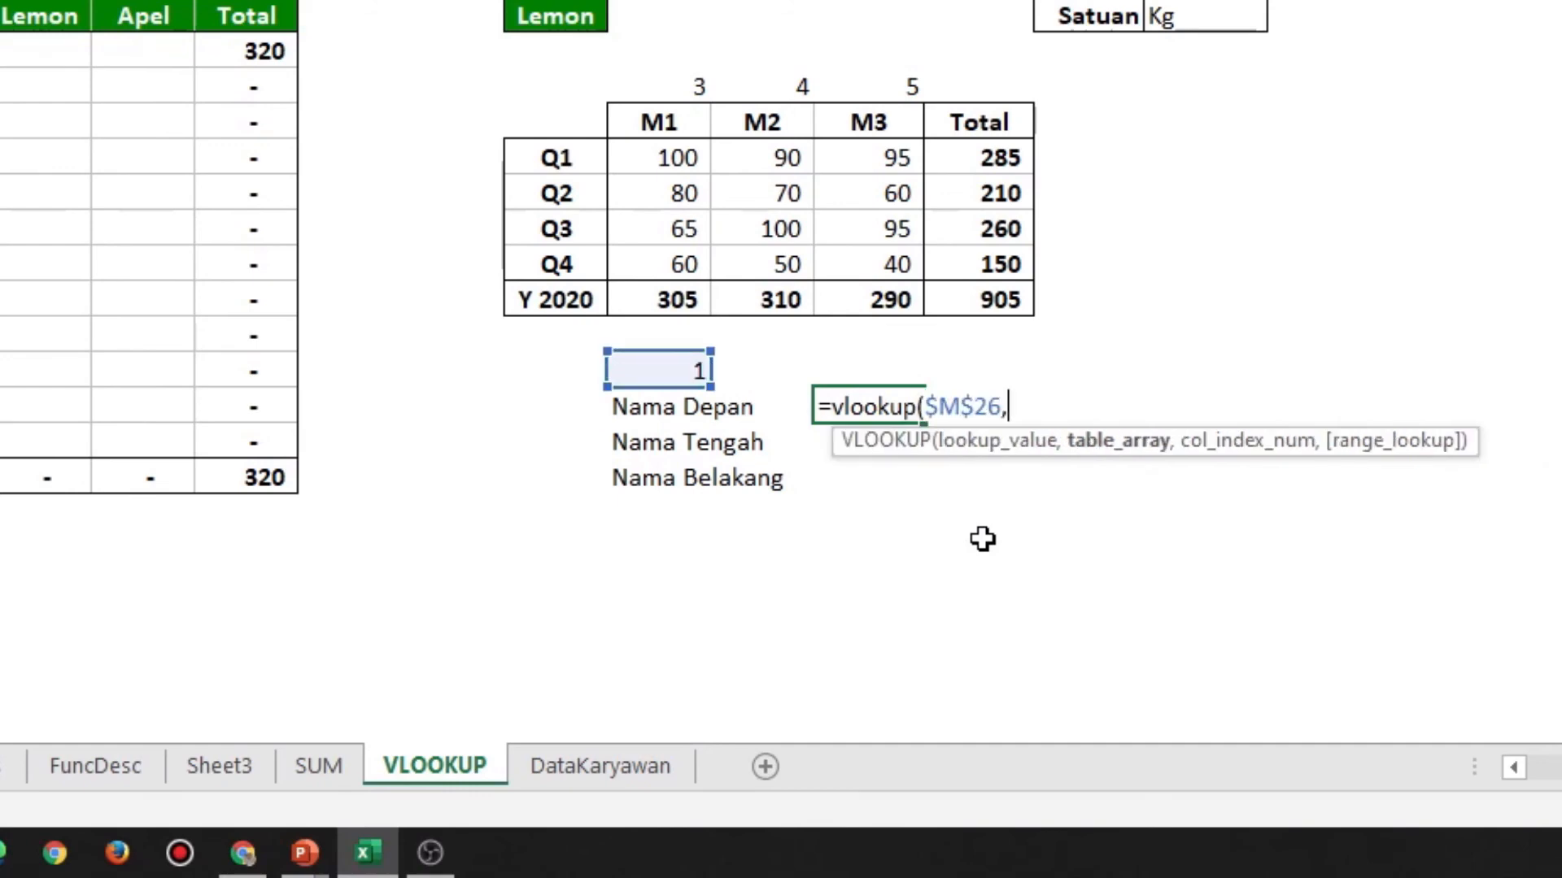
pyautogui.write('data')
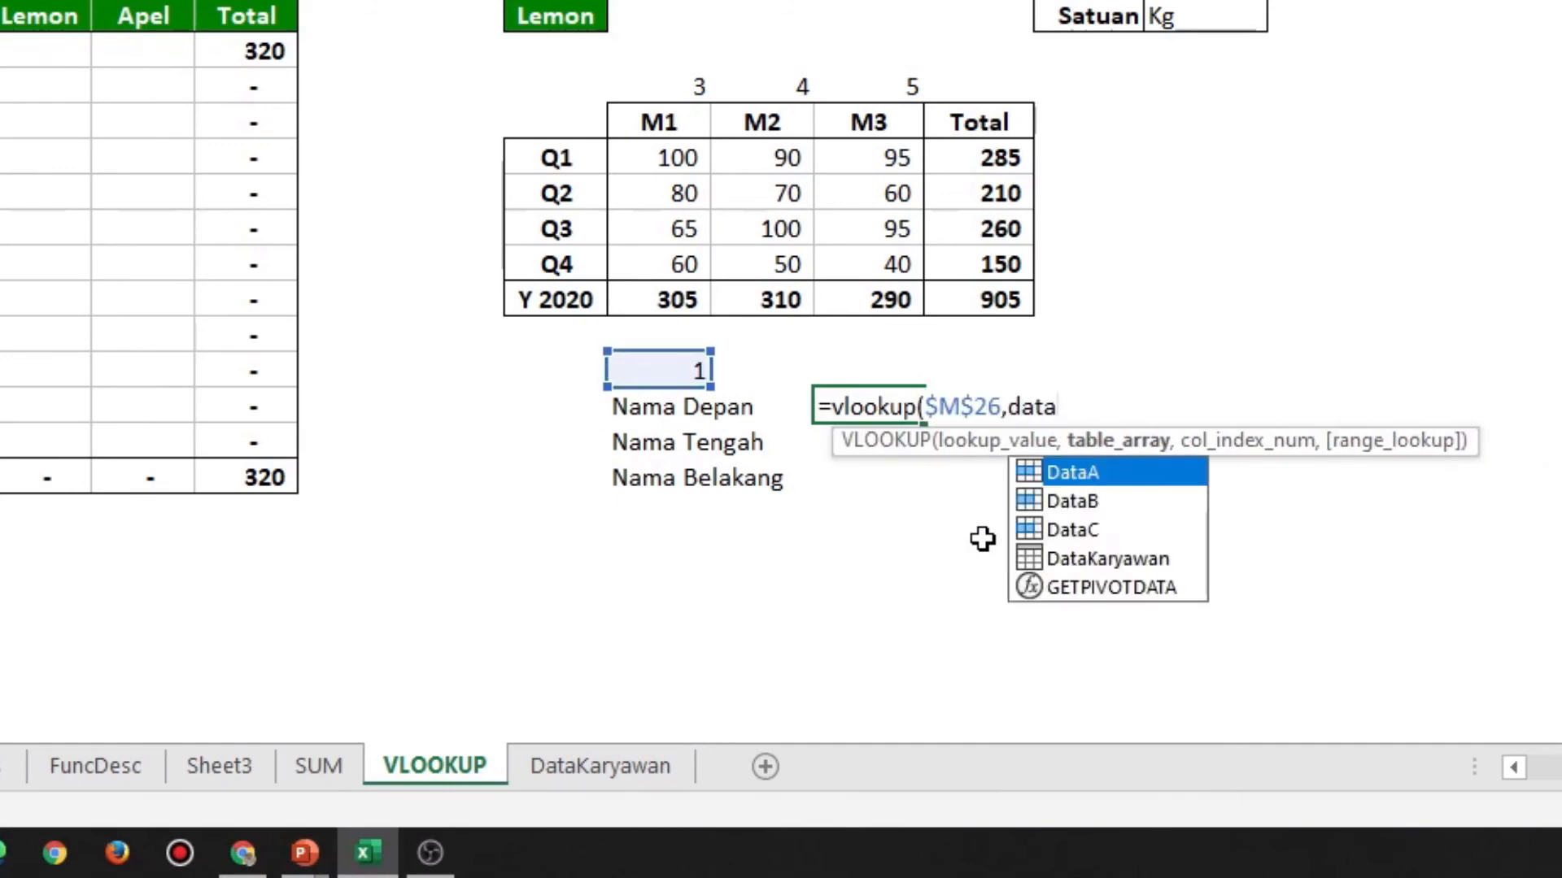
pyautogui.write('k')
# Complete the O27 formula with the DataKaryawan table as table array, column index 1 and exact match 0
pyautogui.press('Tab')
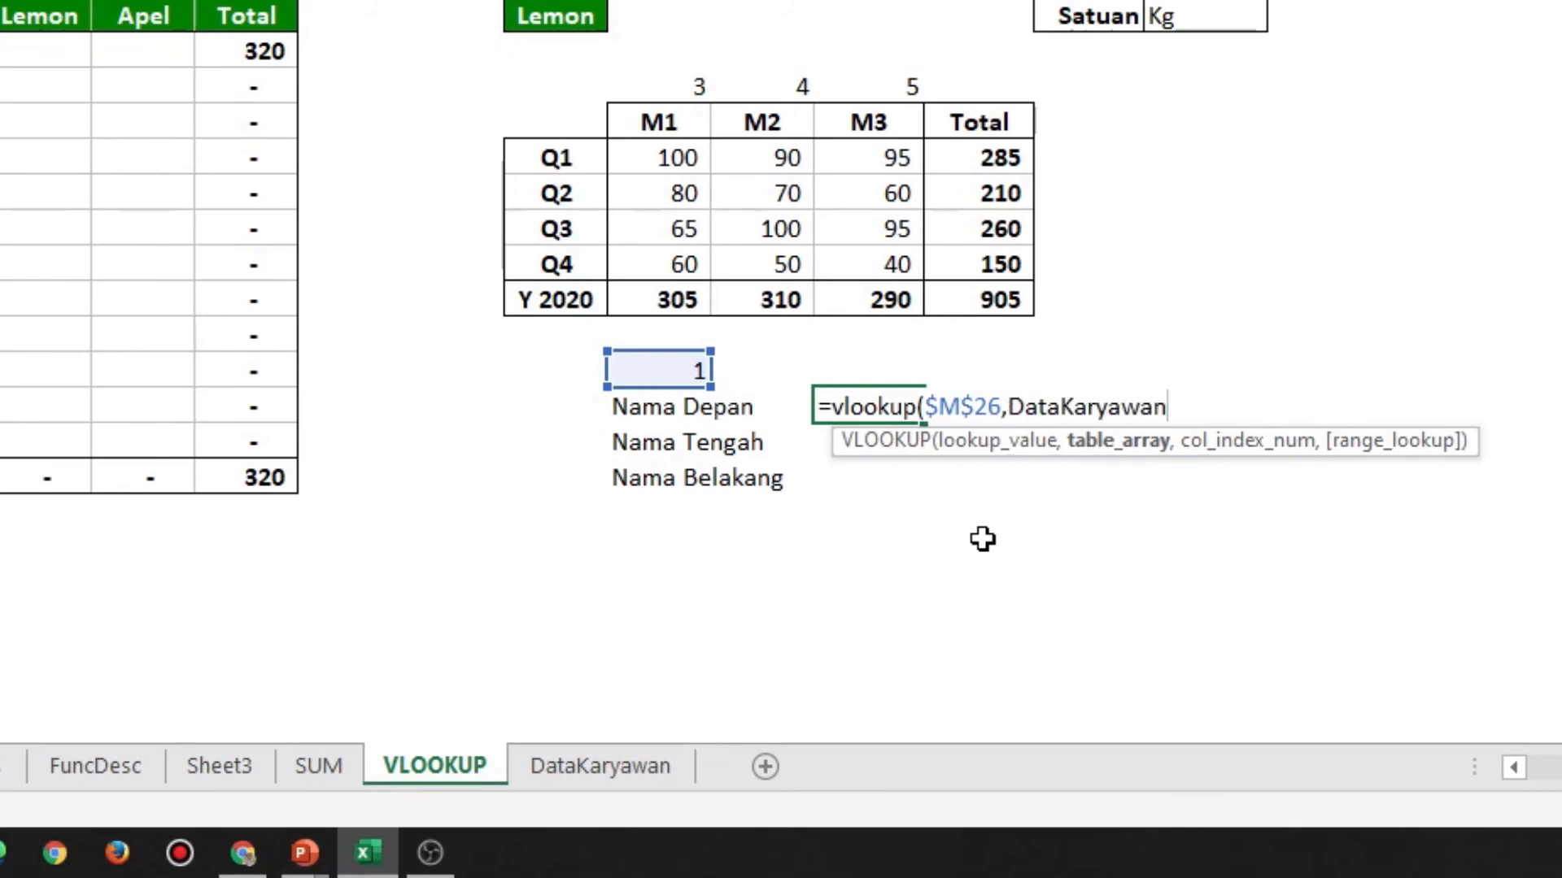
pyautogui.write(',')
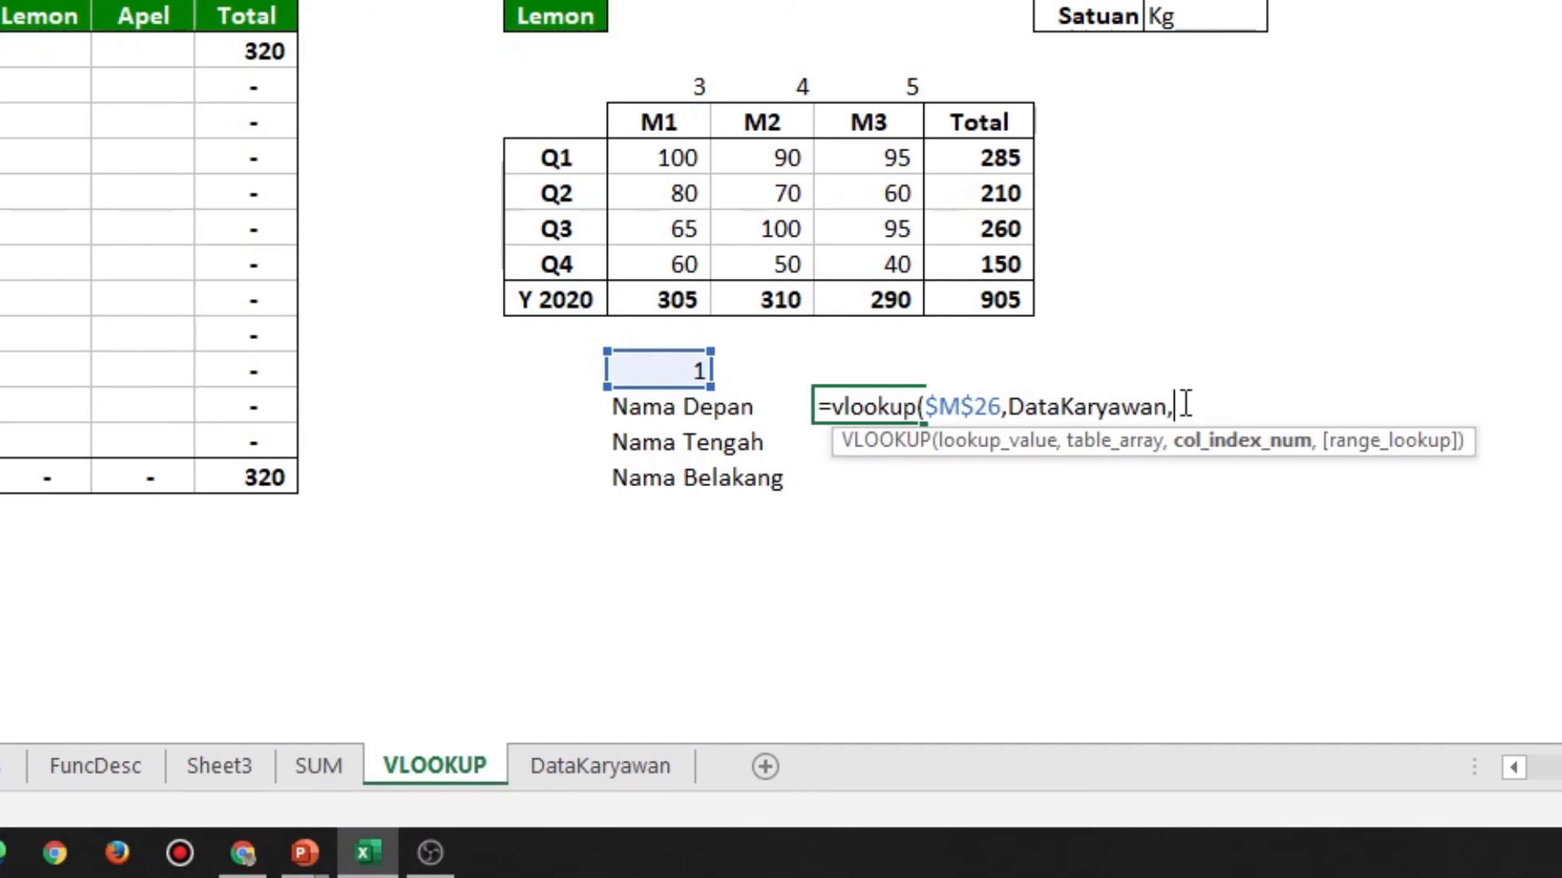
pyautogui.write('1,0)')
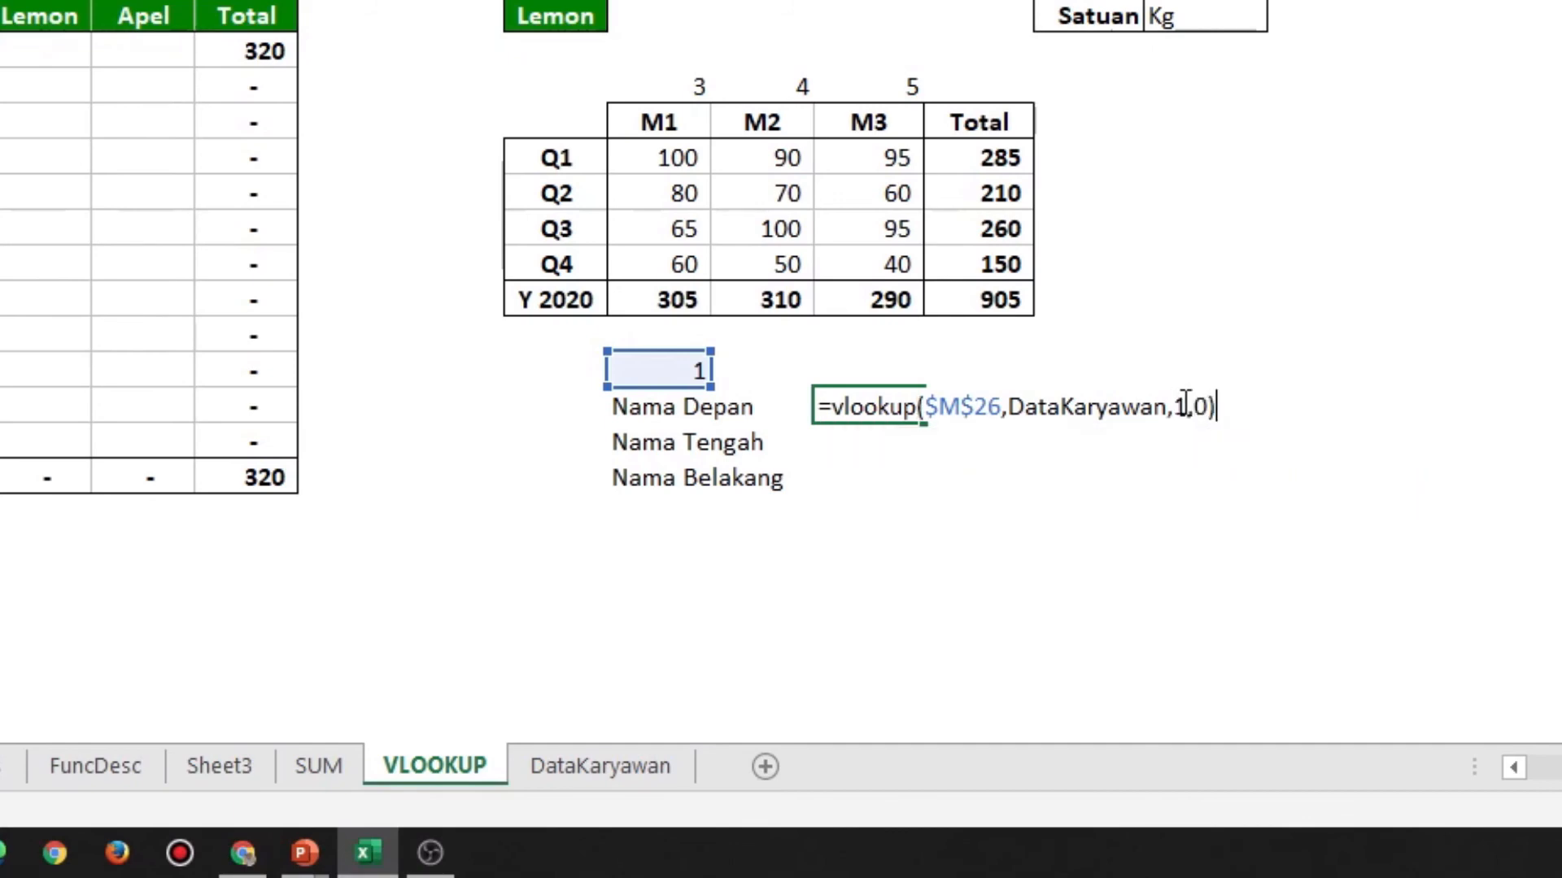
pyautogui.press('Return')
pyautogui.press('Up')
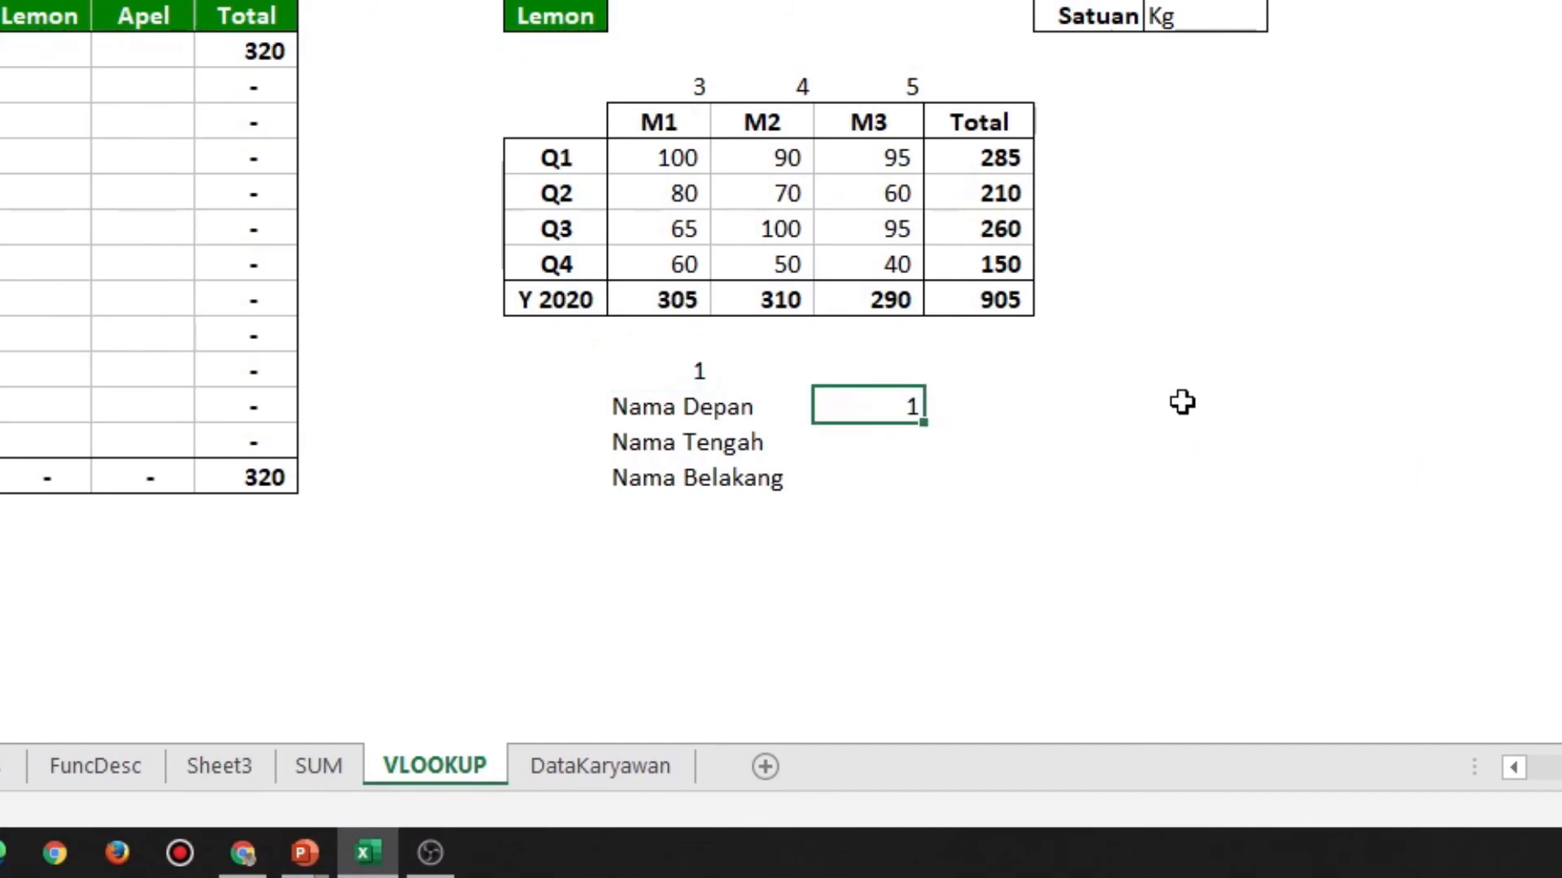
# Change the column index in the O27 formula to 2 to return the Nama Depan column
pyautogui.press('F2')
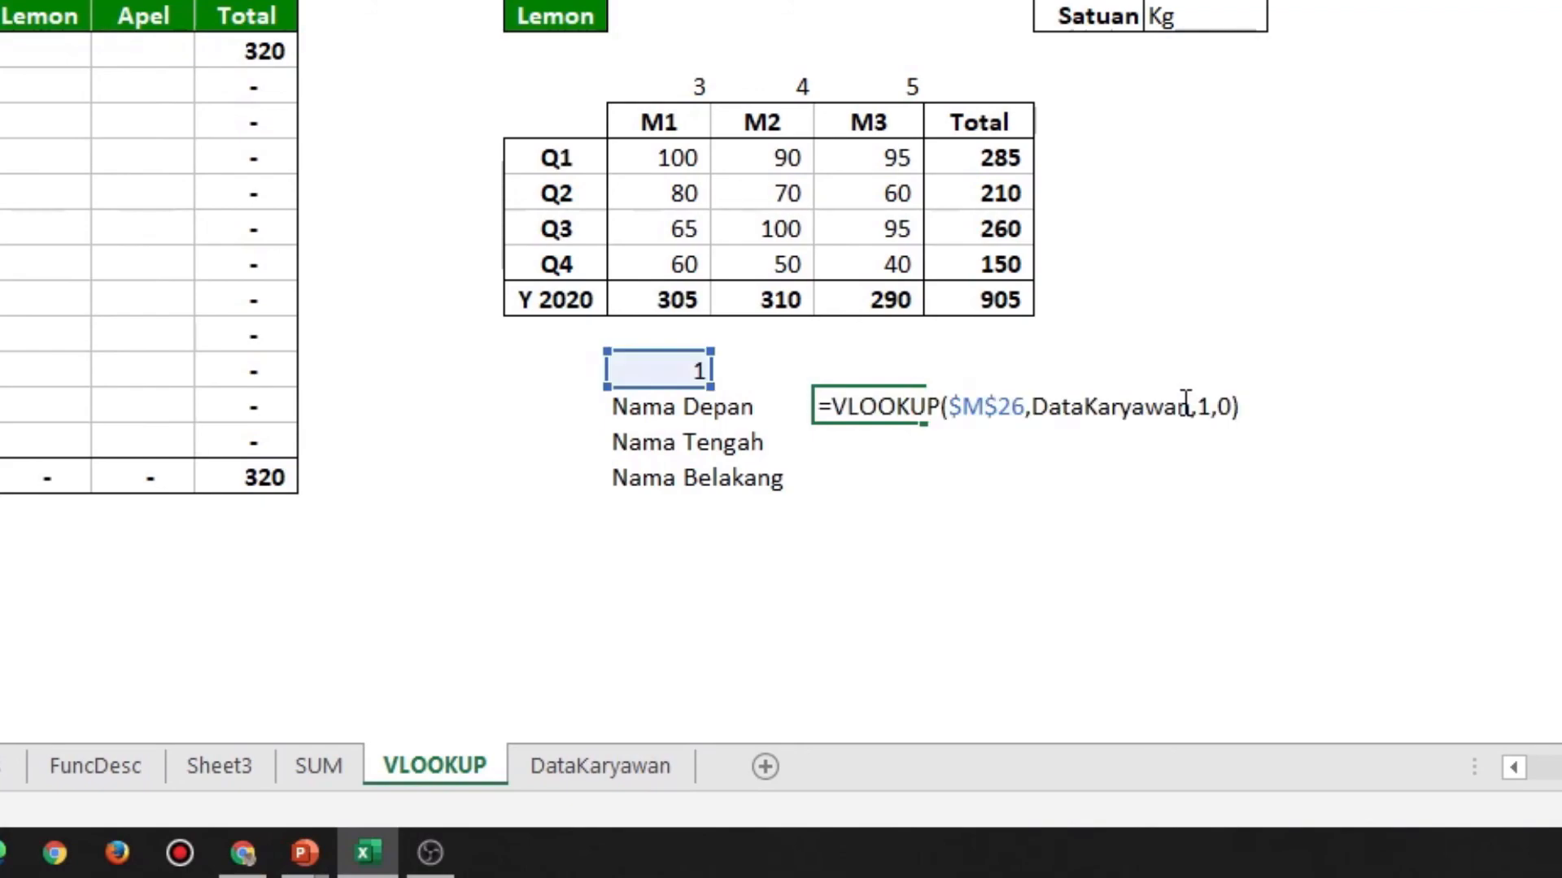
pyautogui.press('Left')
pyautogui.press('Left')
pyautogui.press('Left')
pyautogui.press('Left')
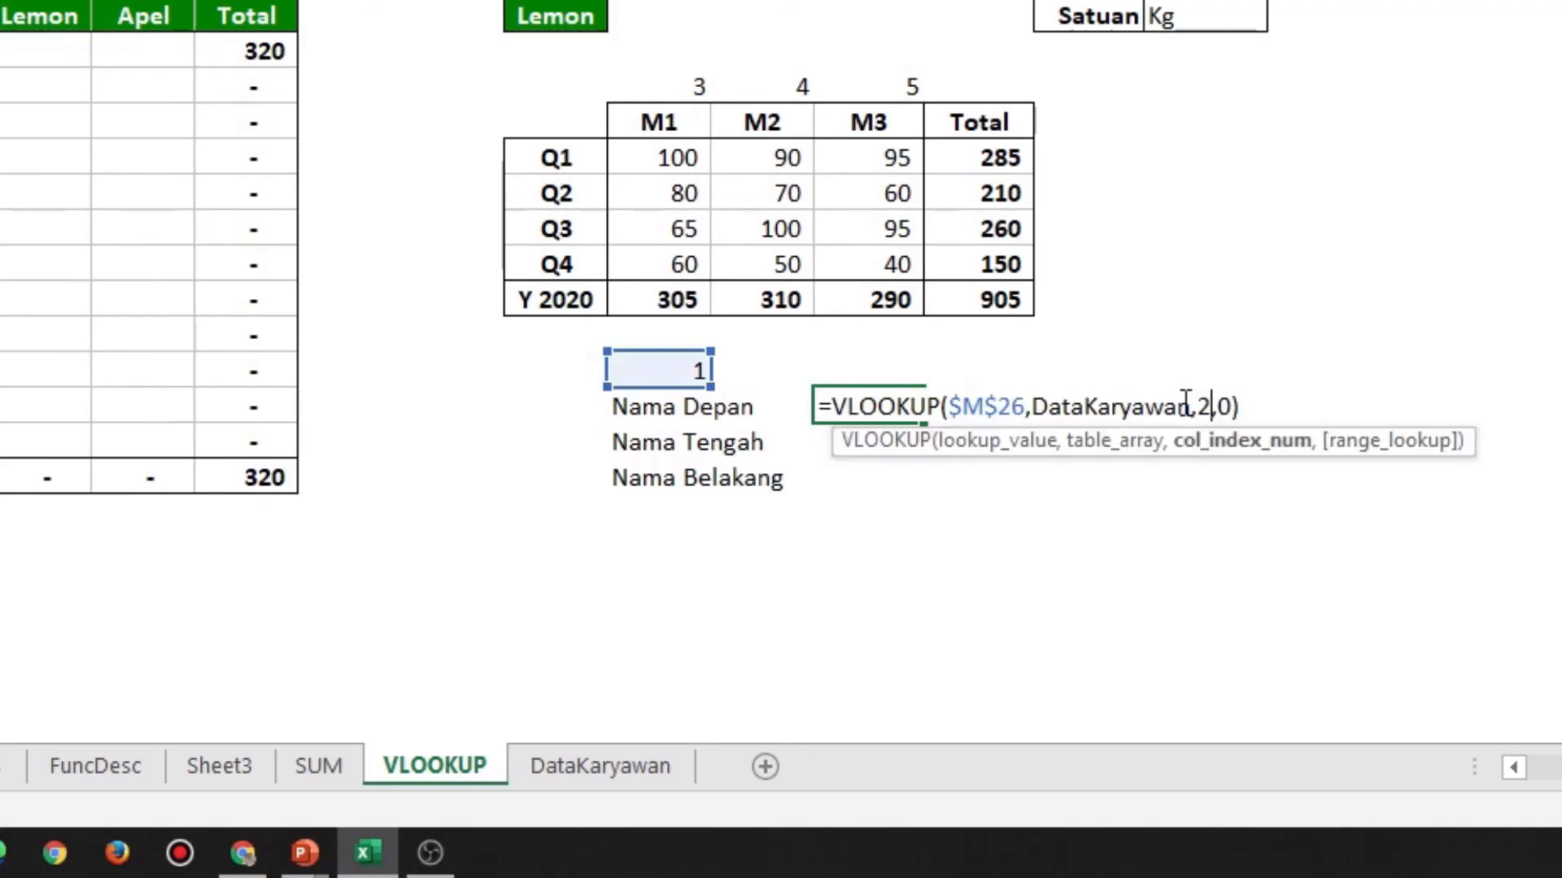
pyautogui.write('2')
pyautogui.press('Return')
pyautogui.press('Up')
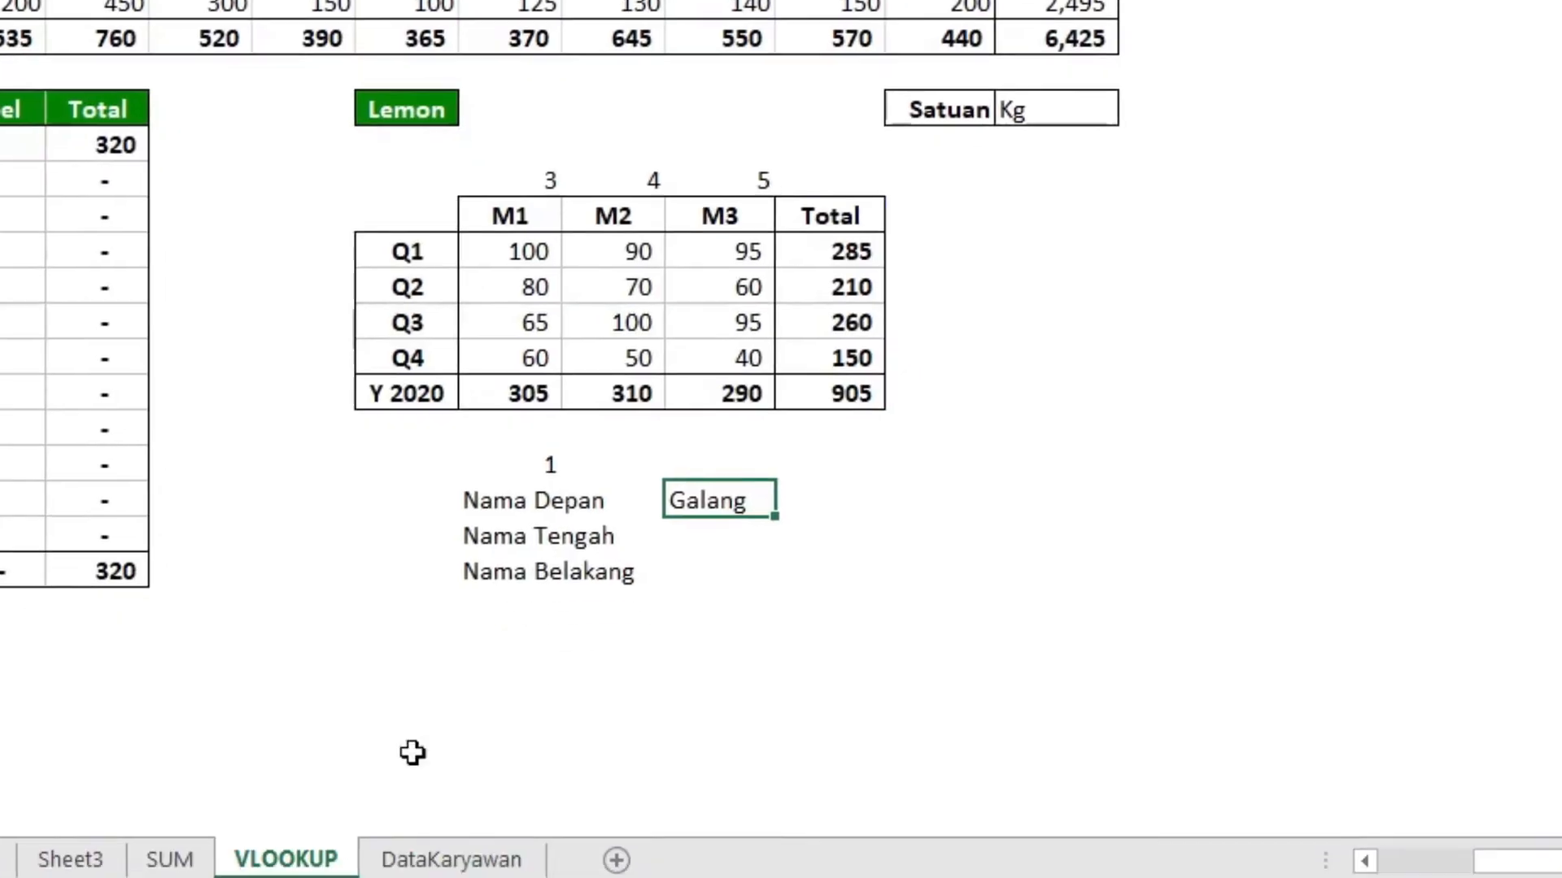
# Copy the O27 formula down to O28:O29 for Nama Tengah and Nama Belakang
pyautogui.hotkey('ctrl', 'c')
pyautogui.press('Down')
pyautogui.hotkey('shift', 'Down')
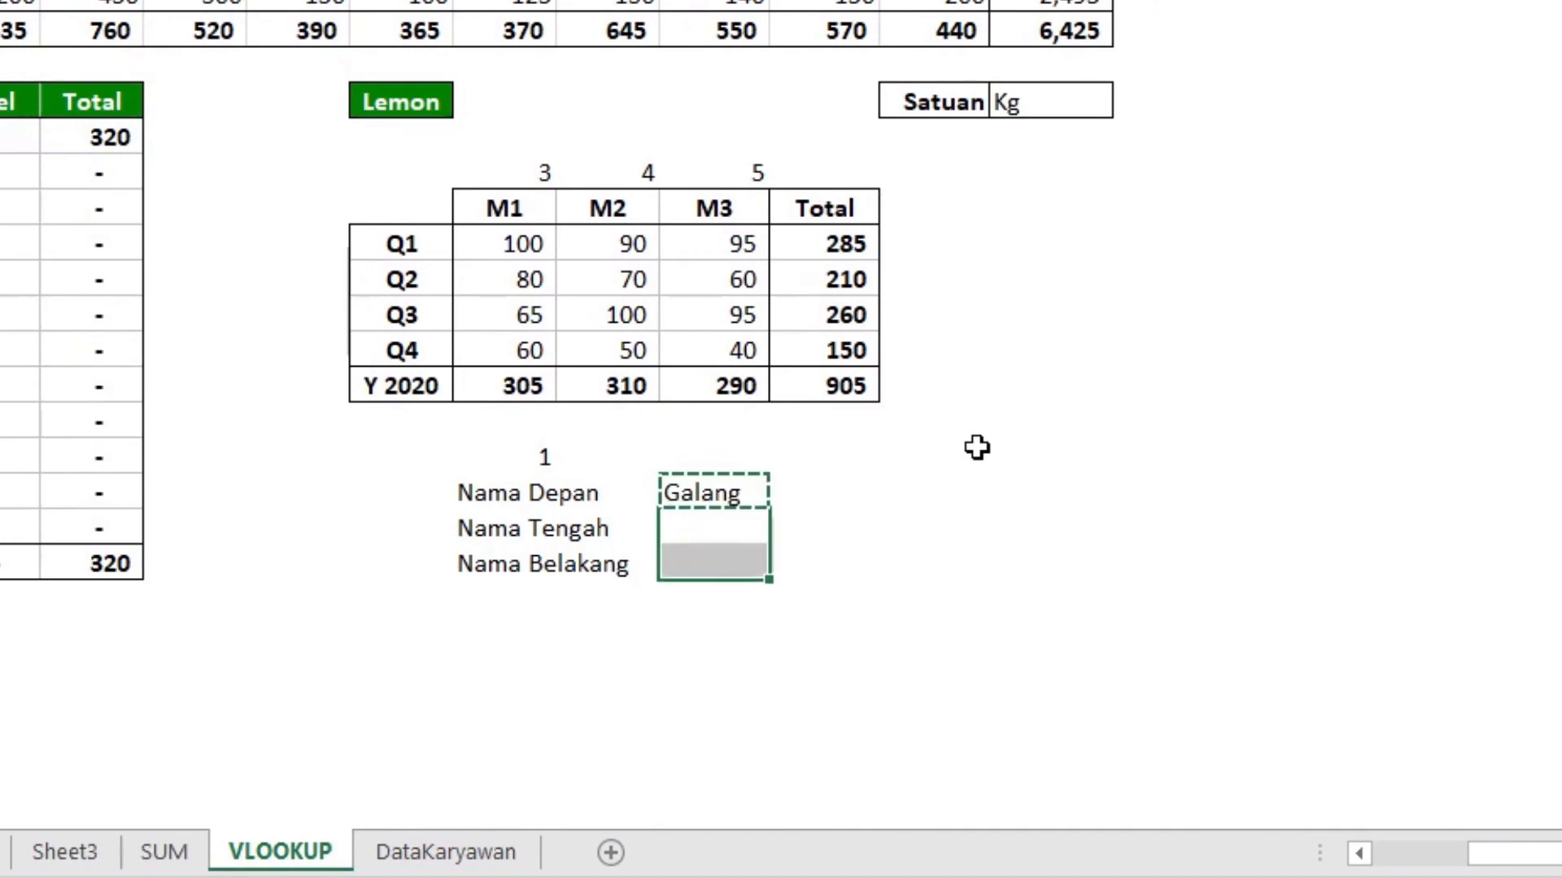
pyautogui.press('Return')
# Change the column index in the Nama Tengah formula in O28 to 3
pyautogui.press('Up')
pyautogui.press('Down')
pyautogui.press('F2')
pyautogui.press('Left')
pyautogui.press('Left')
pyautogui.press('Left')
pyautogui.press('Left')
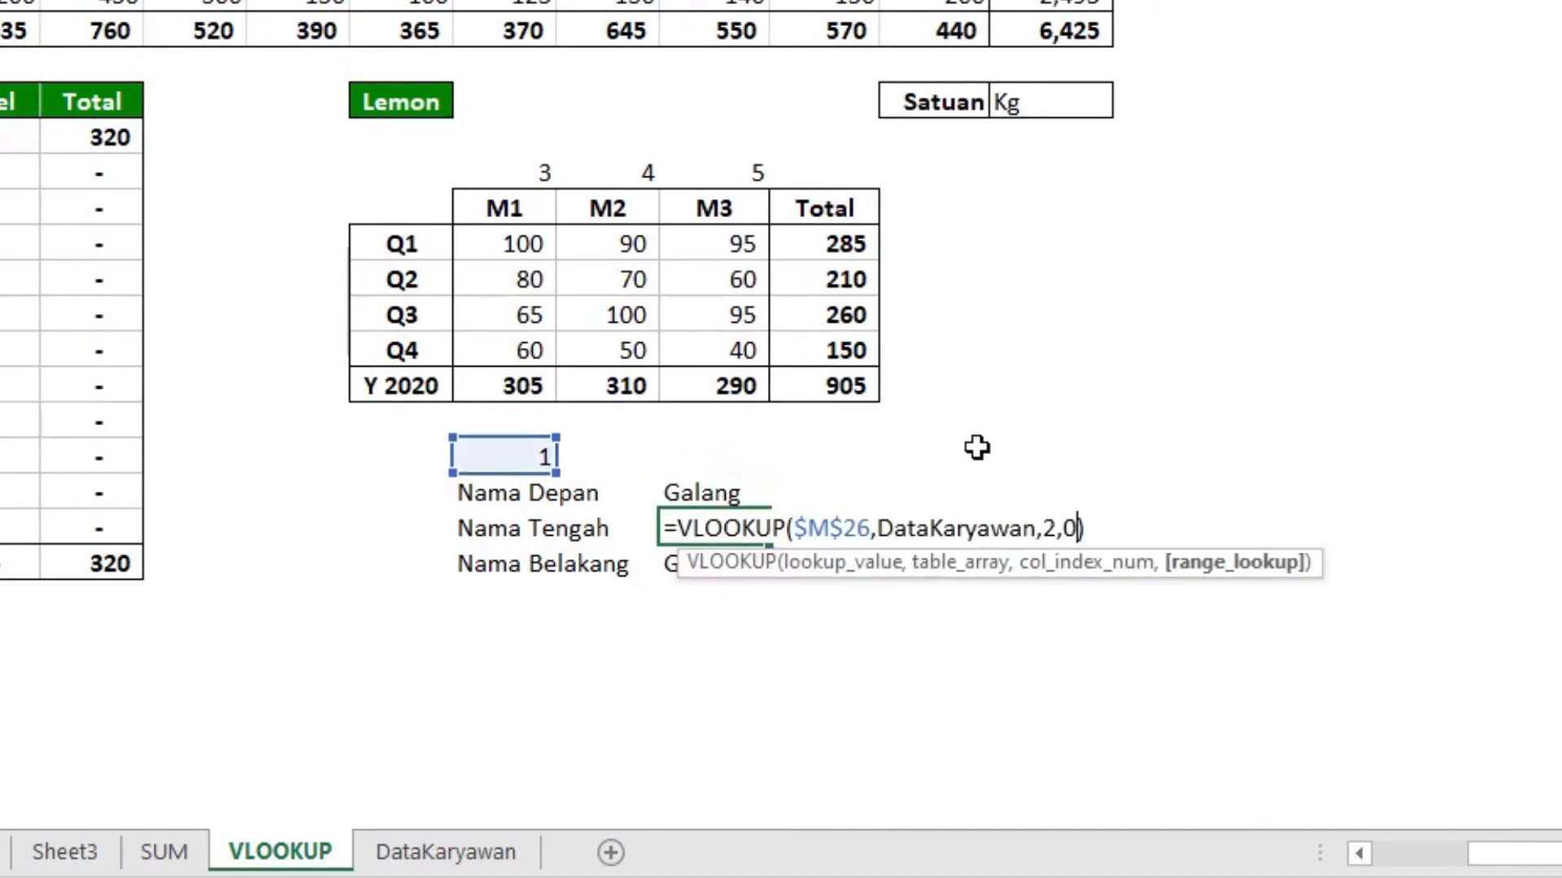
pyautogui.press('Delete')
pyautogui.write('3')
pyautogui.press('Return')
# Change the column index in the Nama Belakang formula in O29 to 4
pyautogui.press('F2')
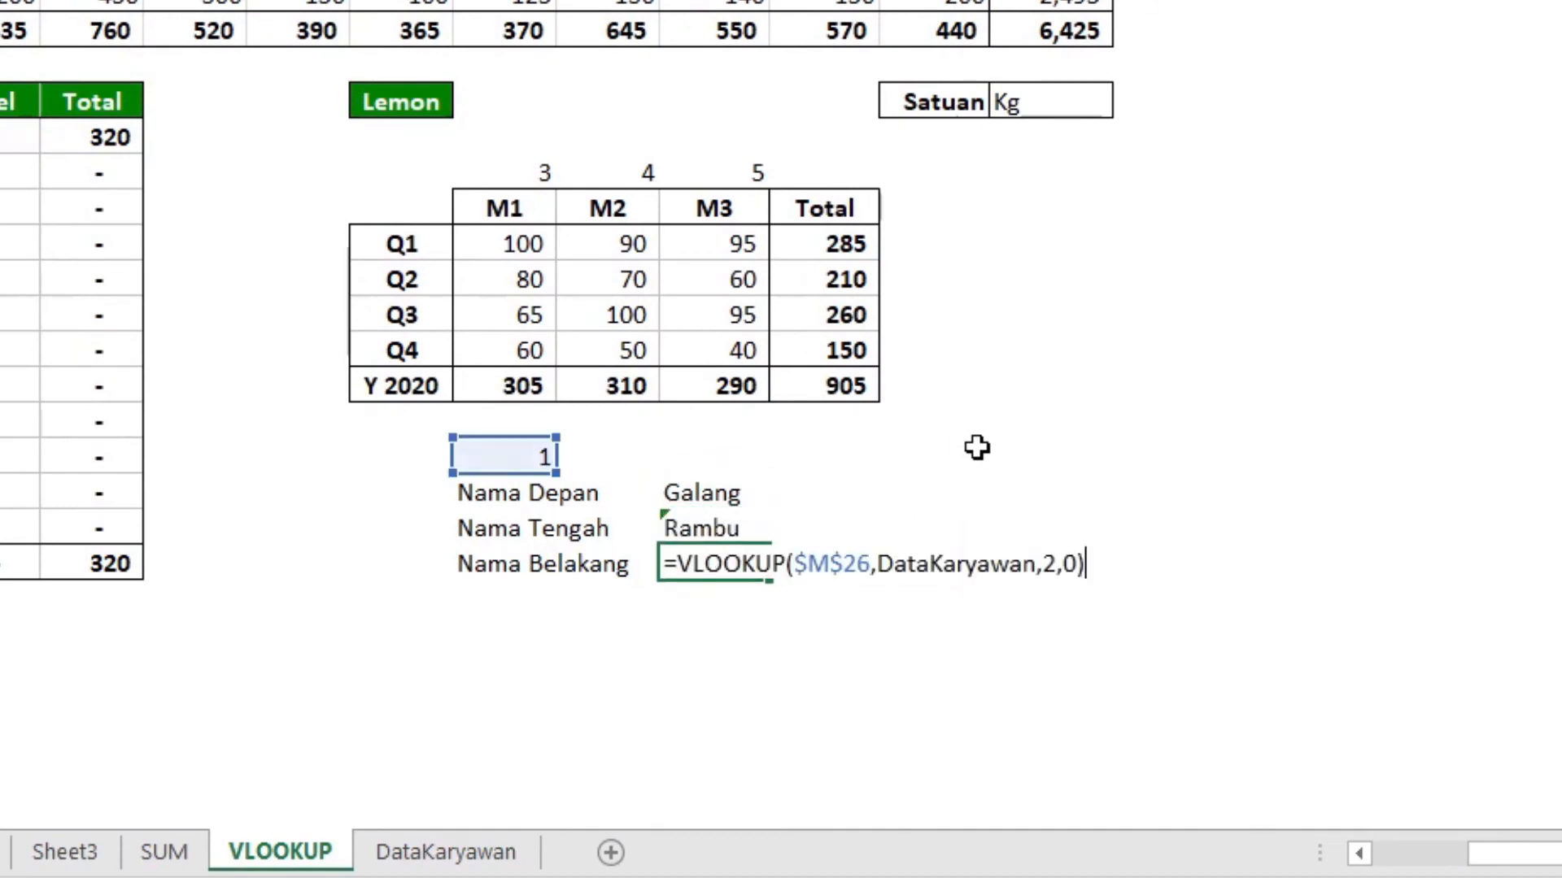
pyautogui.press('Left')
pyautogui.press('Left')
pyautogui.press('Left')
pyautogui.press('Delete')
pyautogui.write('4')
pyautogui.hotkey('ctrl', 'Return')
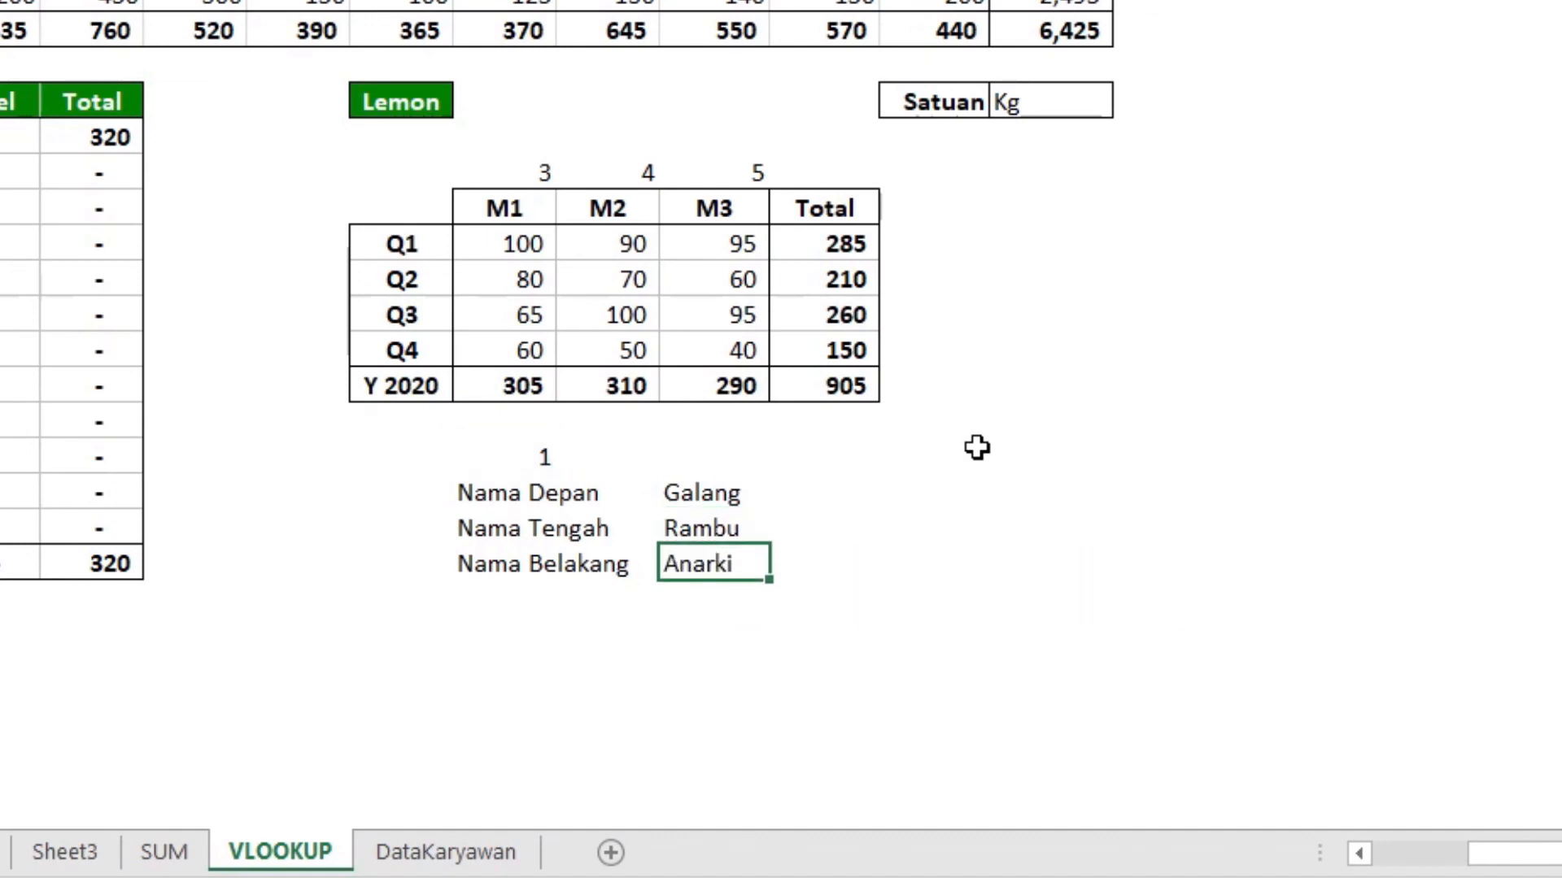
# Check the columns of the DataKaryawan table for further fields to look up, and return to the VLOOKUP sheet
pyautogui.press('Up')
pyautogui.press('Up')
pyautogui.press('Up')
pyautogui.press('Left')
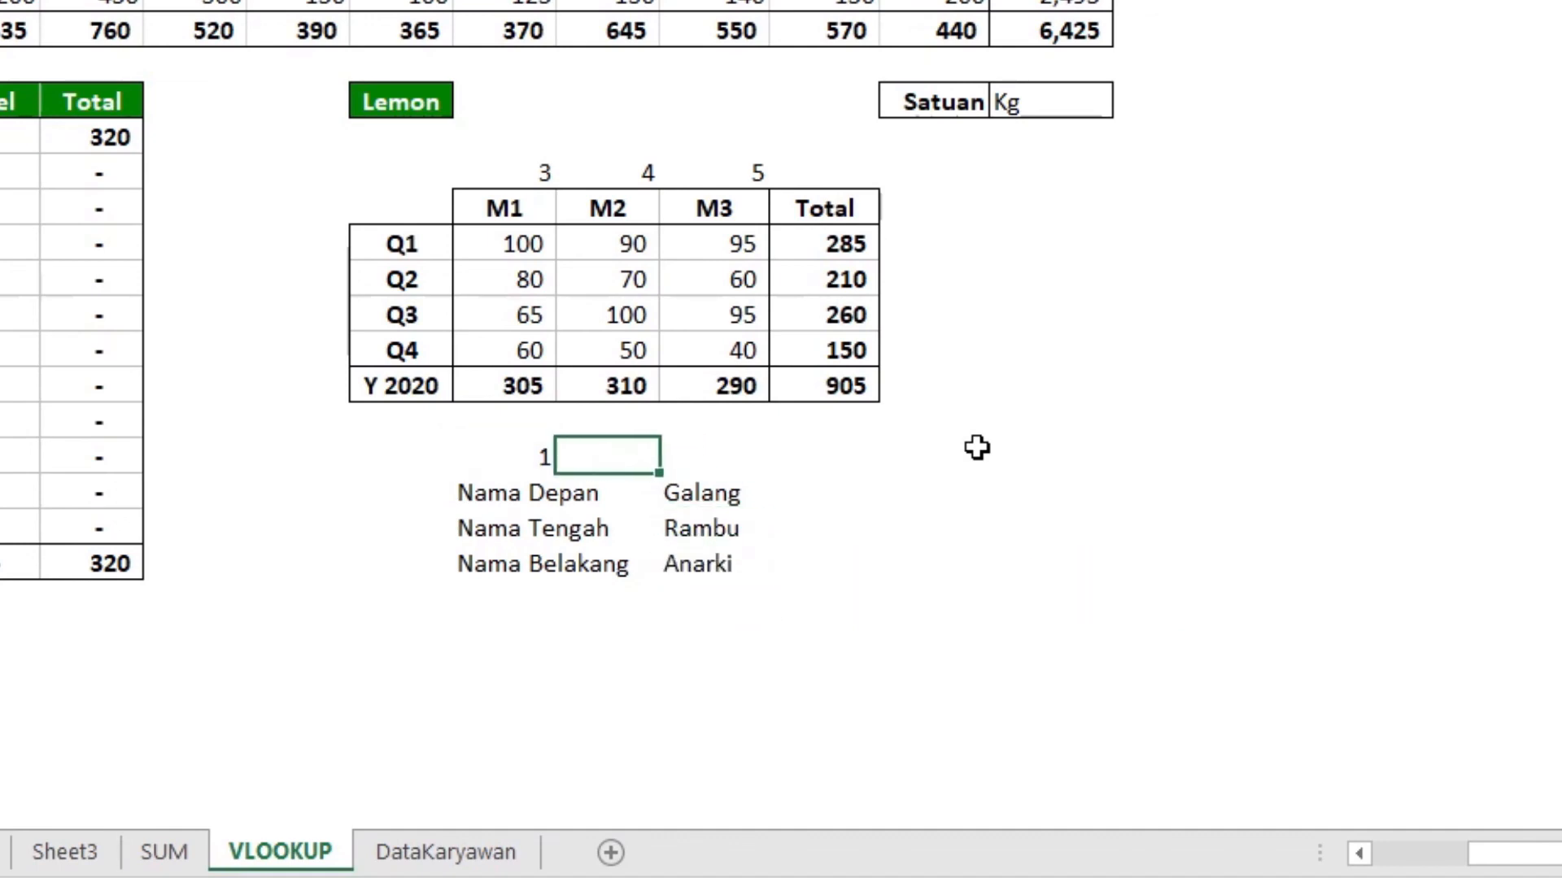
pyautogui.hotkey('ctrl', 'pagedown')
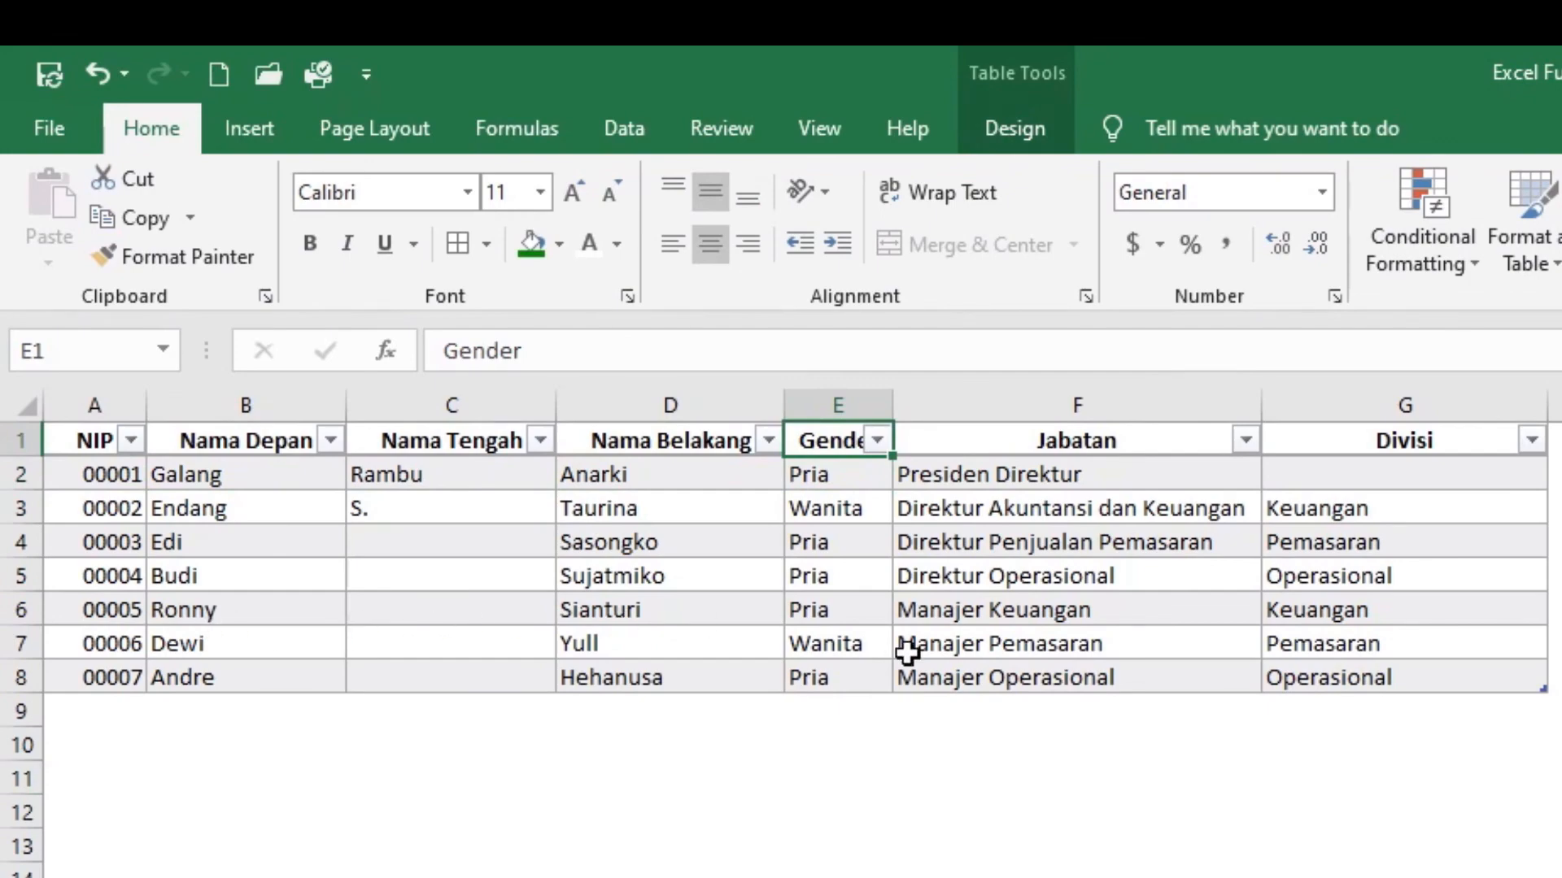
pyautogui.hotkey('ctrl', 'pageup')
# Copy the Nama Belakang label to M31, leaving one blank row below the name labels
pyautogui.press('Left')
pyautogui.press('Down')
pyautogui.press('Down')
pyautogui.press('Down')
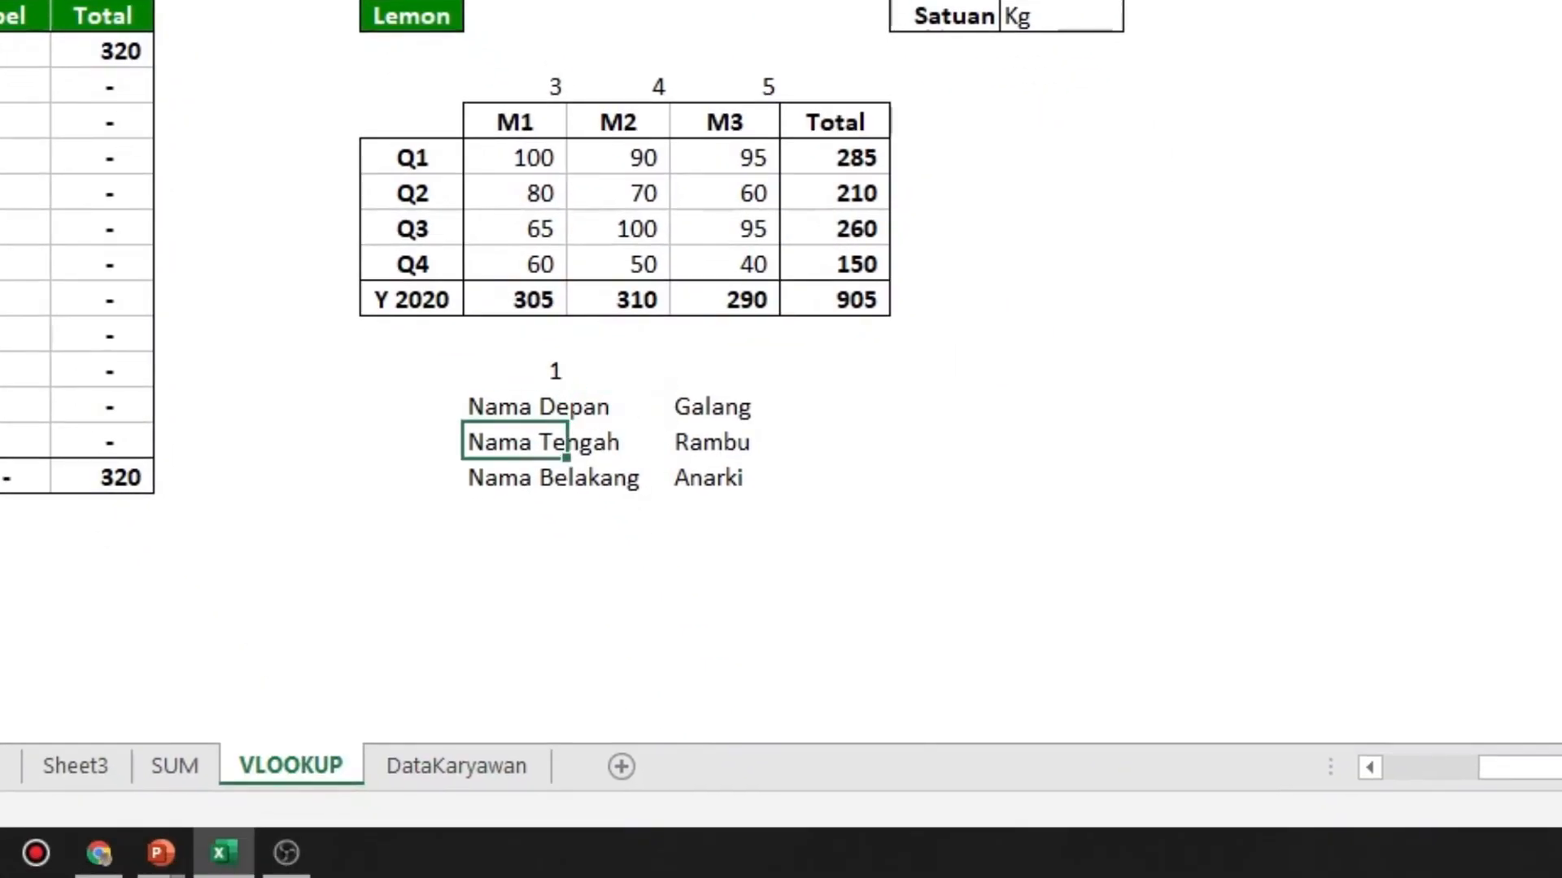
pyautogui.hotkey('ctrl', 'c')
pyautogui.press('Down')
pyautogui.press('Down')
pyautogui.press('Return')
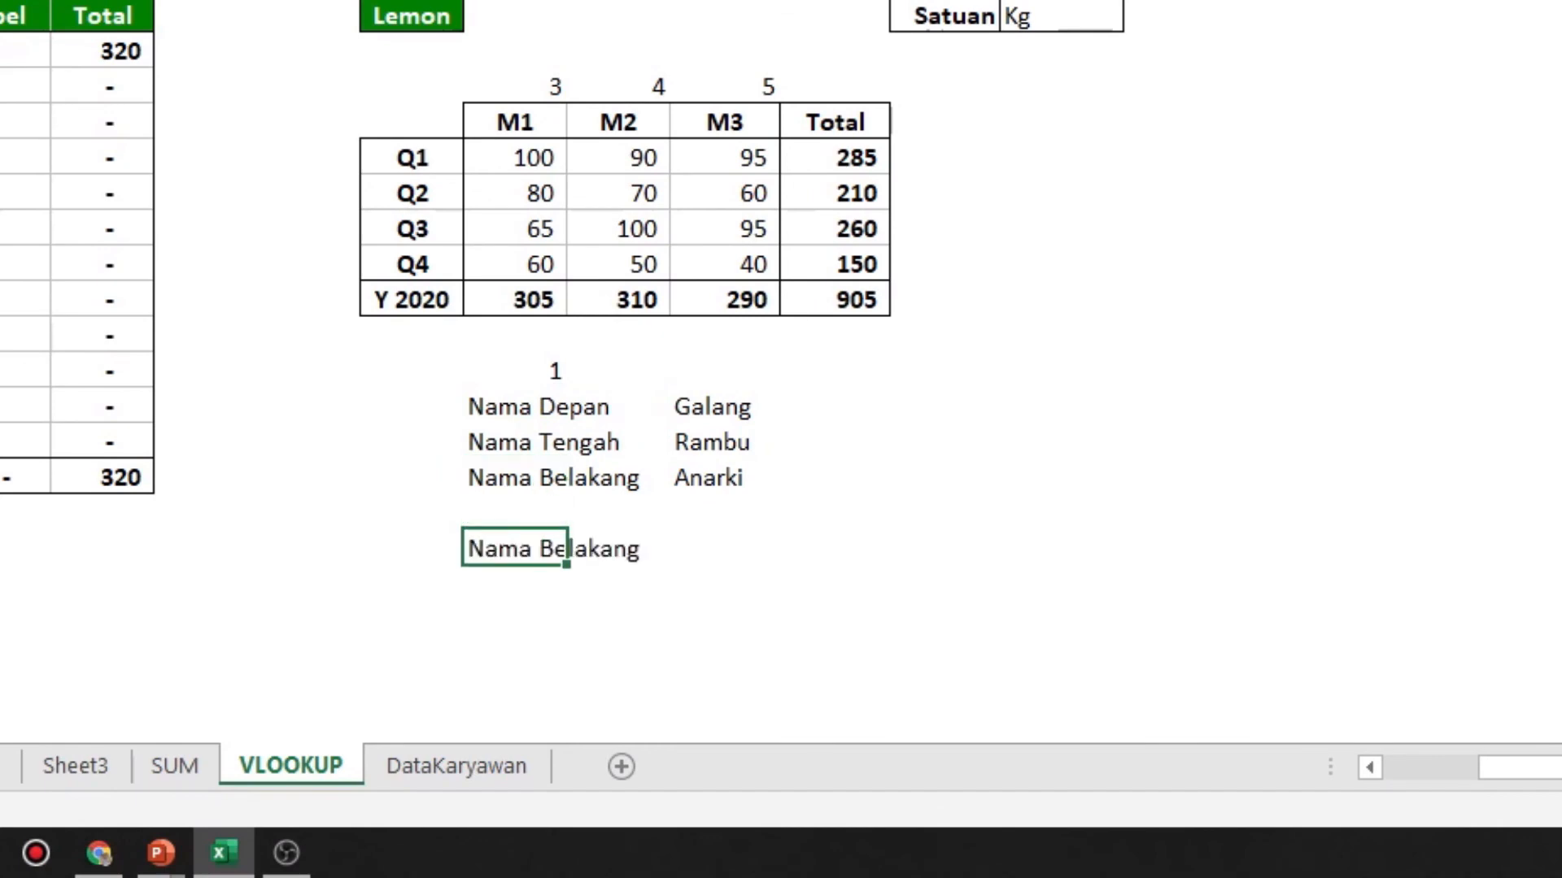
# Replace the copied label in M31 with Jenis Kelamin
pyautogui.write('Jenis Kelamin')
pyautogui.press('Return')
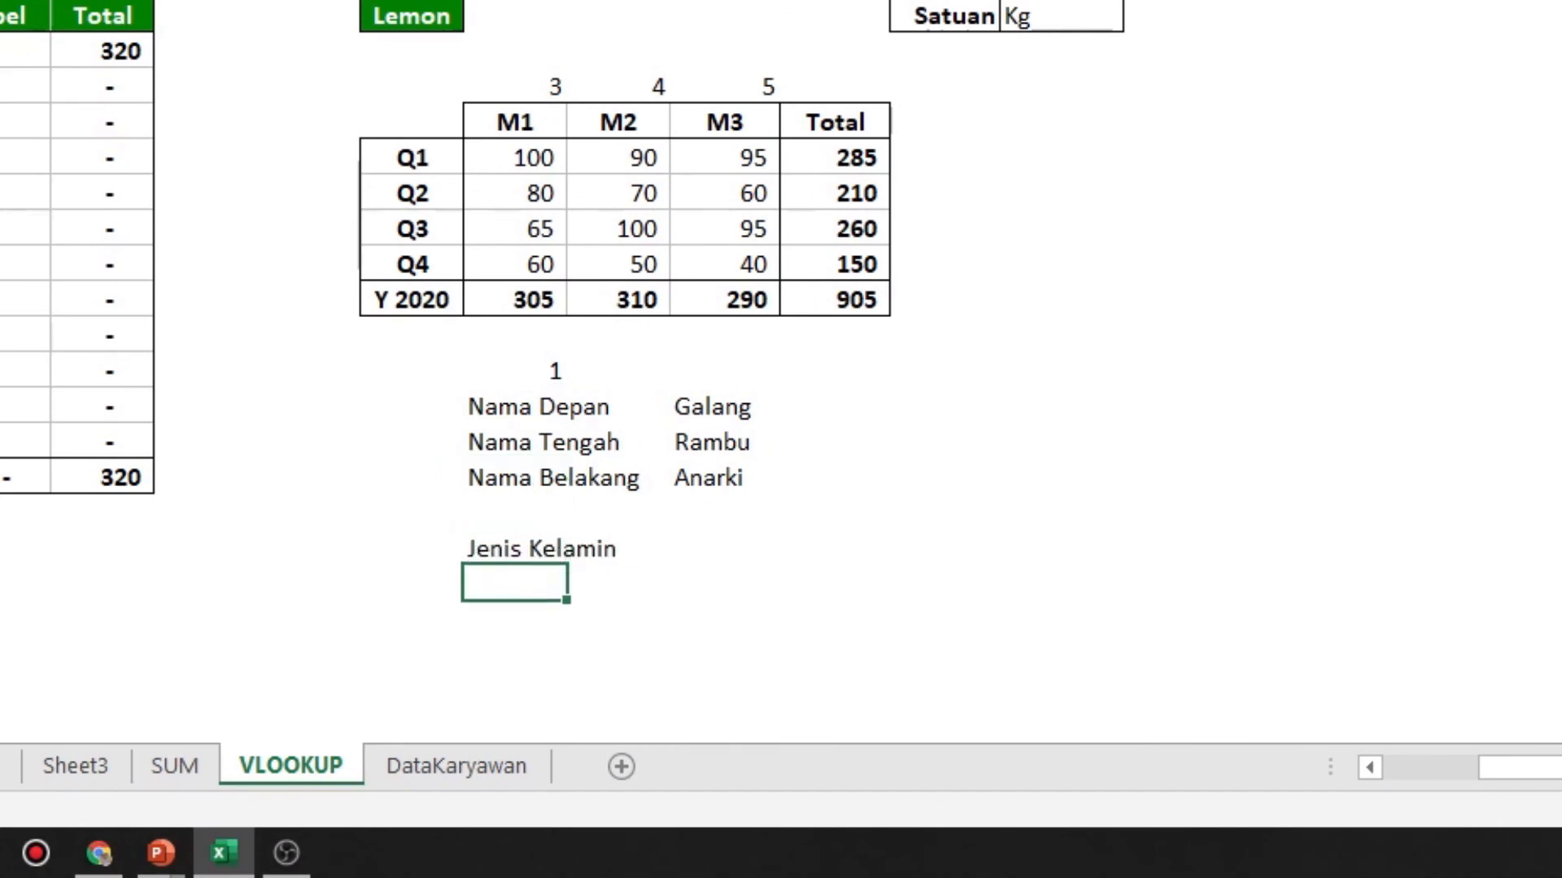
# Copy the Nama Belakang VLOOKUP formula from O29 to O31, beside the Jenis Kelamin label
pyautogui.press('Right')
pyautogui.press('Up')
pyautogui.press('Up')
pyautogui.press('Up')
pyautogui.hotkey('ctrl', 'c')
pyautogui.press('Down')
pyautogui.press('Down')
pyautogui.press('Down')
pyautogui.press('Up')
pyautogui.press('Return')
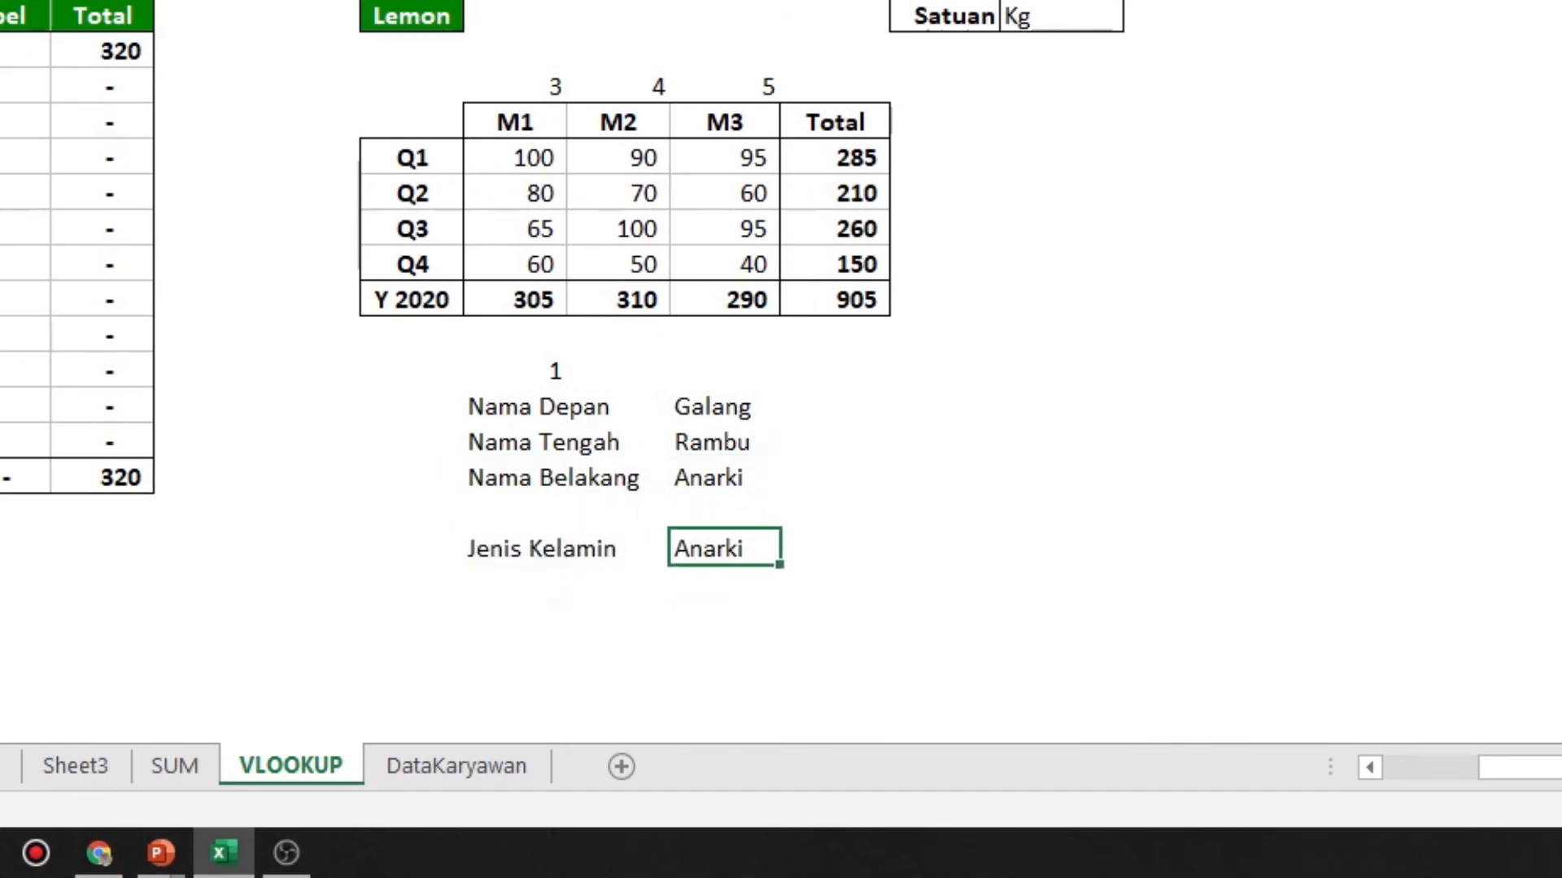
# Change the column index in the Jenis Kelamin formula in O31 to 5
pyautogui.press('F2')
pyautogui.press('Left')
pyautogui.press('Left')
pyautogui.press('Left')
pyautogui.press('BackSpace')
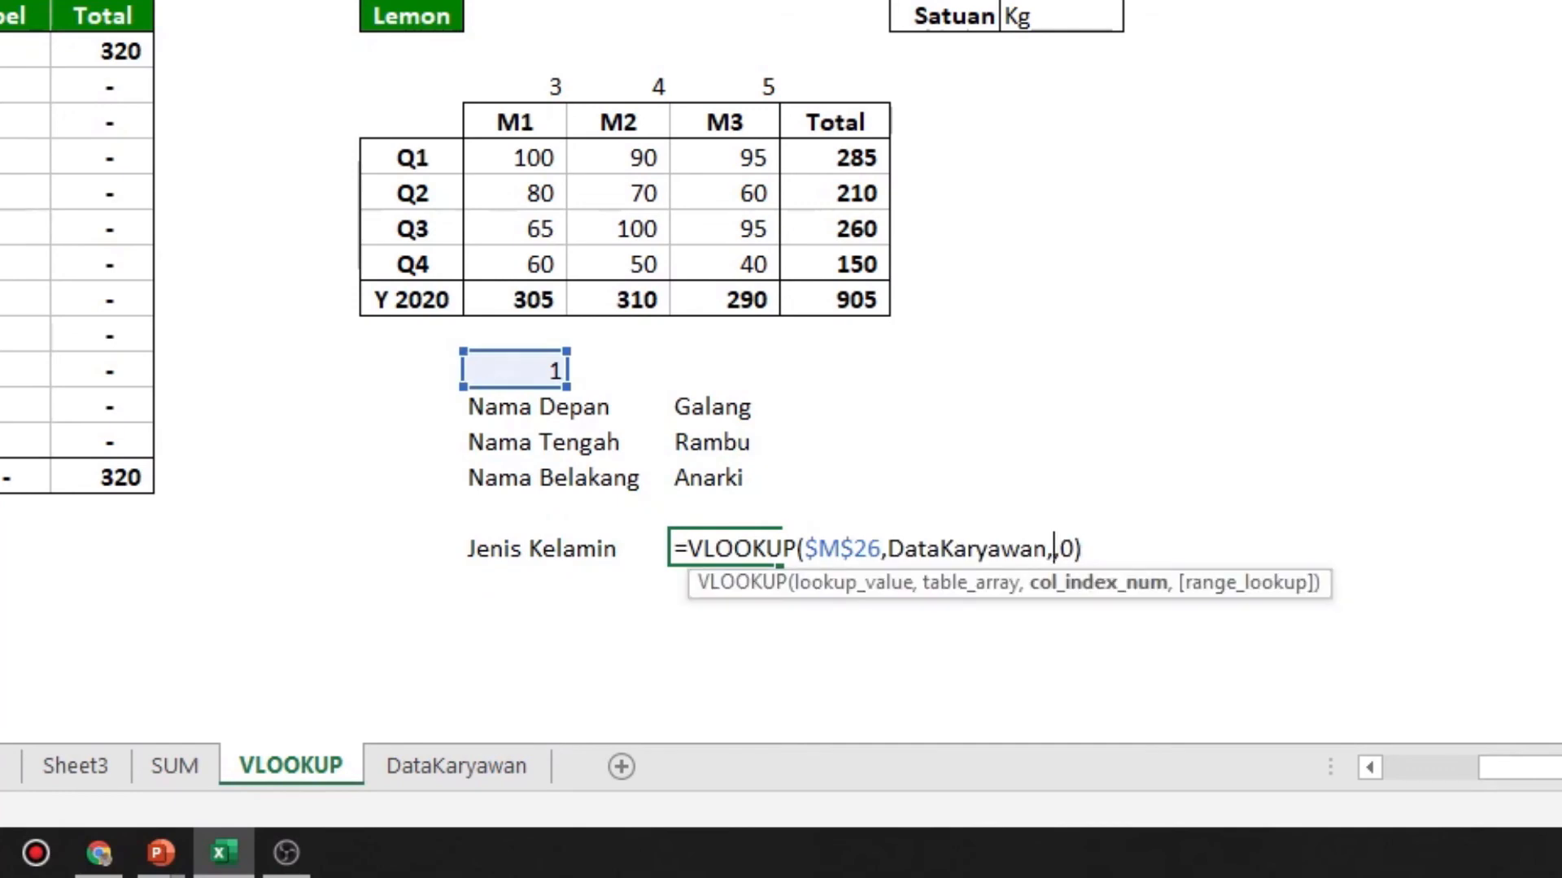
pyautogui.write('5')
pyautogui.hotkey('ctrl', 'Return')
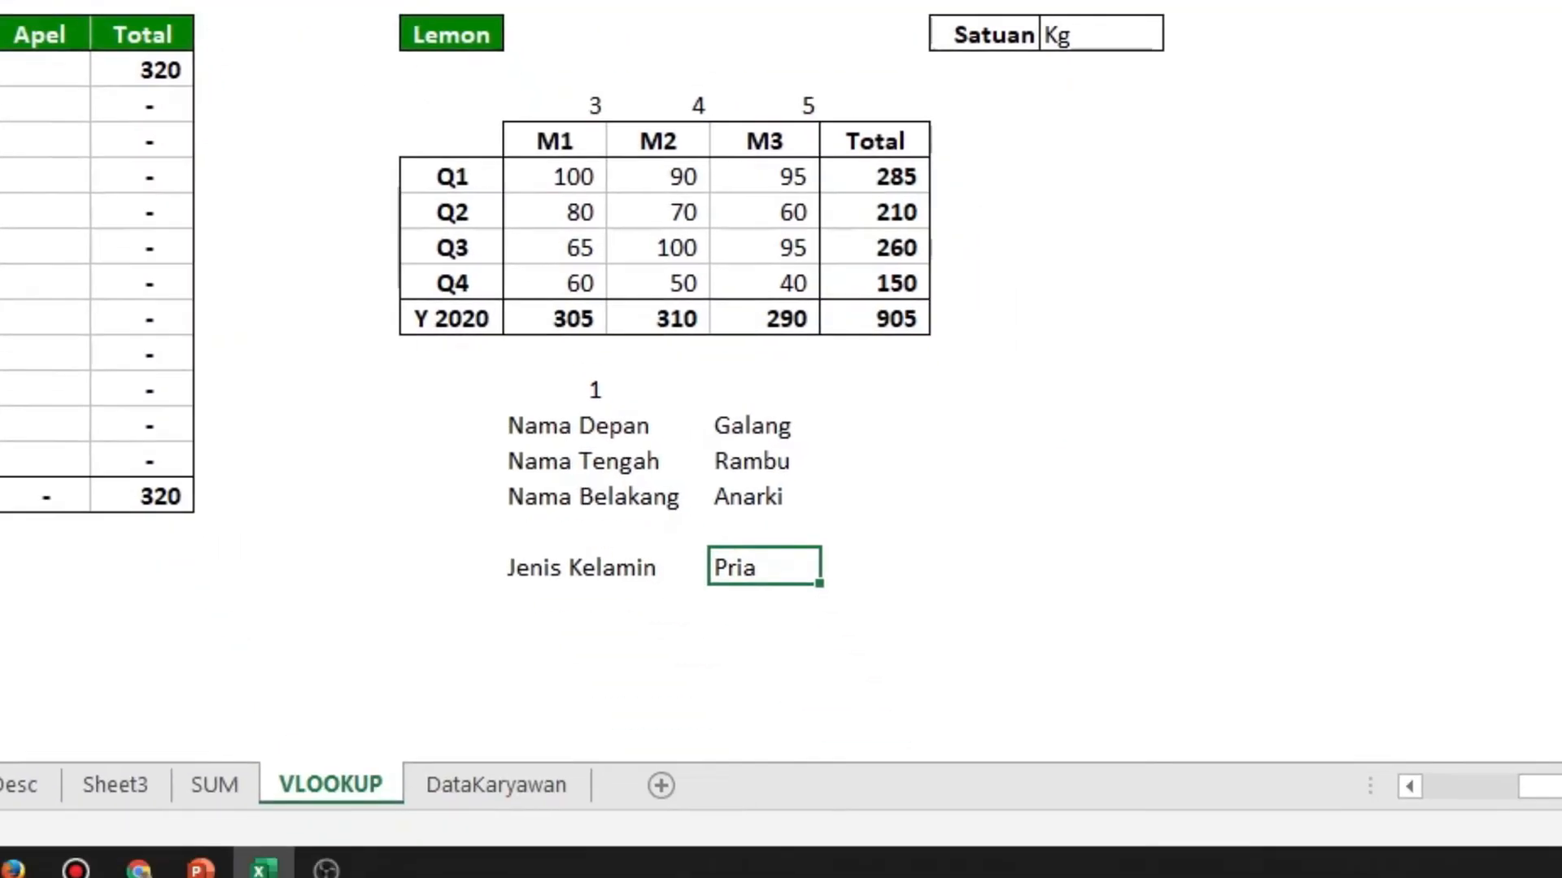
# Enter the labels Jabatan in M32 and Divisi in M33, below Jenis Kelamin
pyautogui.press('Left')
pyautogui.press('Down')
pyautogui.press('Left')
pyautogui.write('J')
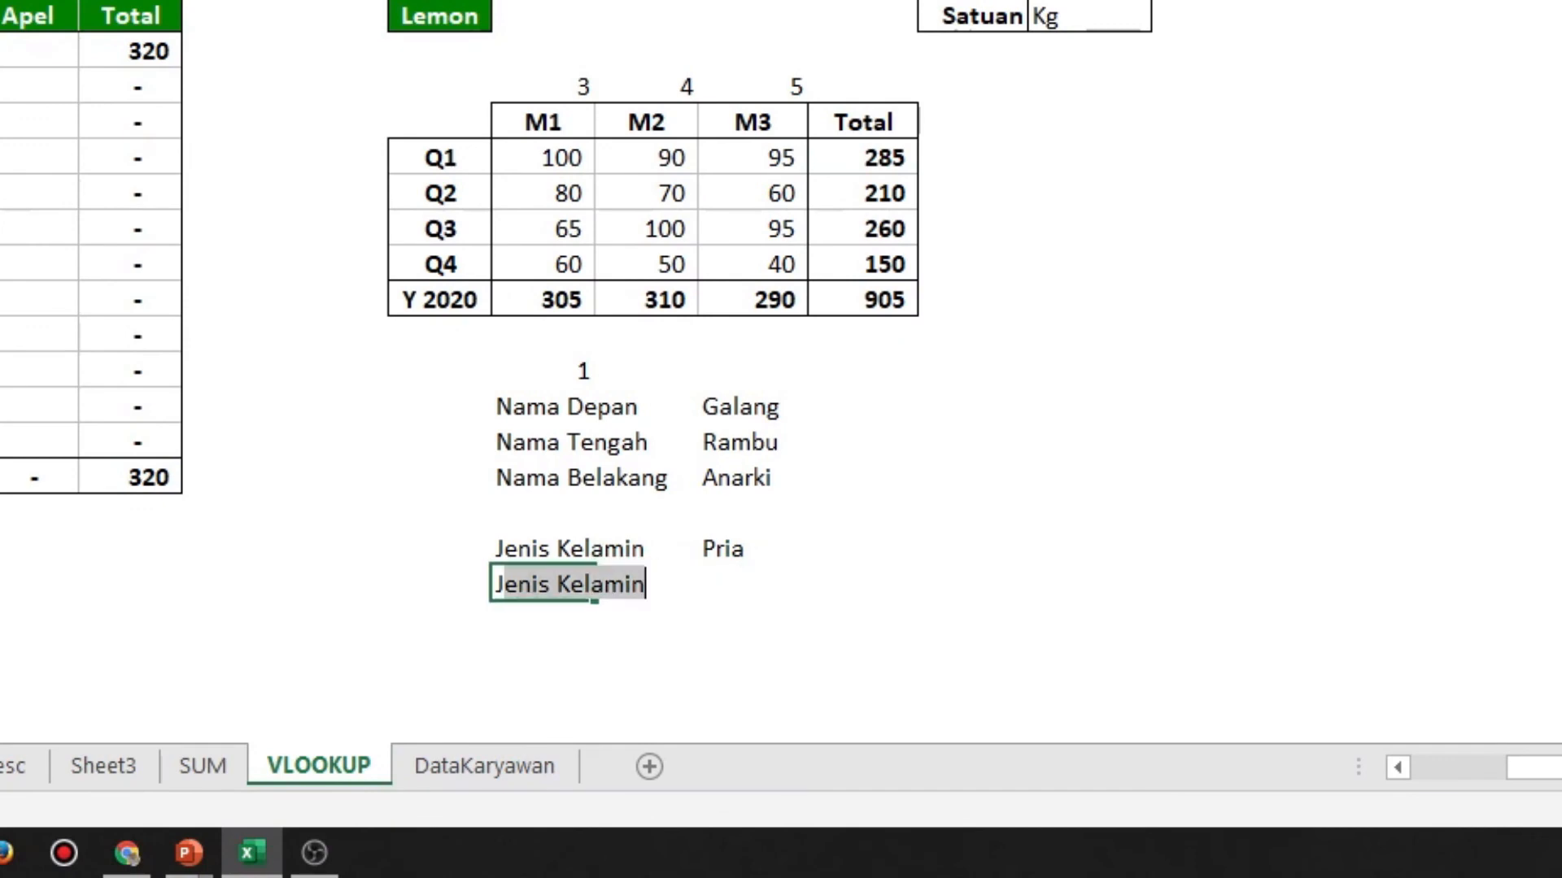
pyautogui.write('anatan')
pyautogui.press('Return')
pyautogui.write('D')
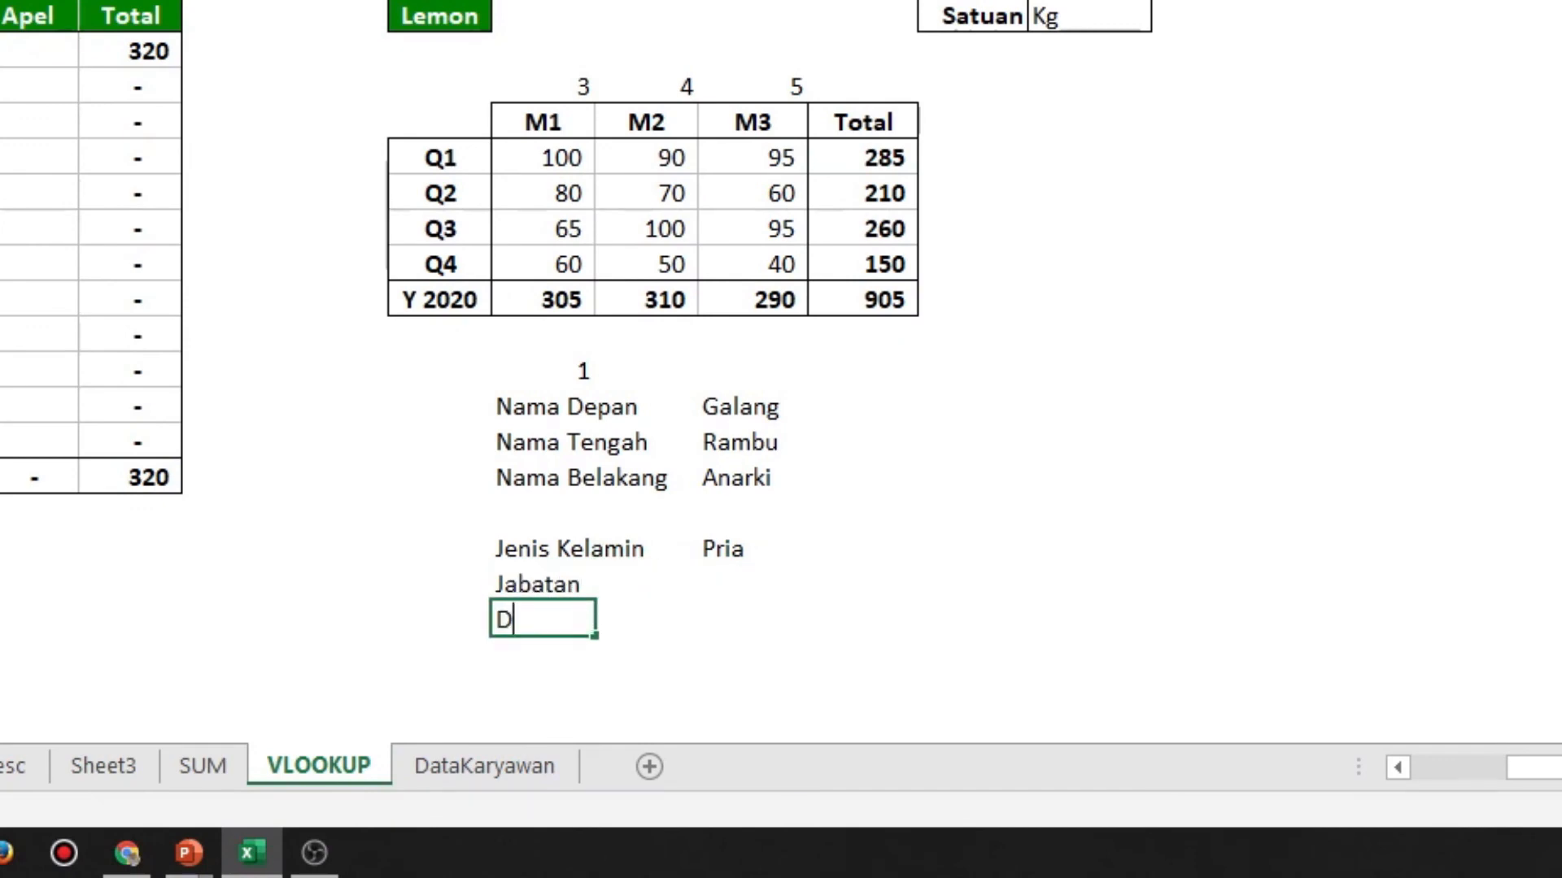
pyautogui.write('ivisi')
pyautogui.press('Up')
pyautogui.press('Up')
# Copy the Jenis Kelamin formula from O31 to O32:O33 for Jabatan and Divisi
pyautogui.press('Right')
pyautogui.press('Right')
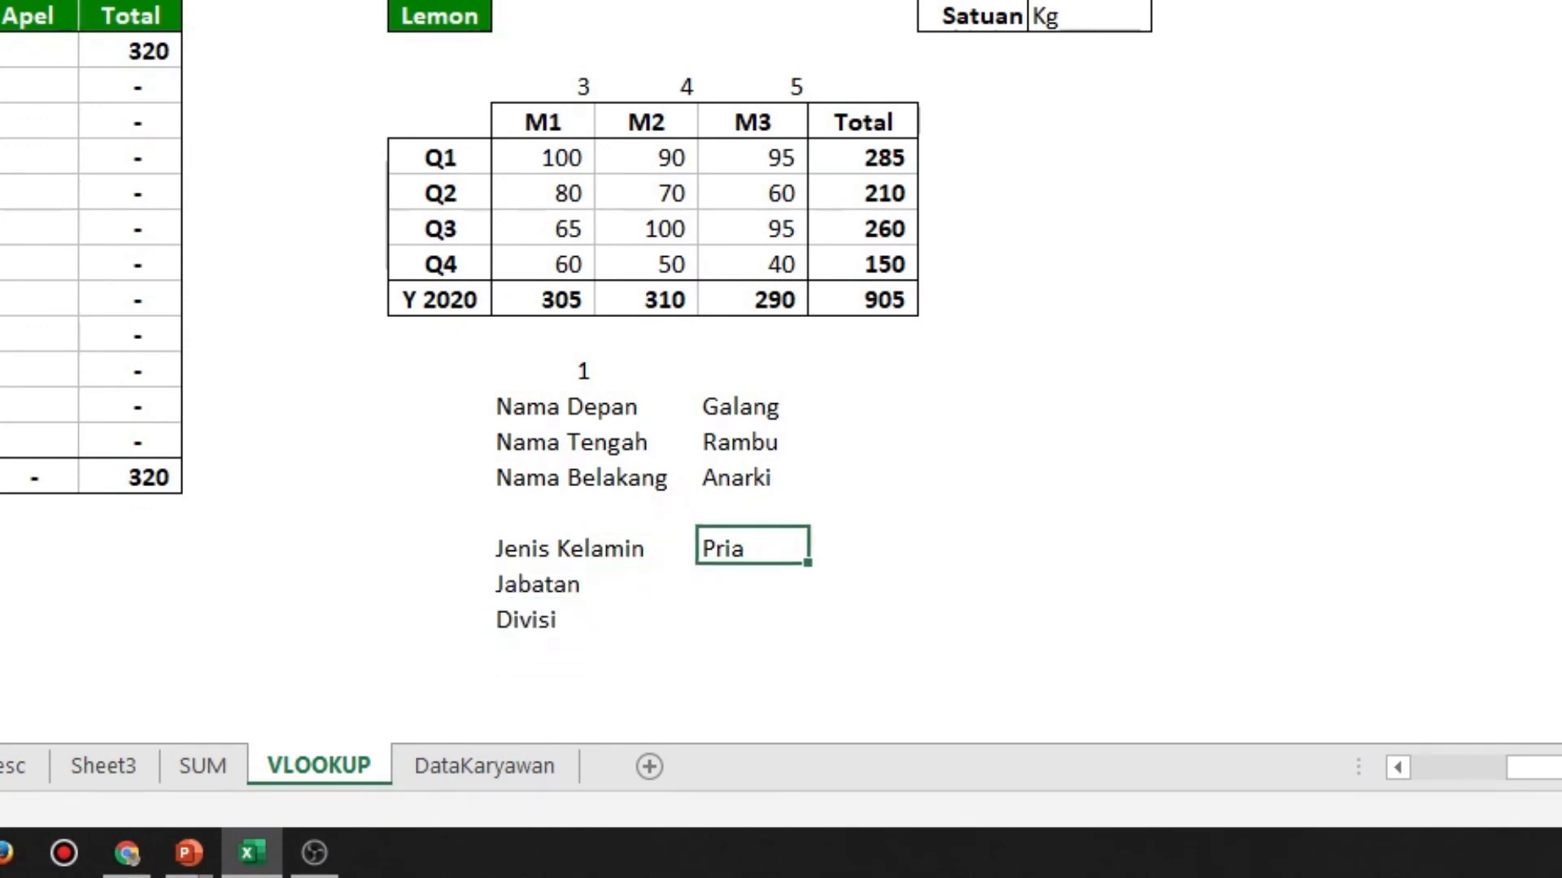
pyautogui.hotkey('ctrl', 'c')
pyautogui.press('Down')
pyautogui.hotkey('shift', 'Down')
pyautogui.hotkey('ctrl', 'v')
# Change the column index in the Jabatan formula in O32 to 6
pyautogui.press('F2')
pyautogui.press('Left')
pyautogui.press('Left')
pyautogui.press('Left')
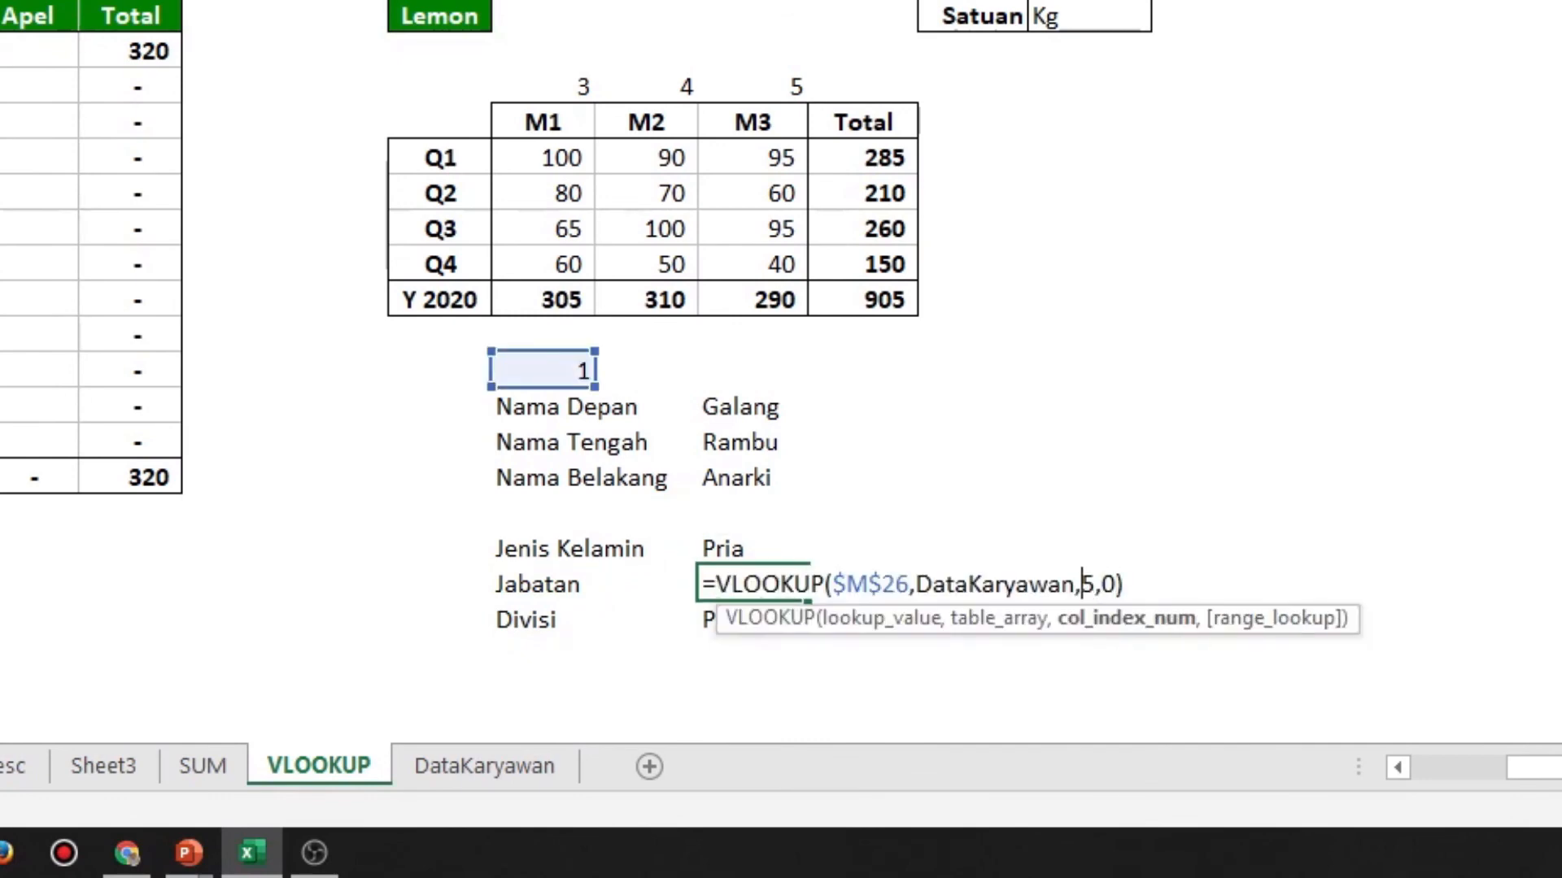
pyautogui.press('BackSpace')
pyautogui.write('6')
pyautogui.press('Return')
# Change the column index in the Divisi formula in O33 to 7 and review the formula
pyautogui.press('F2')
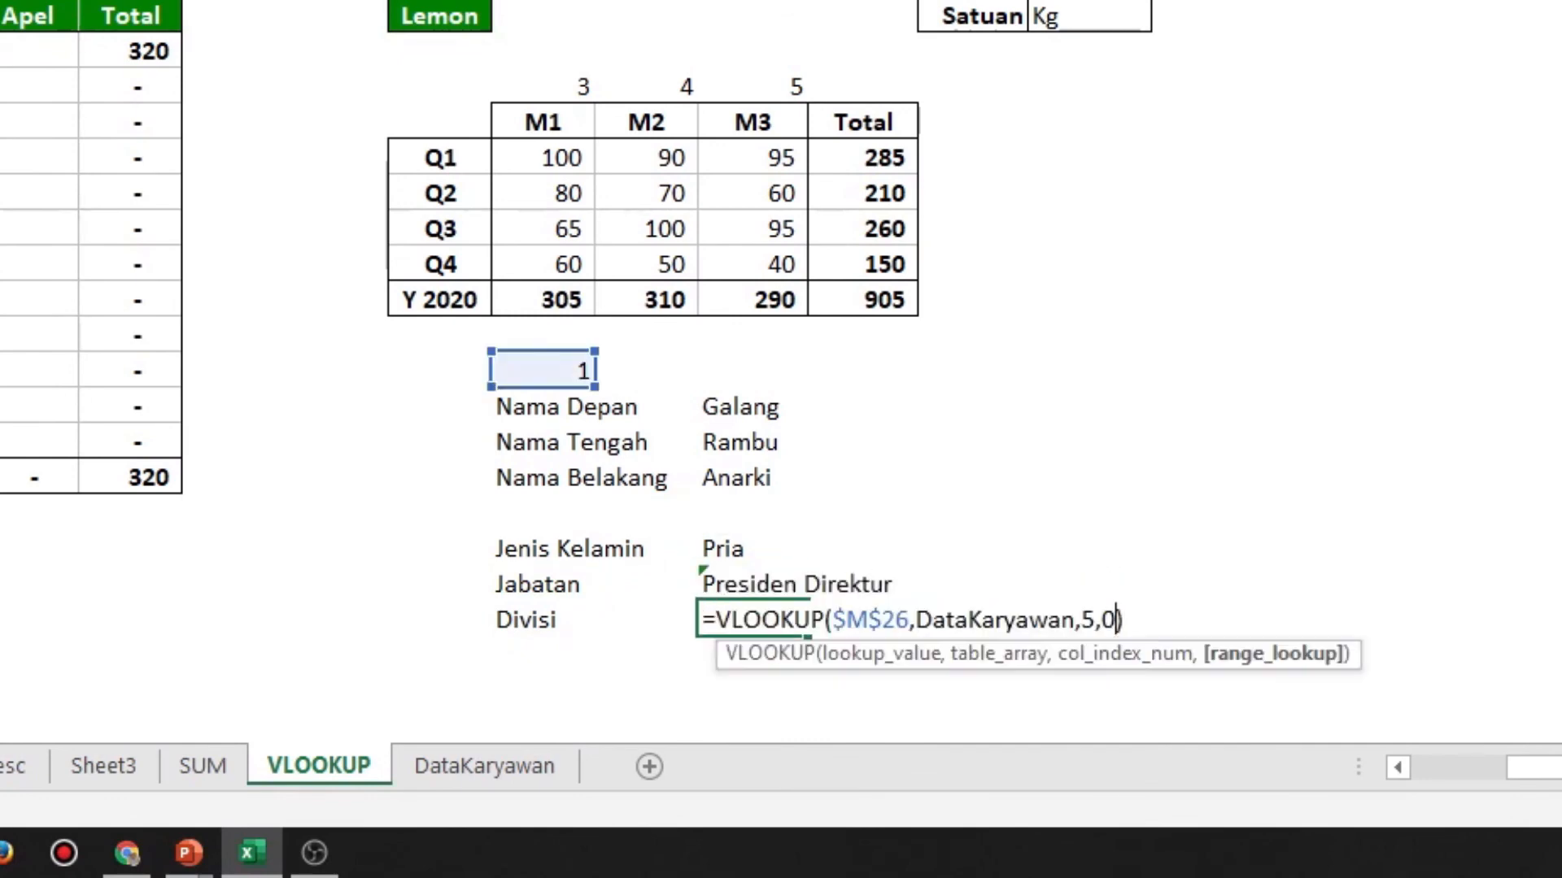
pyautogui.press('Left')
pyautogui.press('Left')
pyautogui.press('Left')
pyautogui.press('BackSpace')
pyautogui.write('7')
pyautogui.press('Return')
pyautogui.press('Up')
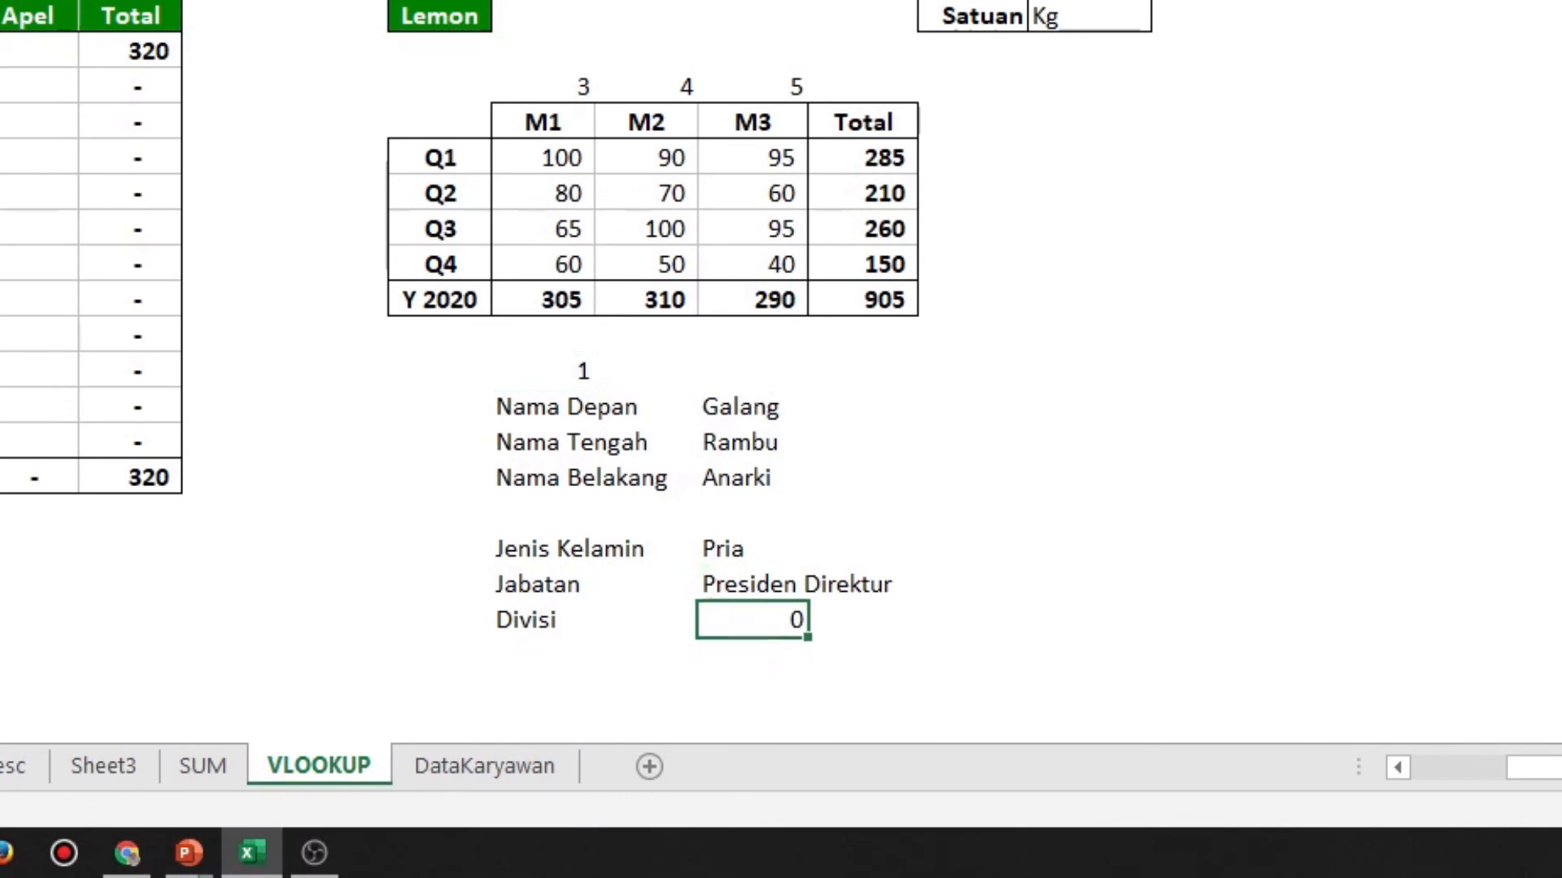
pyautogui.press('F2')
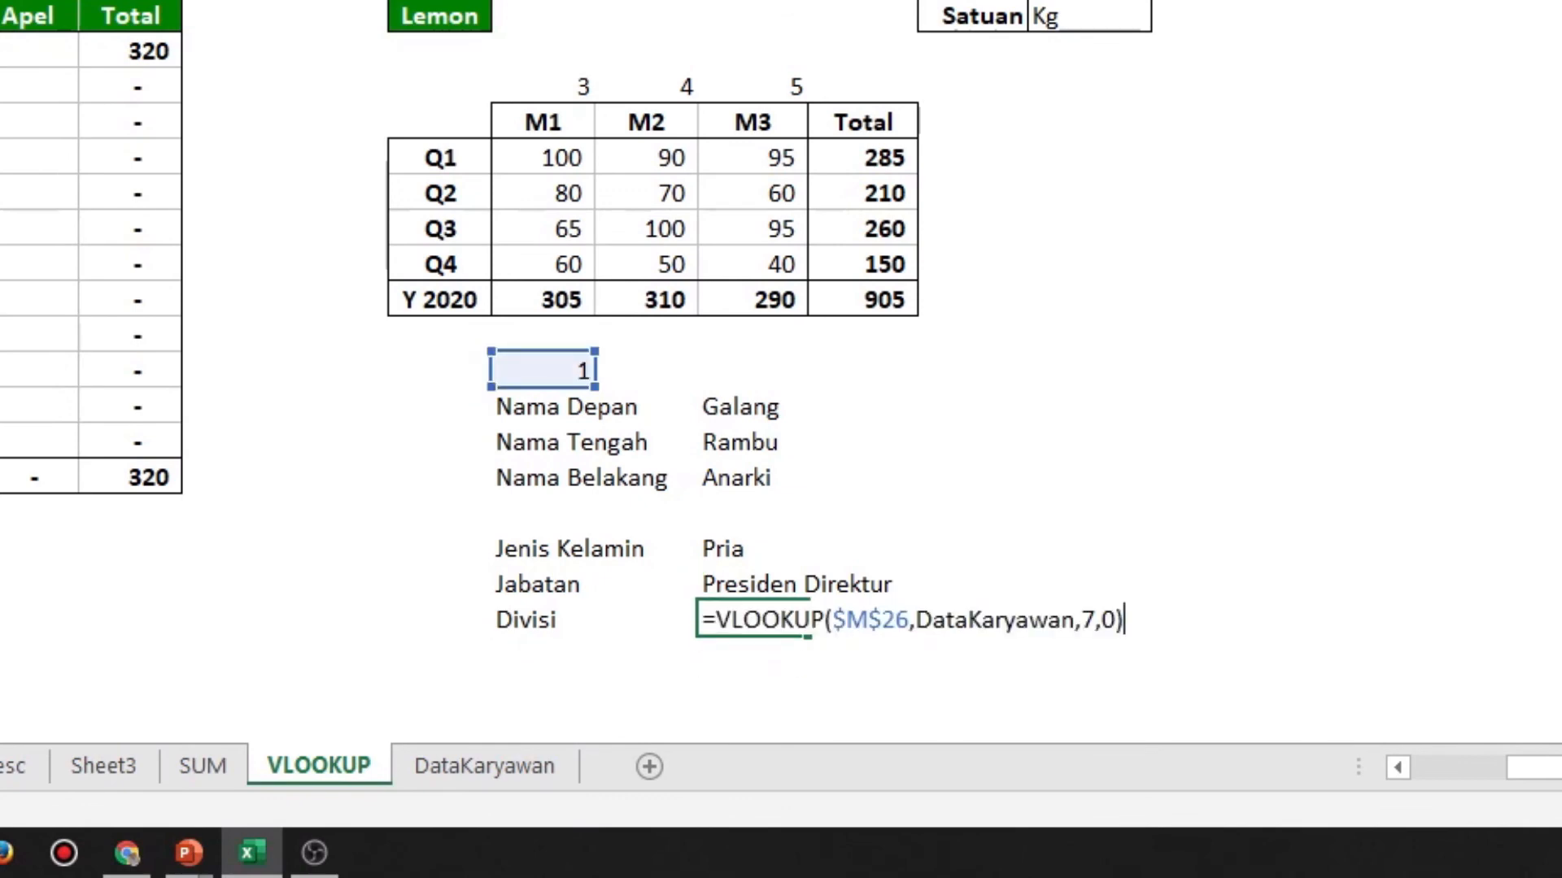
pyautogui.press('Escape')
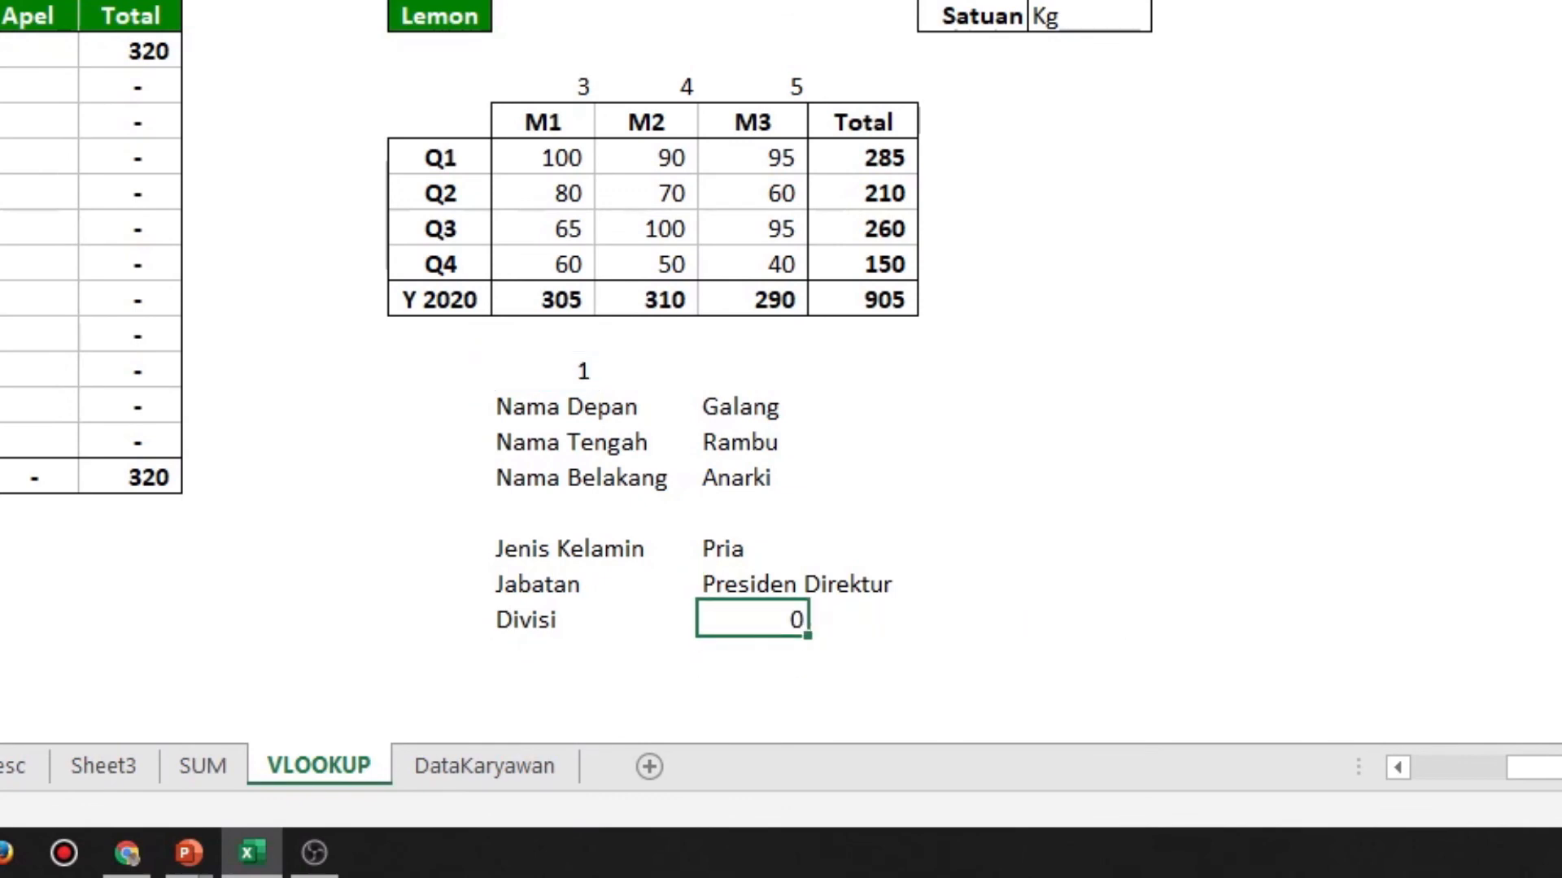
# Set the employee lookup number in M26 to 4
pyautogui.press('Up')
pyautogui.press('Up')
pyautogui.press('Up')
pyautogui.press('Up')
pyautogui.press('Up')
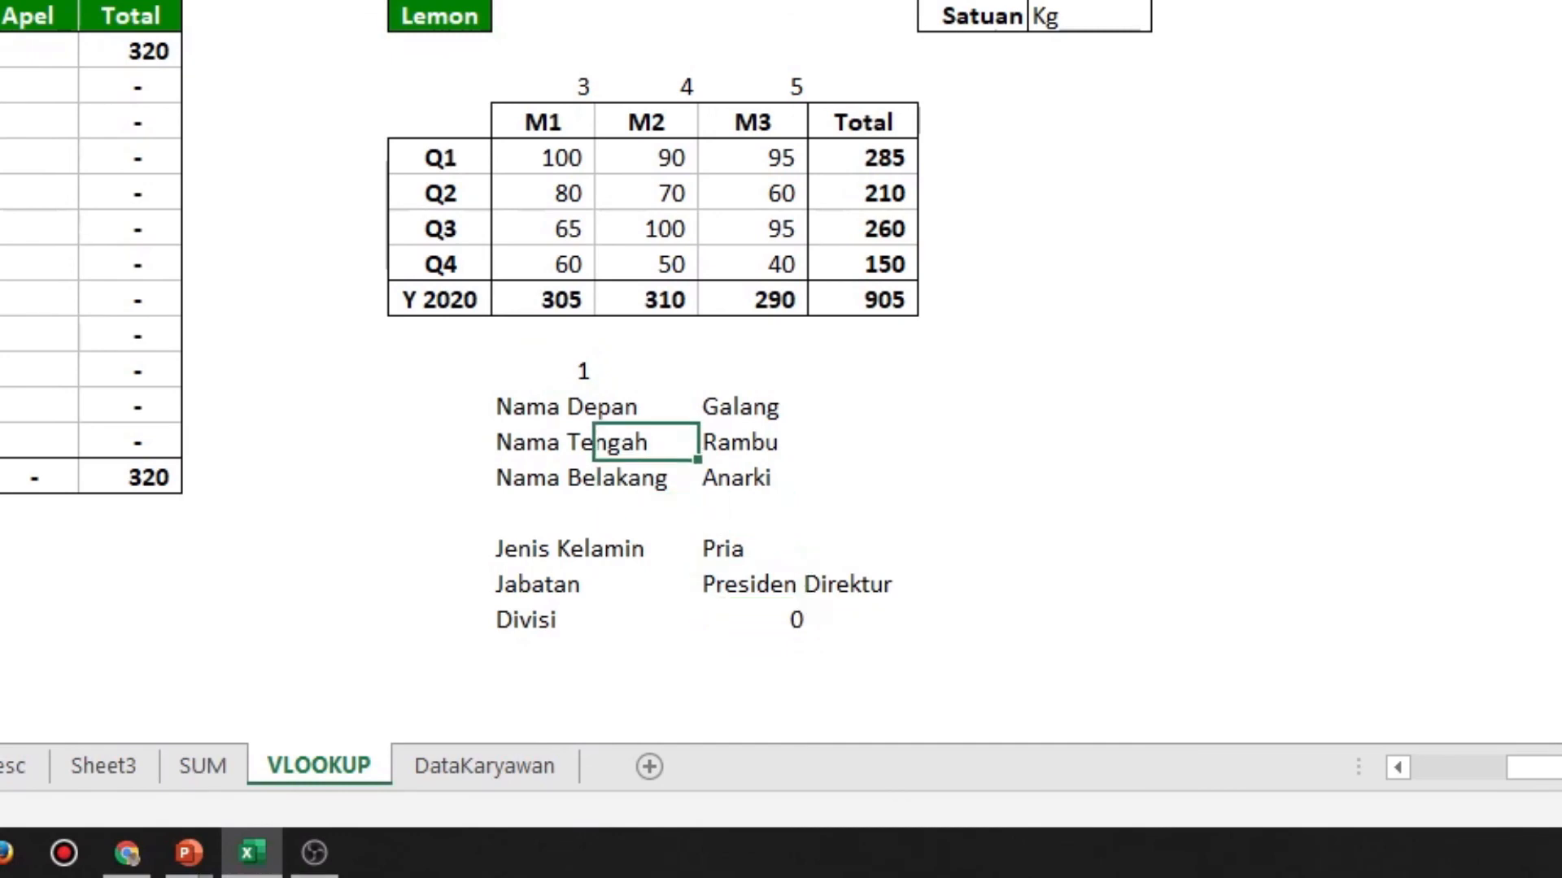
pyautogui.press('Up')
pyautogui.press('Left')
pyautogui.press('Left')
pyautogui.press('Up')
pyautogui.write('4')
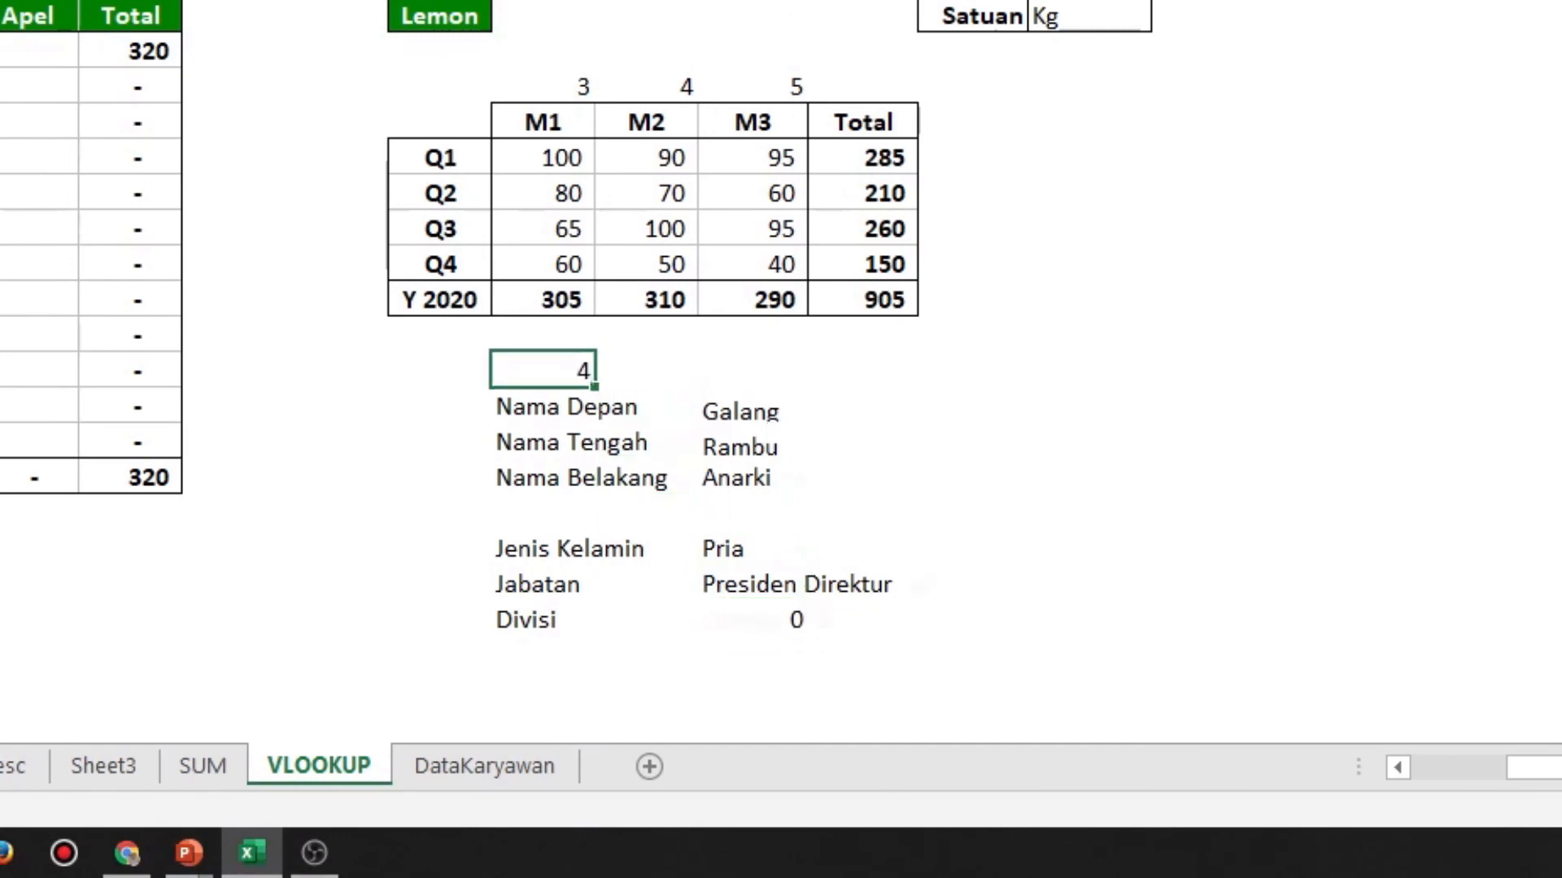
pyautogui.press('Return')
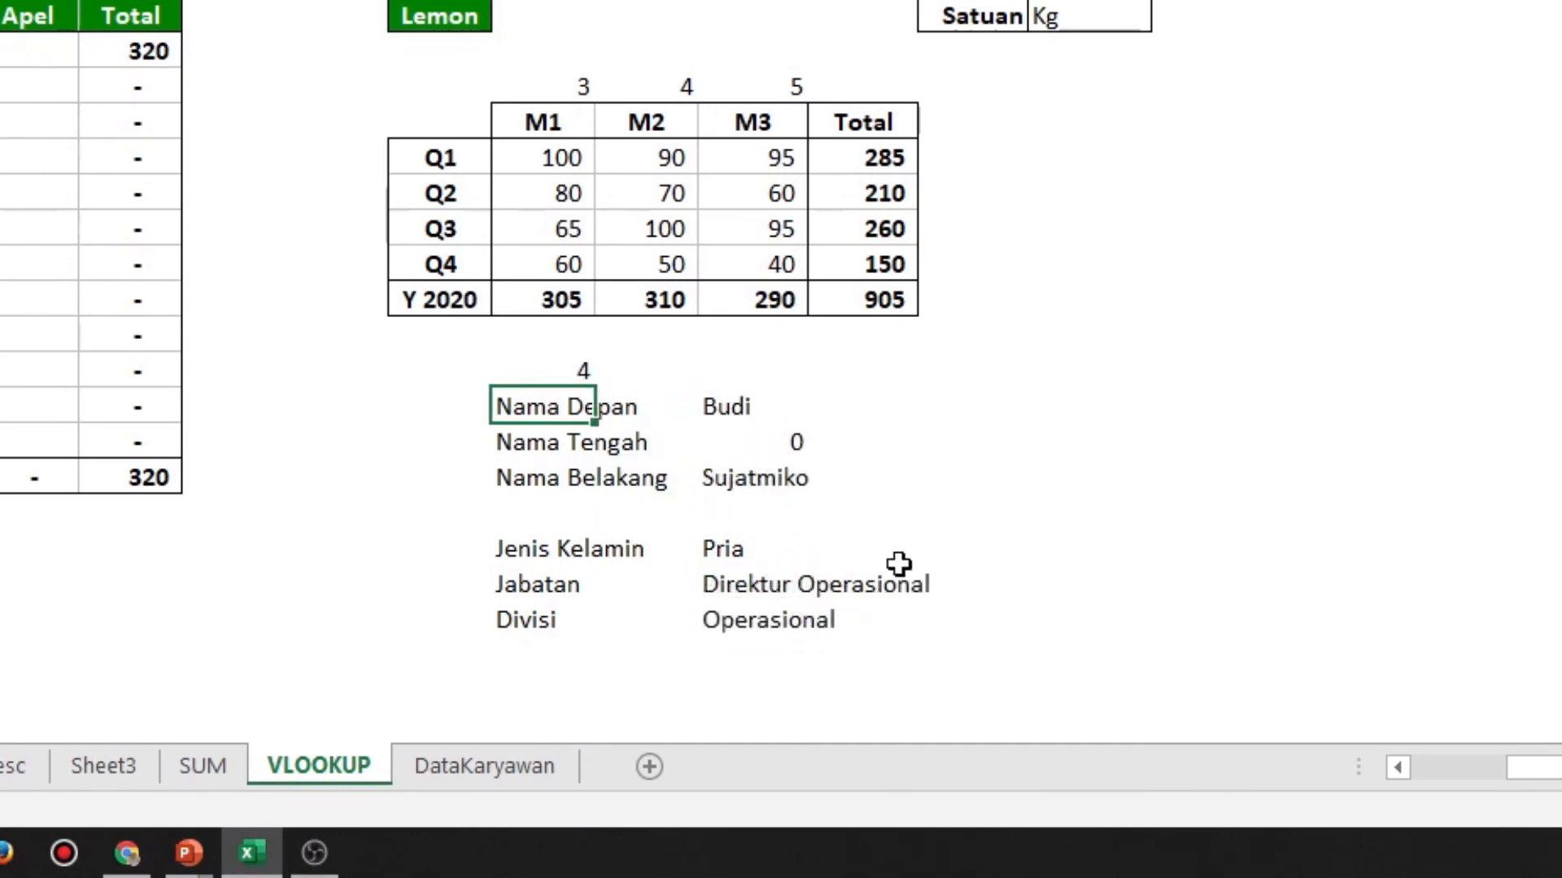
# Check the name, Jenis Kelamin, Jabatan and Divisi results returned for the chosen employee number
pyautogui.click(724, 415)
pyautogui.click(731, 480)
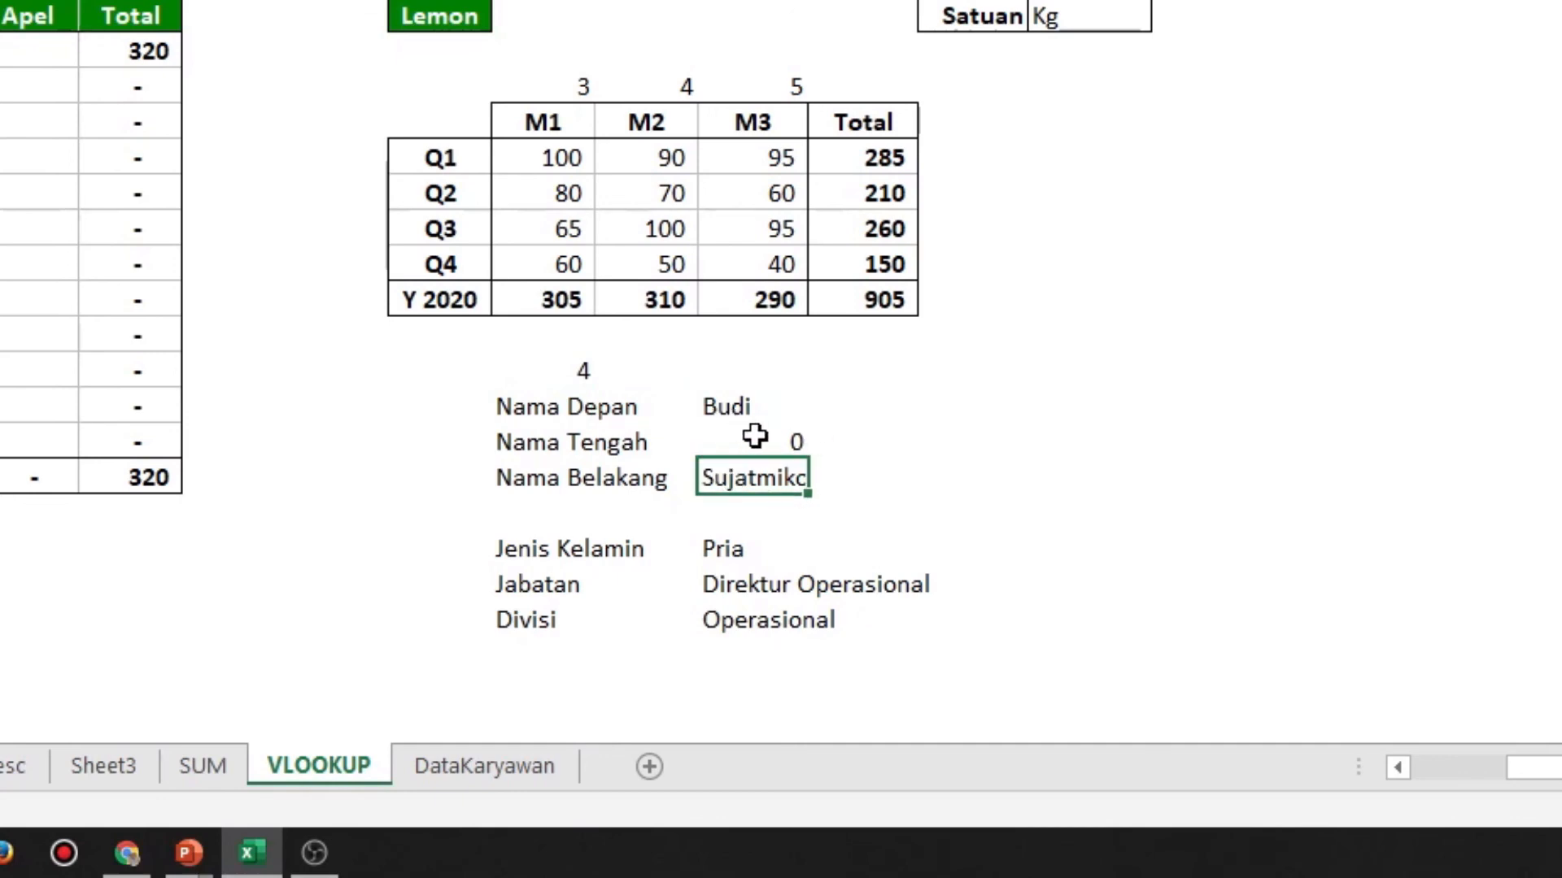
pyautogui.click(755, 550)
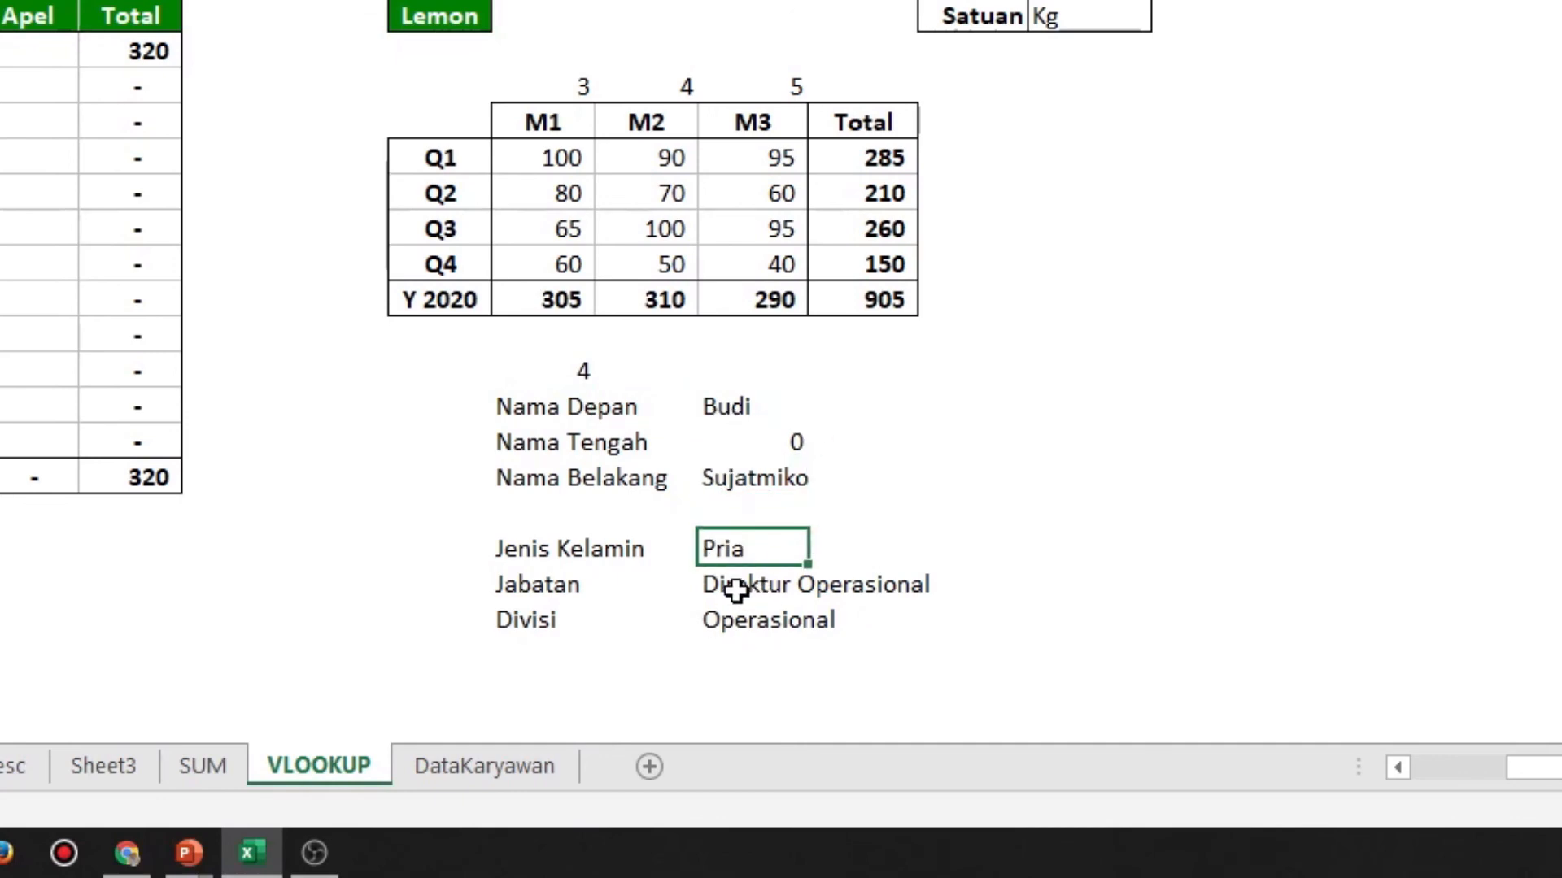
pyautogui.click(738, 585)
pyautogui.click(756, 620)
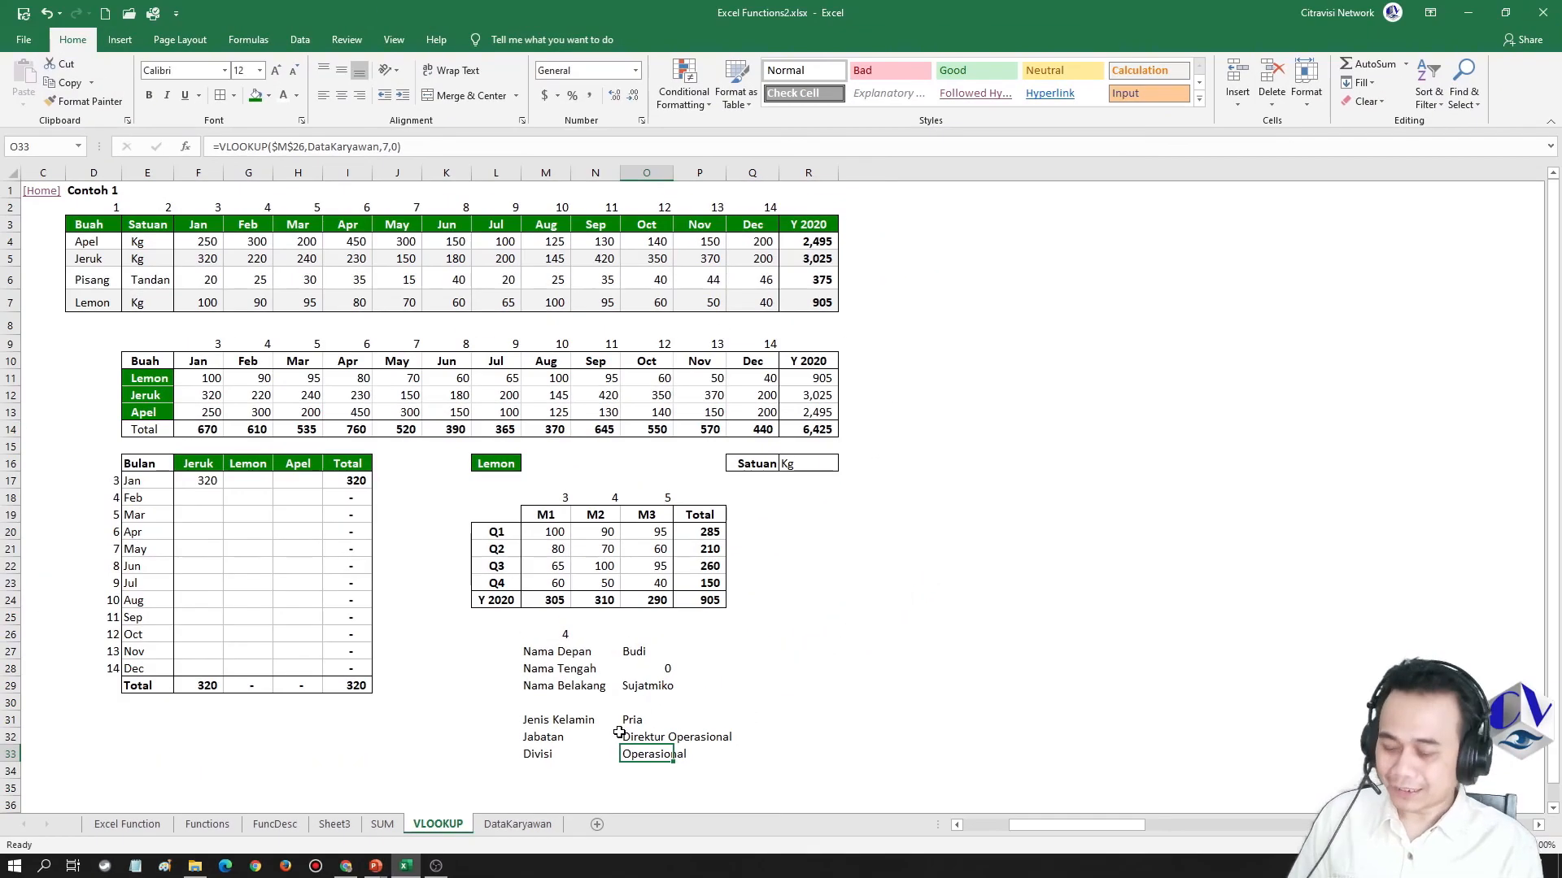
# Switch to the PowerPoint slide show and advance the presentation
pyautogui.hotkey('alt', 'Tab')
pyautogui.press('Right')
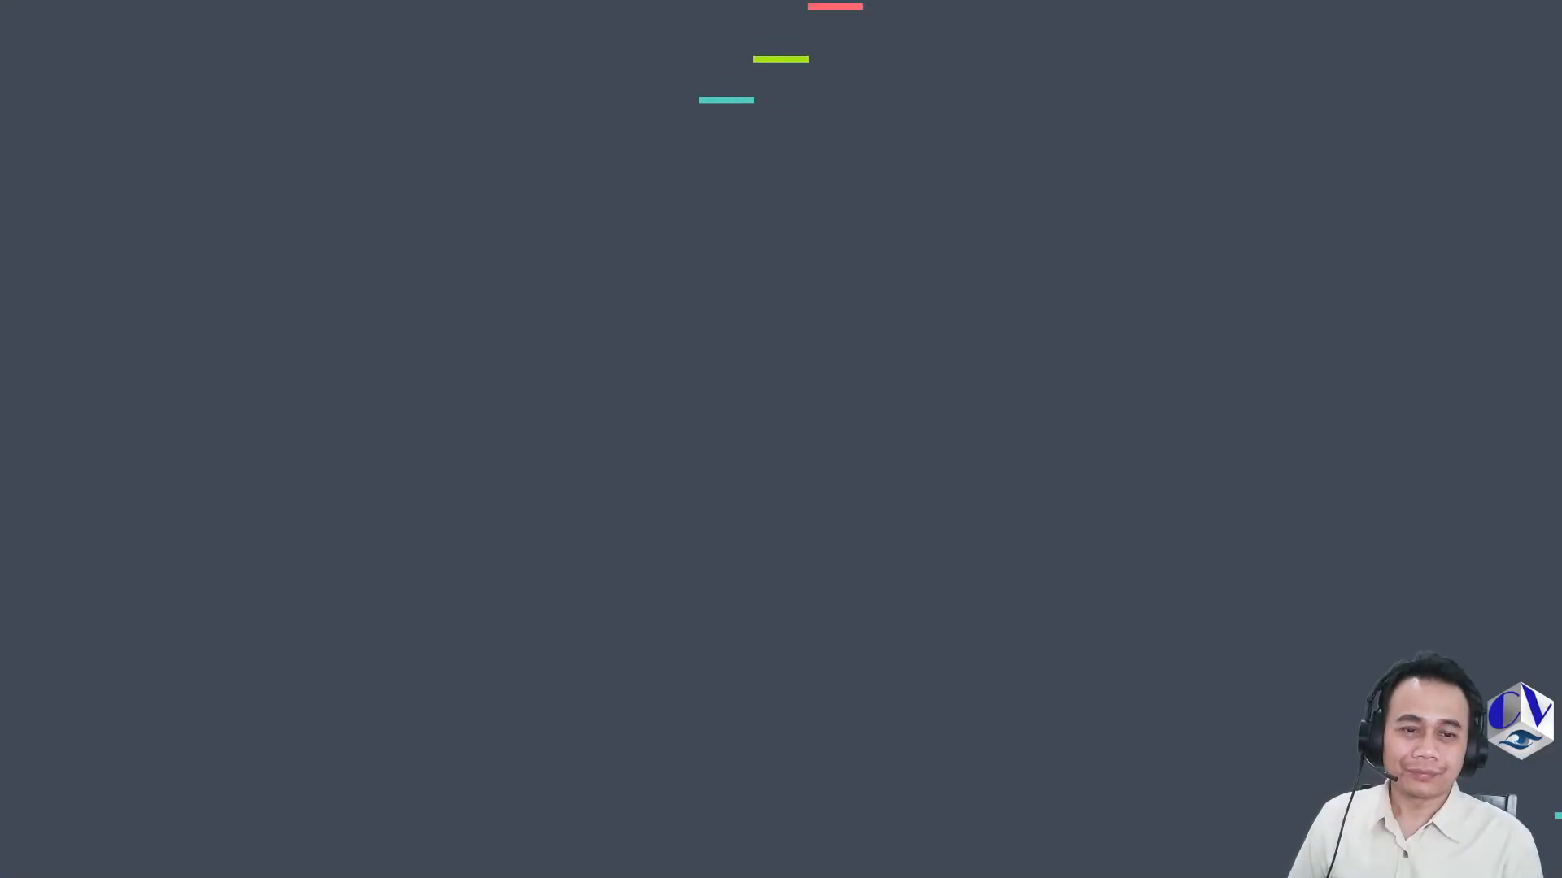